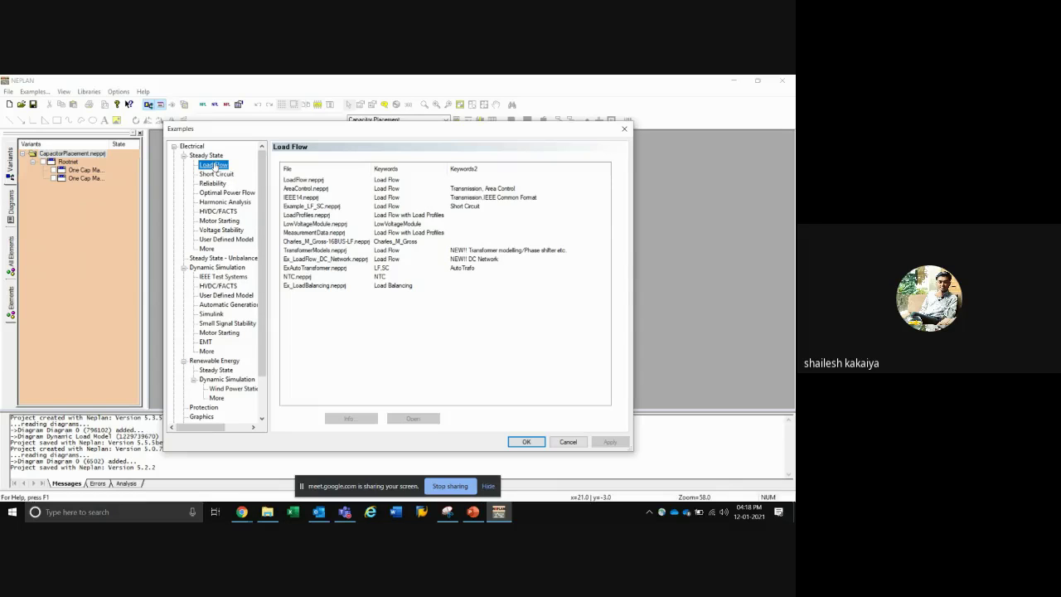
Open the LoadFlow.nepprj project from the steady-state Load Flow examples
left_click(283, 179)
left_click(408, 418)
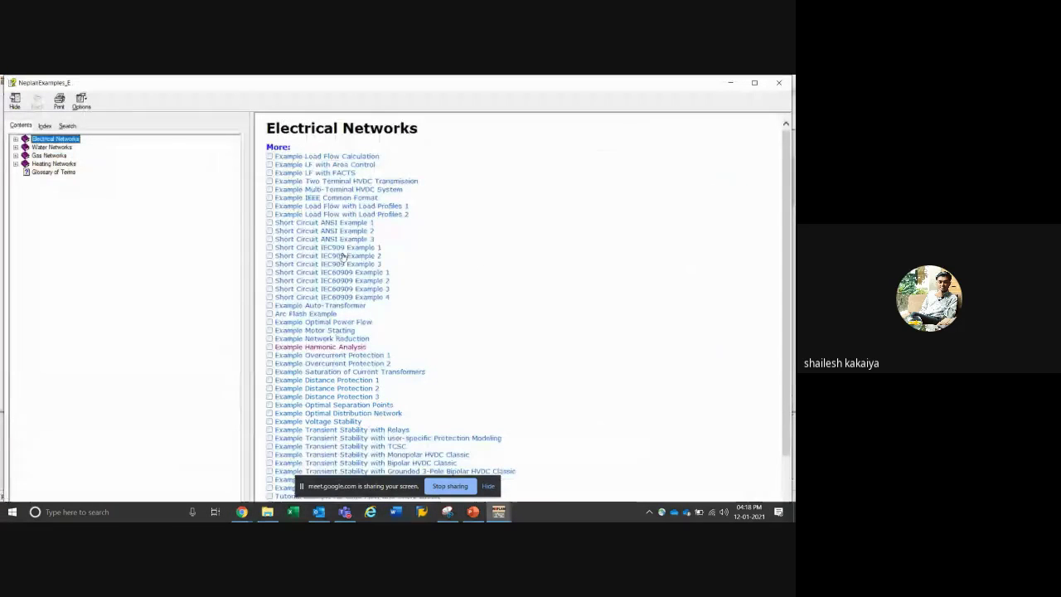
Read the example help on Load Flow Calculation, its description and main features, and LF with Area Control, and return to the NEPLAN load flow diagram
scroll(340, 199, "down", 3)
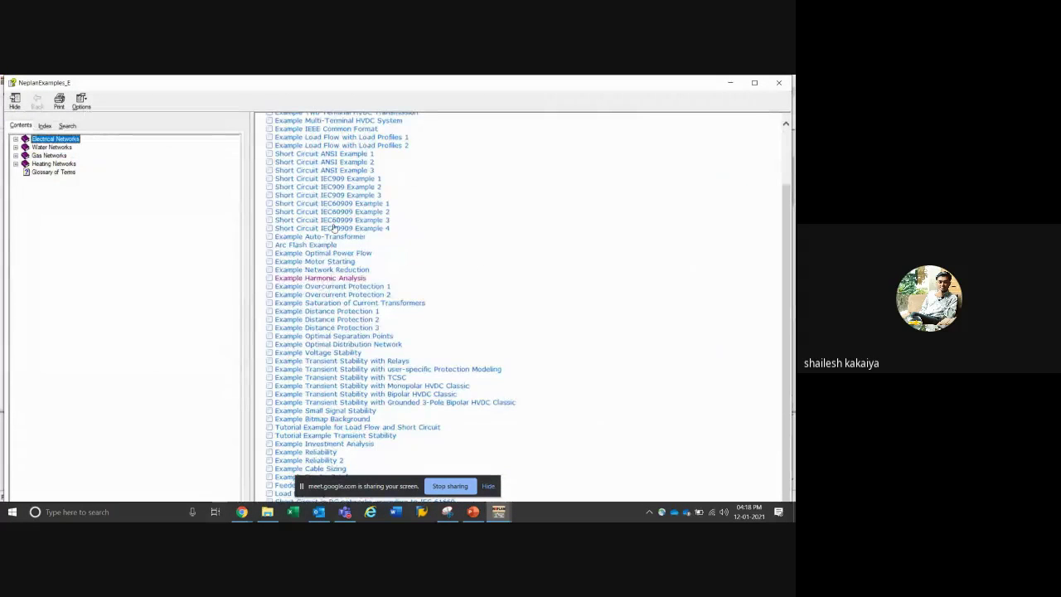
scroll(333, 226, "up", 3)
left_click(325, 156)
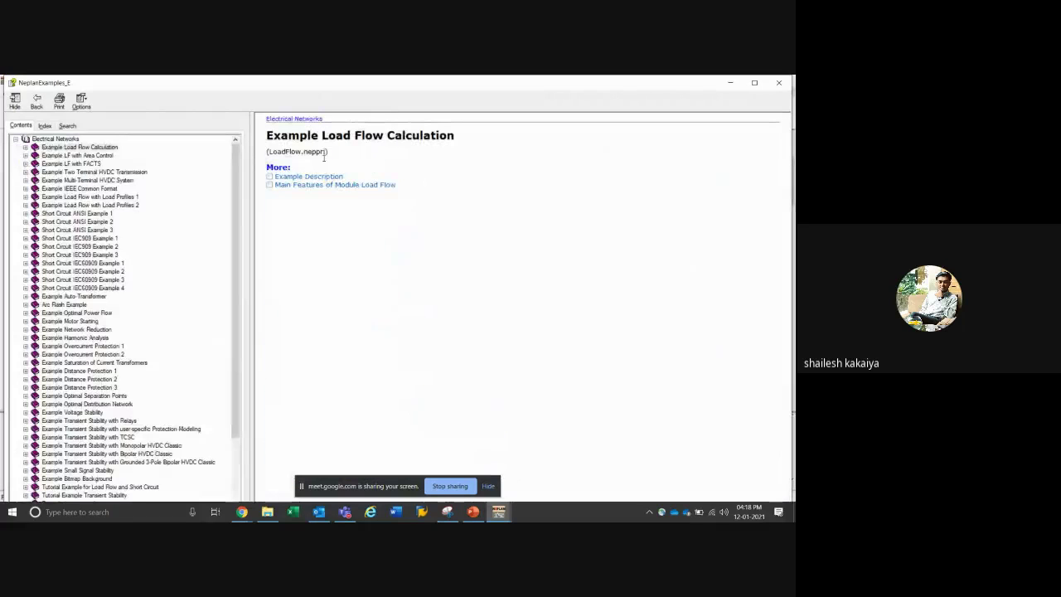
left_click(303, 177)
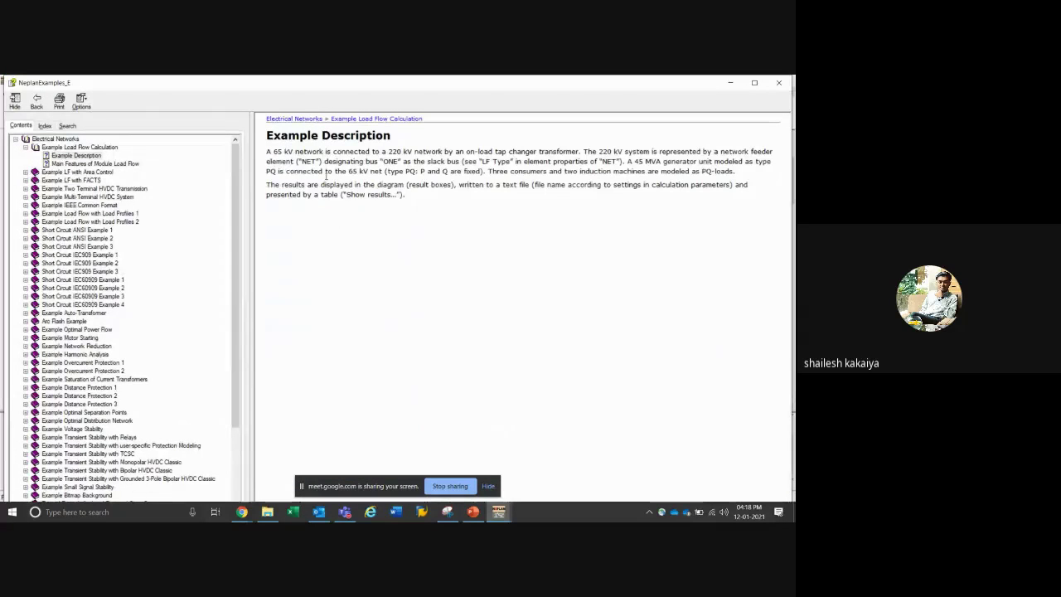
left_click(89, 164)
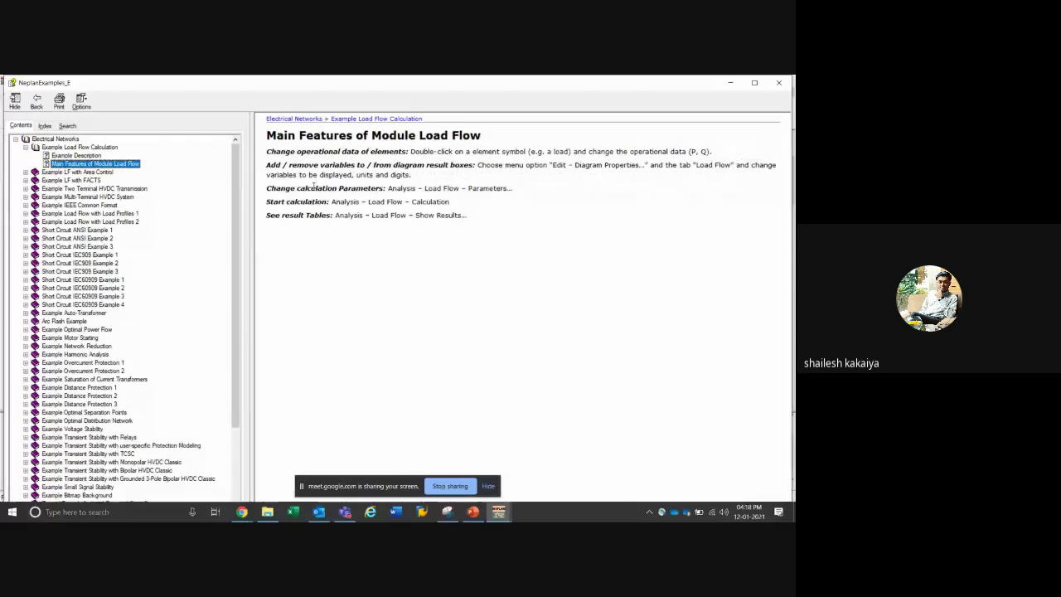
left_click(385, 189)
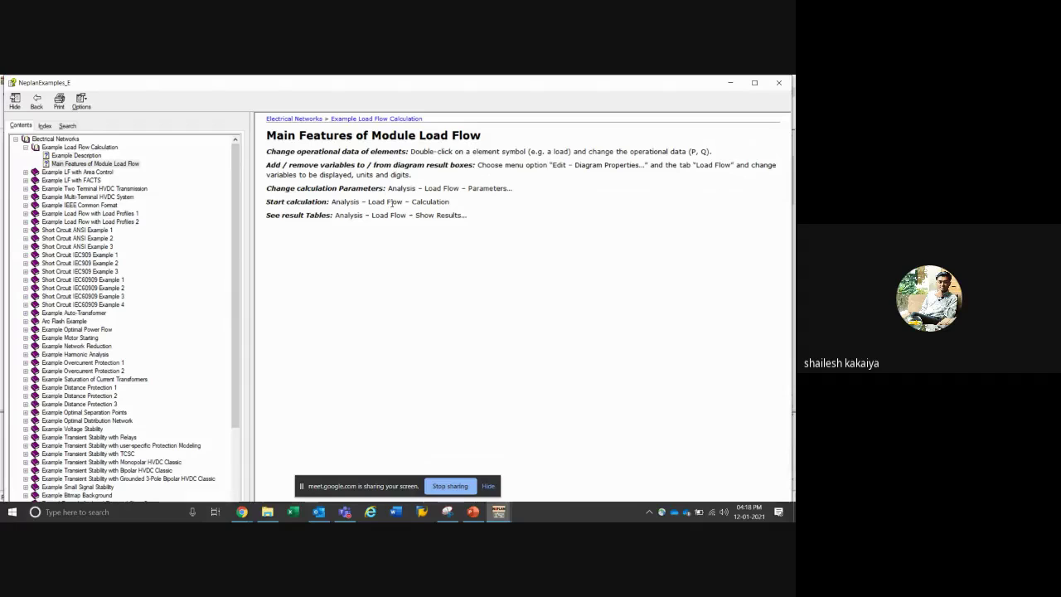
left_click(68, 172)
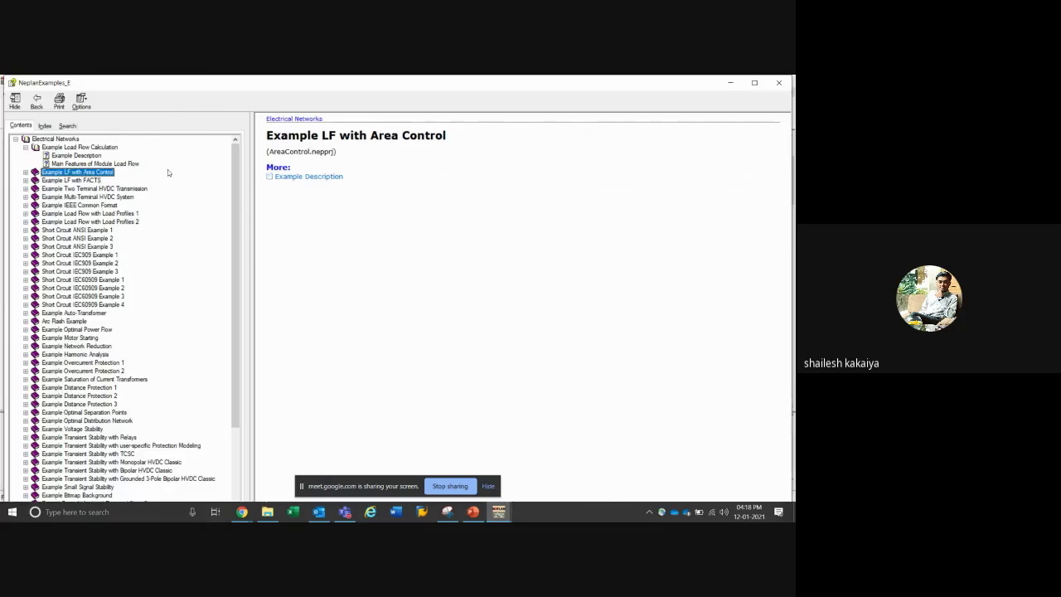
key("alt+Tab")
left_click(568, 442)
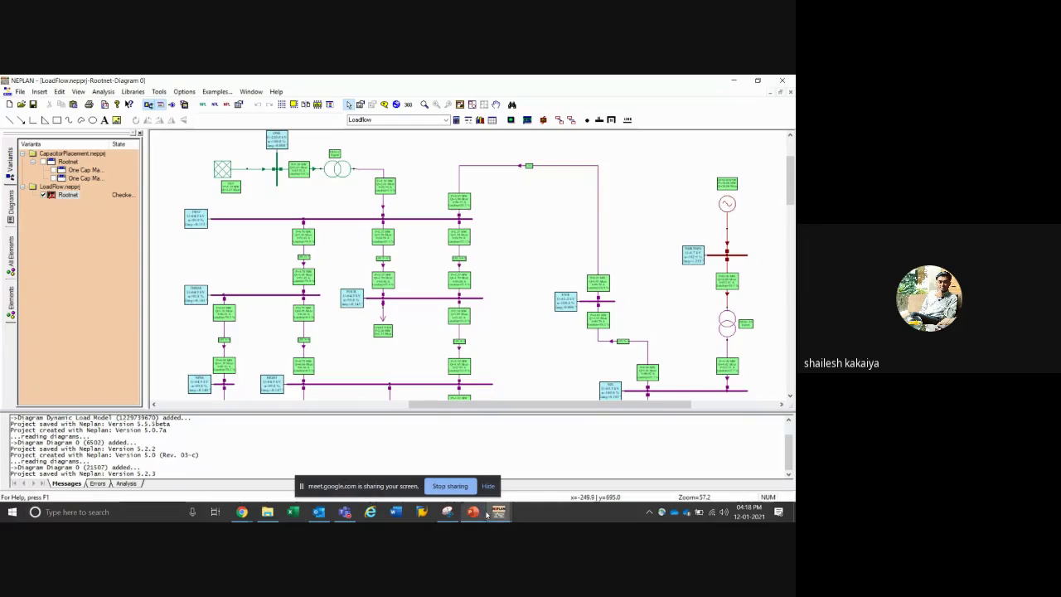
Try to save the project under the name LoadFlow.nepprj in the LF examples folder
left_click(22, 92)
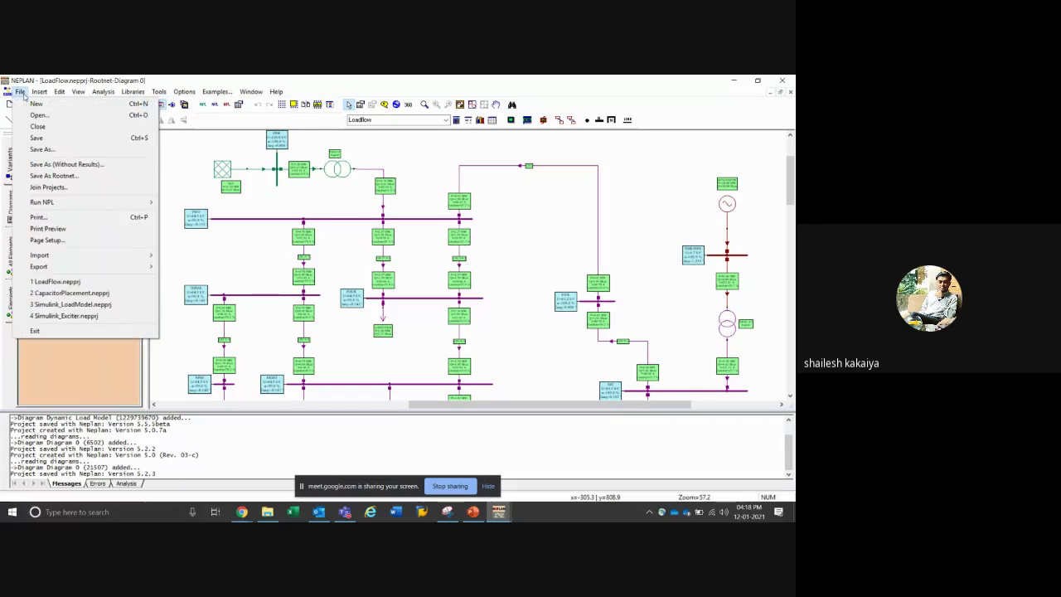
left_click(35, 150)
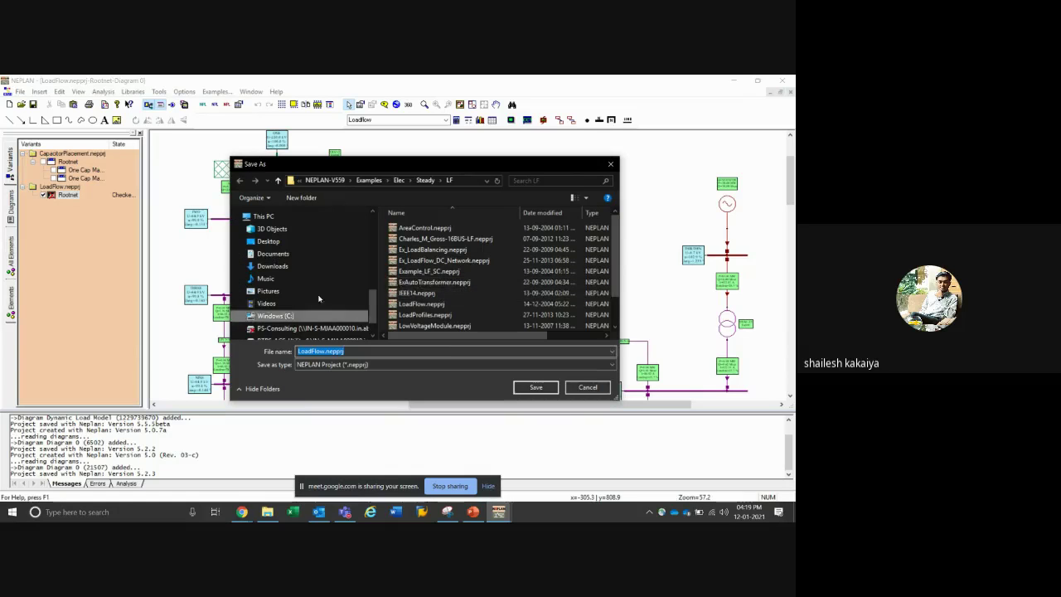
key("Return")
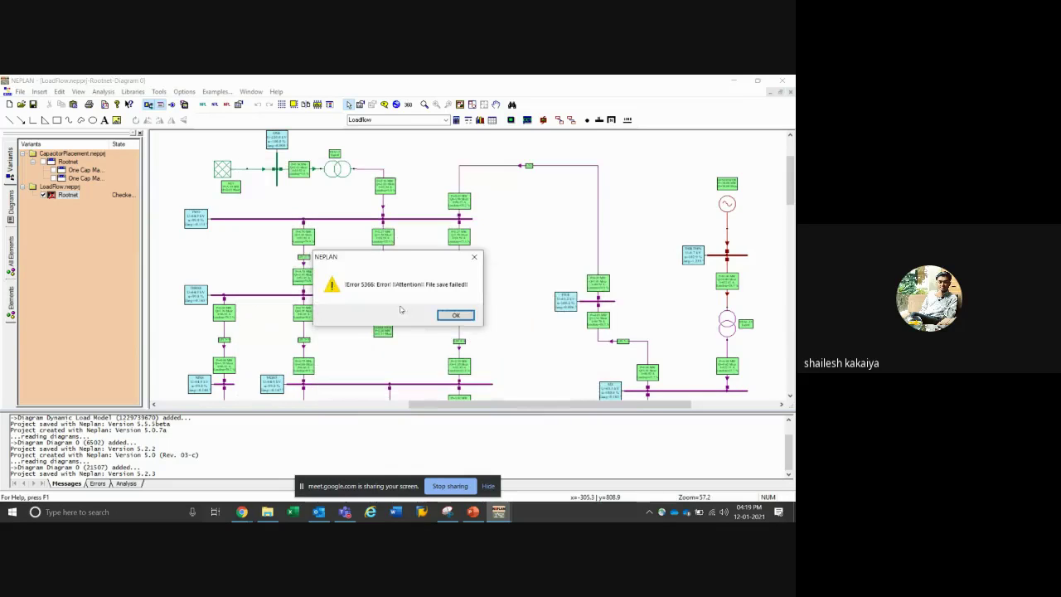
left_click(454, 316)
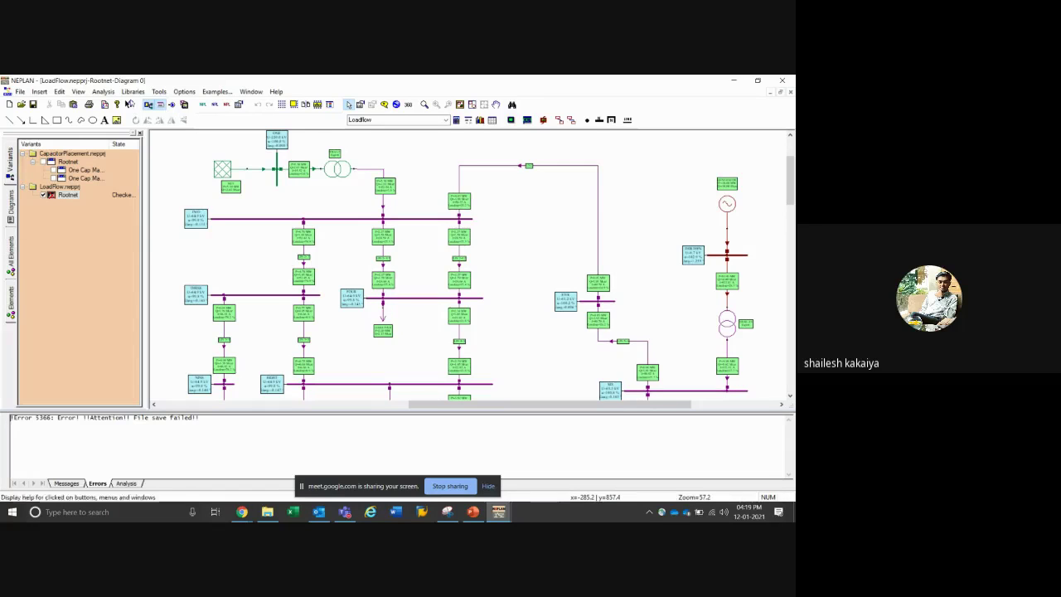
Open the element libraries and expand the 2 Winding Transformer category
left_click(131, 93)
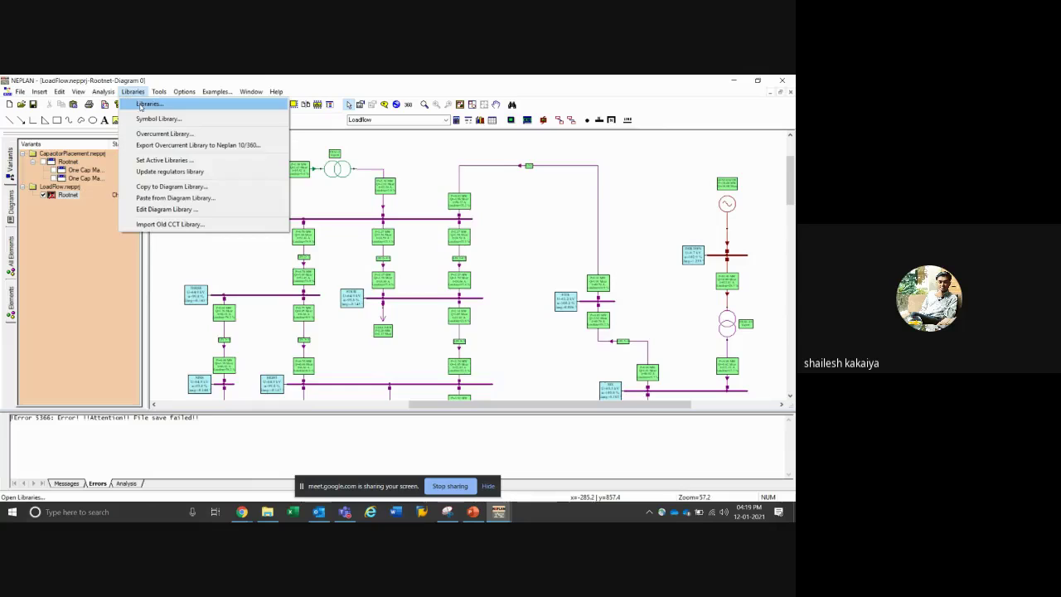
left_click(145, 103)
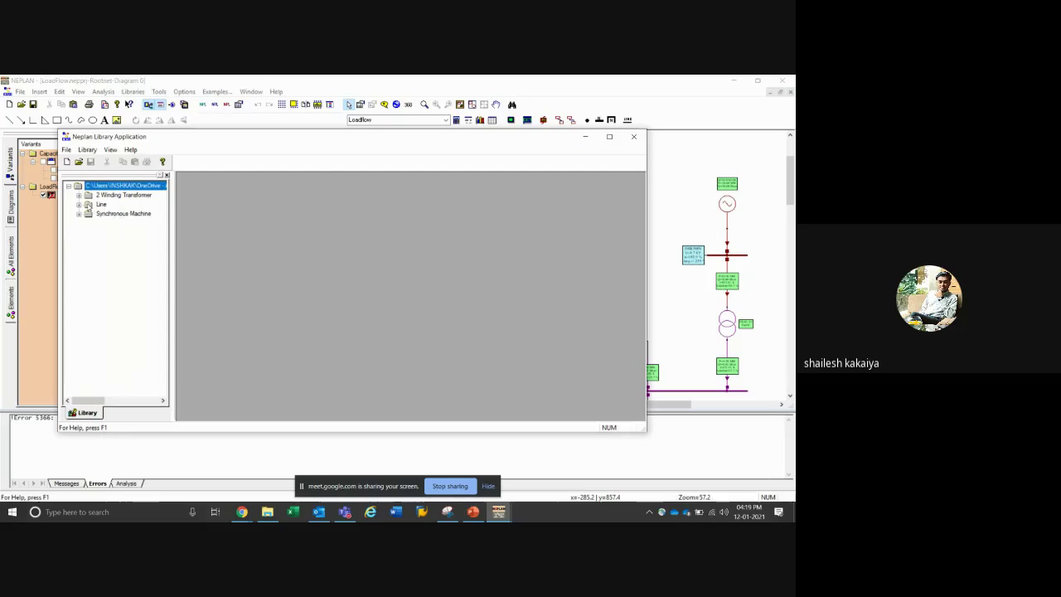
left_click(78, 195)
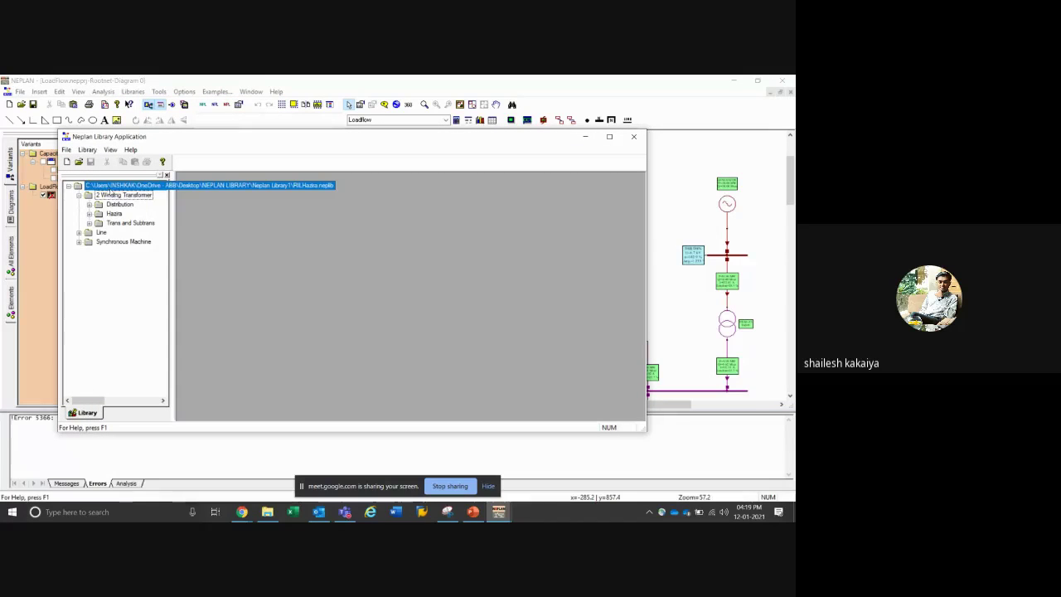
left_click(78, 161)
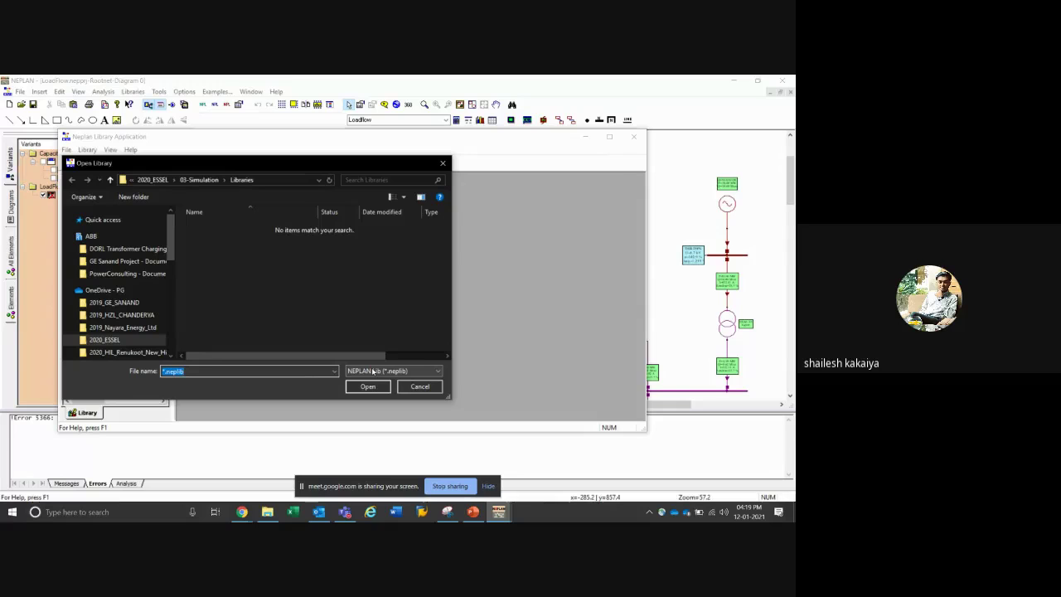
scroll(174, 273, "down", 2)
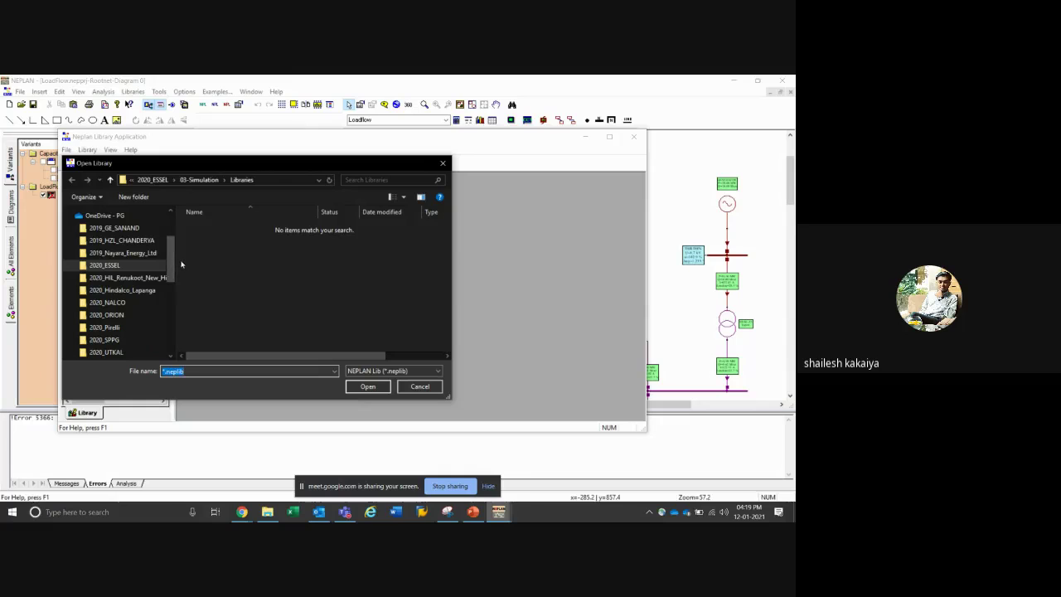
key("Escape")
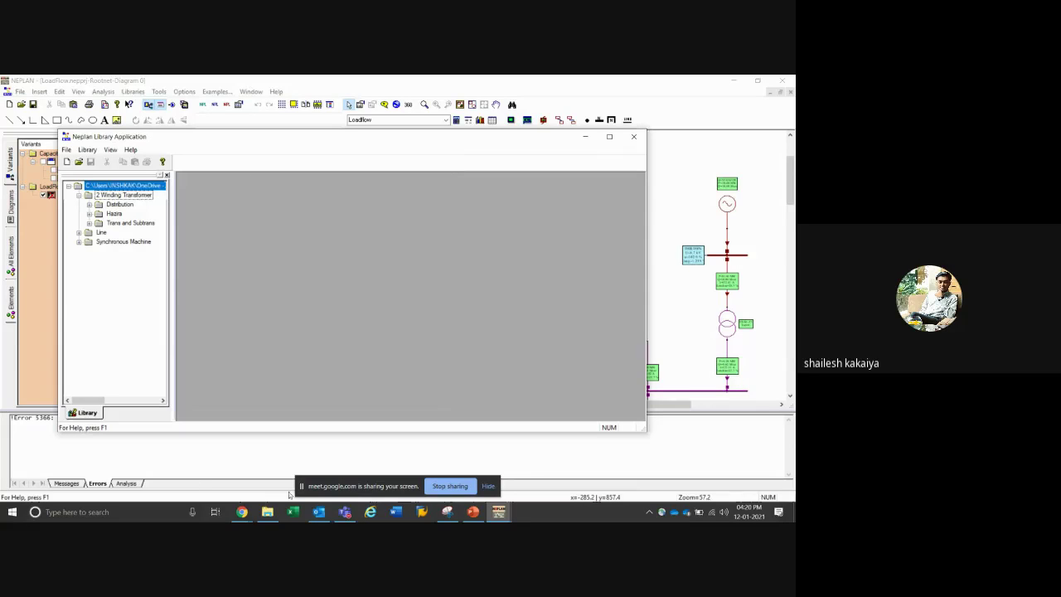
Switch to the Google Meet window, mute and unmute the microphone, and return to the Neplan Library Application
left_click(345, 512)
left_click(345, 512)
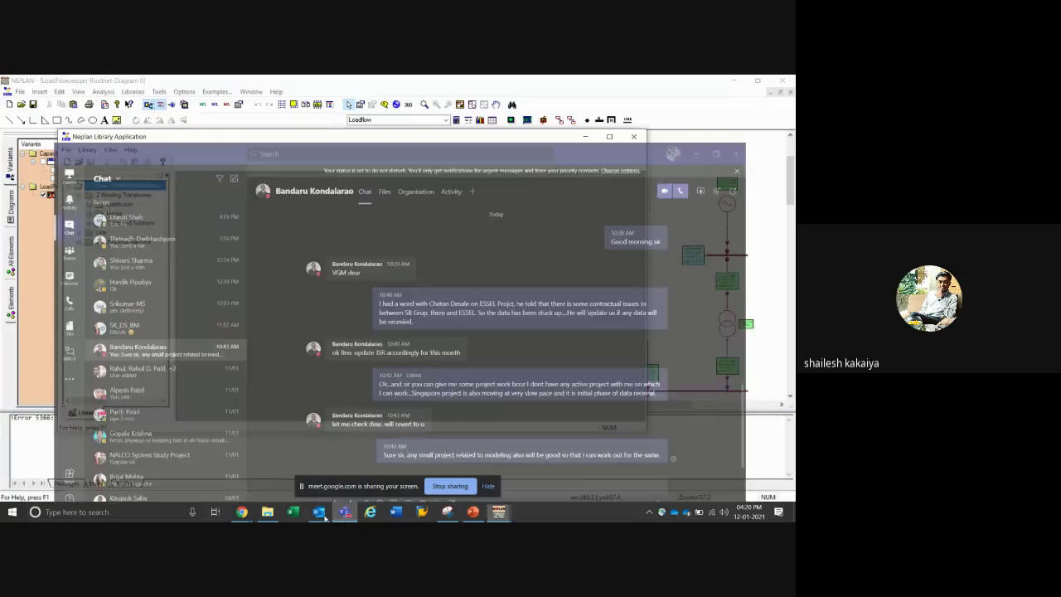
mouse_move(241, 512)
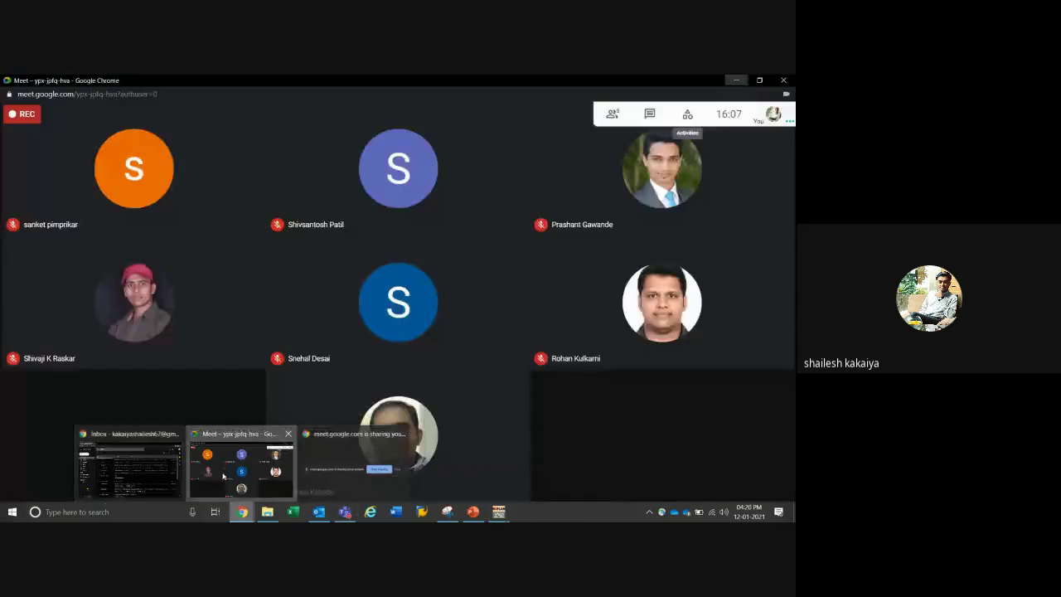
left_click(222, 477)
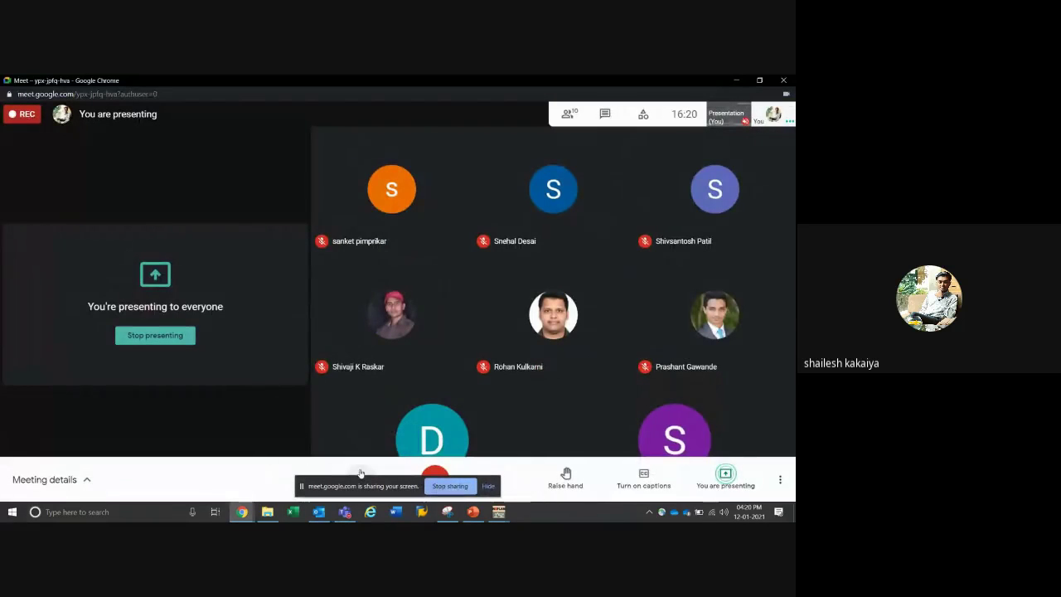
left_click(358, 473)
mouse_move(407, 378)
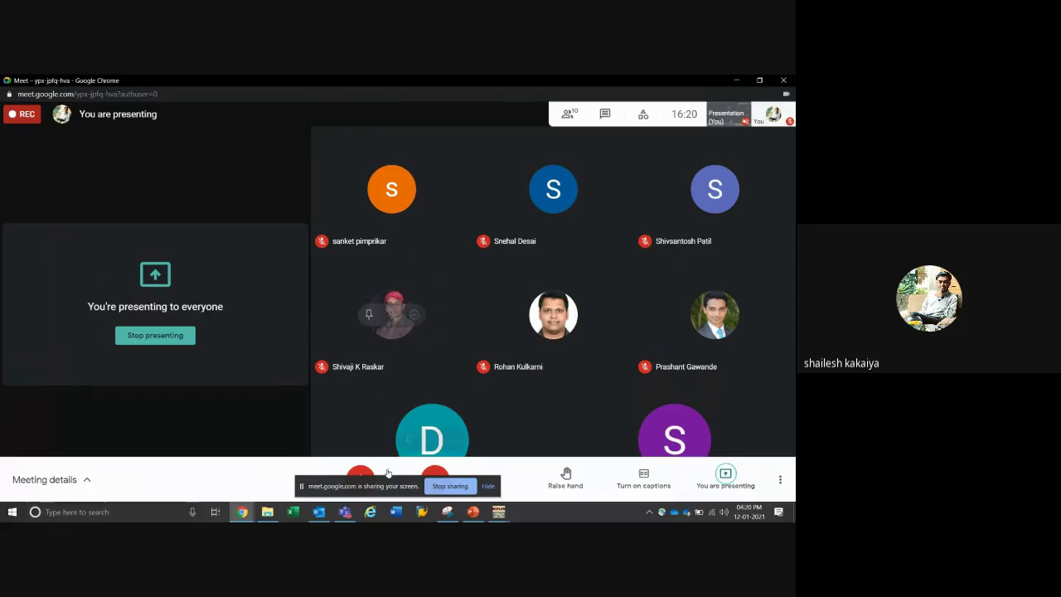
left_click(360, 473)
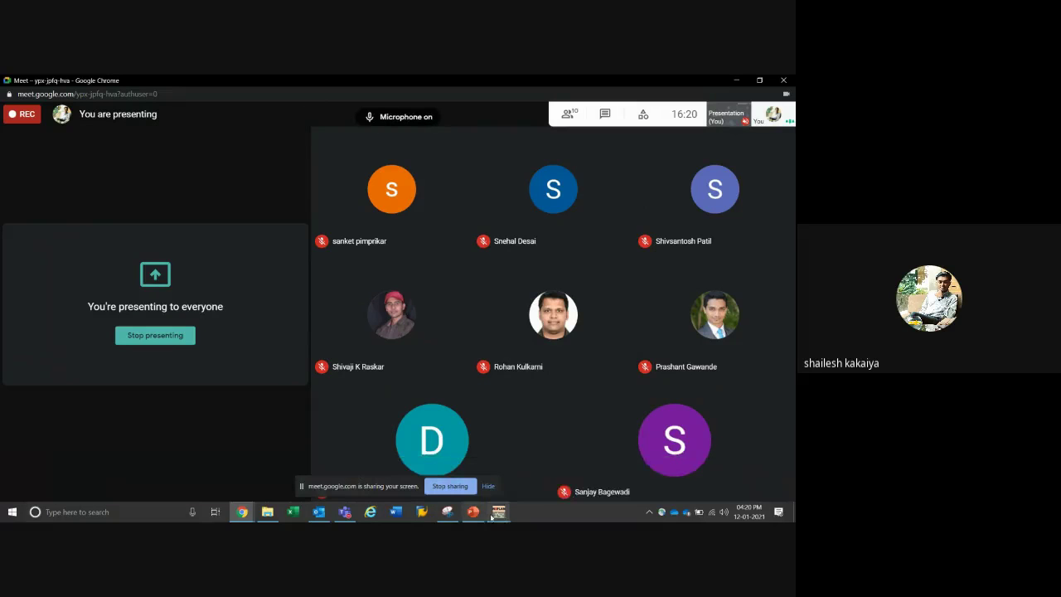
mouse_move(499, 512)
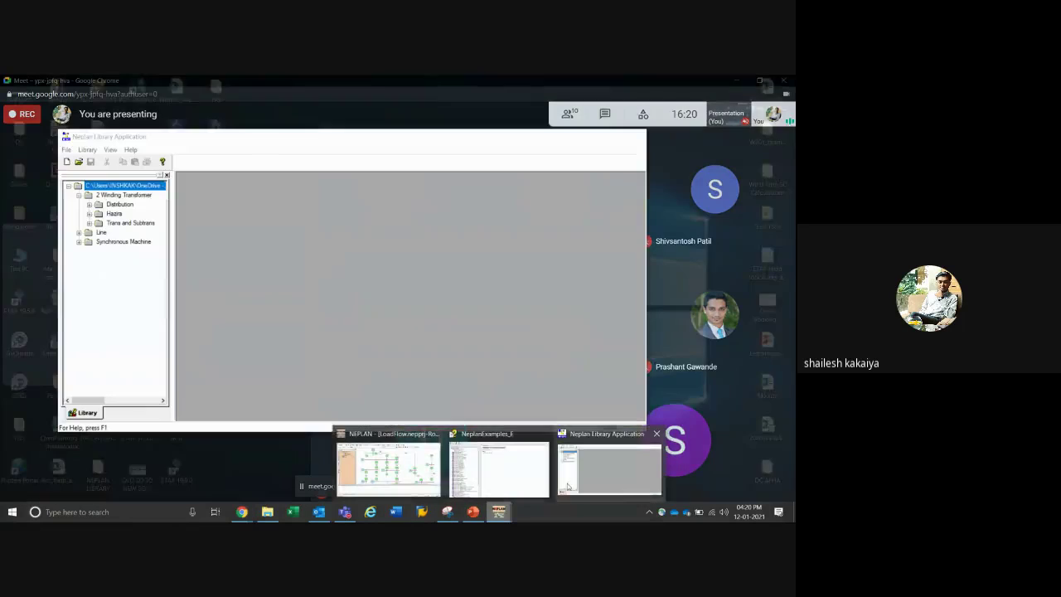
left_click(568, 488)
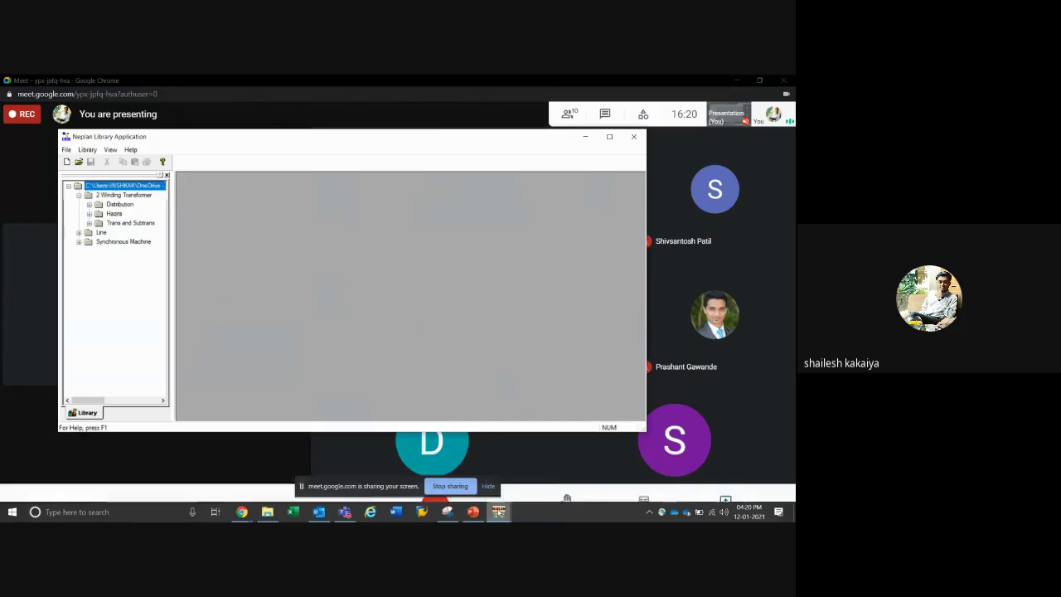
Open the PWC.neplib library from the NEPLAN LIBRARY folder on the Desktop
left_click(79, 163)
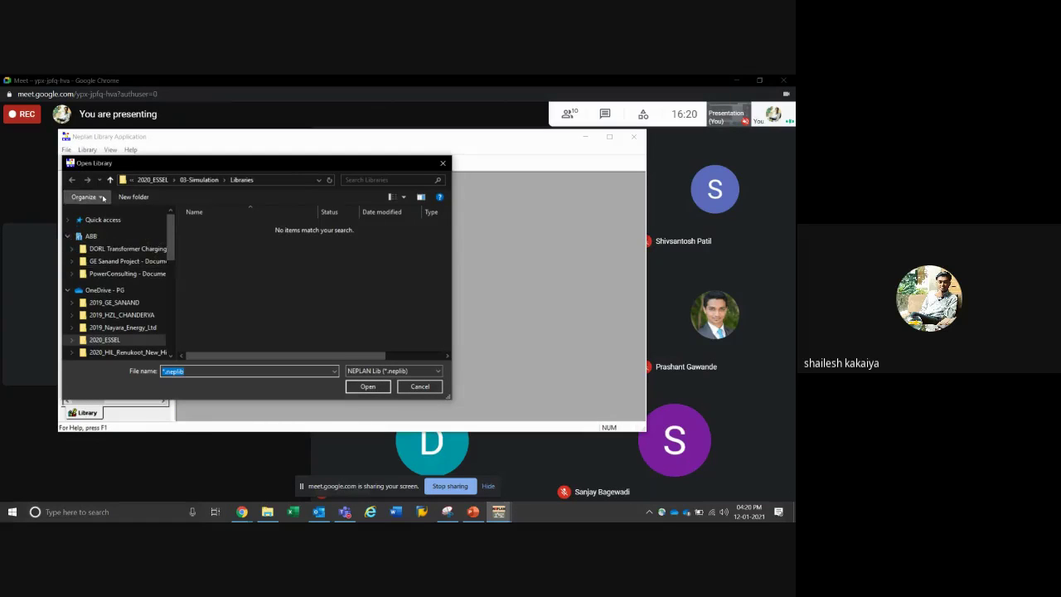
scroll(148, 276, "down", 4)
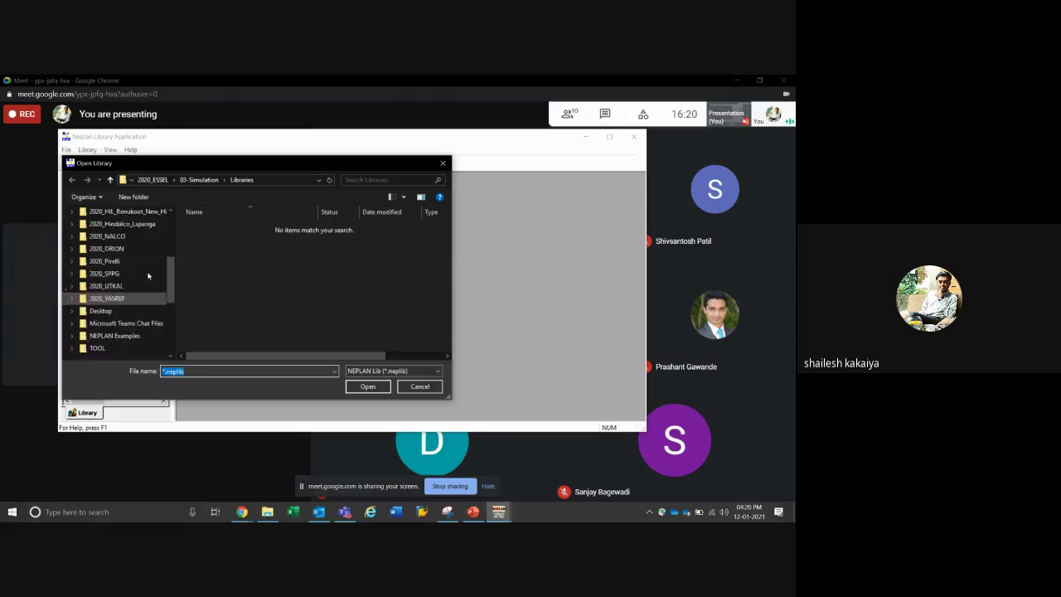
scroll(148, 276, "down", 2)
left_click(100, 352)
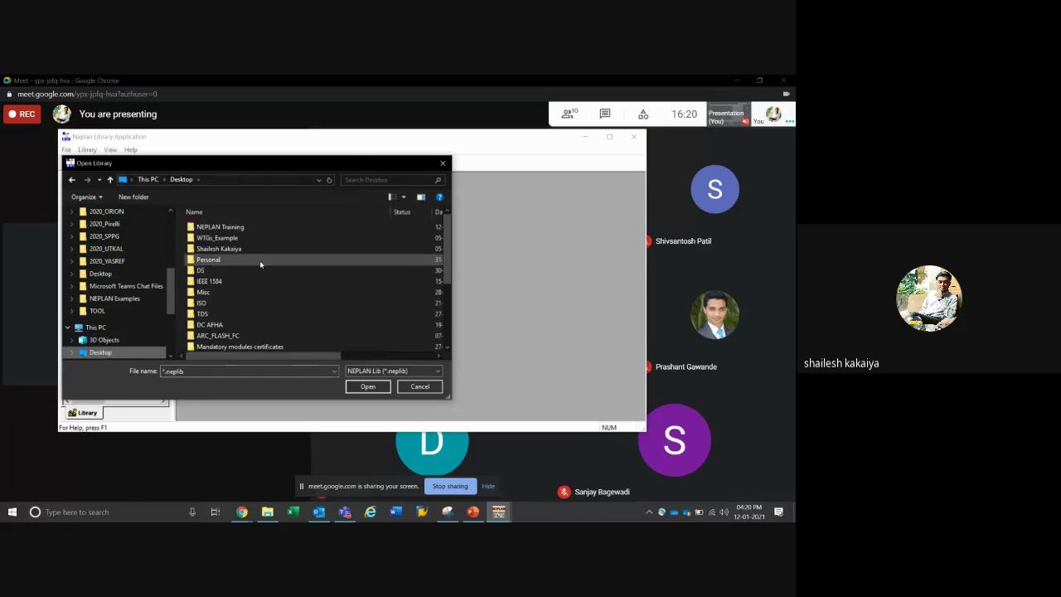
scroll(260, 264, "down", 4)
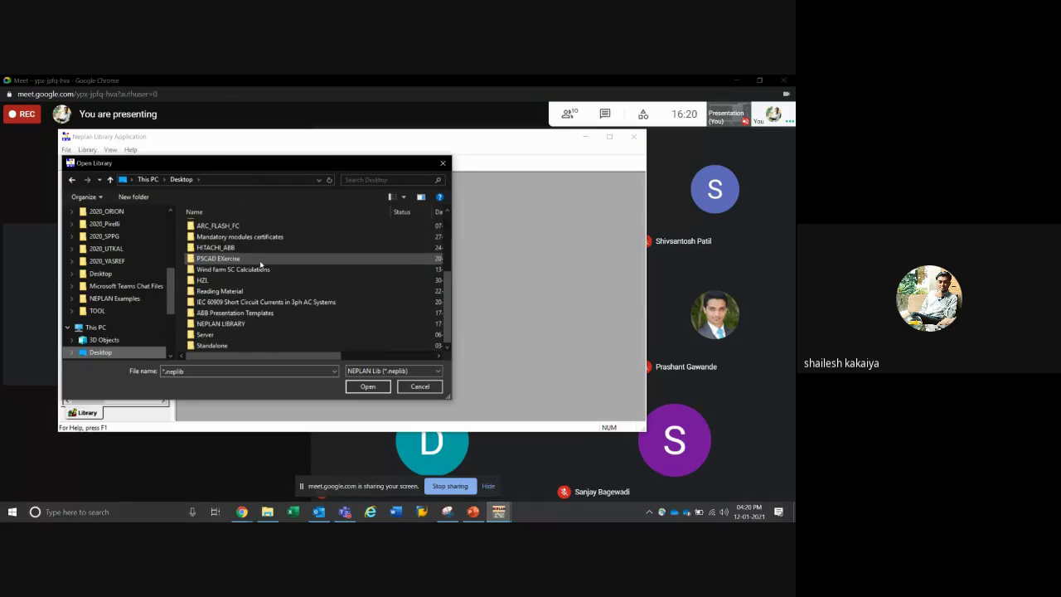
double_click(230, 324)
scroll(249, 290, "down", 3)
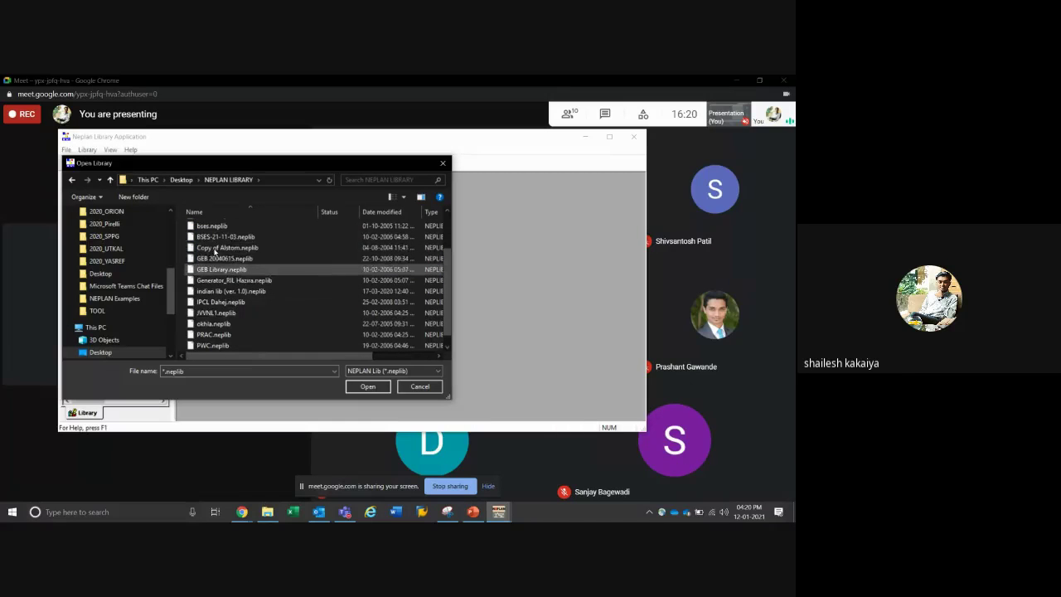
scroll(212, 299, "down", 1)
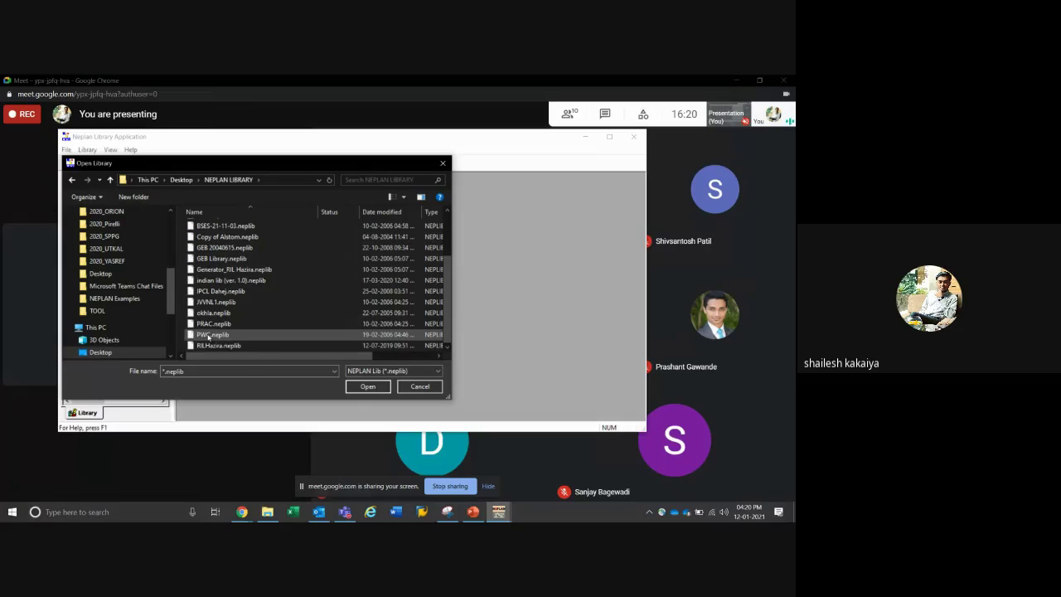
double_click(204, 335)
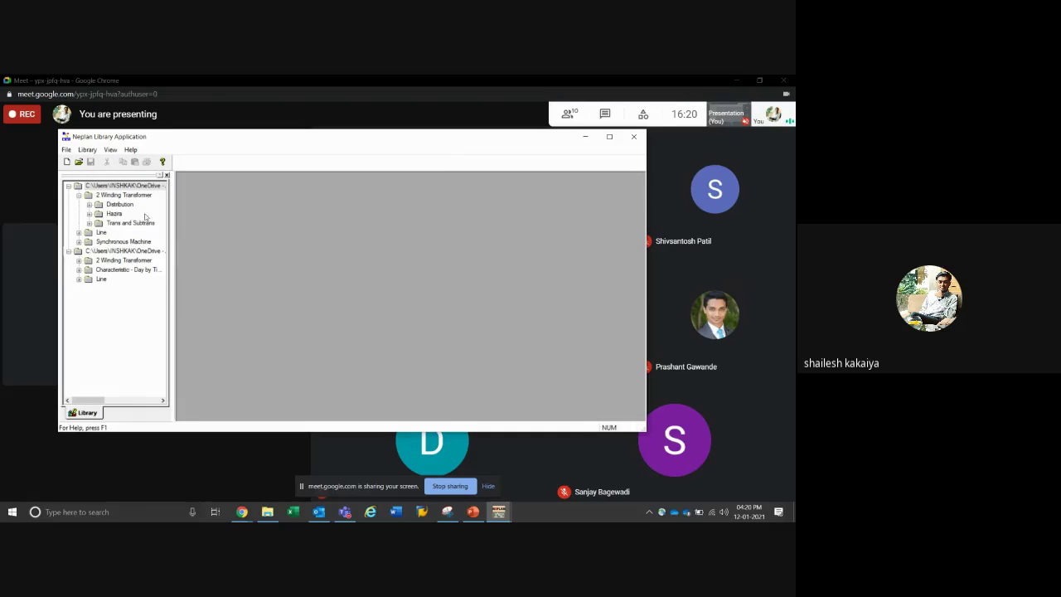
Display the Distribution data table of the first library's two-winding transformers and maximize it
left_click(90, 205)
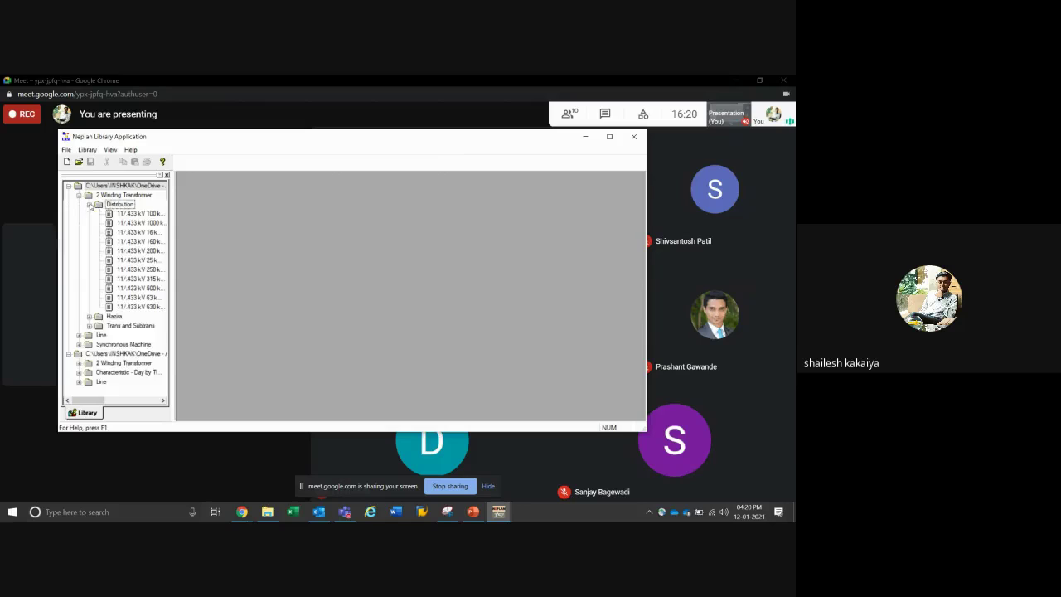
double_click(131, 214)
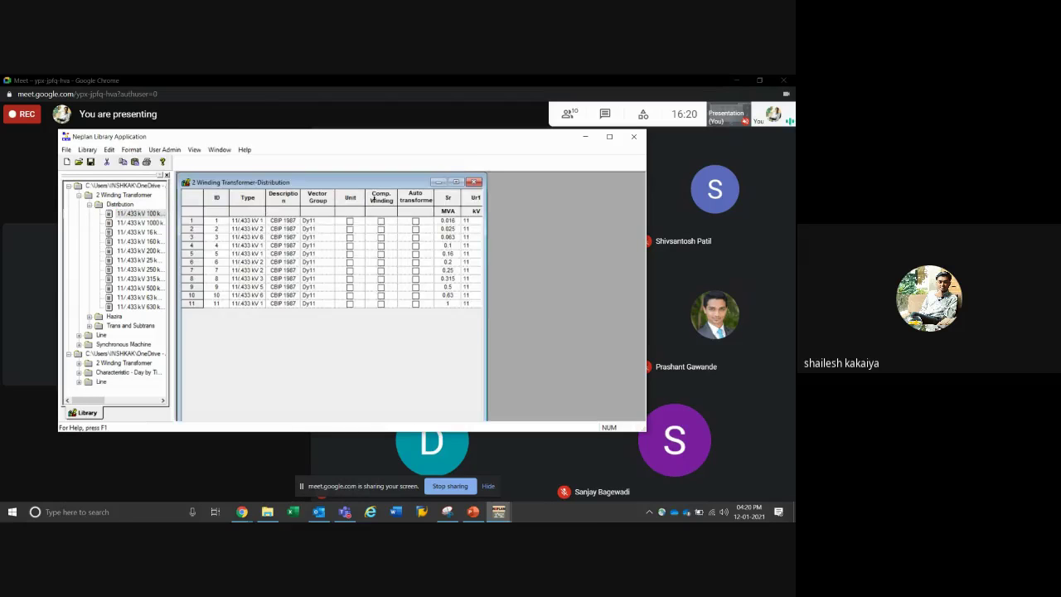
left_click(455, 183)
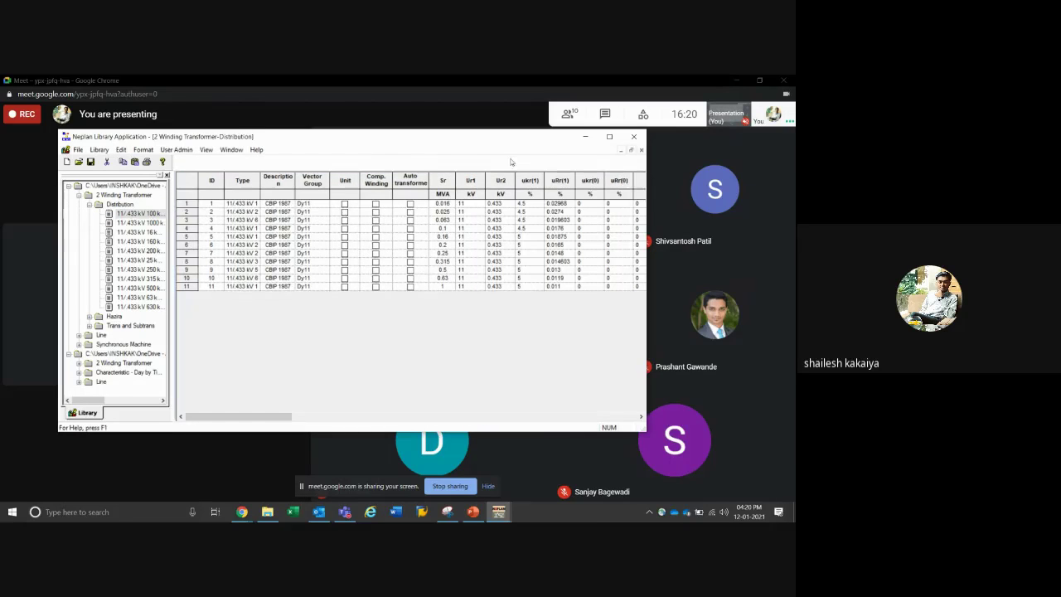
Copy the entire Distribution transformer table into a new blank Excel workbook, starting at cell A1
left_click(609, 138)
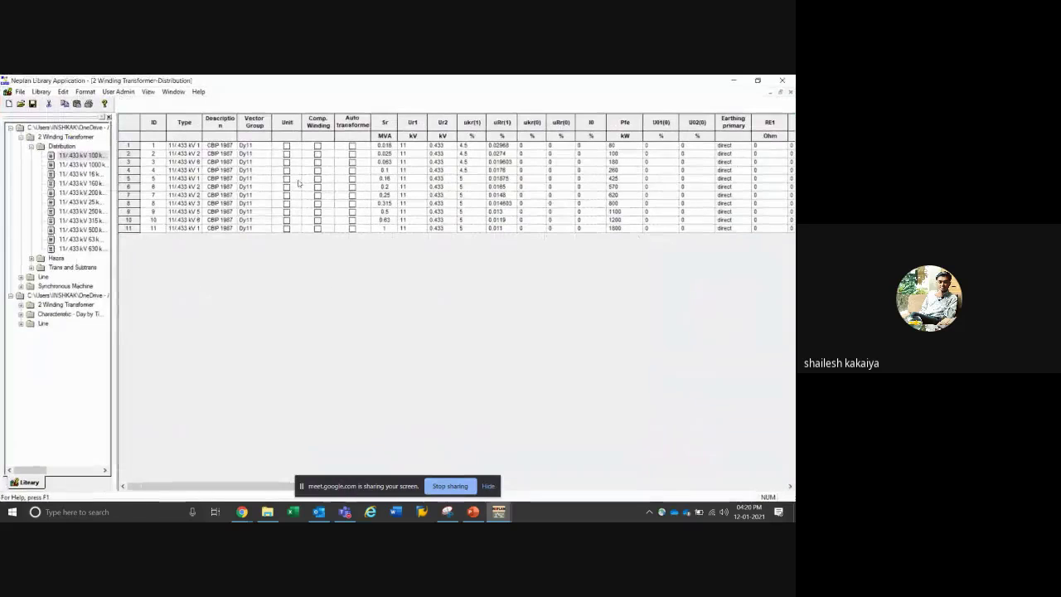
left_click(126, 124)
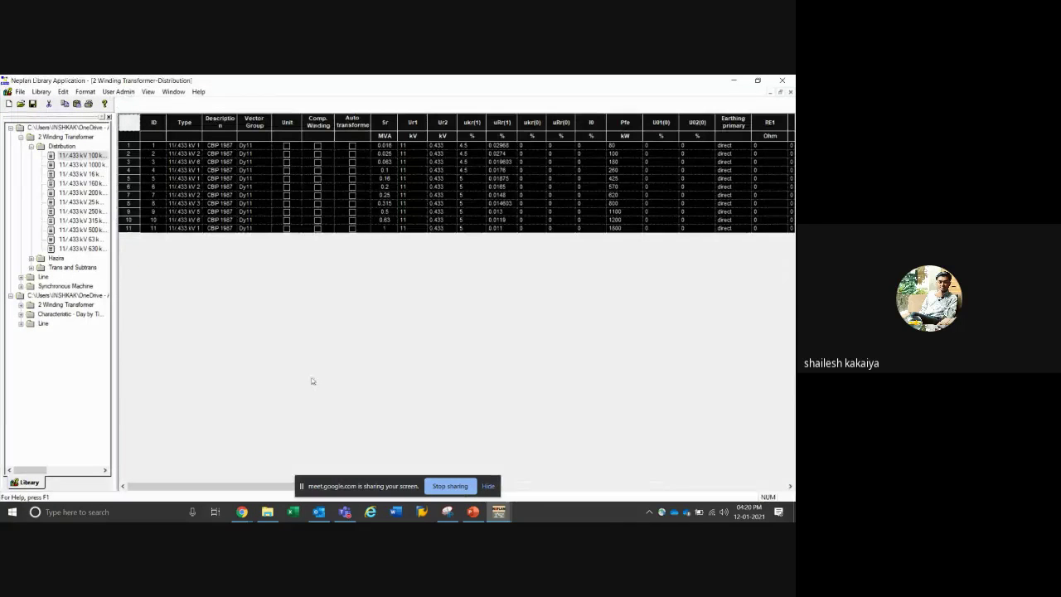
key("super+r")
type("excel")
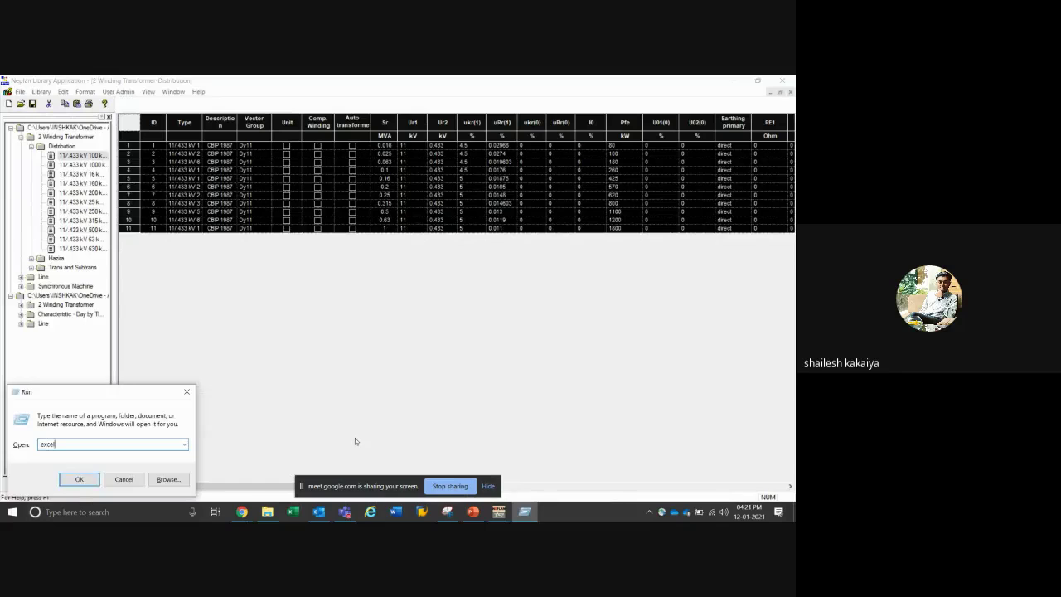
key("Return")
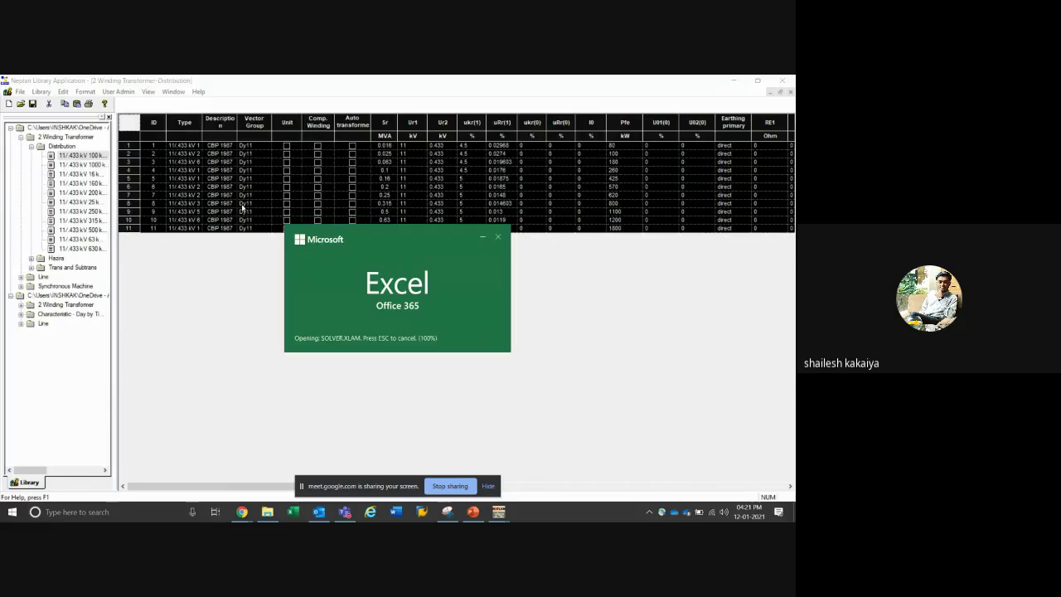
left_click(198, 211)
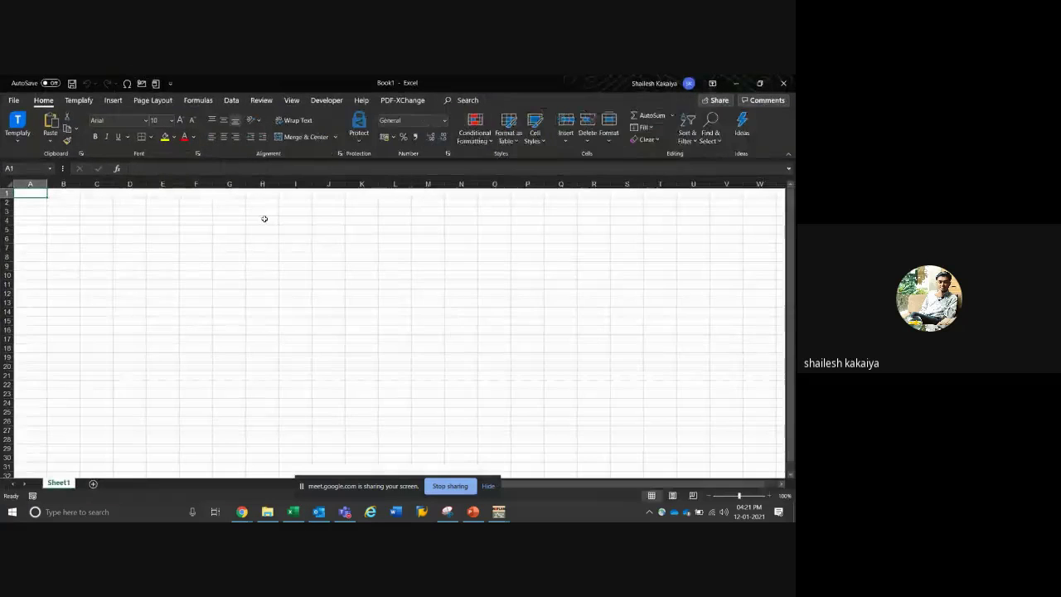
key("ctrl+v")
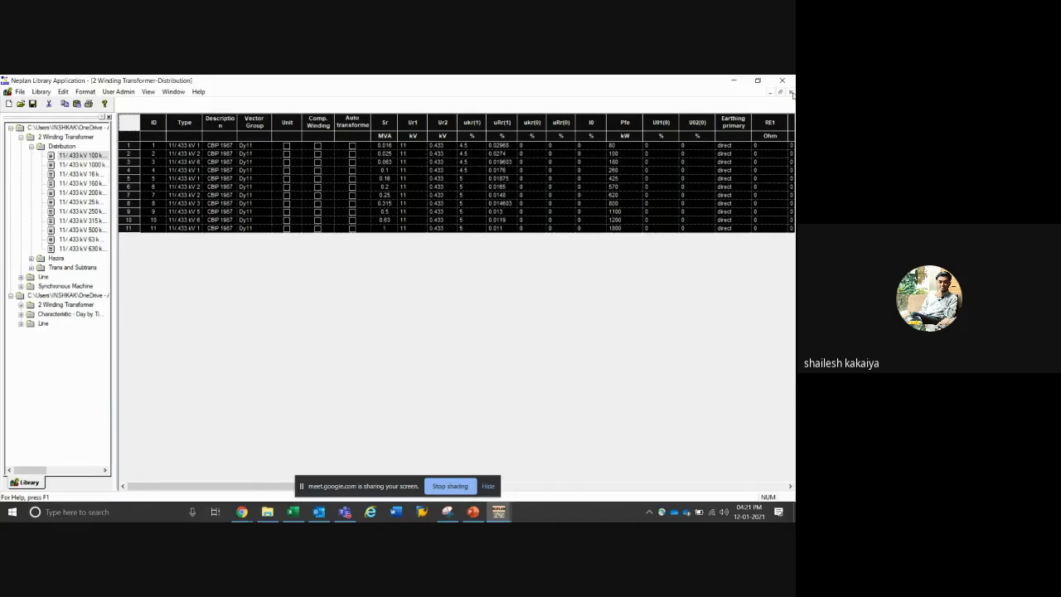
Close the Distribution table and the Neplan Library Application, and return to the LoadFlow.nepprj diagram in NEPLAN
left_click(790, 92)
left_click(782, 81)
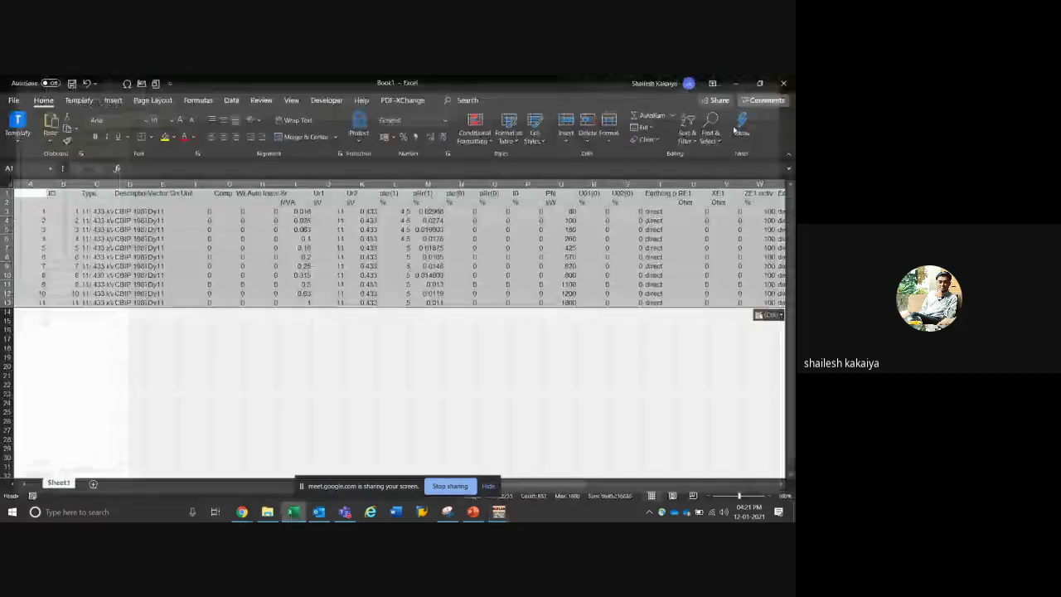
left_click(428, 329)
mouse_move(498, 512)
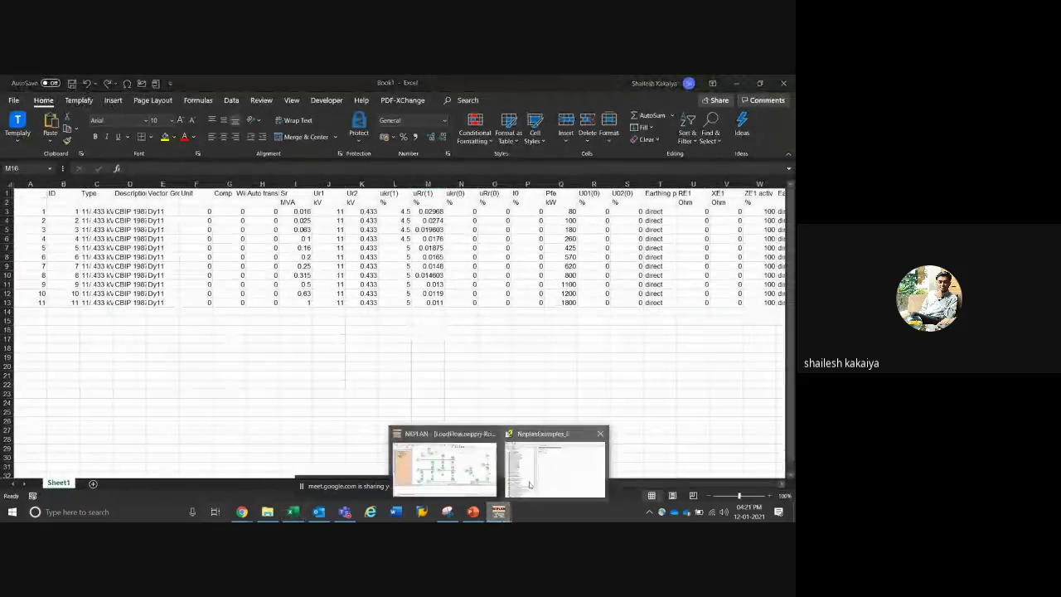
left_click(444, 466)
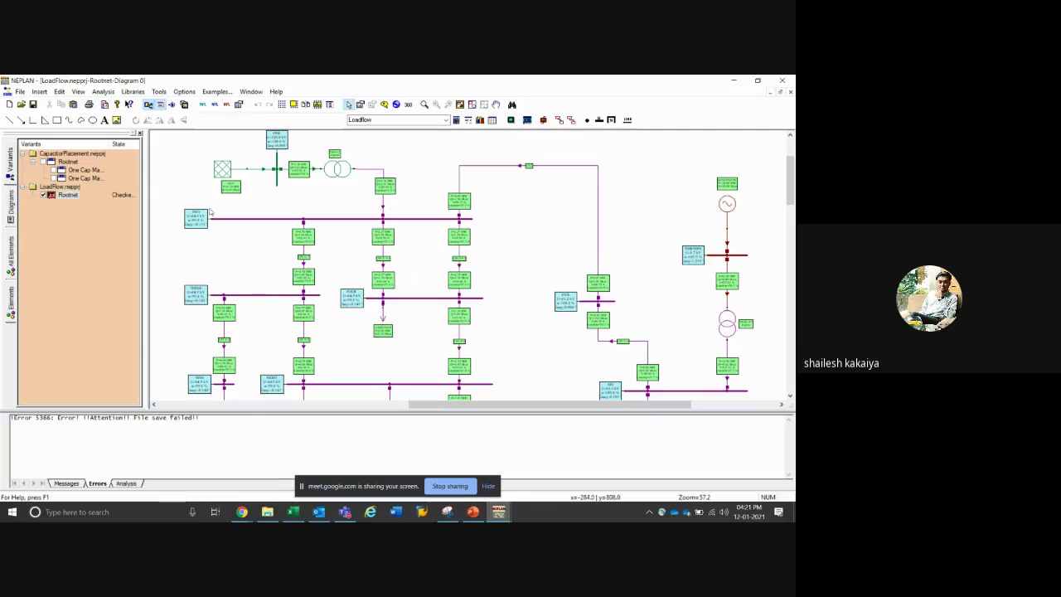
Review the available analysis modules and the functions offered for Dynamics (Transient Stability/EMT)
left_click(103, 92)
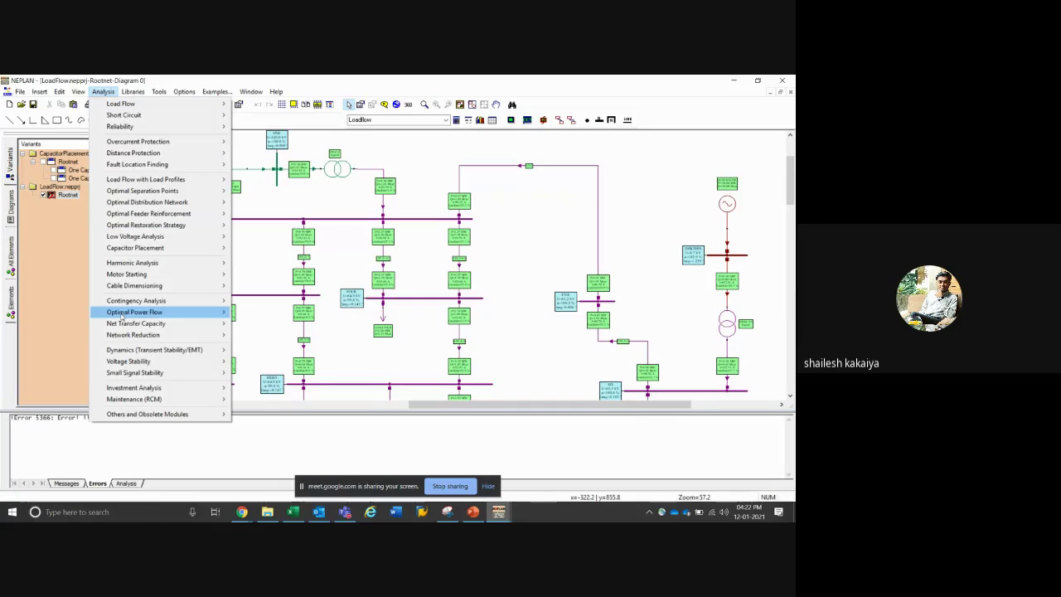
mouse_move(172, 353)
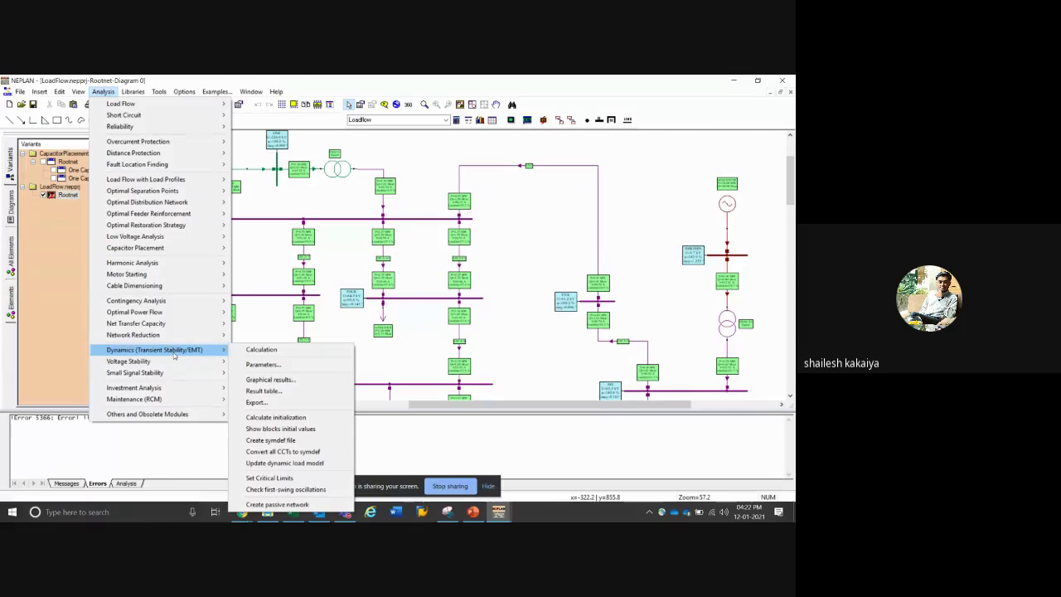
left_click(530, 245)
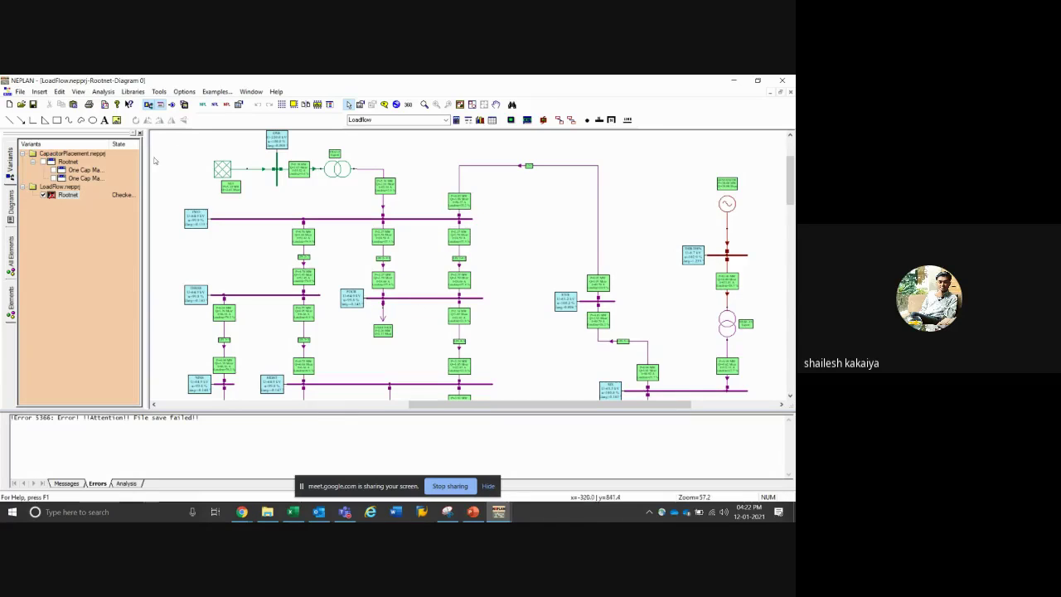
left_click(102, 91)
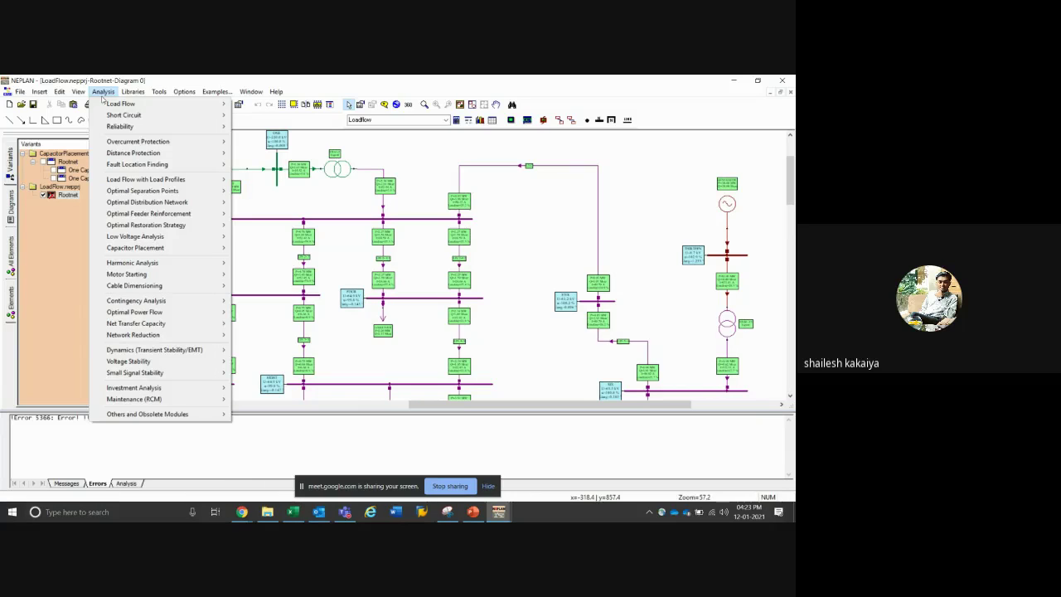
Reopen the element libraries and expand the Distribution library under 2 Winding Transformer
mouse_move(126, 93)
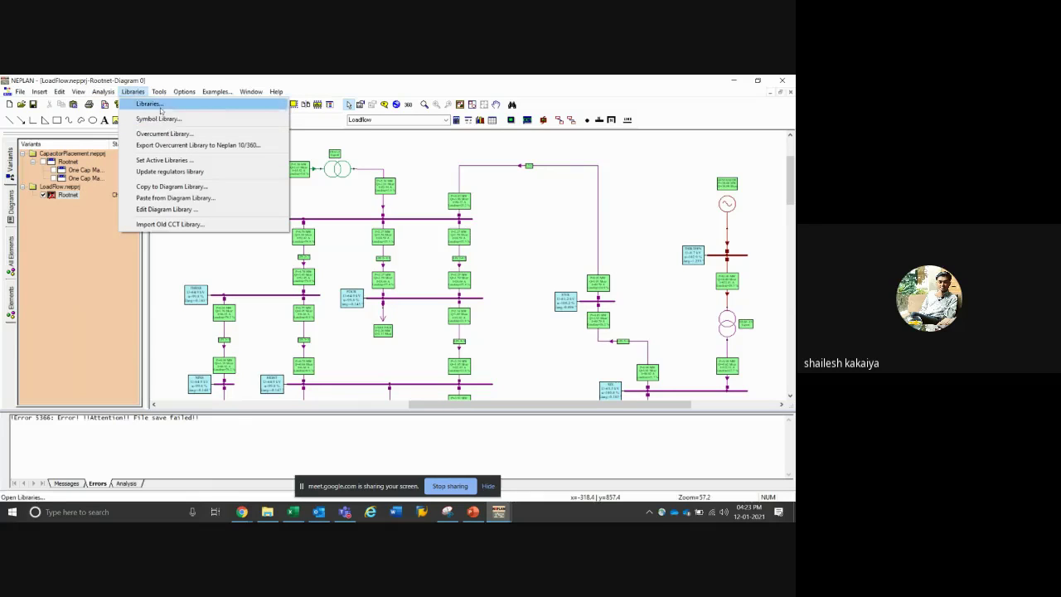
left_click(161, 107)
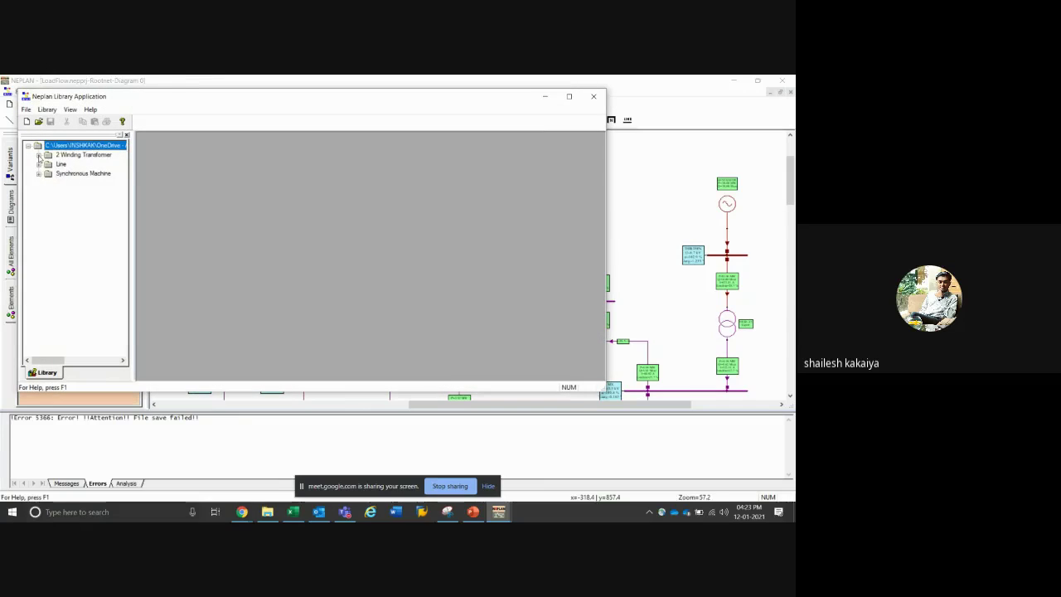
left_click(48, 165)
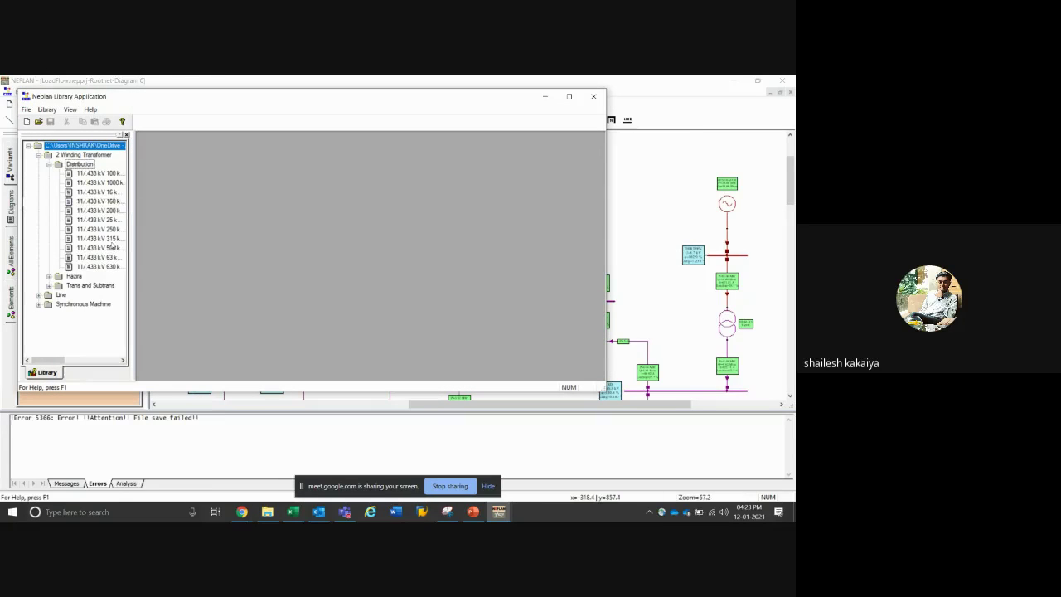
Browse the element types offered for a new library, keep 2 Winding Transformer selected, and cancel the creation
right_click(81, 167)
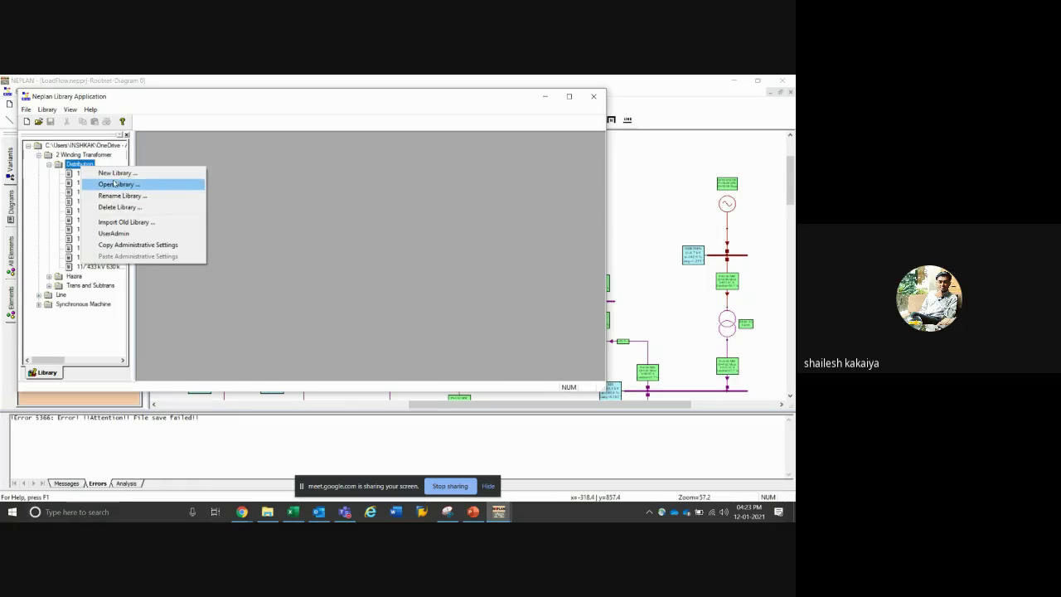
left_click(116, 175)
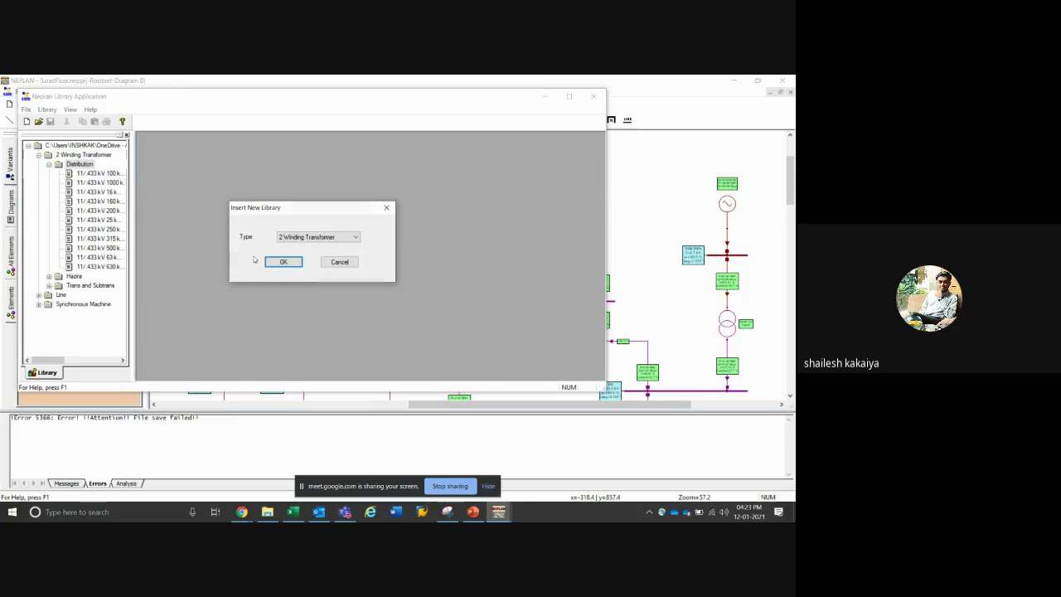
left_click(301, 238)
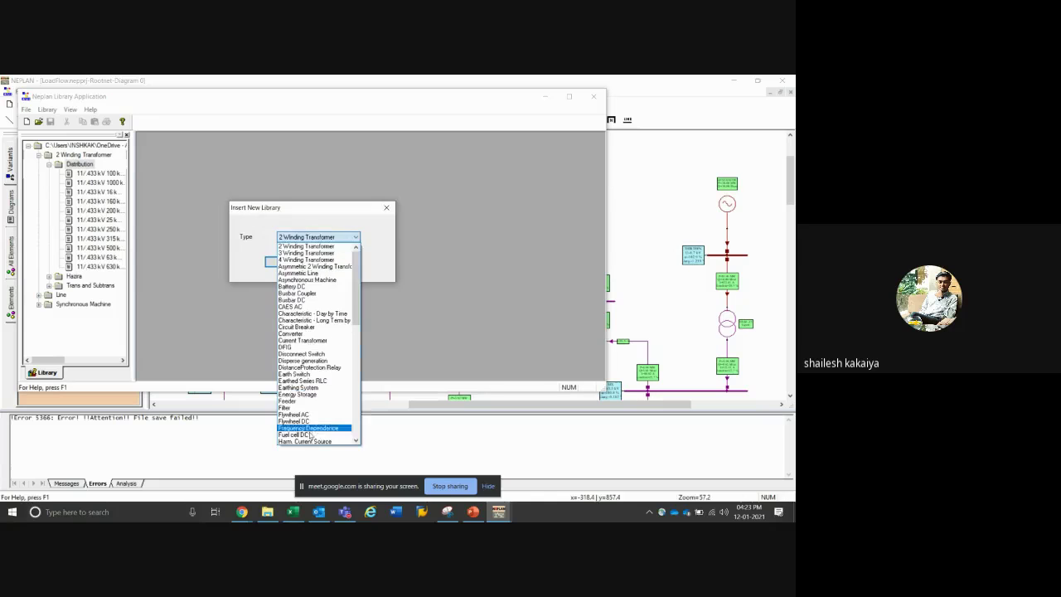
scroll(315, 257, "up", 1)
scroll(316, 257, "down", 8)
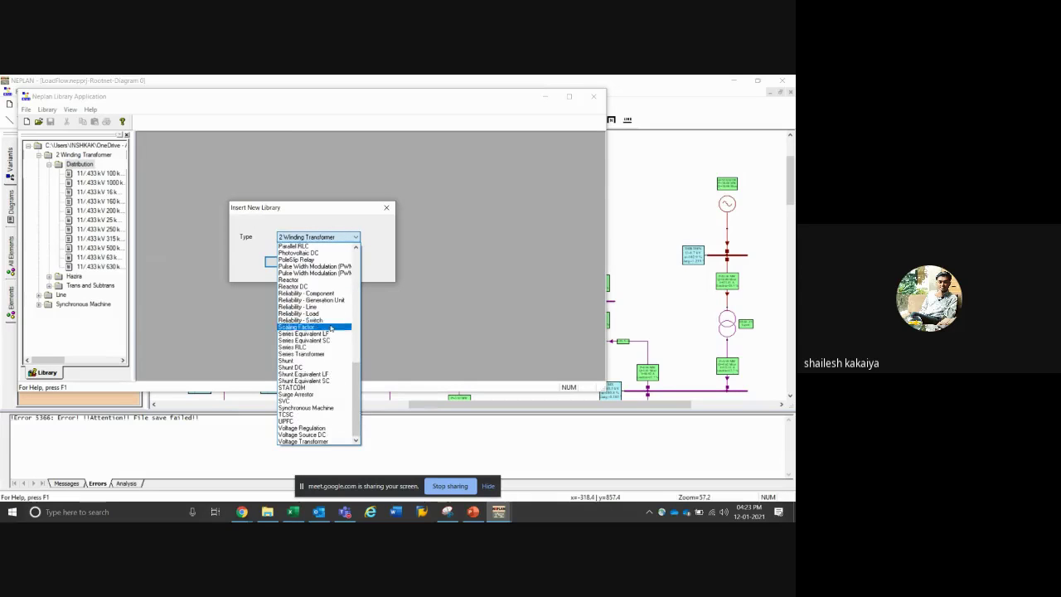
scroll(301, 362, "up", 10)
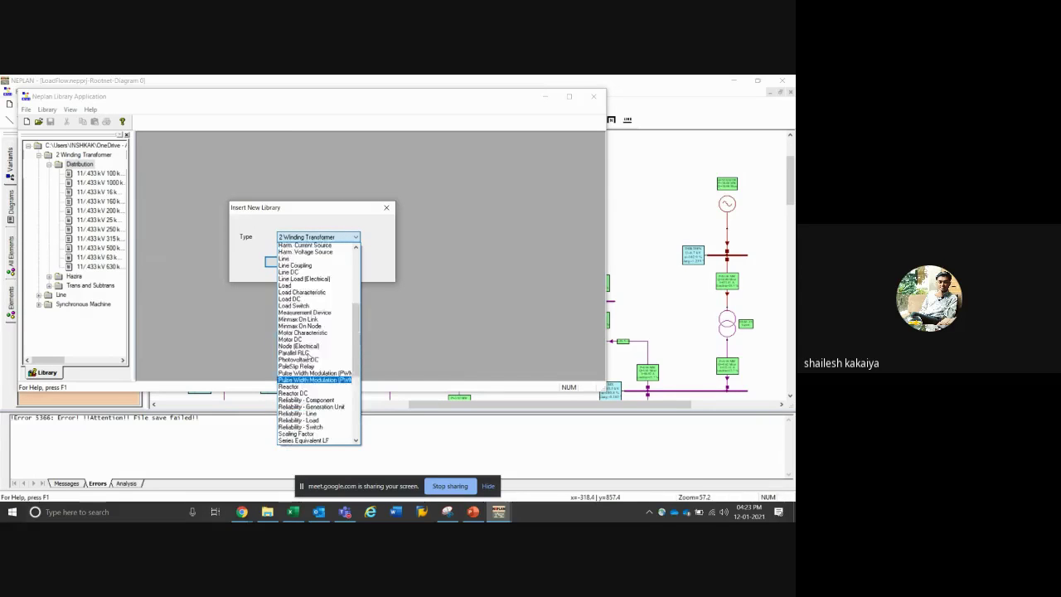
left_click(307, 245)
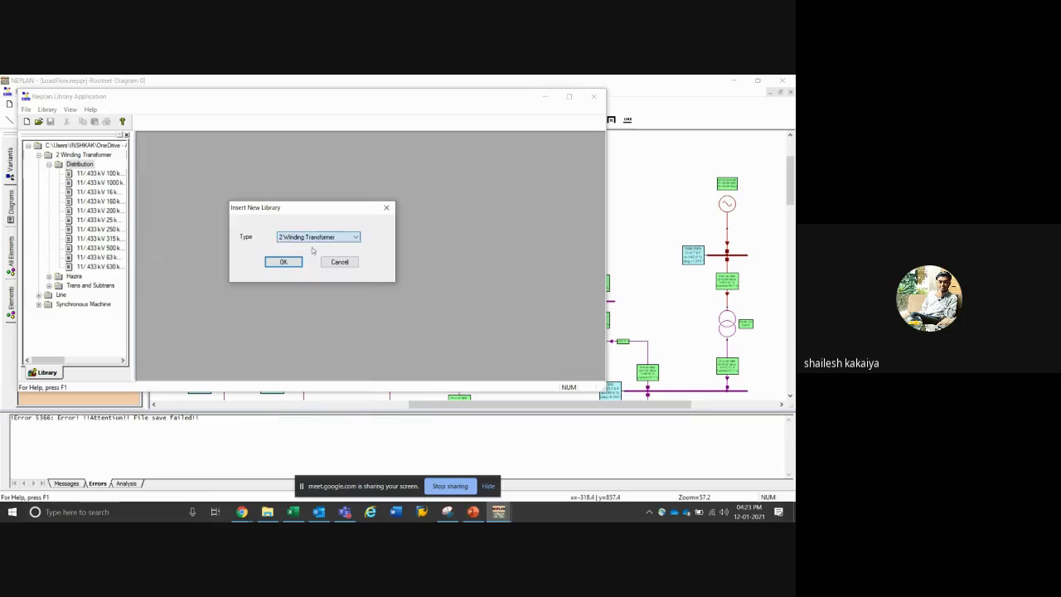
left_click(332, 263)
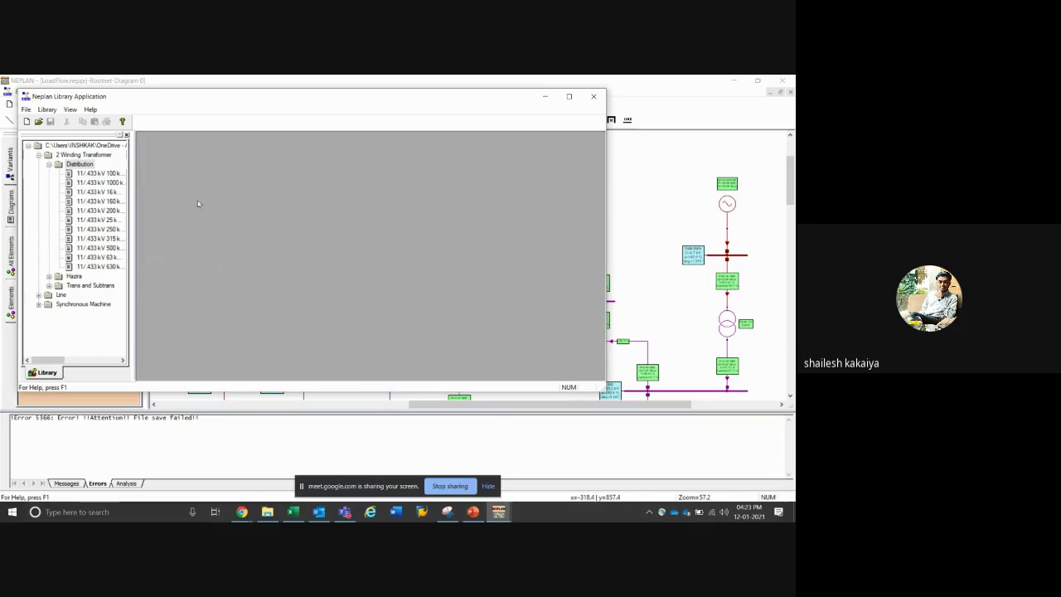
Widen the library tree to show the full transformer type names, and collapse the 2 Winding Transformer category
left_click(100, 172)
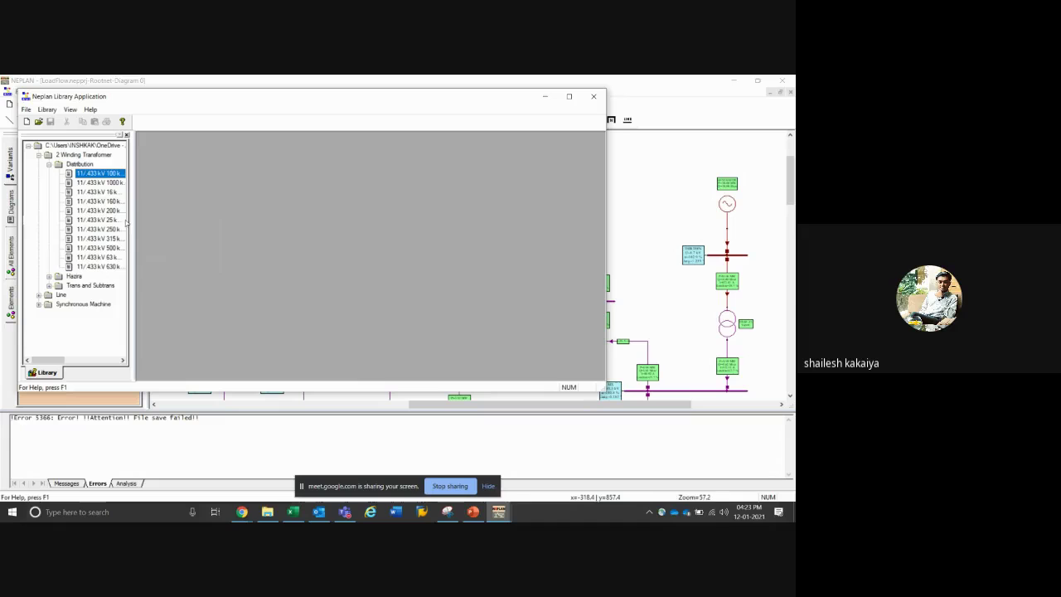
left_click_drag(133, 222, 180, 225)
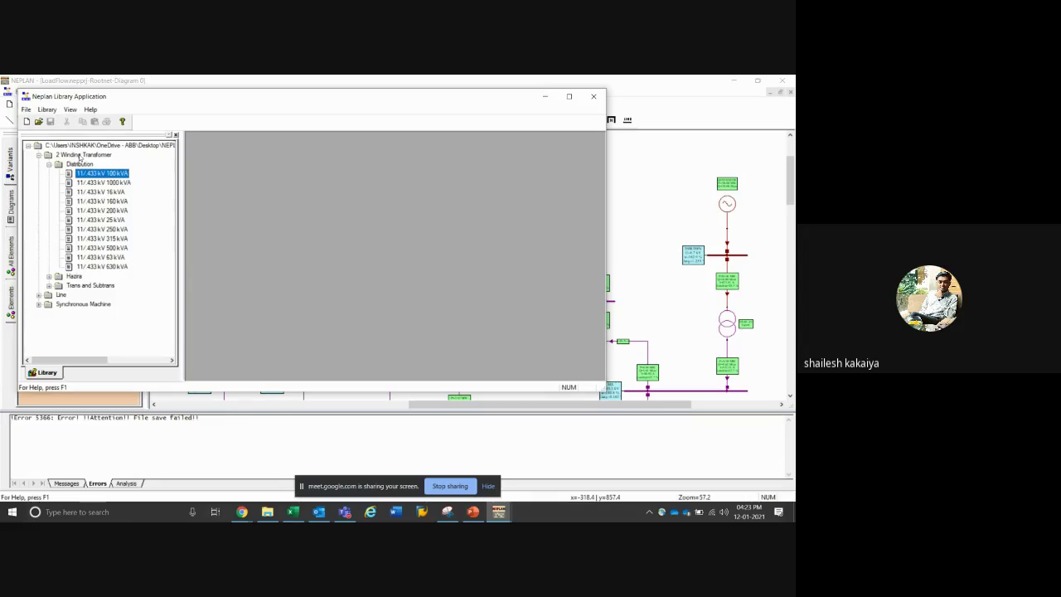
left_click(39, 156)
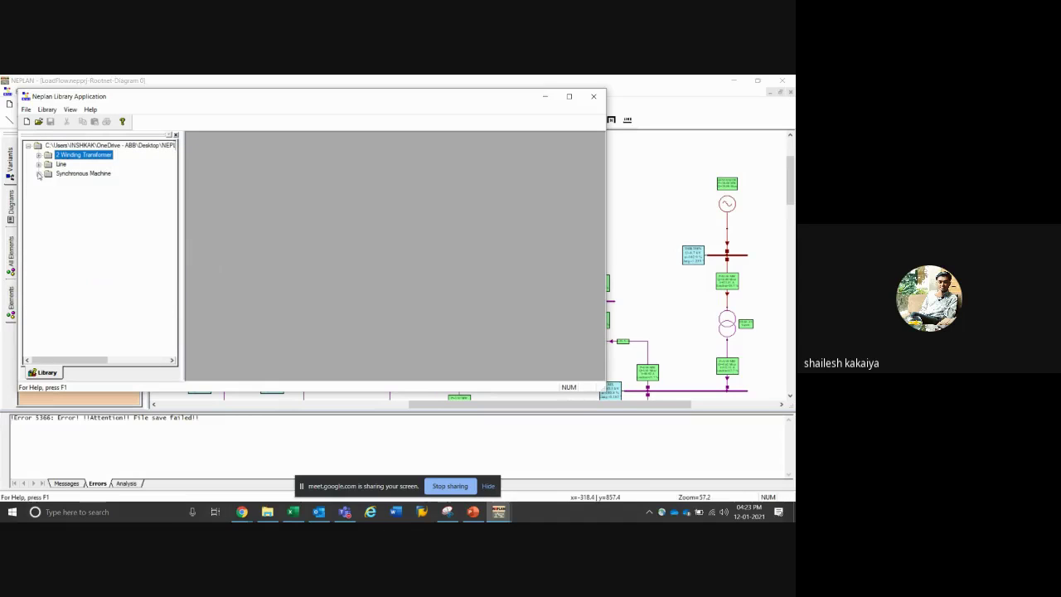
View the machine types in the noname library under Synchronous Machine, and close the Neplan Library Application
left_click(38, 174)
left_click(48, 183)
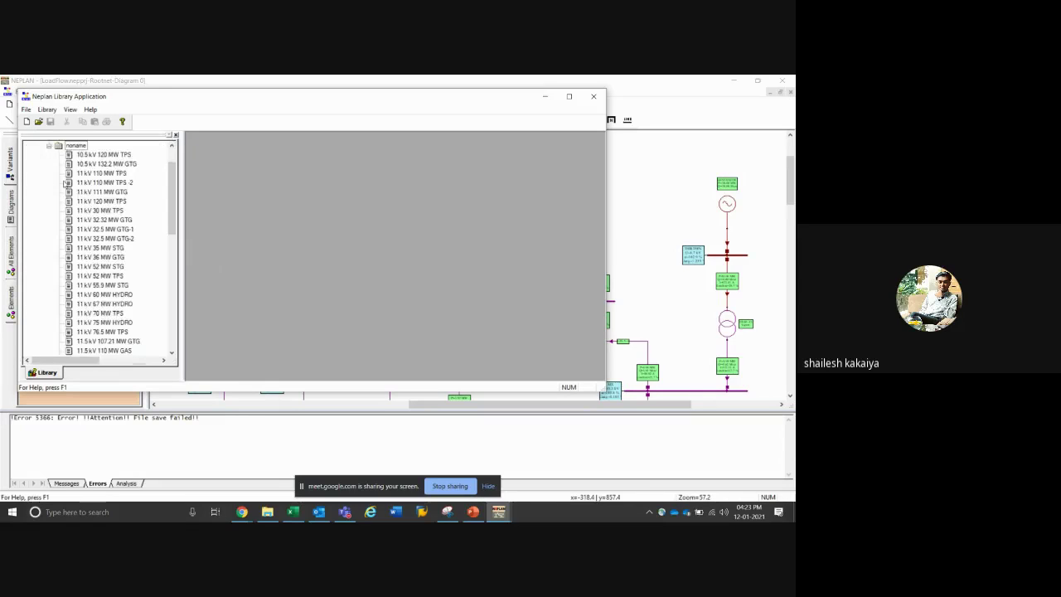
left_click(48, 145)
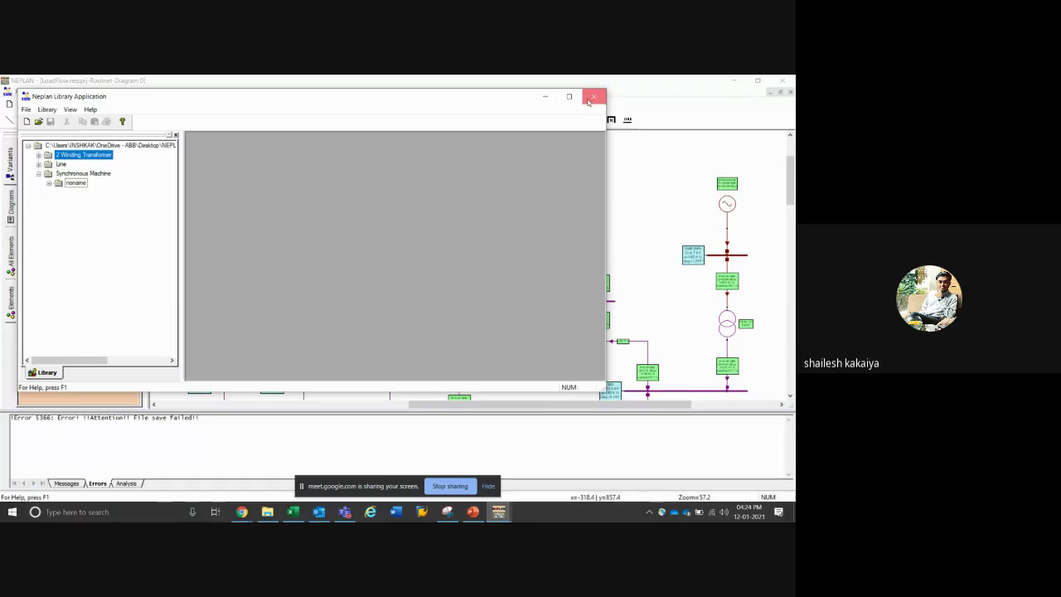
left_click(594, 97)
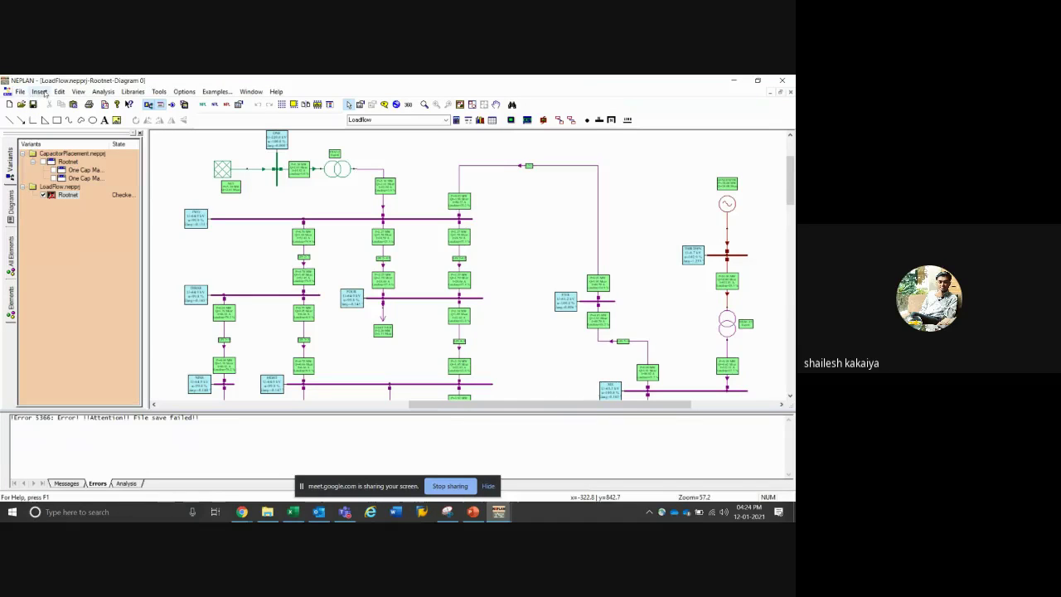
Open the Examples dialog and look through its categories of electrical example projects
left_click(96, 93)
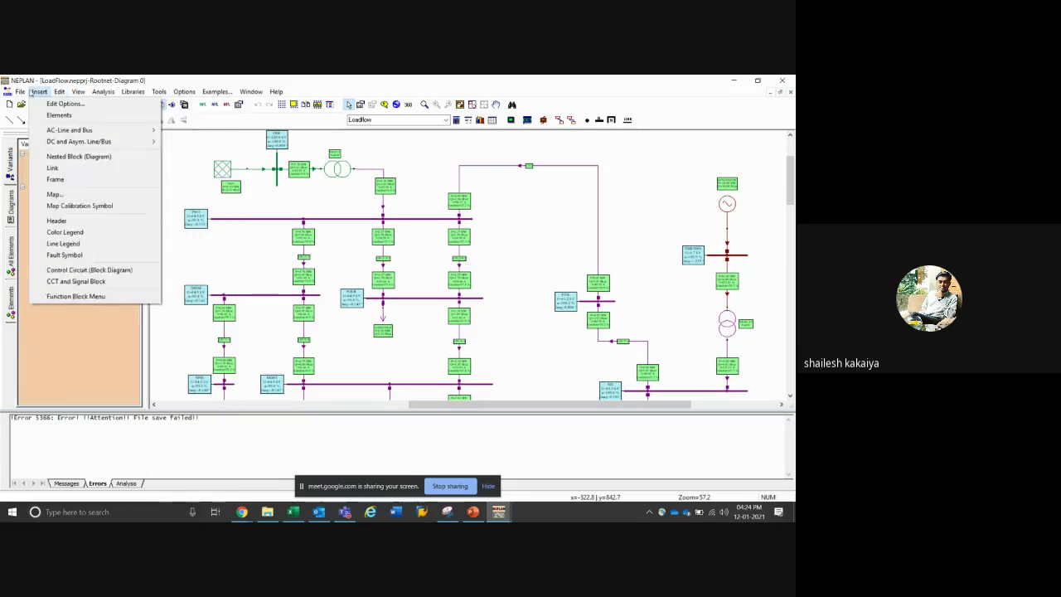
mouse_move(28, 93)
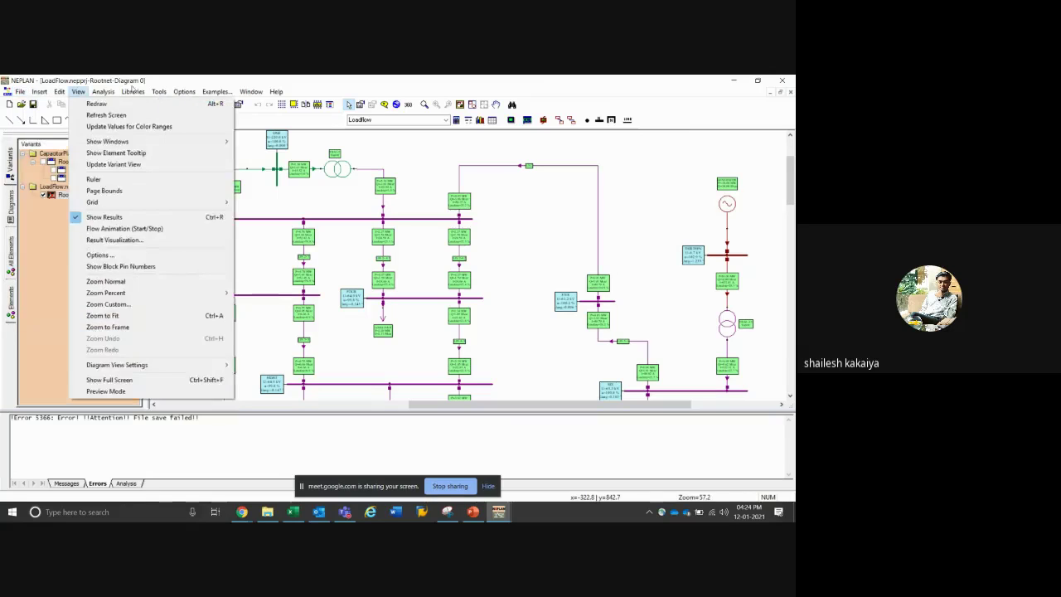
left_click(209, 92)
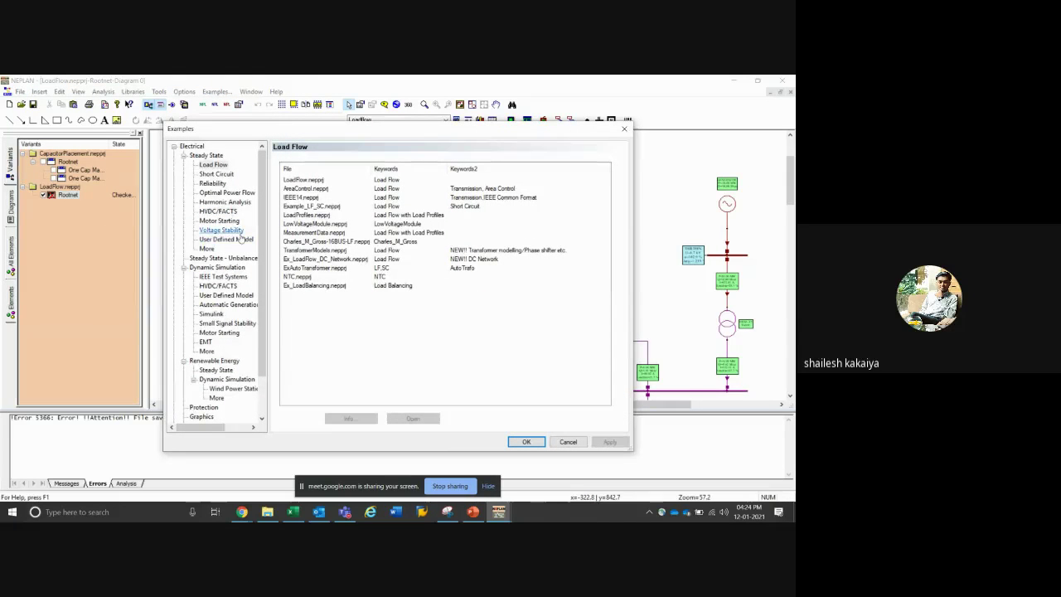
scroll(240, 238, "down", 1)
scroll(228, 244, "up", 1)
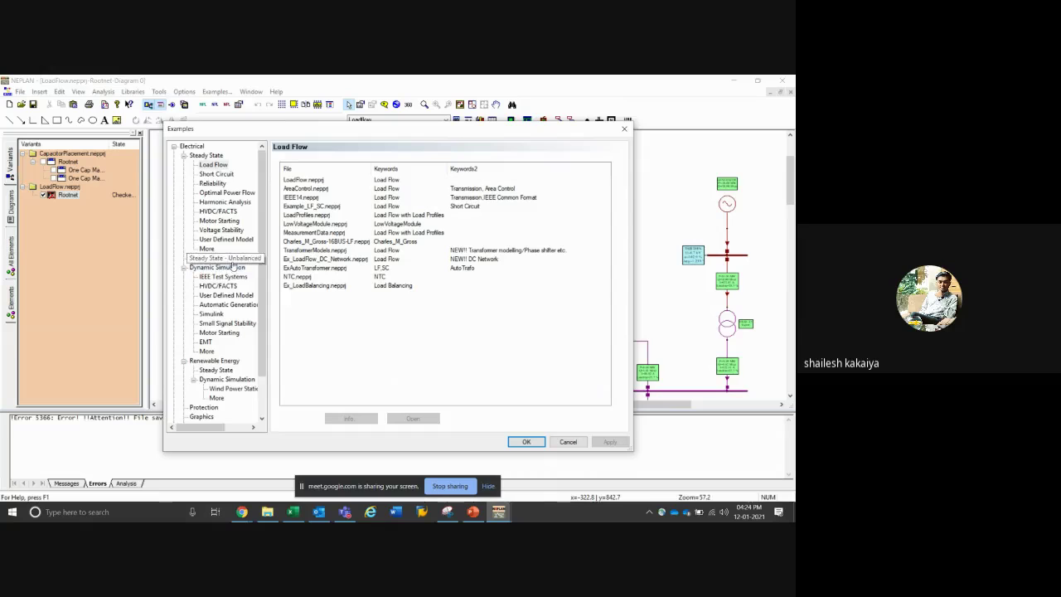
scroll(234, 267, "down", 1)
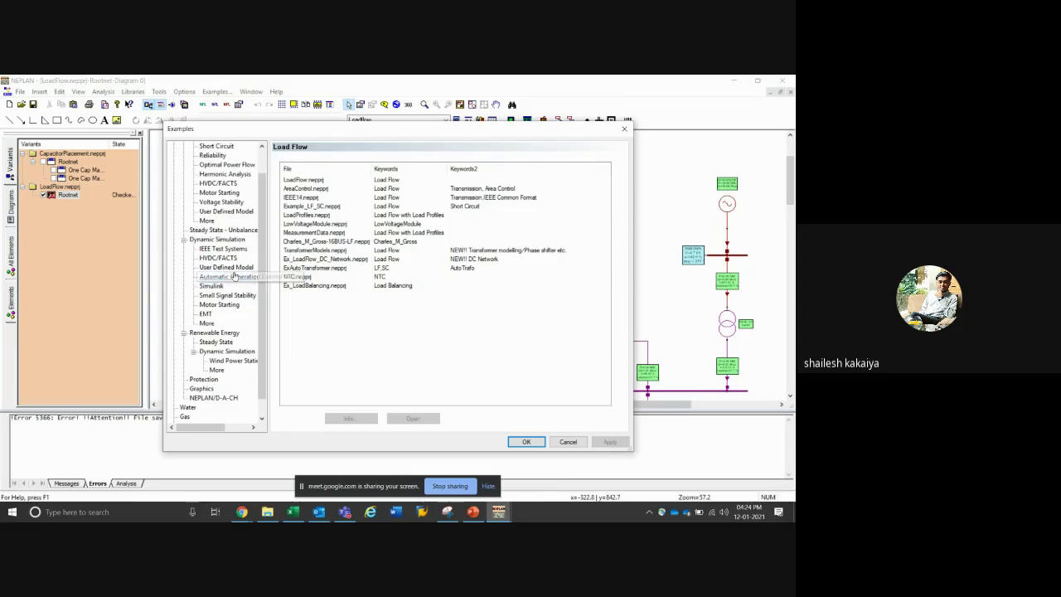
scroll(235, 261, "up", 1)
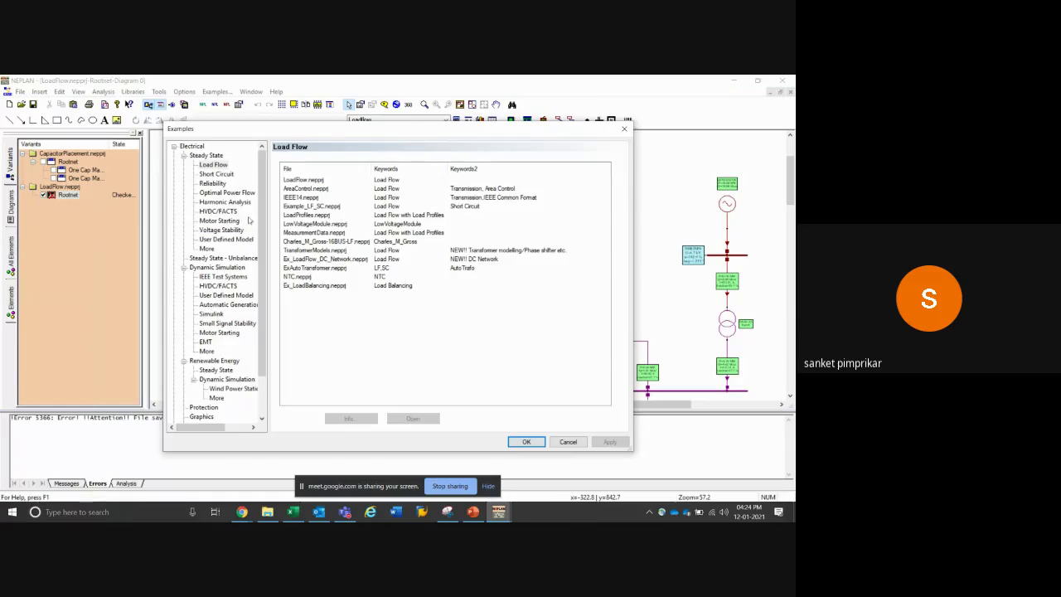
Open the Protection example OvercurrentProt1.neprrj, close the Examples dialog, and inspect the relay and medium-voltage section of its diagram
scroll(240, 237, "down", 2)
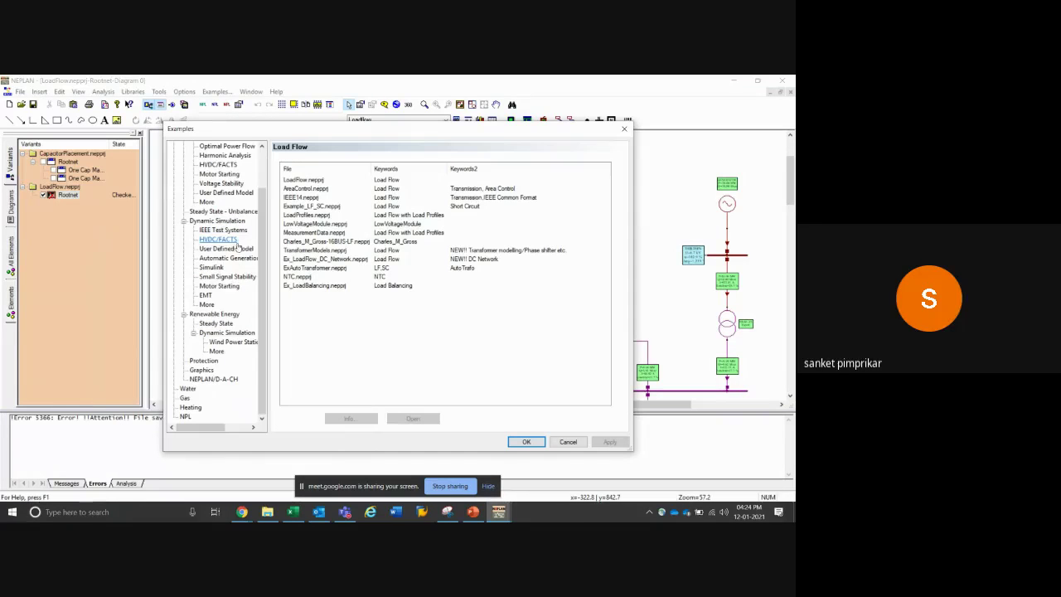
left_click(203, 361)
double_click(320, 180)
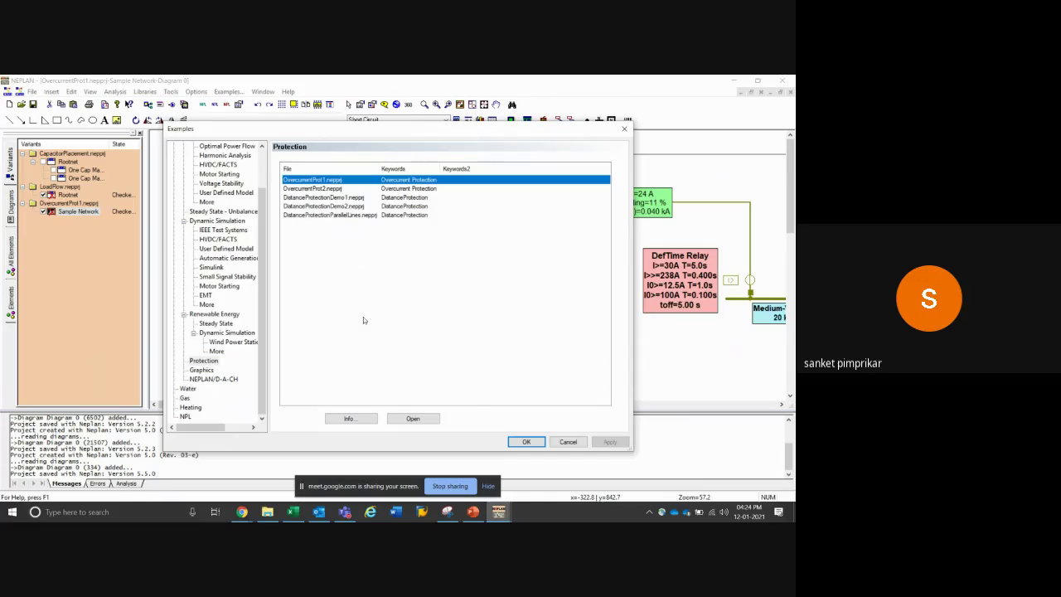
left_click(524, 440)
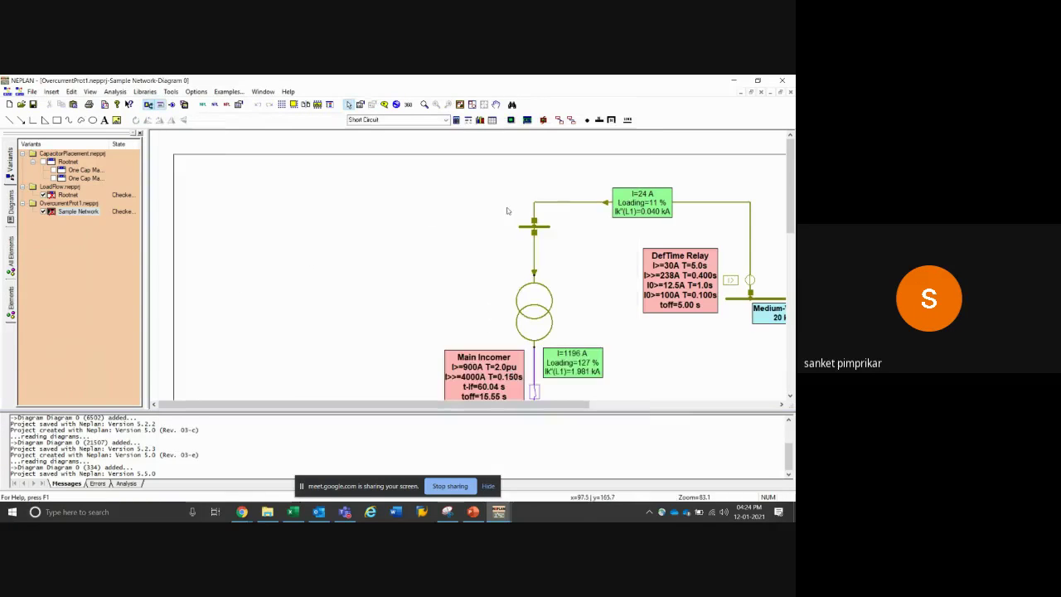
left_click(423, 103)
left_click(424, 245)
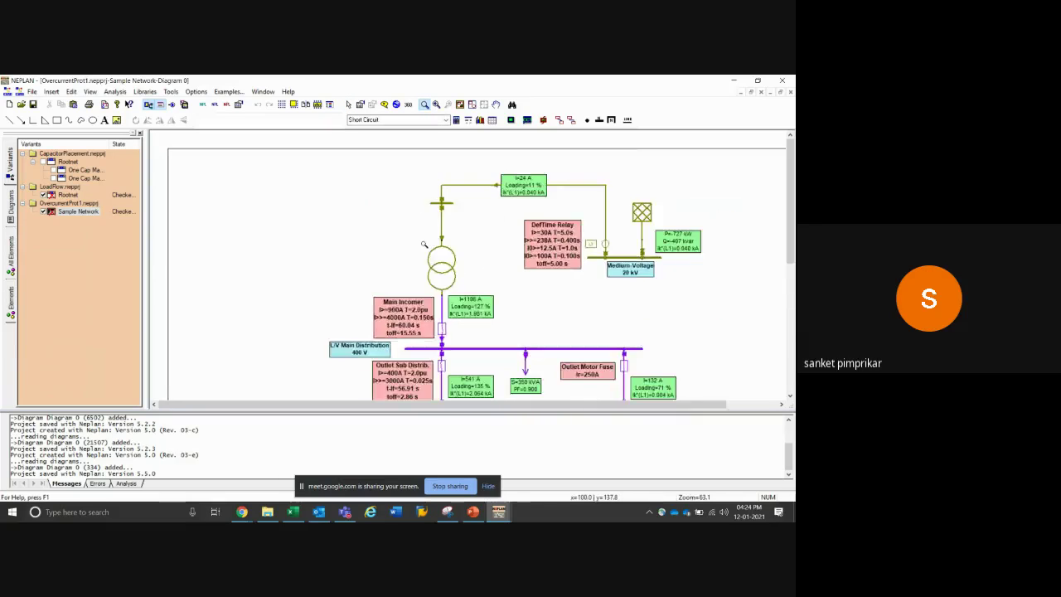
left_click(424, 245)
left_click(404, 220)
left_click_drag(374, 147, 506, 269)
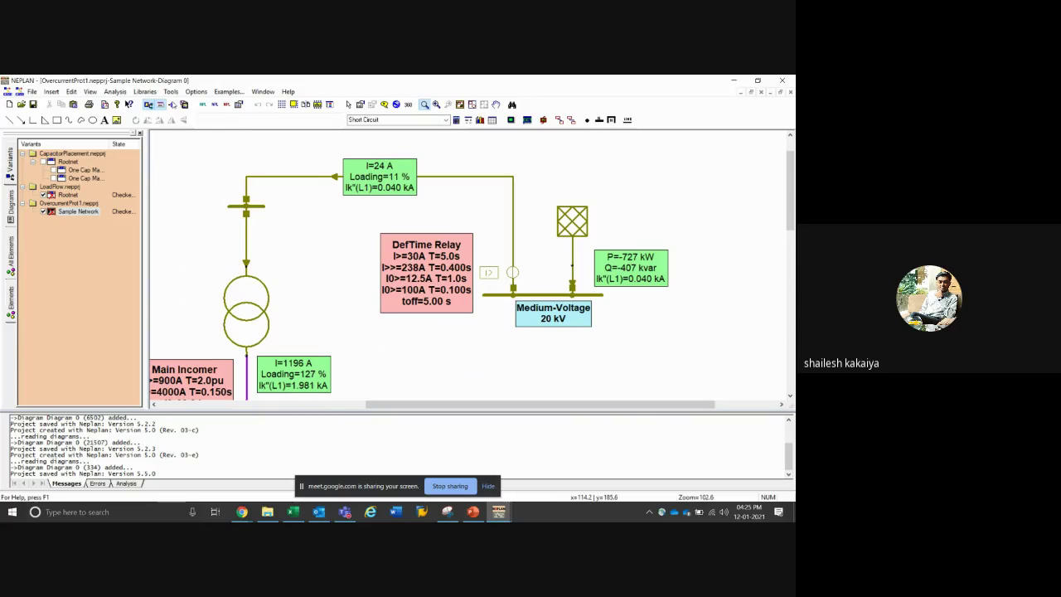
Display the element symbols palette and look through the AC 2-4 Ports, AC 1-Ports and Protections/Switches groups
left_click(329, 104)
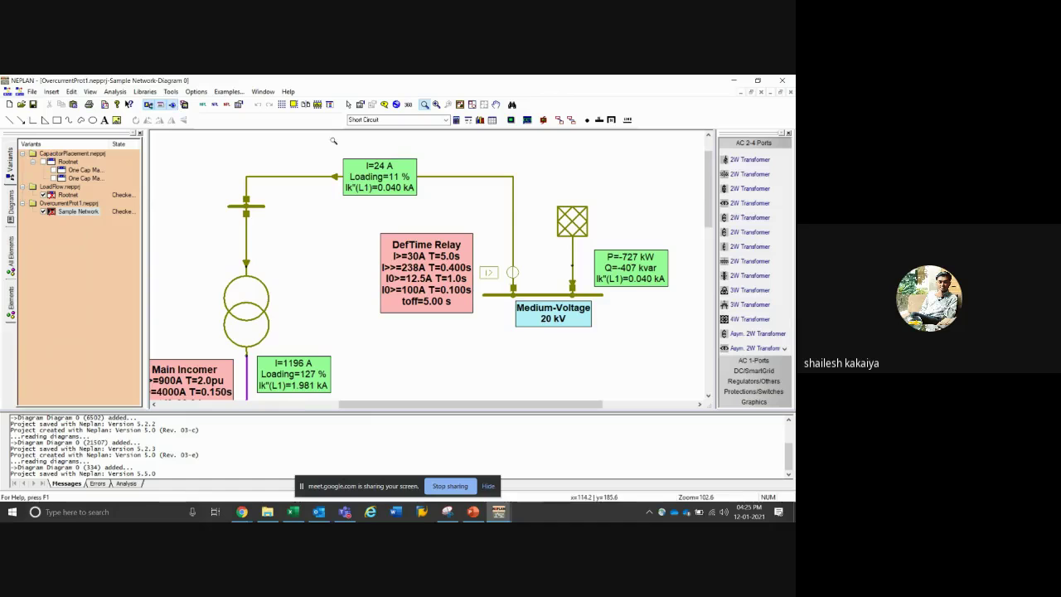
left_click(741, 362)
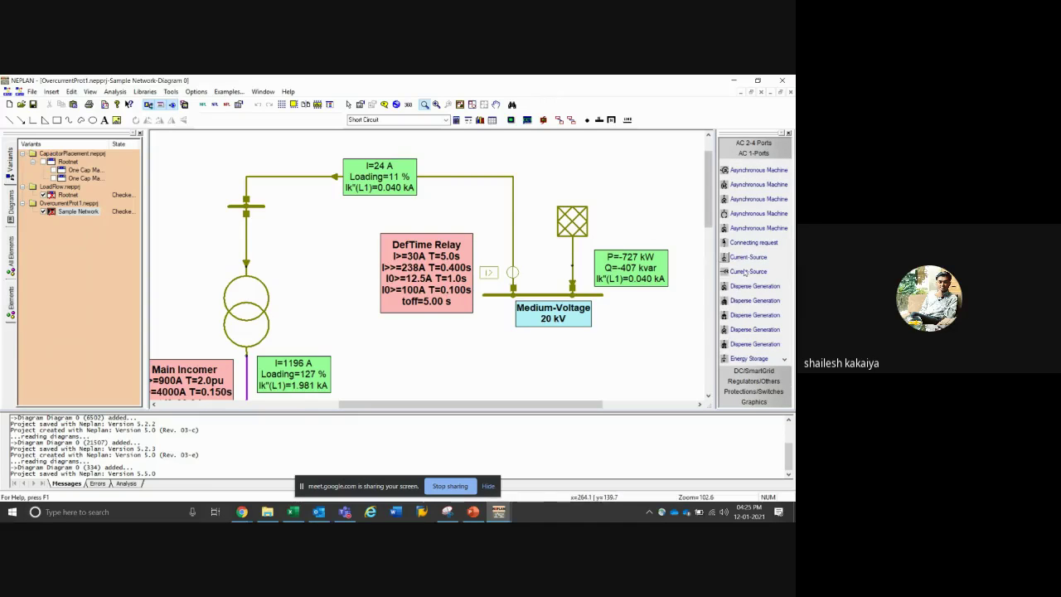
left_click(753, 391)
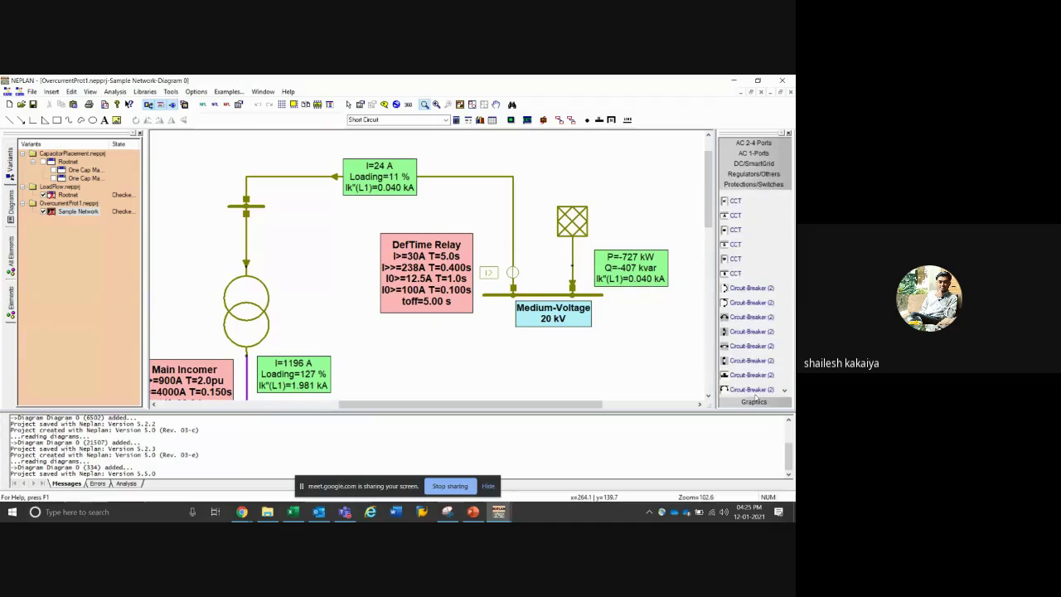
left_click(754, 154)
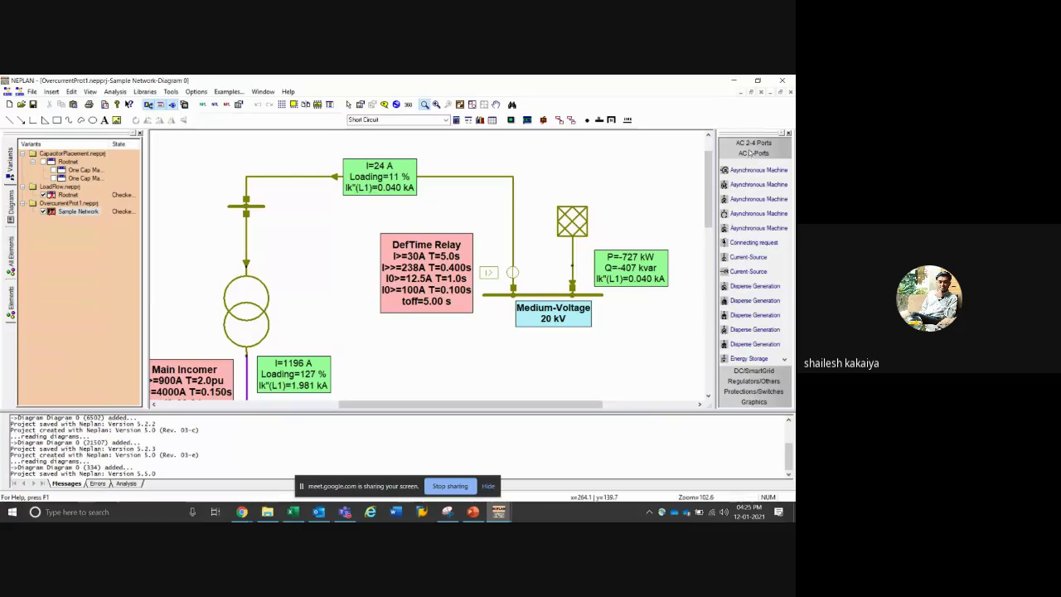
left_click(750, 145)
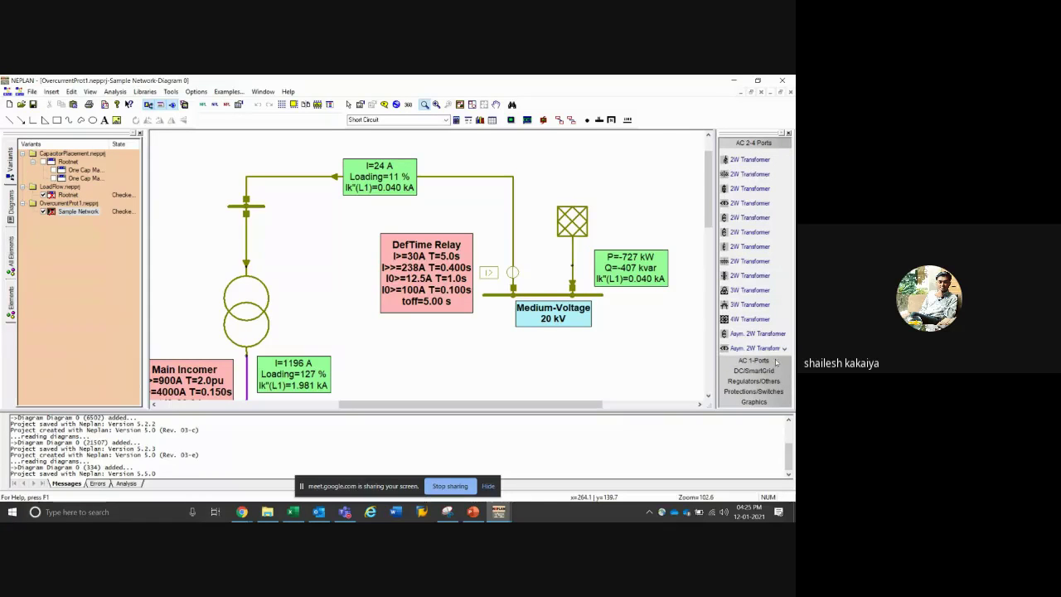
left_click(764, 391)
scroll(752, 272, "down", 8)
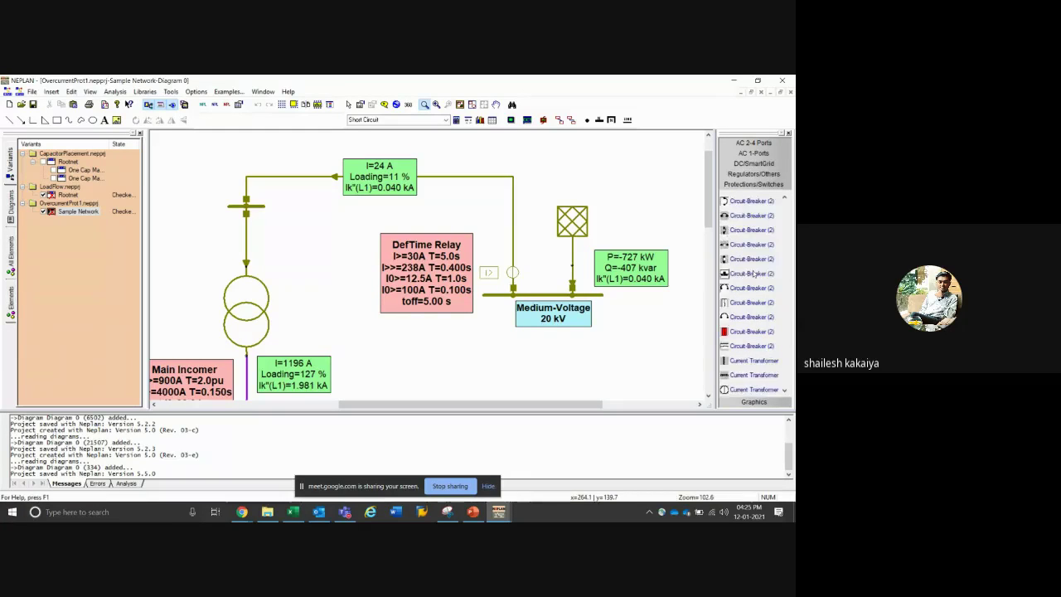
scroll(743, 299, "down", 3)
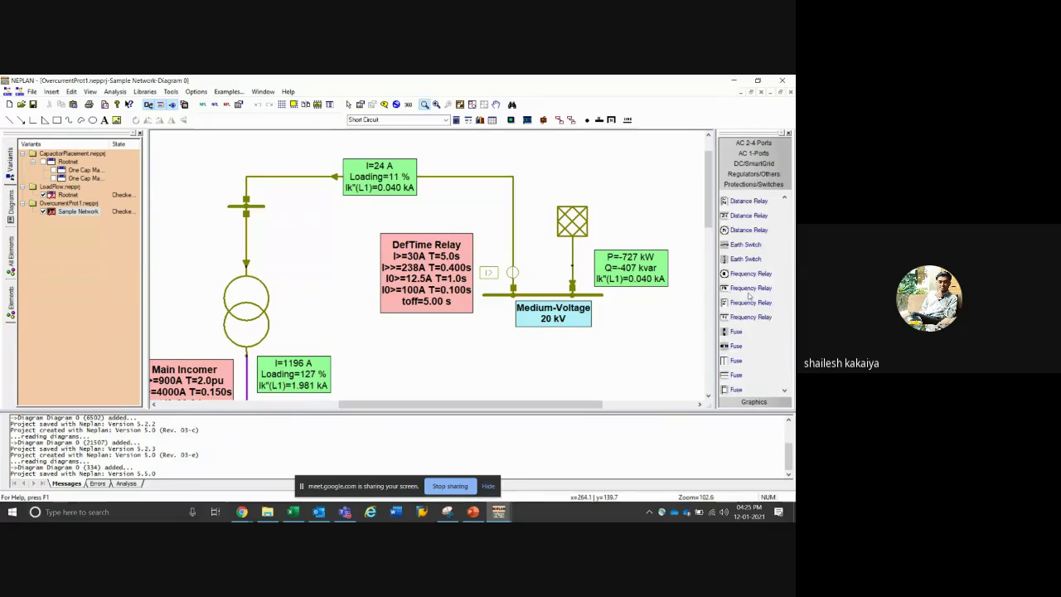
scroll(750, 294, "up", 10)
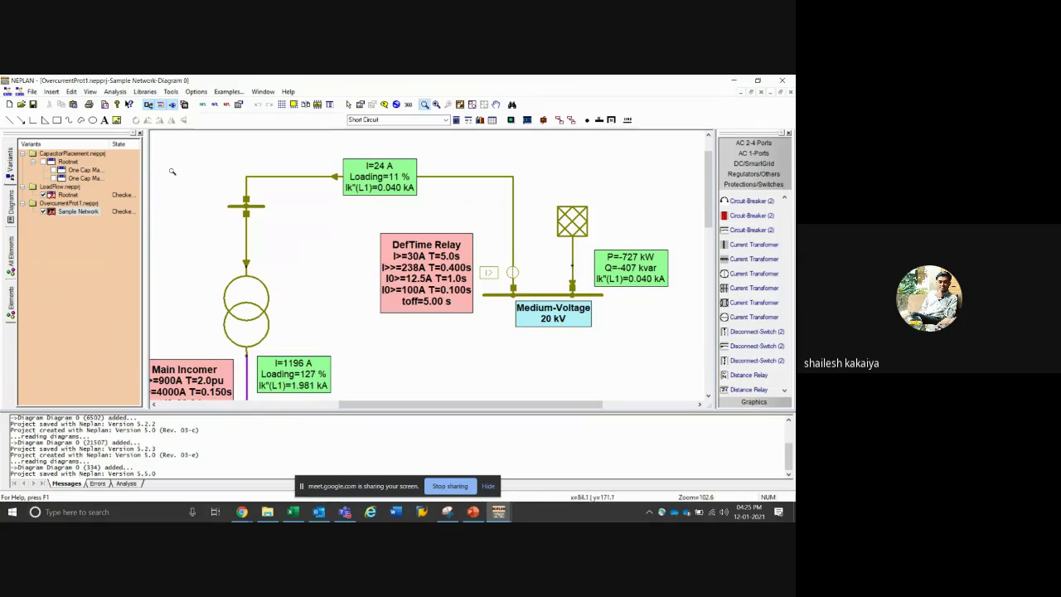
Place a current transformer on the line just above the transformer's upper busbar, with Ir1 set to 500 A
left_click(348, 105)
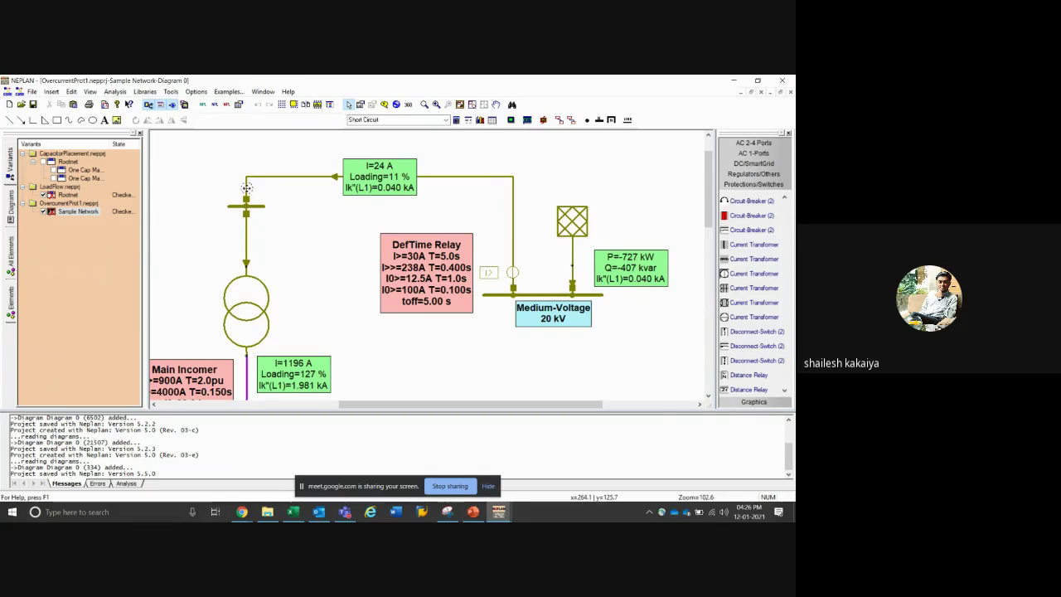
double_click(246, 186)
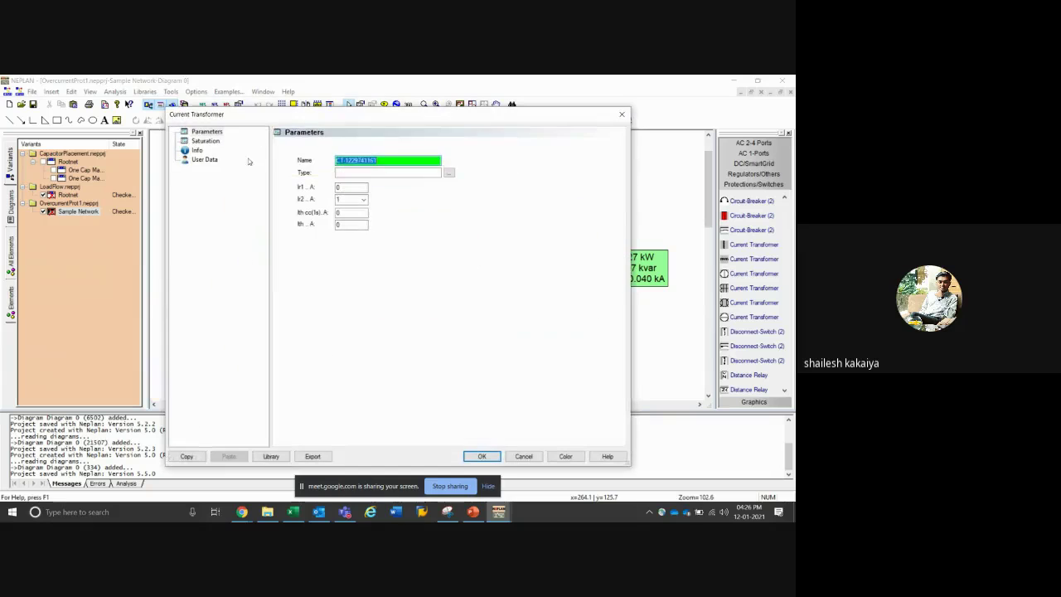
left_click(300, 187)
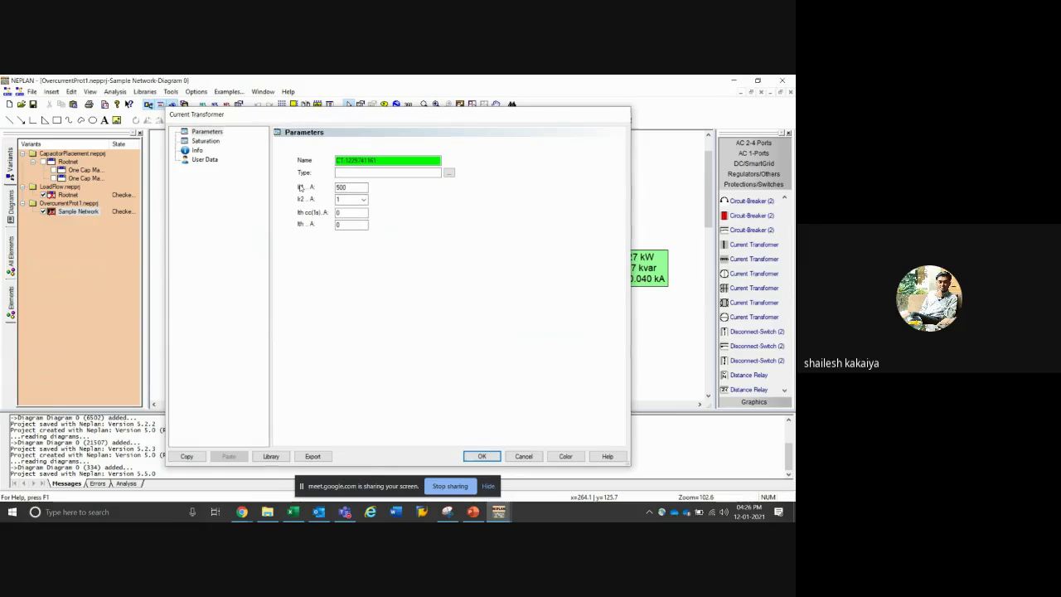
key("Return")
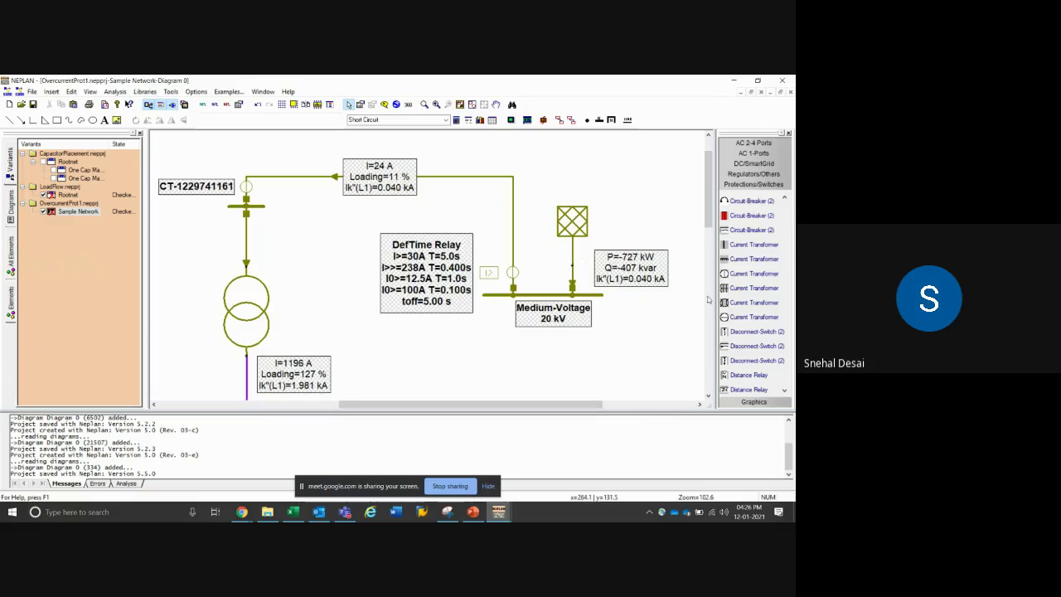
Find the Overcurrent Relay among the protection elements and place one on the line at the new current transformer
scroll(780, 261, "down", 4)
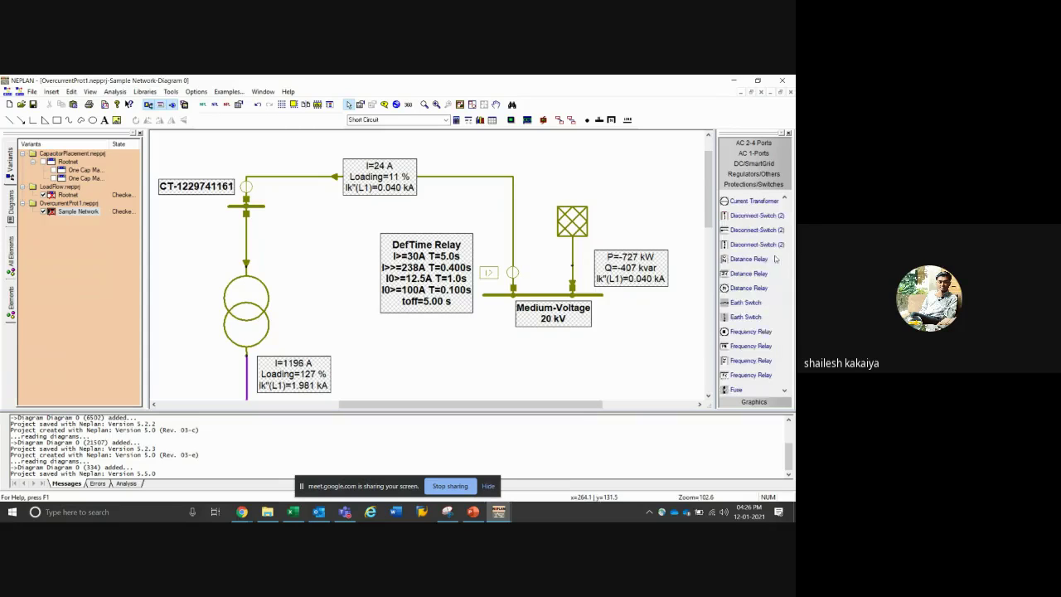
scroll(780, 264, "down", 8)
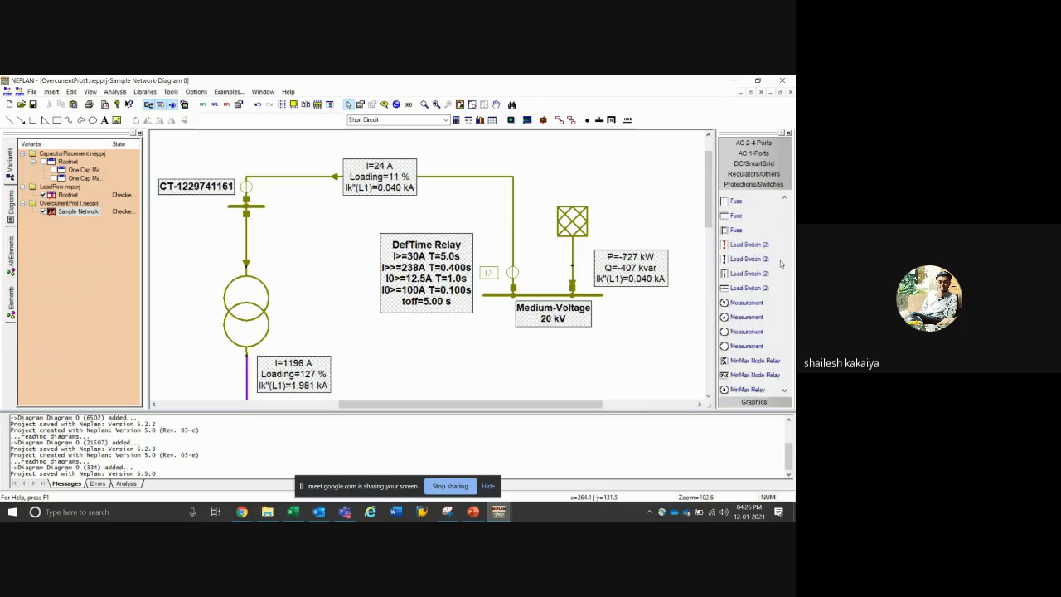
scroll(780, 267, "down", 2)
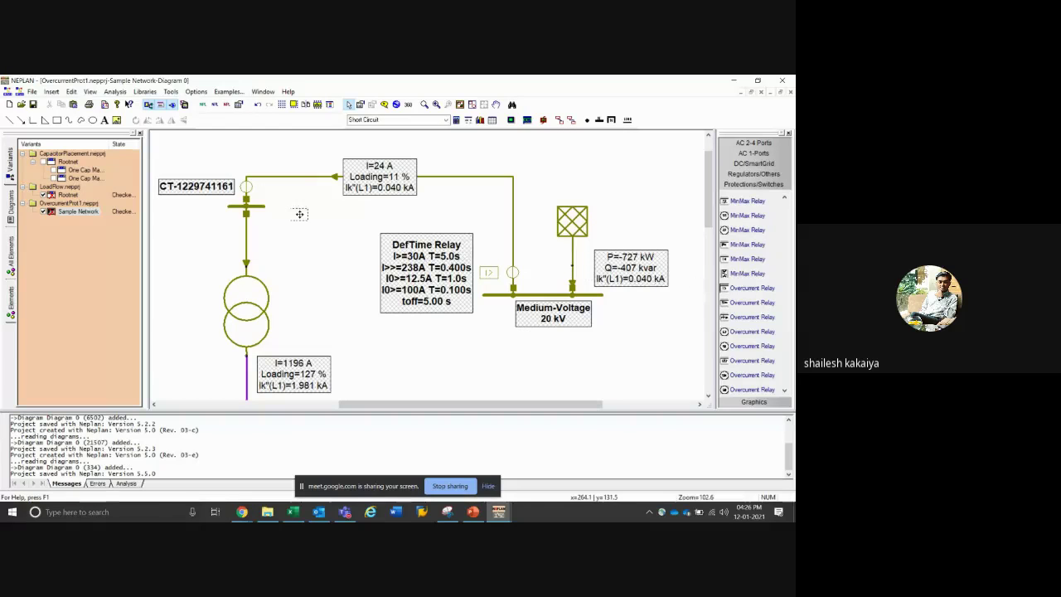
double_click(244, 187)
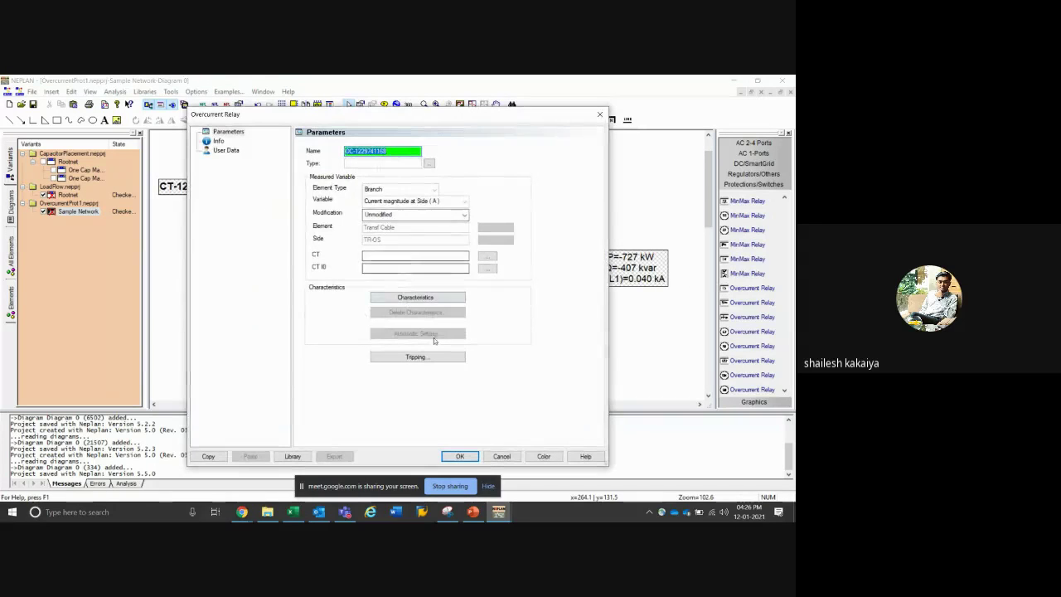
Step through the relay's characteristics wizard, view the available characteristics for a new protection unit, and cancel back to the relay parameters
left_click(436, 300)
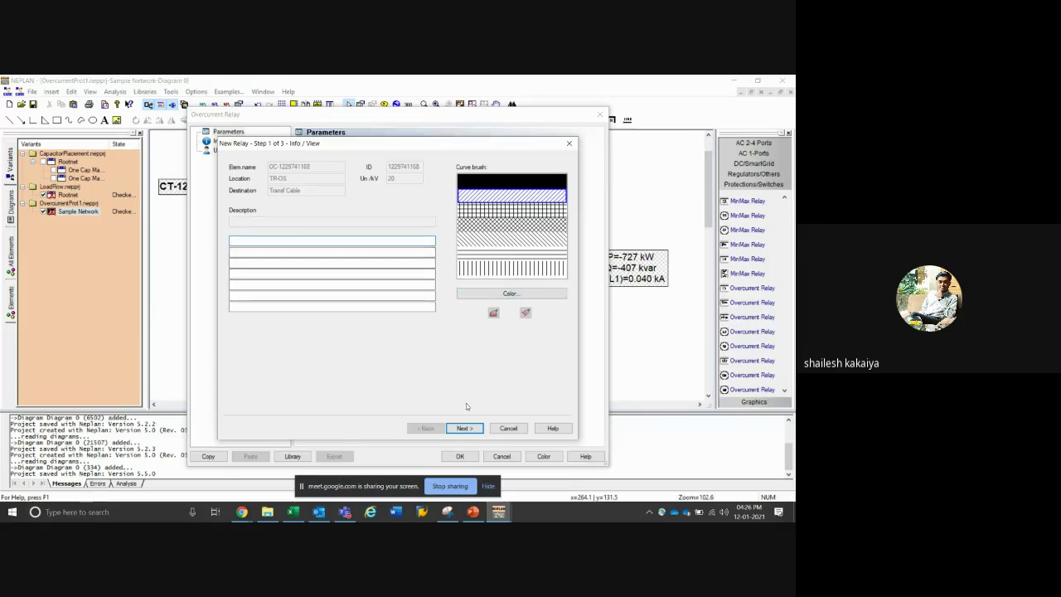
left_click(464, 428)
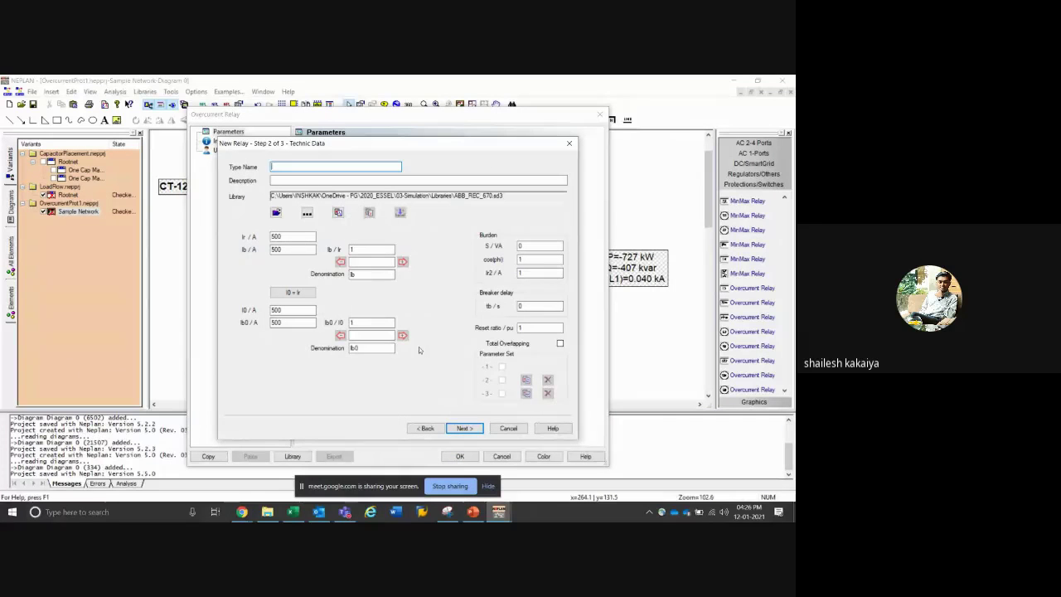
left_click(464, 427)
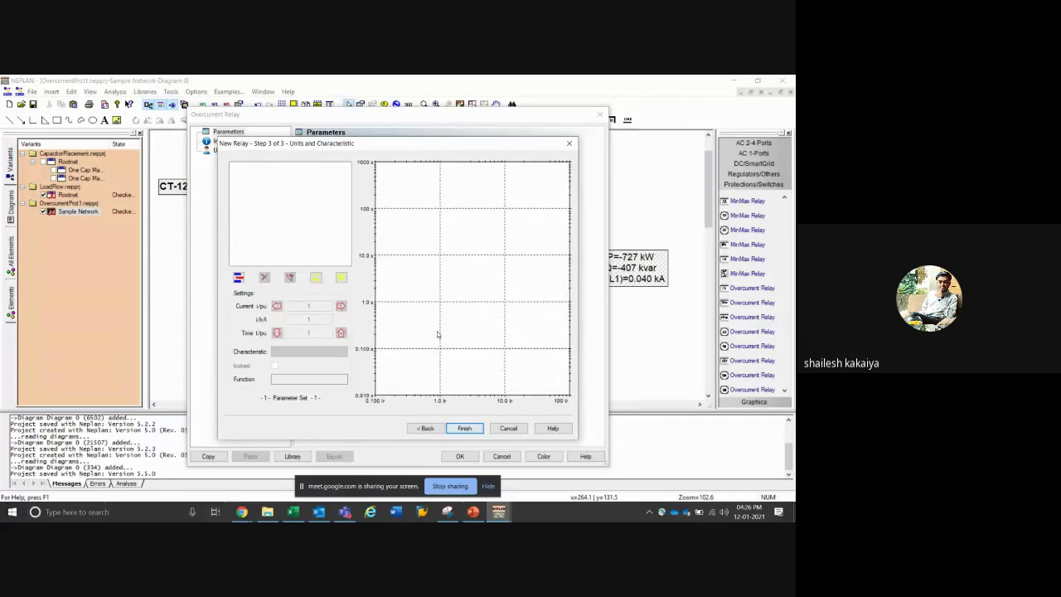
left_click(239, 277)
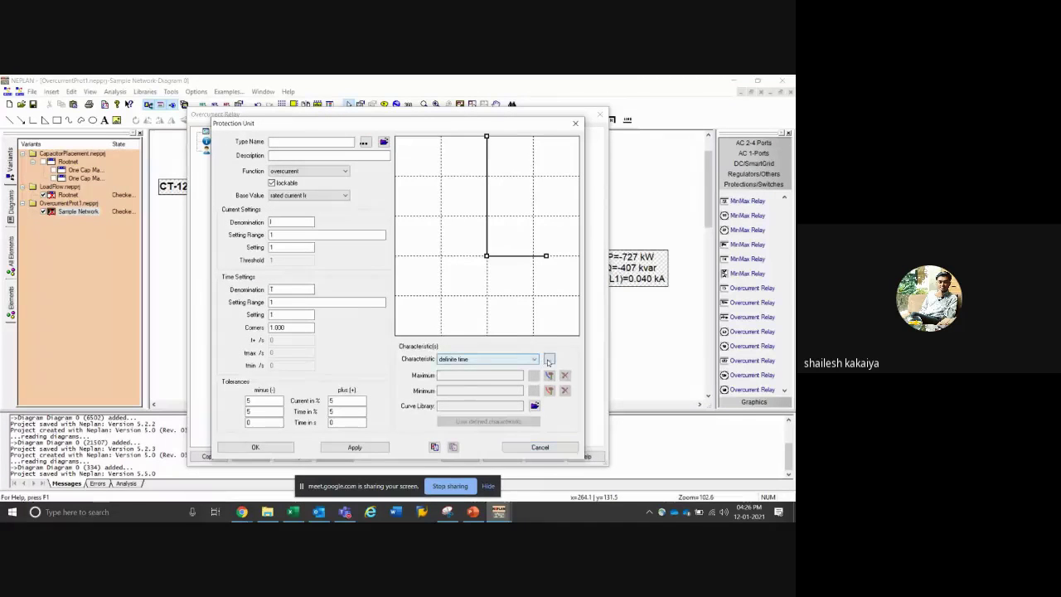
left_click(549, 359)
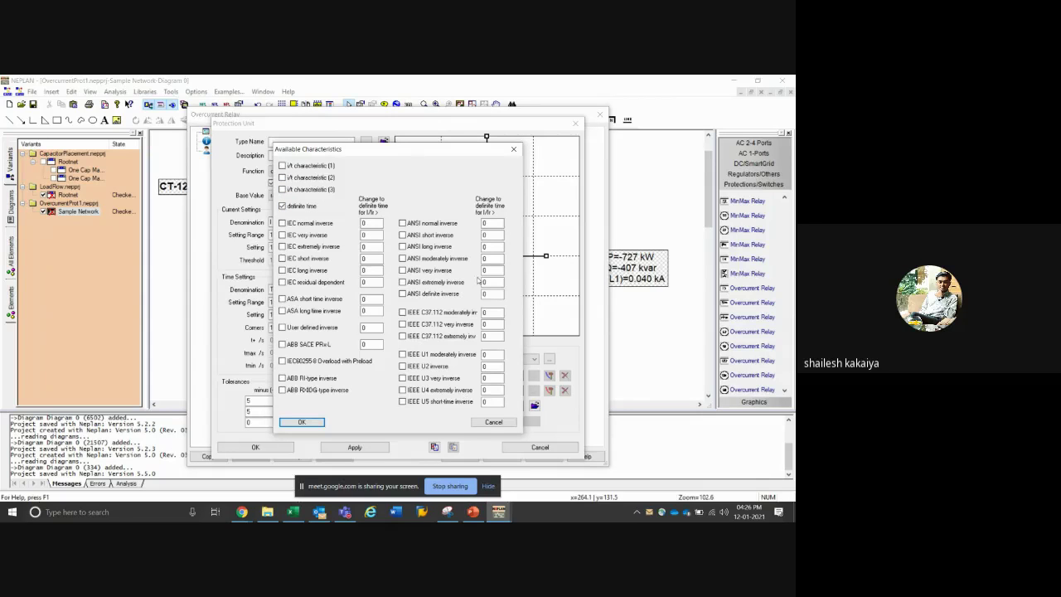
left_click(491, 421)
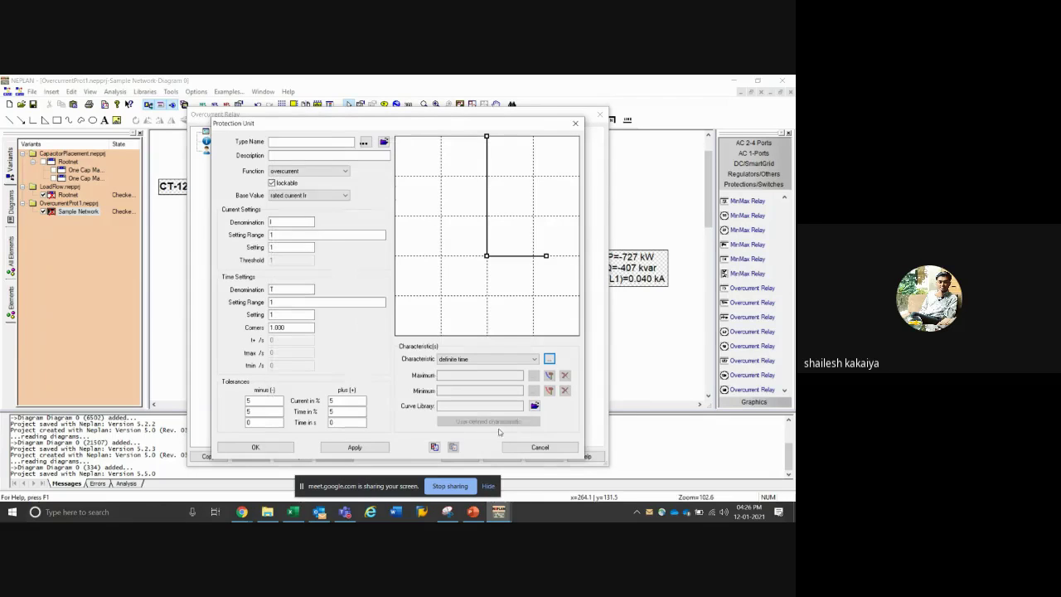
left_click(539, 446)
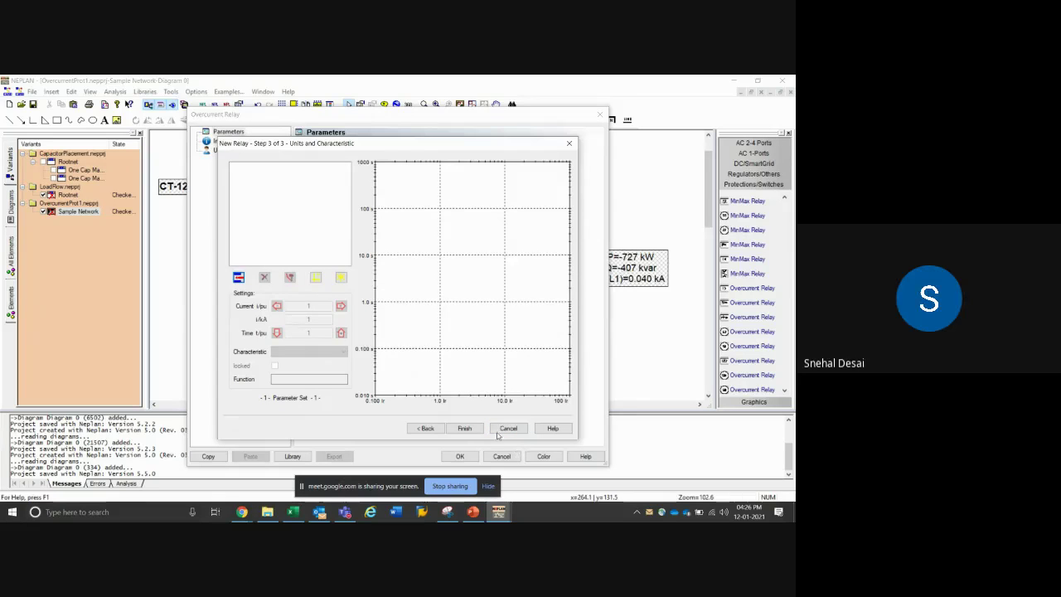
left_click(508, 431)
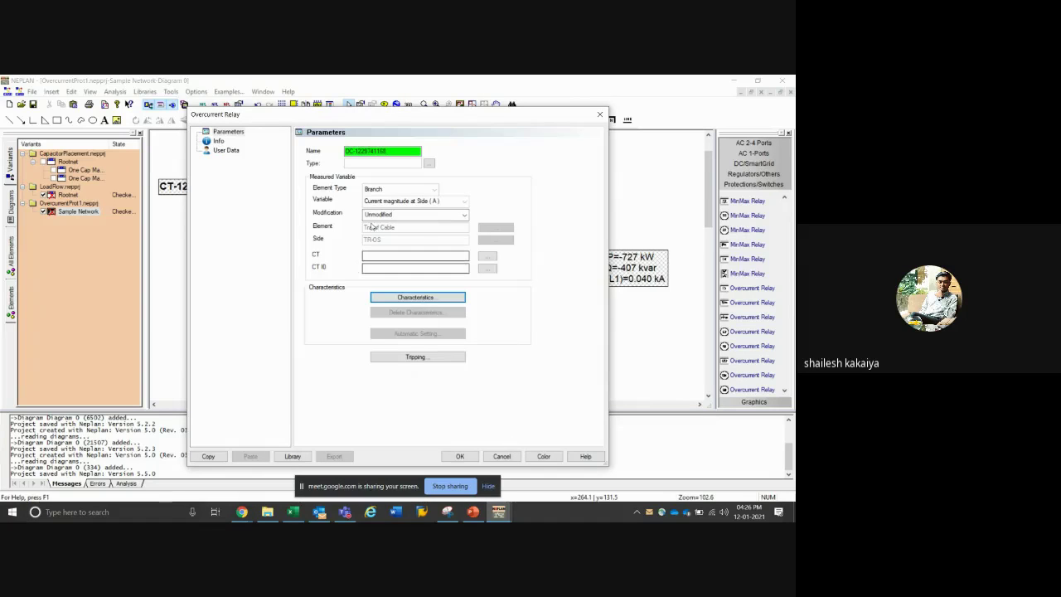
Reopen the overcurrent relay's characteristics wizard and advance to its technical data
left_click(430, 164)
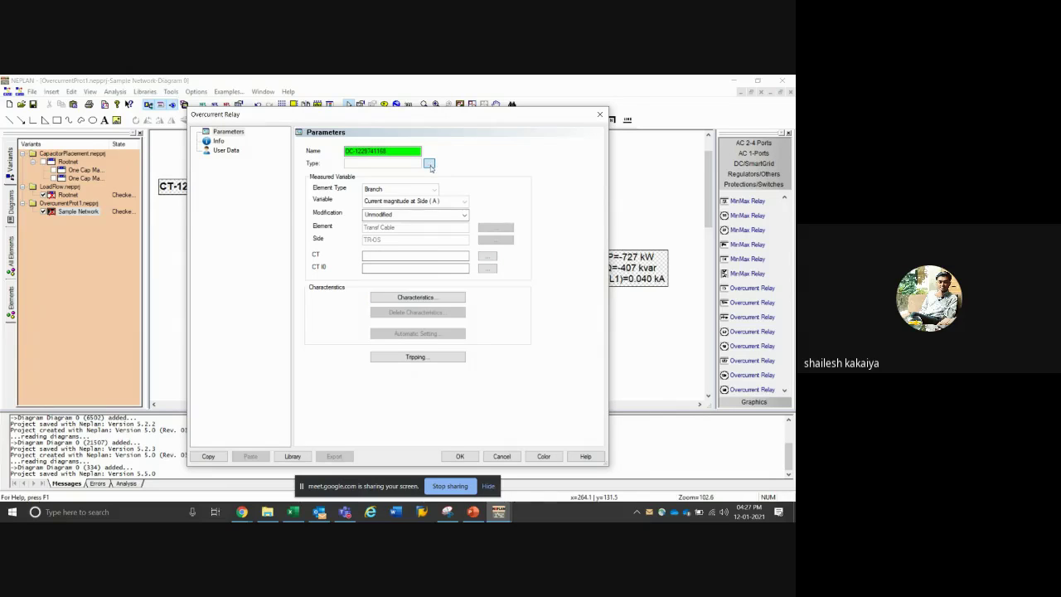
left_click(295, 456)
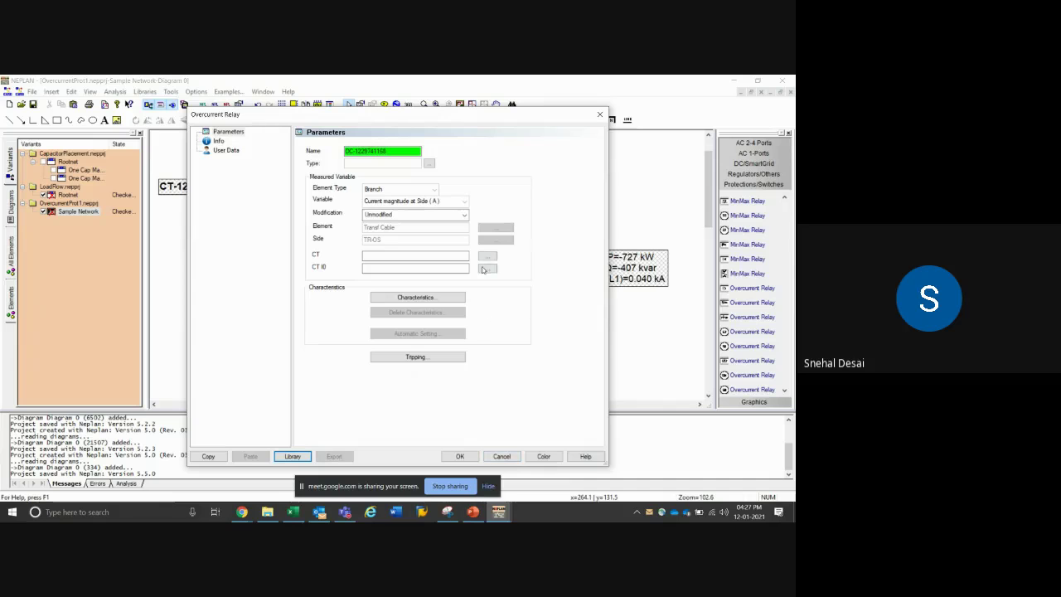
left_click(427, 298)
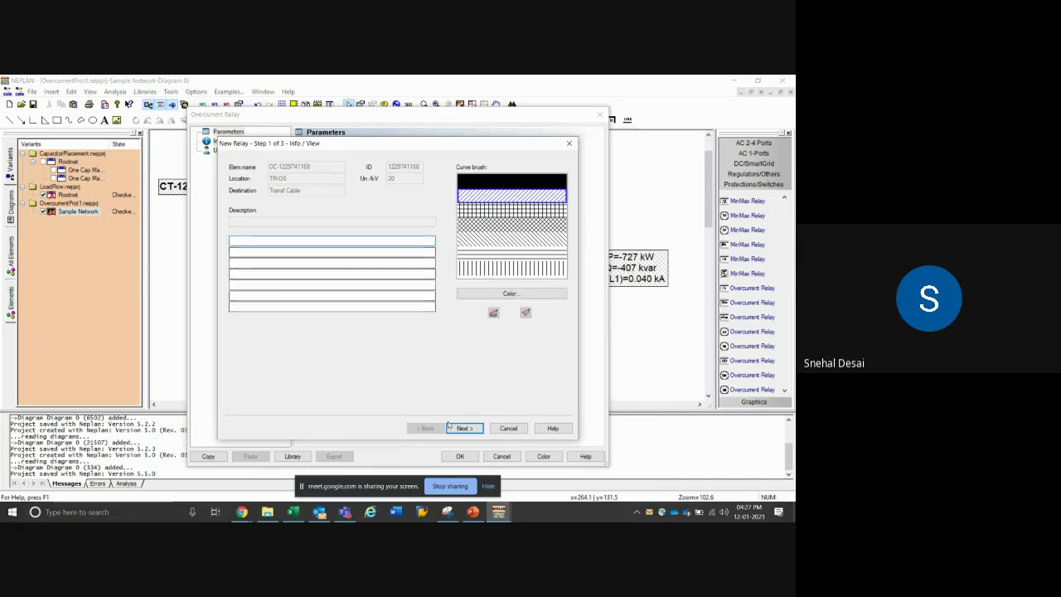
key("Return")
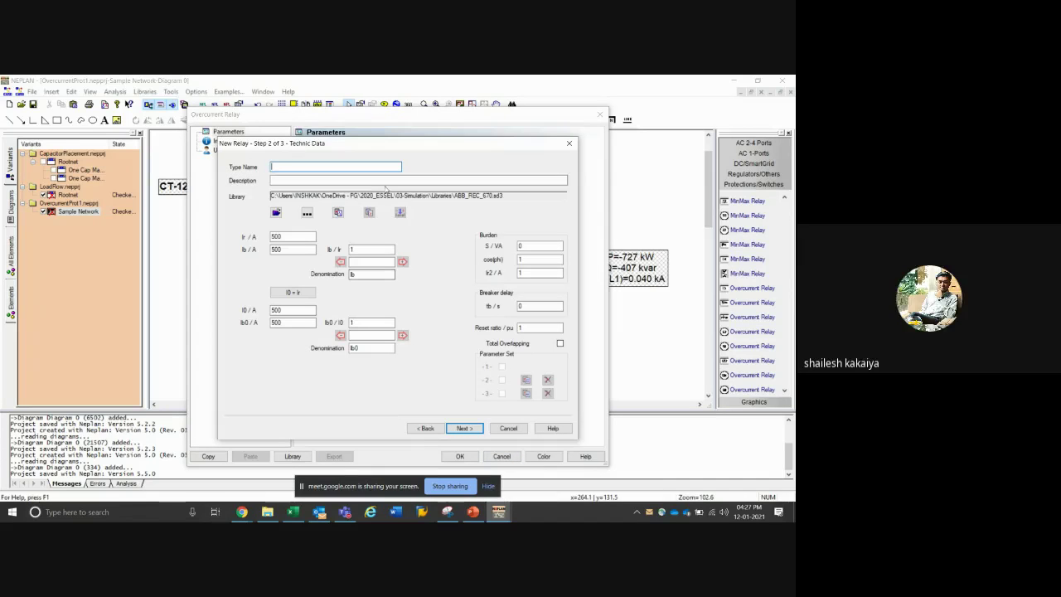
Try to take a relay type from the protective device library ABB Circuit Breaker.sd3
left_click(277, 213)
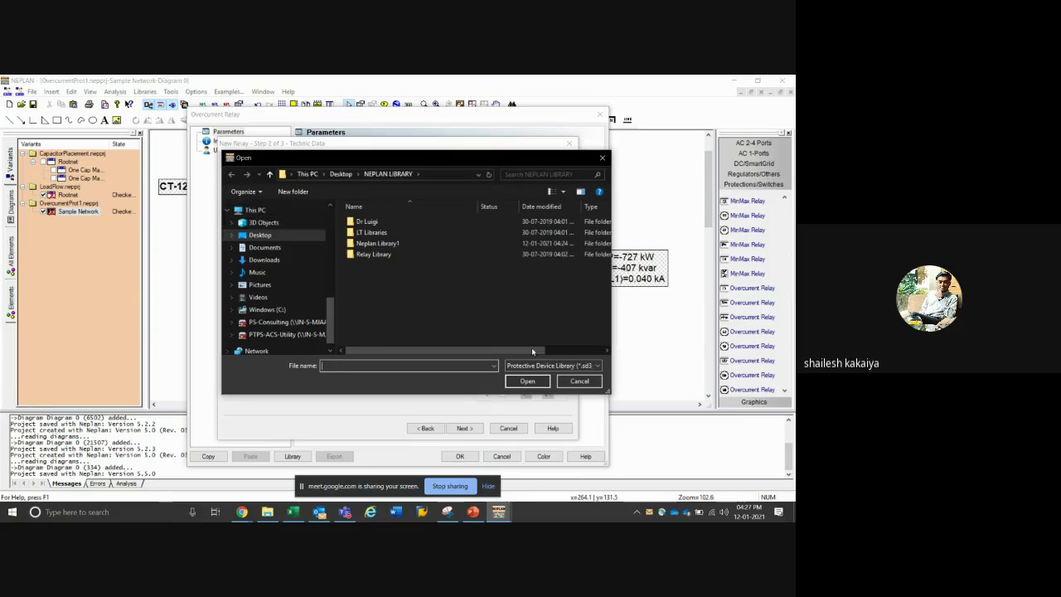
left_click(557, 365)
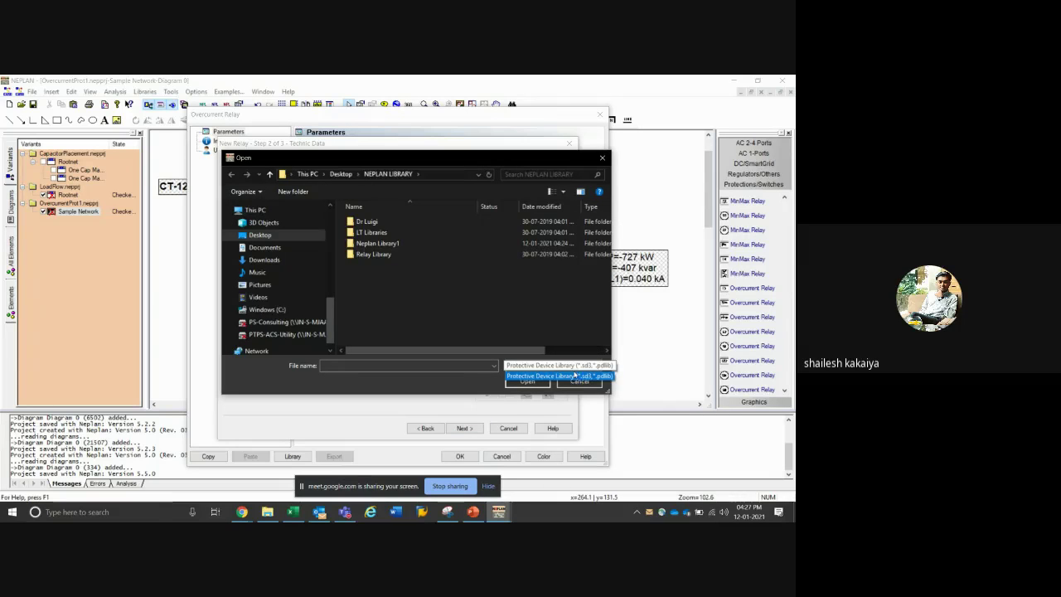
left_click(574, 373)
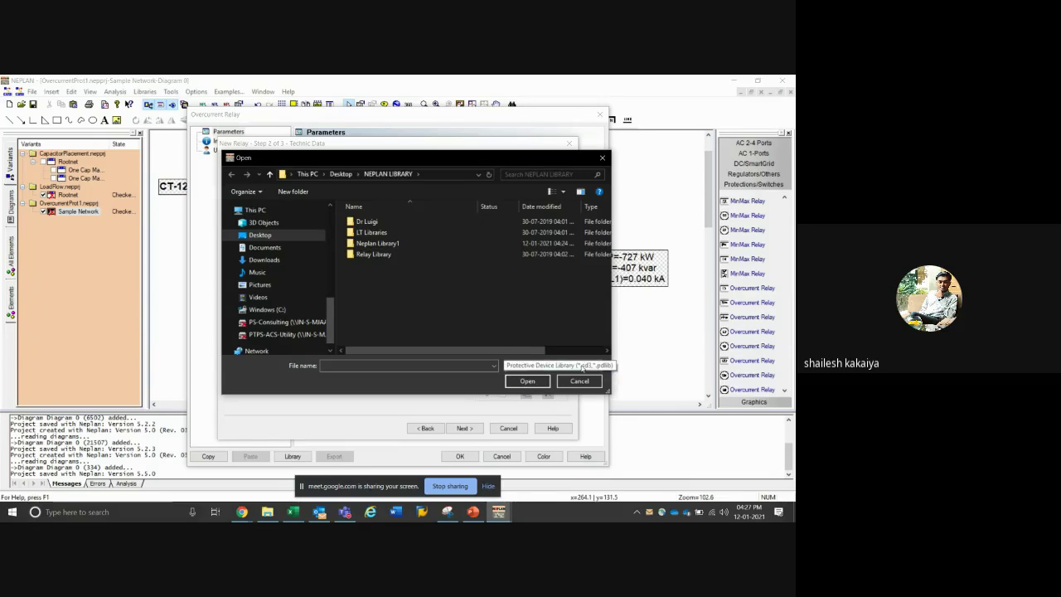
double_click(368, 222)
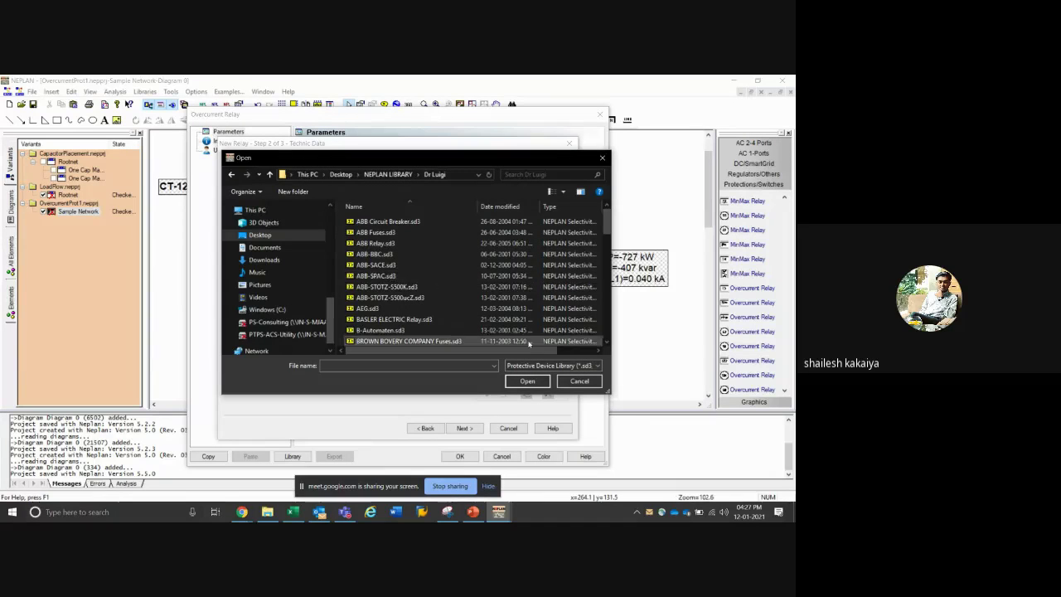
double_click(392, 222)
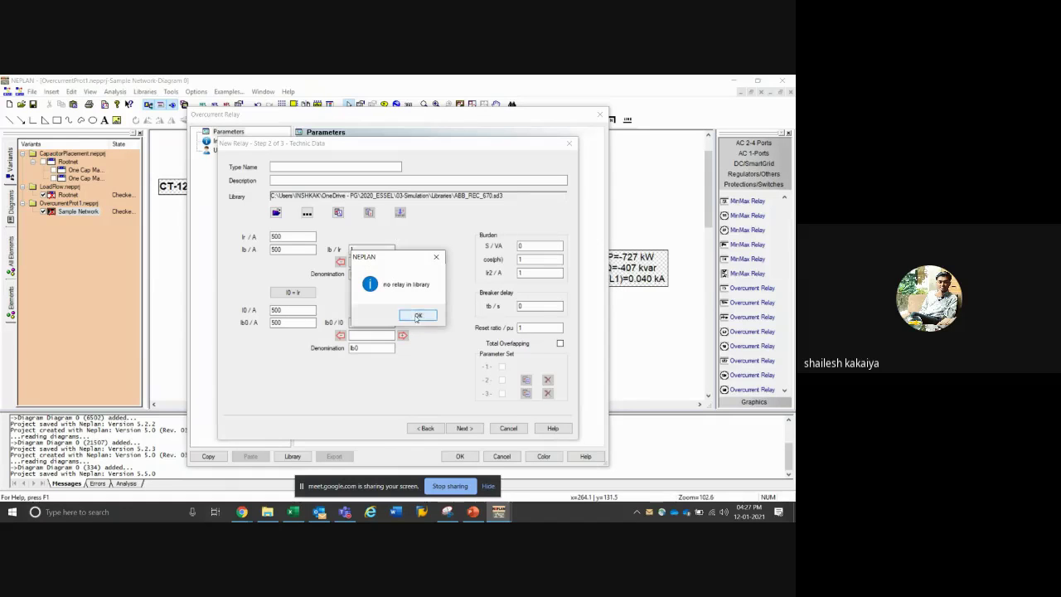
left_click(412, 316)
left_click(307, 212)
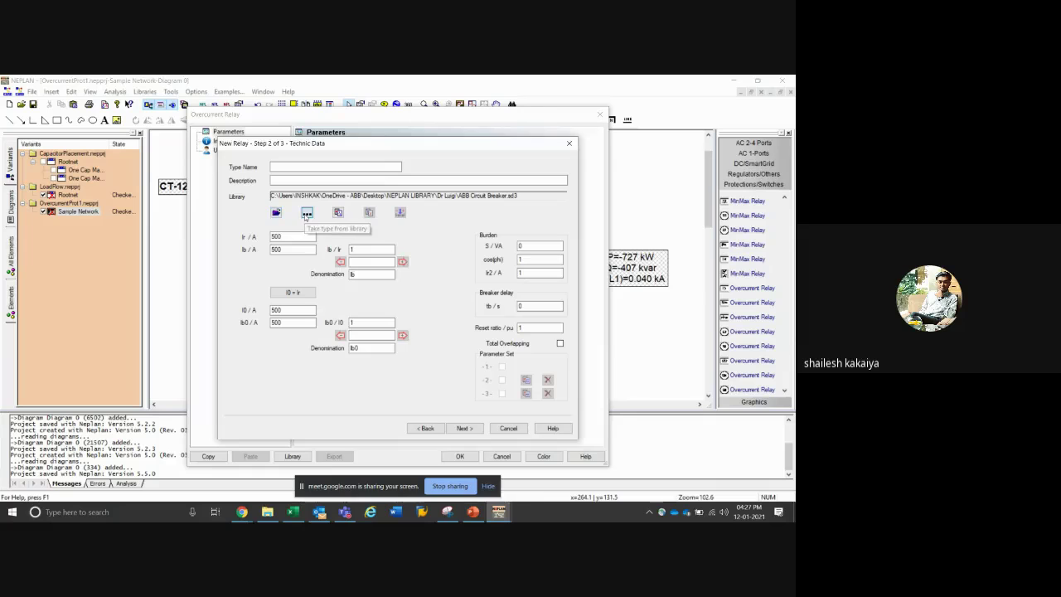
left_click(418, 314)
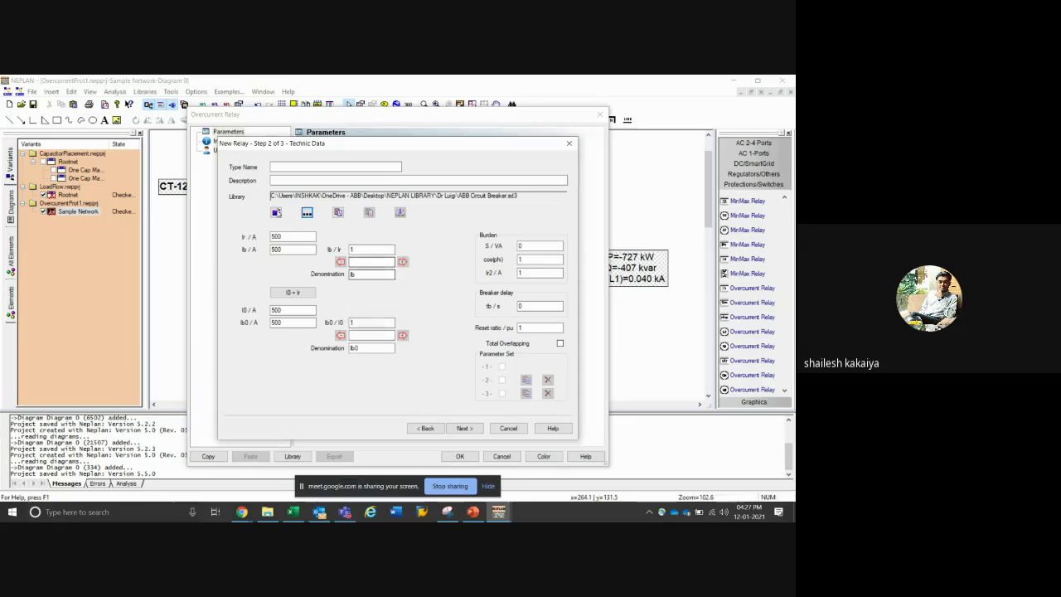
Load the library ABB Relay.sd3 and choose the relay type BBC ICM 21KP (0.2/0.8) Amp, Inverse Time Overcurrent Relay
left_click(276, 213)
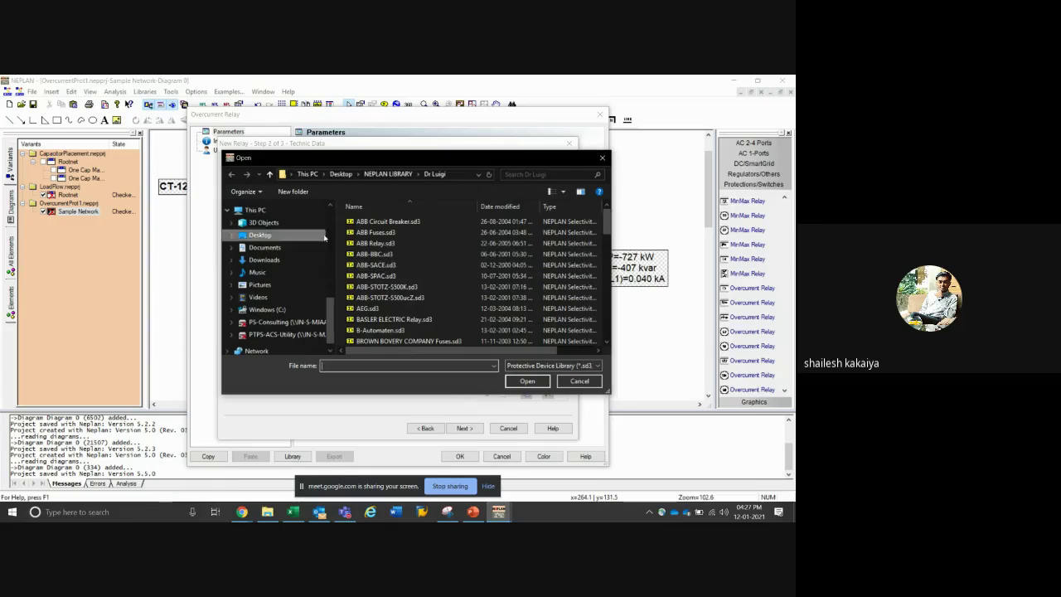
scroll(312, 283, "down", 1)
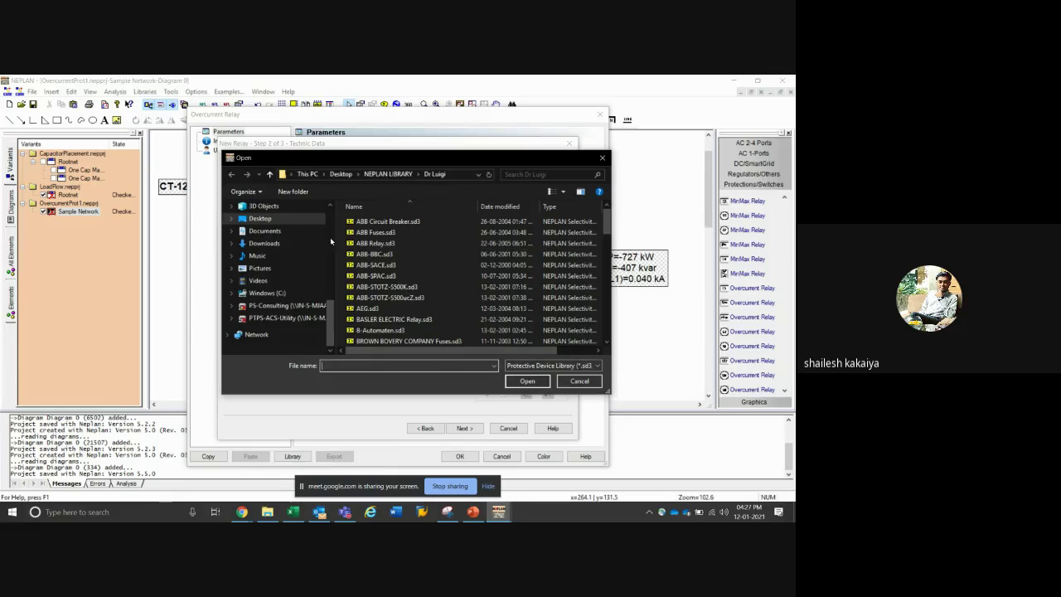
left_click(371, 341)
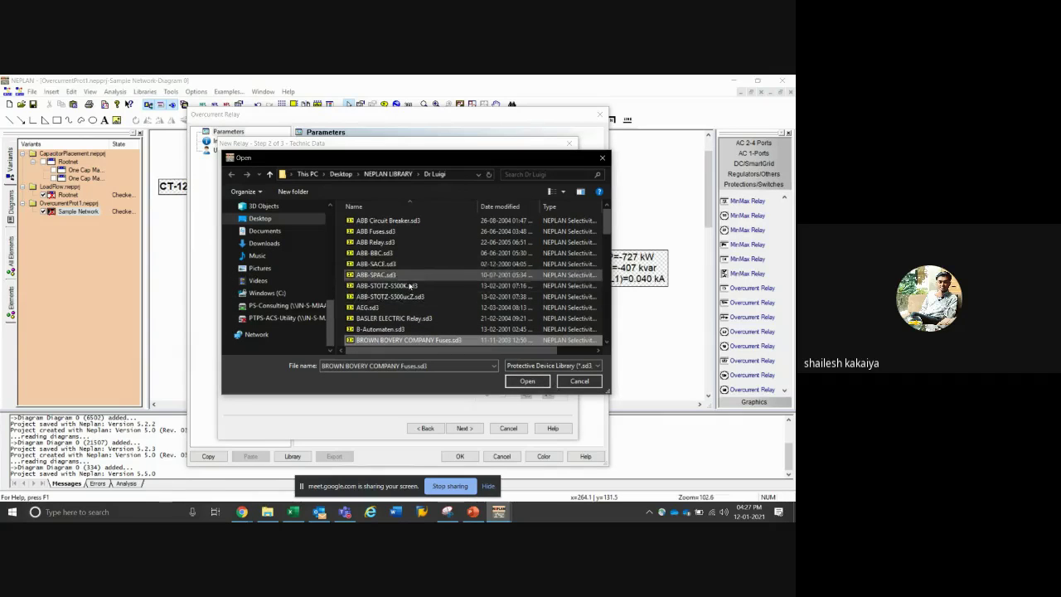
double_click(391, 242)
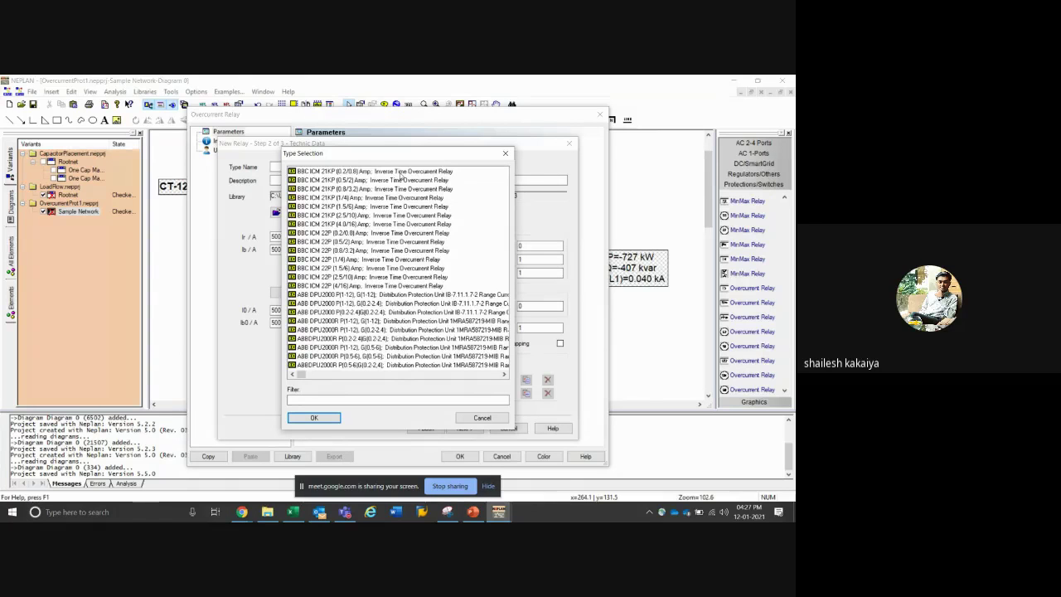
double_click(401, 171)
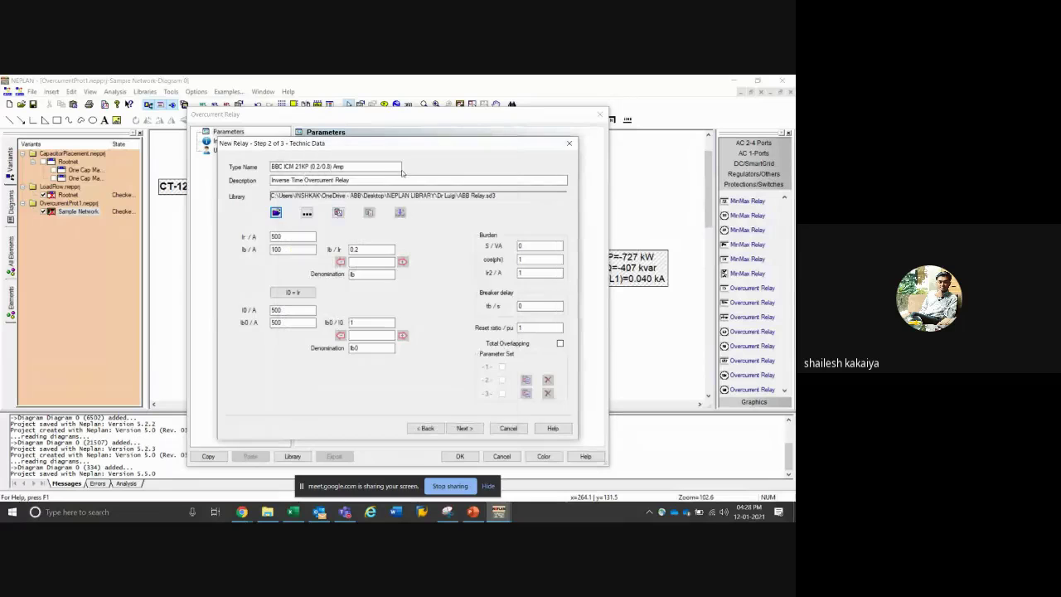
Review the relay's inverse time trip and instantaneous units, then finish the wizard and accept the overcurrent relay's parameters
left_click(466, 428)
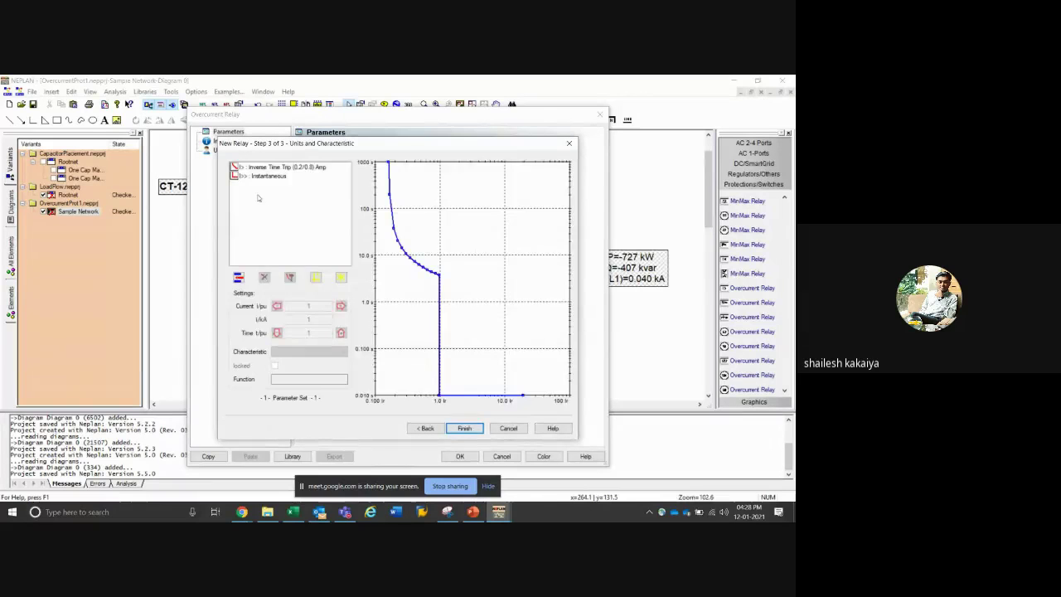
left_click(283, 169)
left_click(280, 178)
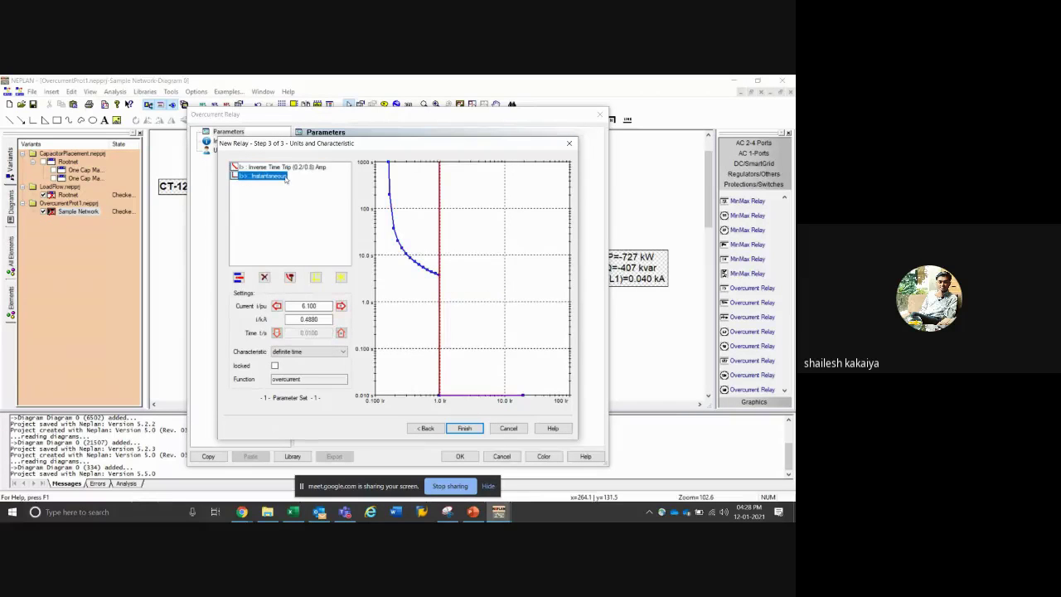
left_click(464, 428)
left_click(459, 455)
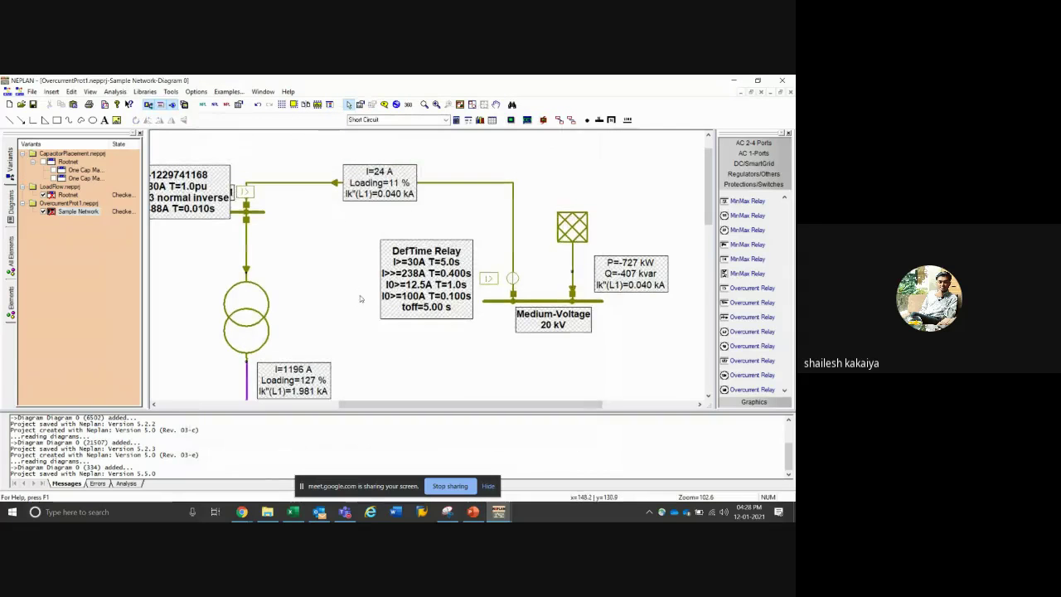
Move the new relay's label above the current transformer's label and place the relay symbol just beside the current transformer
left_click_drag(369, 405, 311, 404)
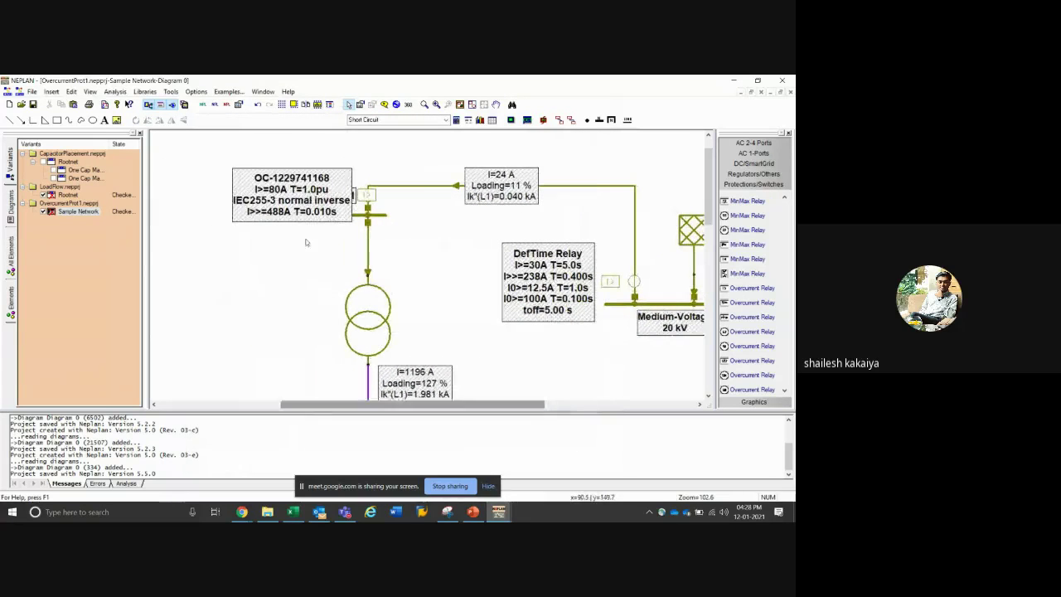
left_click(291, 217)
left_click_drag(290, 196, 292, 157)
scroll(322, 256, "up", 1)
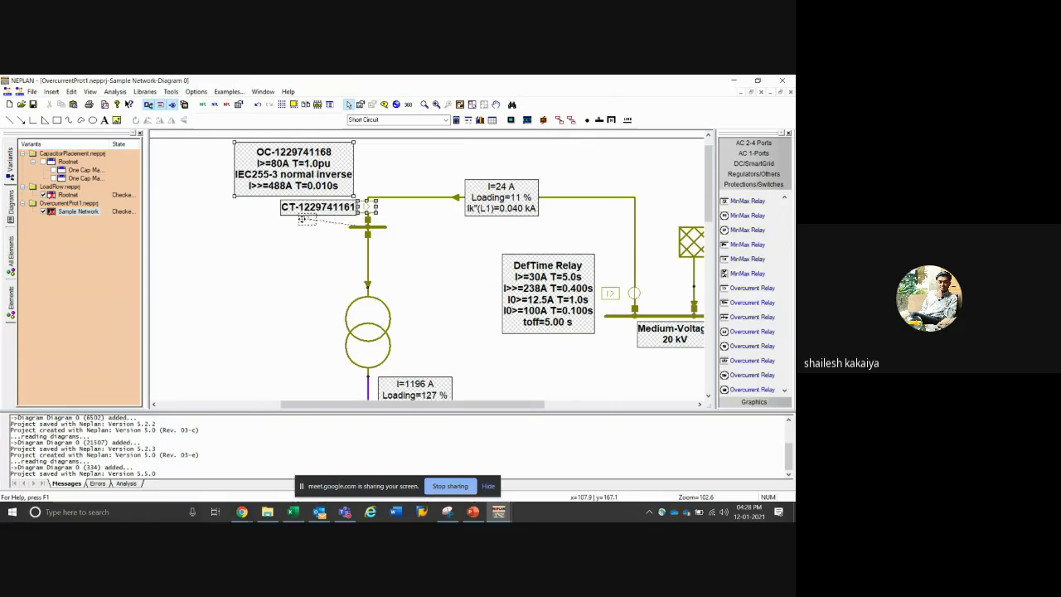
left_click(362, 207)
left_click_drag(368, 208, 348, 183)
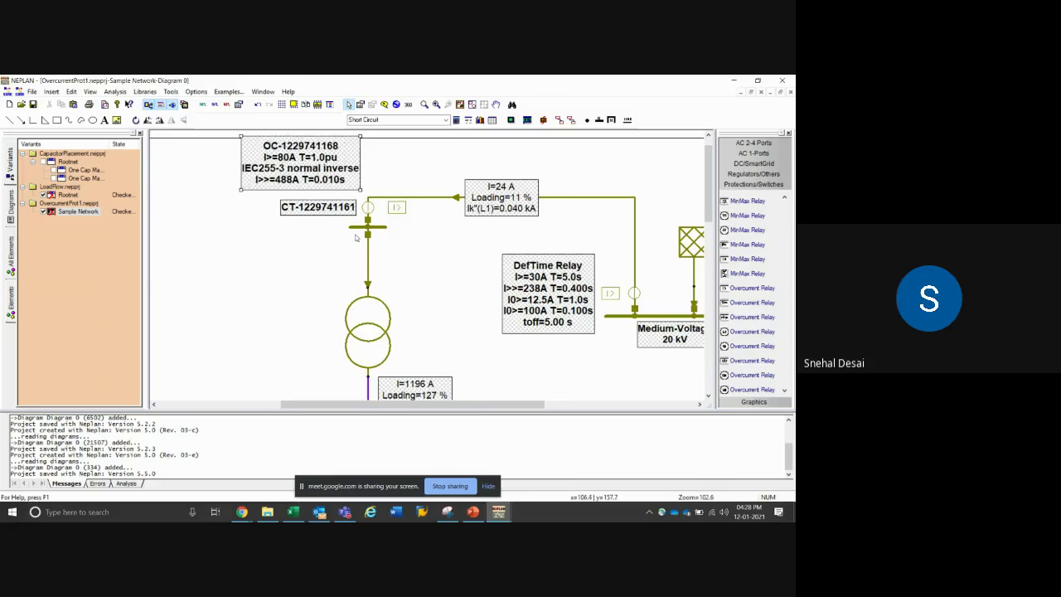
Open the new current transformer's properties and examine its saturation data, including the Rct value among the internal parameters
left_click(367, 207)
double_click(365, 207)
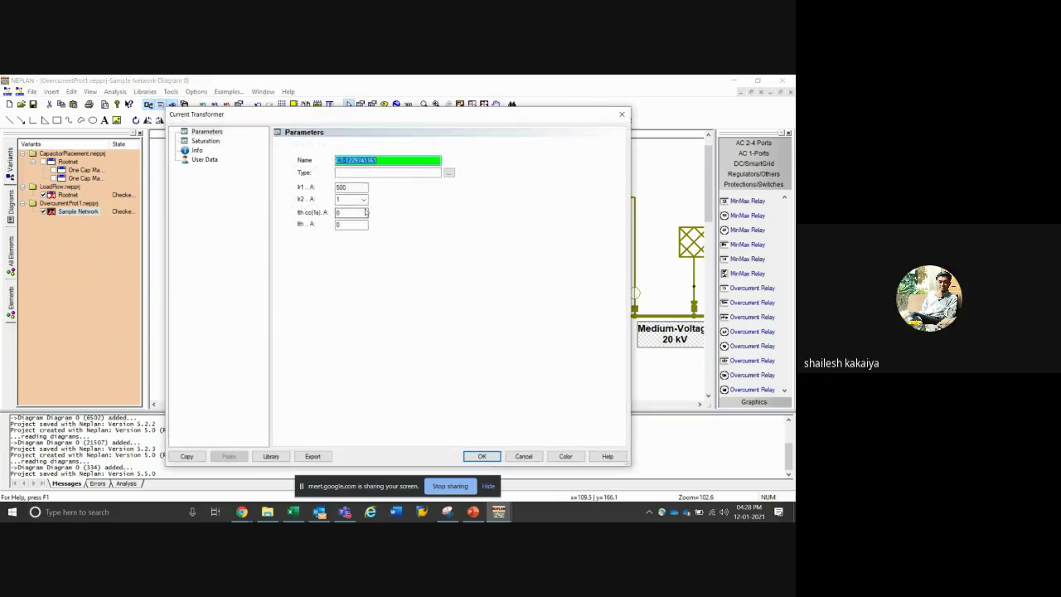
left_click(206, 142)
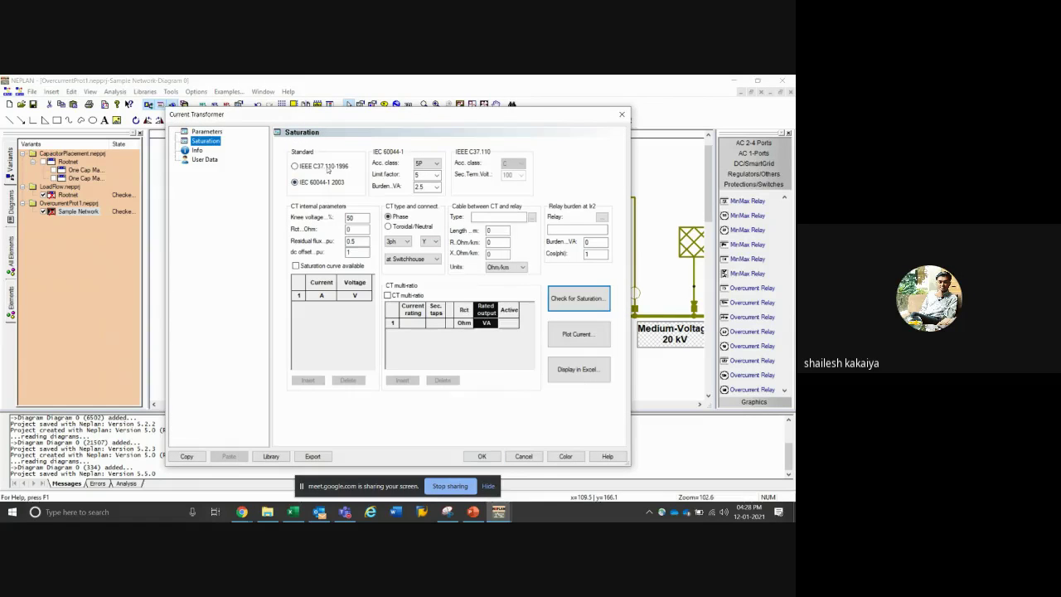
left_click(357, 229)
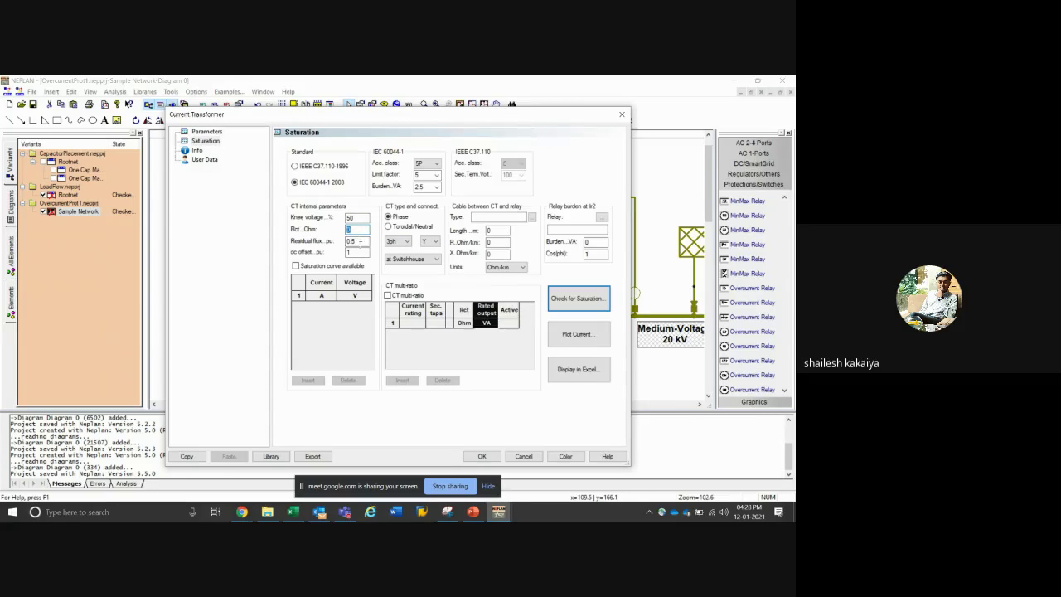
double_click(356, 230)
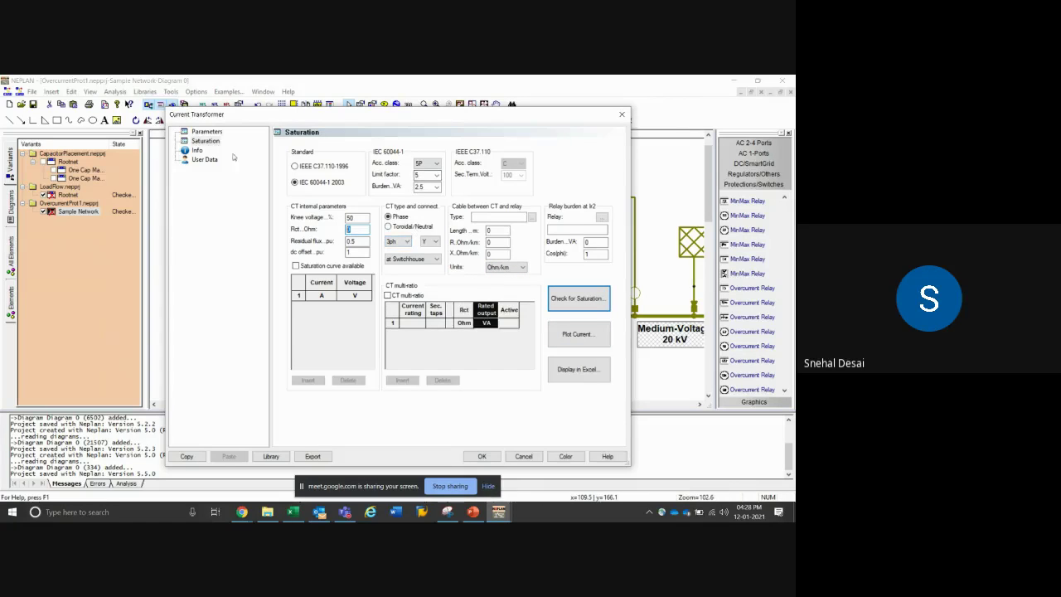
Examine the current transformer's primary rating Ir1 and the selectable secondary current values for Ir2
left_click(207, 131)
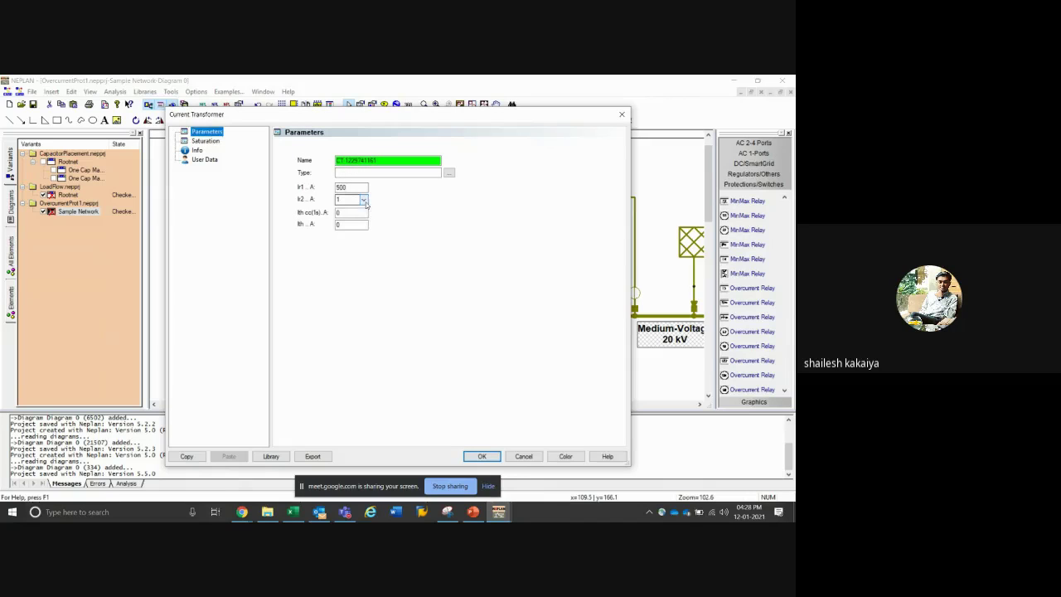
left_click(364, 201)
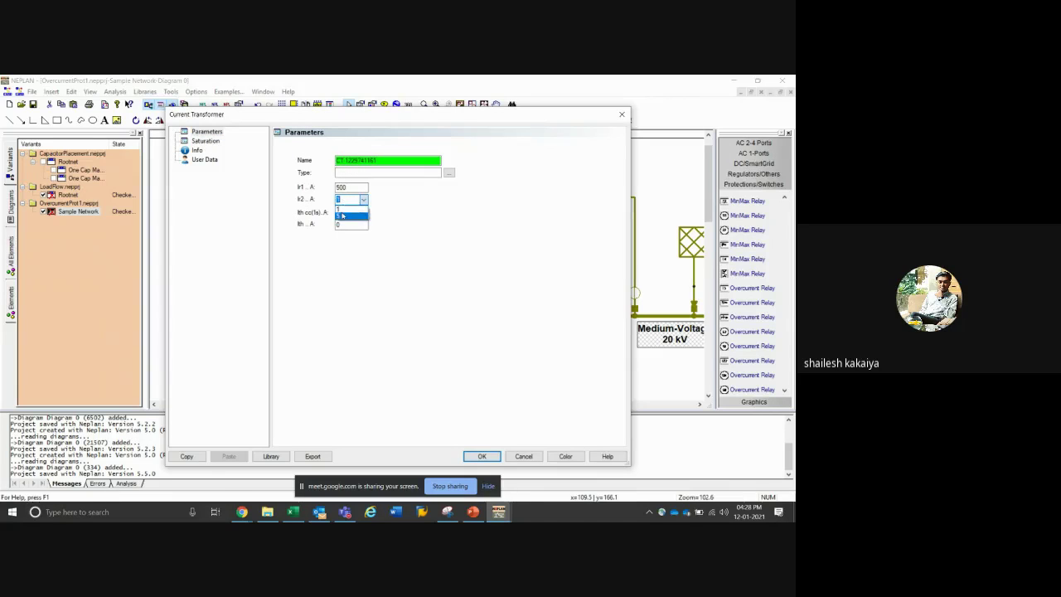
left_click(364, 205)
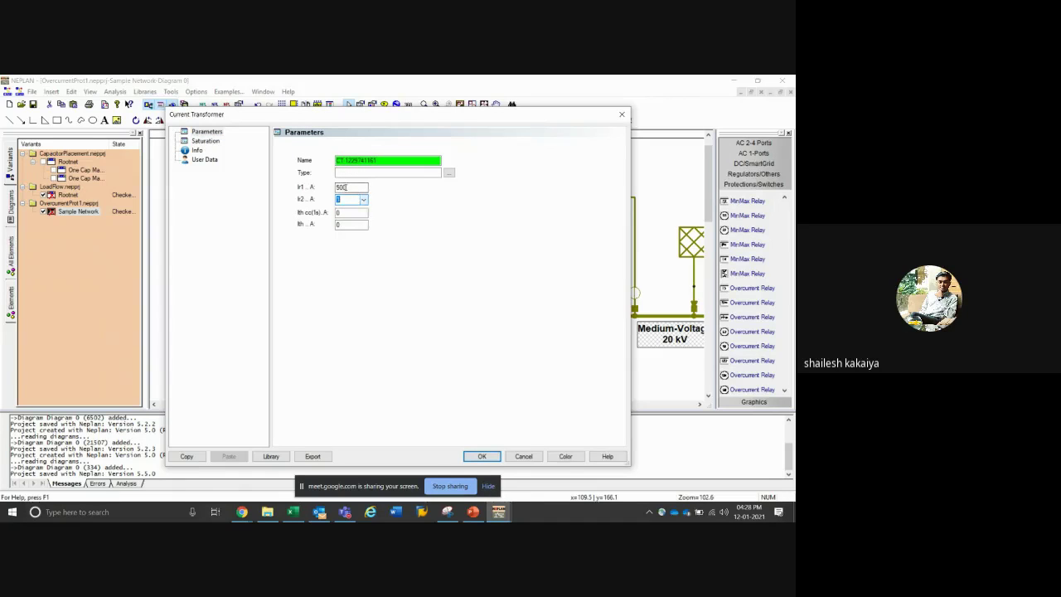
double_click(348, 189)
left_click(363, 200)
left_click(358, 215)
left_click(363, 200)
left_click(348, 210)
Look through the IEC 60044-1 accuracy class, limit factor and burden options in the current transformer's saturation data
left_click(214, 142)
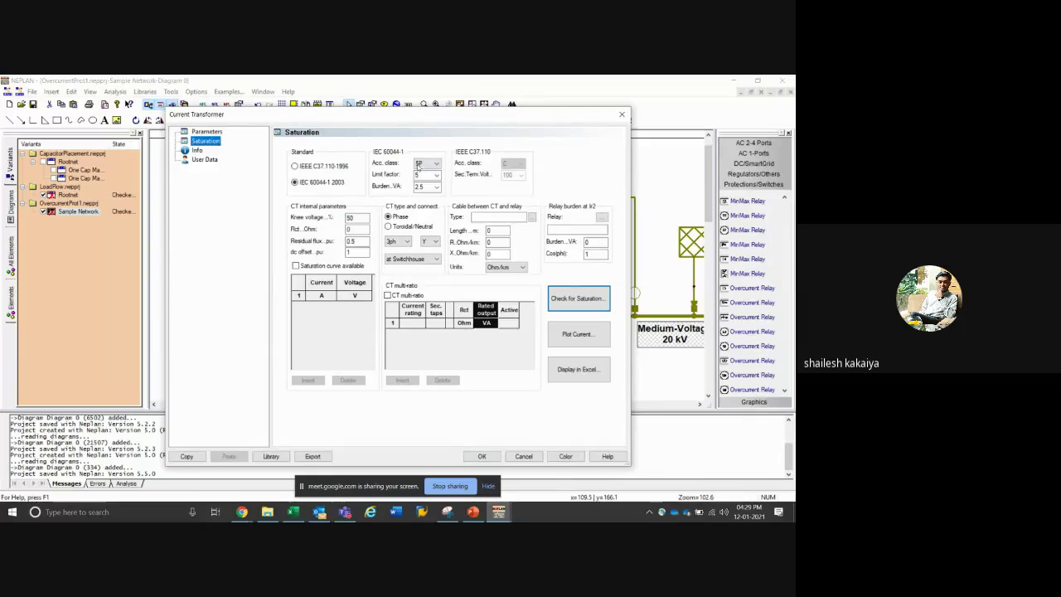
left_click(418, 164)
left_click(429, 173)
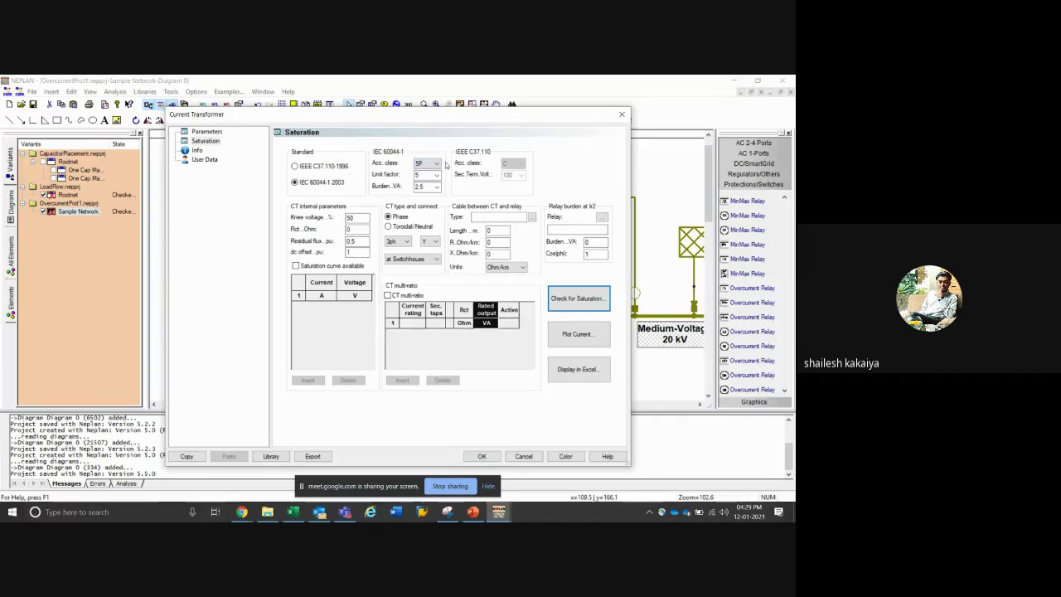
left_click(437, 175)
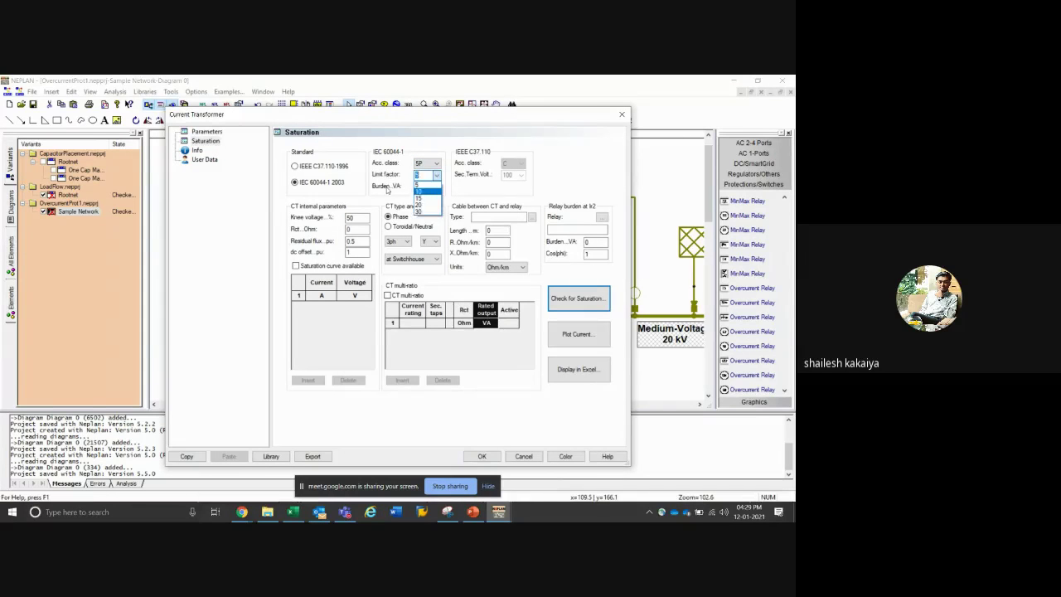
left_click(418, 184)
left_click(423, 186)
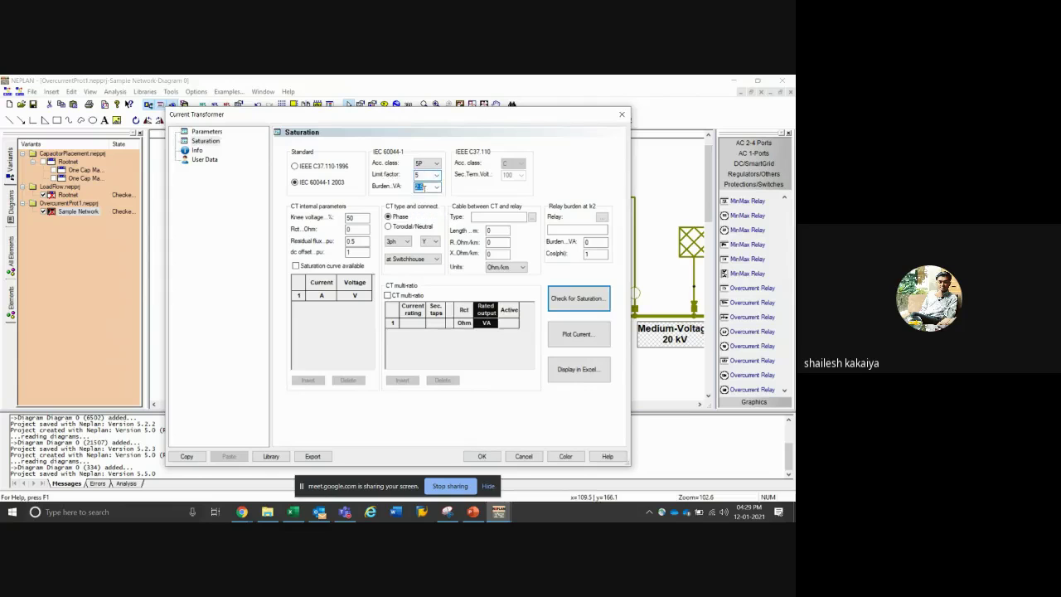
left_click(433, 189)
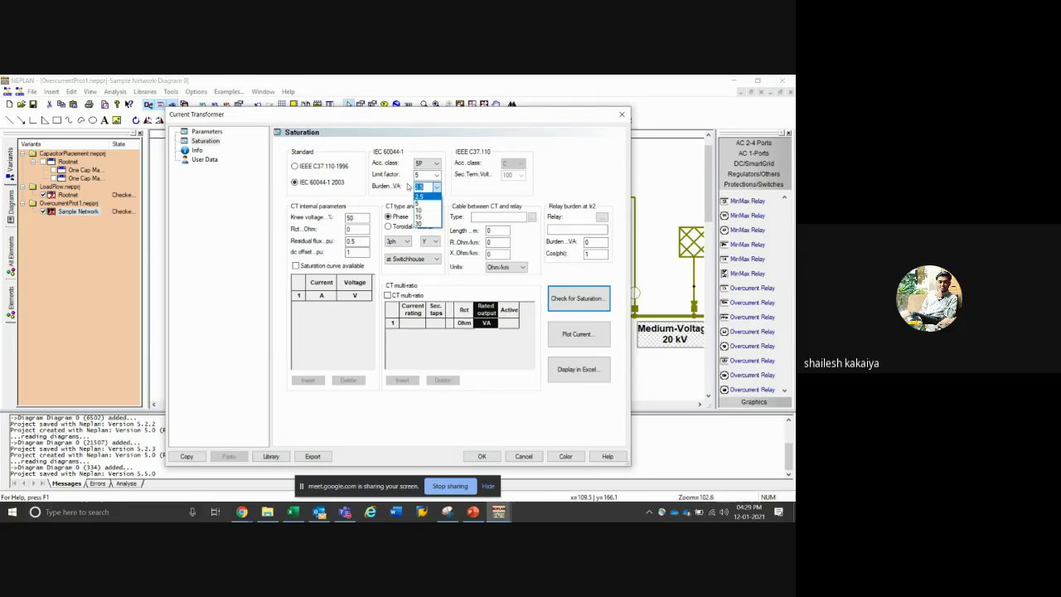
left_click(397, 186)
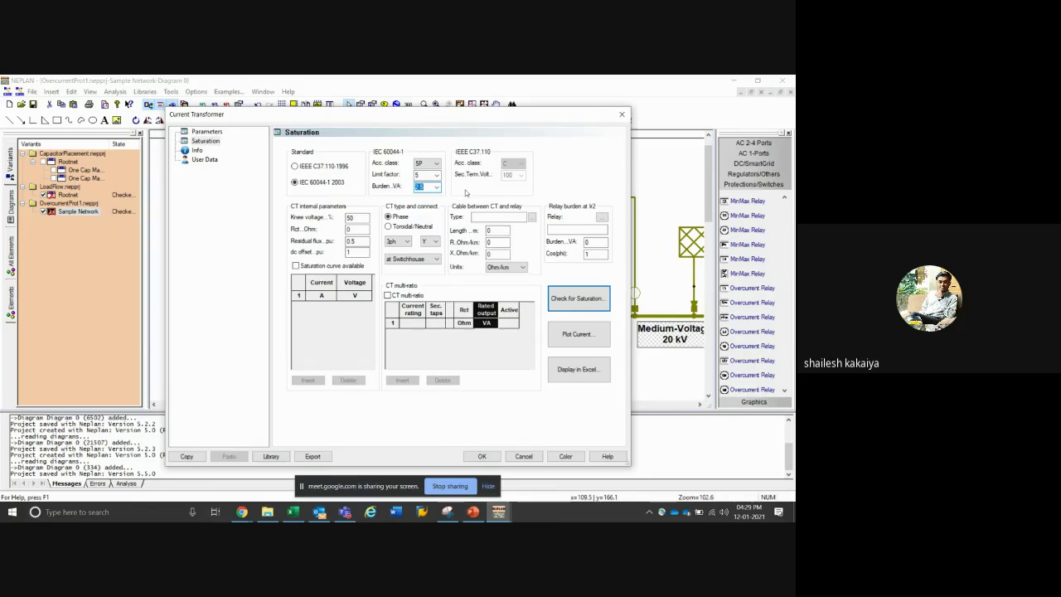
left_click(296, 165)
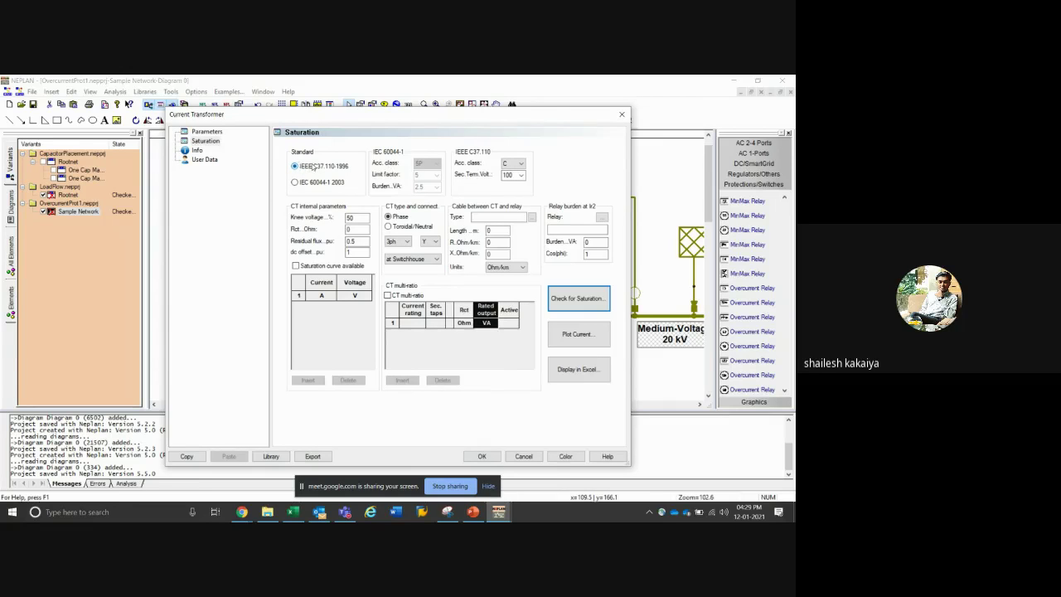
left_click(521, 165)
left_click(512, 171)
left_click(521, 176)
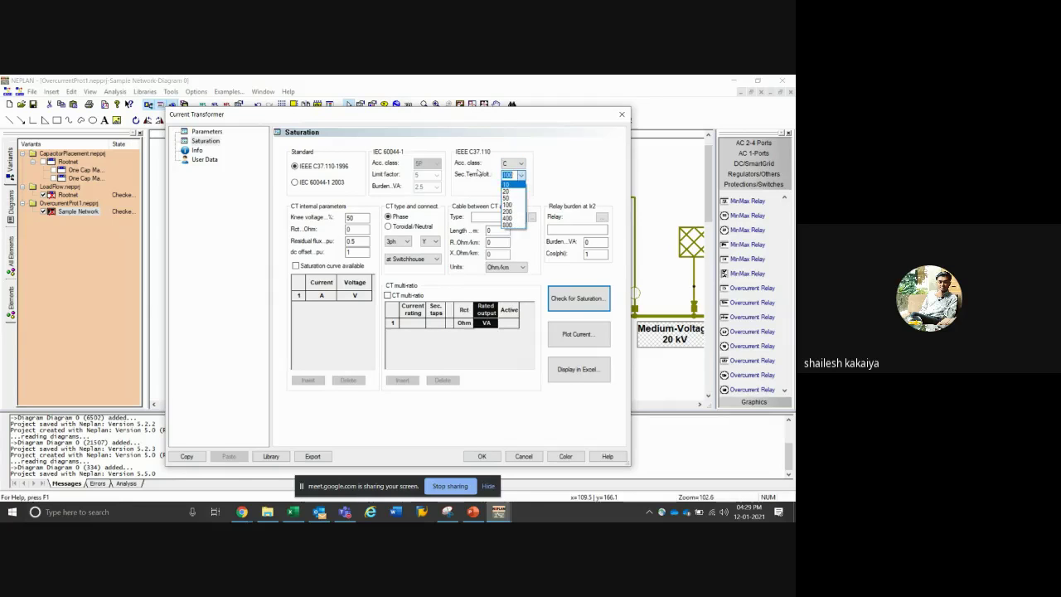
left_click(511, 205)
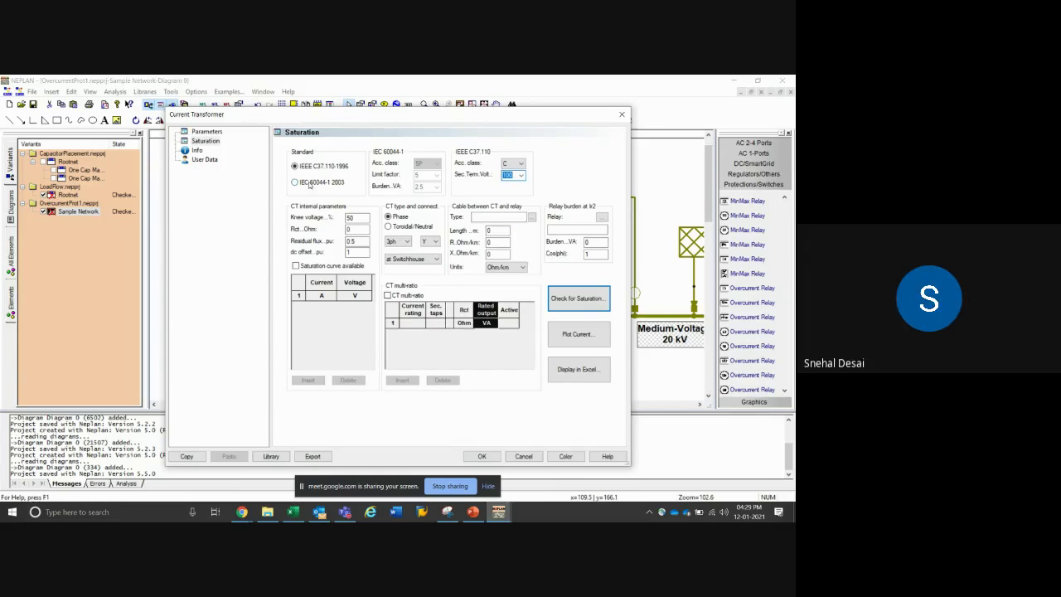
left_click(295, 182)
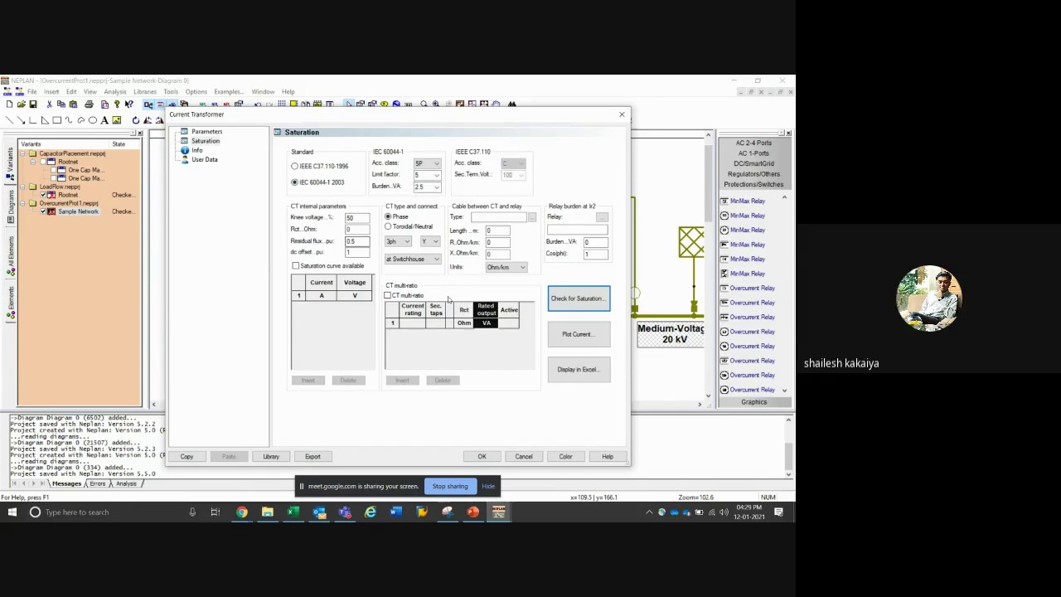
Examine the current transformer's relay burden, cable, CT type and connection, and current plot settings, and leave its properties without saving
left_click(587, 230)
left_click(494, 218)
left_click(403, 245)
left_click(400, 250)
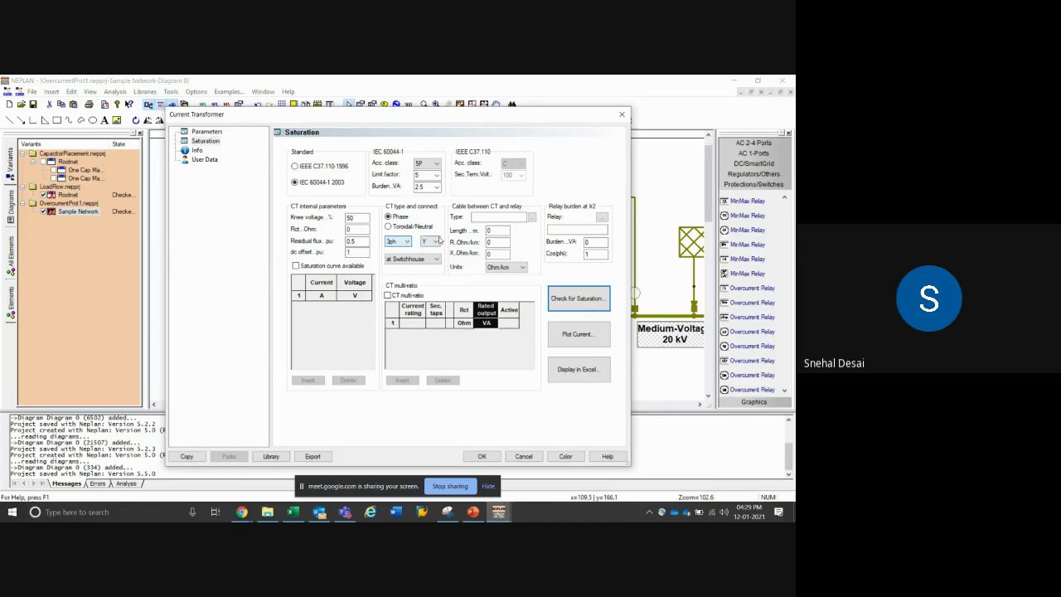
left_click(561, 334)
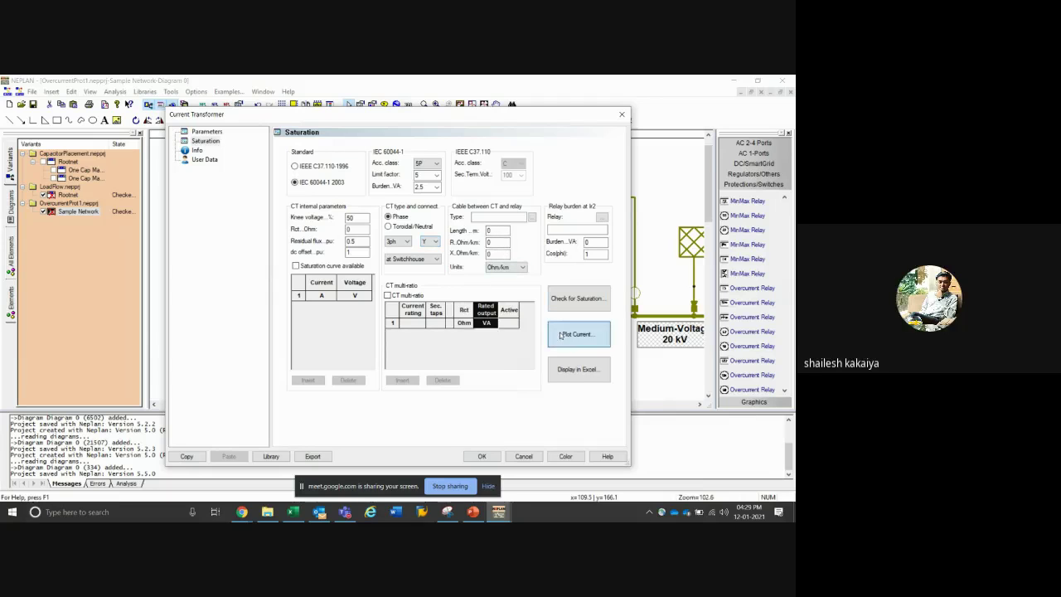
left_click(514, 375)
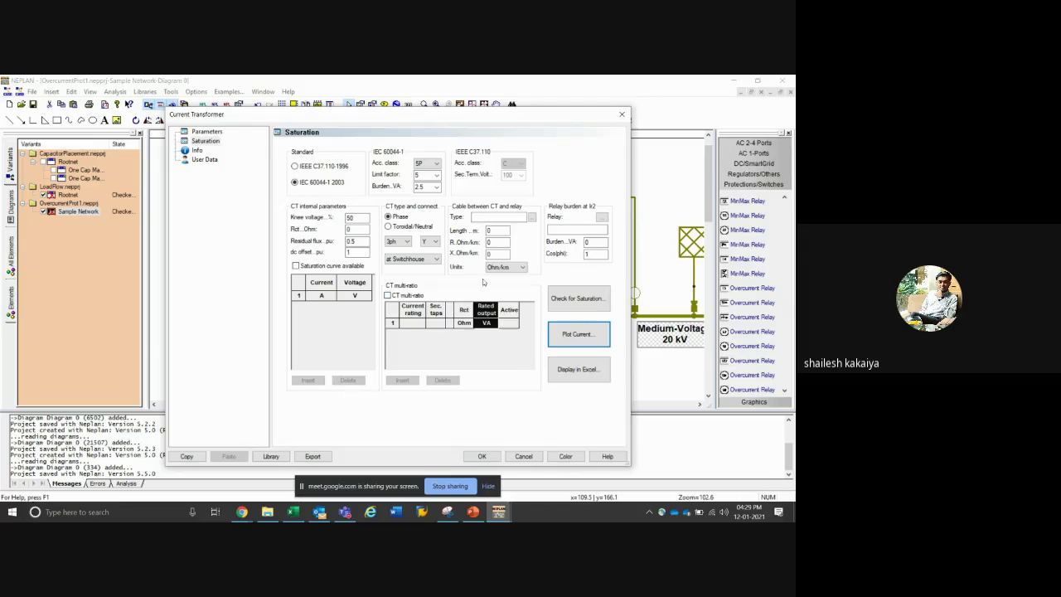
left_click(524, 456)
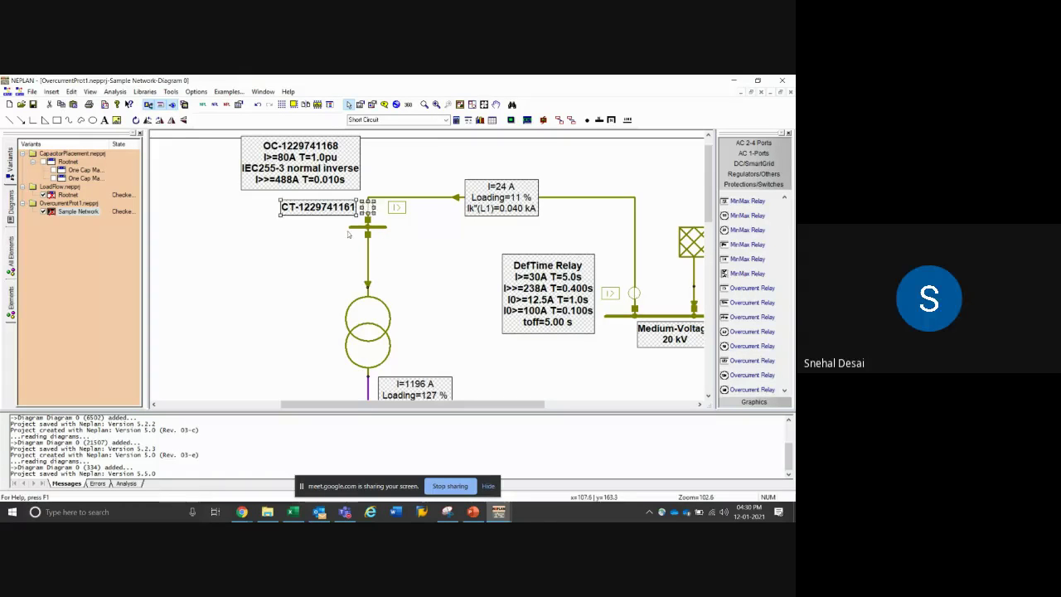
Browse the example projects listed for Protection and for the additional Dynamic Simulation topics
left_click(229, 91)
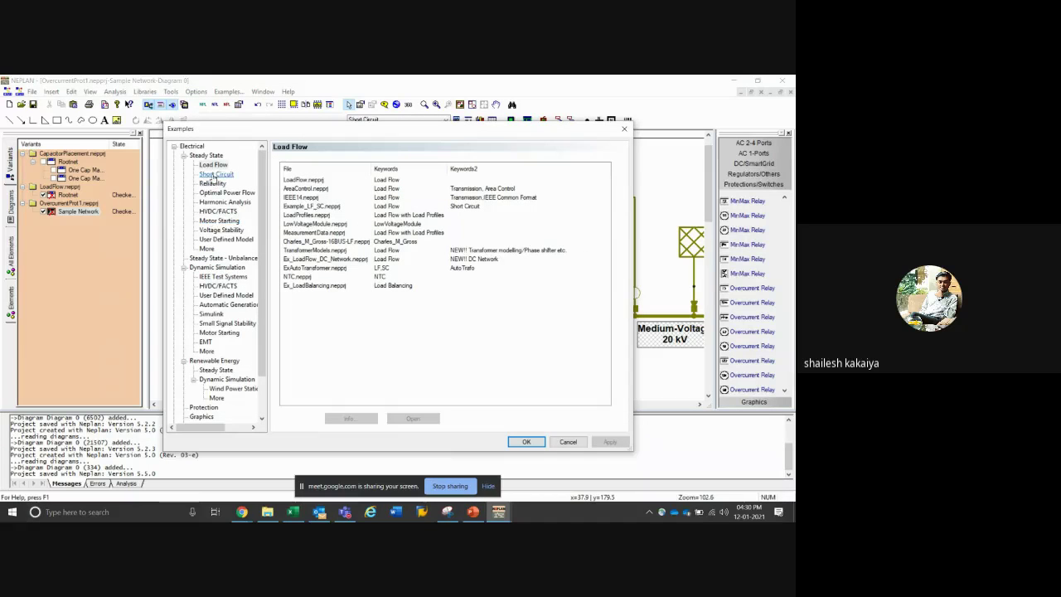
scroll(208, 330, "down", 2)
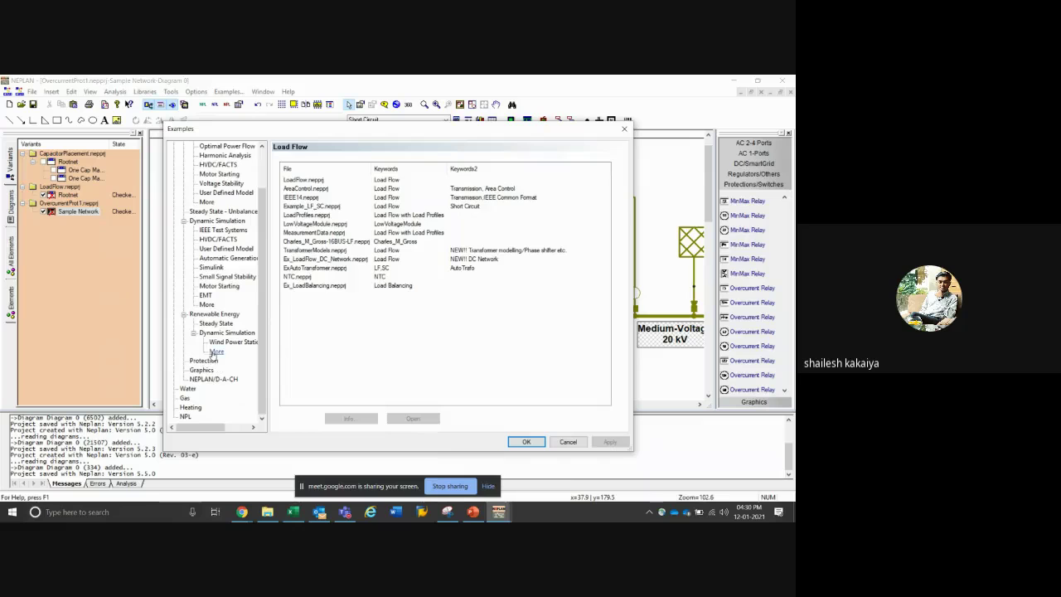
left_click(203, 361)
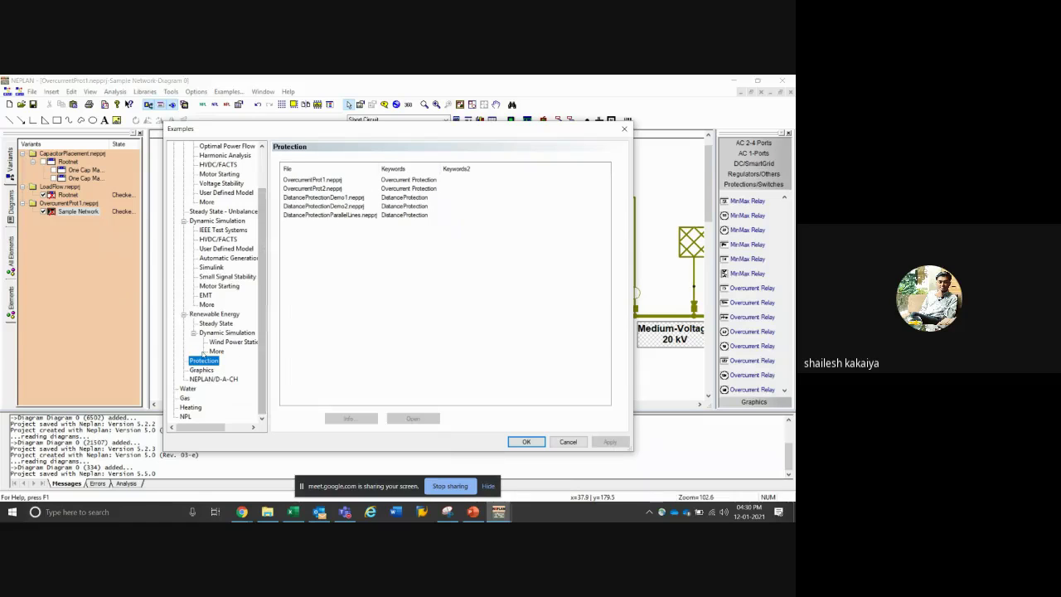
left_click(206, 304)
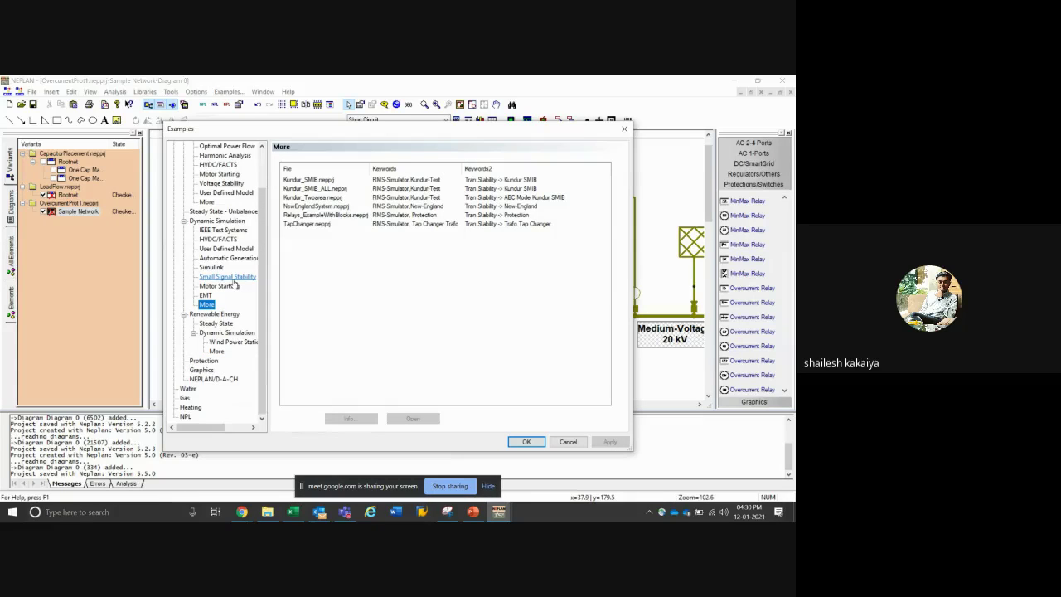
Check the Steady State example projects under User Defined Model and More, and close the examples without opening one
left_click(225, 192)
left_click(206, 201)
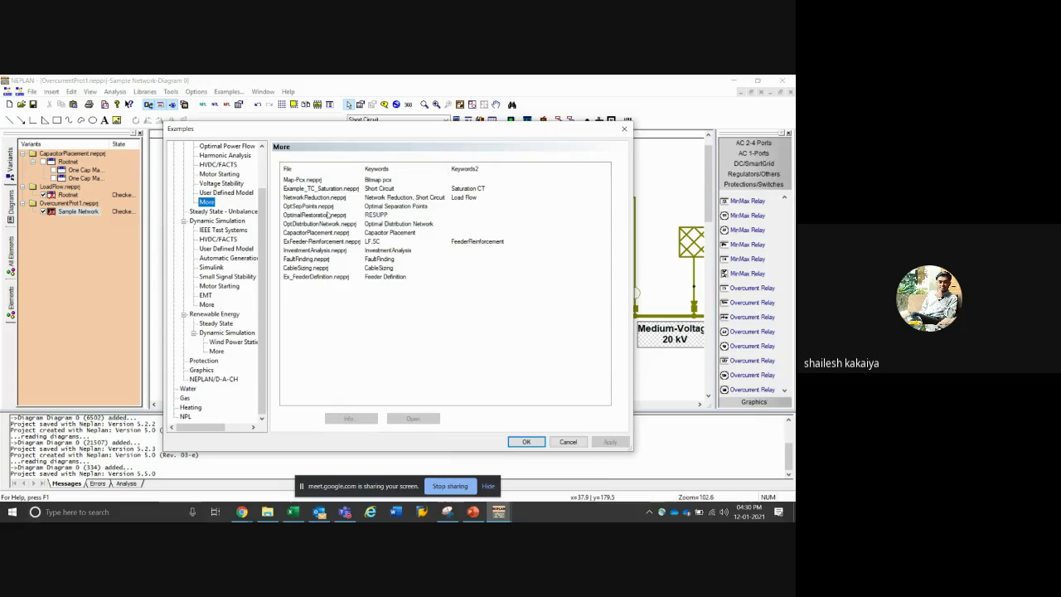
left_click(222, 192)
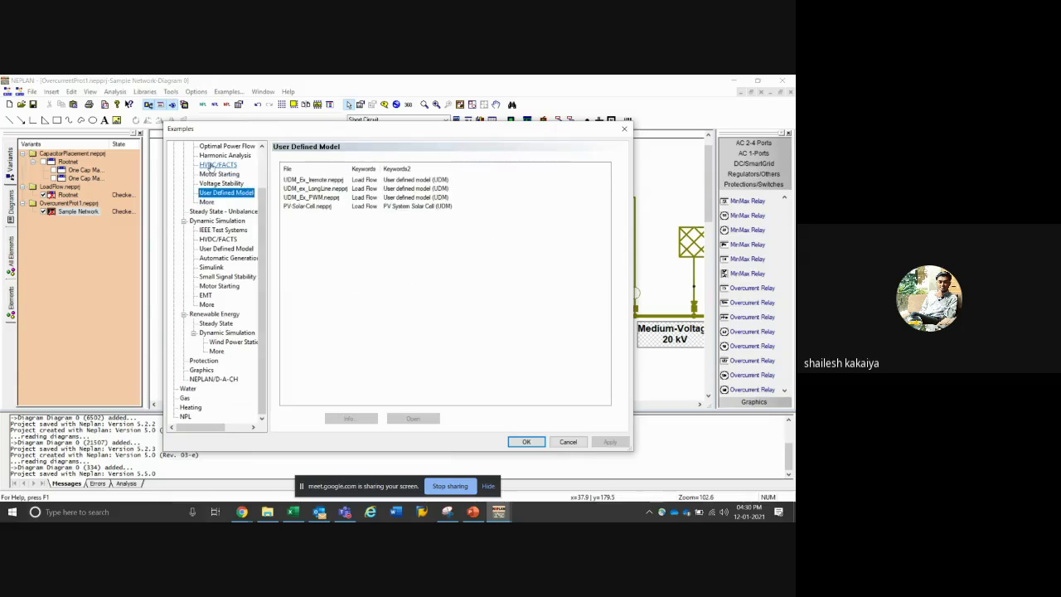
scroll(214, 199, "up", 2)
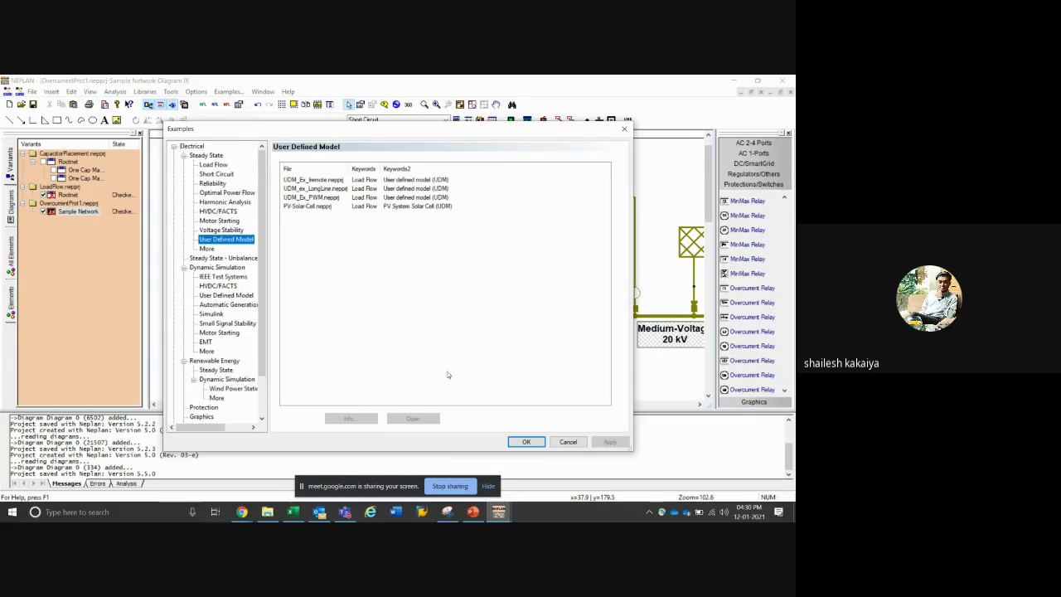
left_click(206, 248)
left_click(558, 443)
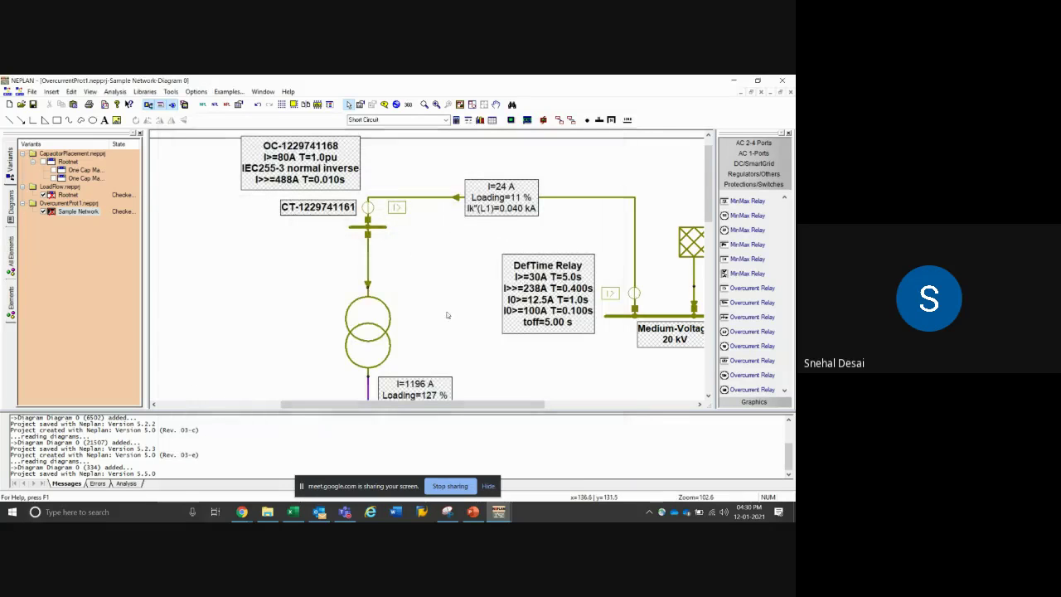
Widen the element palette and look through the overcurrent, pole slip, power and voltage relay symbols among the protection elements
scroll(777, 269, "down", 2)
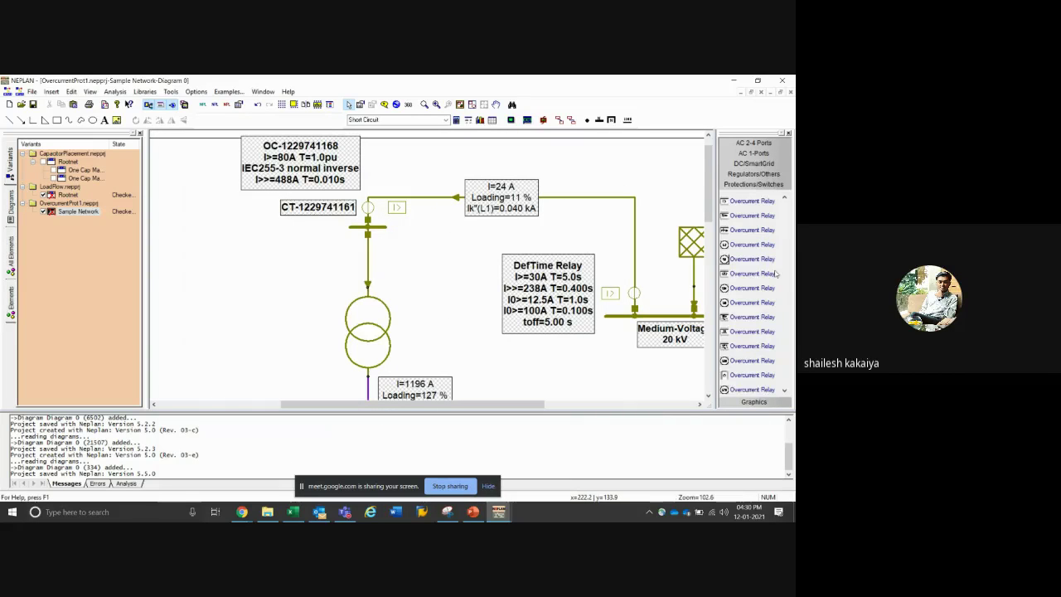
scroll(764, 280, "down", 2)
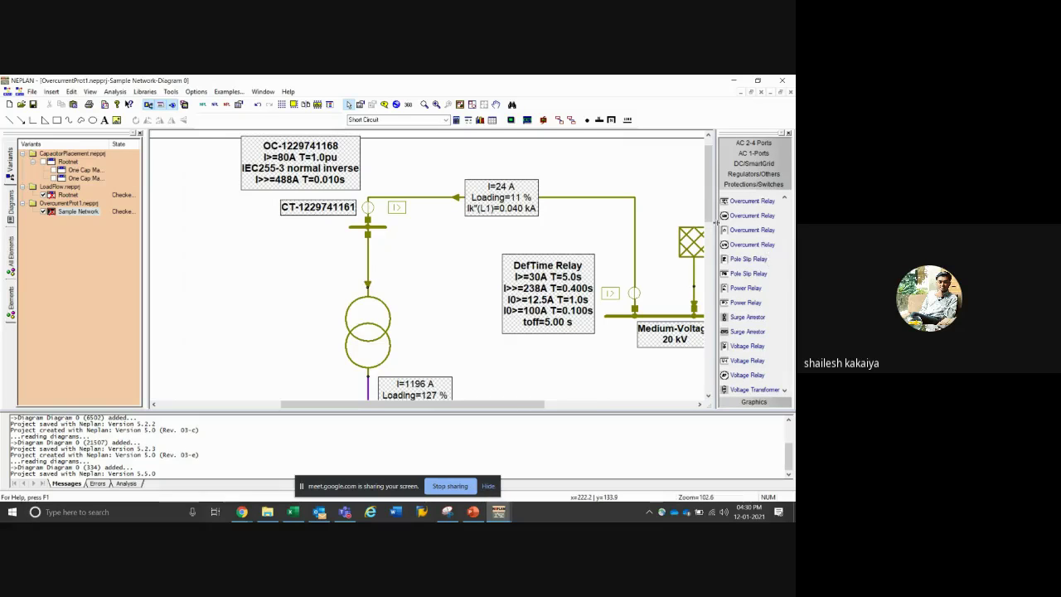
left_click_drag(714, 220, 479, 224)
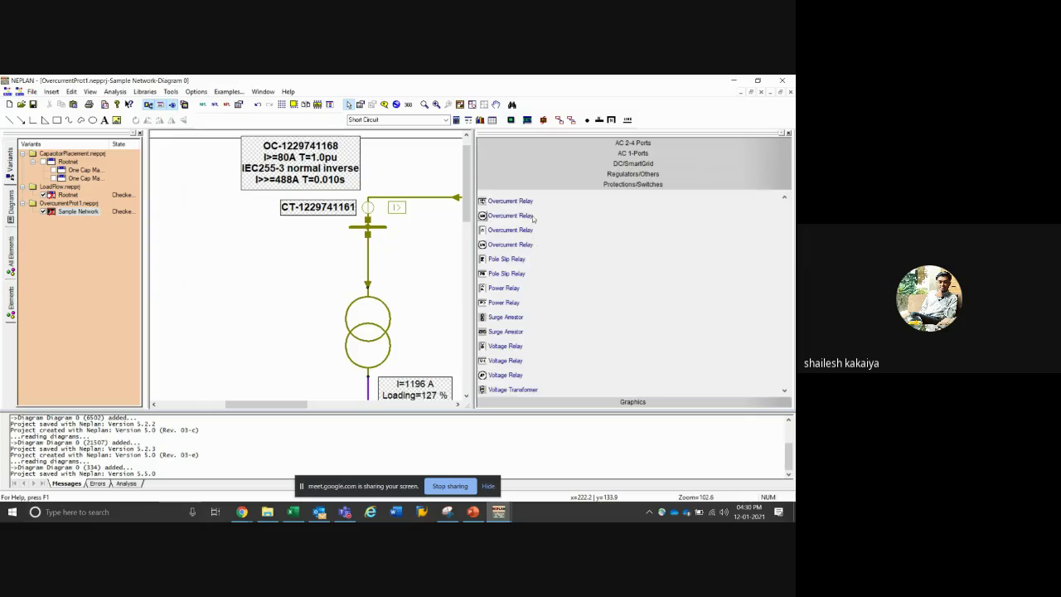
scroll(533, 271, "down", 1)
scroll(522, 286, "up", 1)
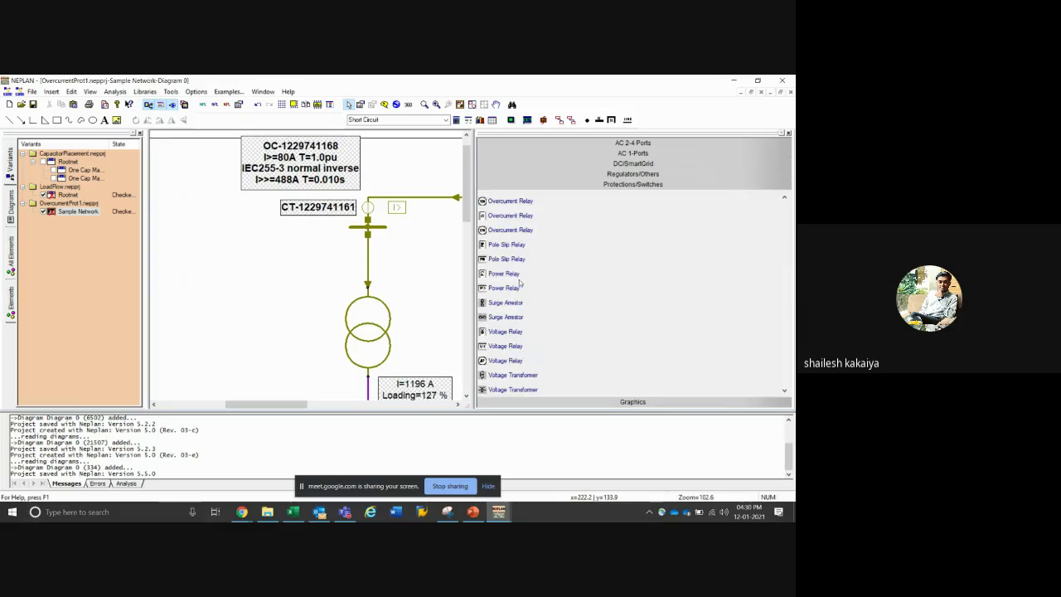
scroll(513, 270, "up", 5)
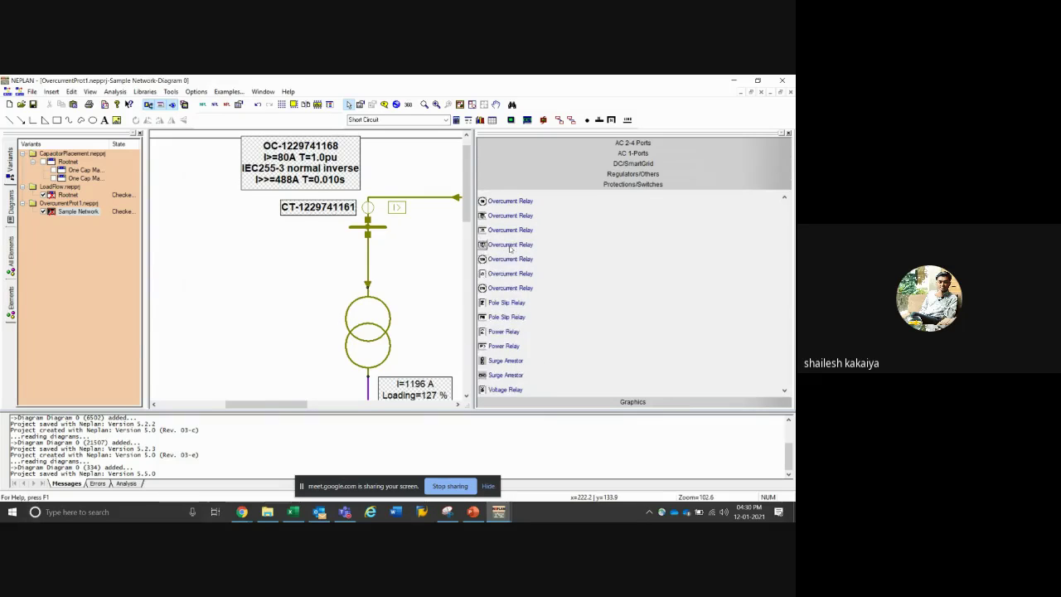
scroll(545, 264, "down", 1)
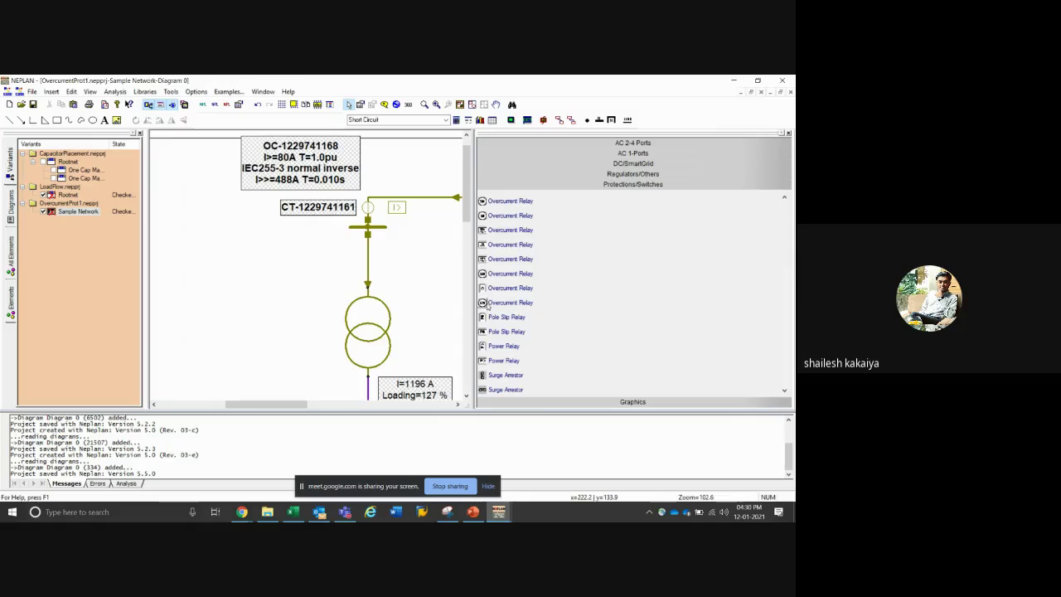
scroll(561, 281, "up", 4)
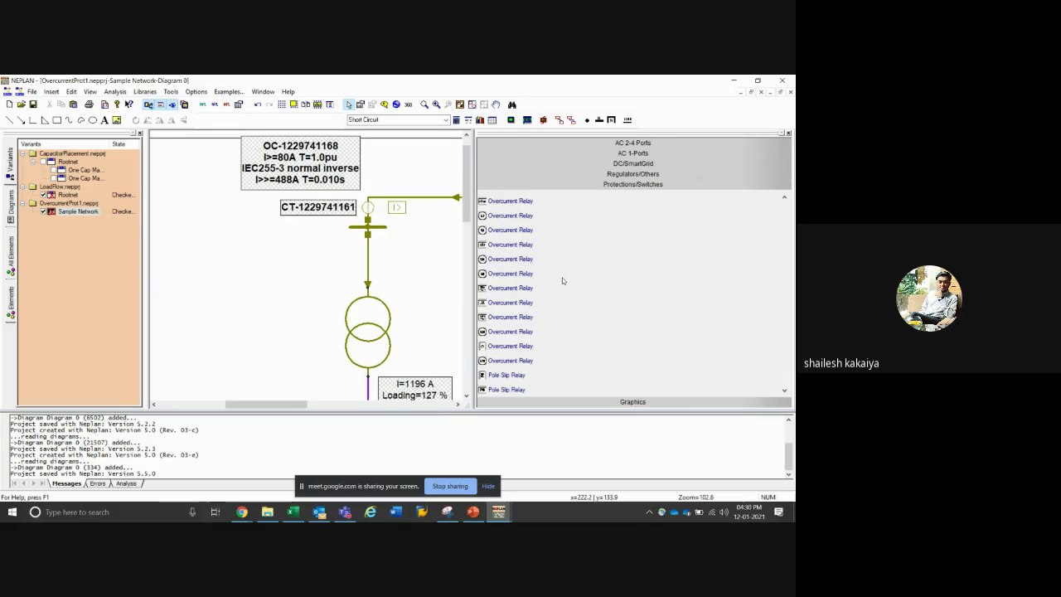
Narrow the element palette to show more of the diagram and browse the protection elements back to the distance relays
left_click_drag(473, 274, 604, 278)
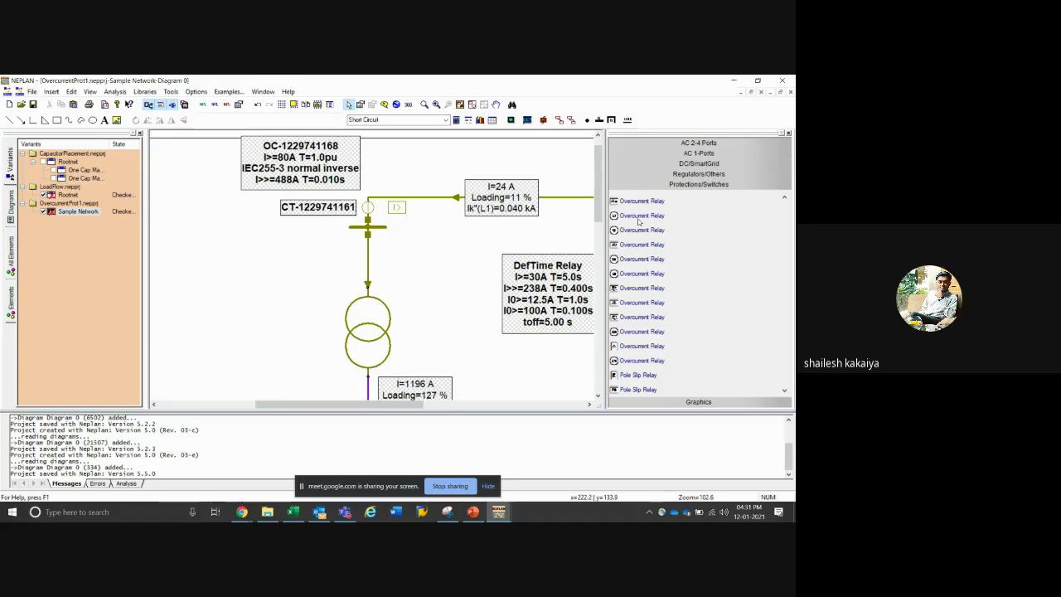
scroll(694, 255, "down", 4)
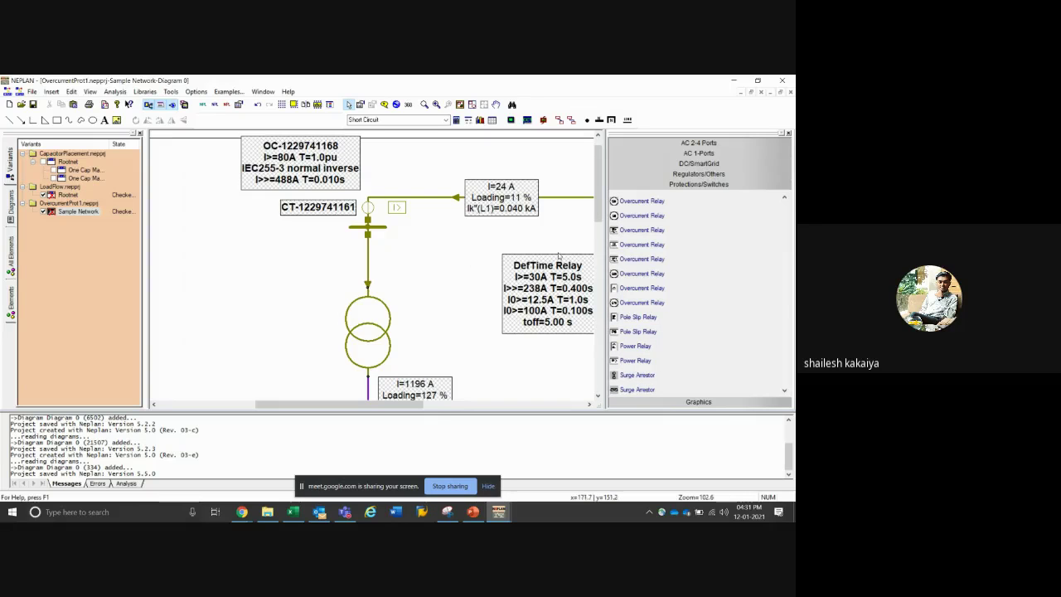
scroll(665, 255, "down", 2)
scroll(695, 271, "up", 3)
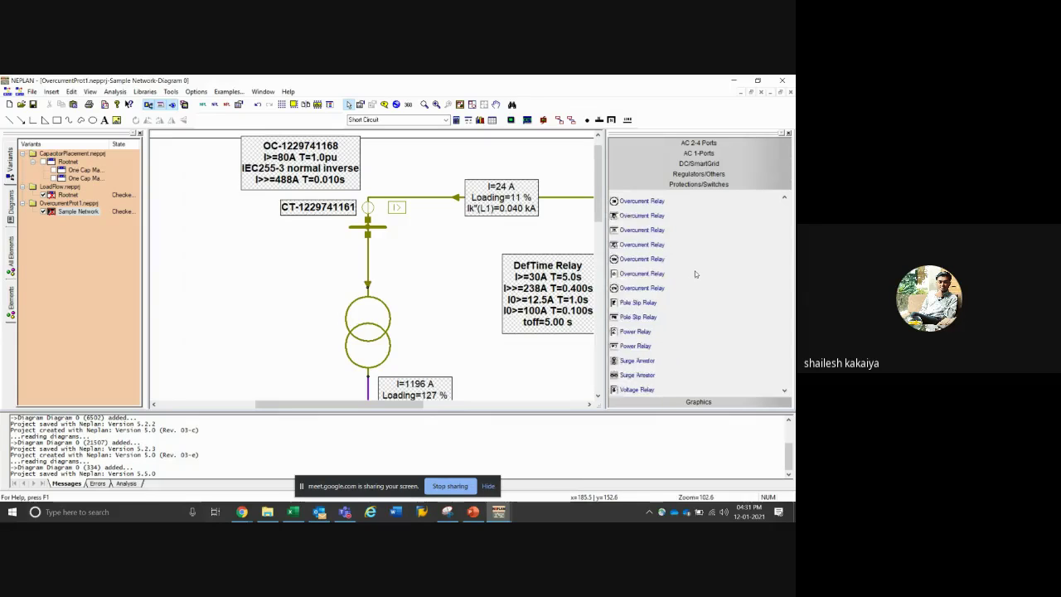
scroll(709, 264, "up", 3)
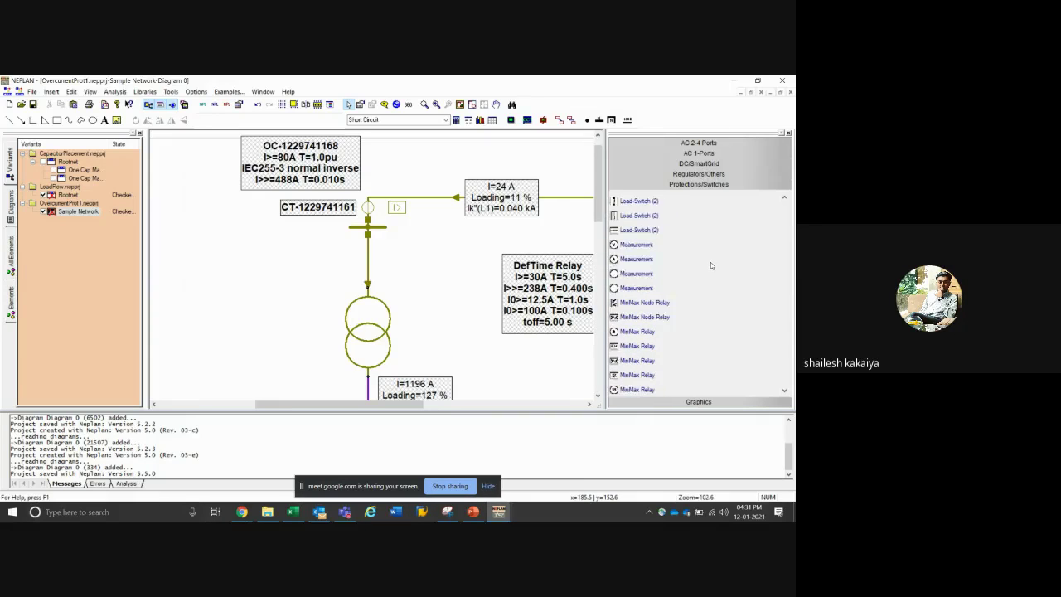
scroll(710, 265, "up", 2)
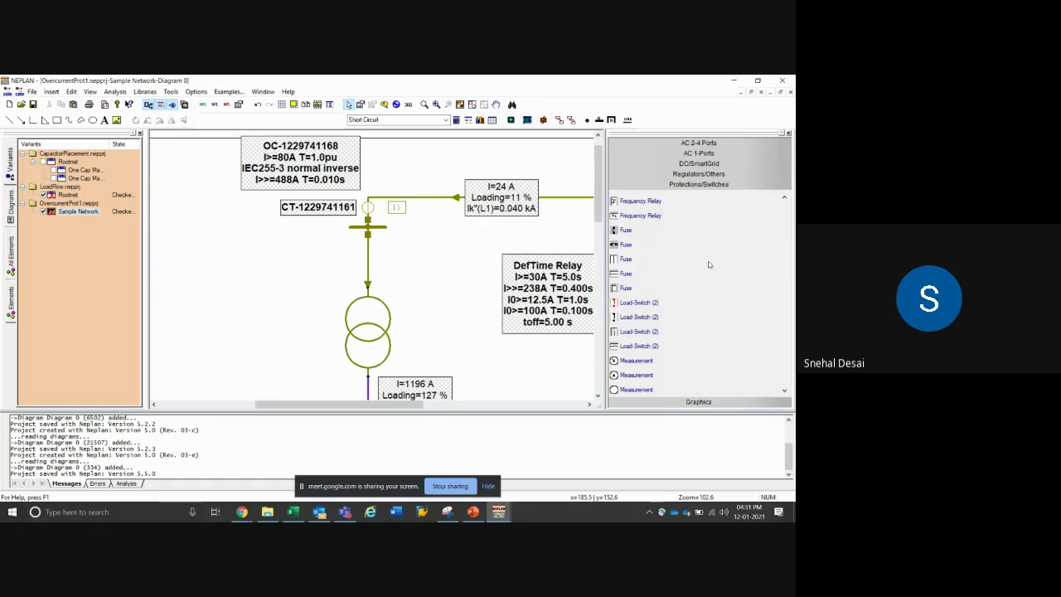
scroll(667, 258, "up", 3)
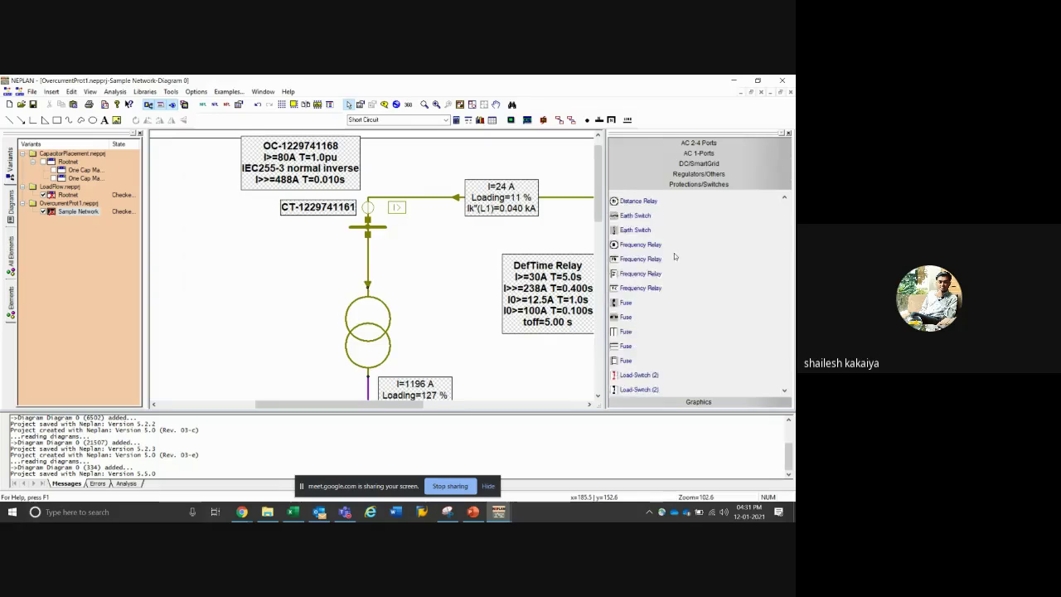
Start a distance relay at the new current transformer, examine its Polygon and Circle characteristics and L-L fault starting settings, and cancel it
double_click(365, 209)
left_click(232, 141)
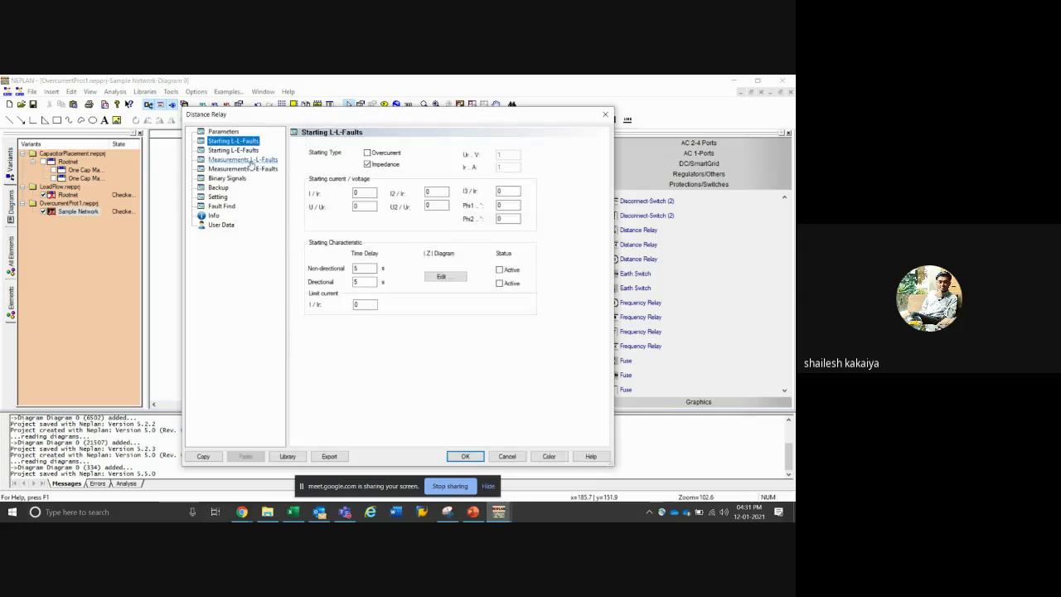
left_click(222, 133)
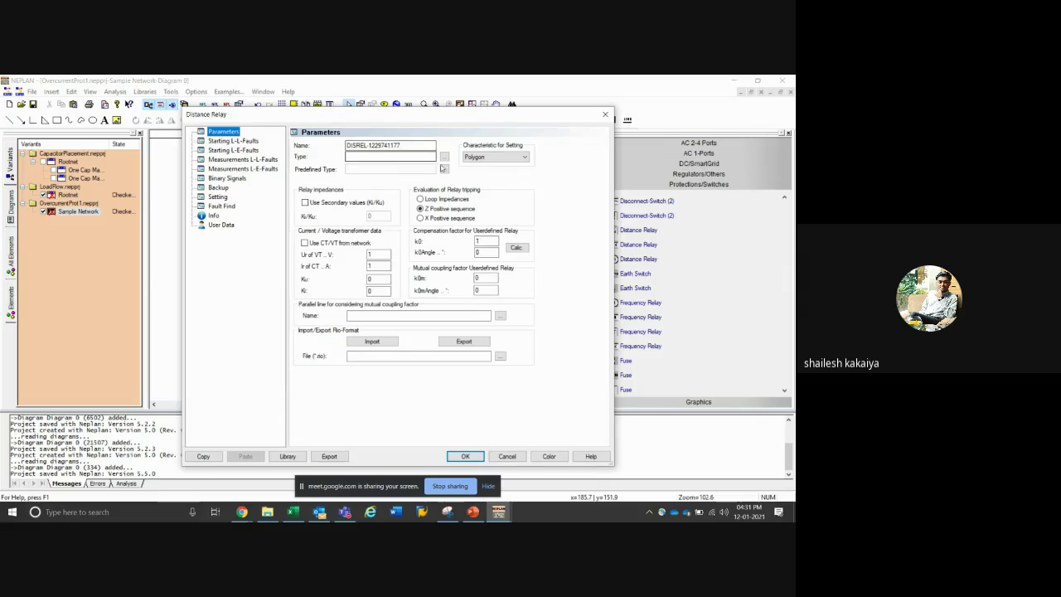
left_click(476, 159)
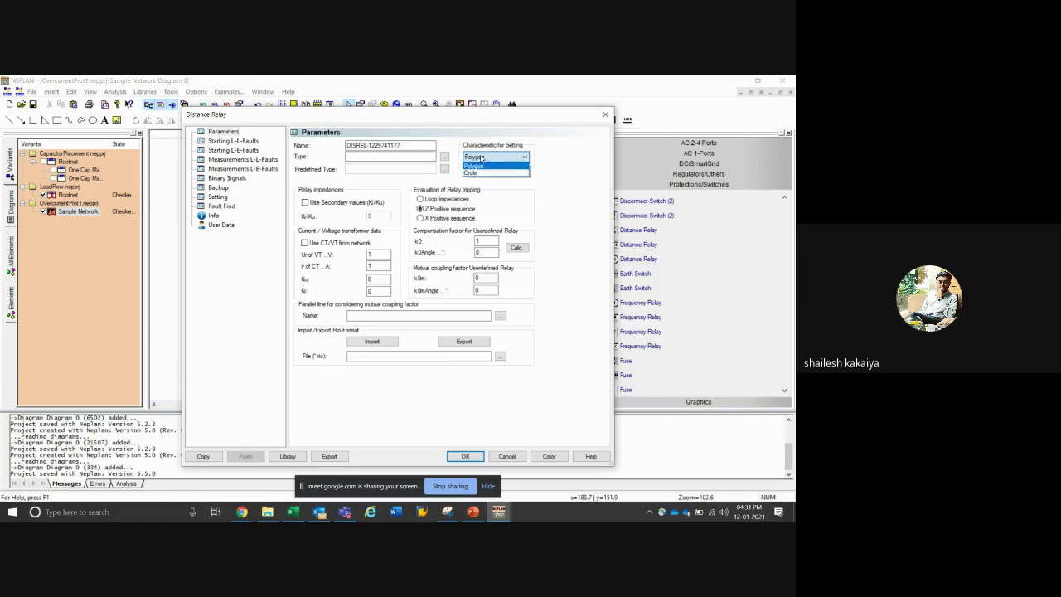
left_click(474, 165)
left_click(244, 142)
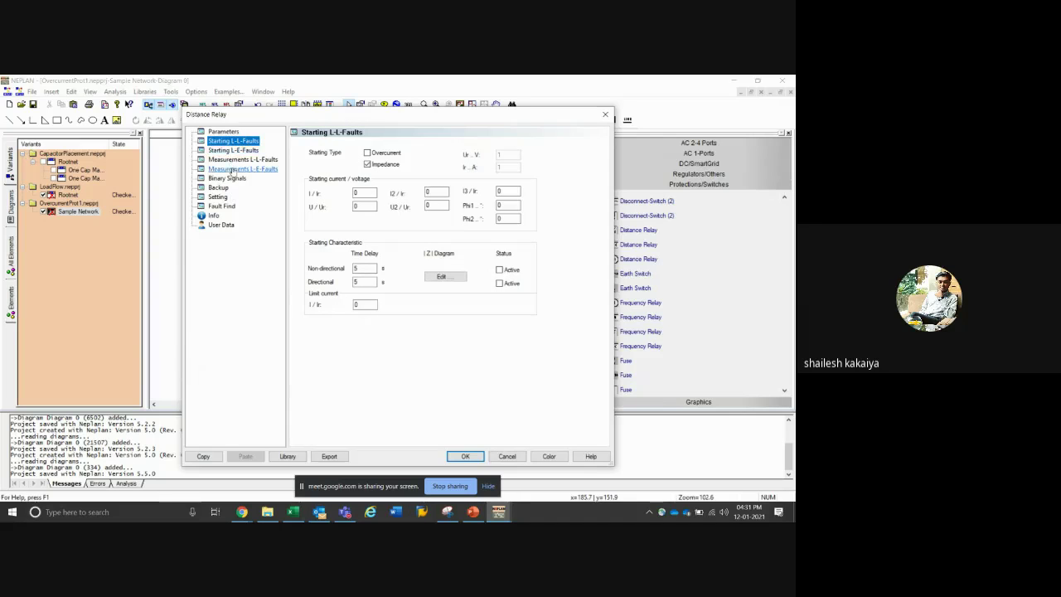
left_click(506, 456)
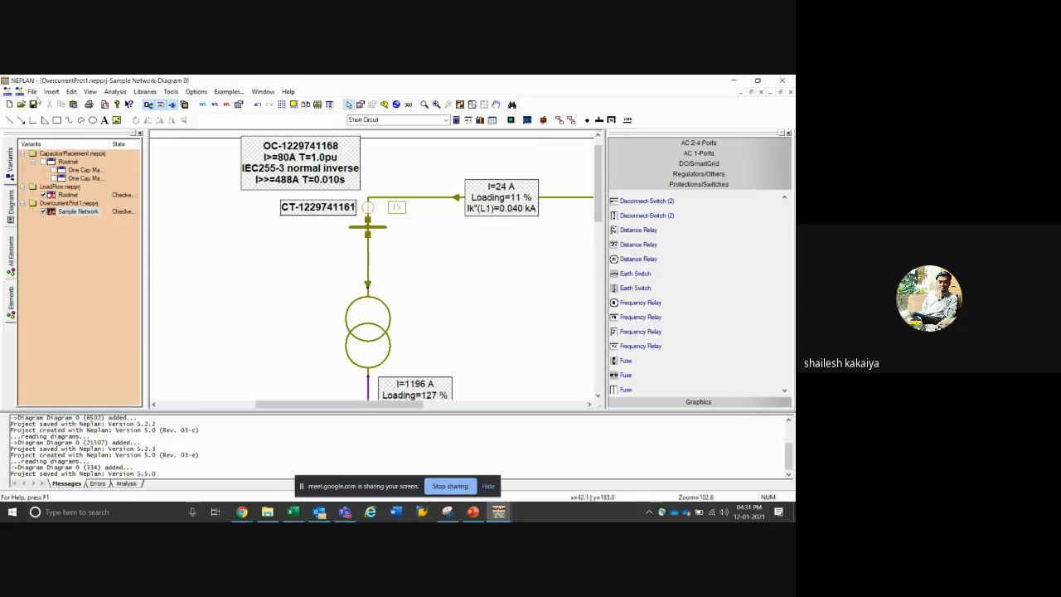
Open the DistanceProtectionDemo1.nepprj project from the Protection examples and close the examples list
left_click(31, 91)
left_click(228, 91)
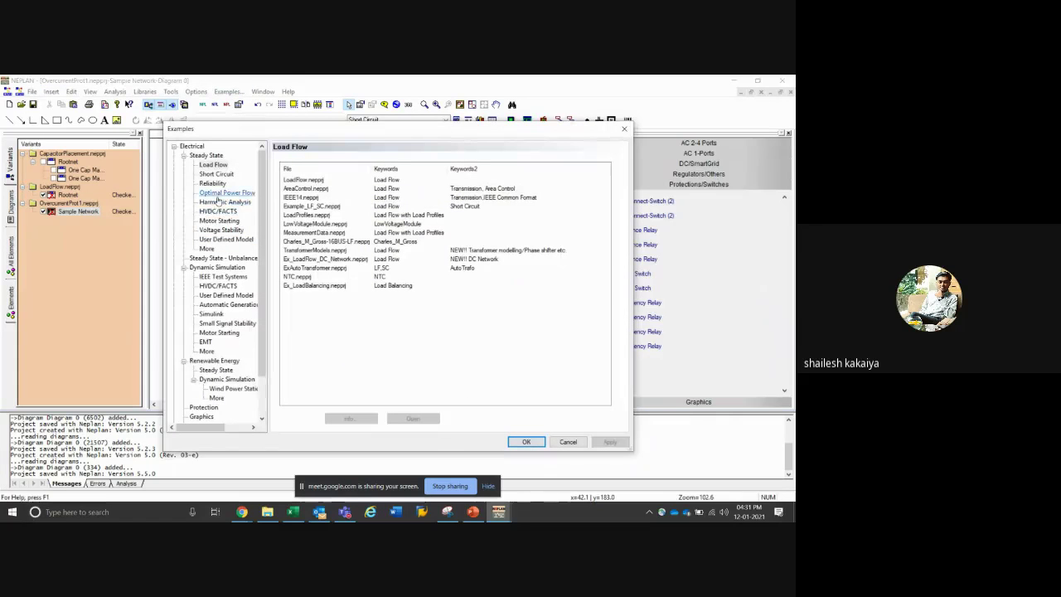
scroll(221, 221, "down", 1)
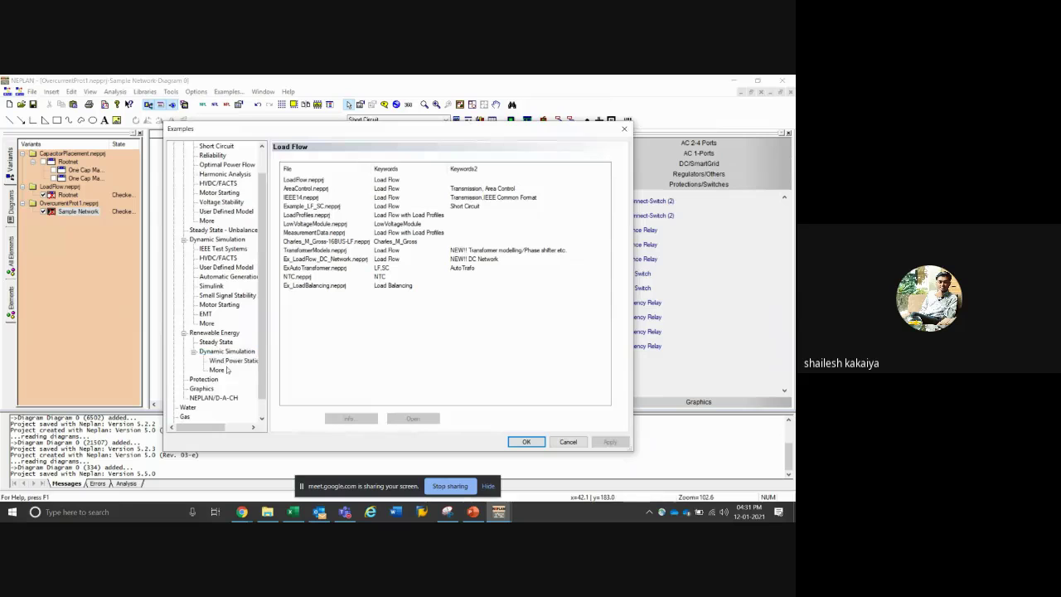
left_click(215, 379)
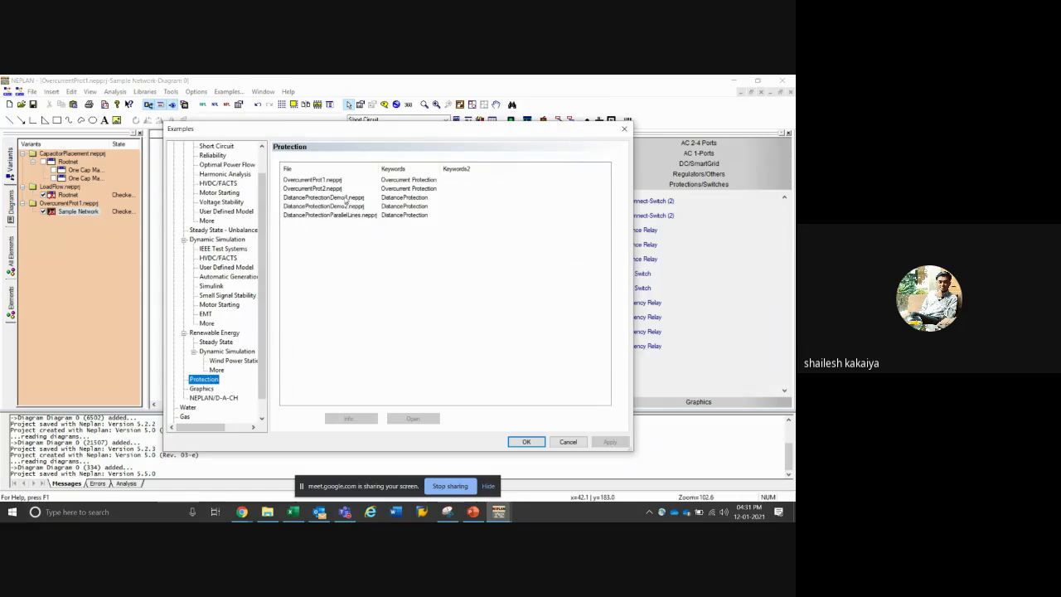
double_click(327, 197)
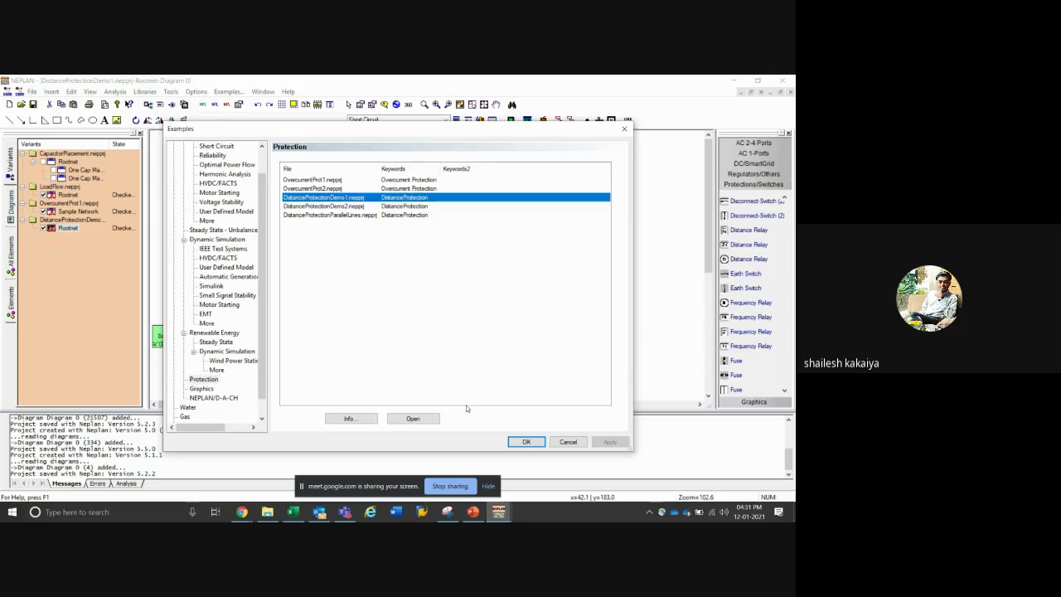
left_click(523, 439)
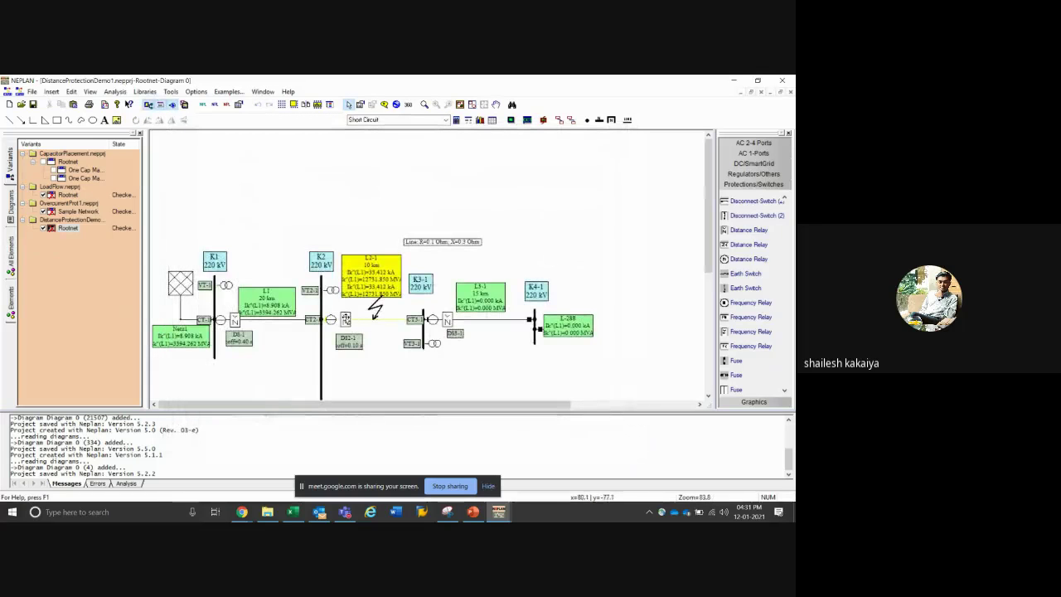
Open the distance relay on line L2-1 beside node K2 and look through its starting, measurement, backup, setting, fault find and ABB REL 316 data
double_click(346, 319)
left_click(232, 141)
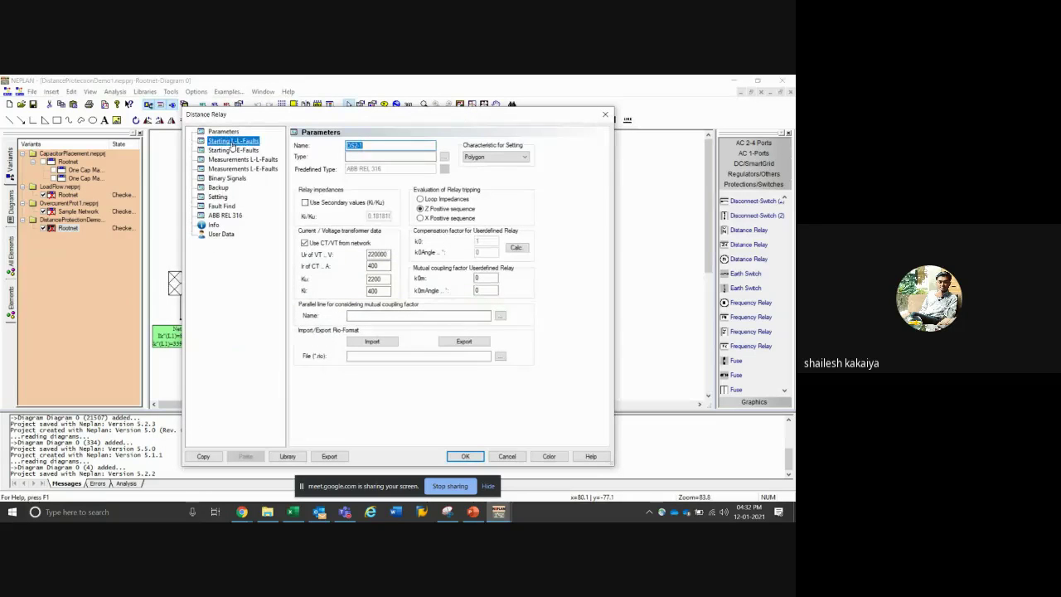
left_click(222, 215)
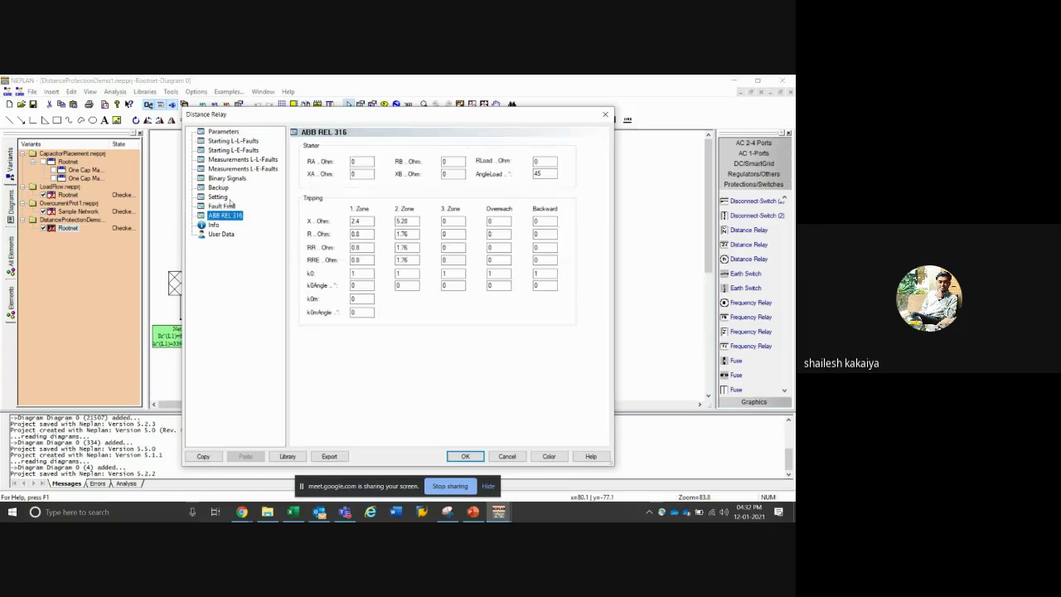
left_click(219, 197)
left_click(220, 205)
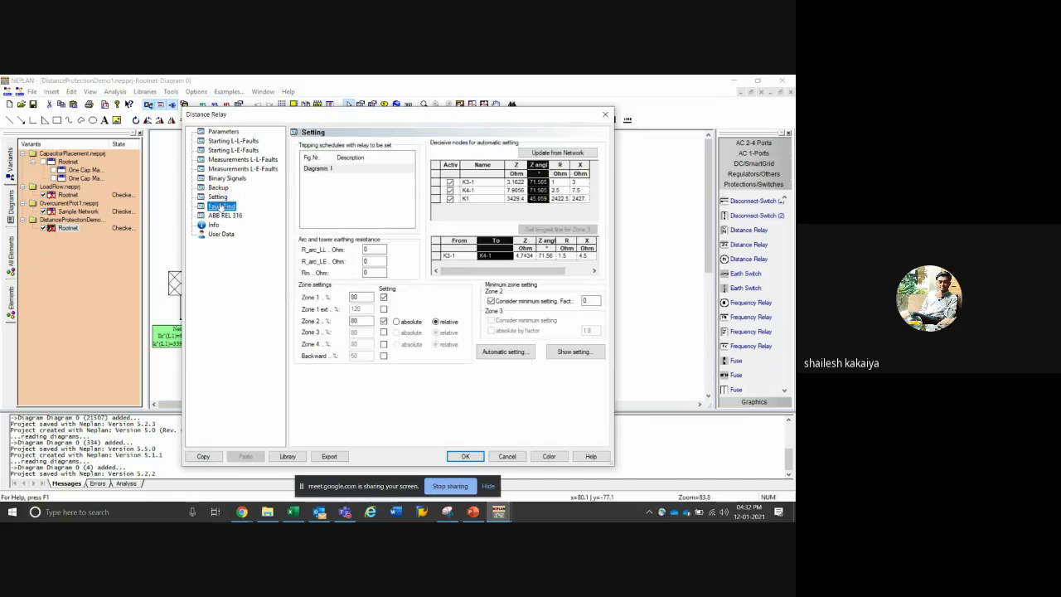
left_click(222, 159)
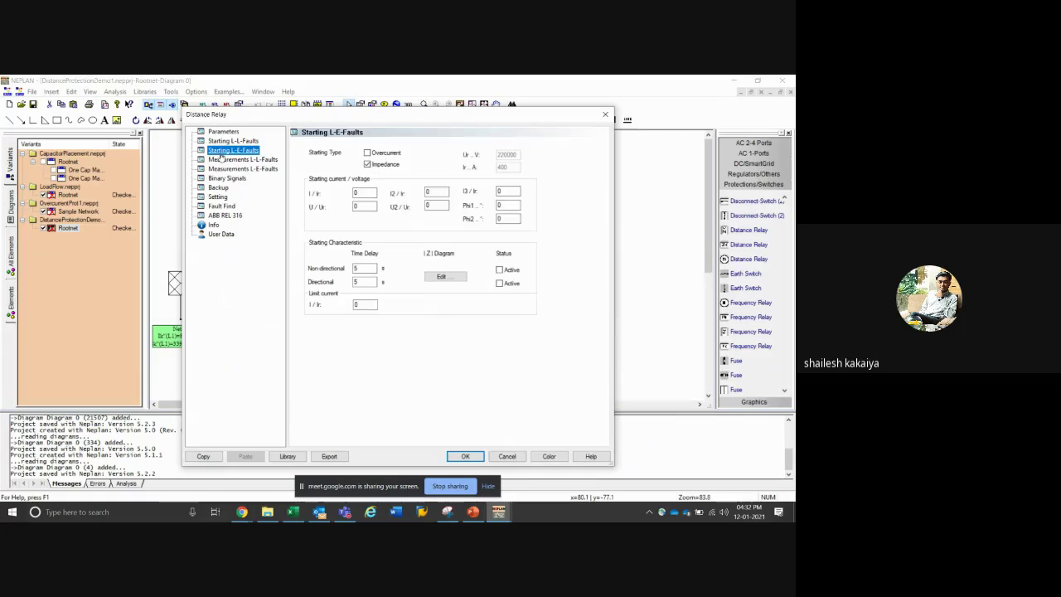
left_click(224, 141)
left_click(229, 168)
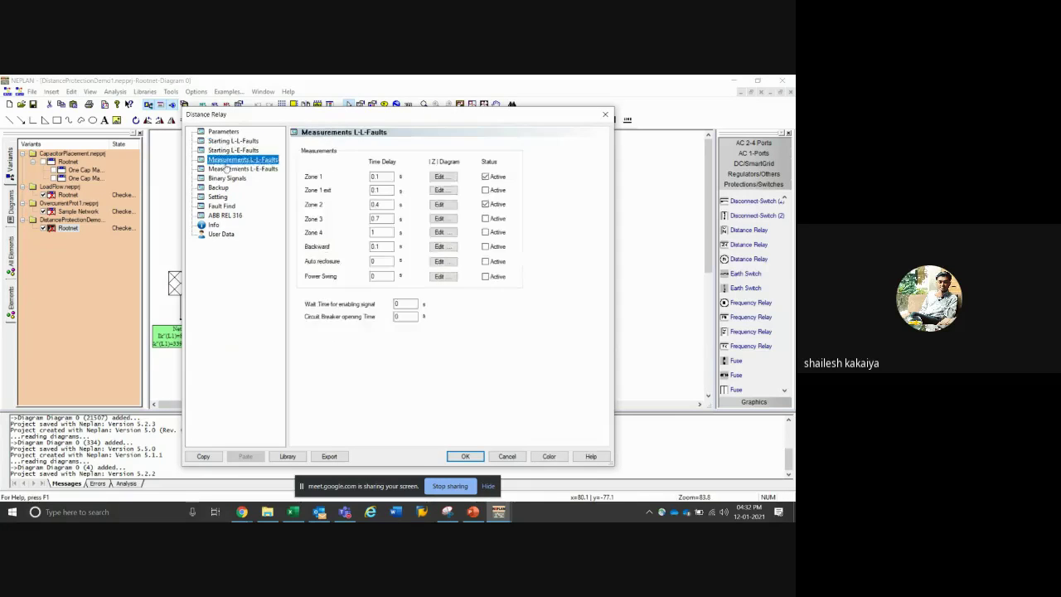
left_click(226, 179)
left_click(219, 188)
left_click(218, 197)
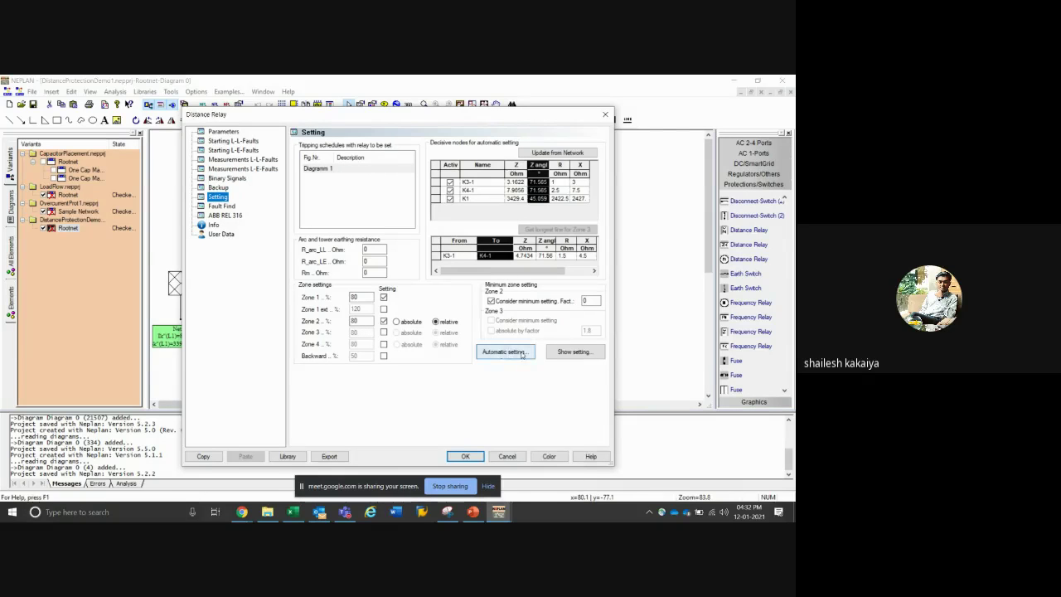
Create the relay characteristic from the calculated settings and accept overwriting the existing relay stages
left_click(569, 352)
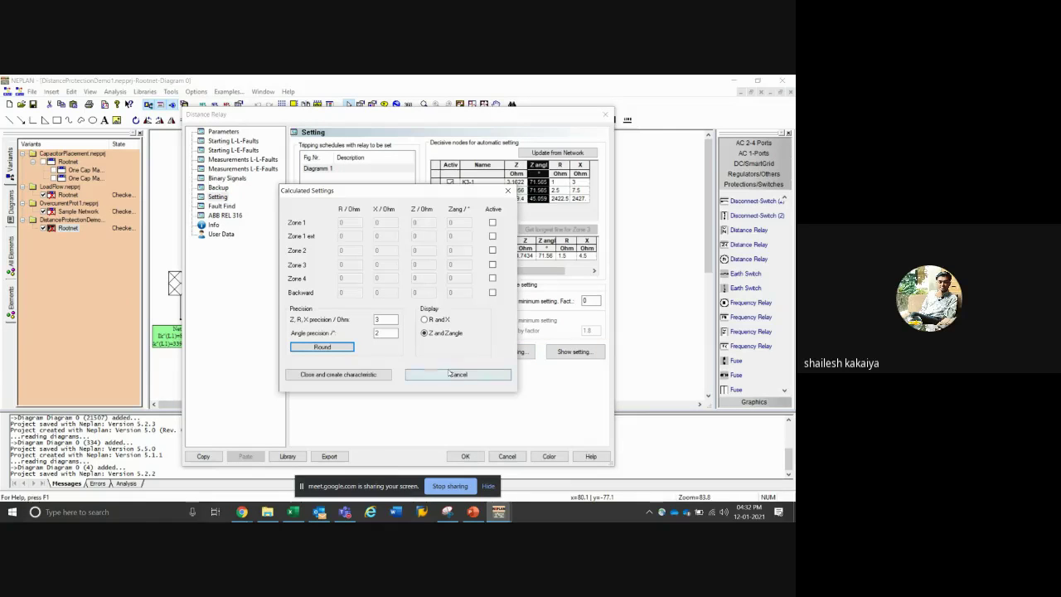
left_click(337, 375)
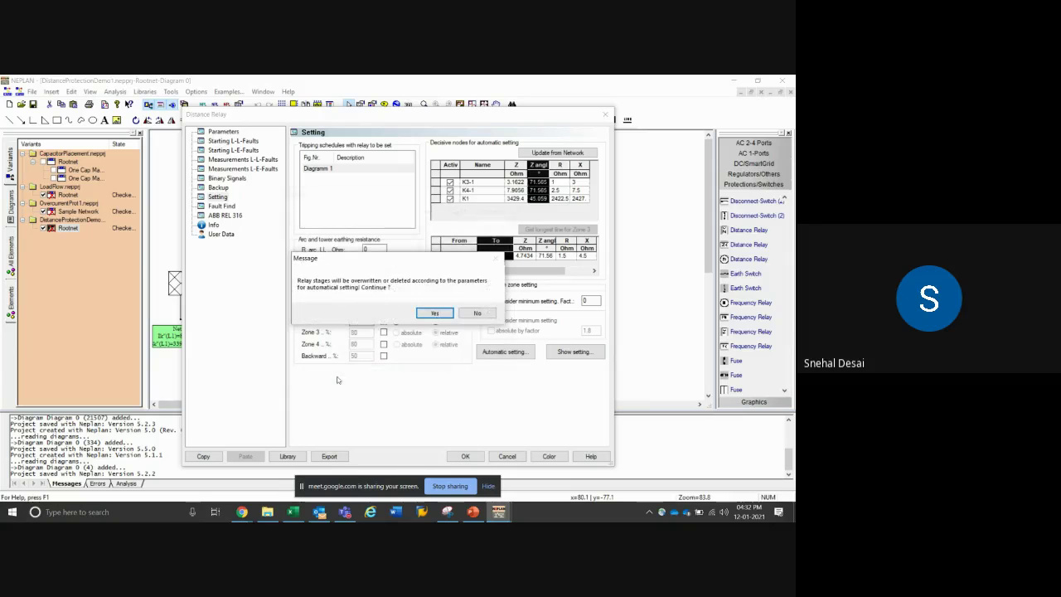
left_click(434, 313)
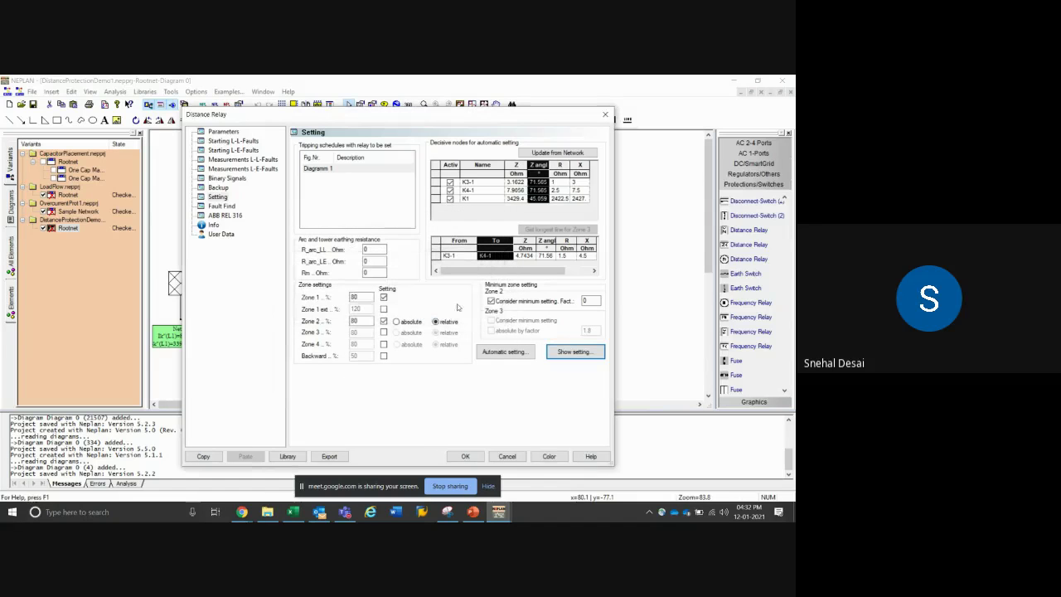
Check the relay's calculated zone settings again, cancel them, and view the Fault Find parameters
left_click(222, 179)
left_click(217, 197)
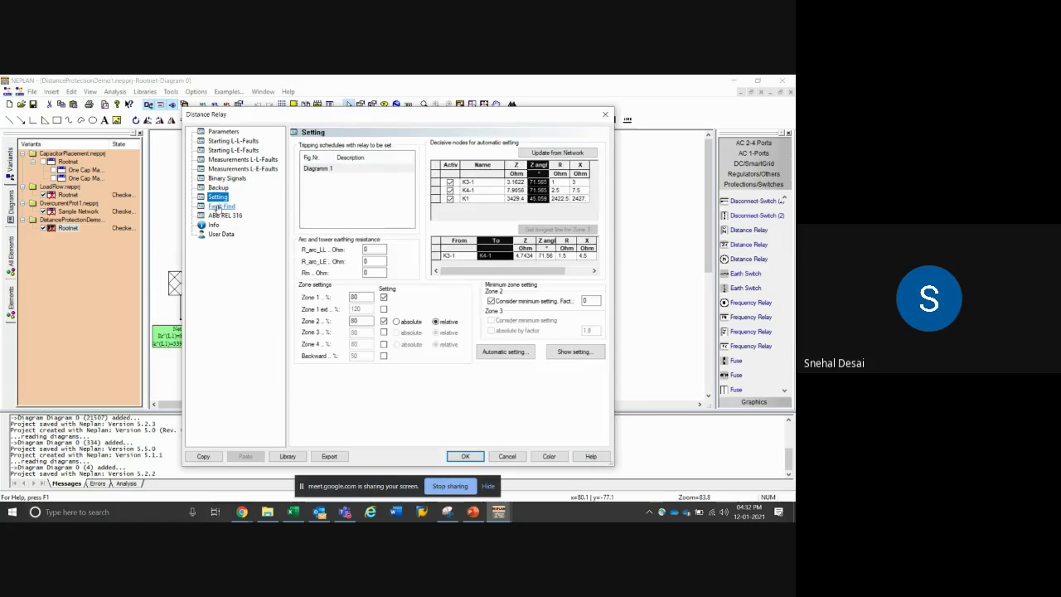
left_click(573, 351)
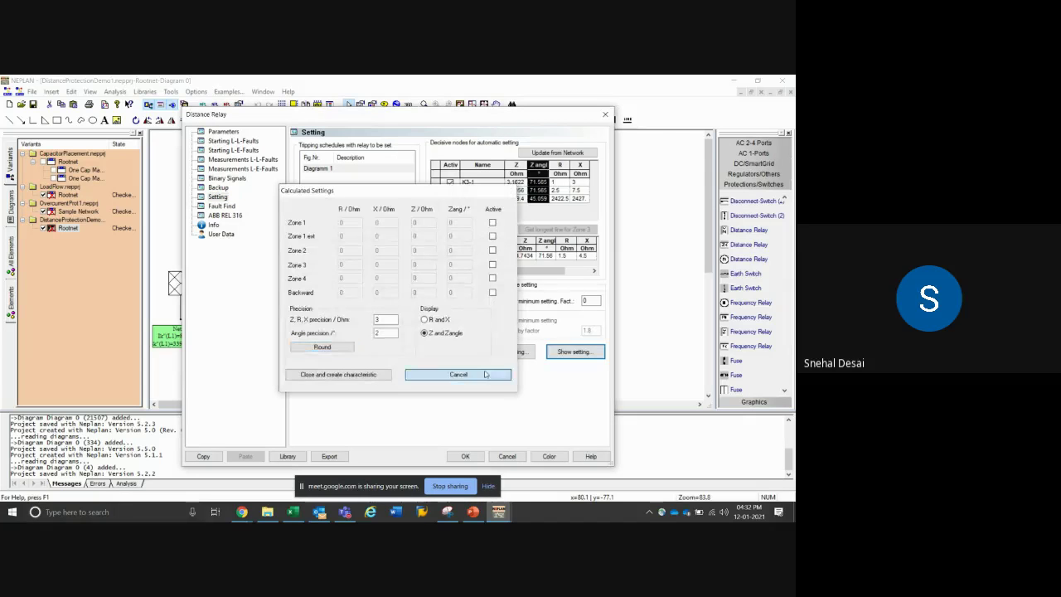
left_click(458, 374)
left_click(221, 206)
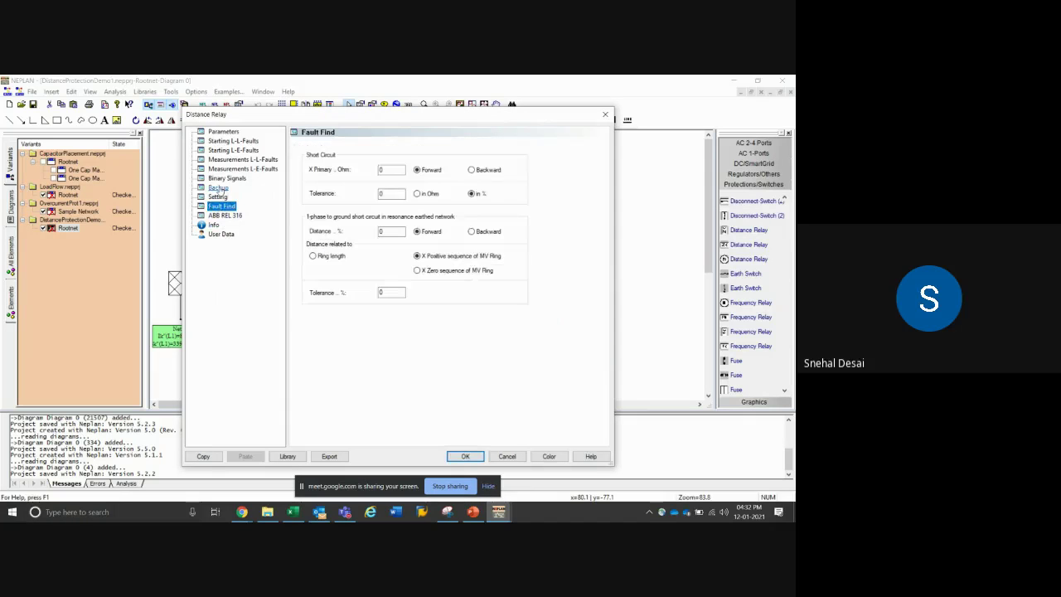
Examine the impedance characteristics for L-L fault starting under Zone 1 and Zone Directional Pickup, and cancel them
left_click(233, 141)
left_click(448, 276)
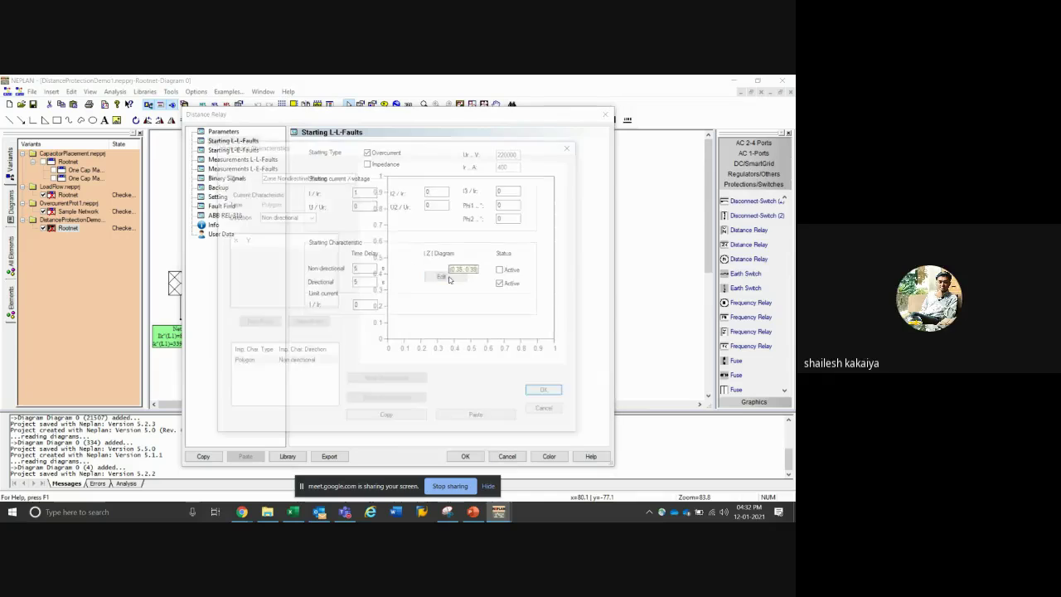
left_click(325, 177)
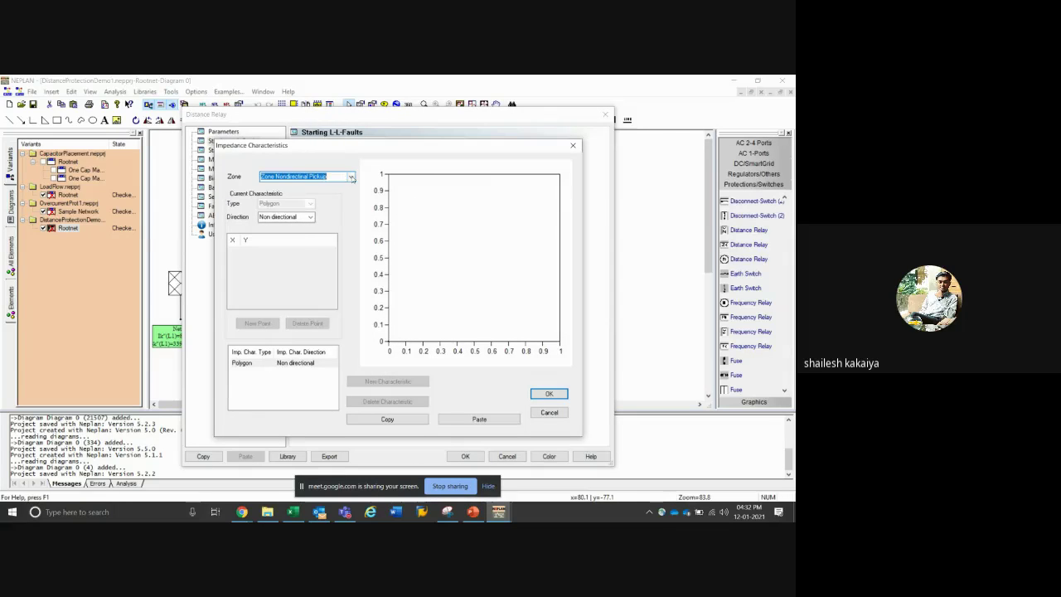
left_click(351, 178)
left_click(319, 203)
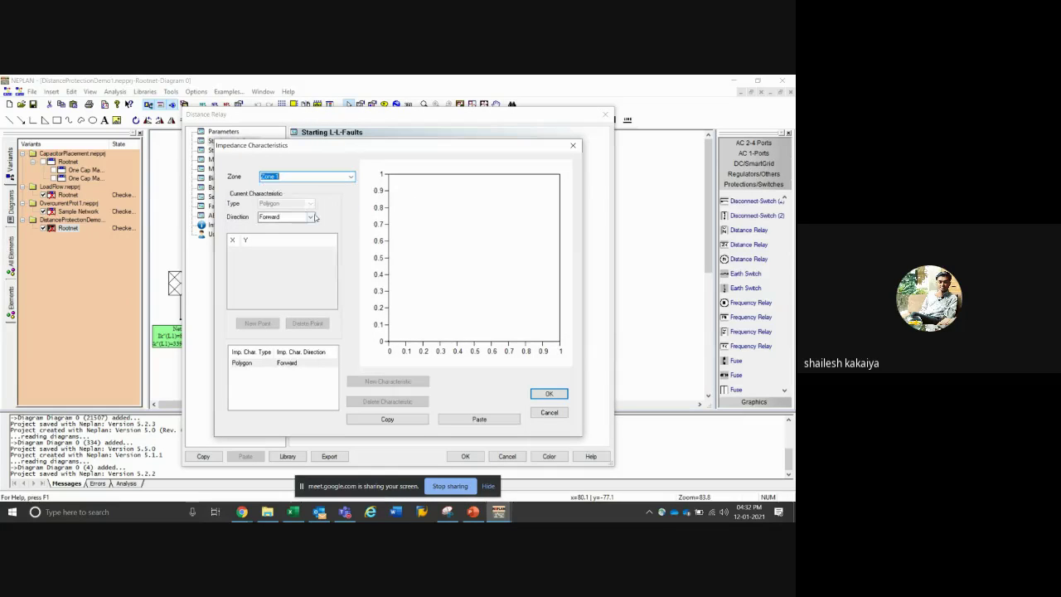
left_click(351, 177)
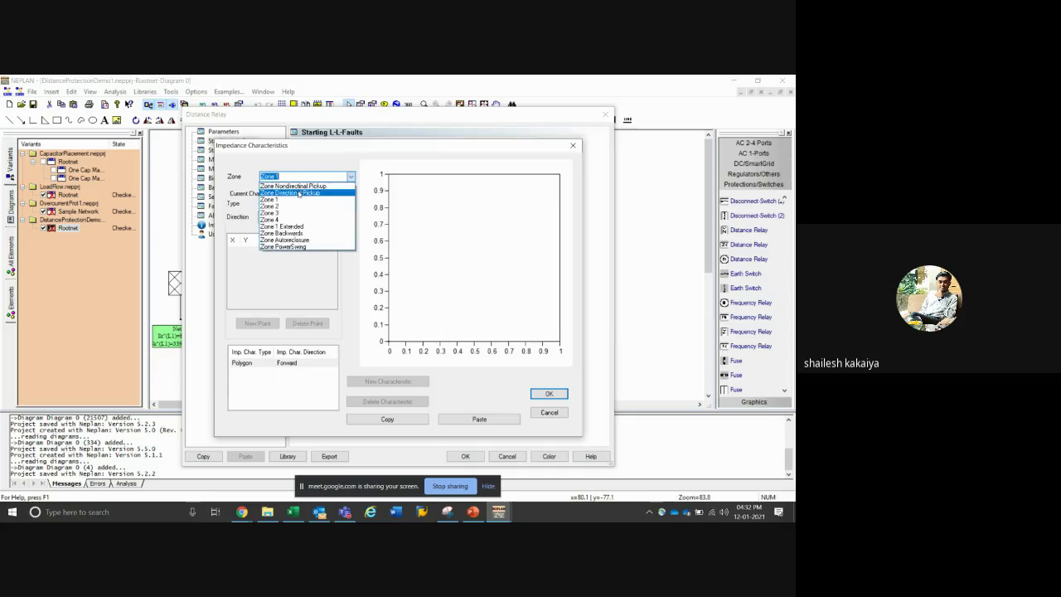
left_click(298, 193)
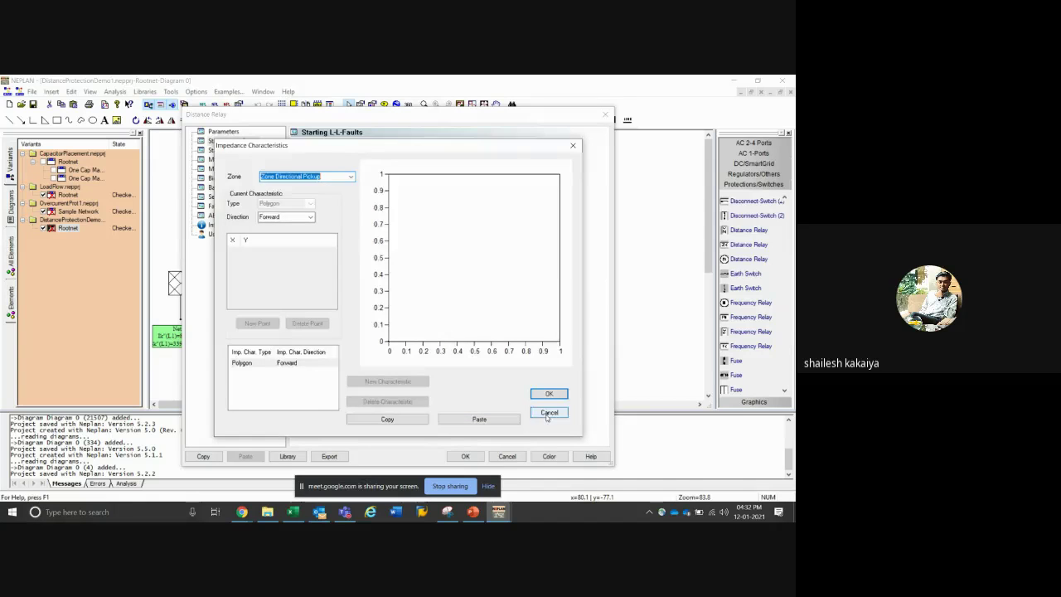
left_click(548, 412)
Try the Forward direction for the nondirectional pickup zone in the L-E fault starting impedance characteristics, and cancel it
left_click(230, 150)
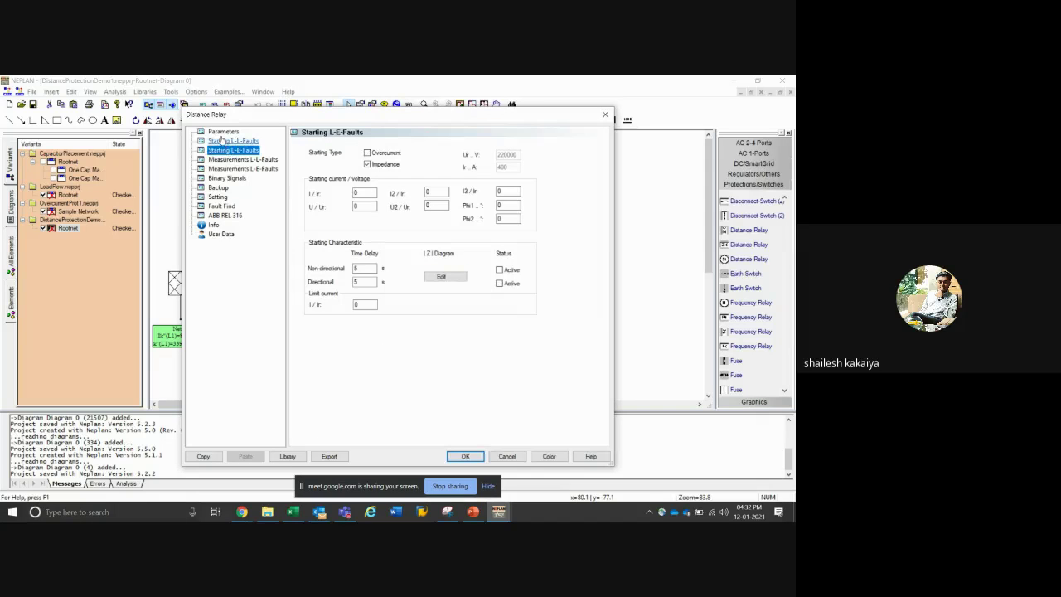
left_click(441, 276)
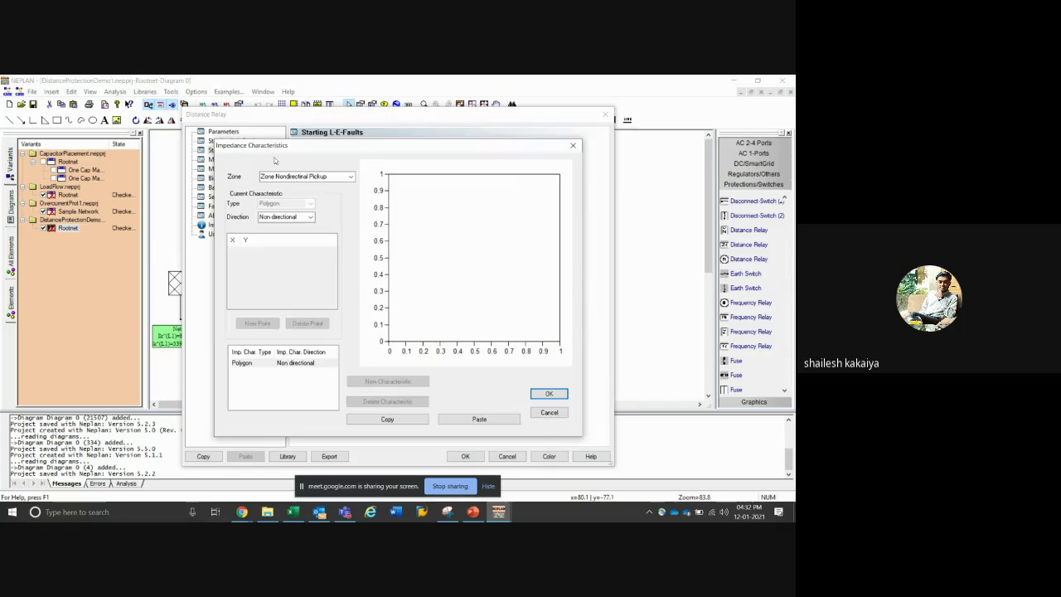
left_click(308, 218)
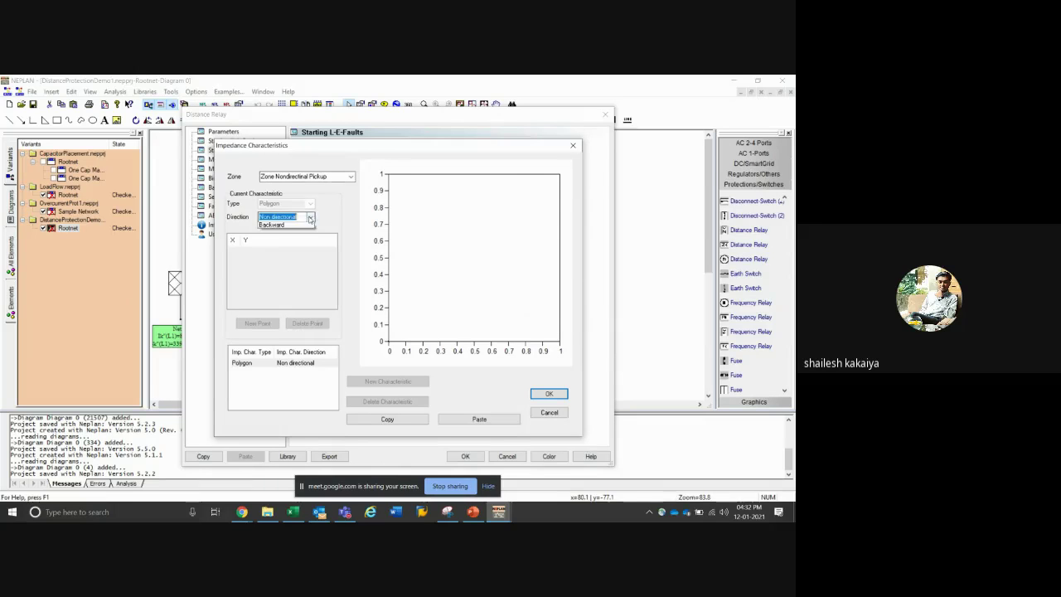
left_click(299, 233)
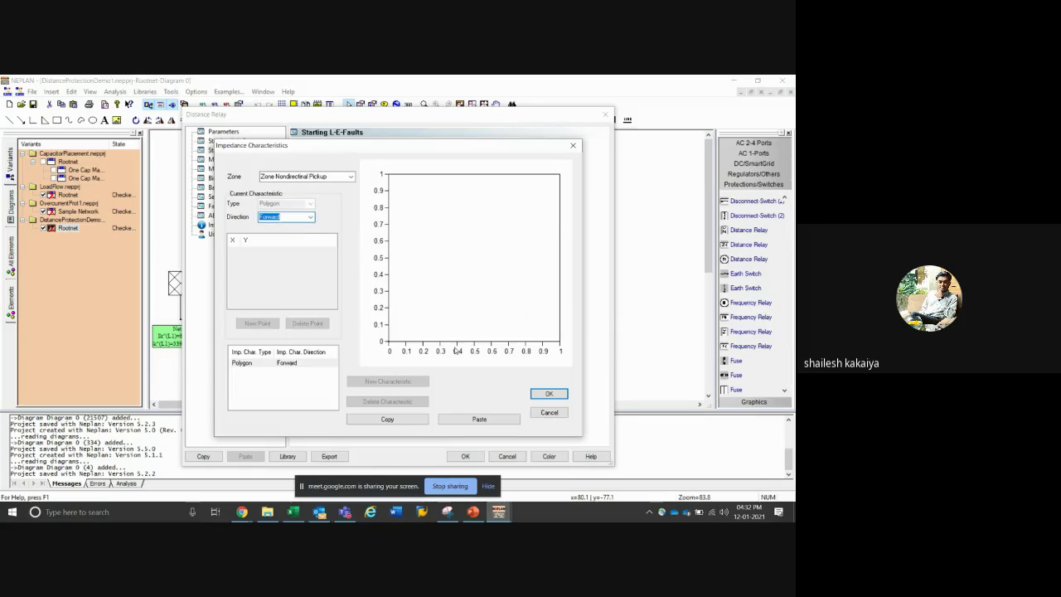
left_click(549, 412)
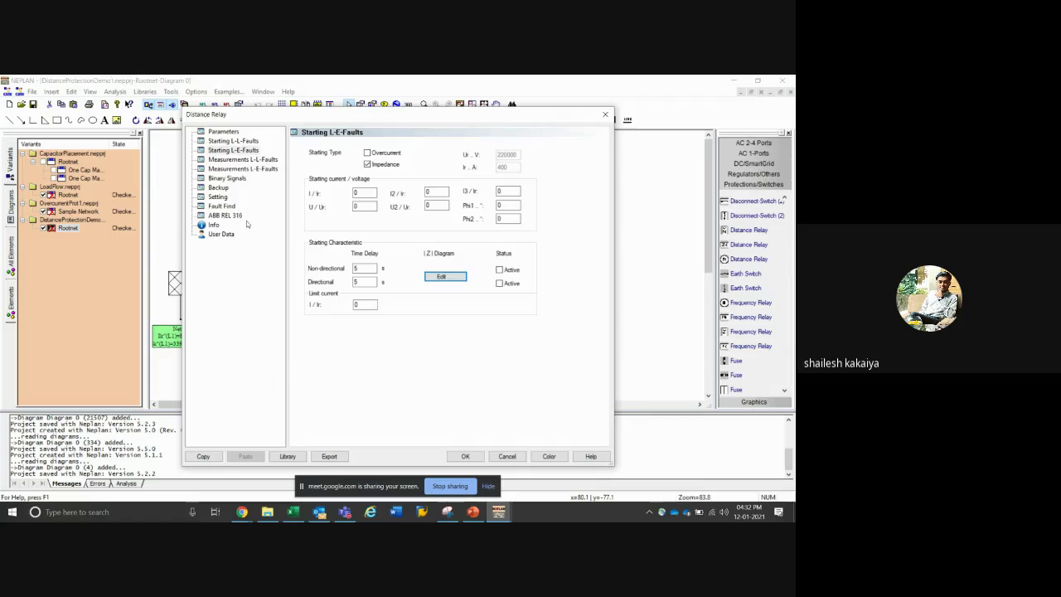
Activate Zone 1, Zone 1 ext, Zone 2, Zone 3 and Zone 4 in the relay's L-L fault measurements
left_click(225, 162)
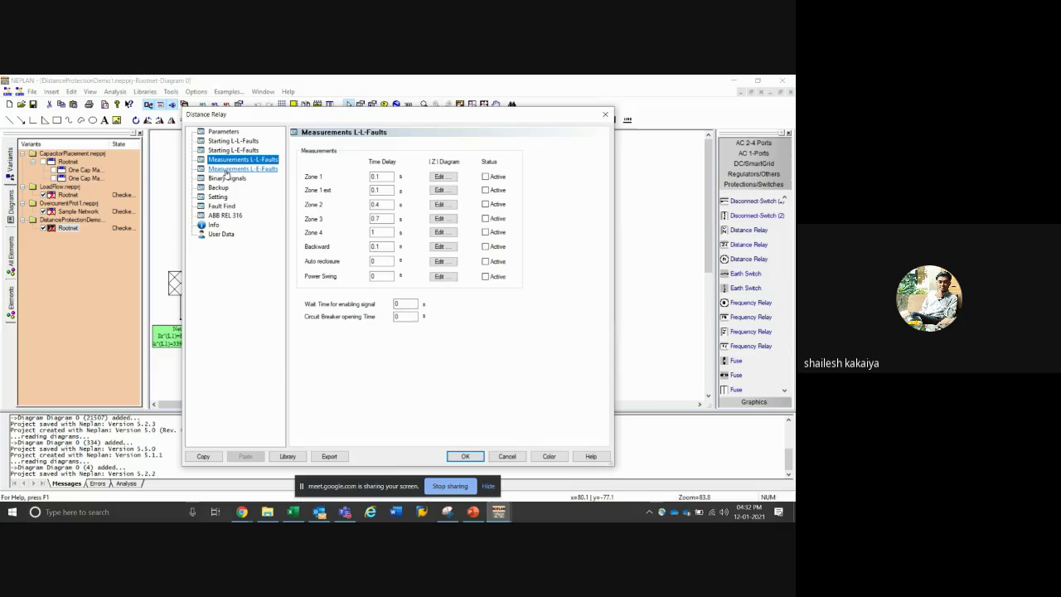
left_click(486, 177)
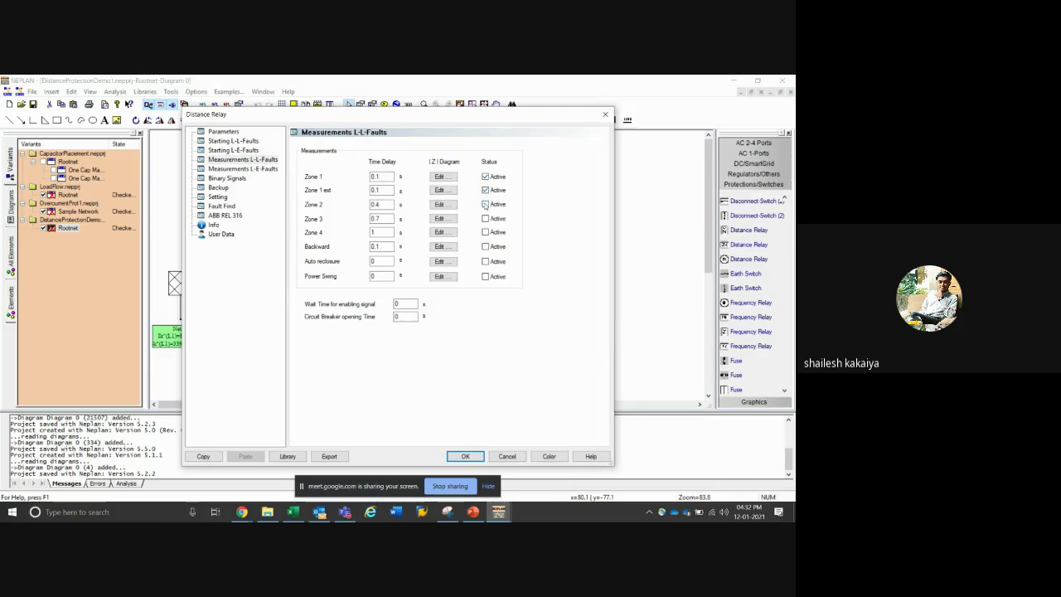
left_click(486, 219)
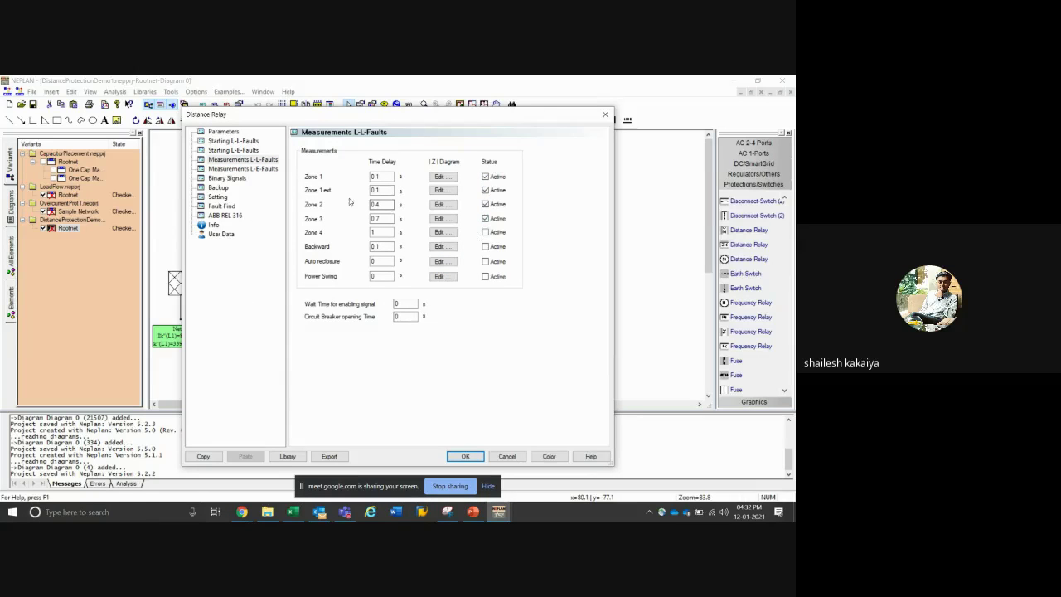
left_click(485, 233)
Try activating Zone 1 in the relay's calculated settings, dismiss them, and select the Diagramm 1 tripping schedule for setting
left_click(217, 197)
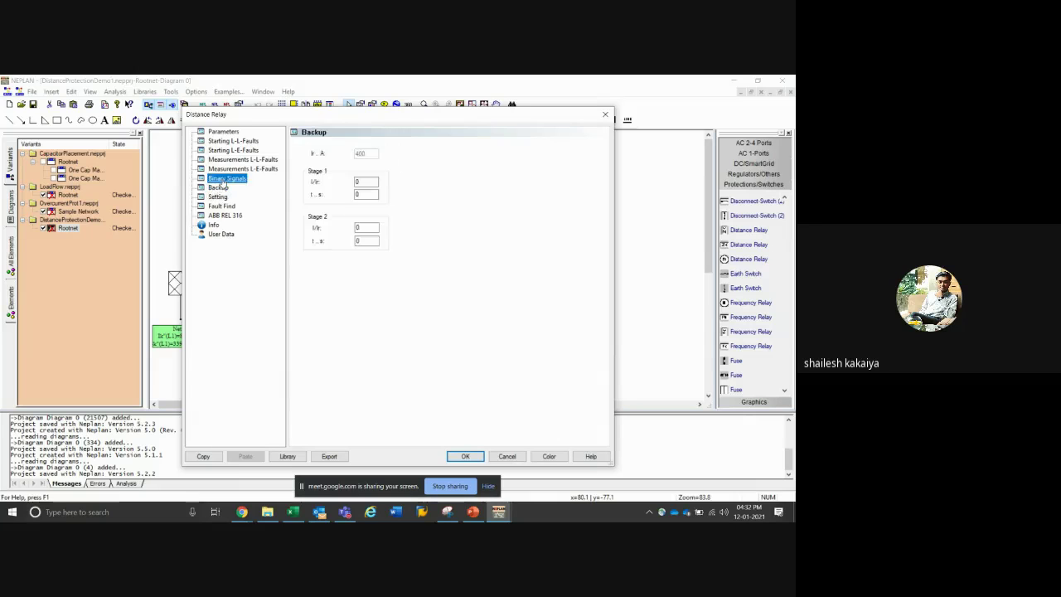
left_click(226, 178)
left_click(218, 197)
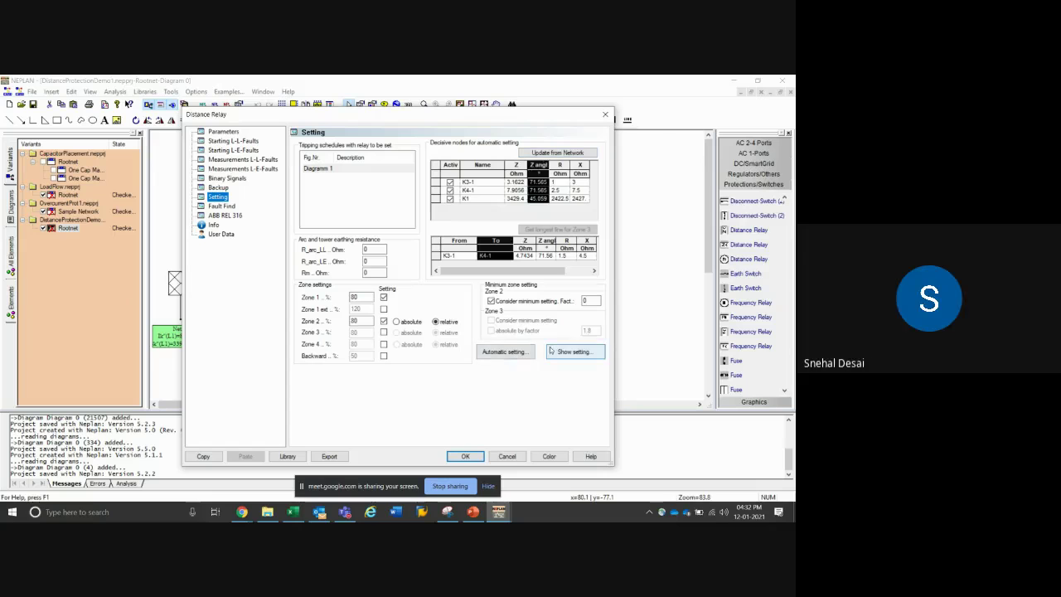
left_click(572, 351)
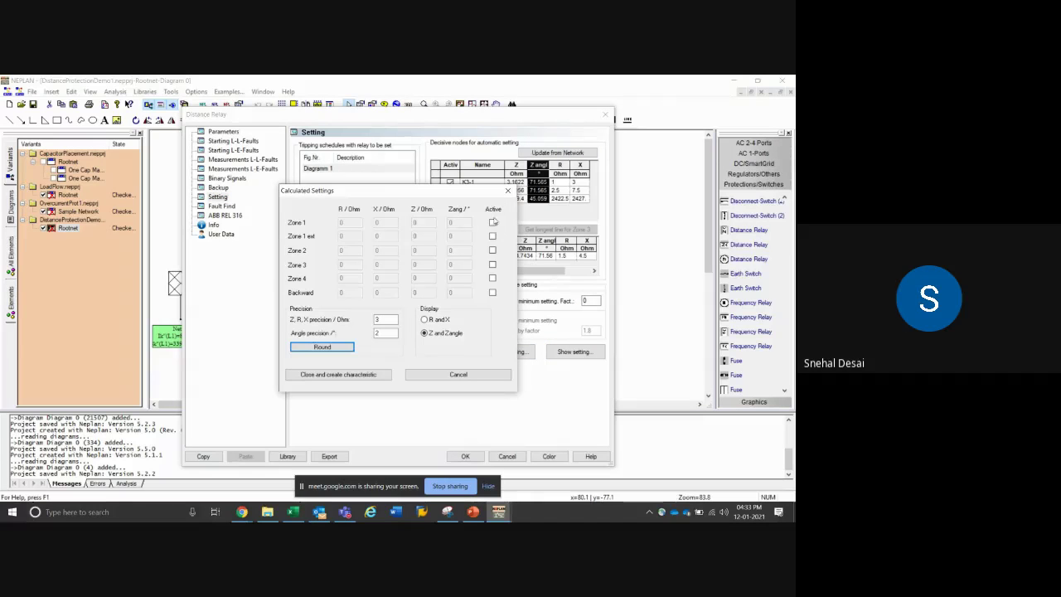
left_click(493, 222)
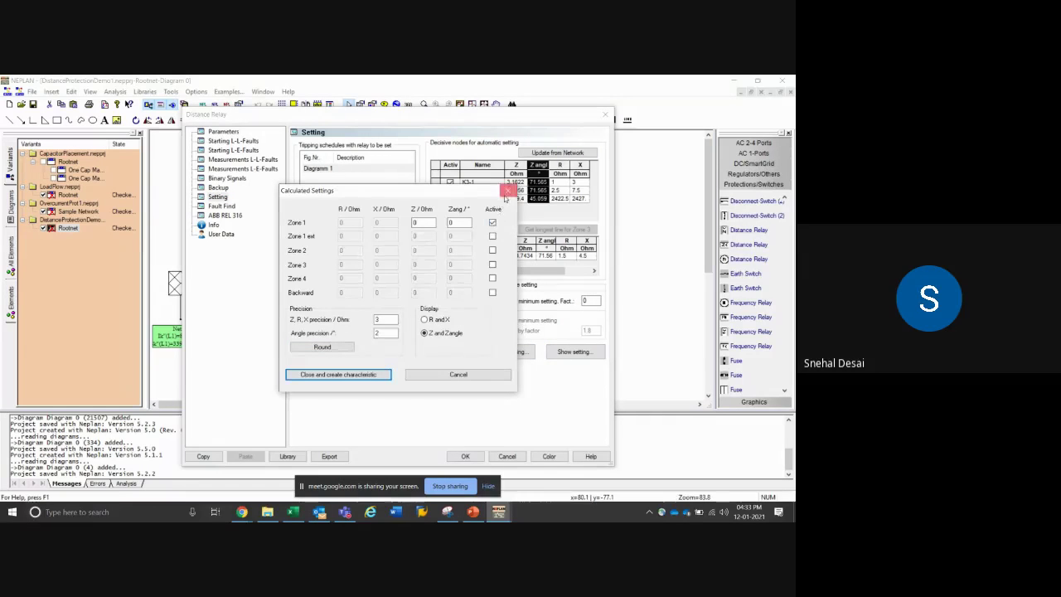
left_click(505, 191)
left_click(322, 169)
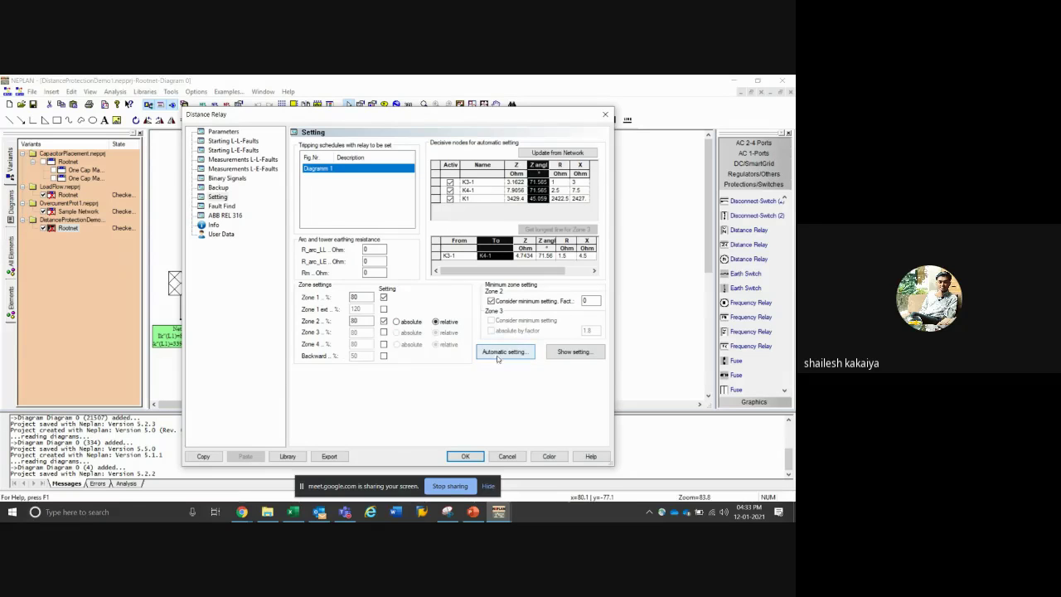
Review the distance relay's fault find, ABB REL 316, user data, info, general parameters and L-L fault starting settings
left_click(221, 205)
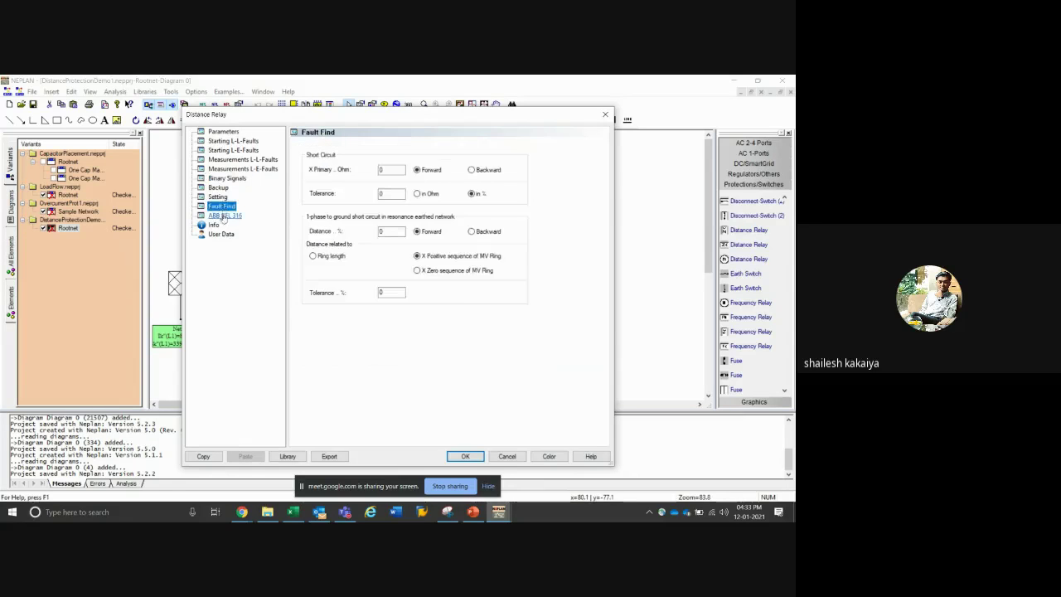
left_click(225, 214)
left_click(217, 234)
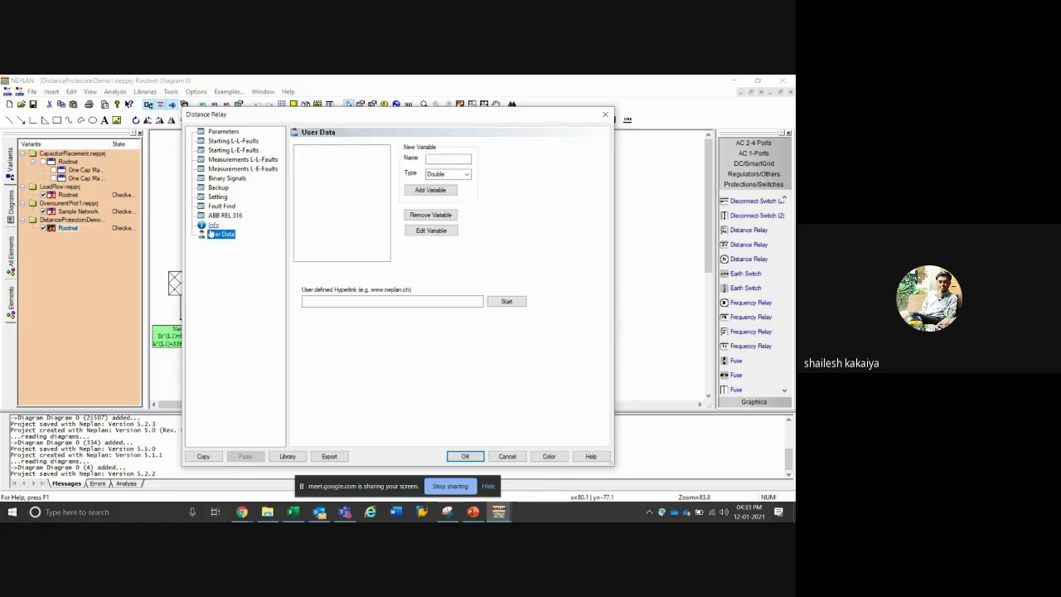
left_click(211, 225)
left_click(209, 132)
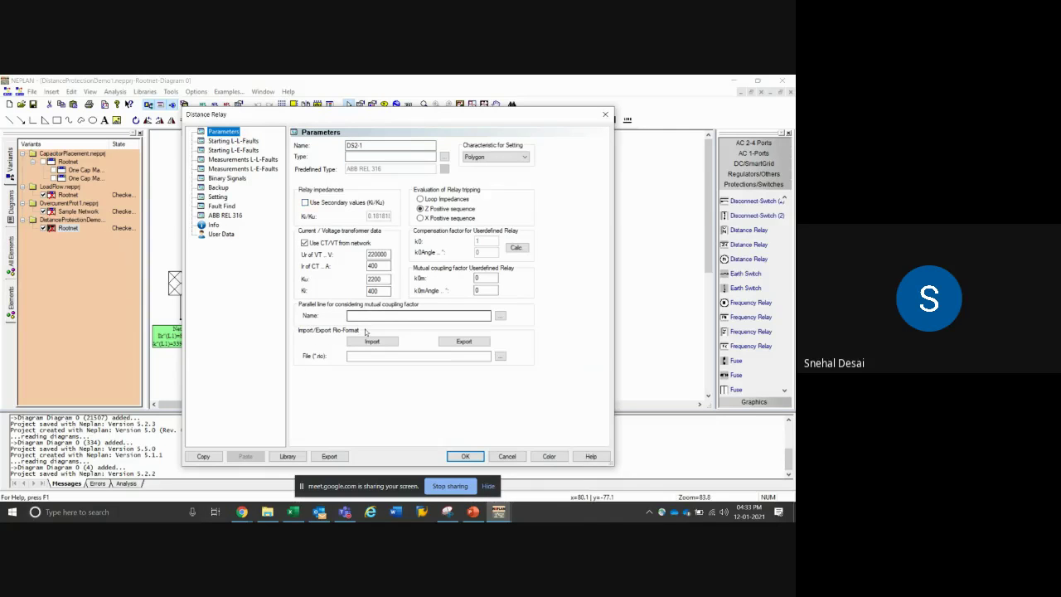
left_click(228, 141)
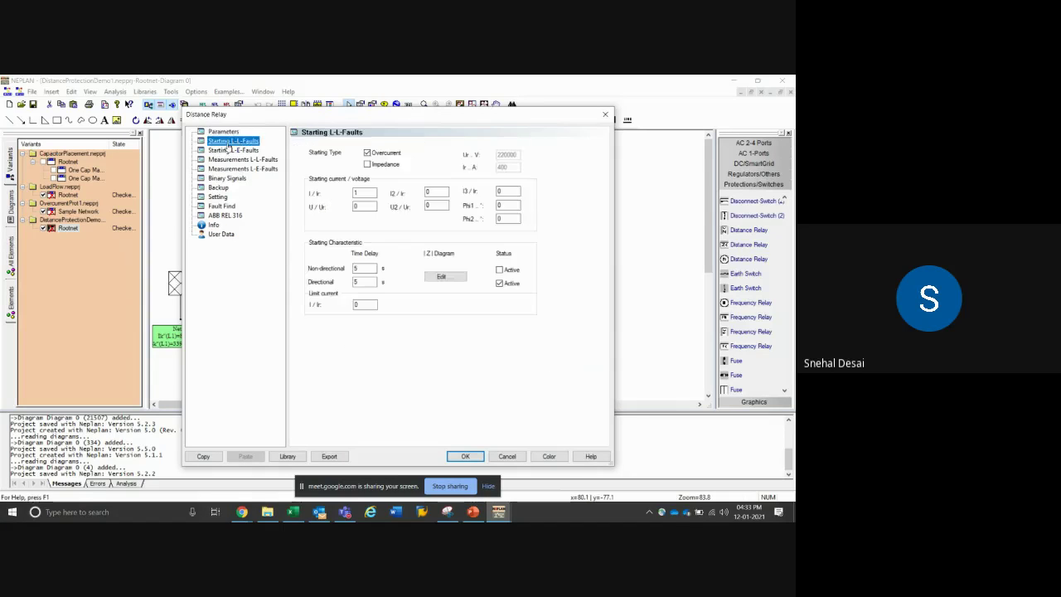
Try Circle as the relay's characteristic for setting, and restore Polygon
left_click(222, 132)
left_click(510, 158)
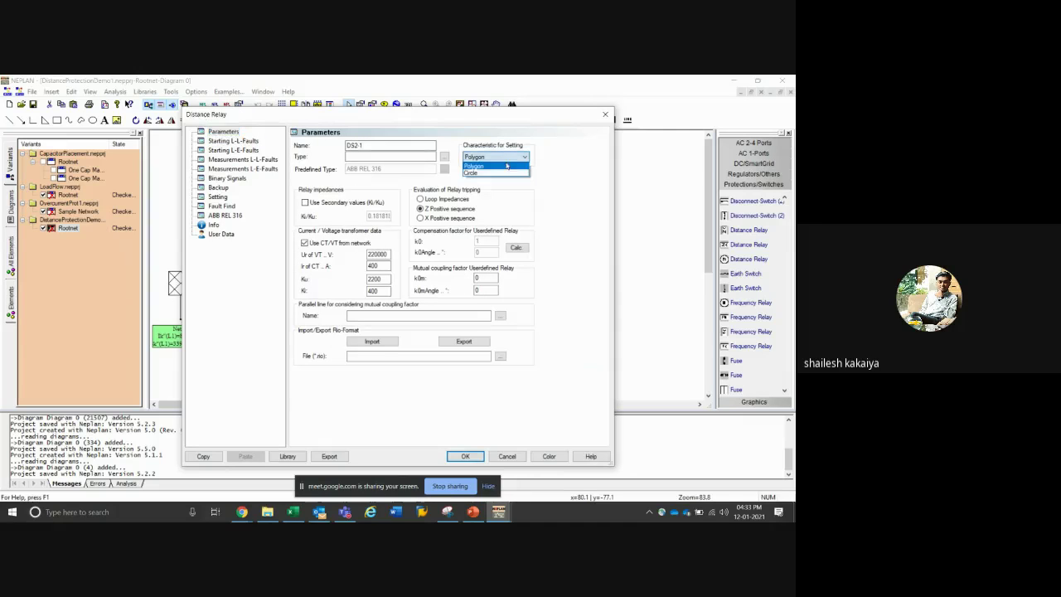
left_click(497, 173)
left_click(493, 156)
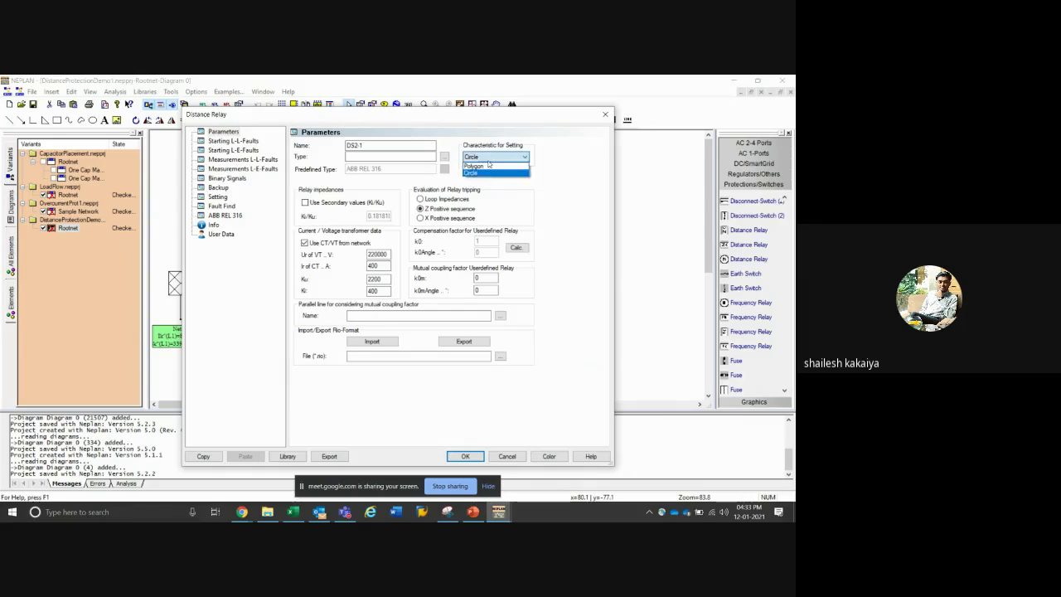
left_click(488, 167)
Try the Forward direction for the nondirectional pickup zone in the L-L fault starting impedance characteristics
left_click(229, 143)
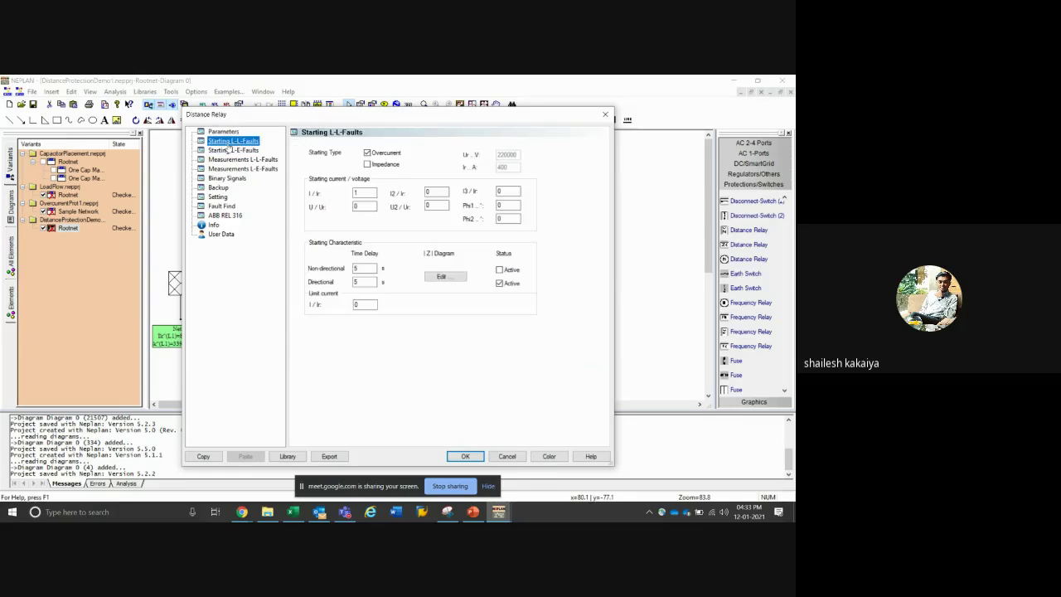
left_click(435, 276)
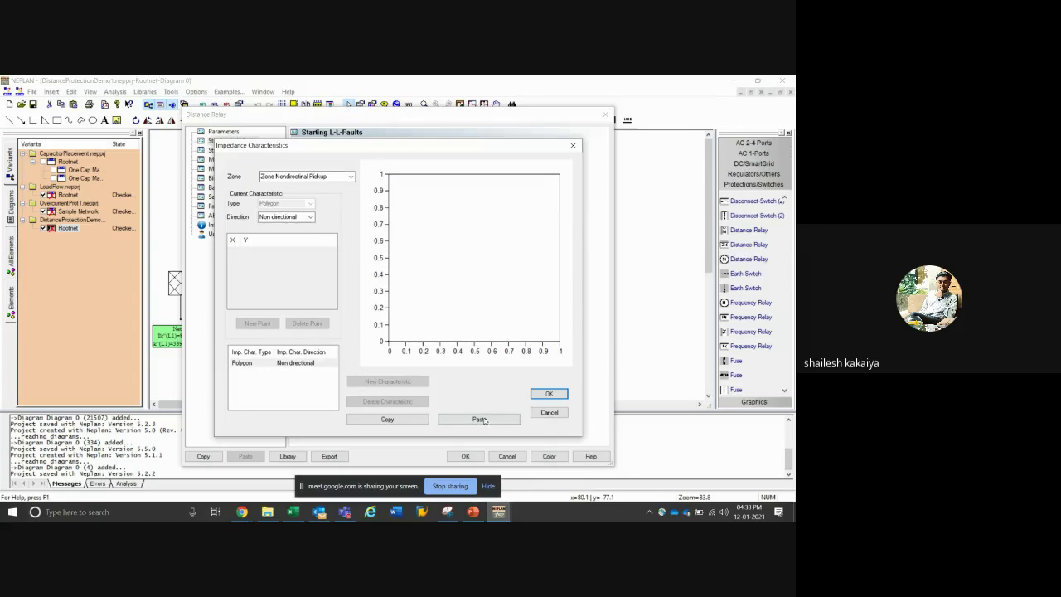
left_click(548, 412)
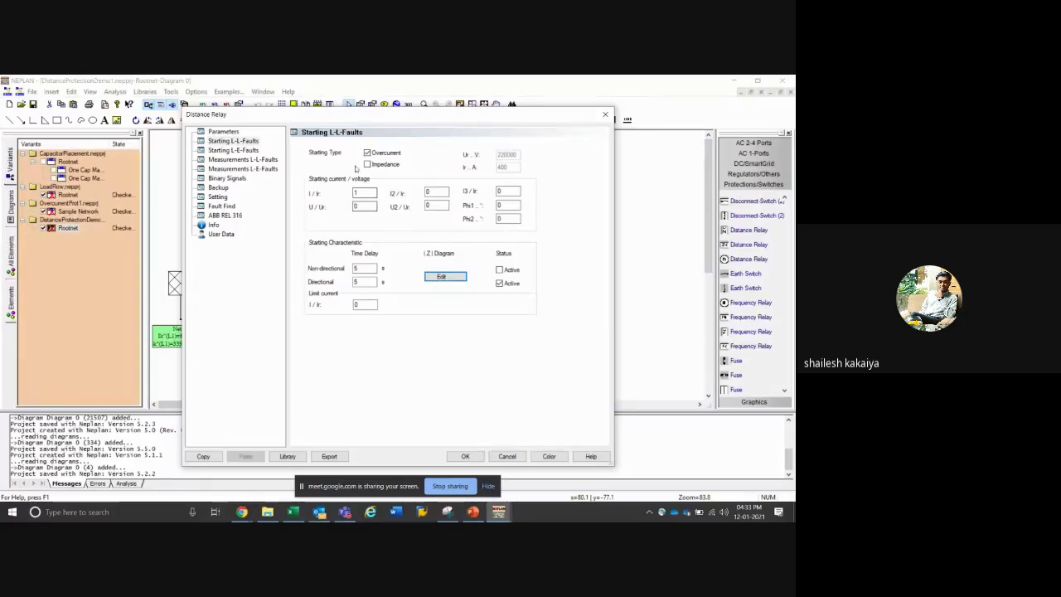
left_click(445, 276)
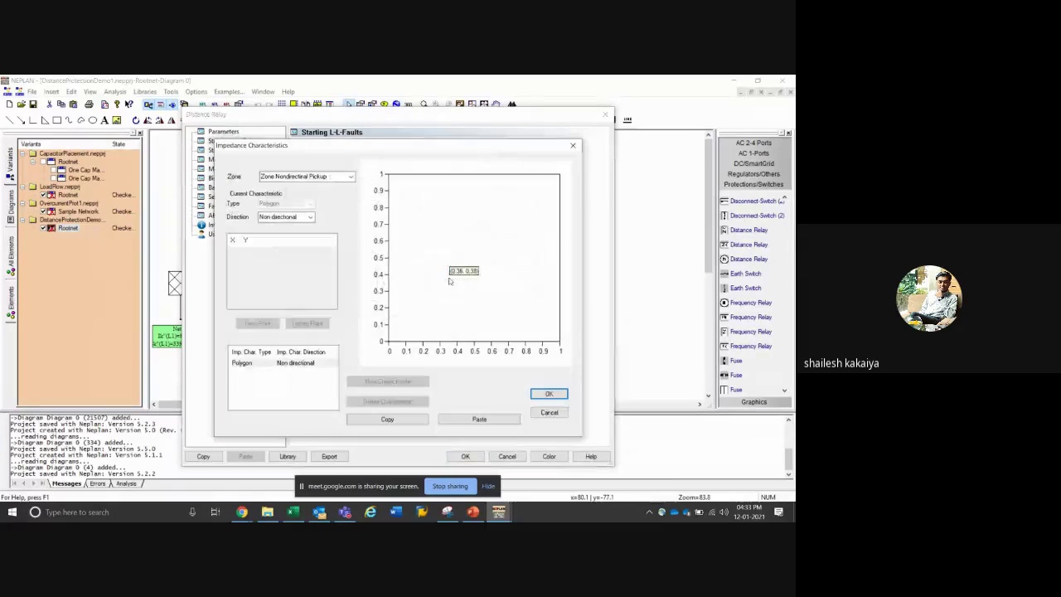
left_click(311, 217)
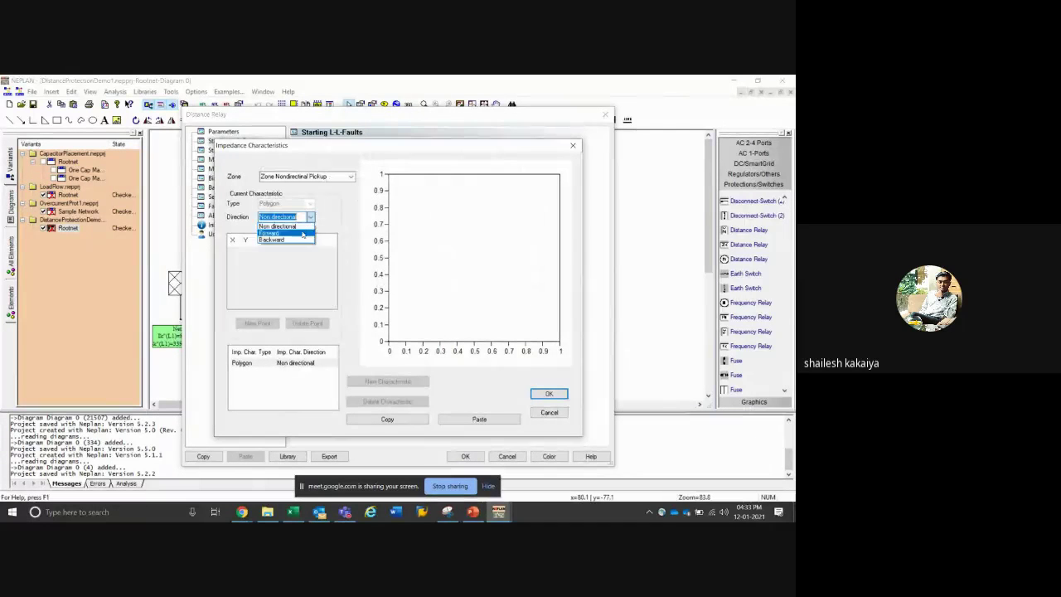
left_click(303, 239)
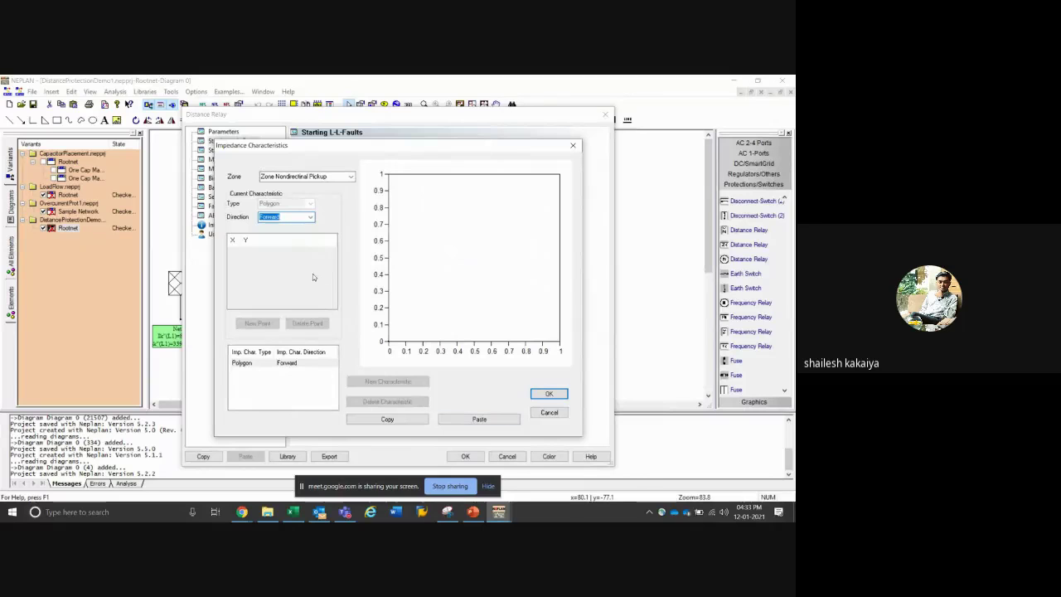
Examine the impedance characteristics for Zone 1, Zone PowerSwing and Zone Directional Pickup, and cancel the relay changes
left_click(350, 177)
left_click(307, 199)
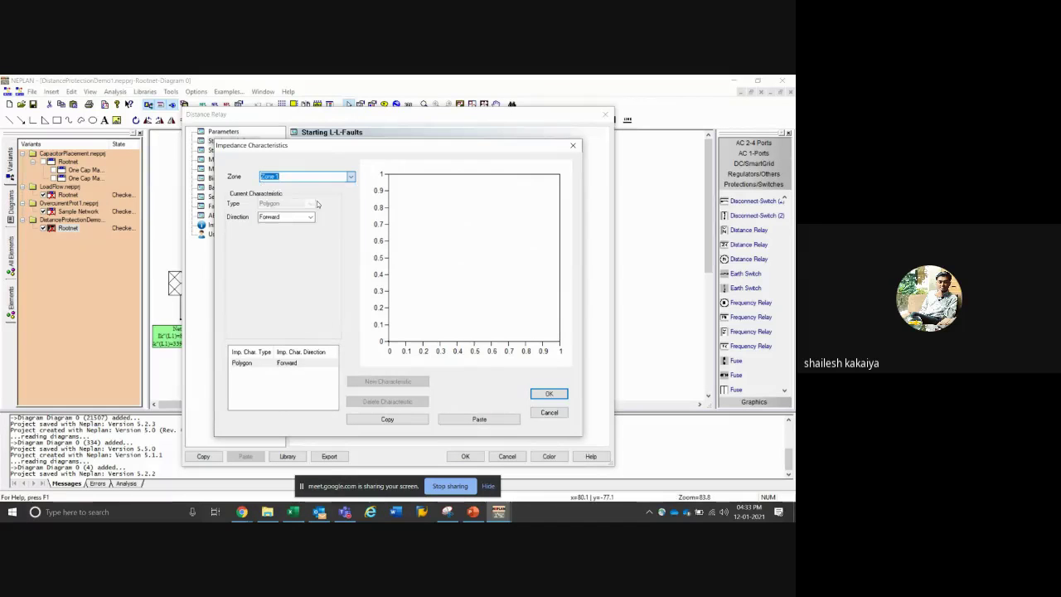
left_click(350, 177)
left_click(303, 247)
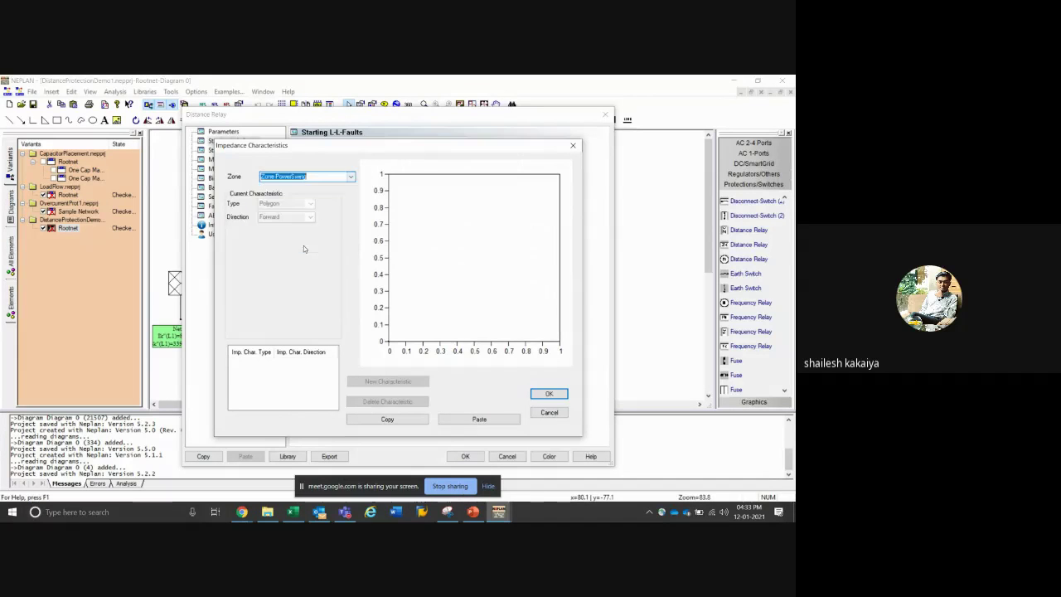
left_click(350, 177)
left_click(303, 204)
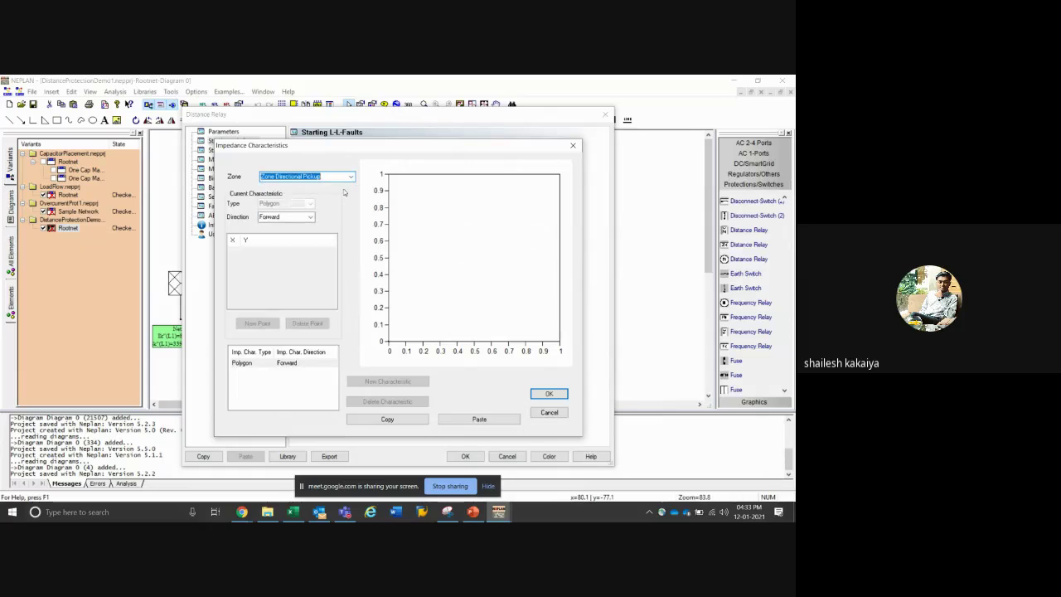
left_click(549, 412)
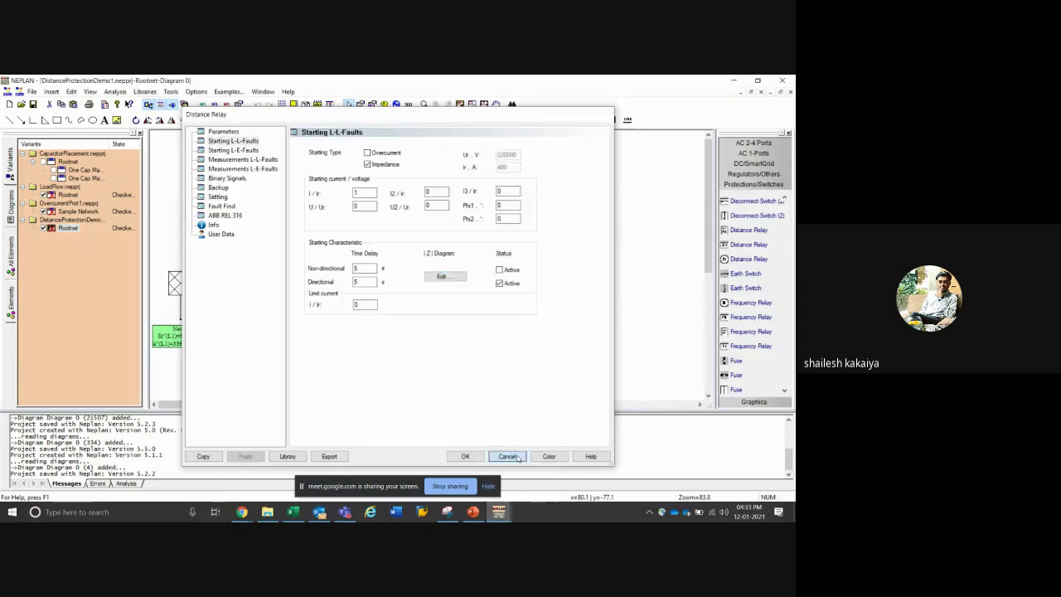
left_click(507, 456)
Run the short circuit calculation and open the data of distance relay DS-1 near node K1
left_click(455, 120)
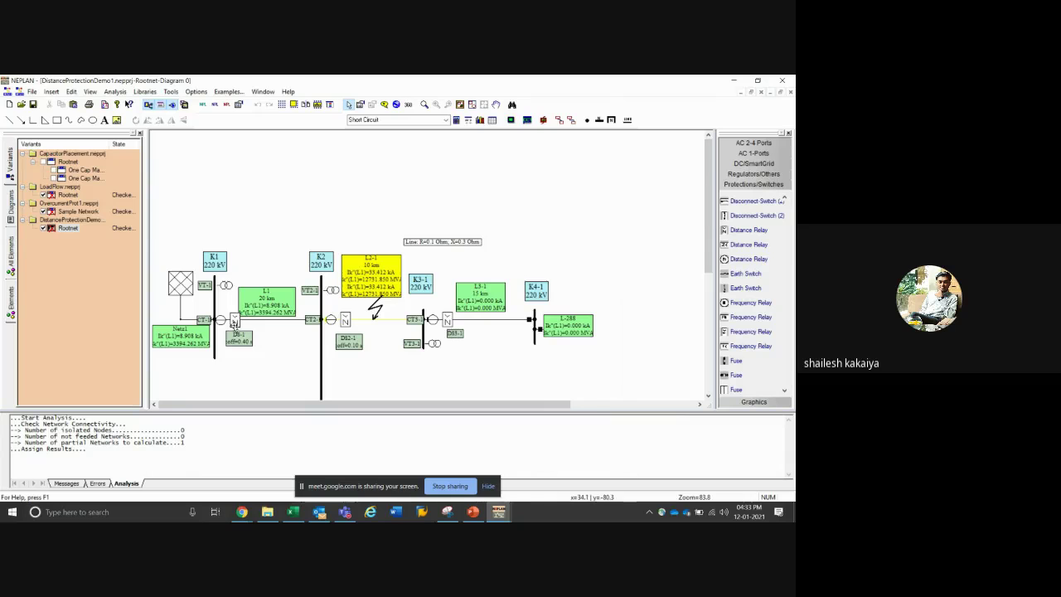
double_click(234, 325)
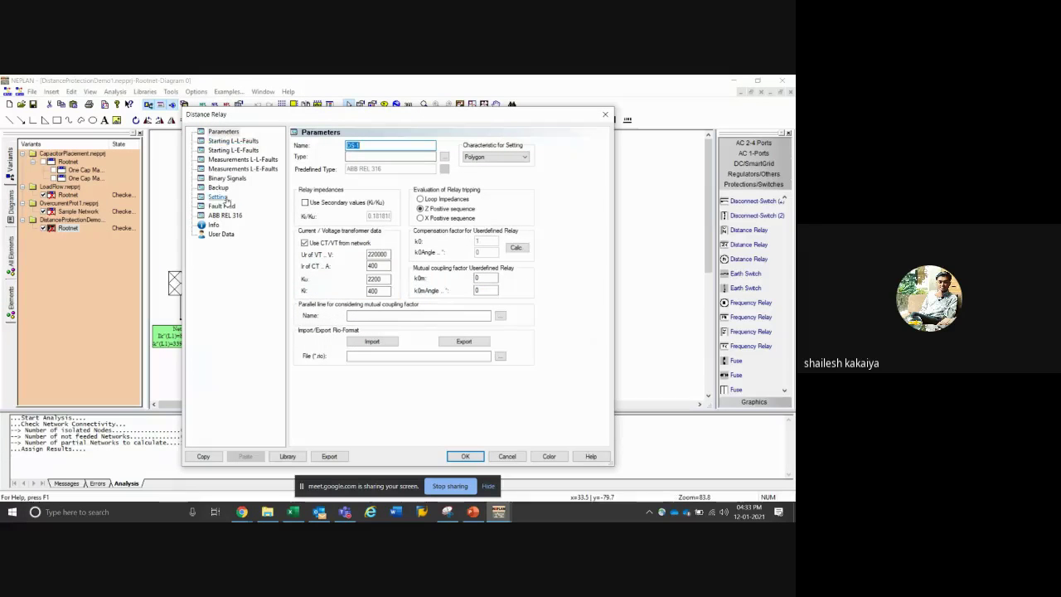
Review relay DS-1's settings and examine its impedance characteristics for L-E fault starting
left_click(221, 206)
left_click(218, 196)
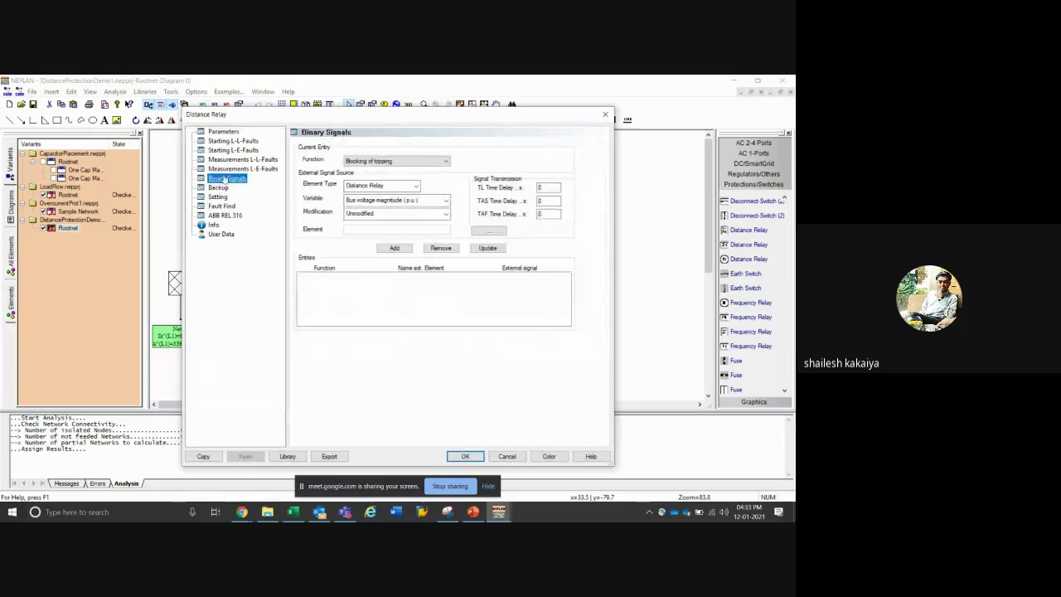
left_click(228, 168)
left_click(222, 151)
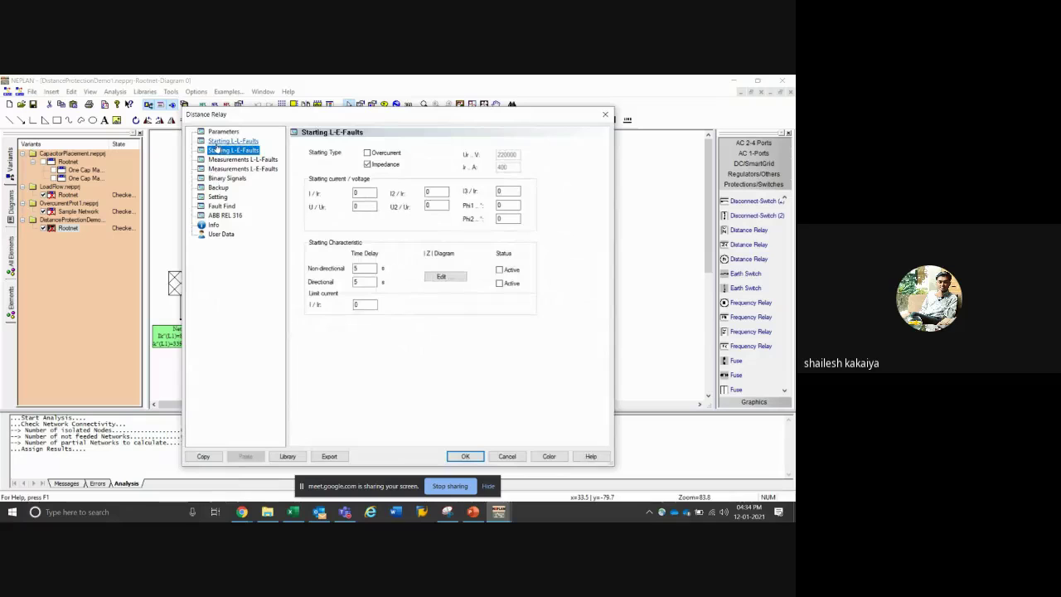
left_click(440, 276)
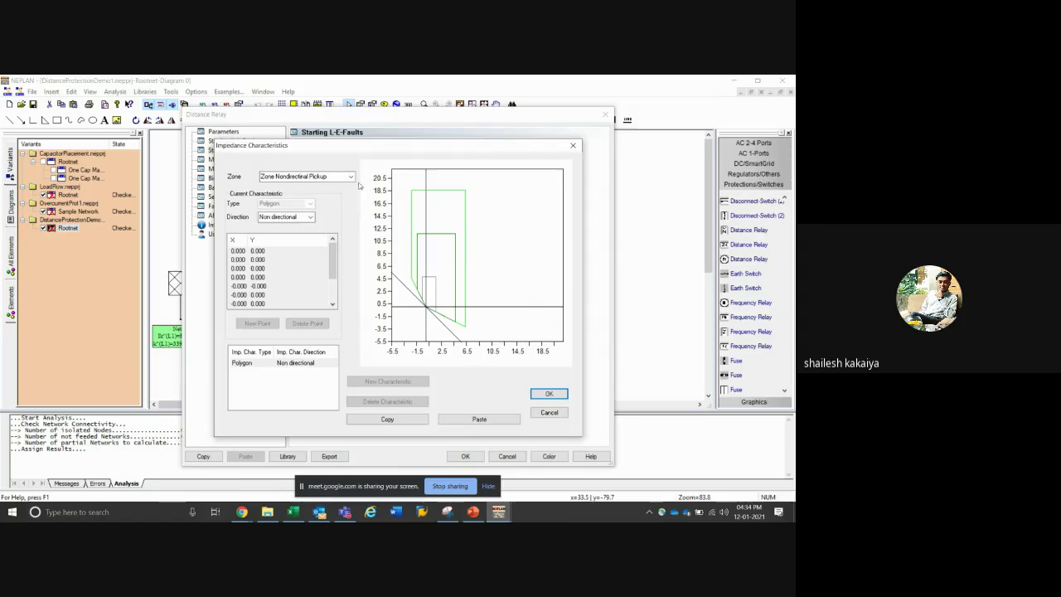
left_click(548, 412)
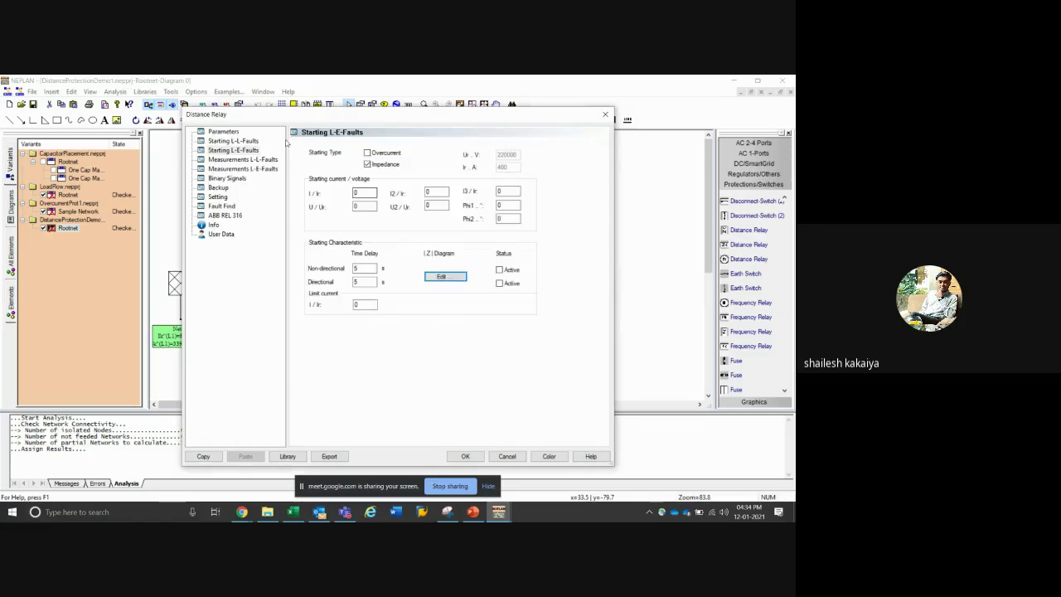
Set relay DS-1's characteristic for setting to Circle
left_click(222, 131)
left_click(497, 156)
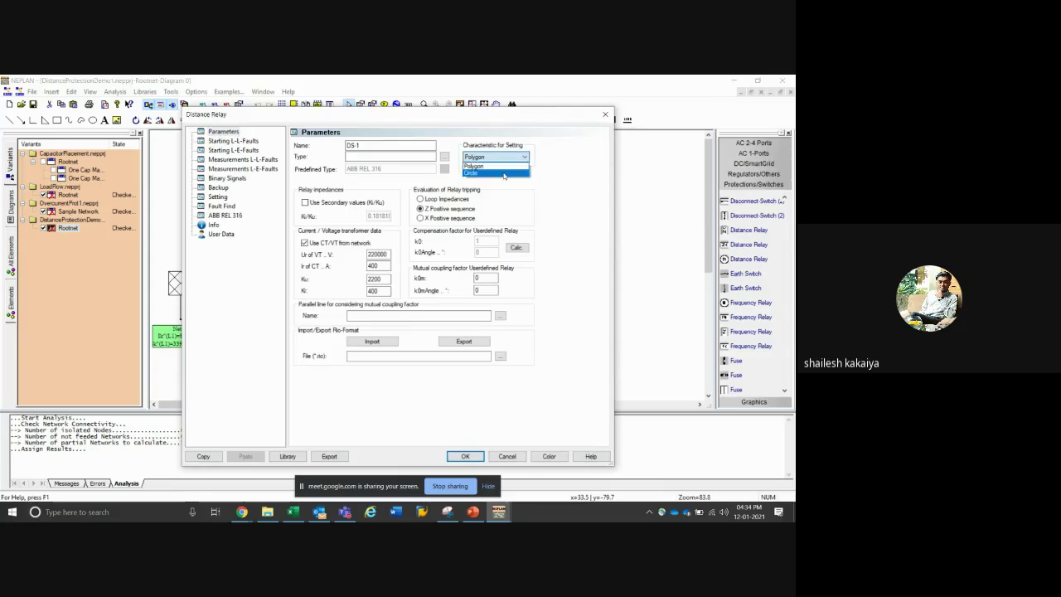
left_click(501, 176)
Review relay DS-1's backup, binary signals, L-E fault measurements and zone settings, including the calculated settings
left_click(220, 187)
left_click(230, 177)
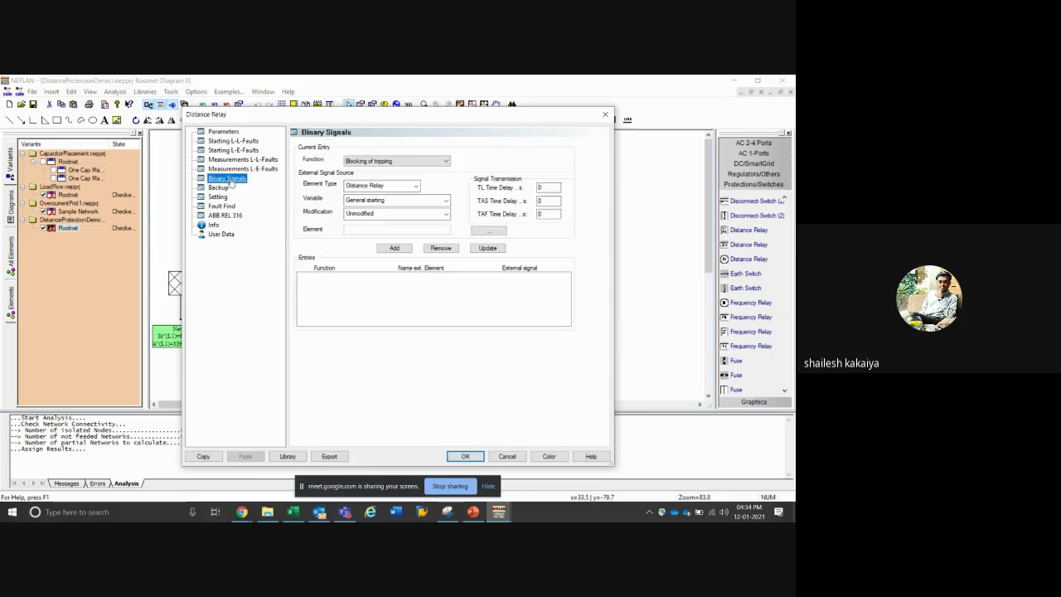
left_click(232, 169)
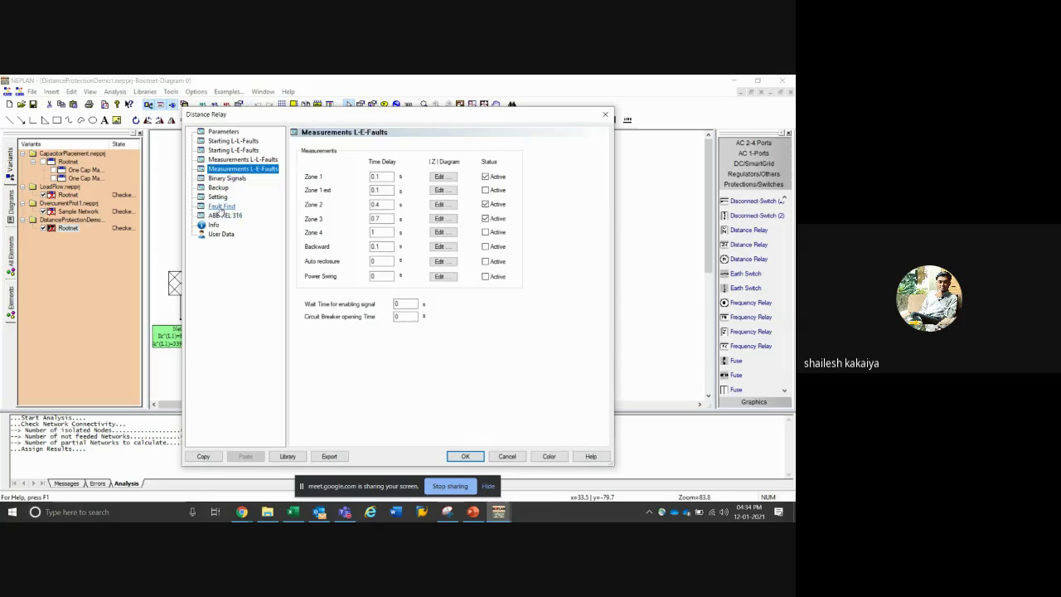
left_click(218, 197)
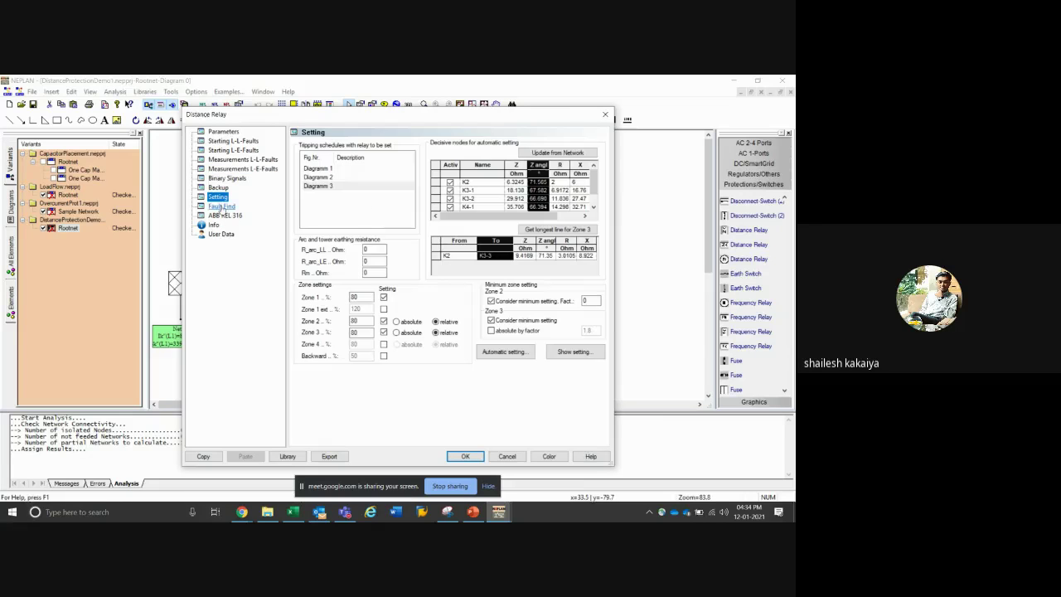
left_click(571, 354)
left_click(508, 191)
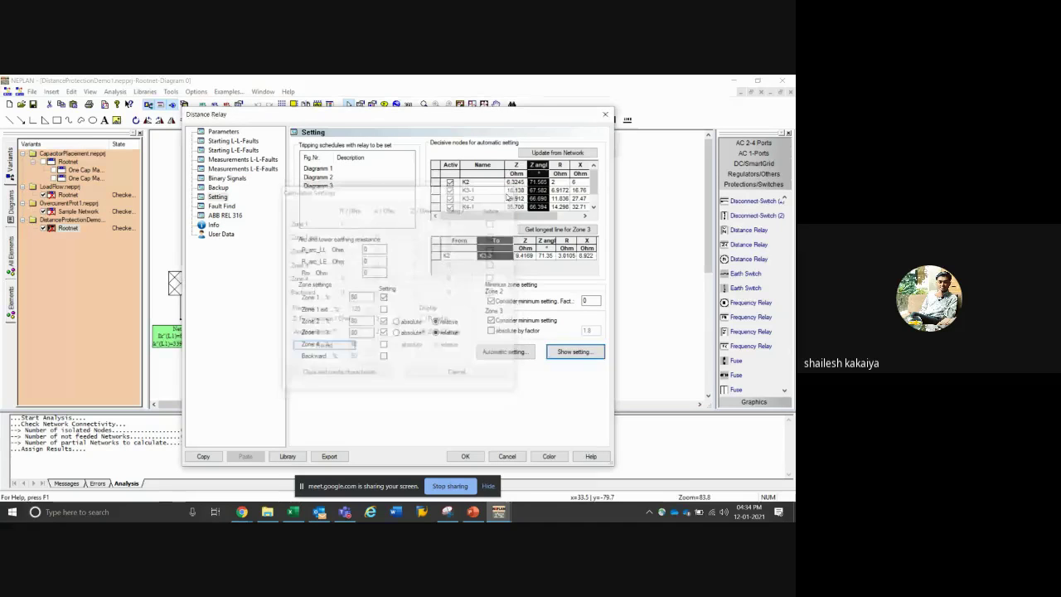
Examine relay DS-1's impedance characteristics for L-L fault starting and dismiss them
left_click(222, 142)
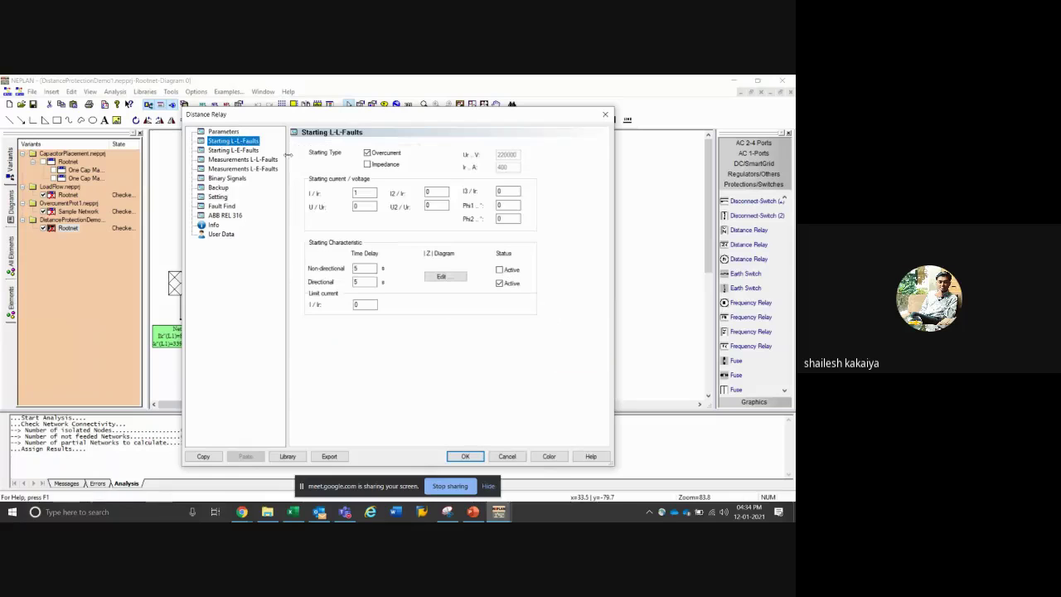
left_click(445, 276)
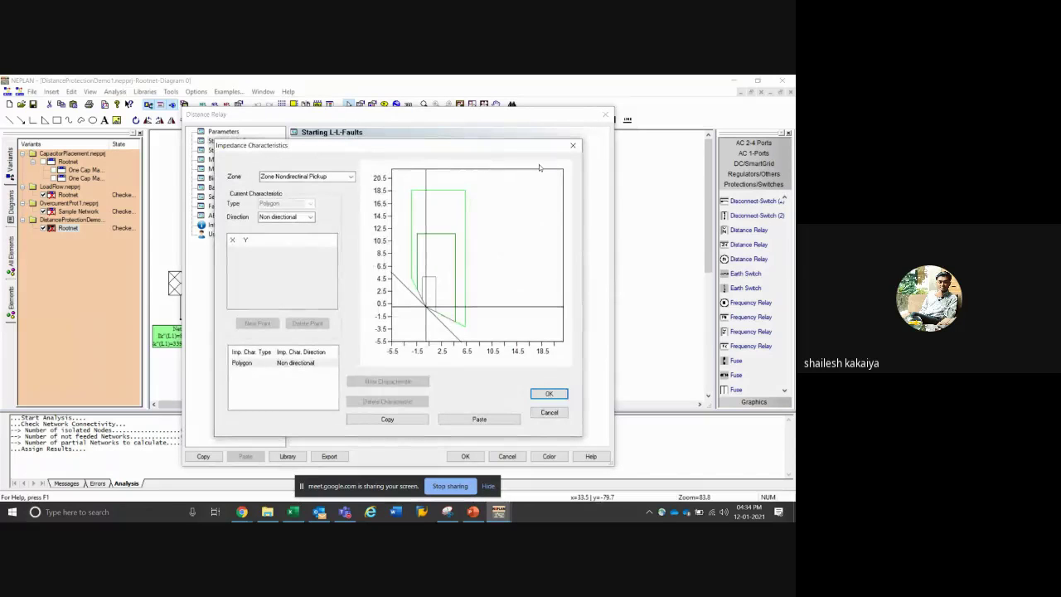
left_click(572, 145)
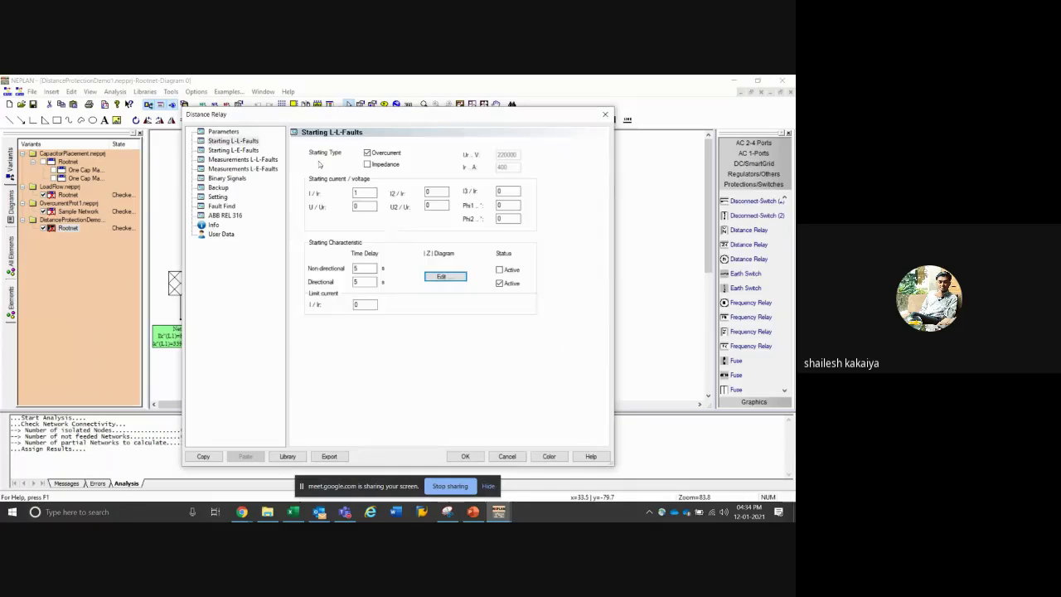
Set relay DS-1's L-L fault starting type to Impedance and activate the non-directional starting characteristic
left_click(368, 165)
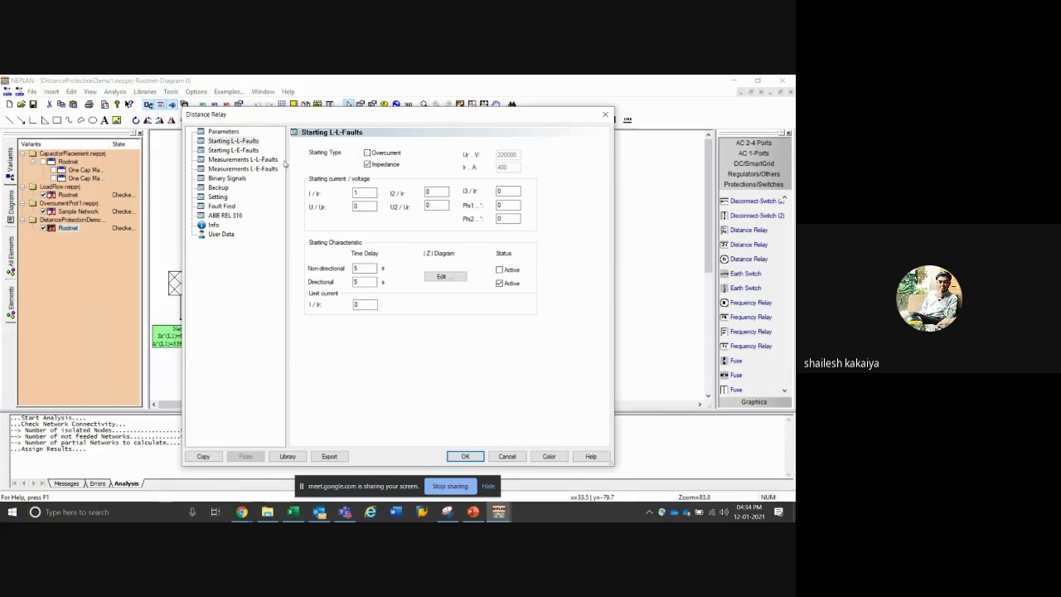
left_click(216, 133)
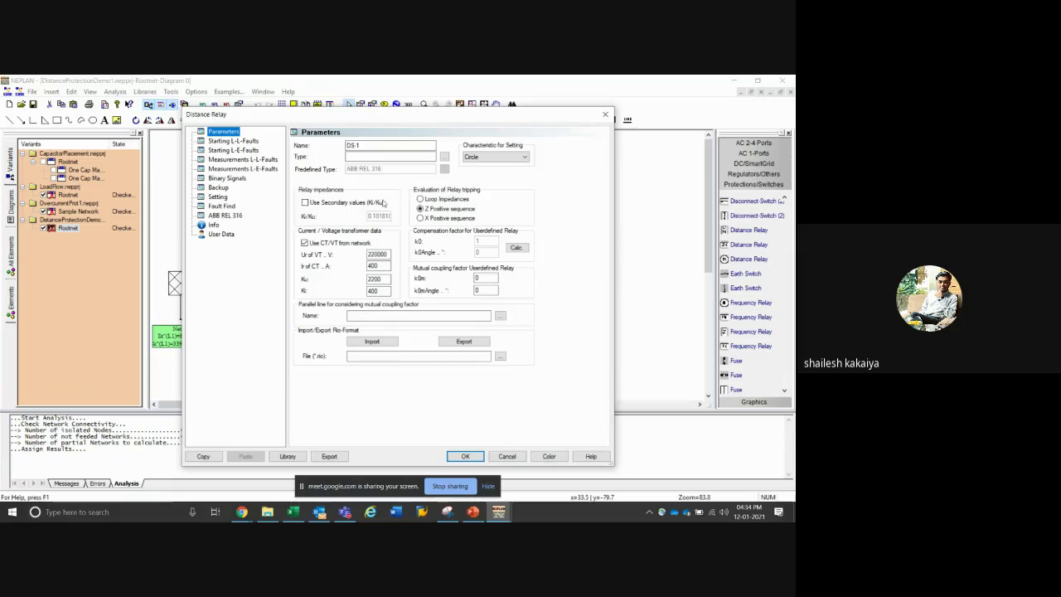
left_click(231, 141)
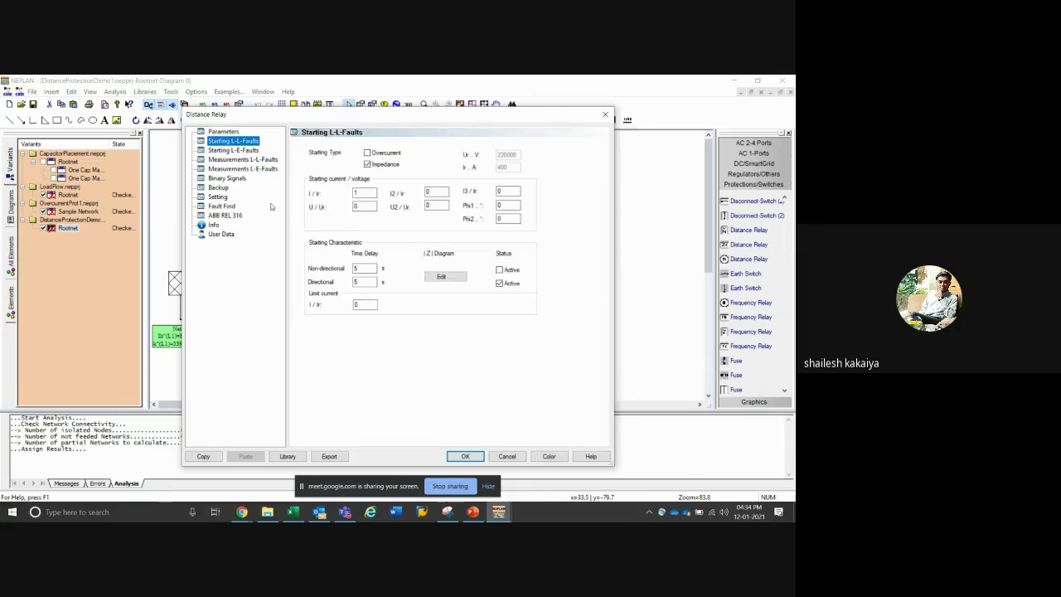
left_click(499, 269)
Try the Forward direction for the nondirectional pickup zone in relay DS-1's L-L fault impedance characteristics and discard the change
left_click(460, 280)
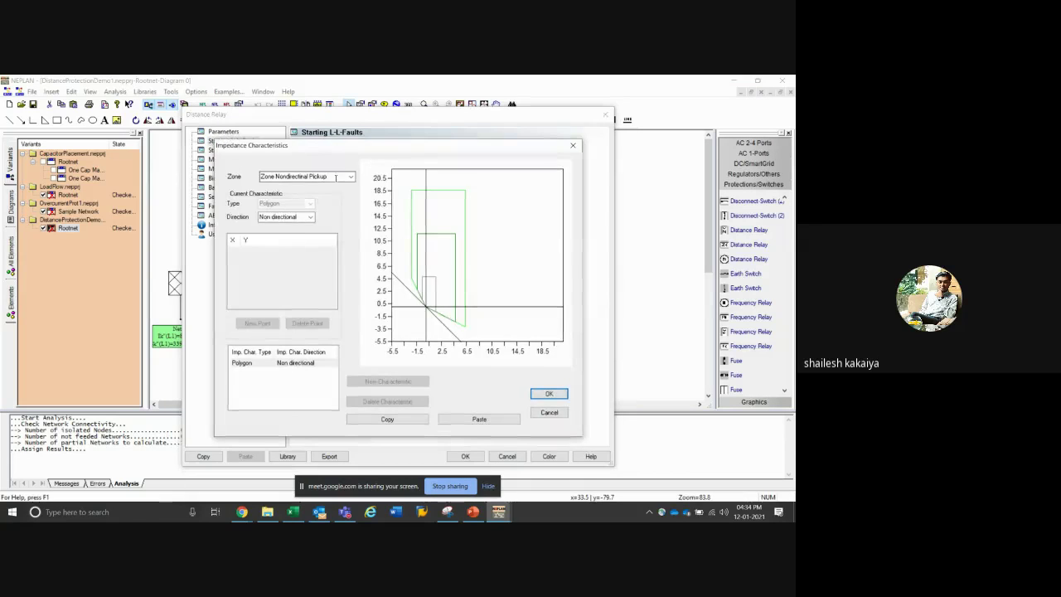
left_click(312, 216)
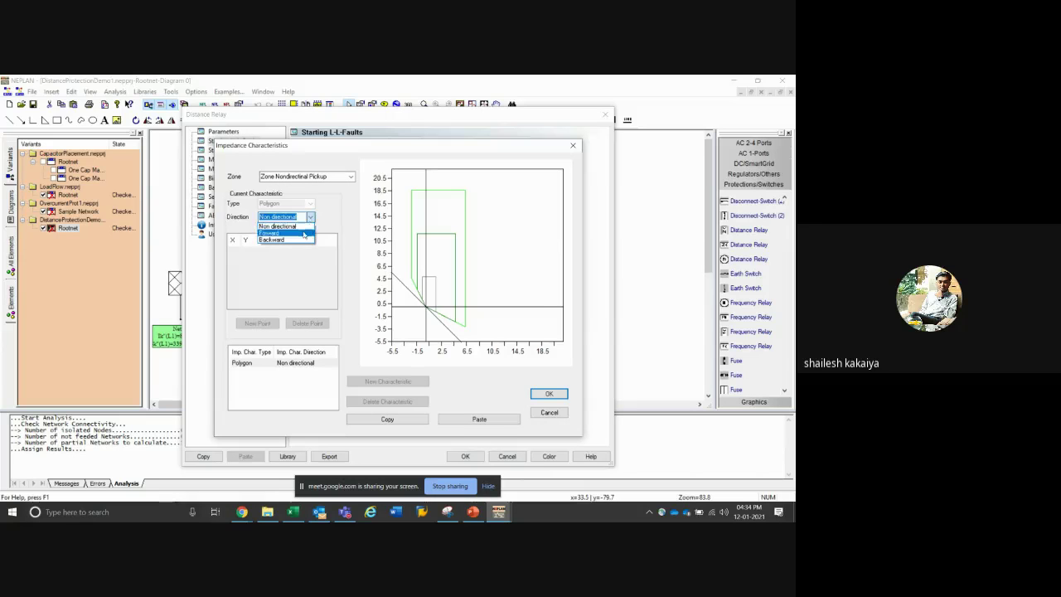
left_click(311, 226)
left_click(312, 217)
left_click(309, 233)
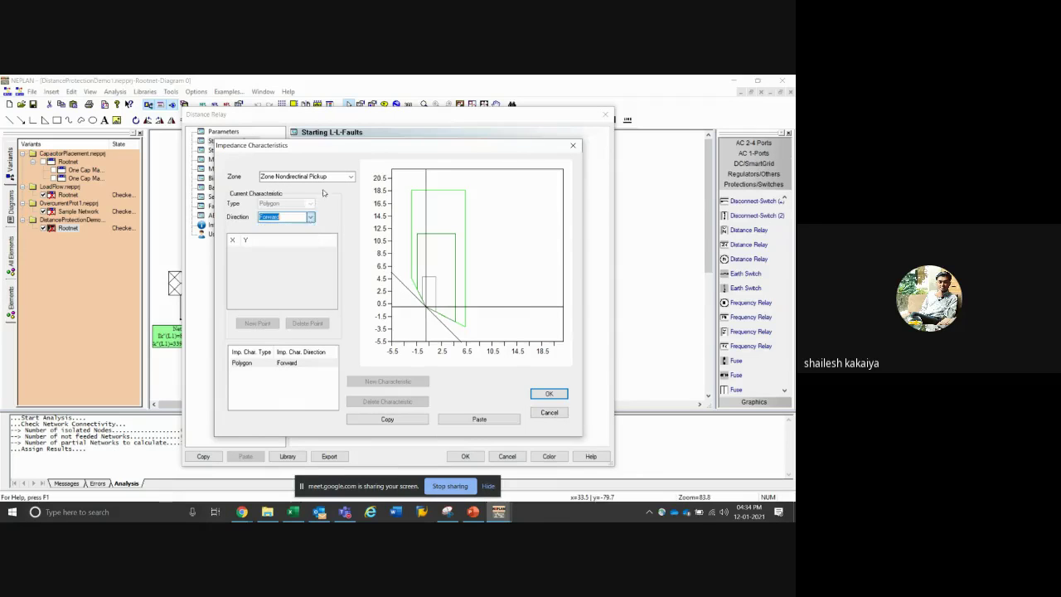
left_click(244, 364)
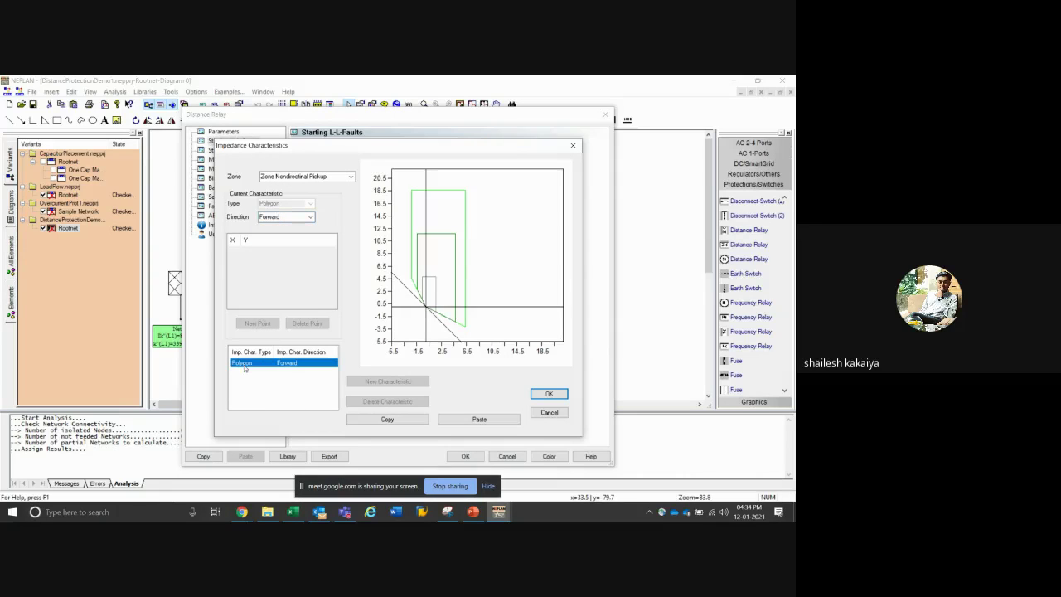
left_click(350, 176)
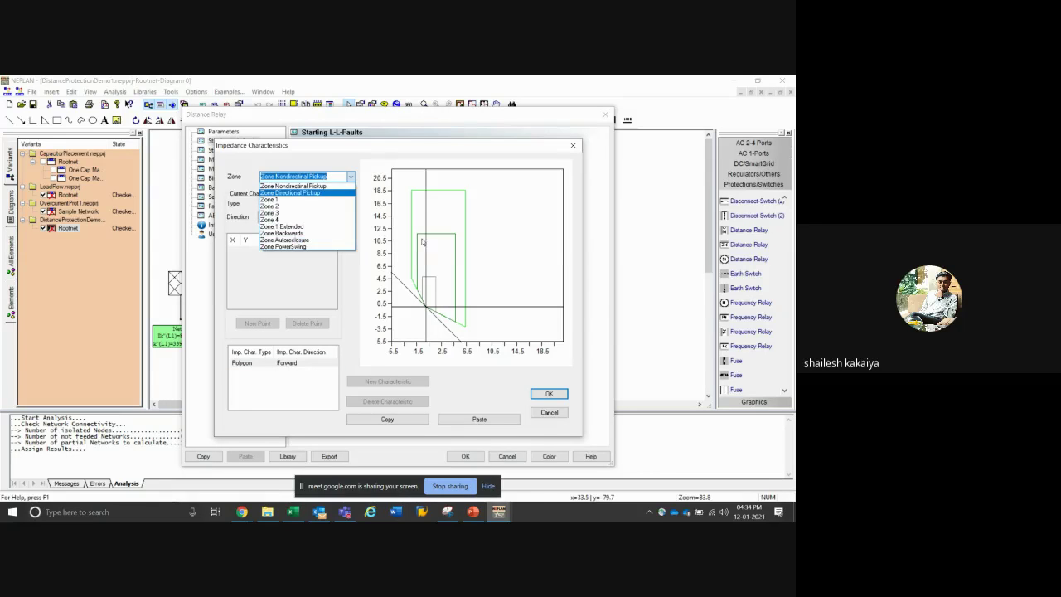
left_click(546, 416)
left_click(547, 412)
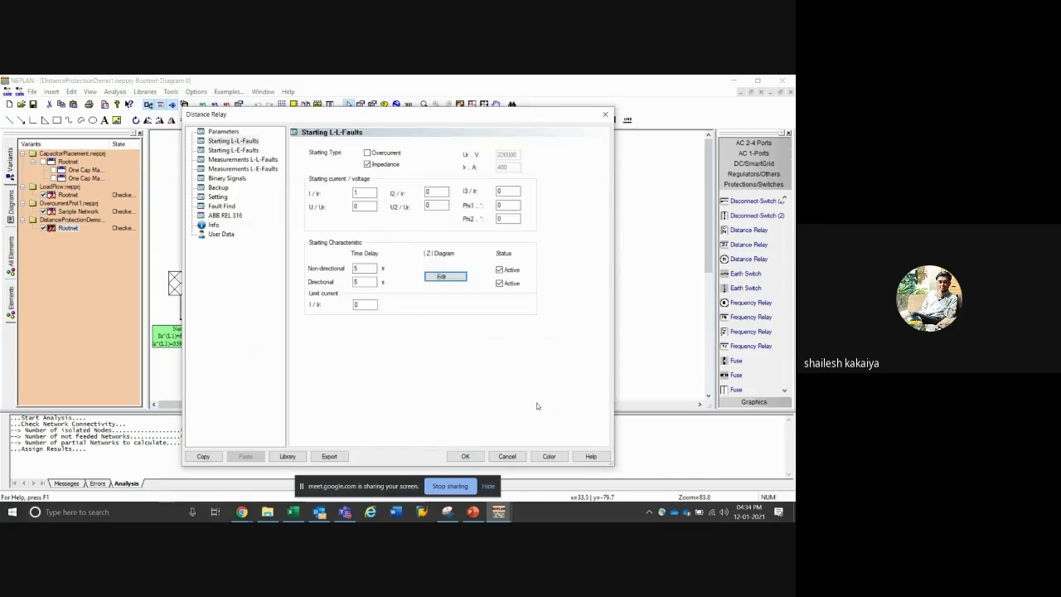
left_click(507, 457)
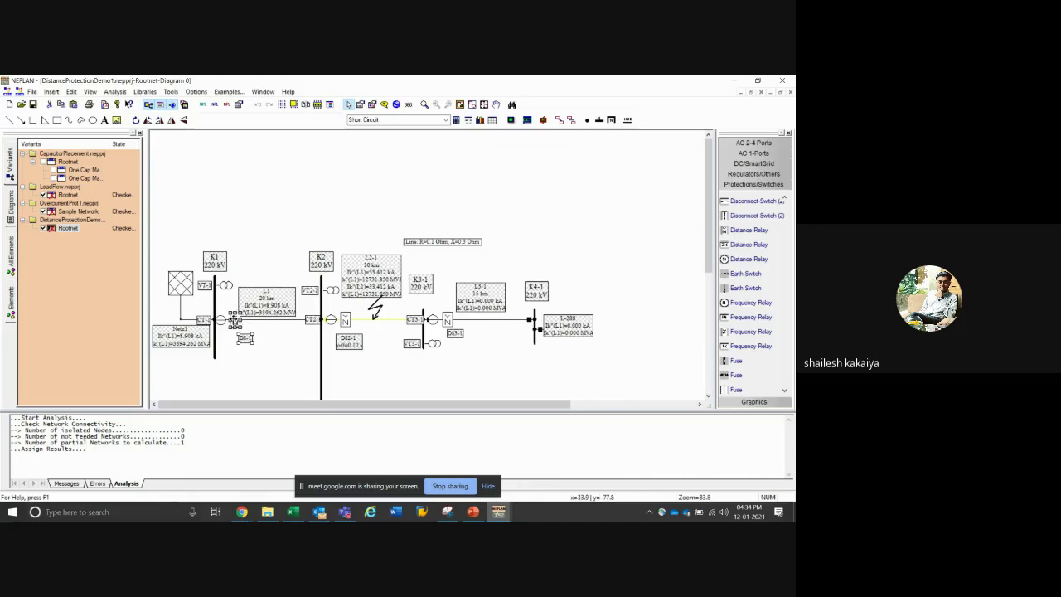
Confirm Circle as relay DS-1's characteristic for setting and run the short circuit calculation again
double_click(236, 319)
left_click(494, 156)
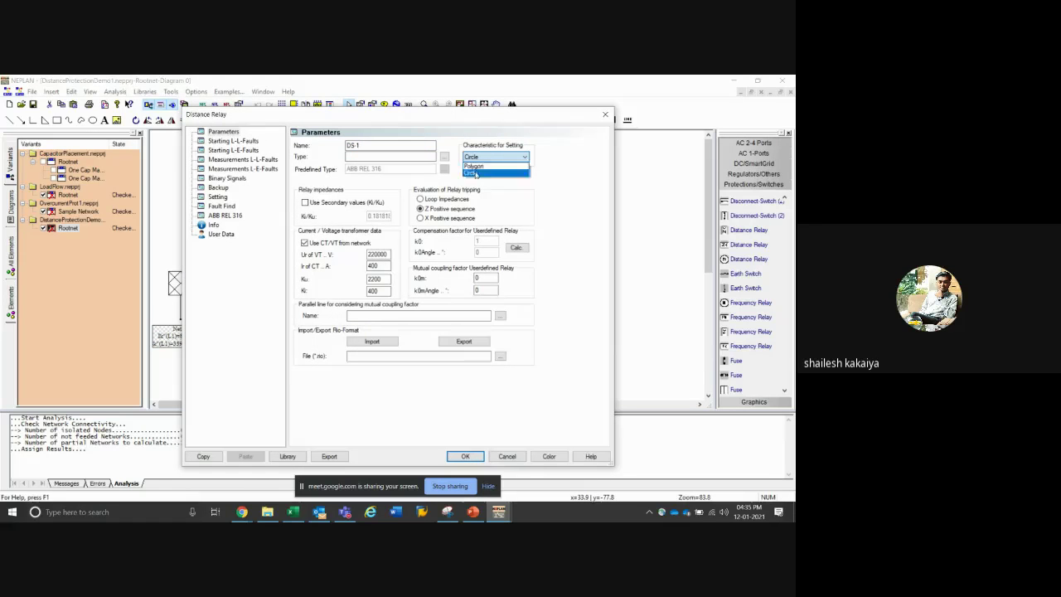
left_click(475, 173)
key("Return")
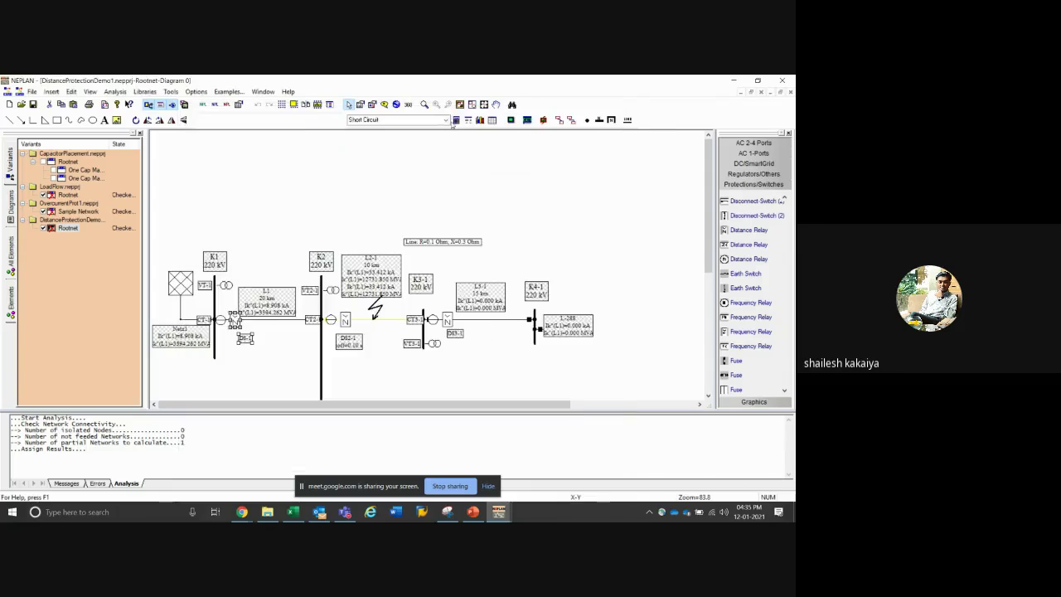
left_click(455, 120)
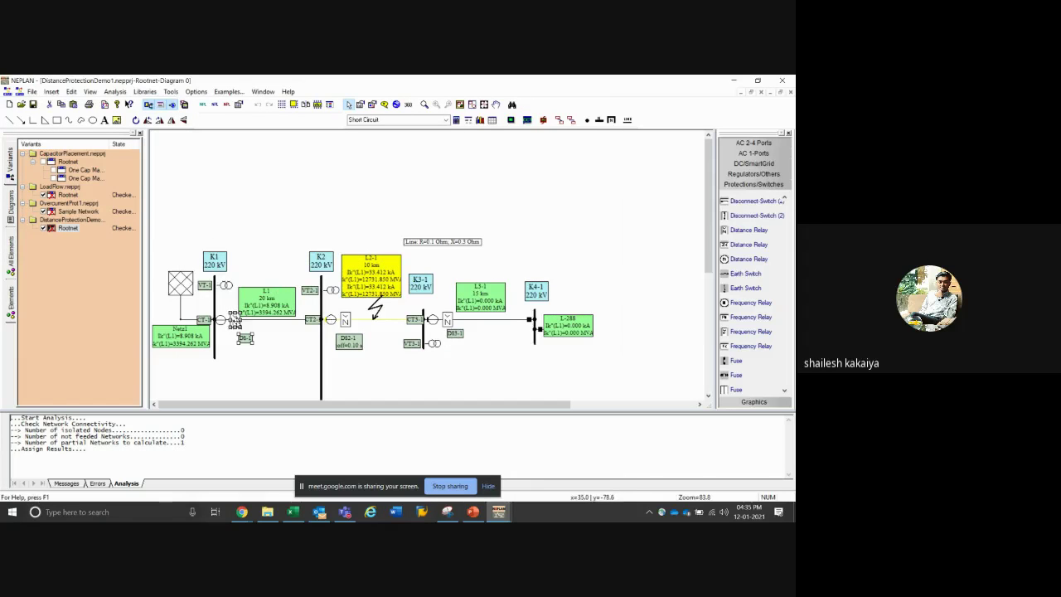
Examine relay DS-1's L-L fault impedance characteristics for the nondirectional pickup zone and Zone 1
double_click(236, 319)
left_click(233, 141)
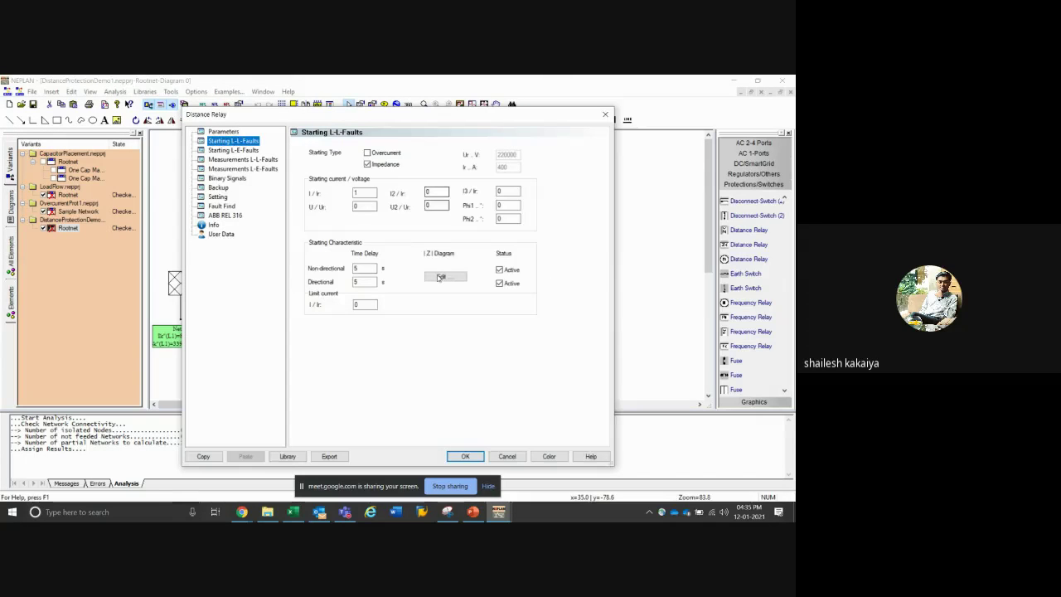
left_click(439, 277)
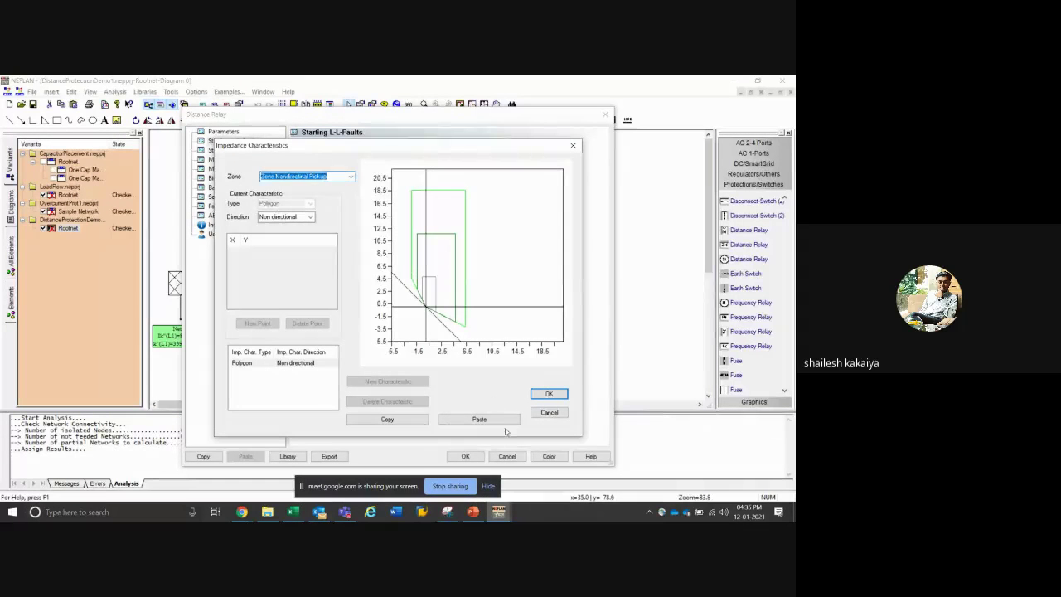
left_click(549, 412)
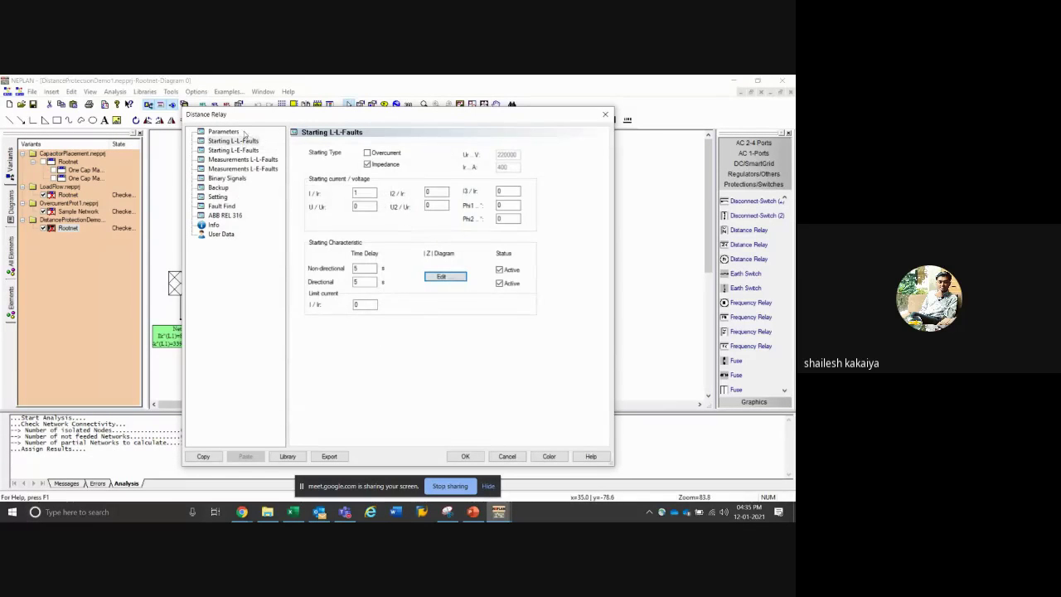
left_click(454, 279)
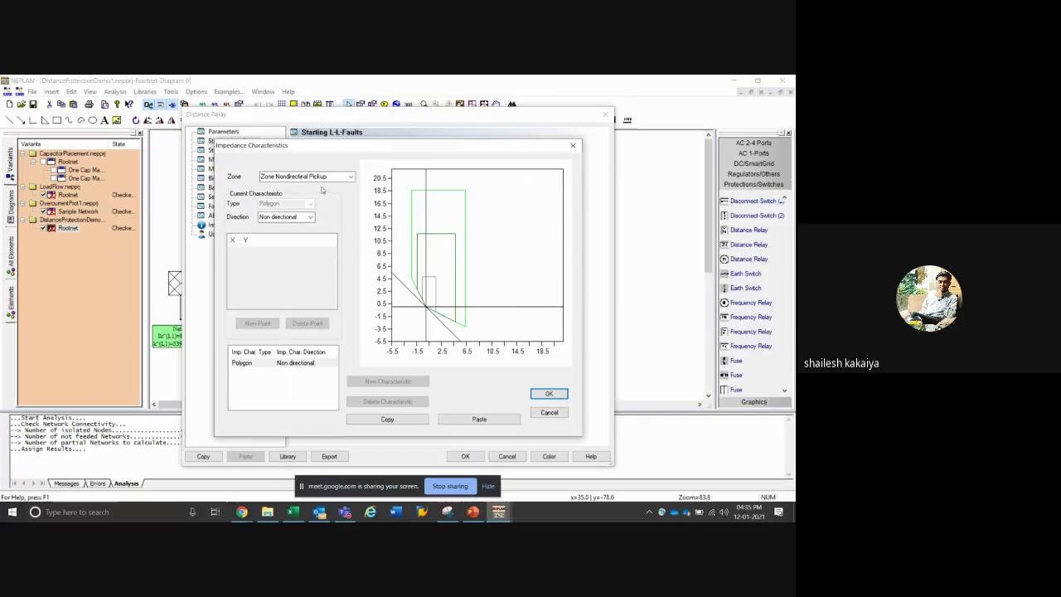
left_click(251, 364)
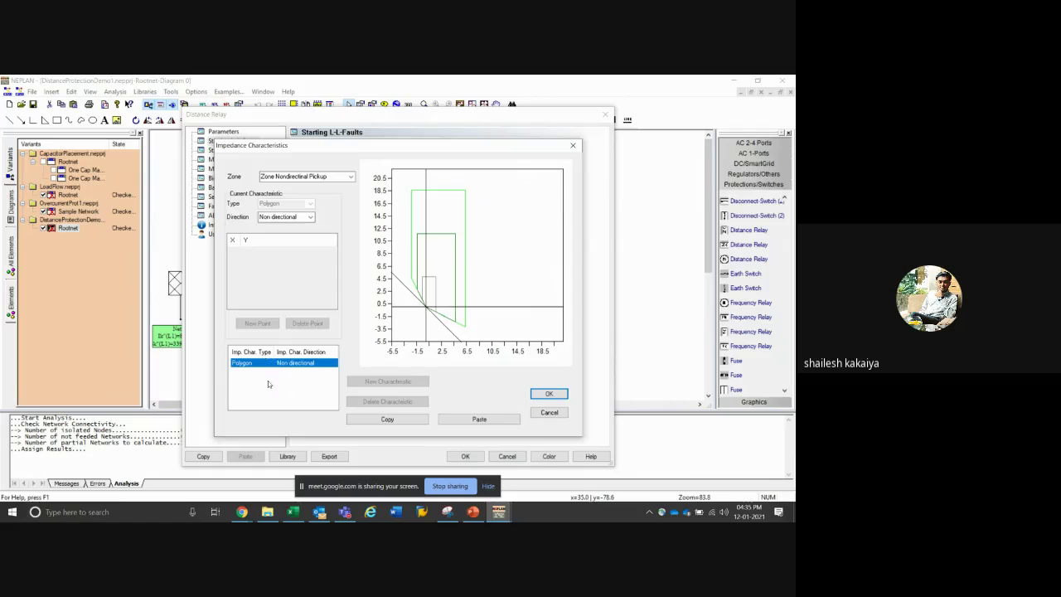
left_click(350, 177)
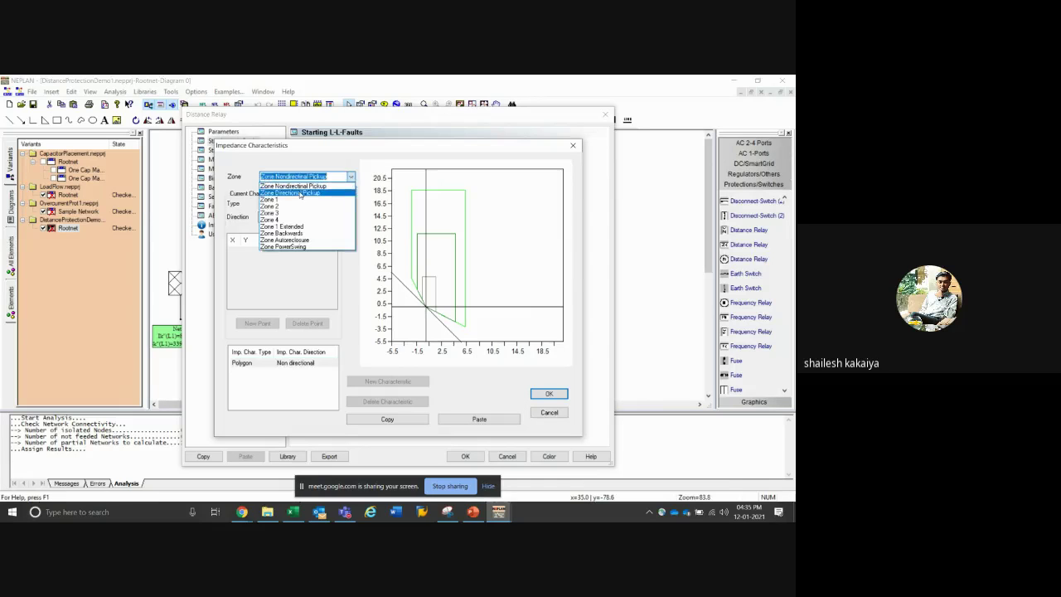
left_click(293, 200)
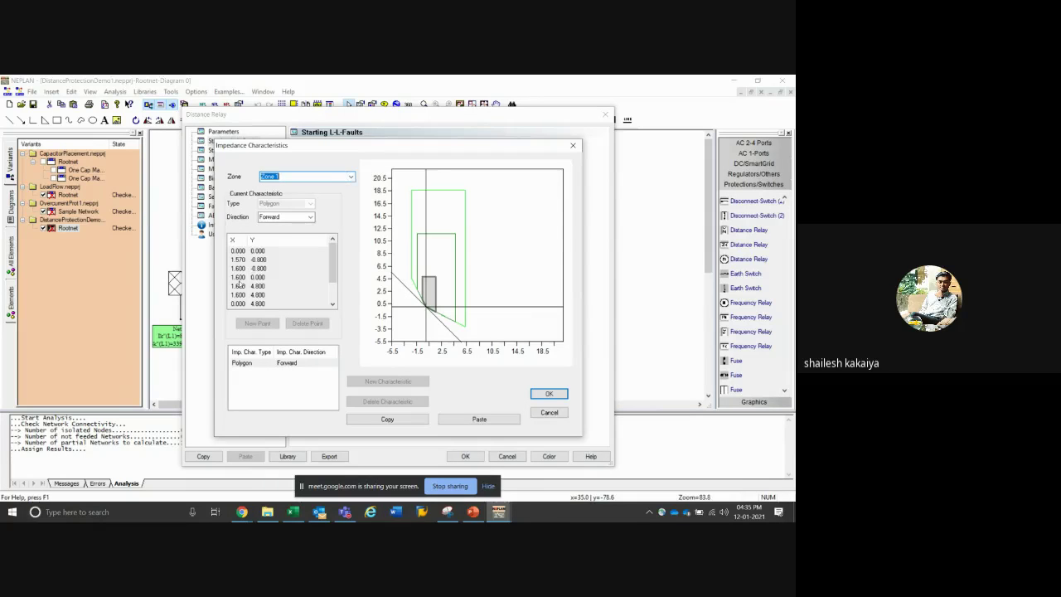
Try the Non directional and Backward directions for Zone 1 and return it to Forward
left_click(309, 217)
left_click(294, 226)
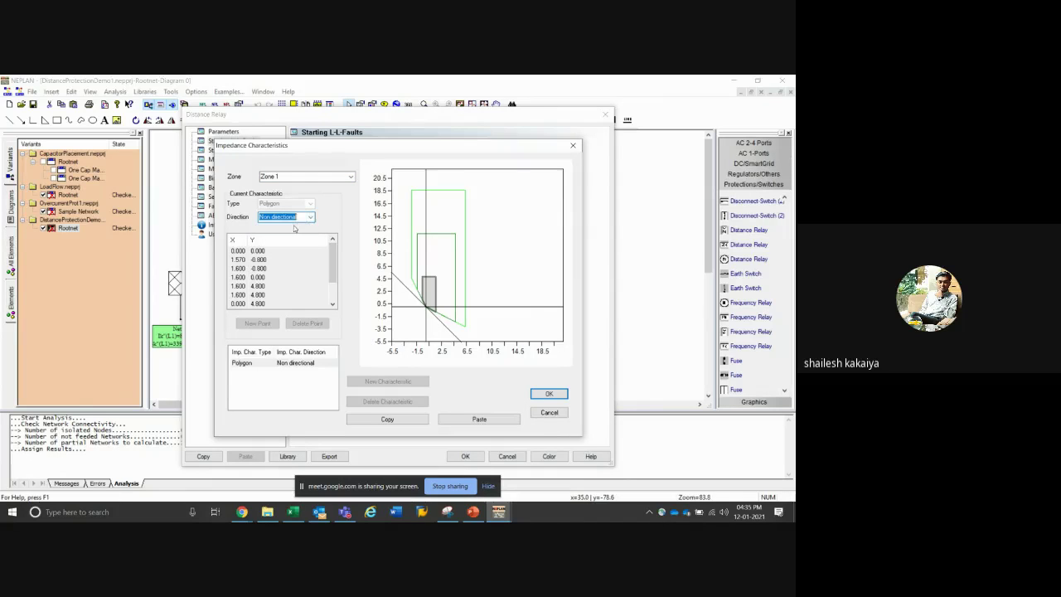
left_click(308, 218)
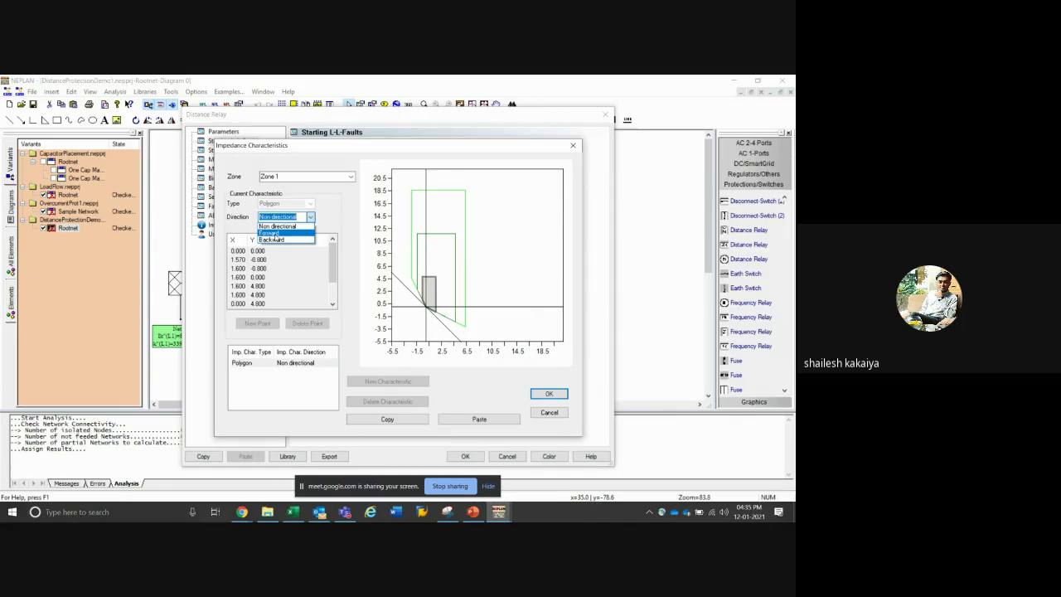
left_click(273, 239)
left_click(309, 217)
left_click(273, 239)
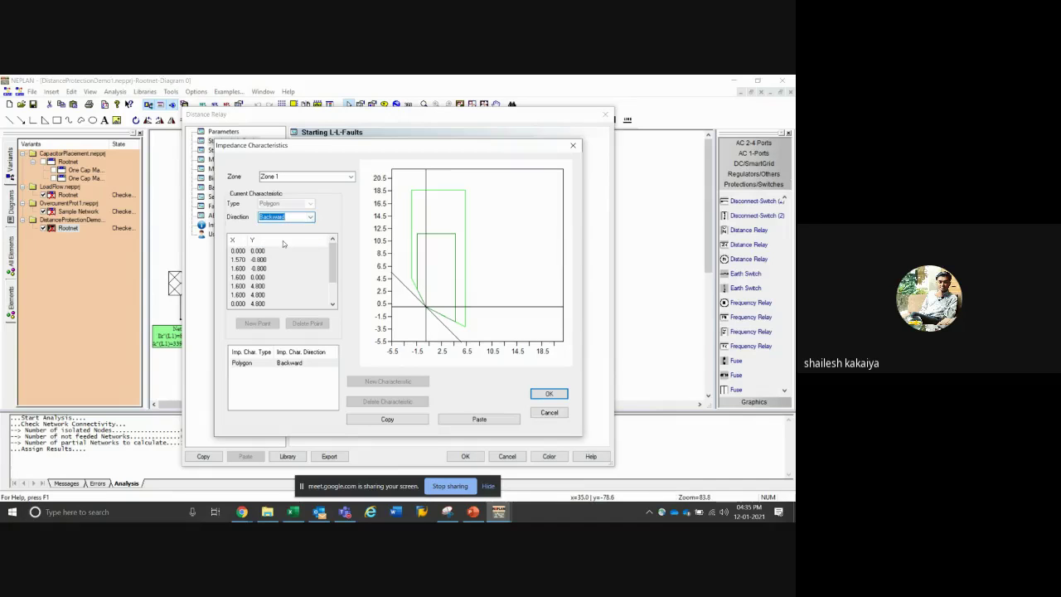
left_click(304, 217)
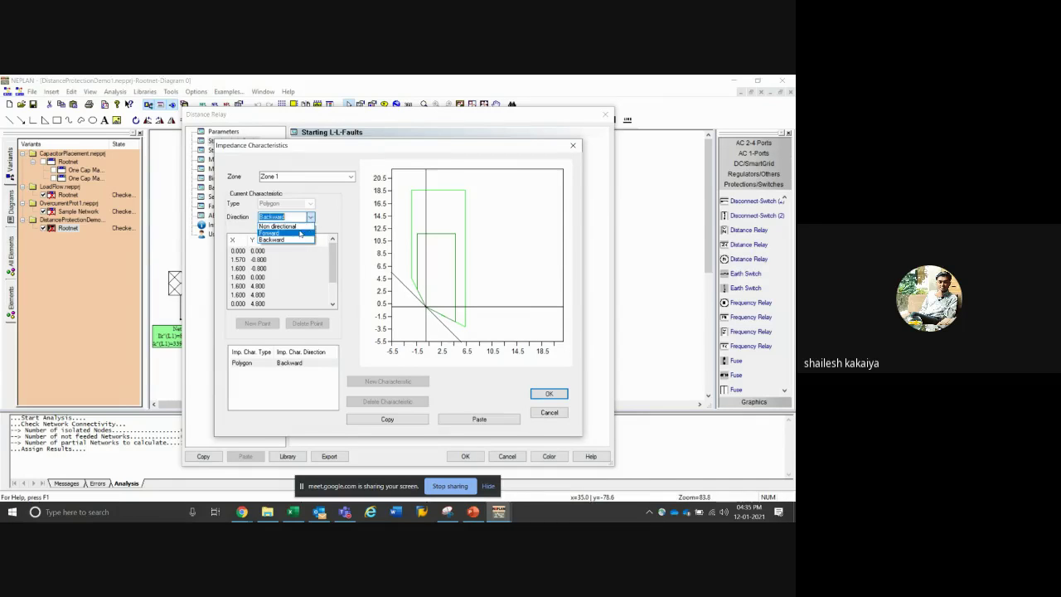
left_click(300, 233)
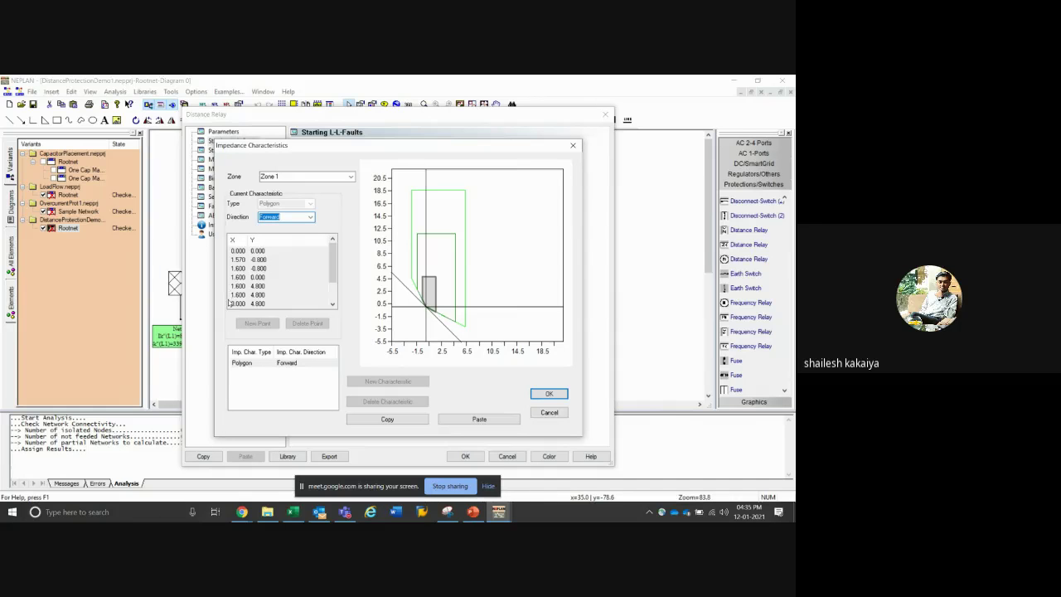
Examine the impedance characteristics of Zone 2, PowerSwing and the directional and nondirectional pickup zones, and dismiss them
left_click(321, 176)
left_click(286, 195)
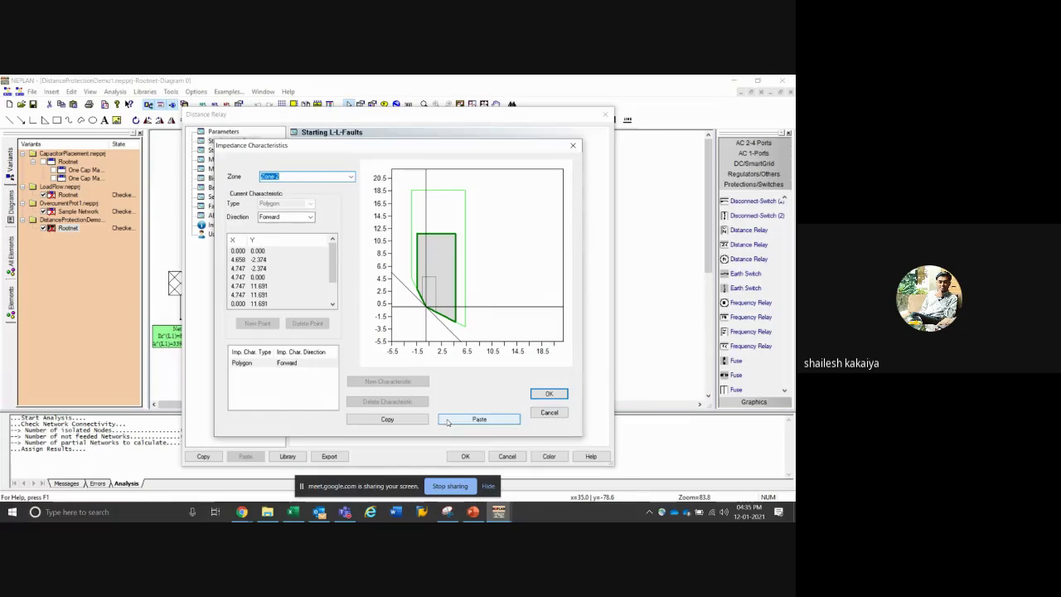
left_click(350, 178)
left_click(332, 187)
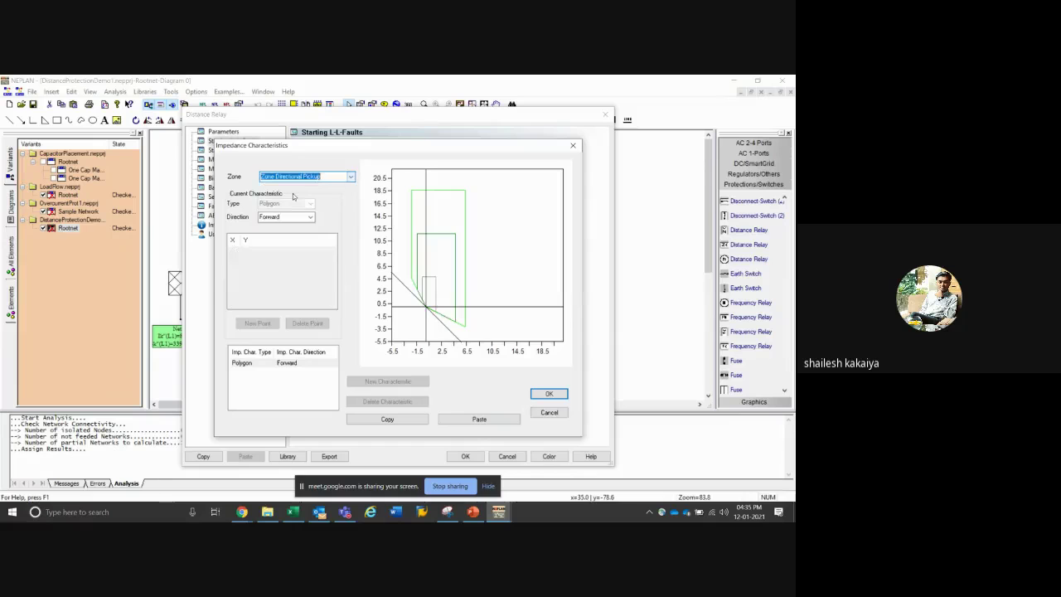
left_click(336, 177)
left_click(350, 177)
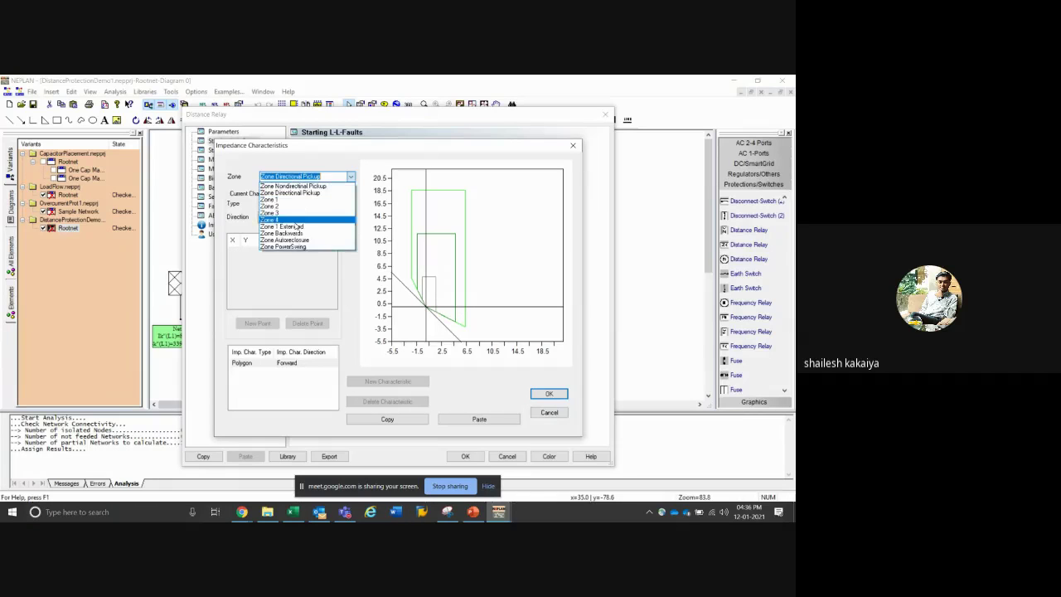
left_click(290, 247)
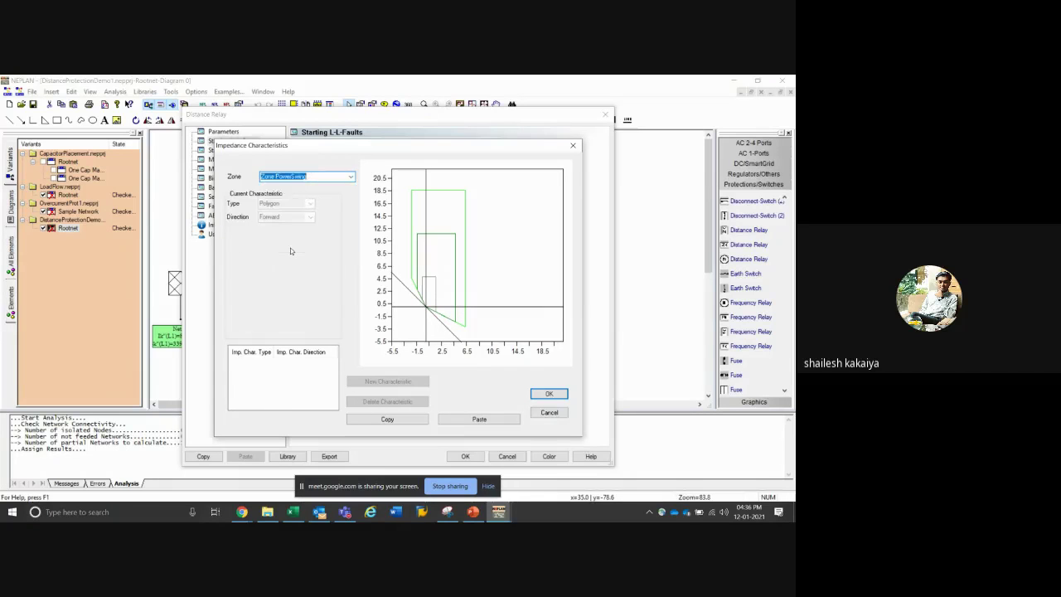
left_click(349, 178)
left_click(329, 185)
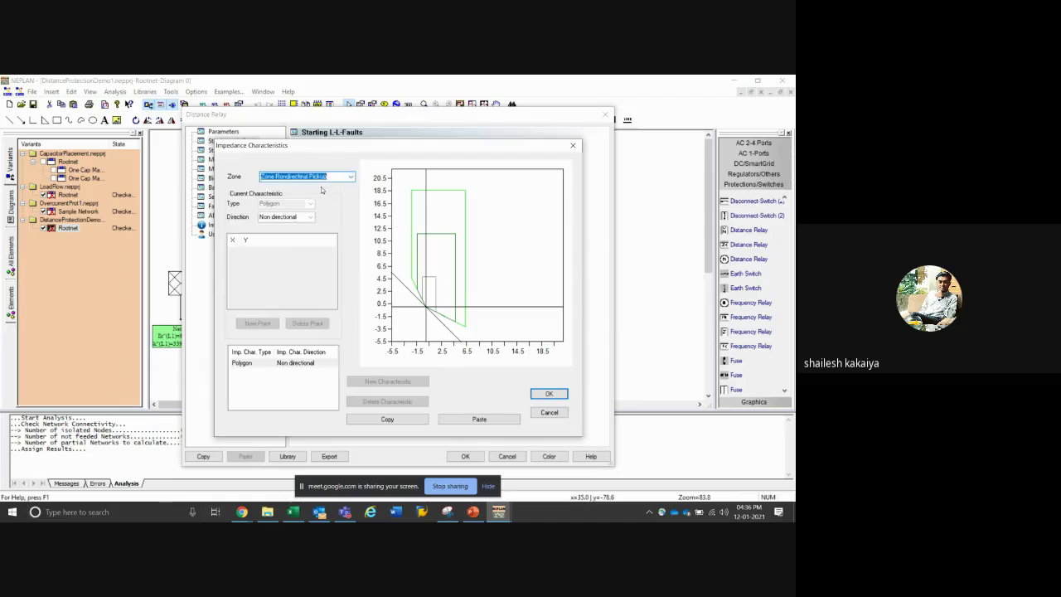
left_click(343, 177)
left_click(309, 192)
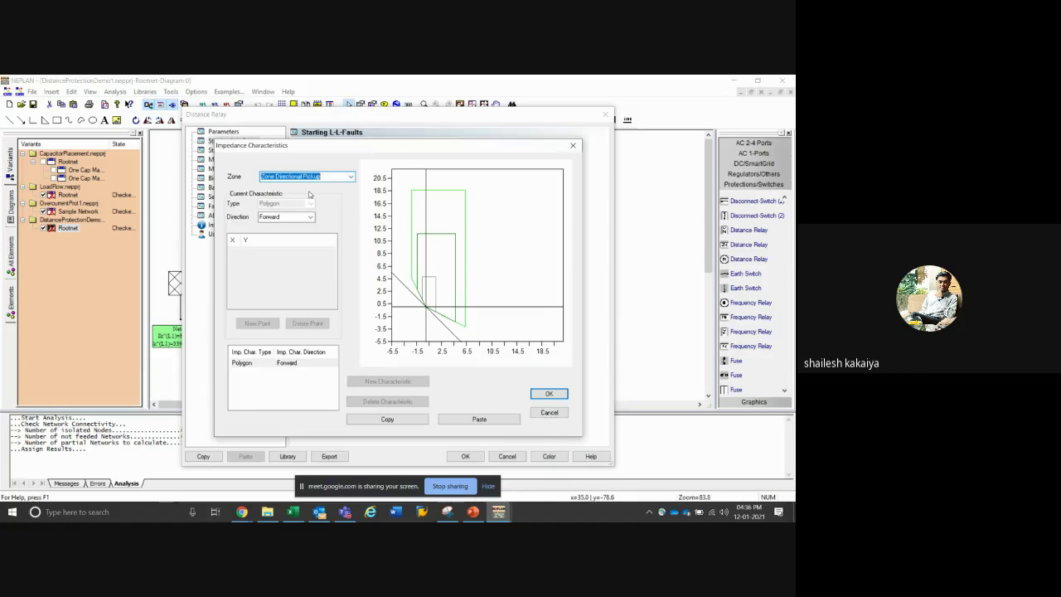
left_click(549, 411)
Check the available options for relay DS-1's characteristic for setting without changing the selection
left_click(223, 131)
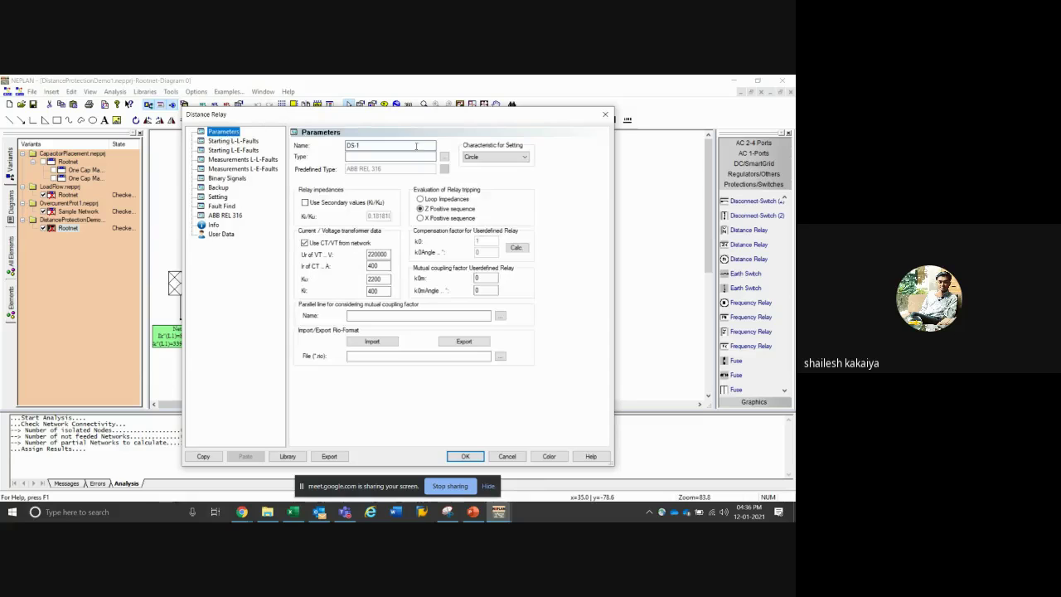
left_click(495, 156)
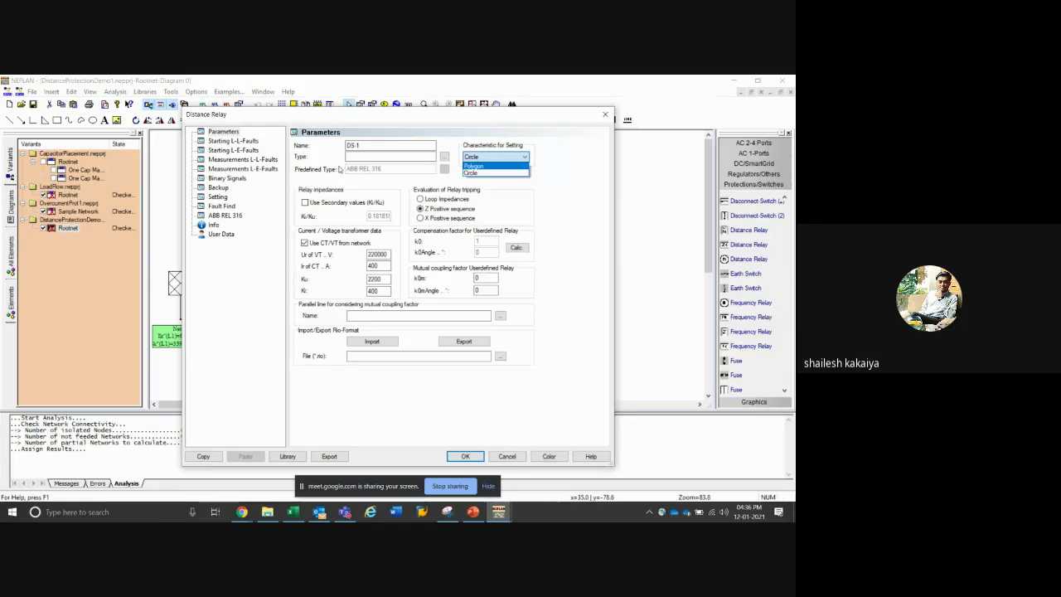
left_click(338, 169)
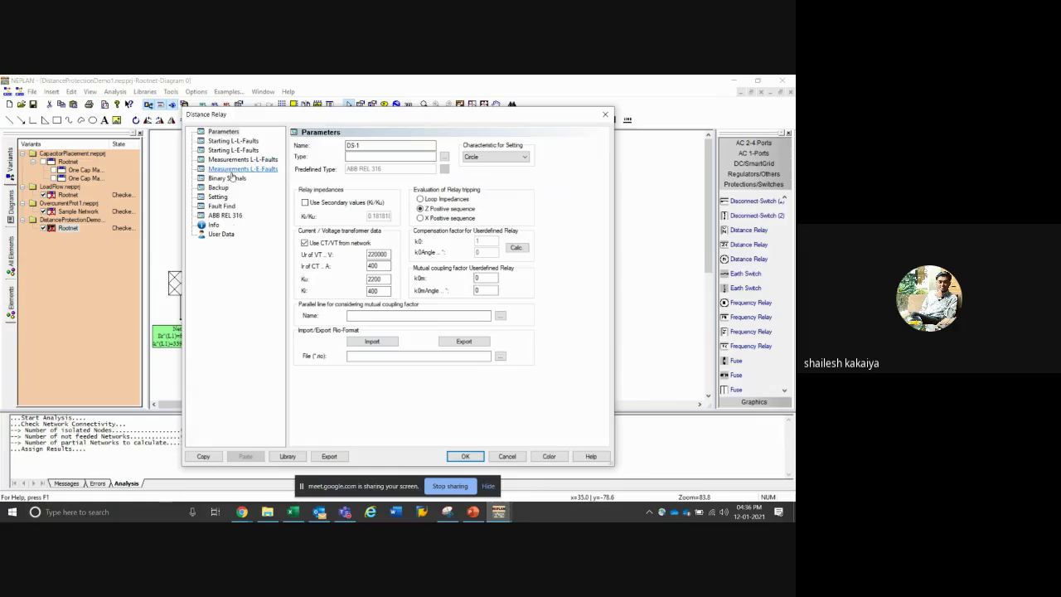
Review relay DS-1's L-L and L-E fault starting, measurements, binary signals, zone settings and ABB REL 316 values
left_click(231, 141)
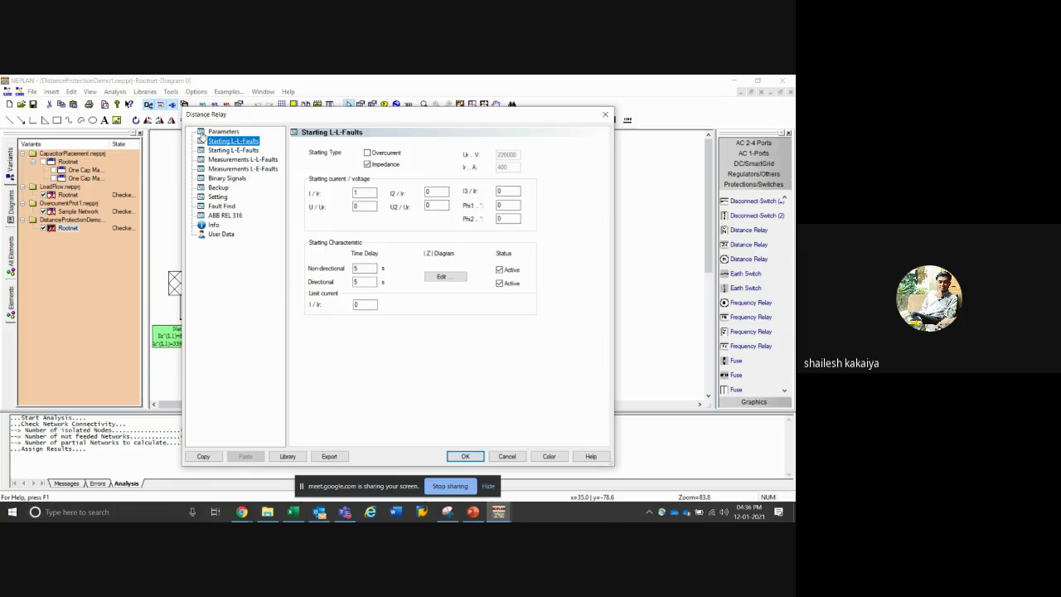
left_click(231, 150)
left_click(226, 160)
left_click(225, 168)
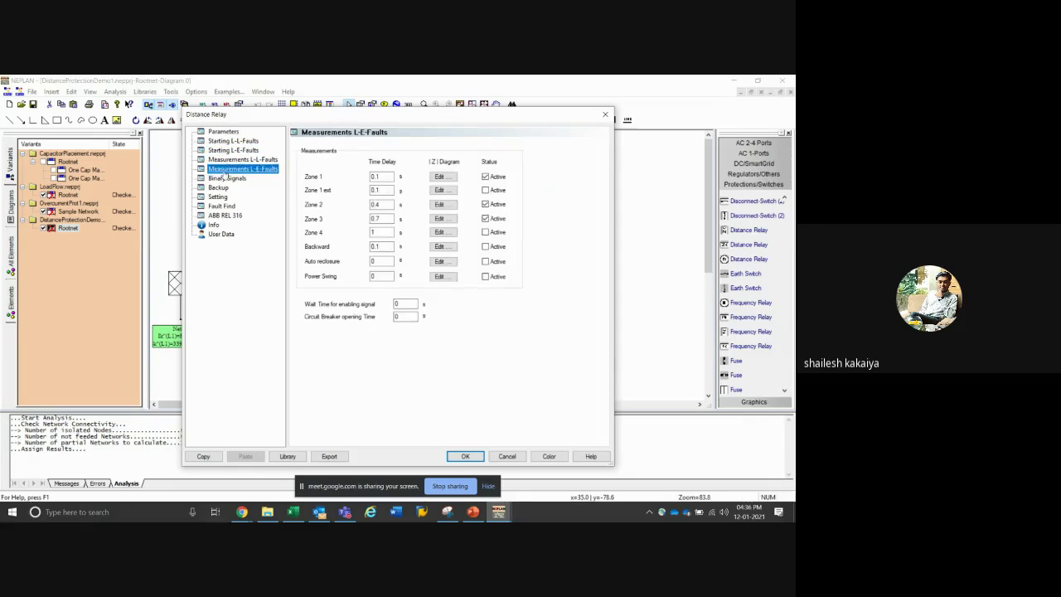
left_click(225, 178)
left_click(217, 197)
left_click(218, 214)
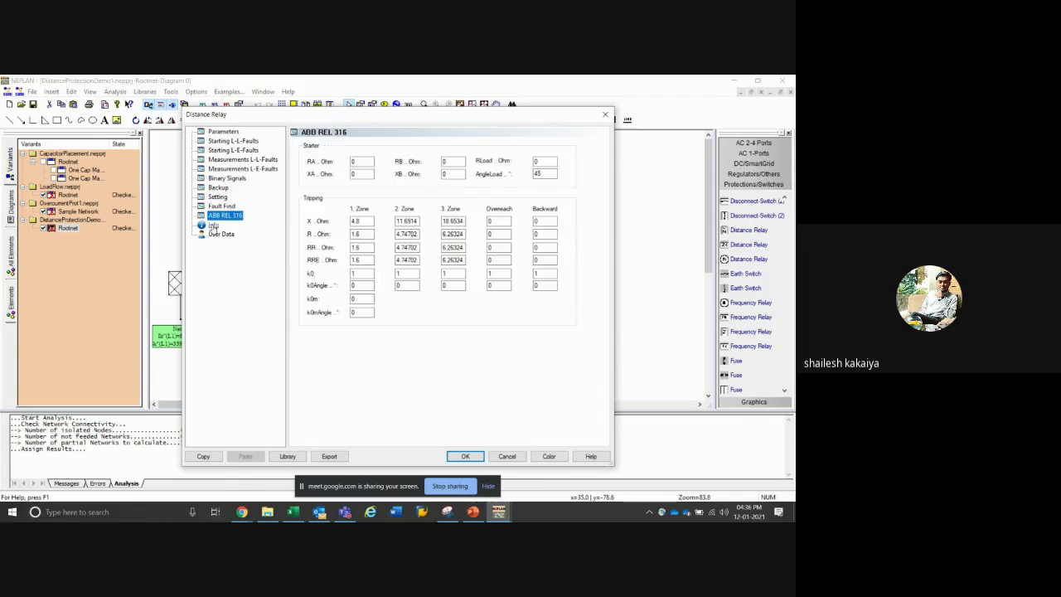
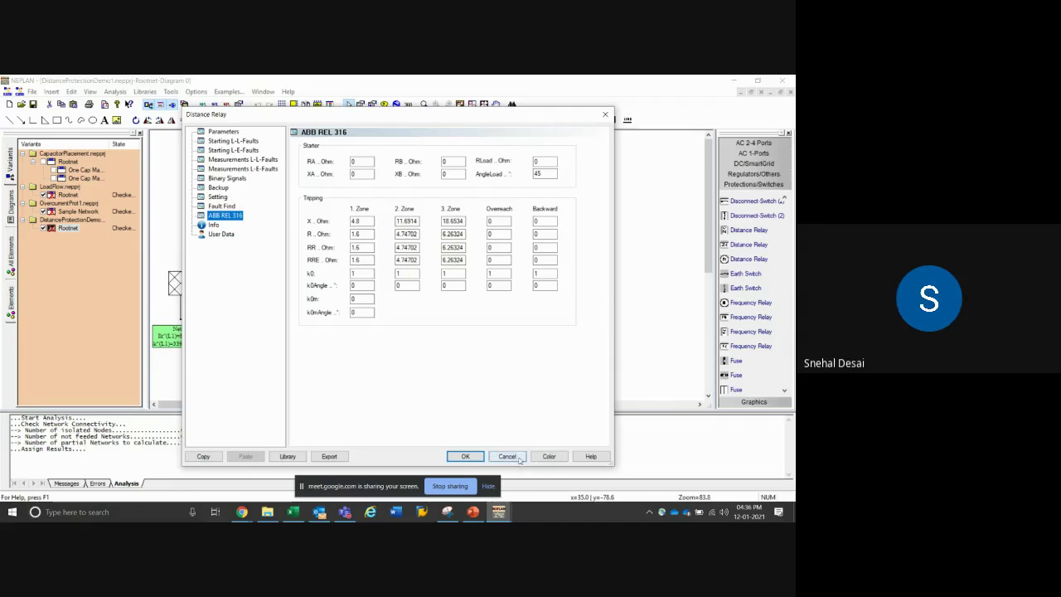
Leave relay DS-1's data unchanged and move the label of current transformer CT-1 above the line beside bus K1
left_click(507, 456)
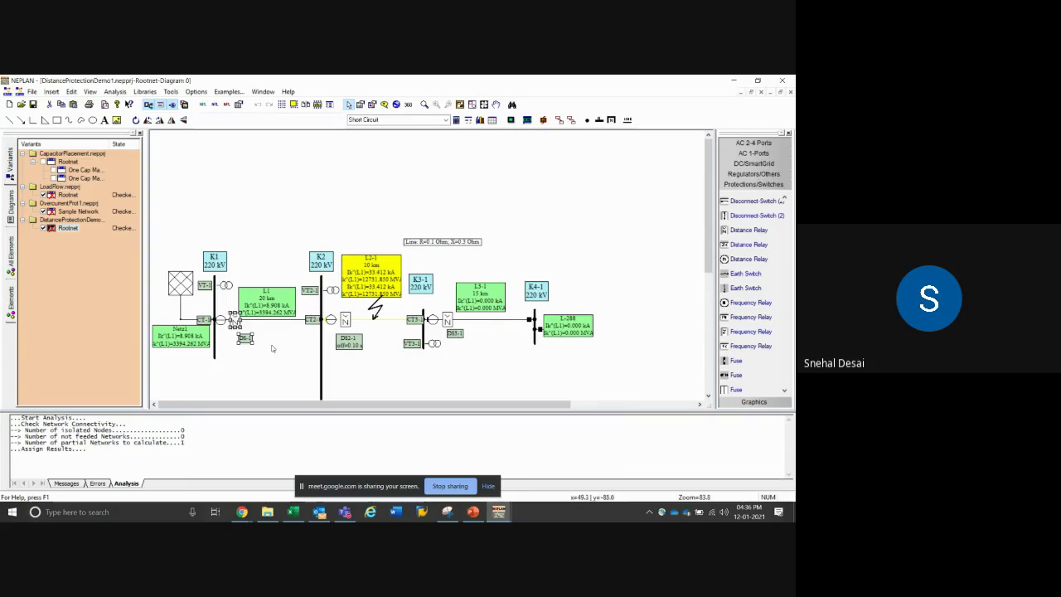
left_click(272, 348)
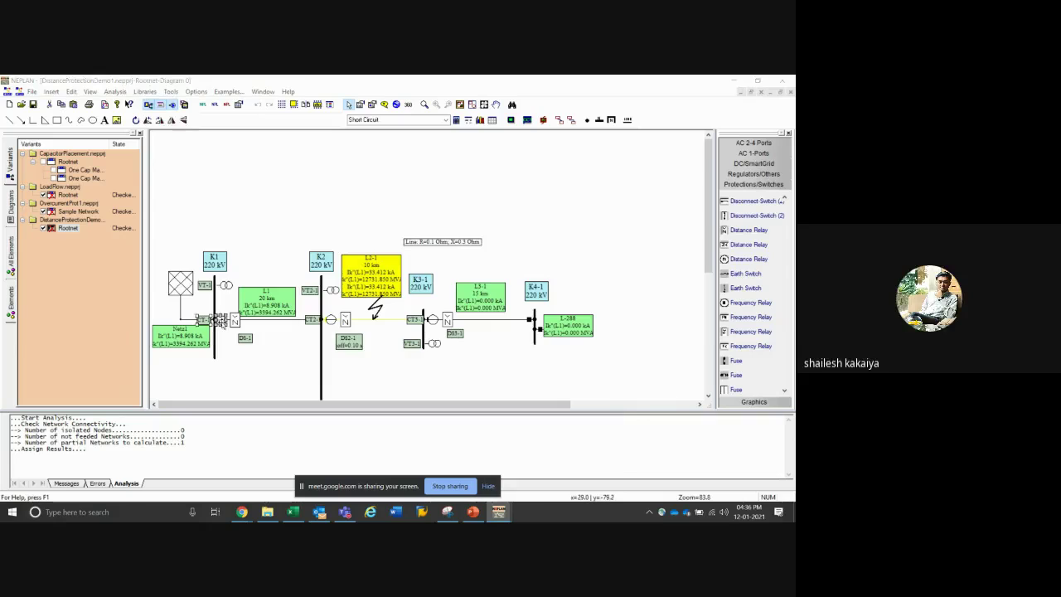
double_click(219, 321)
left_click(518, 455)
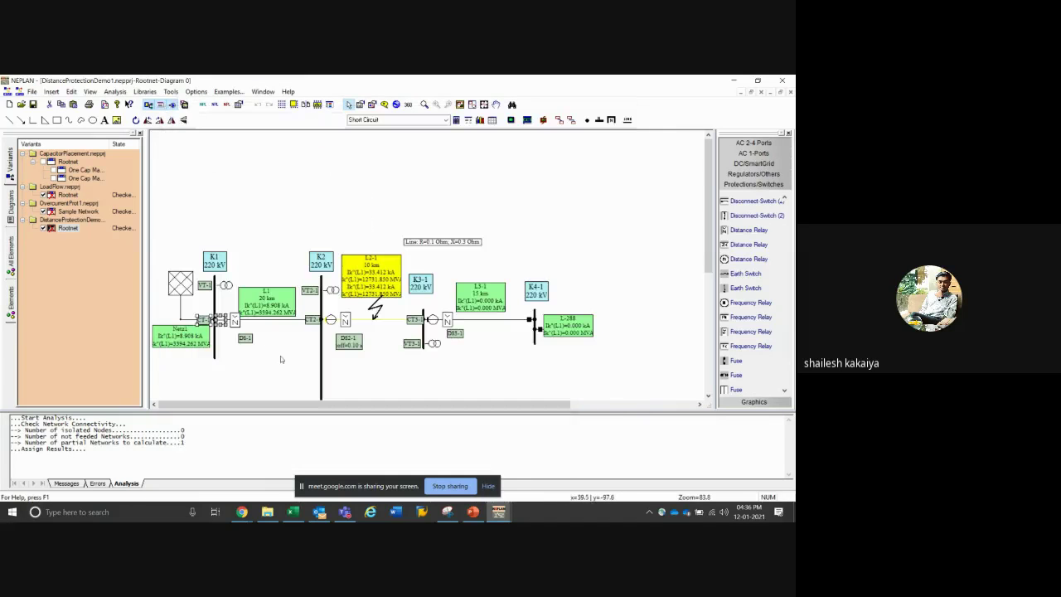
left_click_drag(206, 322, 222, 301)
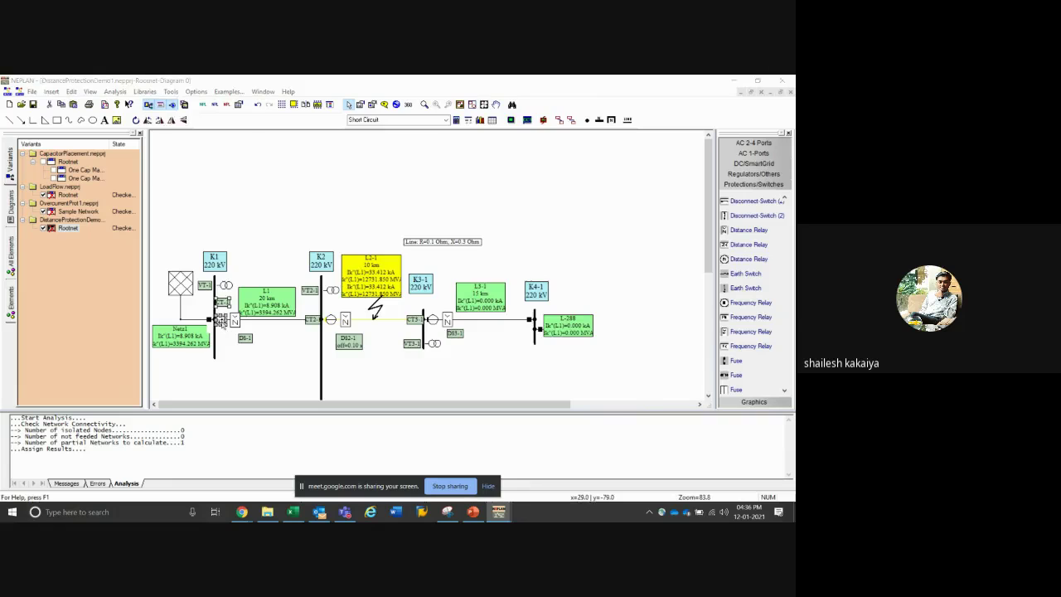
Compare current transformer CT-1's rated currents with the Ir of CT value in relay DS-1's parameters
double_click(221, 301)
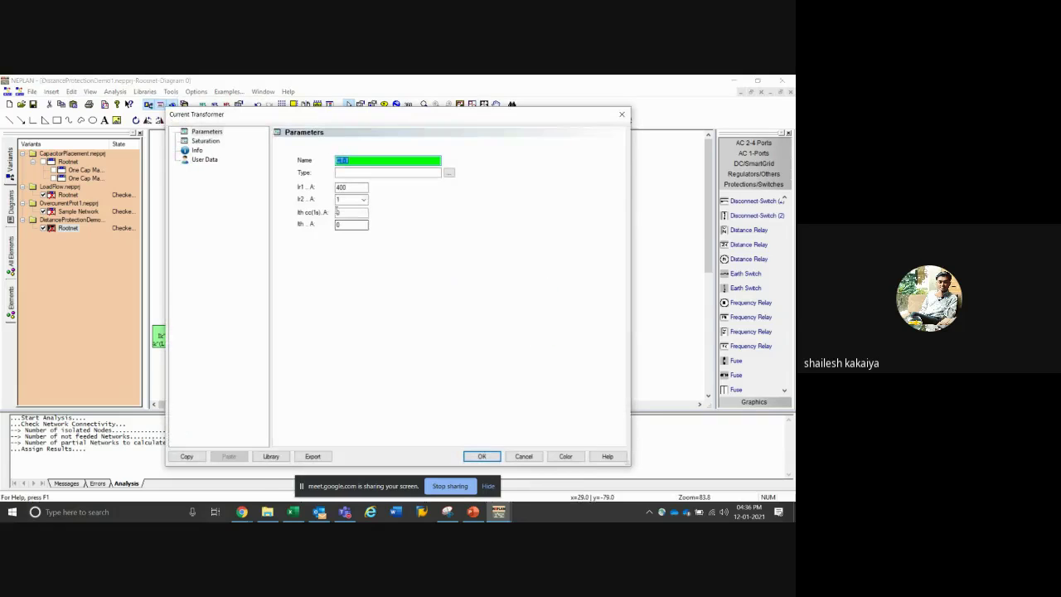
left_click(522, 455)
double_click(353, 232)
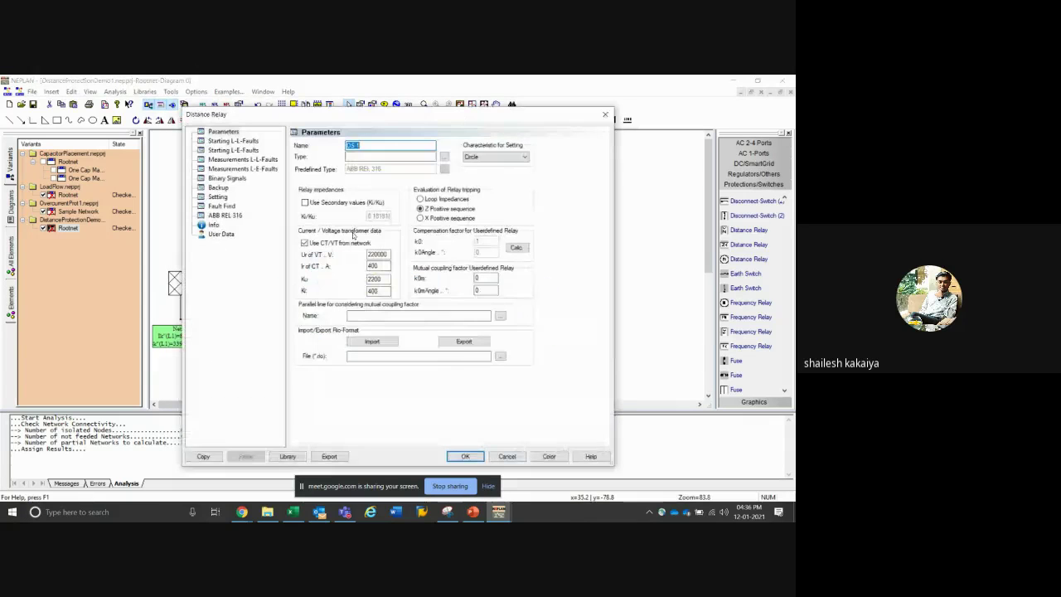
left_click(377, 267)
left_click_drag(379, 265, 353, 266)
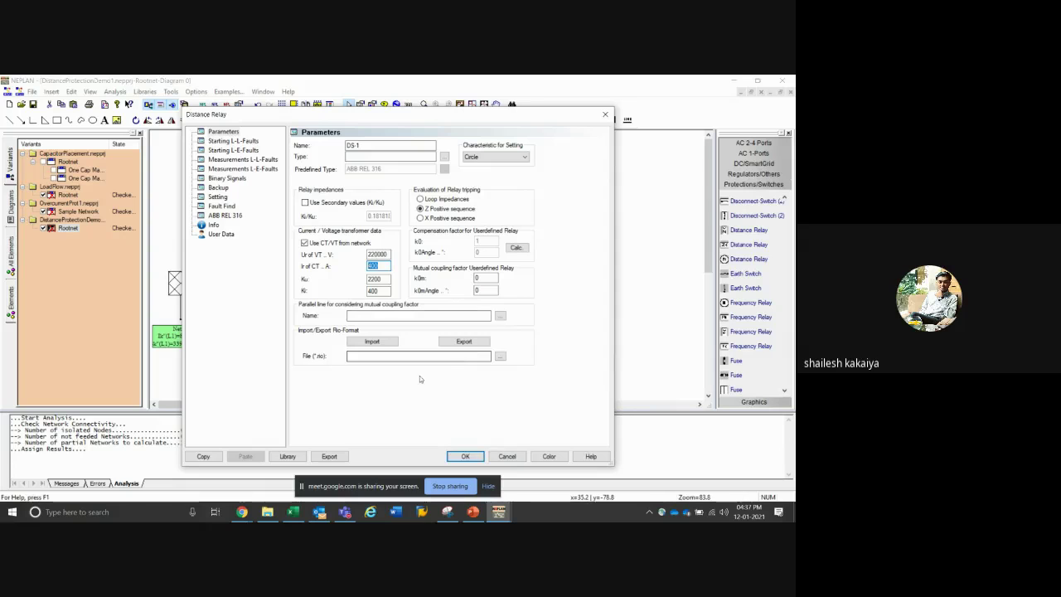
left_click(466, 457)
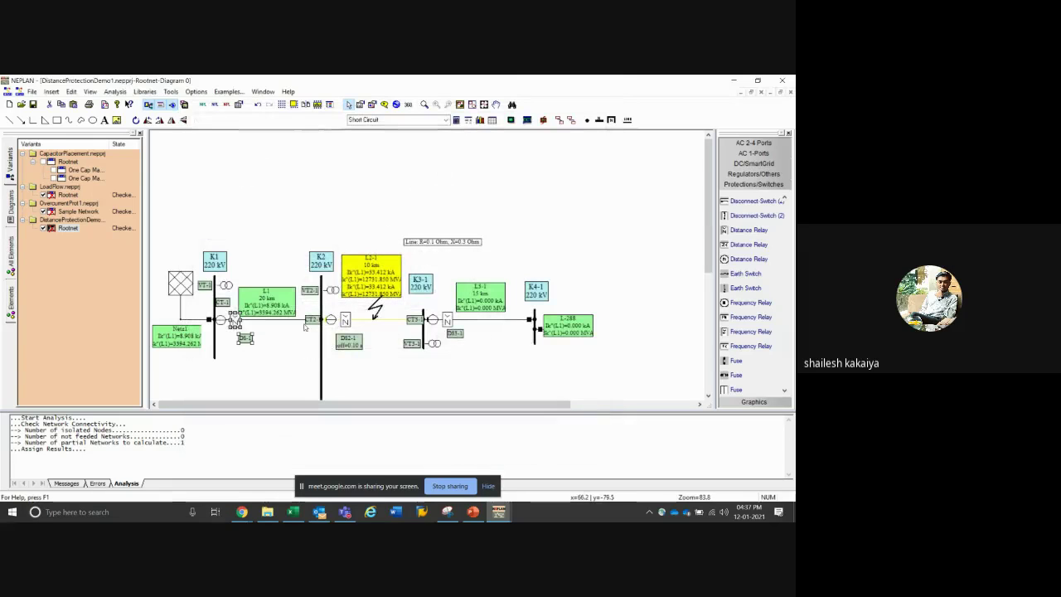
Move distance relay DS-1 below line L1 and shift current transformer CT-1 slightly farther from bus K1
left_click_drag(234, 319, 244, 340)
left_click(232, 321)
left_click(235, 342)
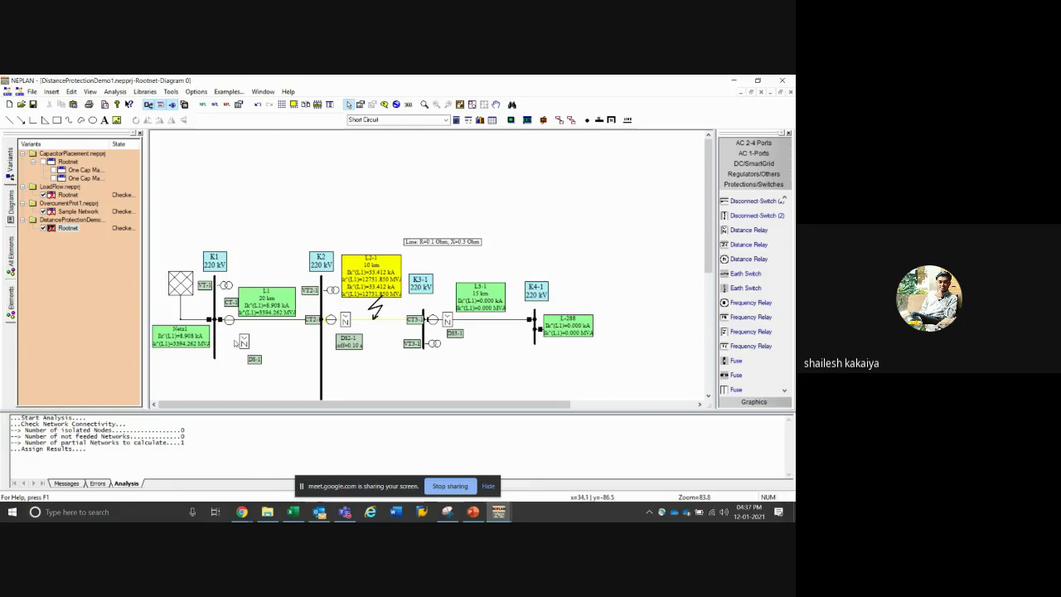
left_click(245, 341)
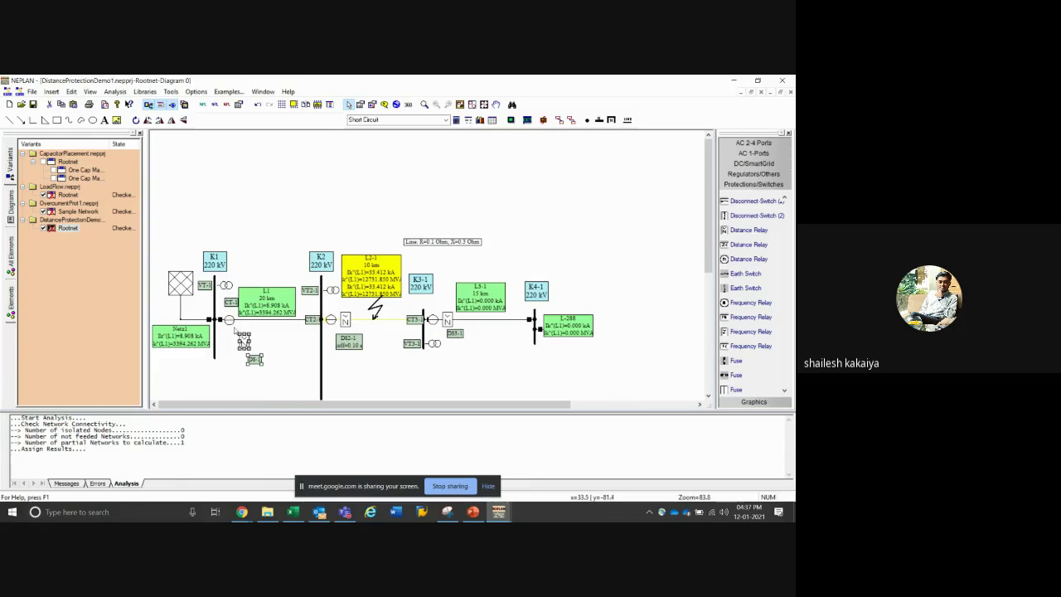
View voltage transformer VT-1's data and browse the protection and switch elements through to the voltage transformer symbols
double_click(222, 286)
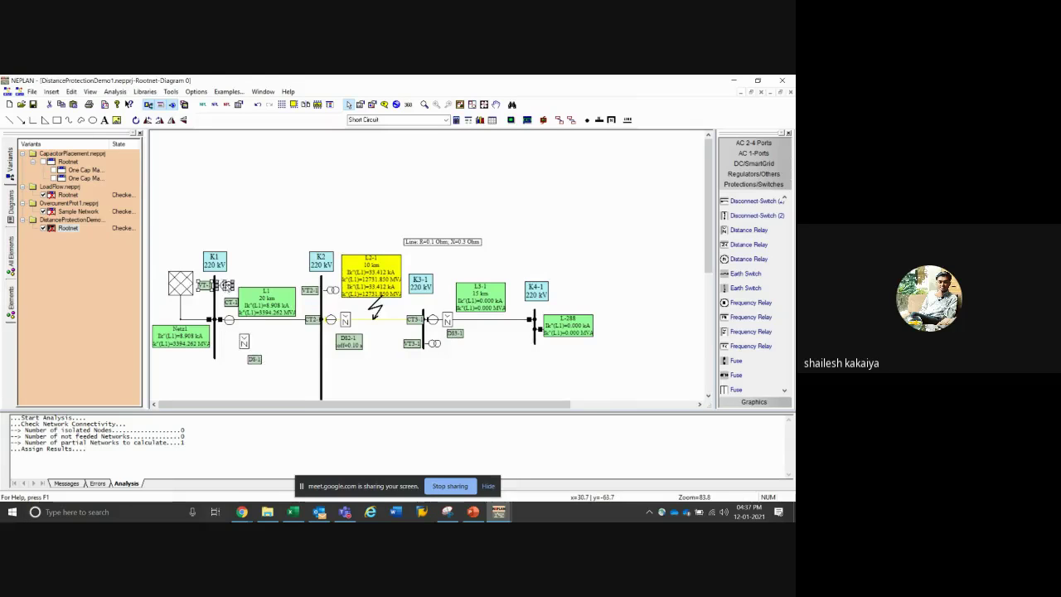
left_click(501, 456)
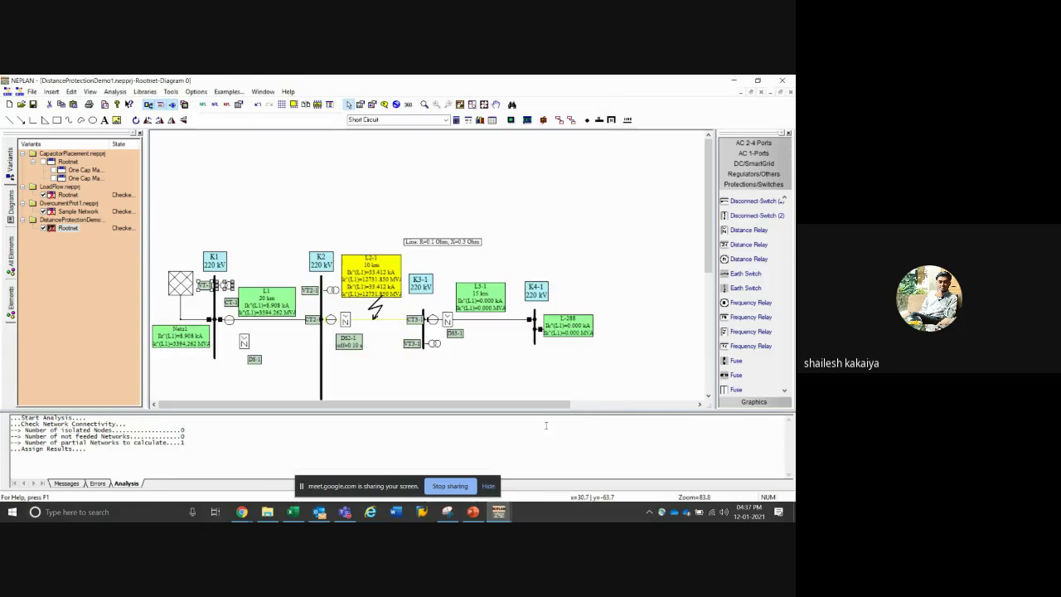
scroll(763, 265, "down", 3)
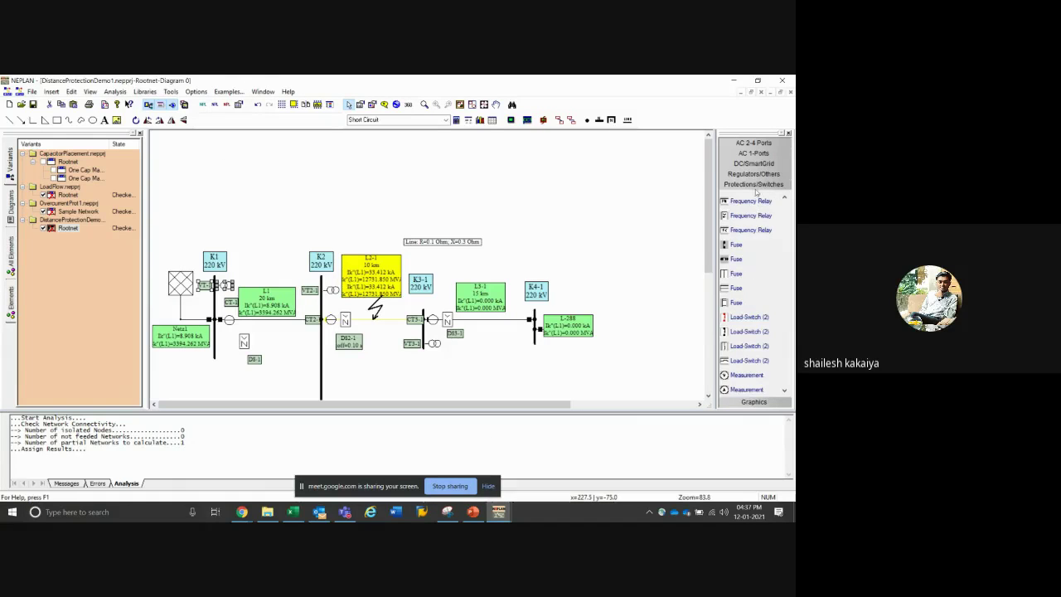
scroll(766, 248, "down", 8)
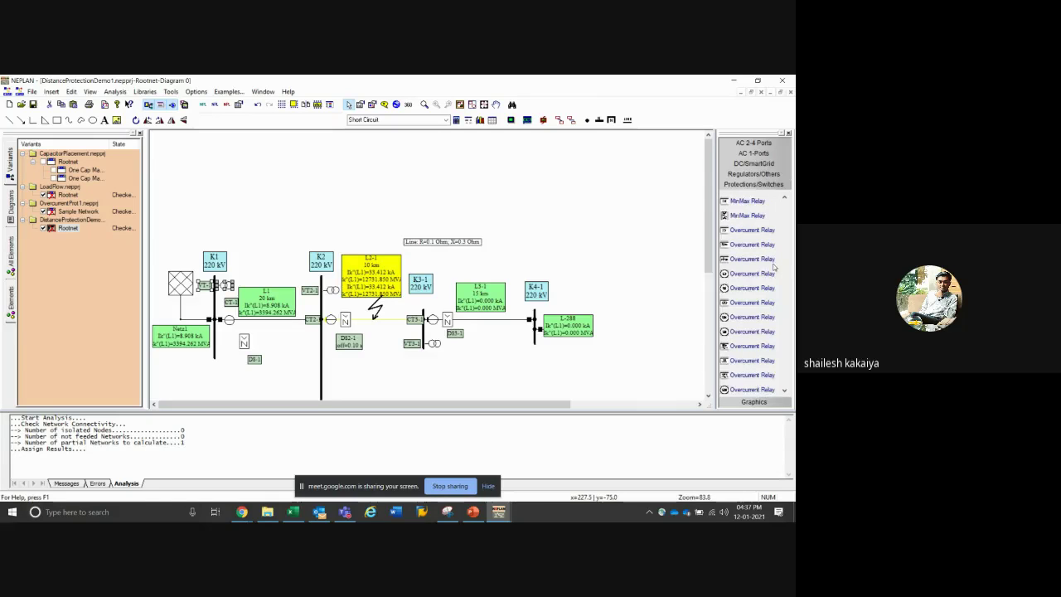
scroll(773, 265, "down", 5)
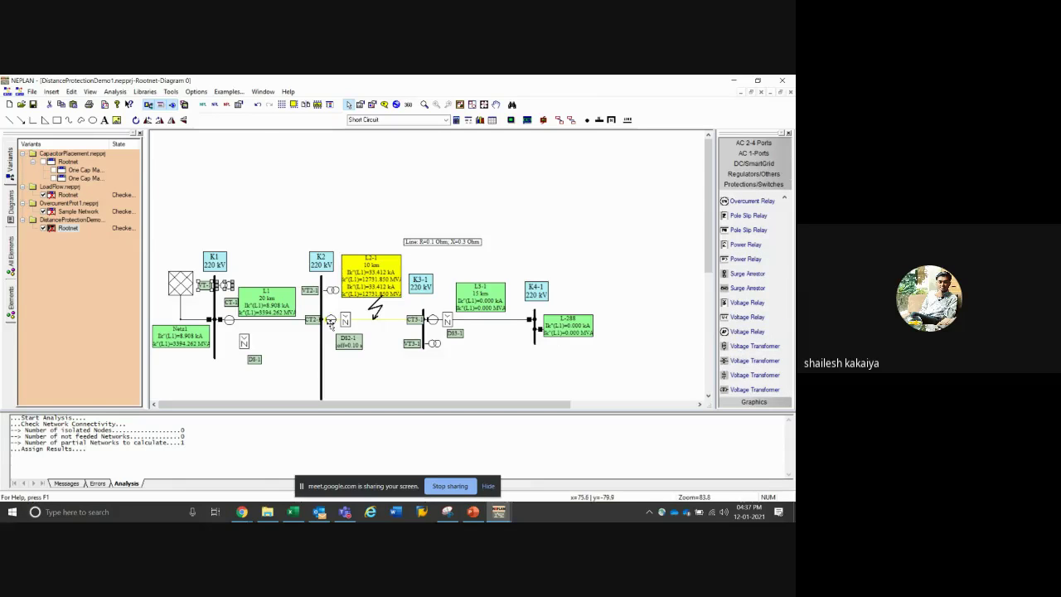
Check voltage transformer VT-1's rated voltages Ur1 and Ur2 without changing them
double_click(226, 285)
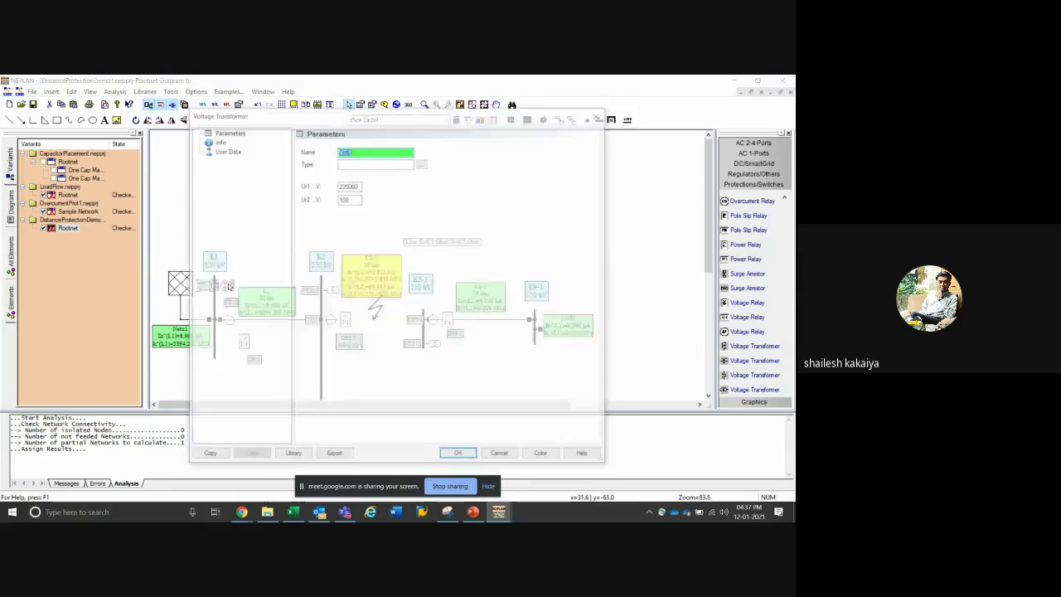
left_click(348, 185)
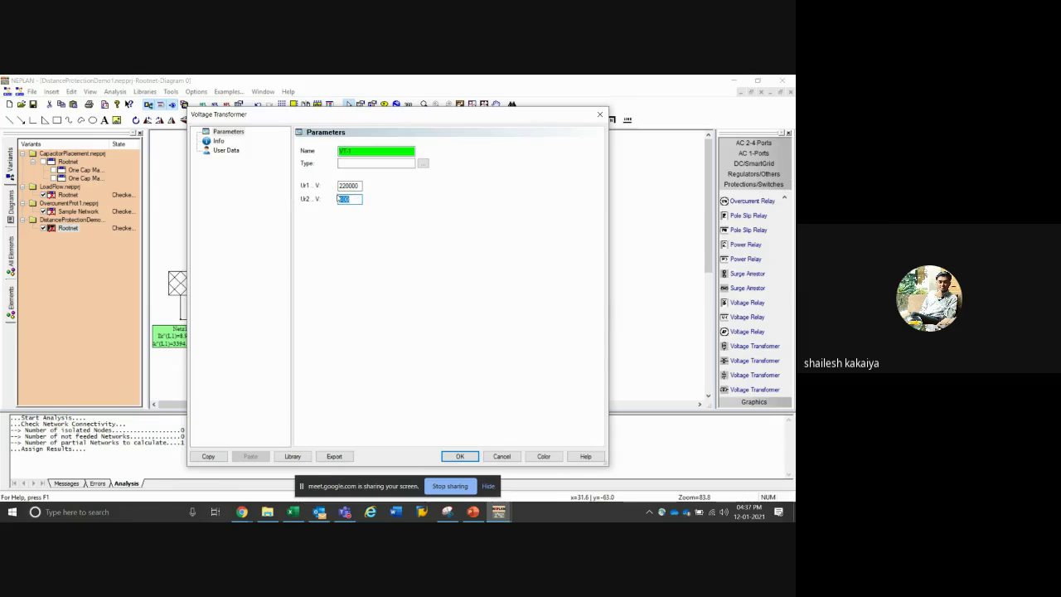
left_click_drag(361, 186, 292, 215)
left_click(353, 201)
left_click(500, 456)
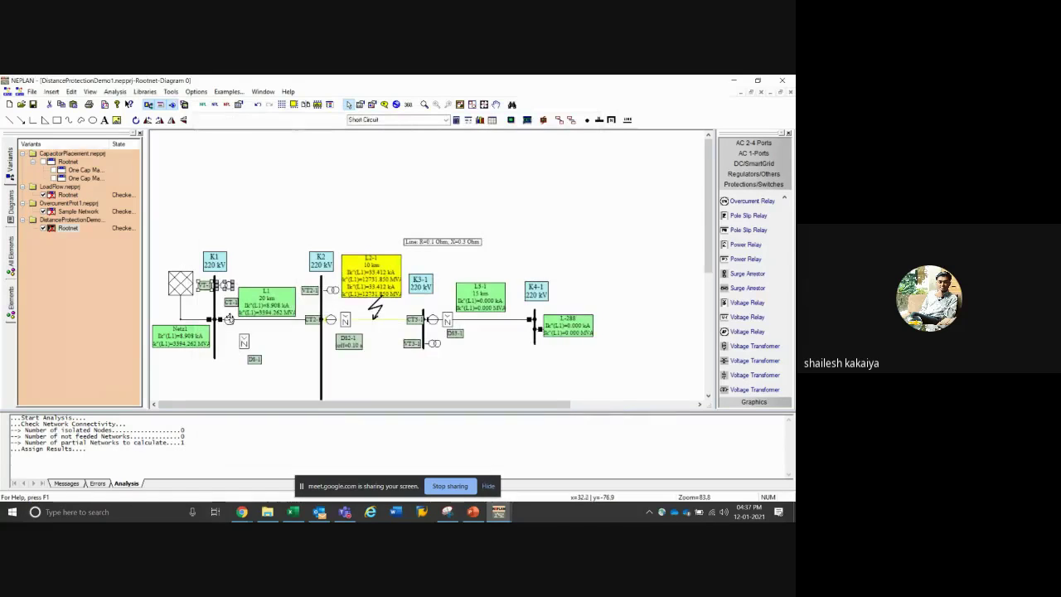
Review current transformer CT-1's saturation data and the available secondary rated current options, keeping the present selection
double_click(228, 319)
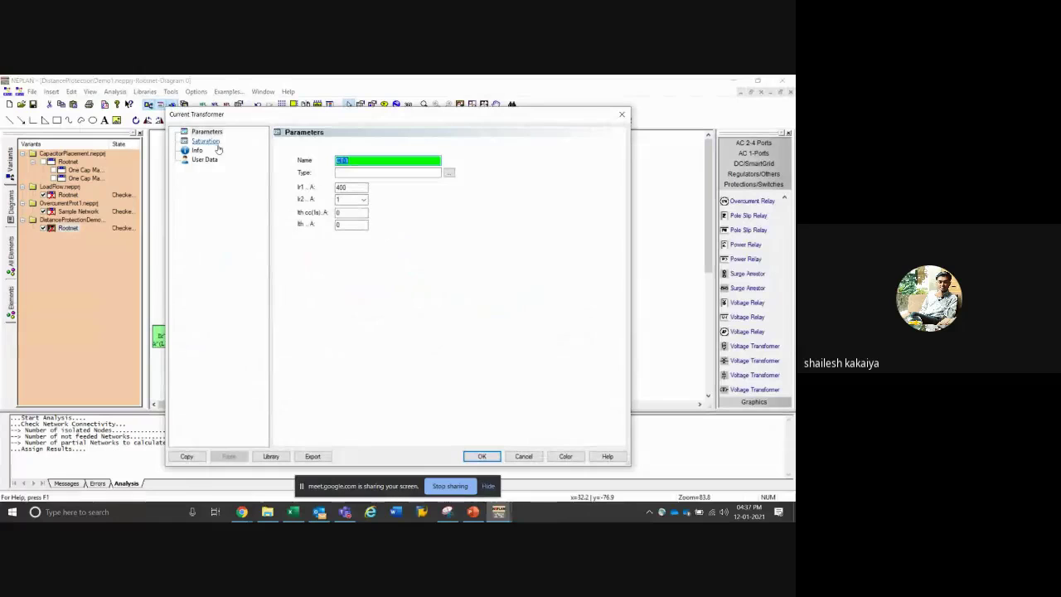
left_click(212, 142)
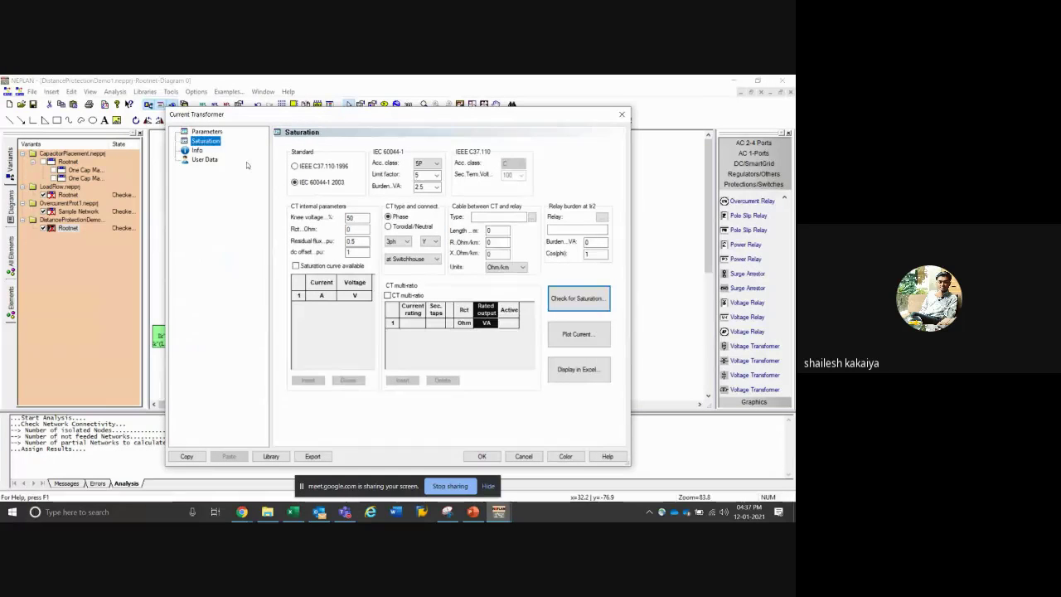
left_click(207, 132)
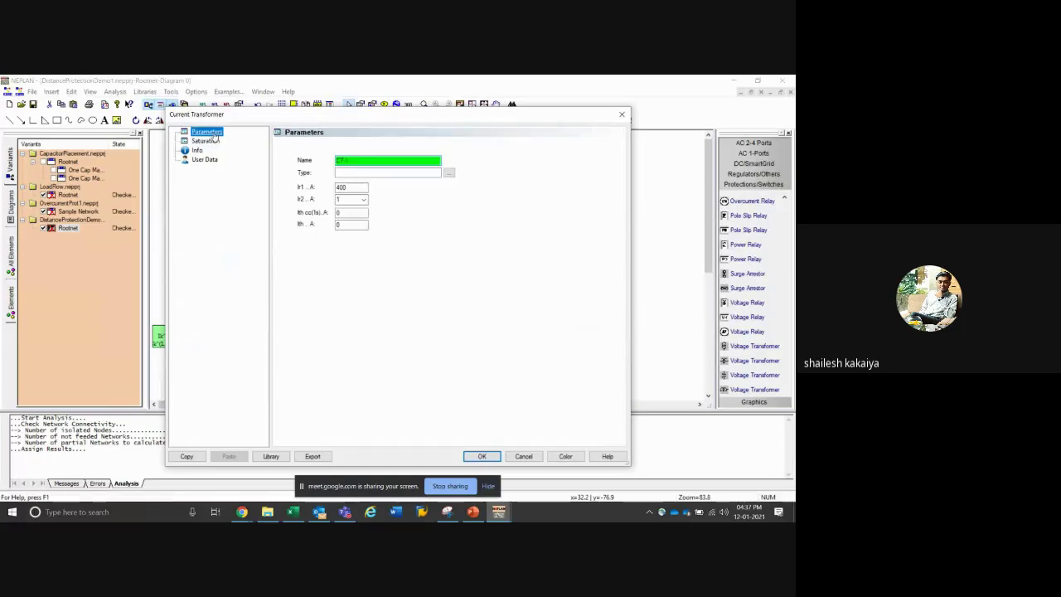
left_click(363, 201)
left_click(363, 201)
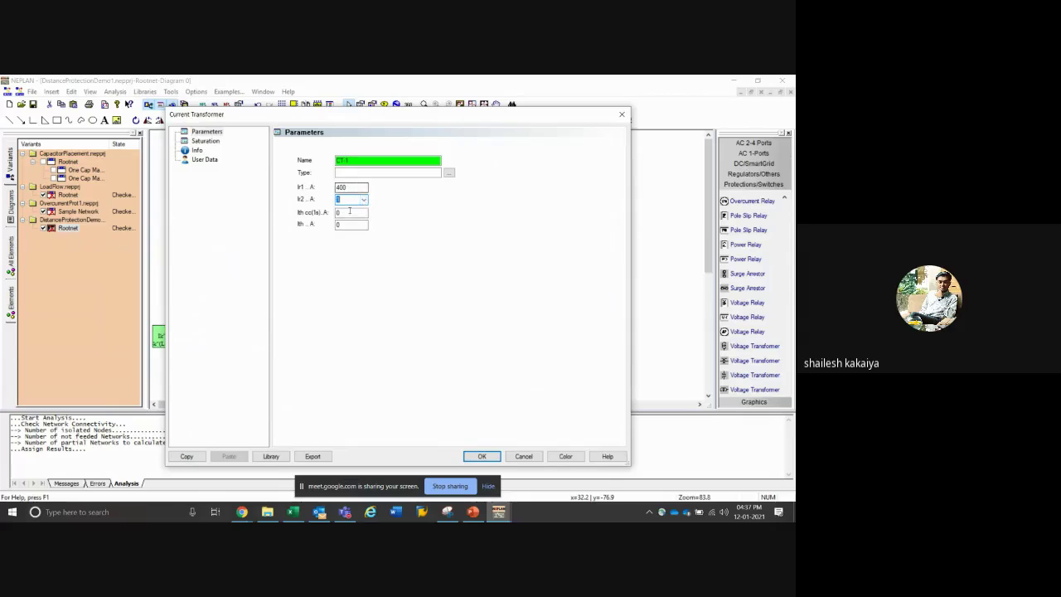
left_click(363, 203)
left_click(382, 200)
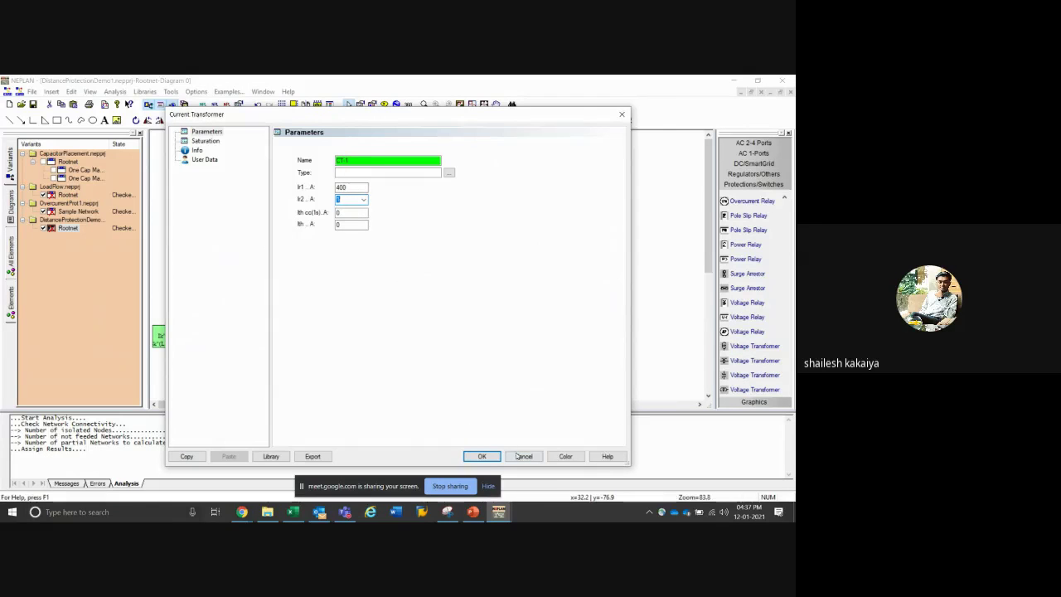
left_click(482, 456)
Review relay DS-1's current and voltage transformer data, and consult the available examples
double_click(243, 340)
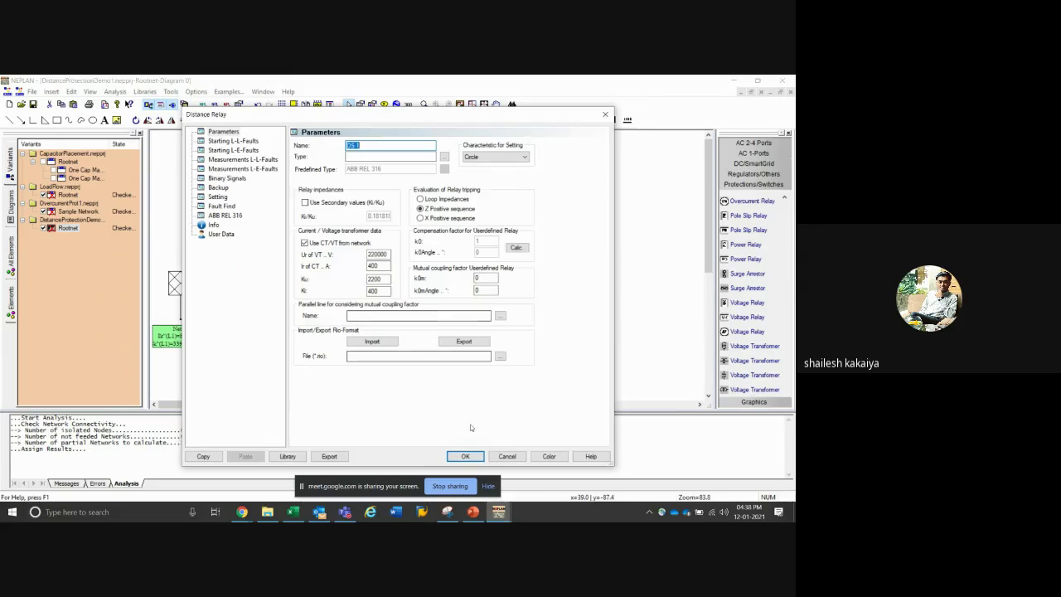
left_click(465, 456)
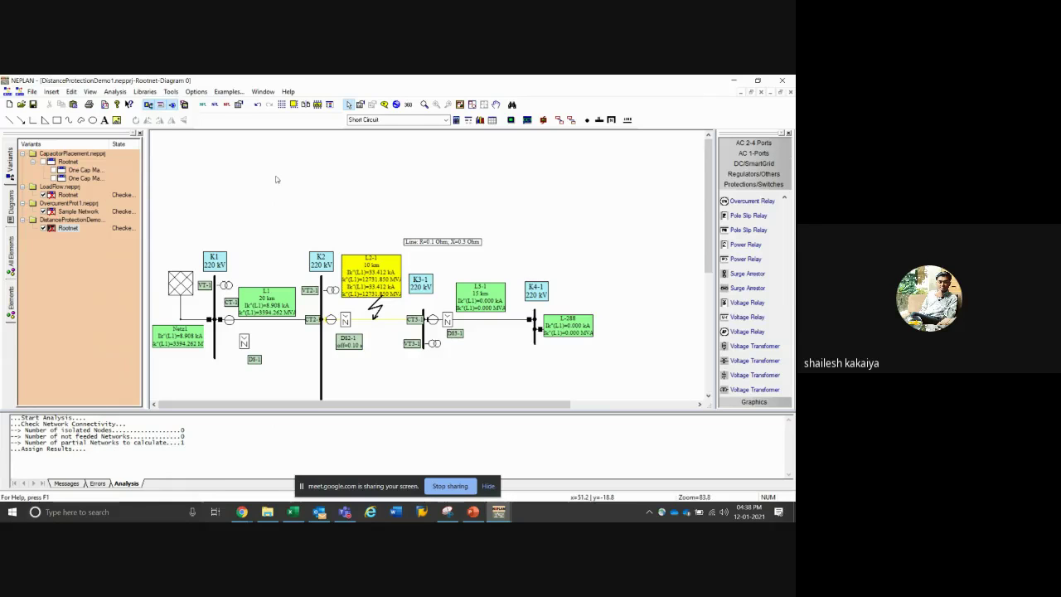
left_click(227, 92)
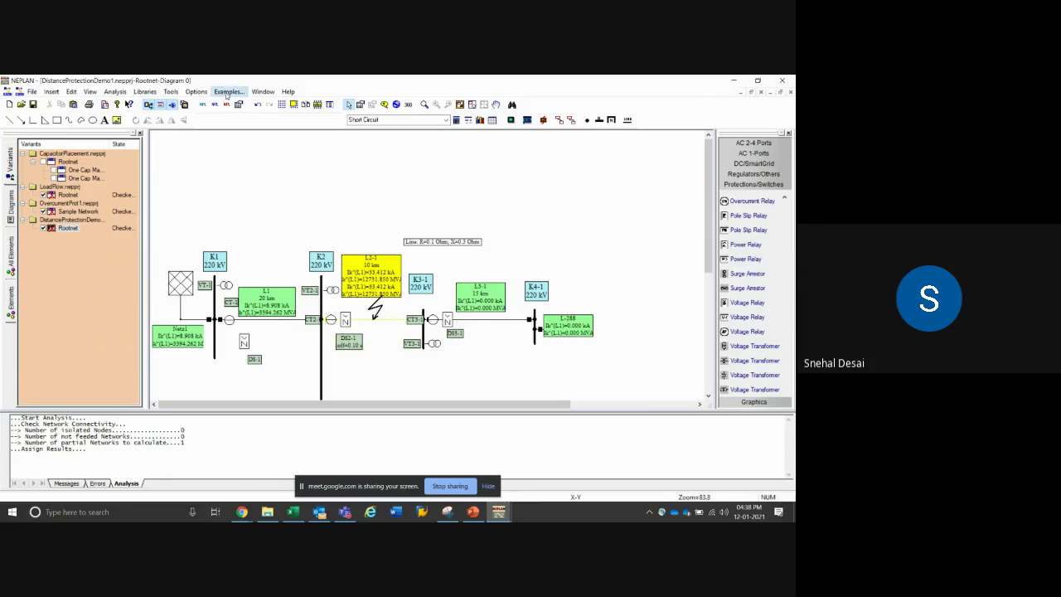
left_click(568, 441)
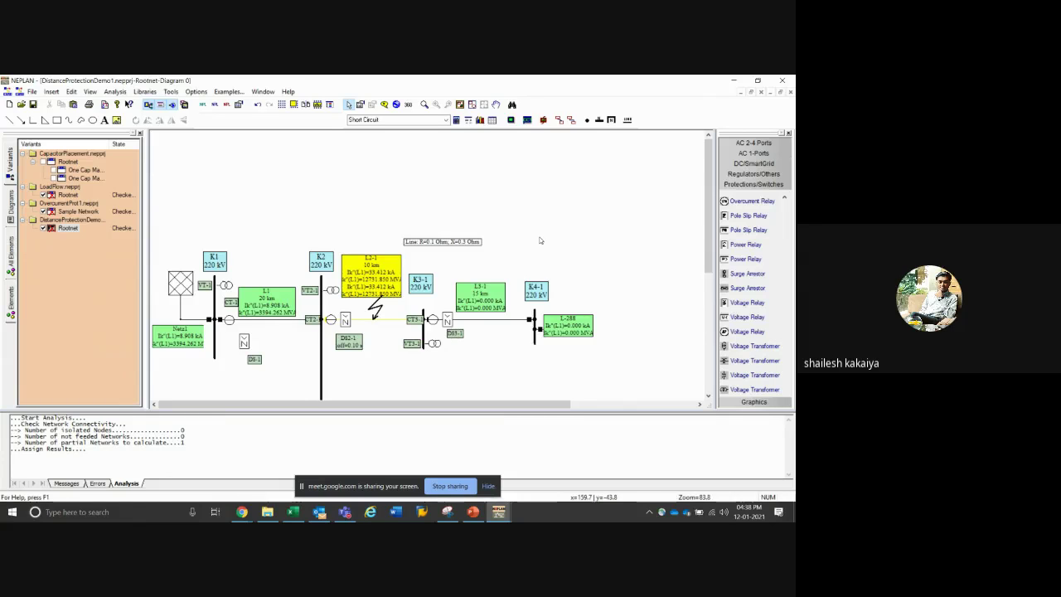
Examine network feeder Netz1's three-phase short-circuit quantities and operational data, including the operating voltage U oper, without changing them
double_click(179, 289)
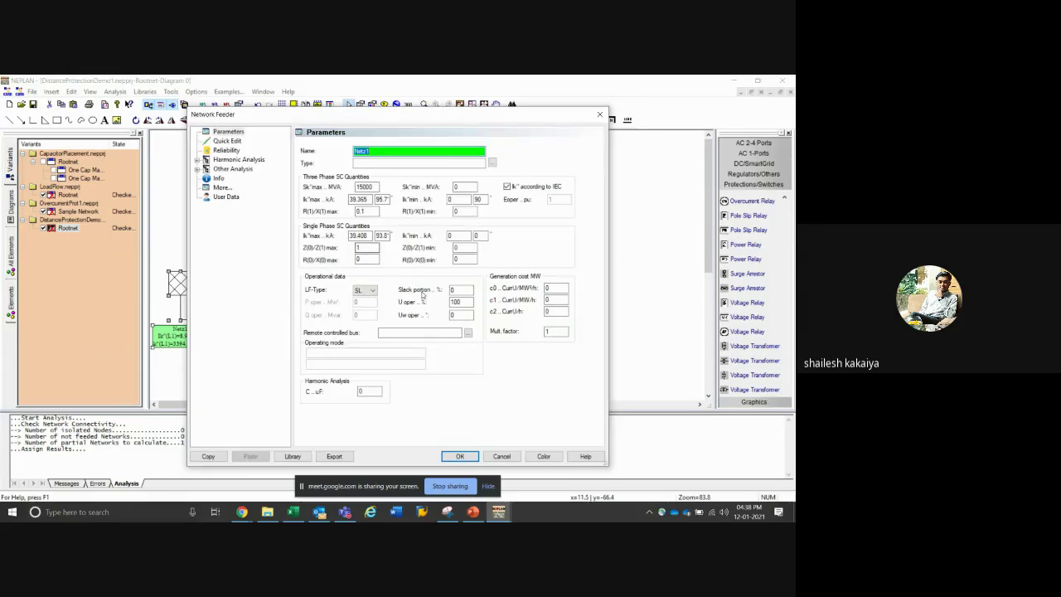
left_click(501, 457)
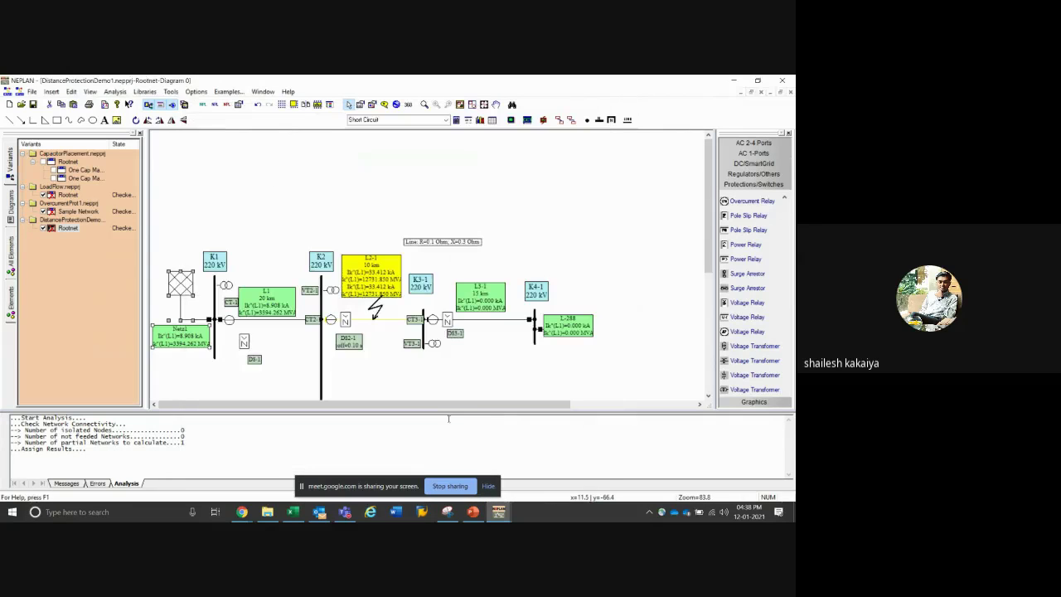
double_click(181, 287)
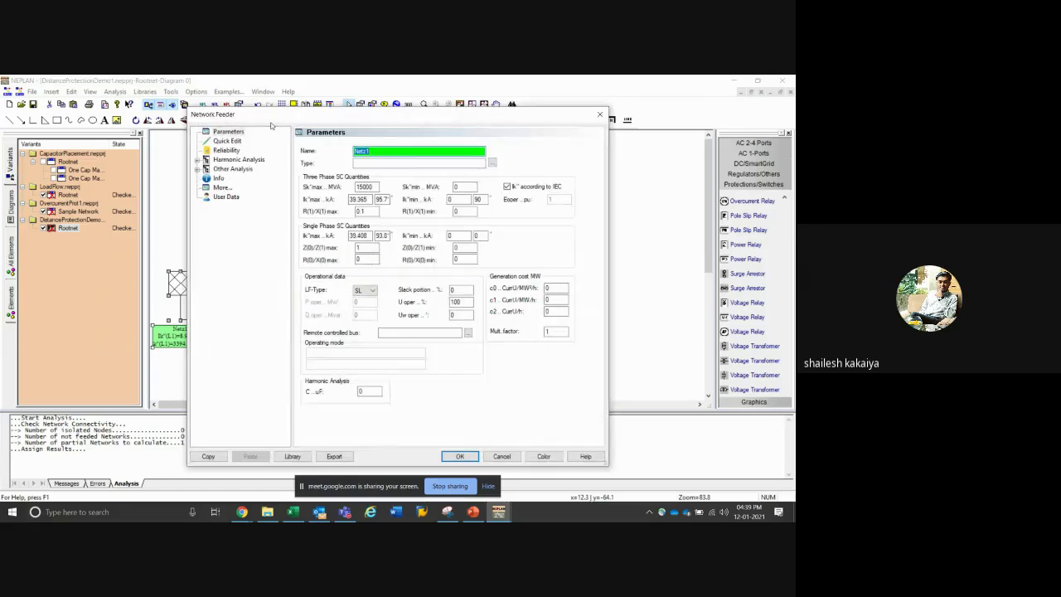
left_click(381, 199)
double_click(460, 302)
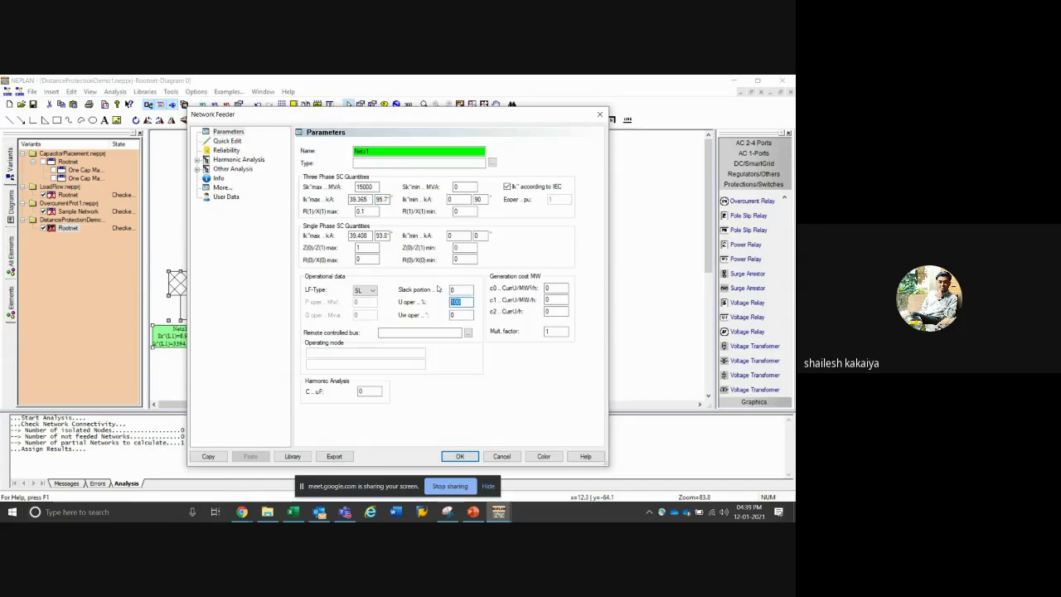
left_click(501, 456)
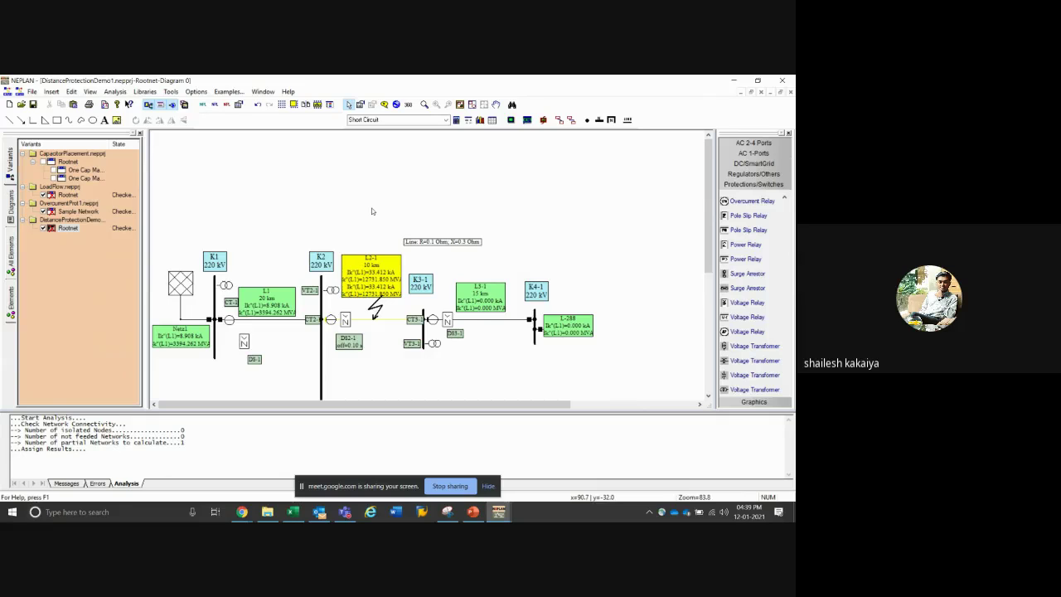
double_click(182, 286)
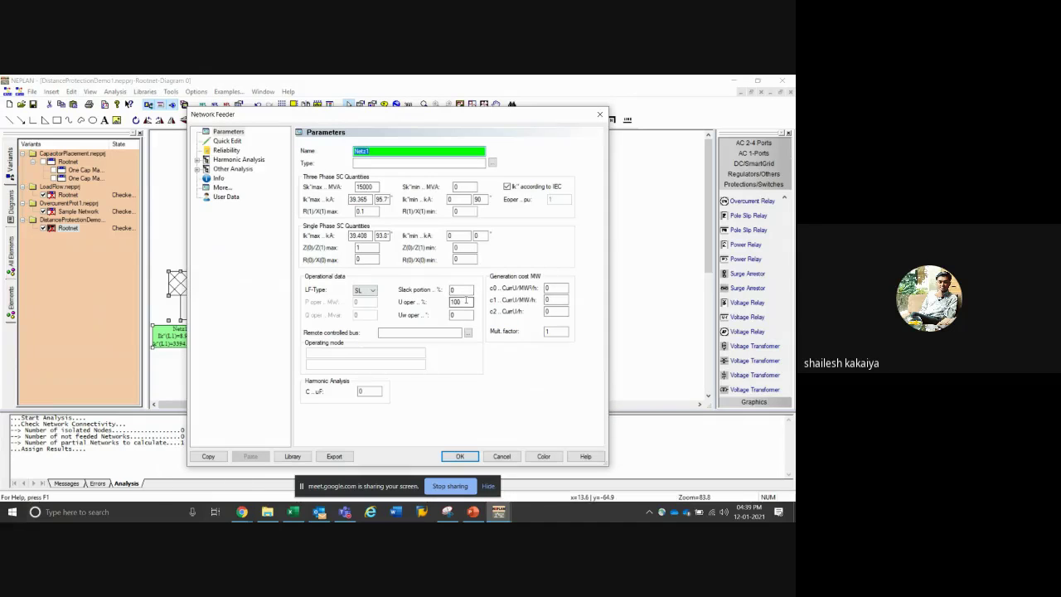
left_click(466, 301)
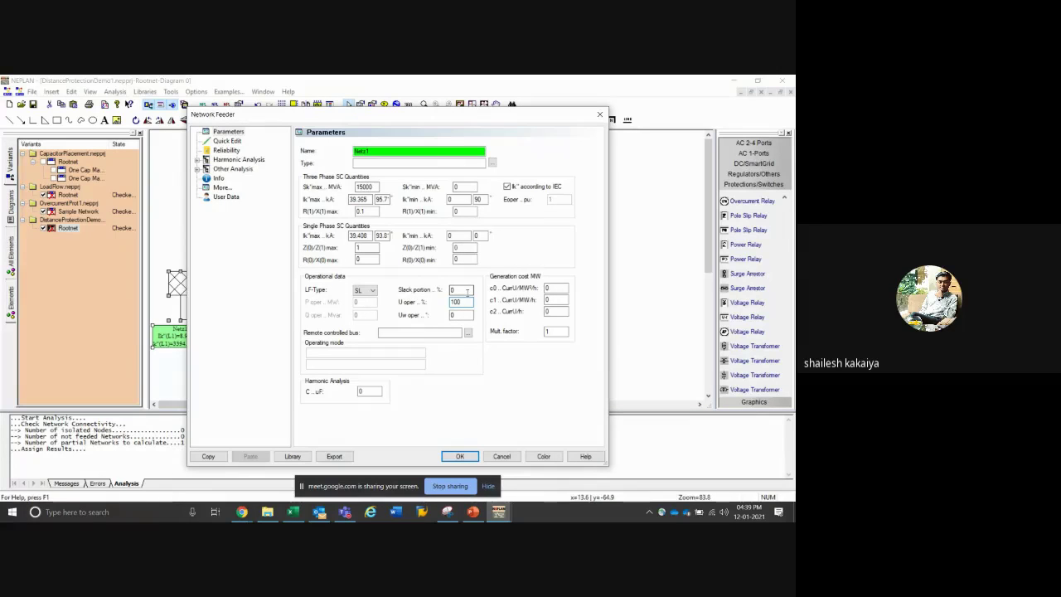
left_click(501, 456)
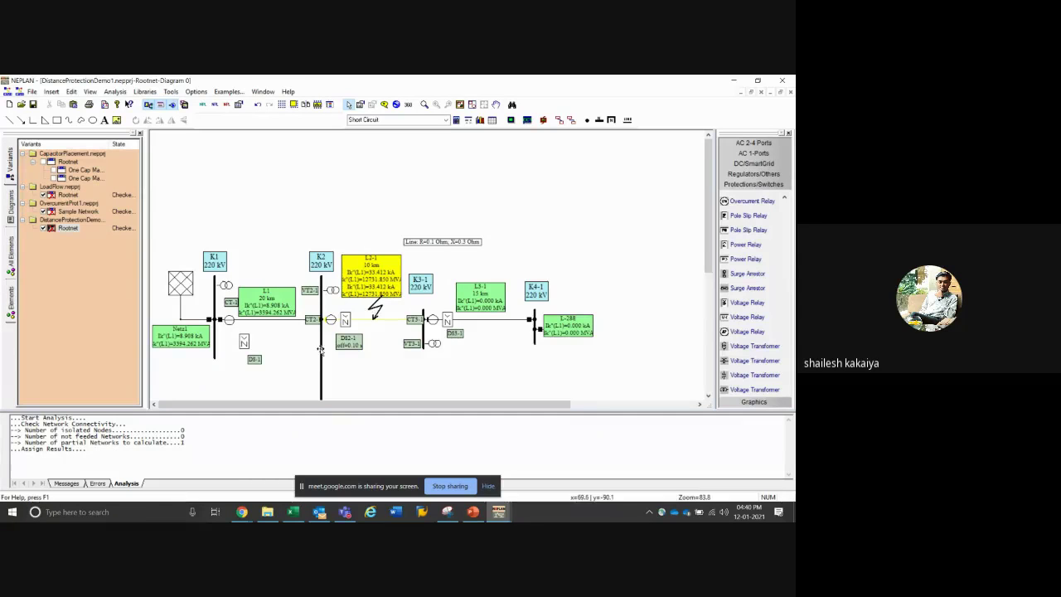
Check the parameters of network feeder Netz1 once more and leave them as they are
double_click(180, 283)
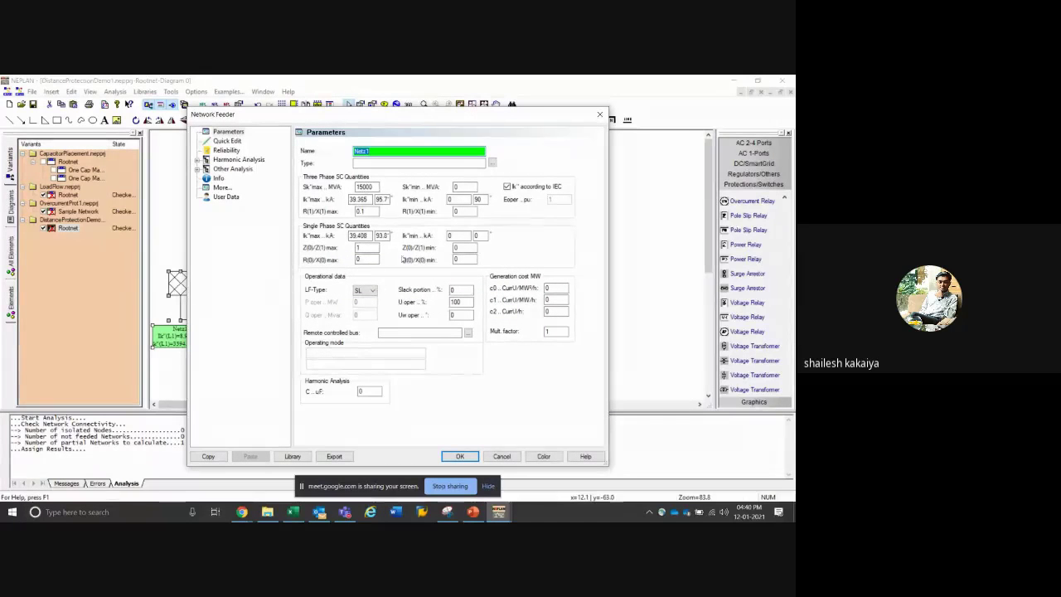
left_click(503, 457)
left_click(502, 457)
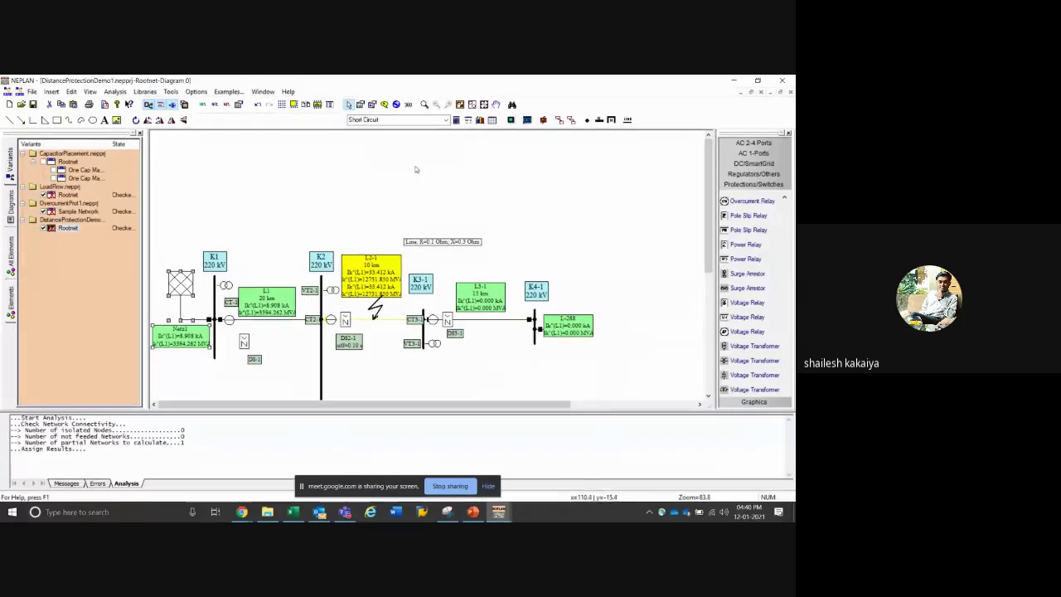
Open the example project Wind_DFIG_example.nepprj from the renewable energy Wind Power Stations examples and view the whole diagram
left_click(227, 92)
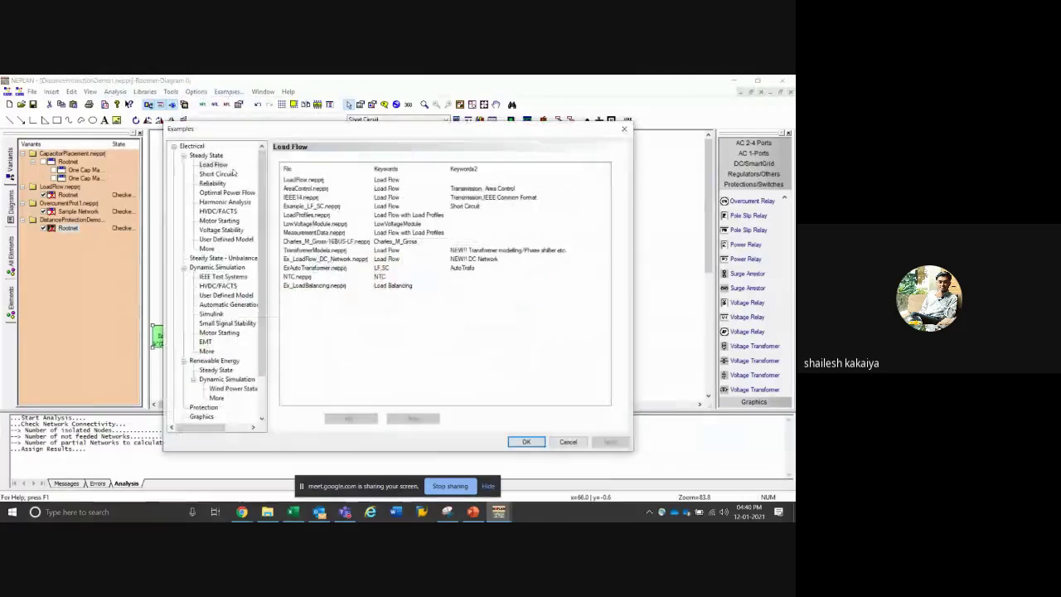
left_click(230, 388)
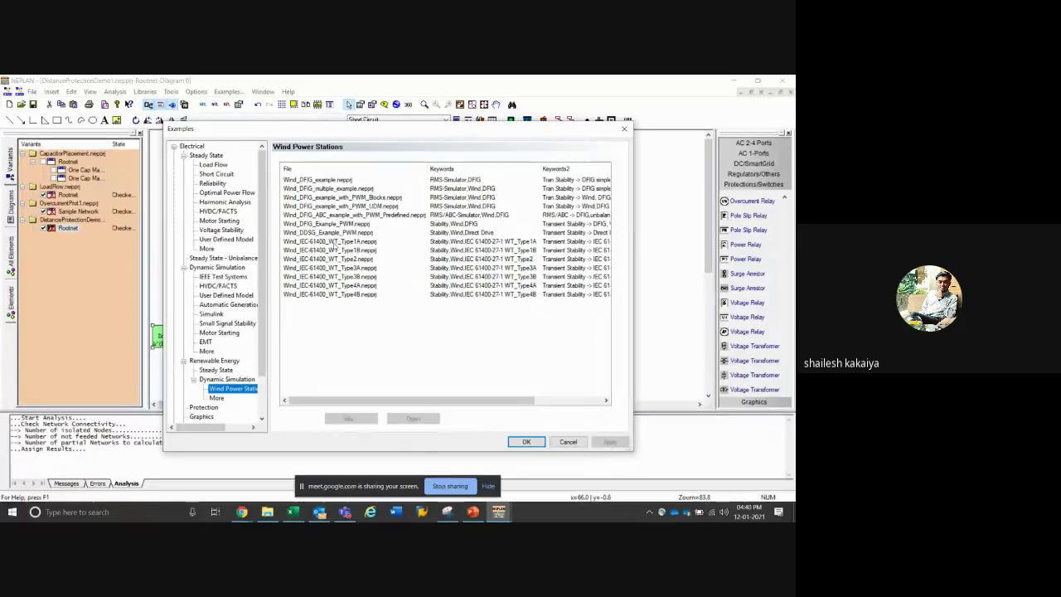
double_click(334, 179)
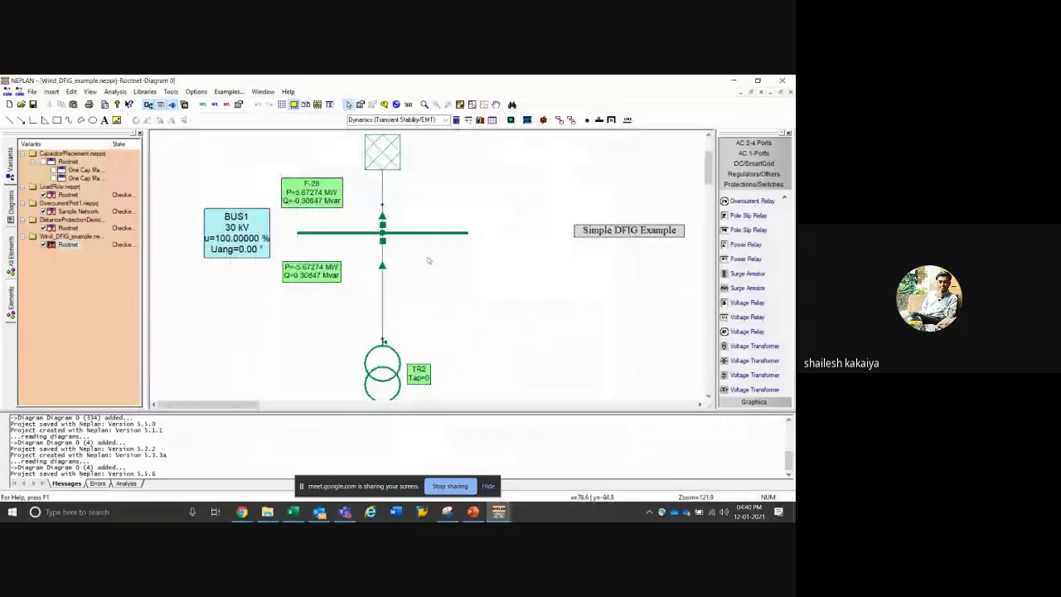
scroll(429, 258, "down", 1)
left_click(423, 106)
scroll(338, 284, "down", 4)
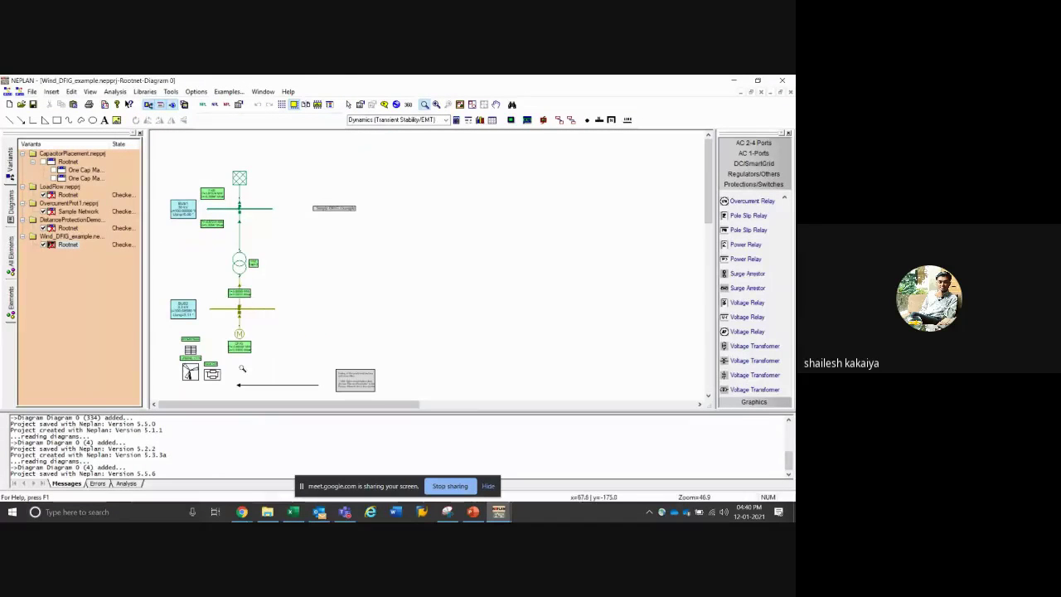
Review network feeder F-28's operating voltage and its three-phase and single-phase short-circuit quantities, keeping all values
scroll(265, 223, "up", 5)
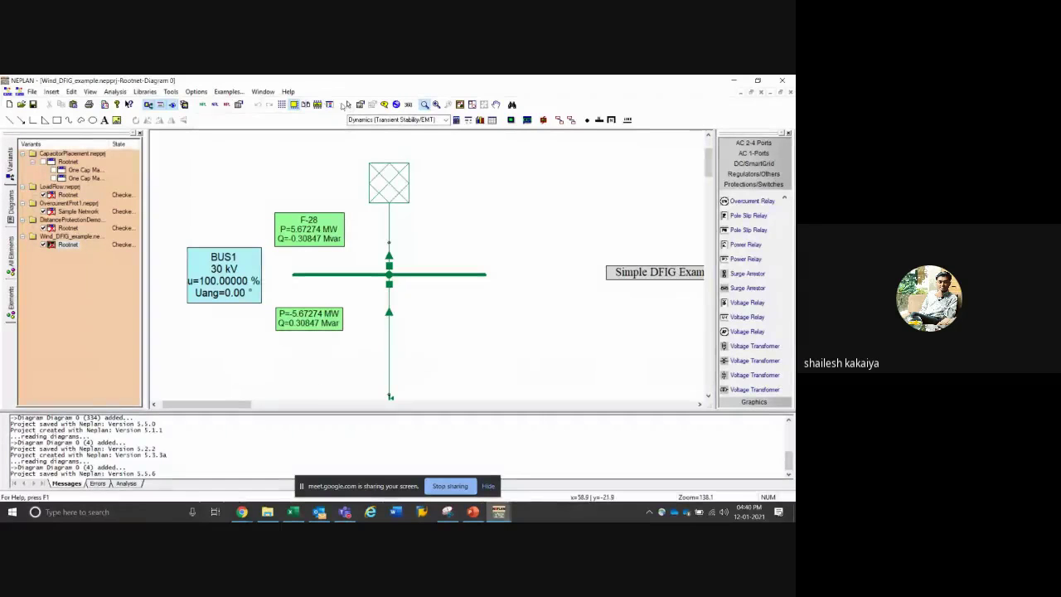
double_click(404, 192)
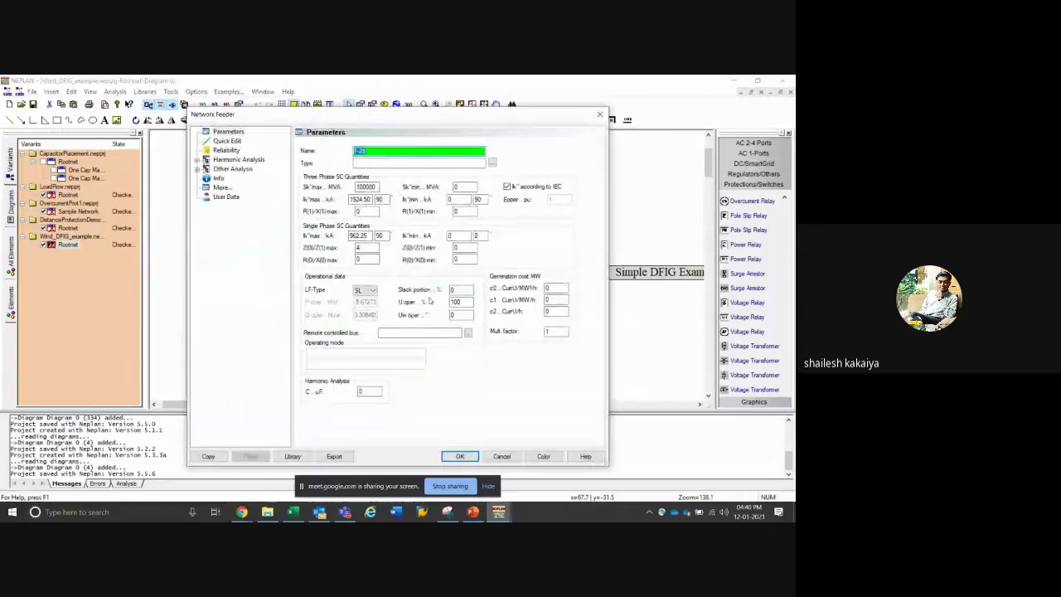
double_click(468, 304)
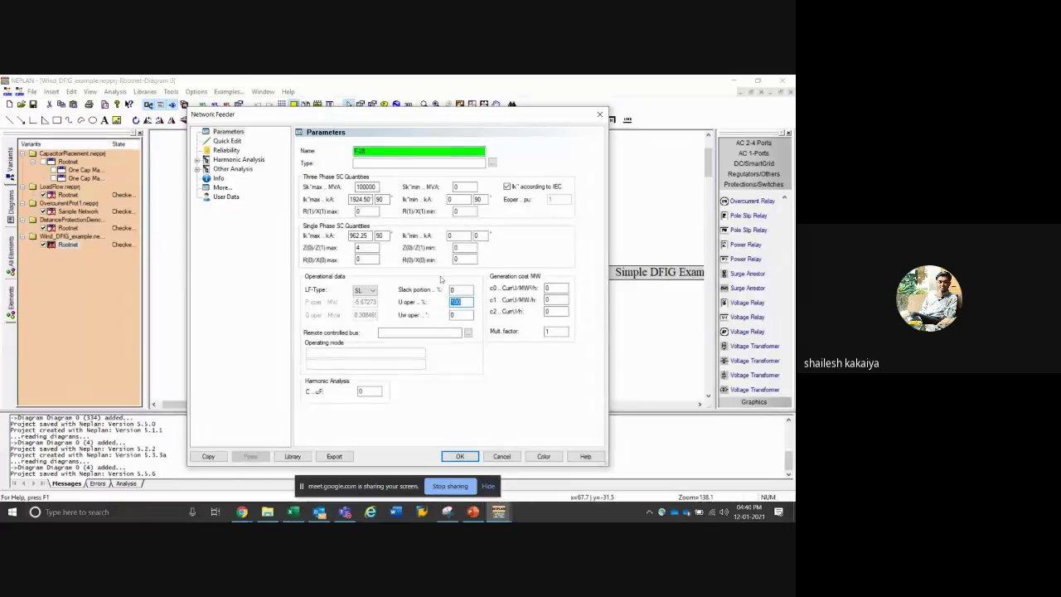
double_click(362, 199)
double_click(369, 260)
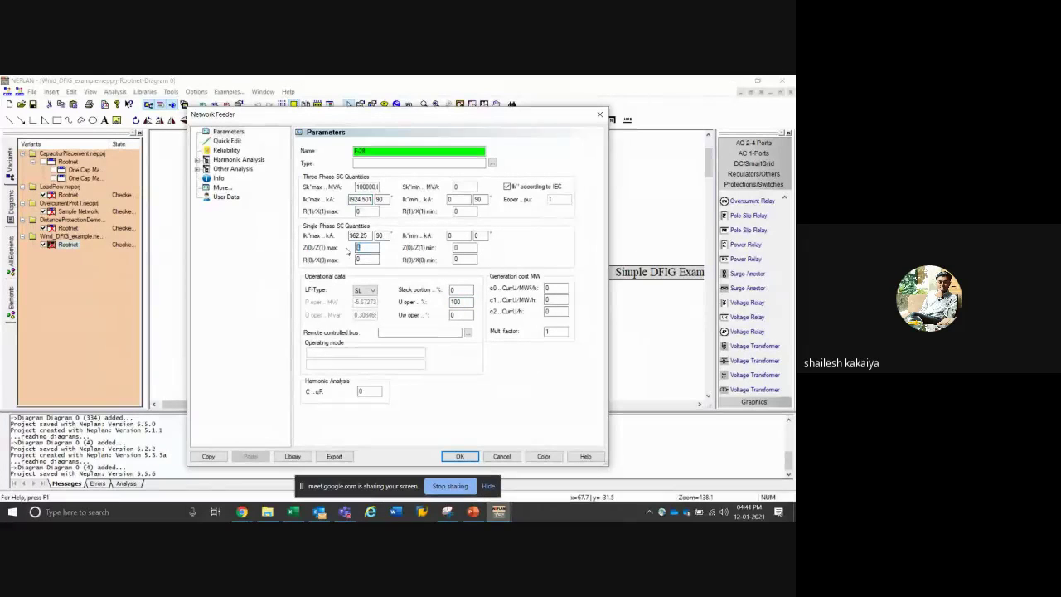
left_click(466, 457)
Run the Dynamics (Transient Stability/EMT) simulation without updating the regulator library, view the result plots and return to the diagram
left_click(455, 120)
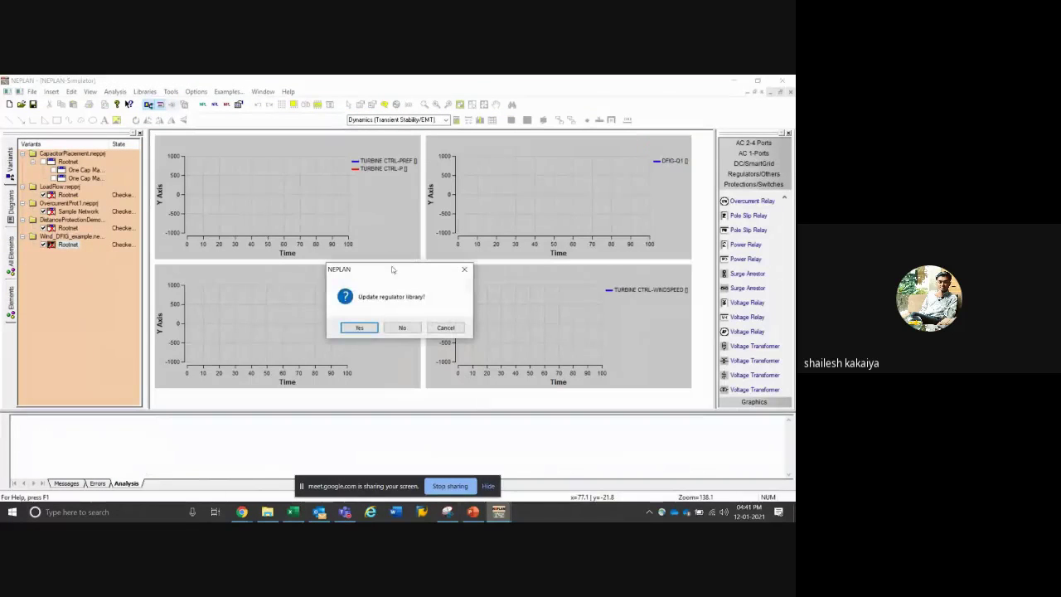
left_click(398, 328)
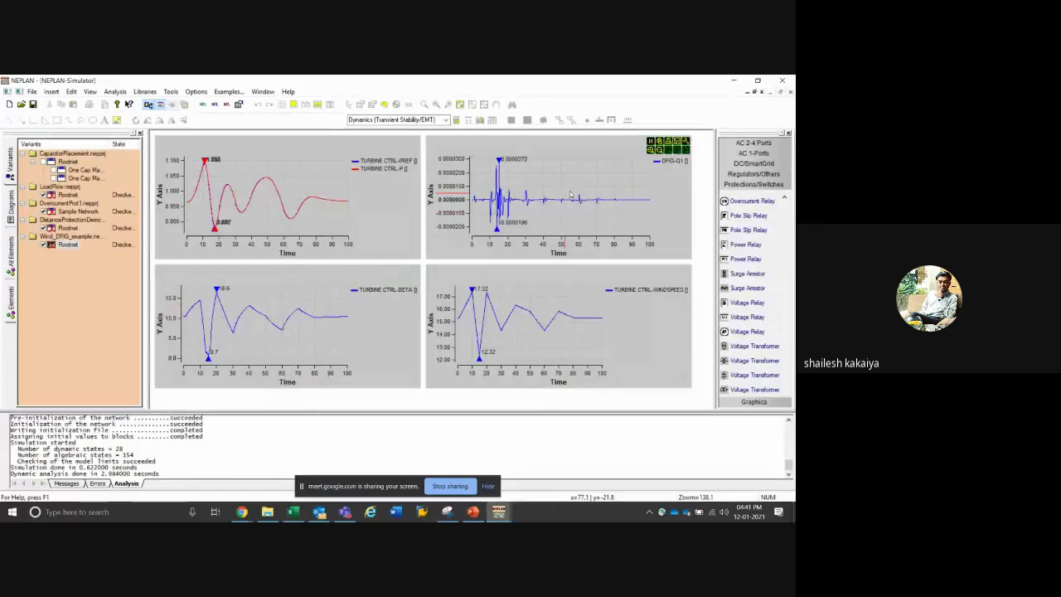
left_click(699, 135)
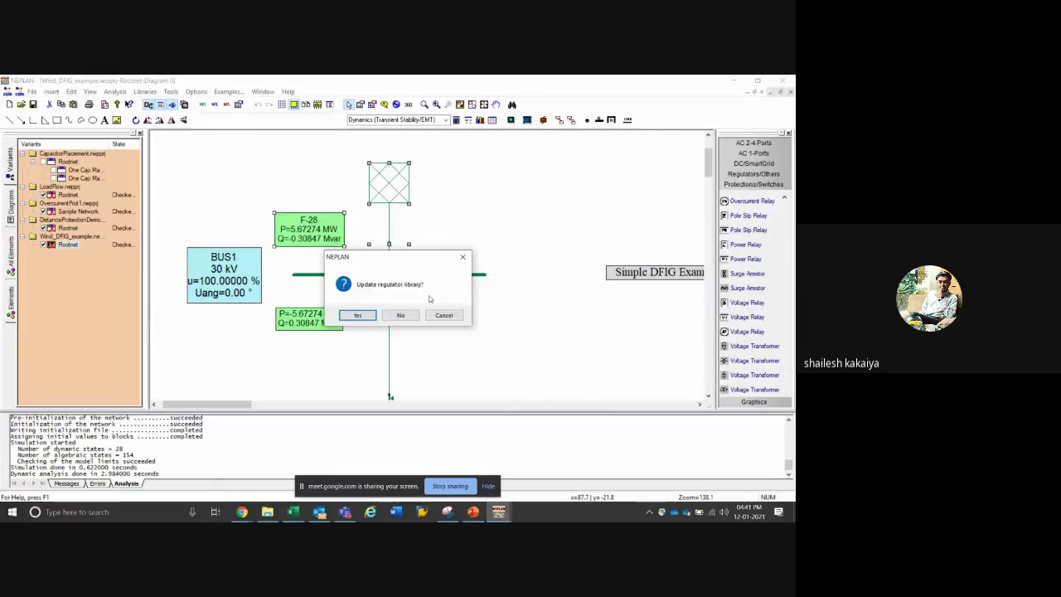
Browse the screen plot variables available for the Asynchronous Machine element type in the dynamic analysis parameters
left_click(443, 315)
left_click(311, 143)
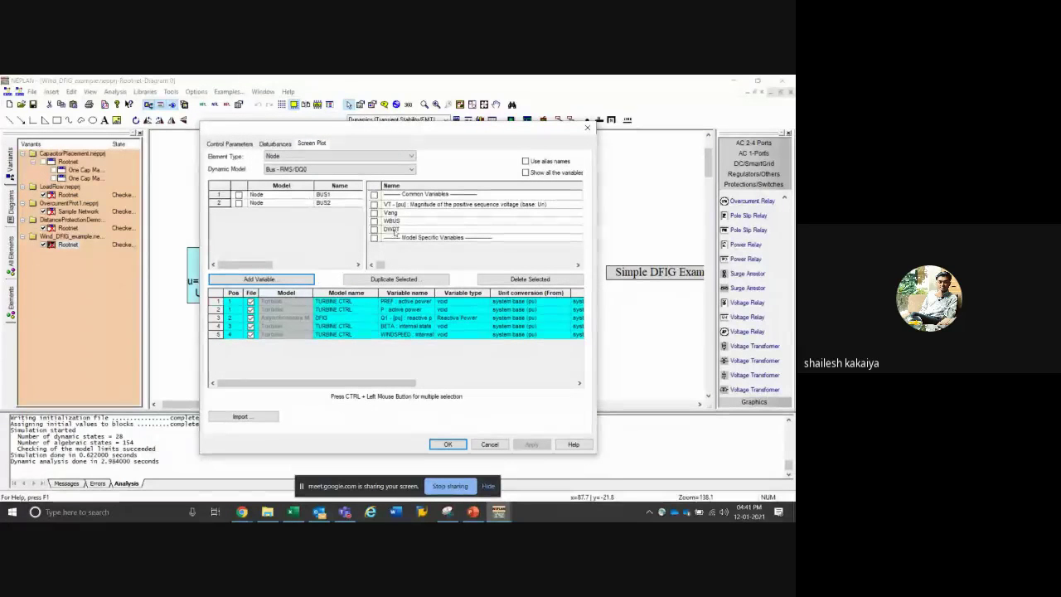
left_click(342, 157)
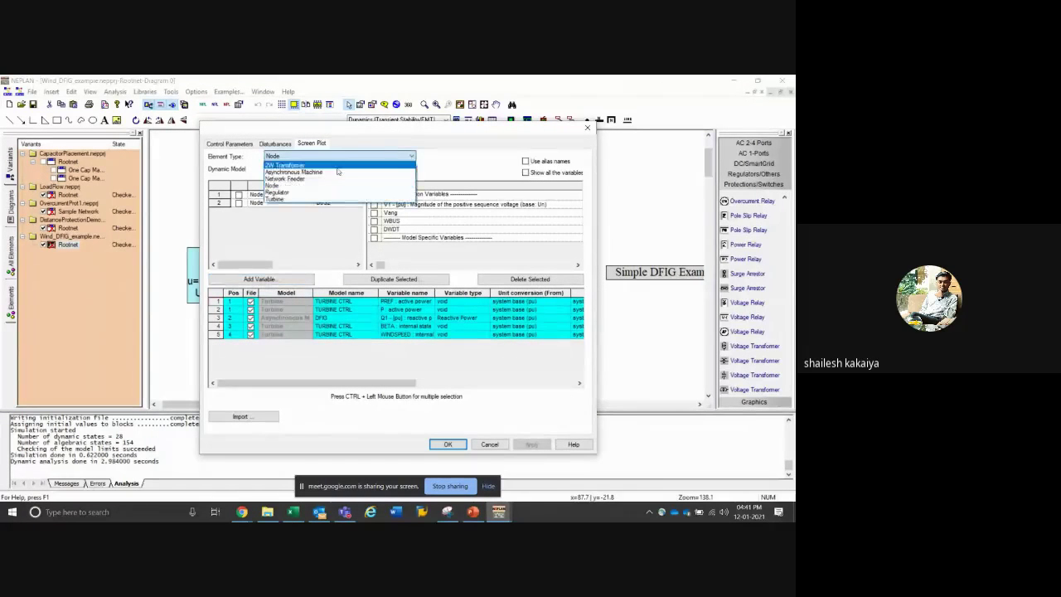
left_click(336, 174)
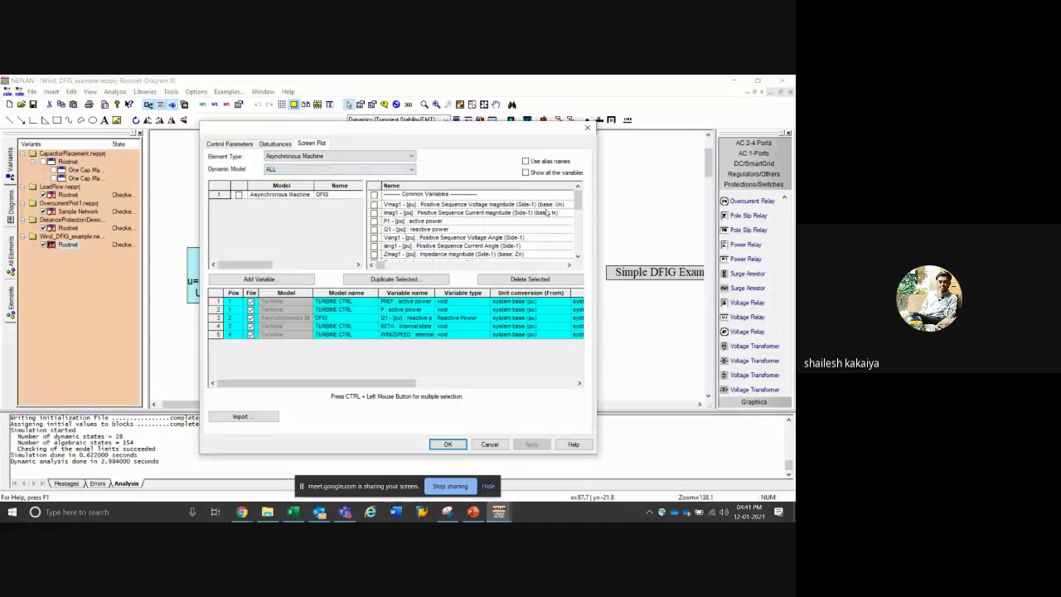
left_click_drag(578, 203, 581, 243)
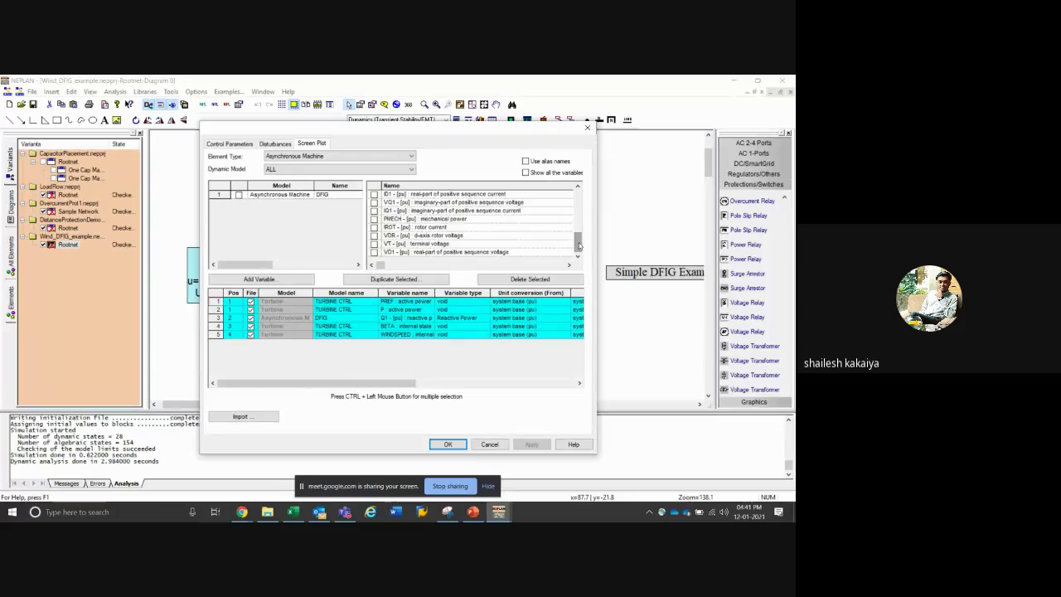
left_click_drag(578, 242, 577, 192)
Add the DFIG machine's Vmag1 positive sequence voltage magnitude to the screen plot variables, and discard the parameter changes
left_click(374, 204)
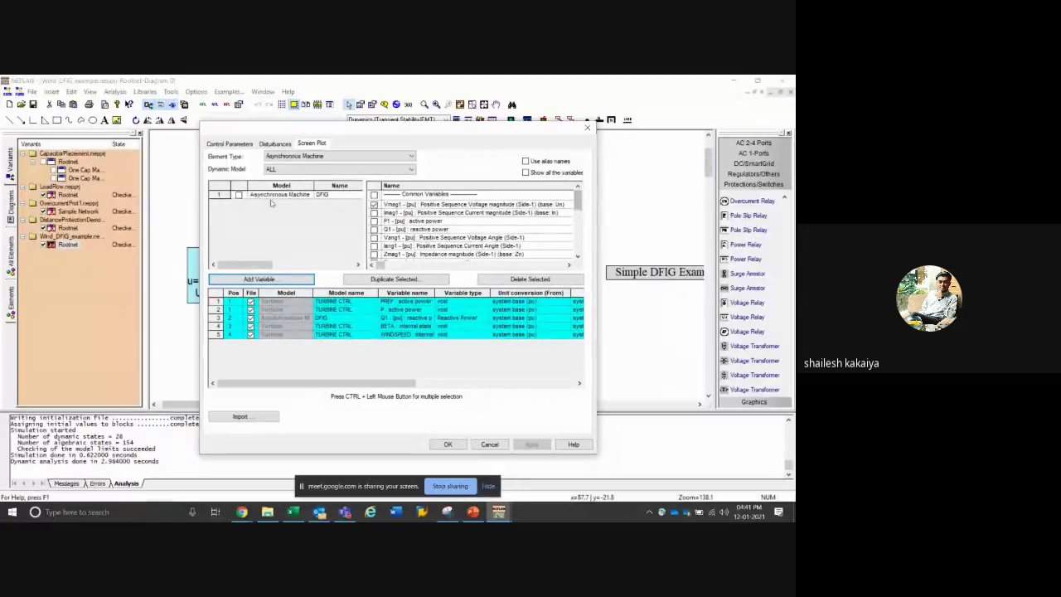
left_click(238, 196)
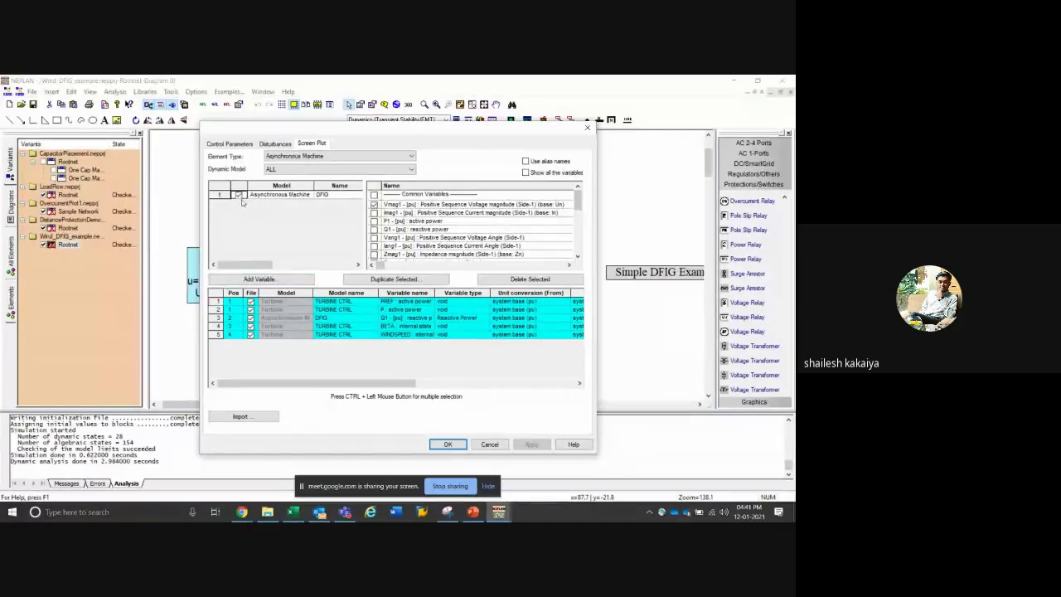
left_click(257, 280)
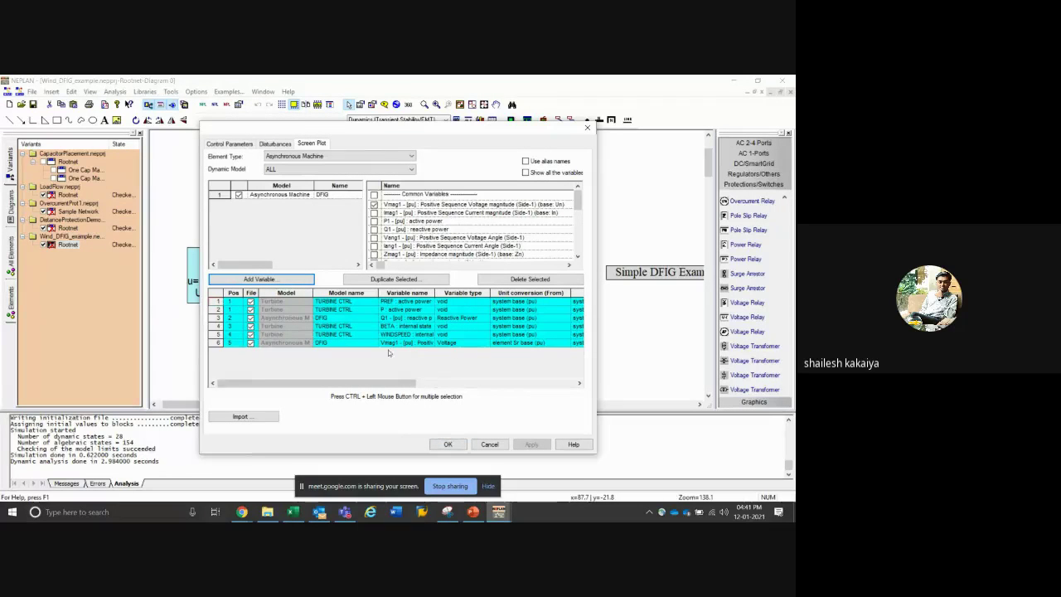
mouse_move(366, 383)
left_mouse_down()
mouse_move(486, 387)
mouse_move(387, 387)
left_mouse_up()
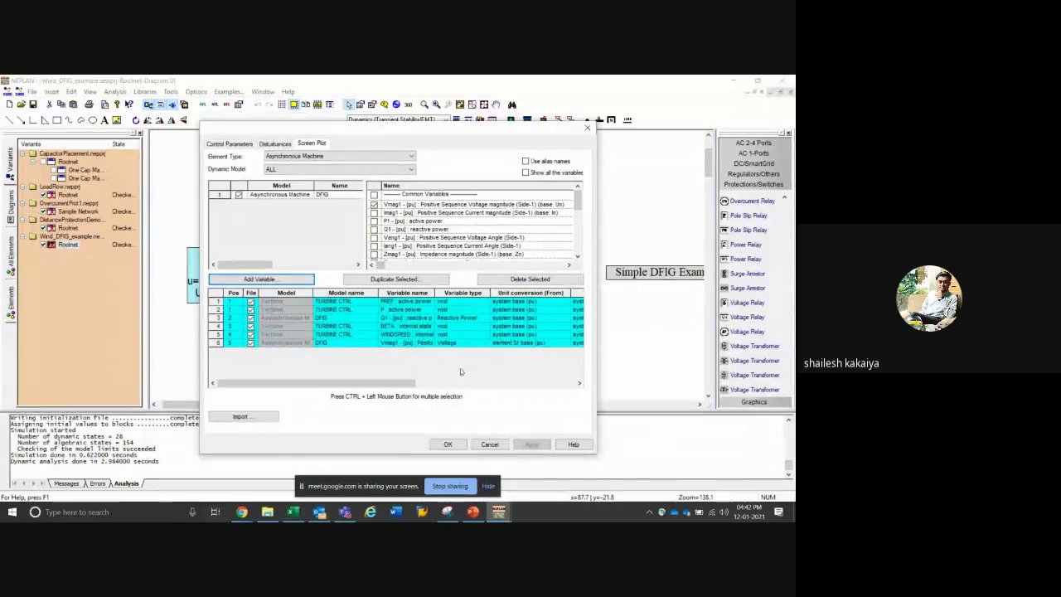
left_click(482, 445)
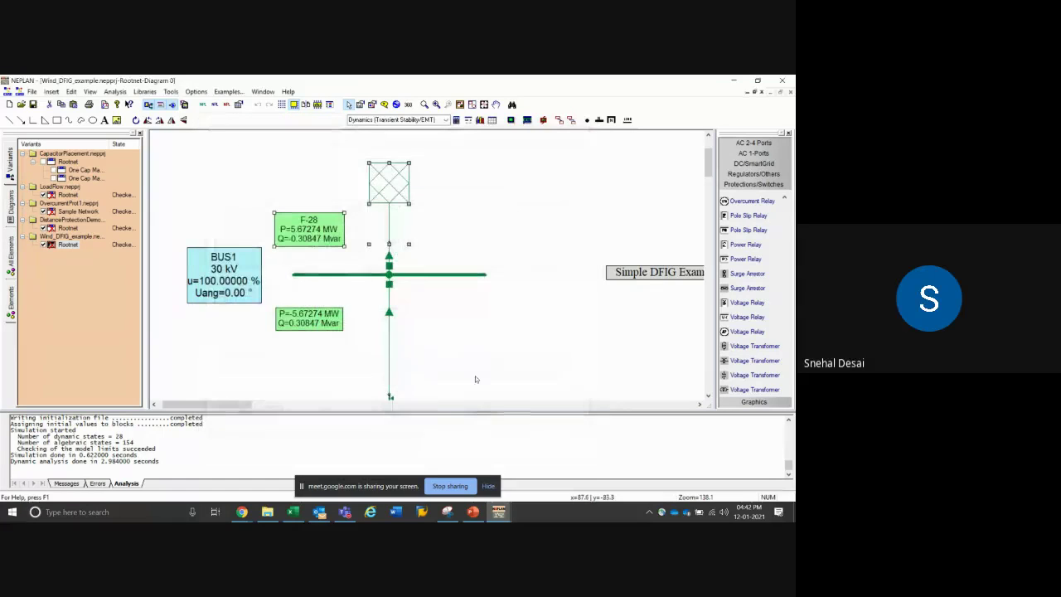
left_click(474, 369)
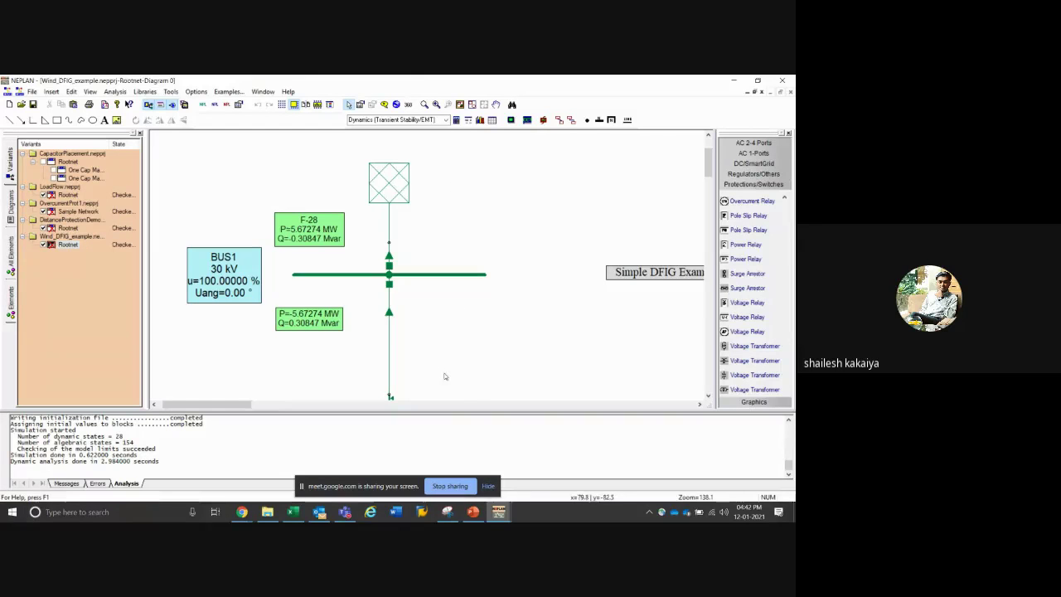
View the element library's folders and the other available library commands, returning to the wind example's diagram
left_click(195, 91)
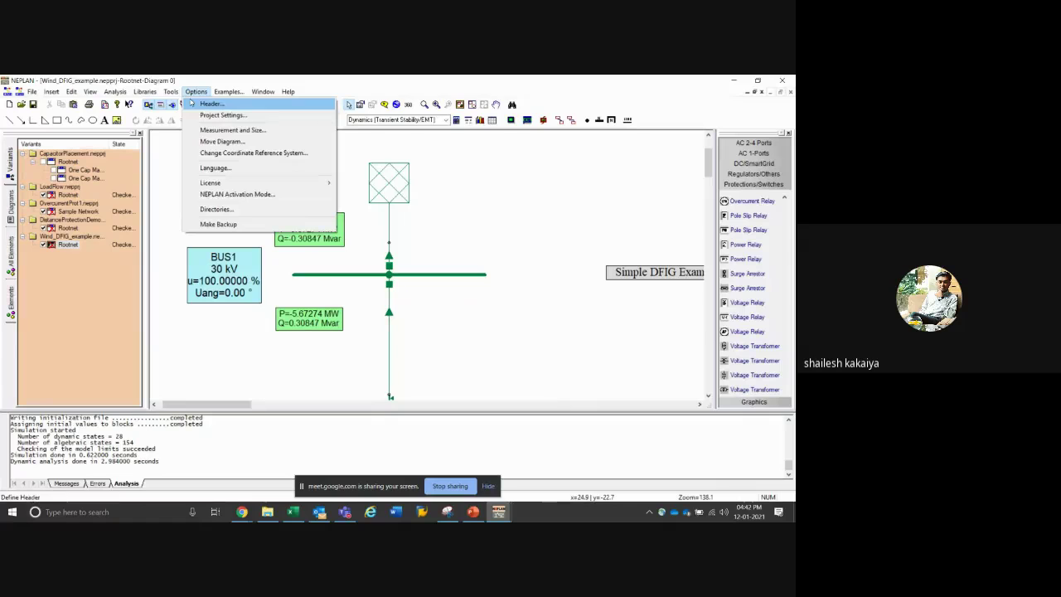
mouse_move(152, 90)
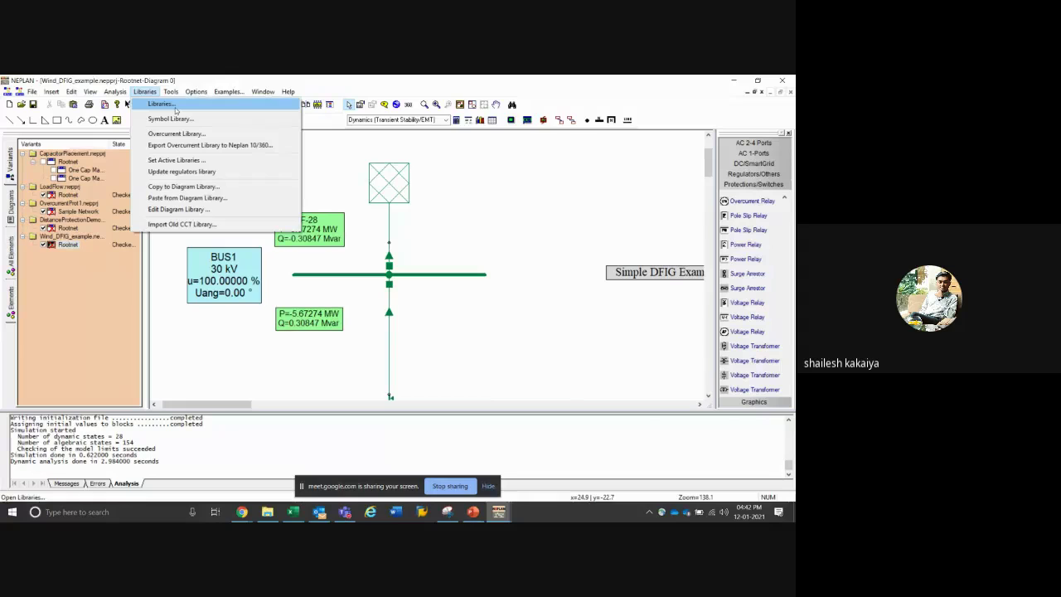
left_click(175, 110)
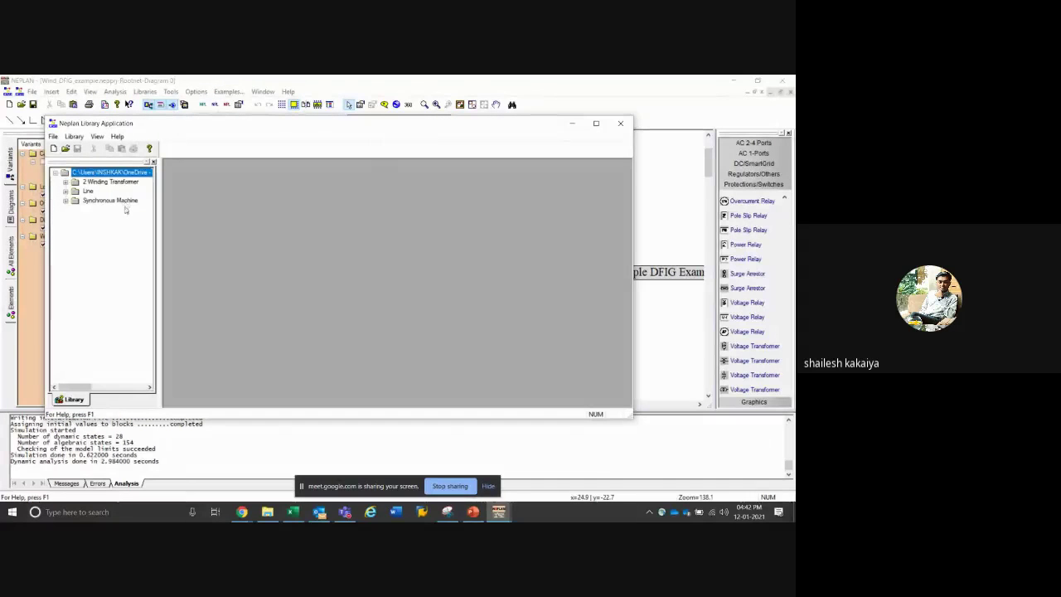
left_click(620, 124)
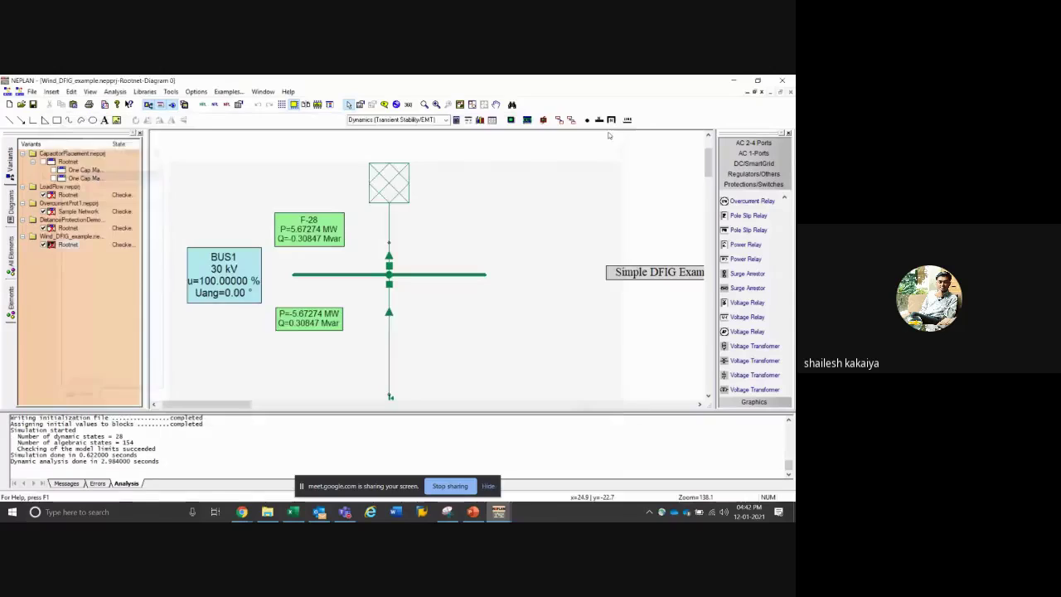
left_click(111, 93)
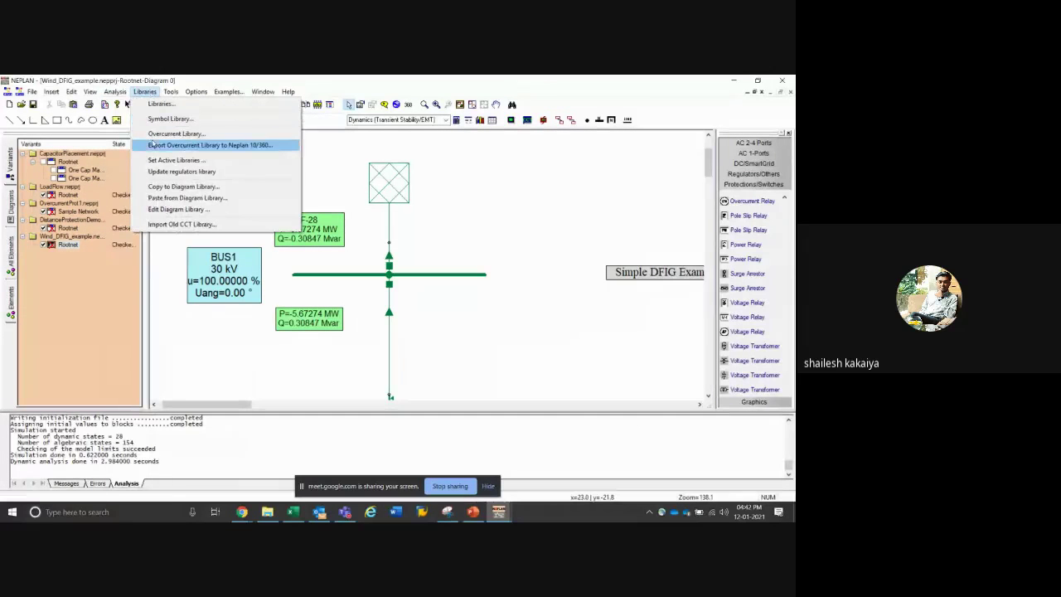
left_click(184, 198)
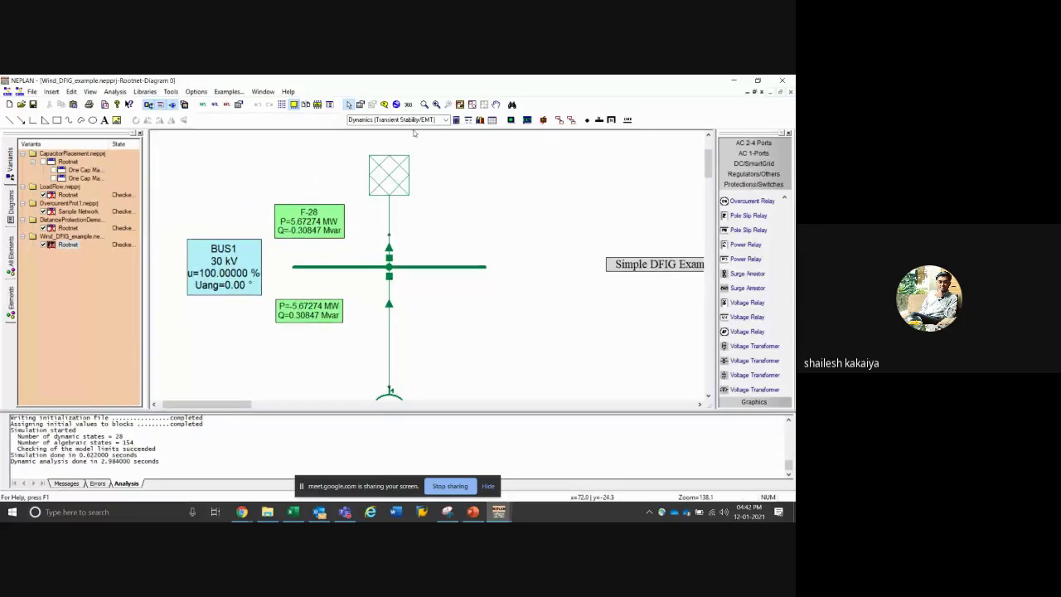
Examine the DFIG machine at BUS2 together with its wind speed, turbine control and rotor control blocks
left_click(424, 104)
scroll(324, 267, "down", 3)
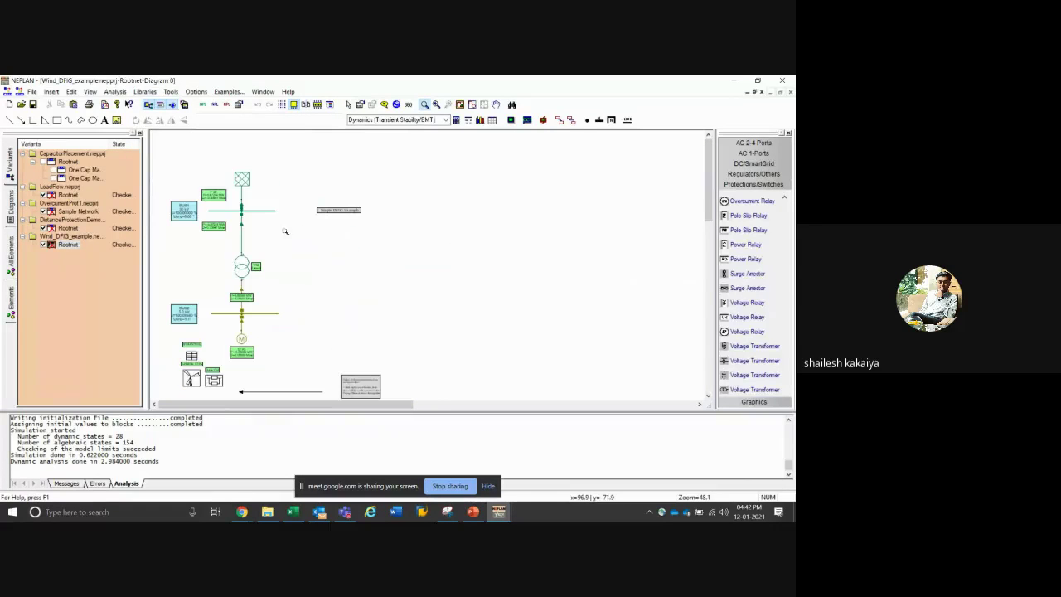
scroll(280, 271, "down", 1)
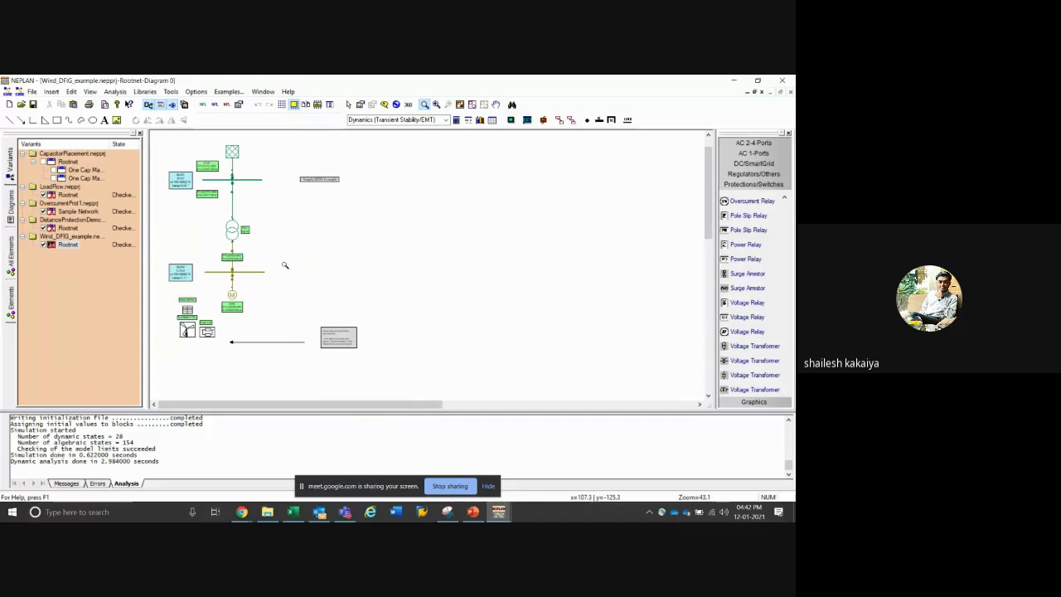
left_click_drag(189, 254, 276, 328)
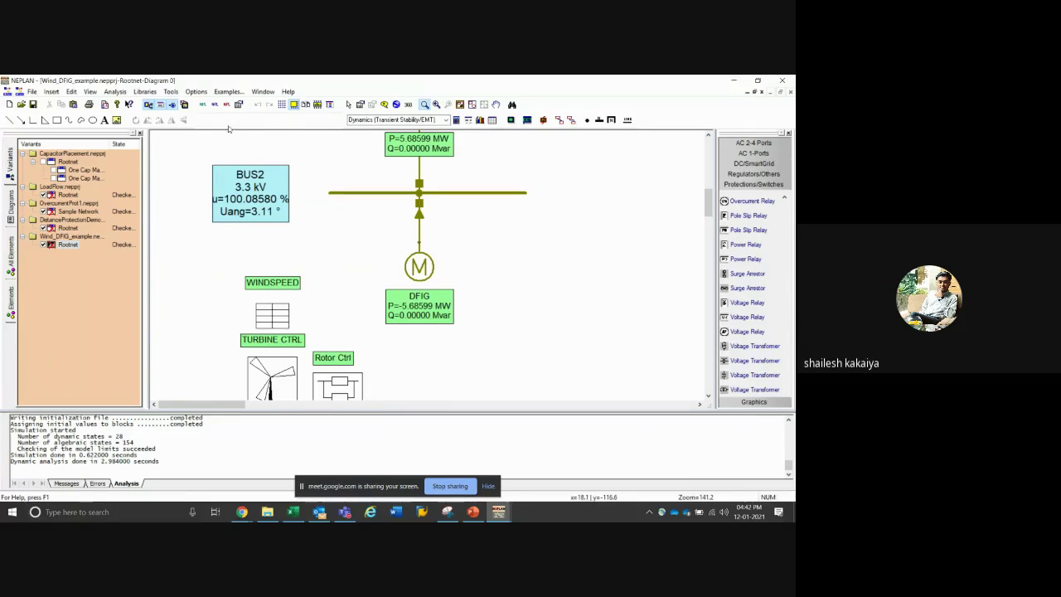
Open the example project IEEE09BUS_with_blocks.nepprj from the dynamic simulation IEEE Test Systems examples
left_click(262, 91)
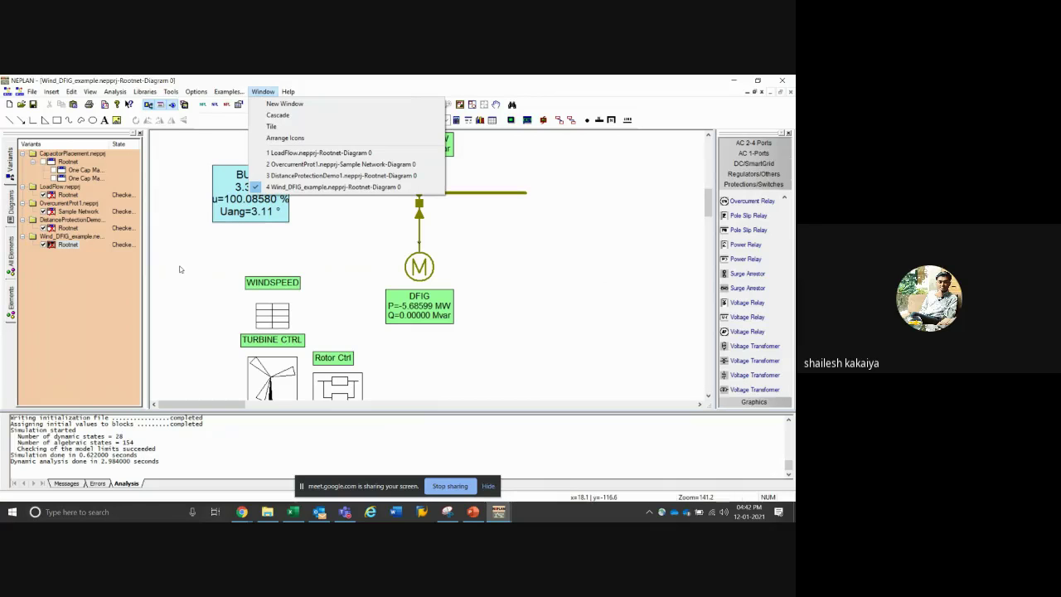
left_click(228, 91)
scroll(219, 306, "down", 5)
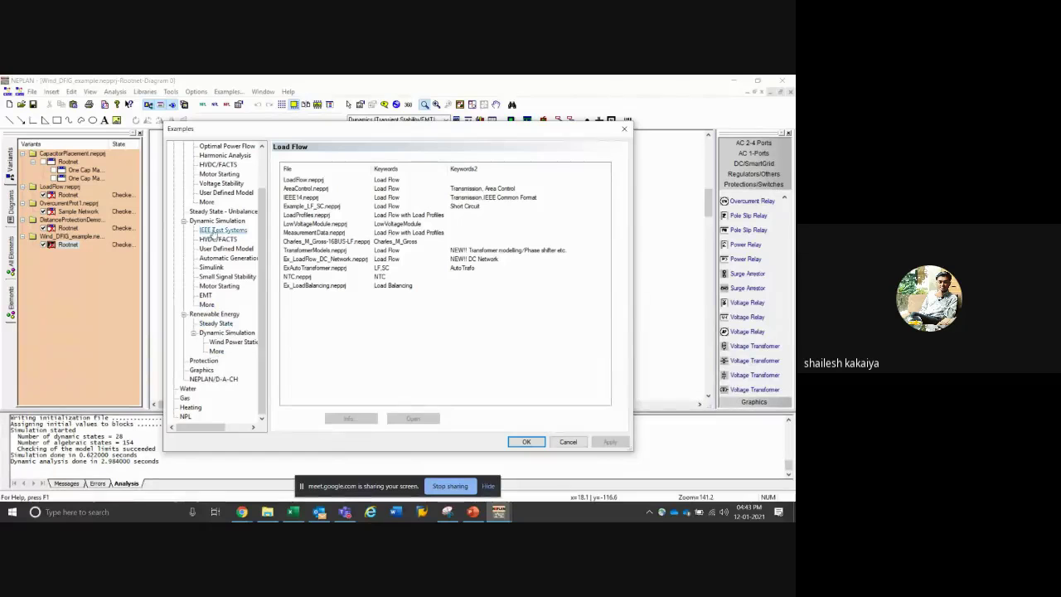
left_click(223, 229)
double_click(327, 181)
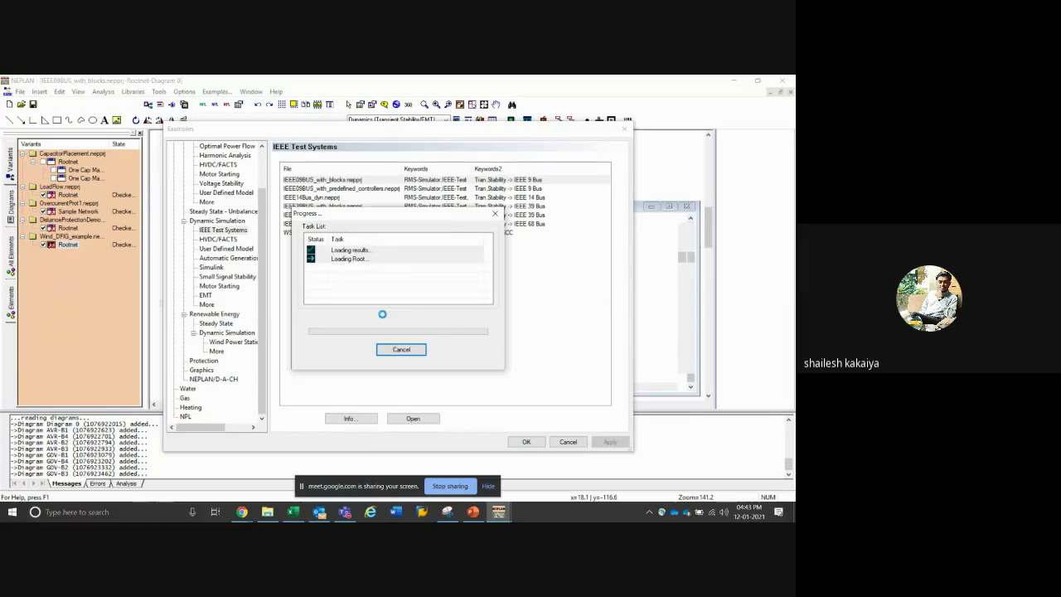
Close the examples list and check generator GEN01's regulator and turbine settings, including the elements selectable as voltage regulator
left_click(524, 442)
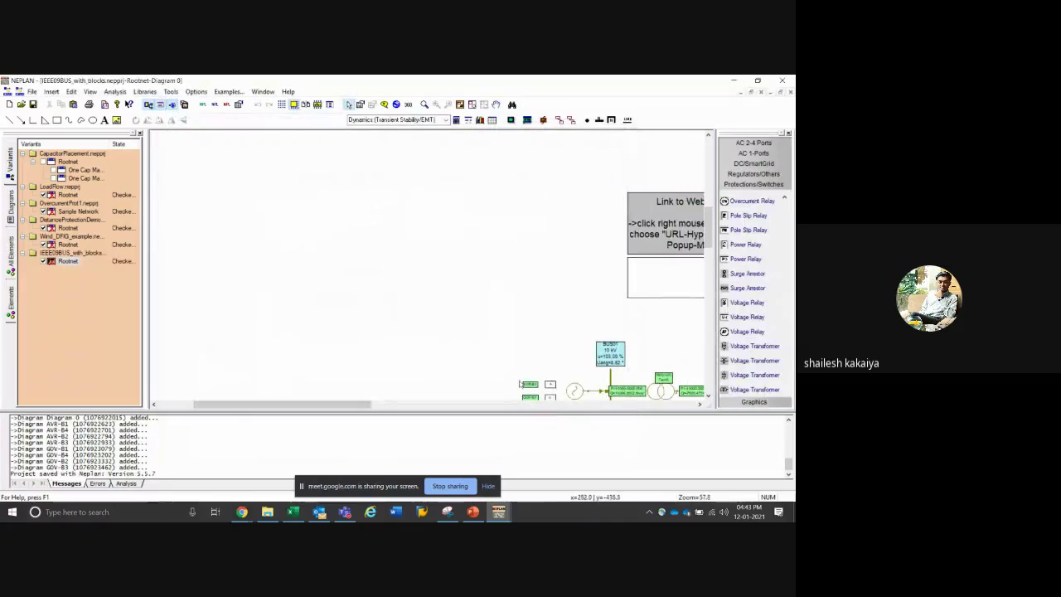
double_click(572, 391)
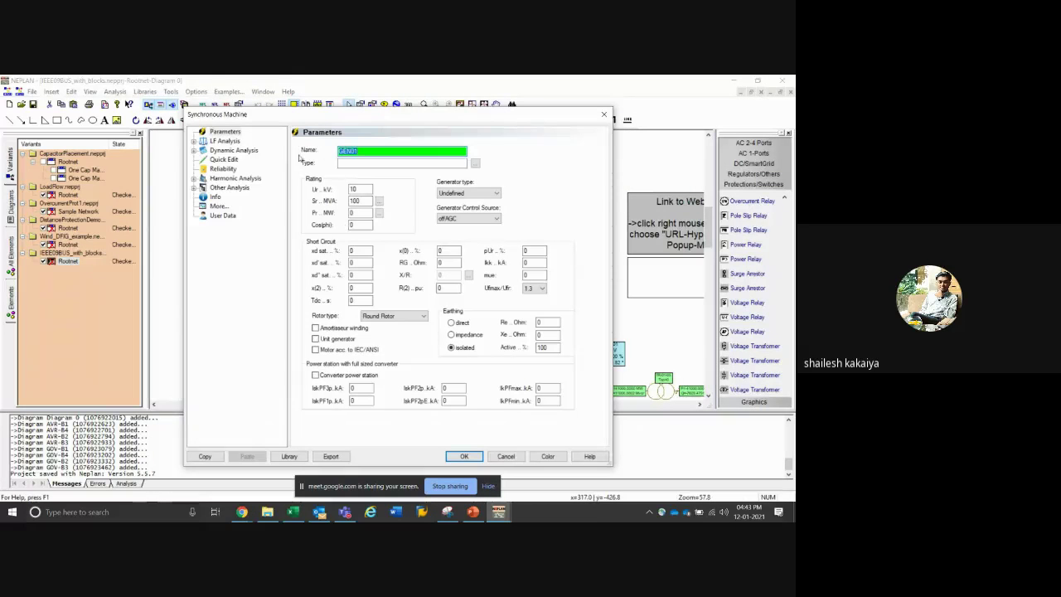
left_click(222, 150)
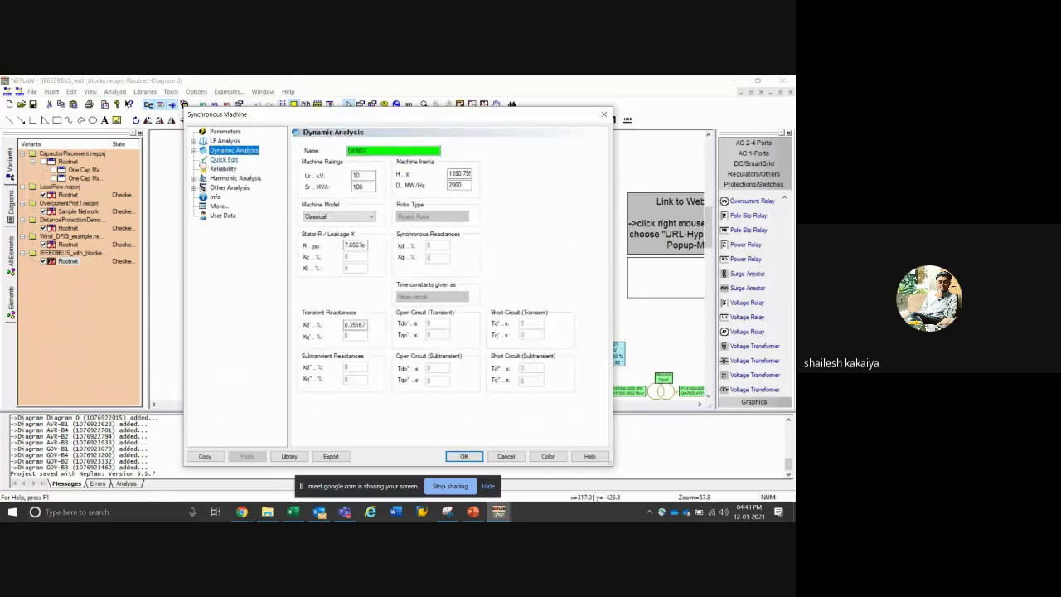
left_click(194, 150)
left_click(245, 168)
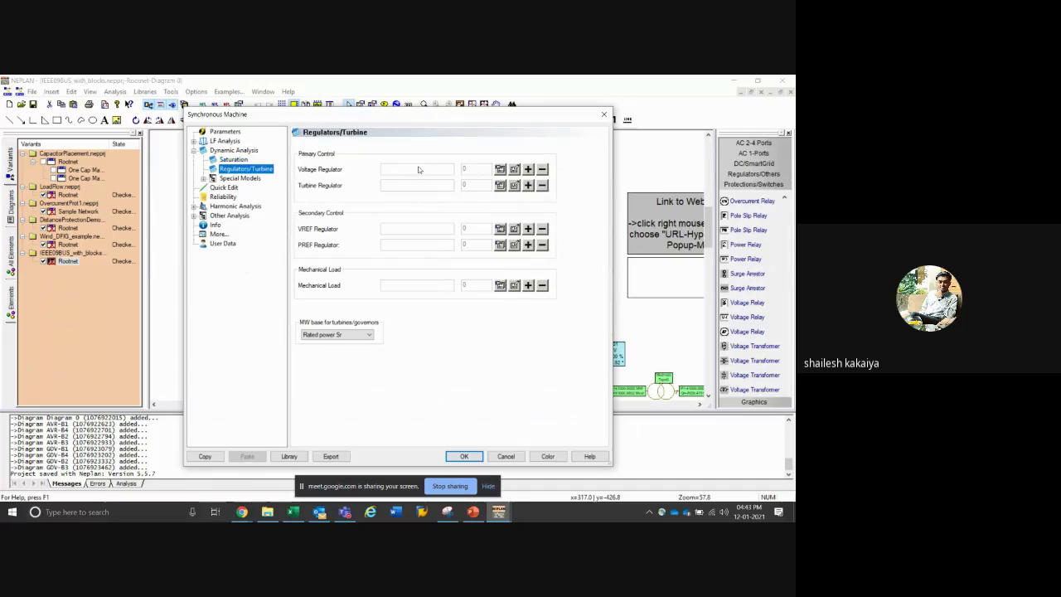
left_click(514, 169)
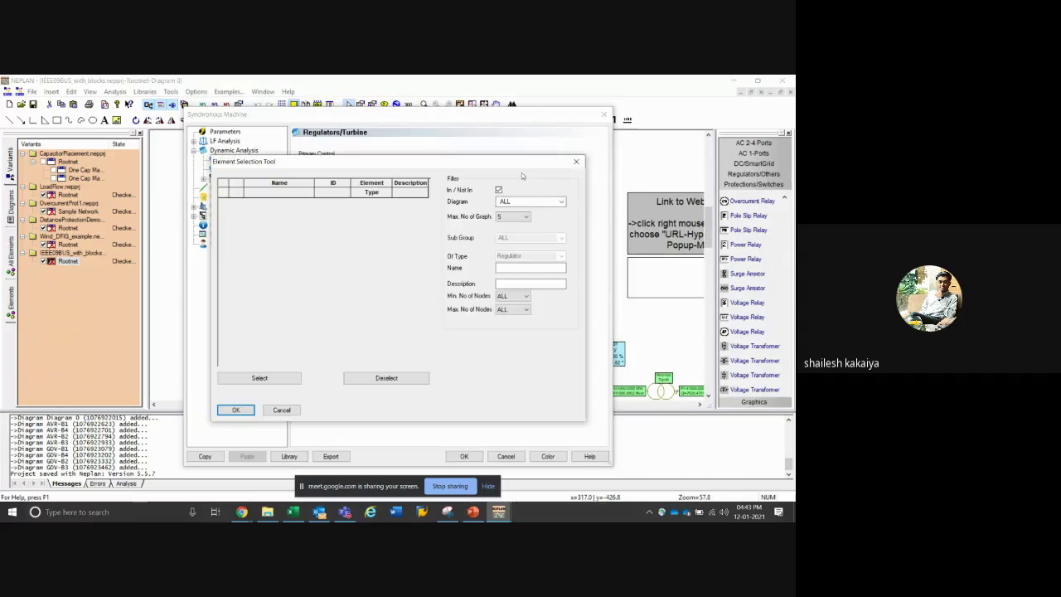
left_click(290, 409)
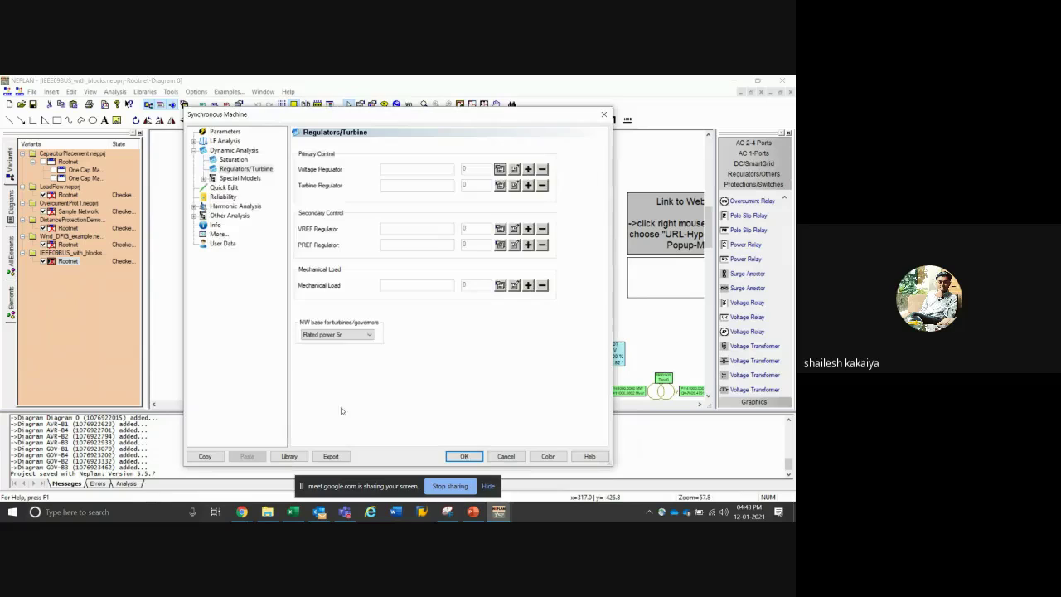
Review the regulator types offered for a new GEN01 voltage regulator, including PSS Power Systems Stabilizers and Governors, and leave the machine without applying changes
left_click(528, 169)
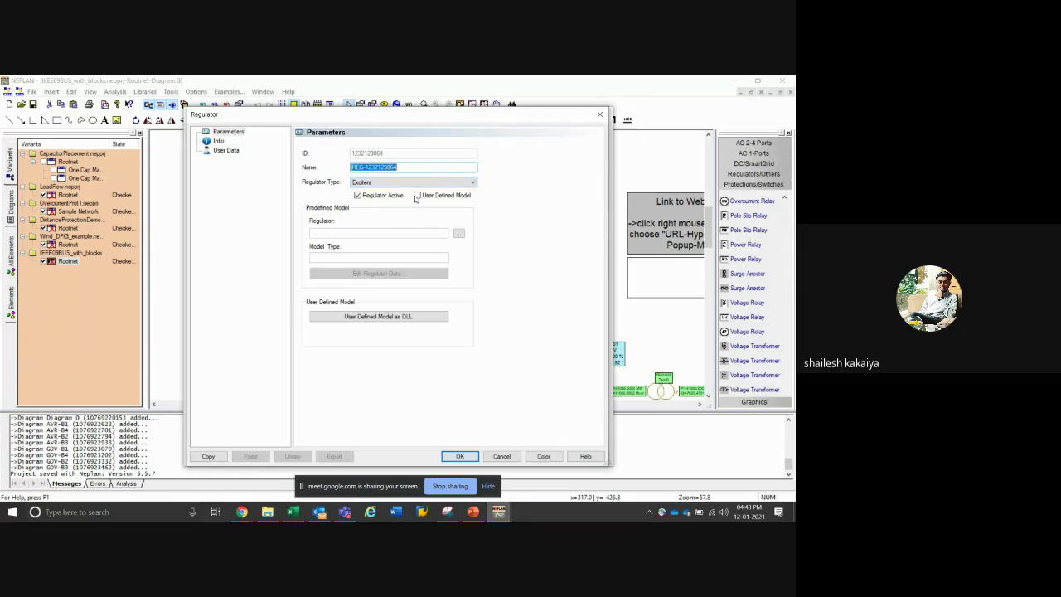
left_click(441, 184)
left_click(430, 198)
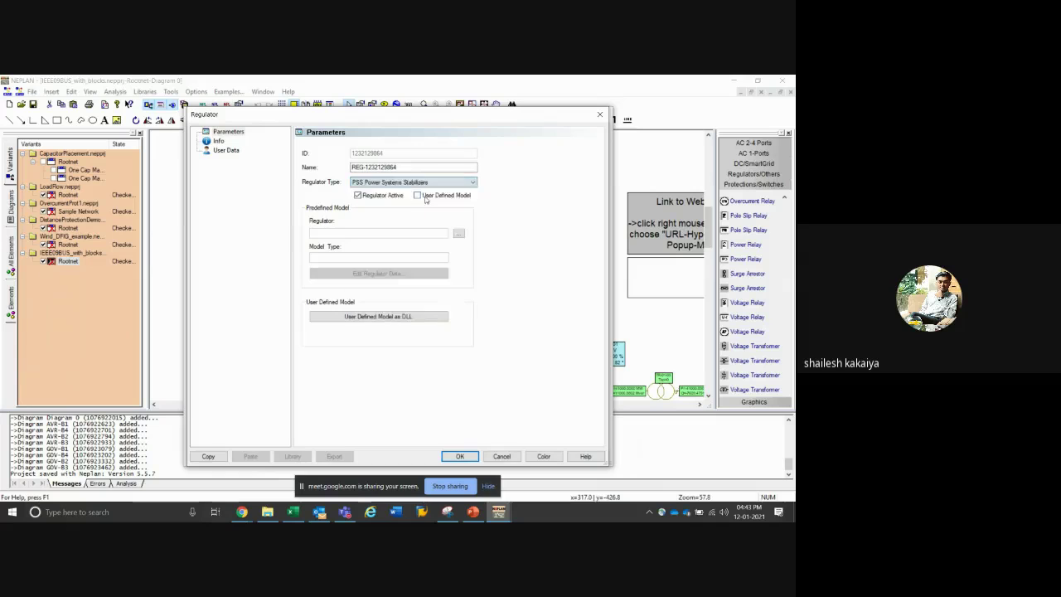
left_click(420, 183)
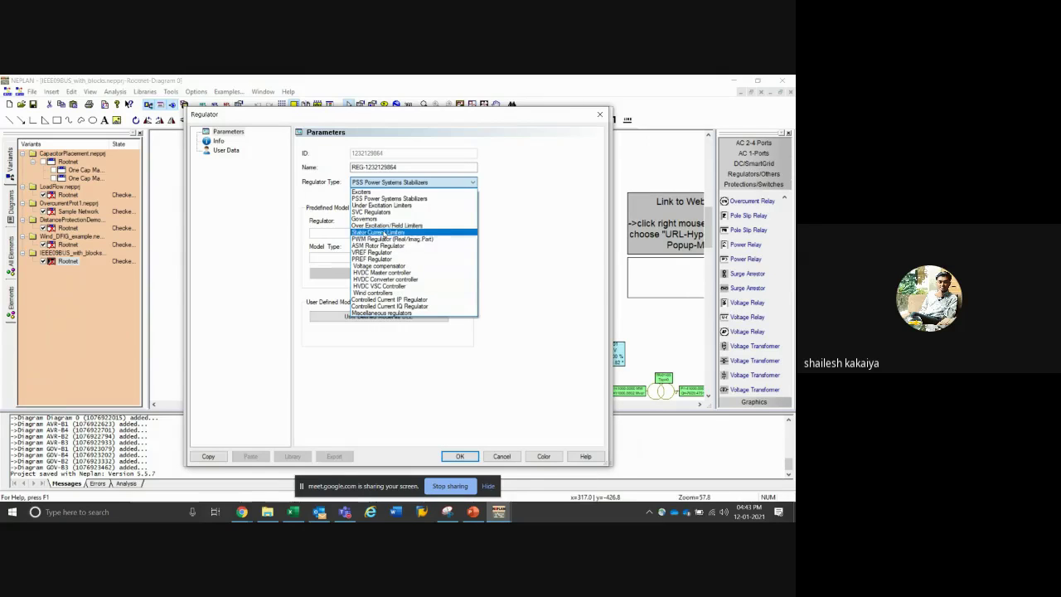
left_click(365, 218)
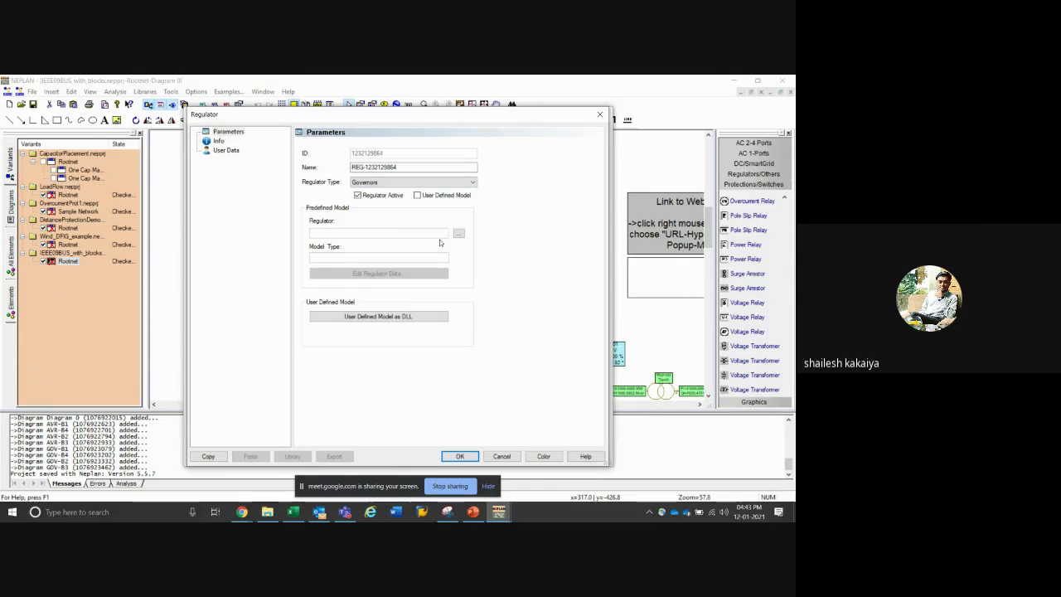
left_click(395, 185)
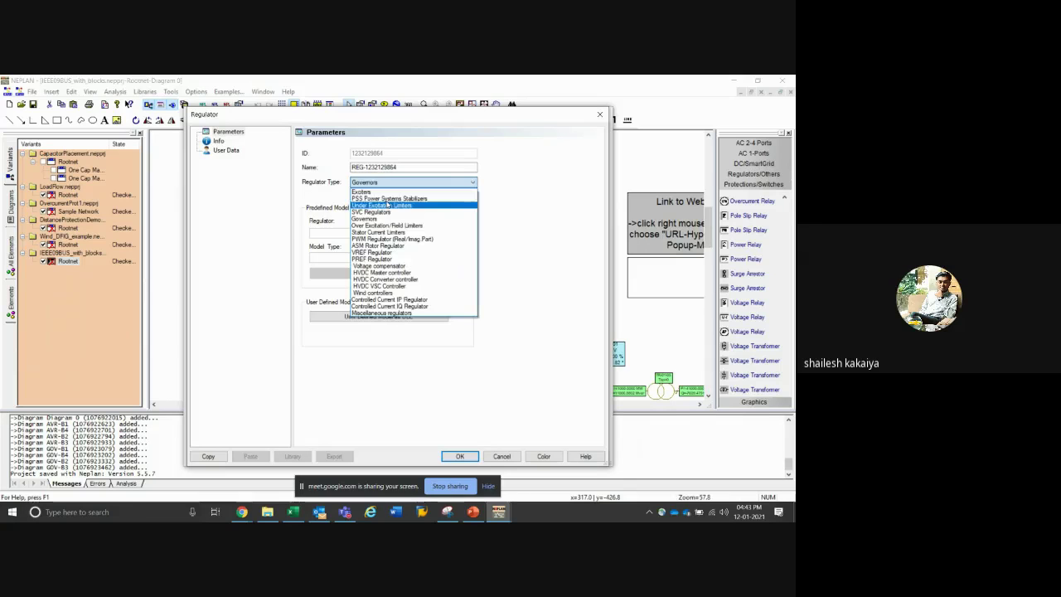
left_click(433, 210)
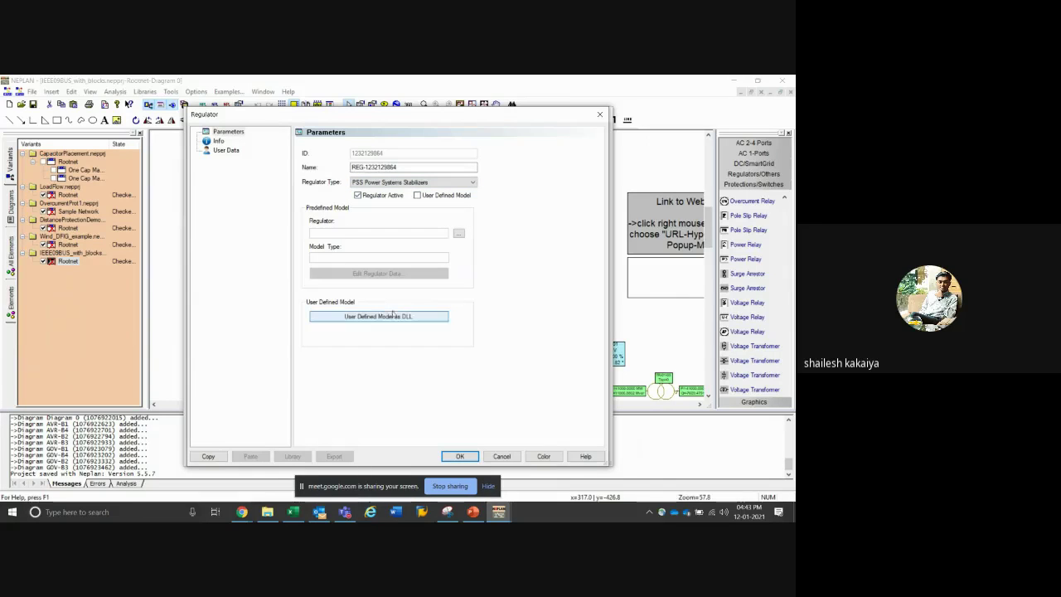
key("ctrl+Tab")
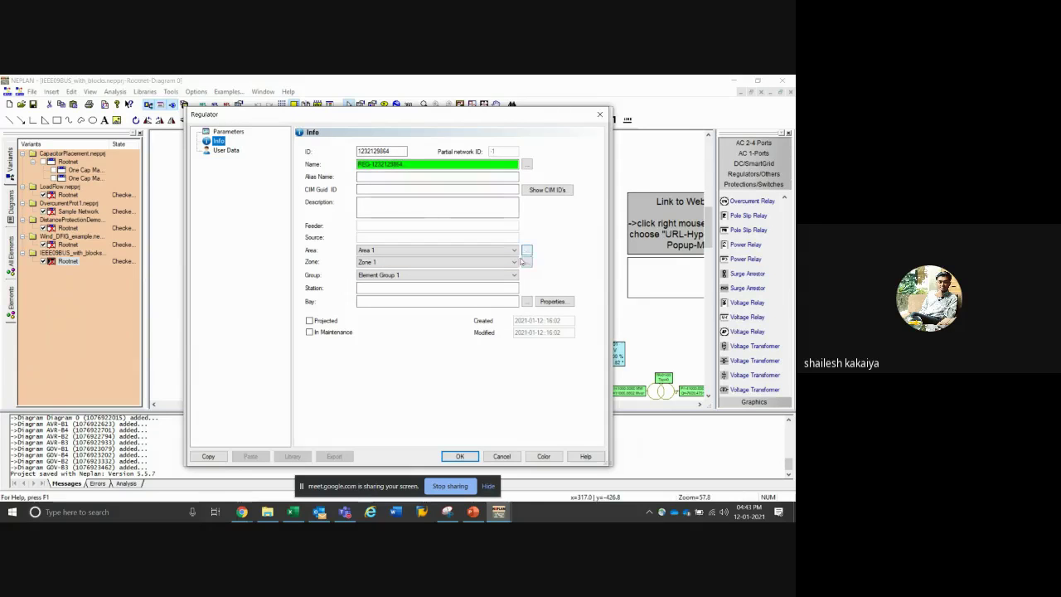
left_click(466, 459)
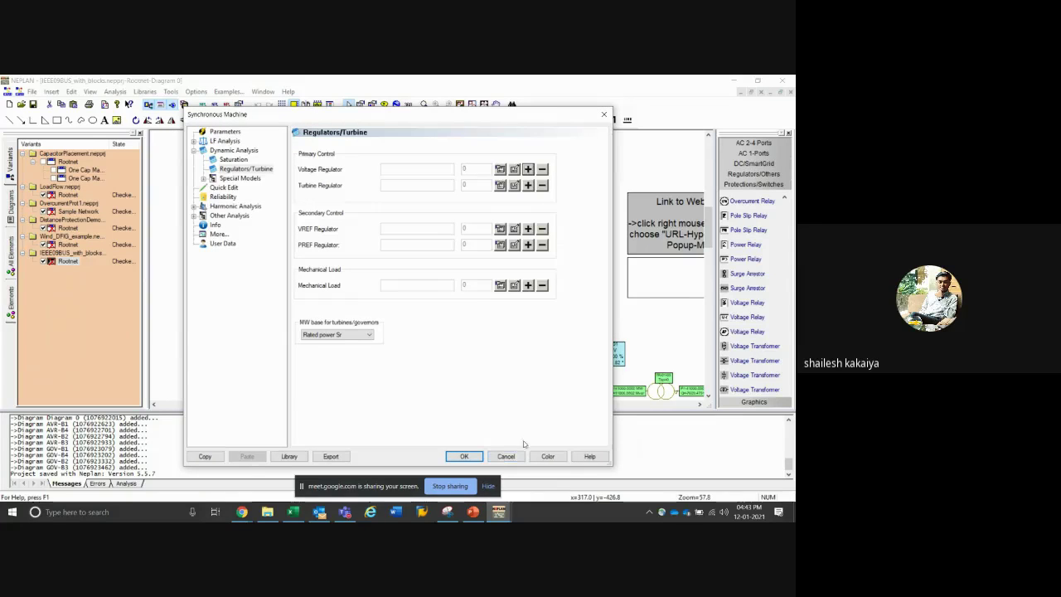
left_click(508, 455)
Inspect the parameters of the AVR-B1 control block beside generator GEN01 and close them without changes
scroll(543, 281, "down", 3)
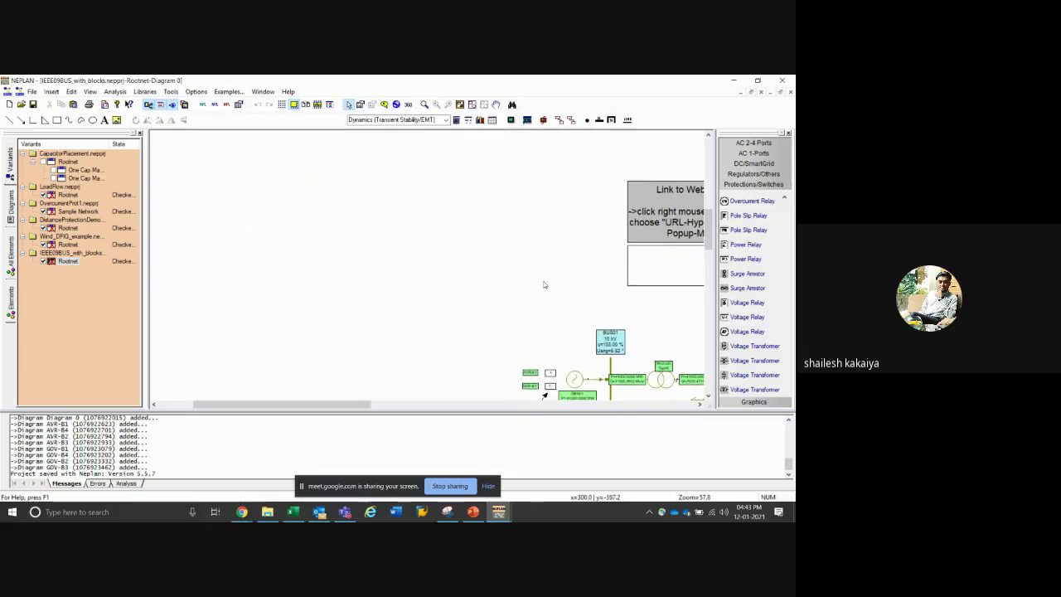
scroll(543, 281, "down", 3)
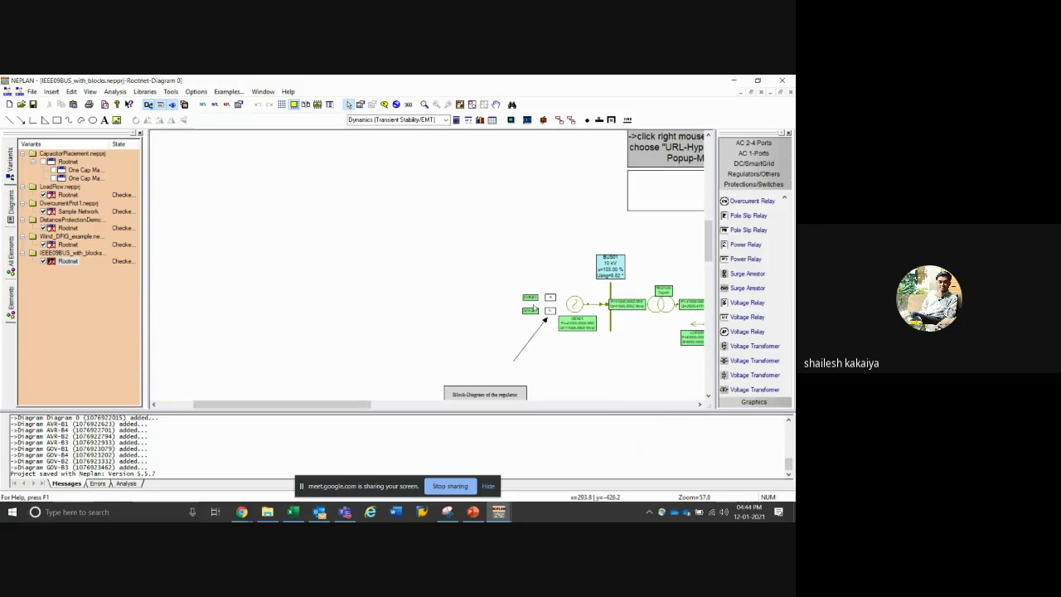
double_click(530, 298)
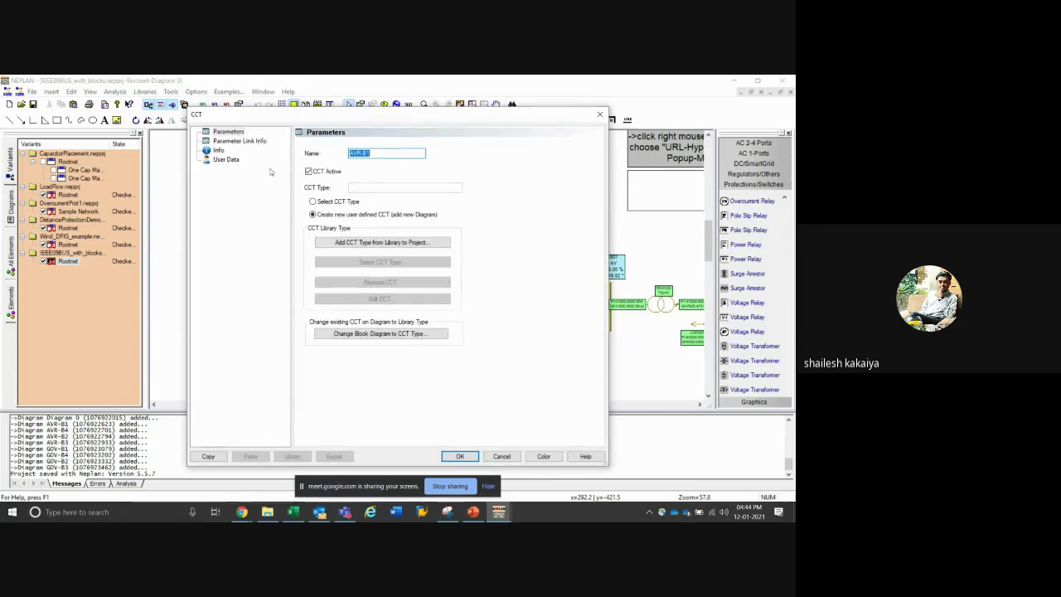
left_click(239, 141)
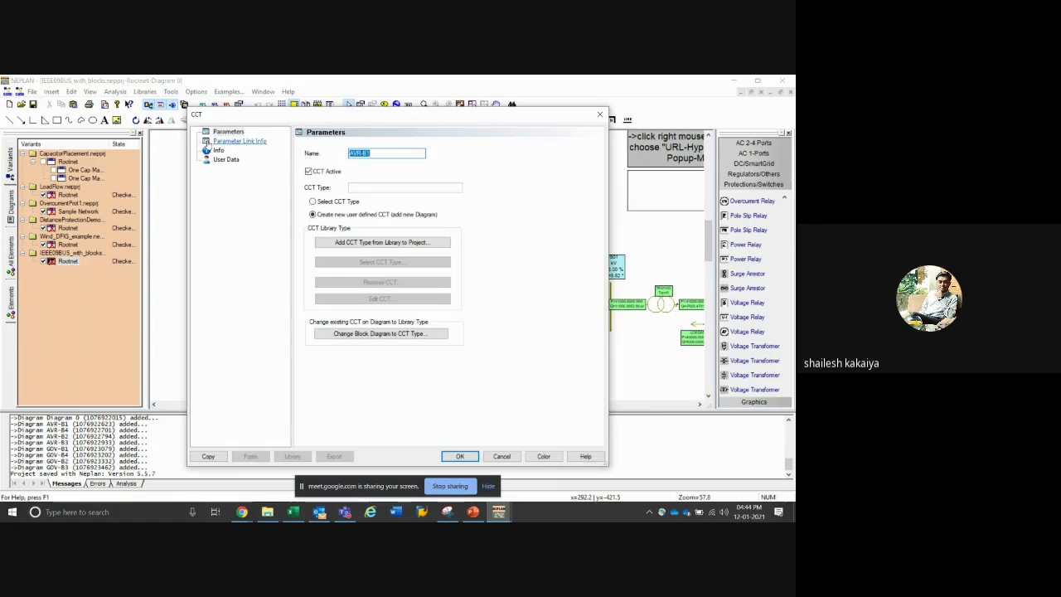
left_click(502, 457)
Inspect GEN01's saturation and regulator/turbine settings under dynamic analysis, and check the elements selectable as voltage regulator
double_click(564, 313)
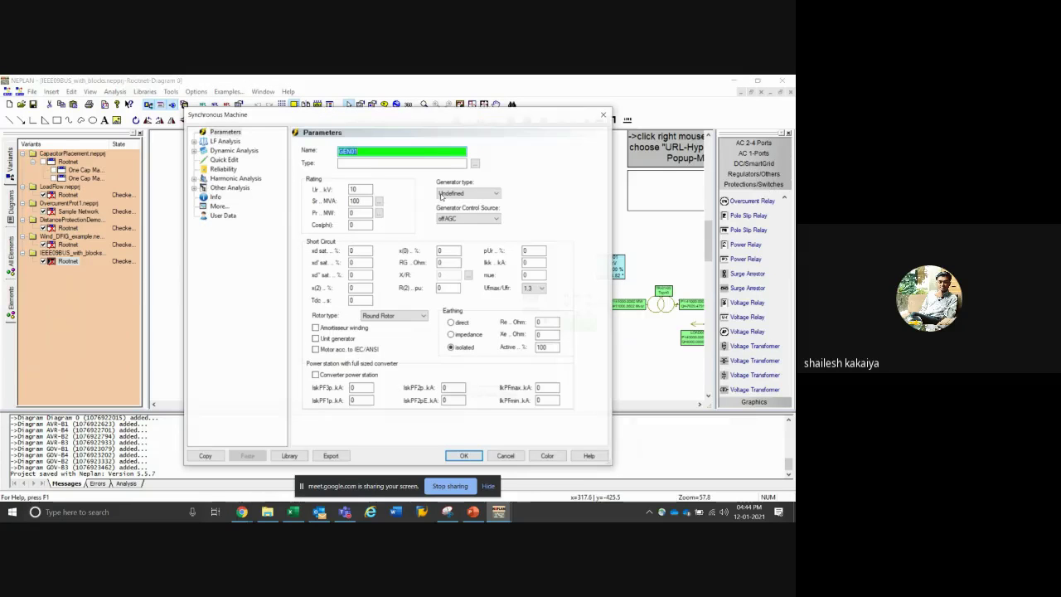
left_click(506, 455)
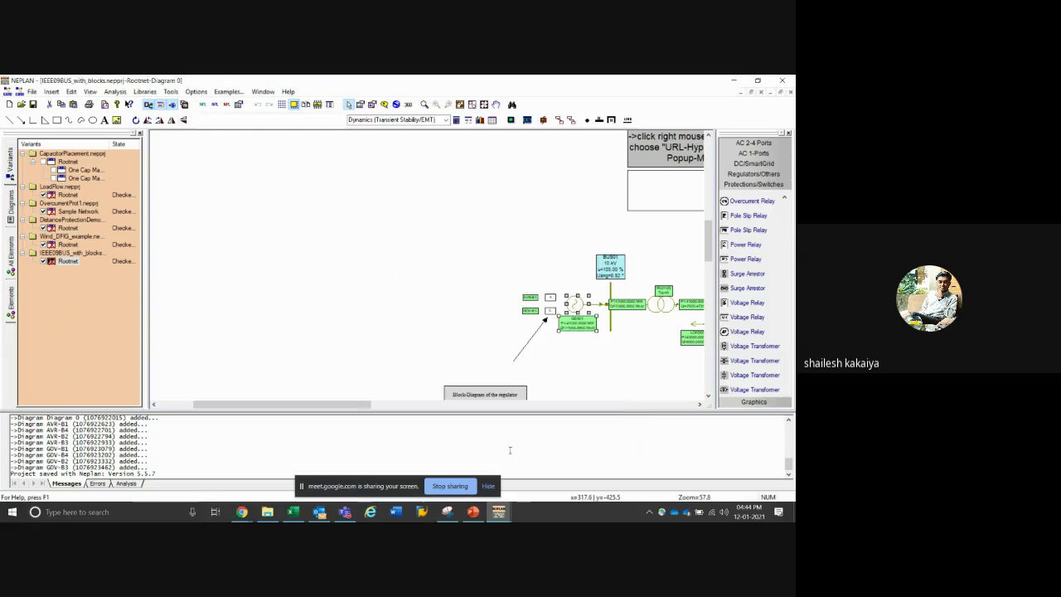
double_click(568, 316)
left_click(209, 152)
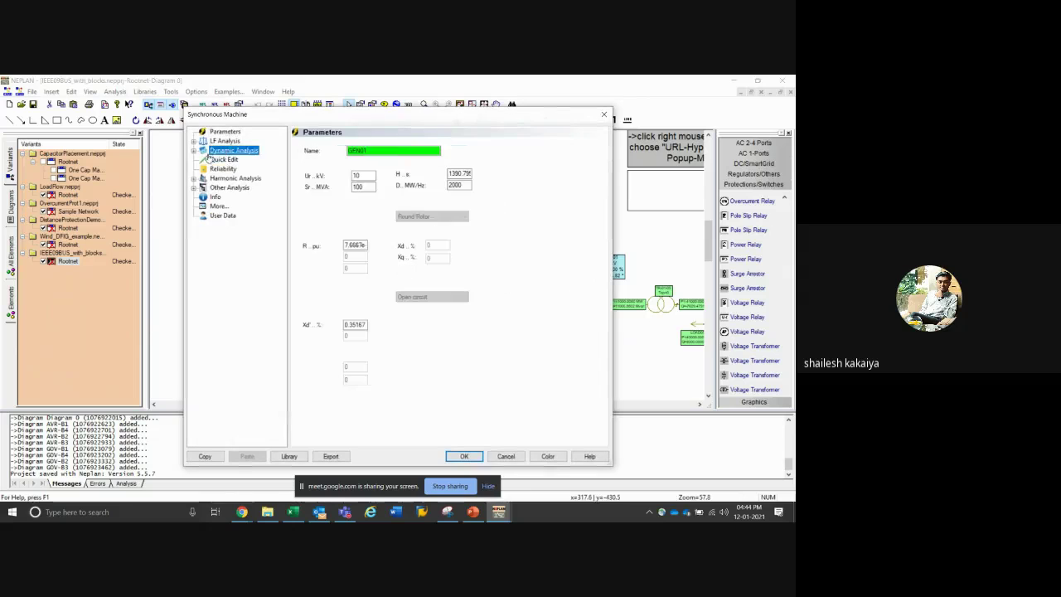
left_click(193, 150)
left_click(232, 159)
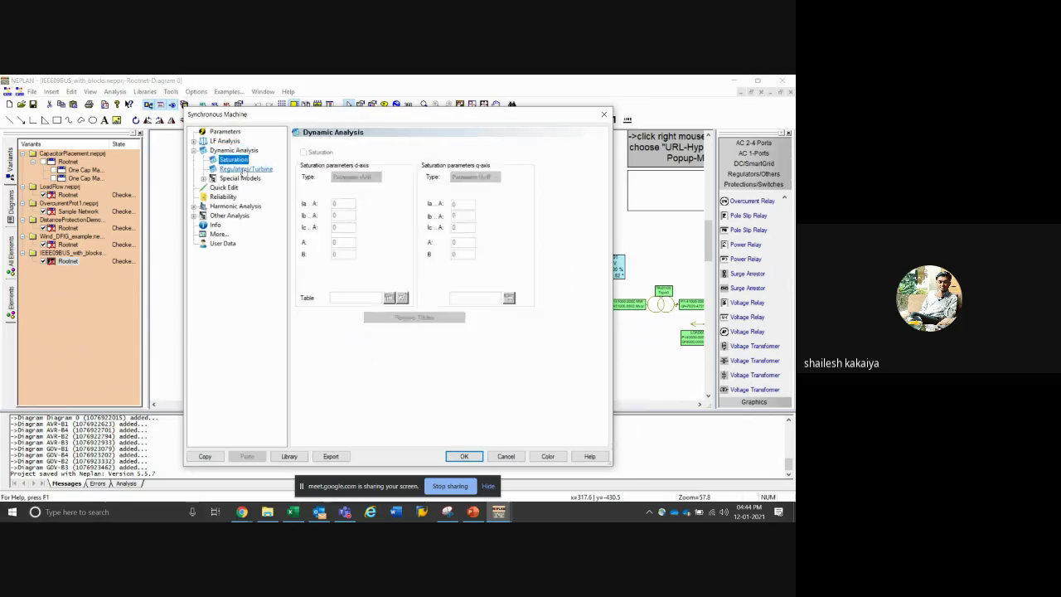
left_click(245, 169)
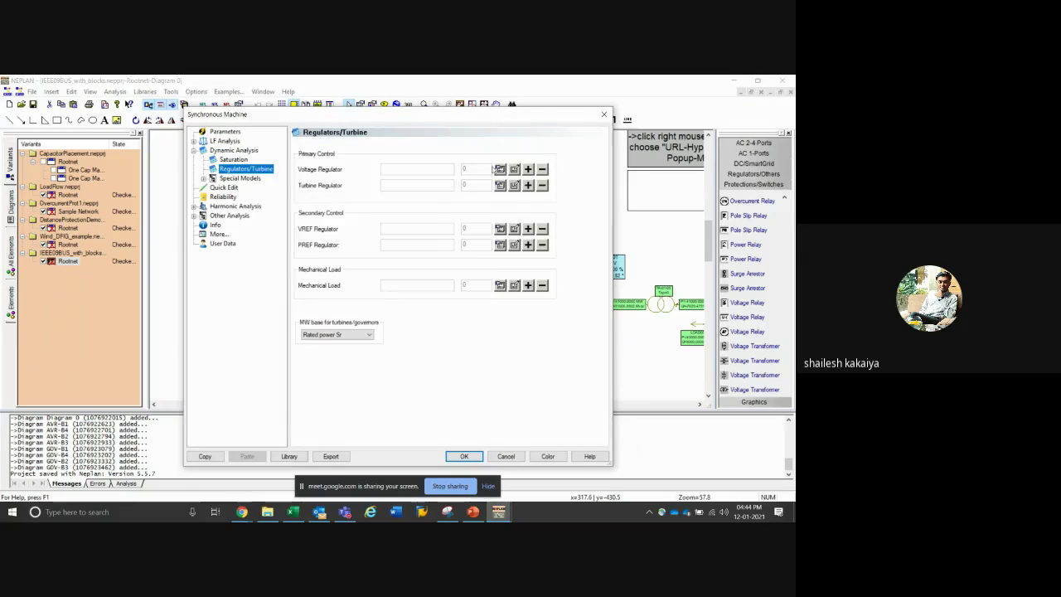
left_click(501, 170)
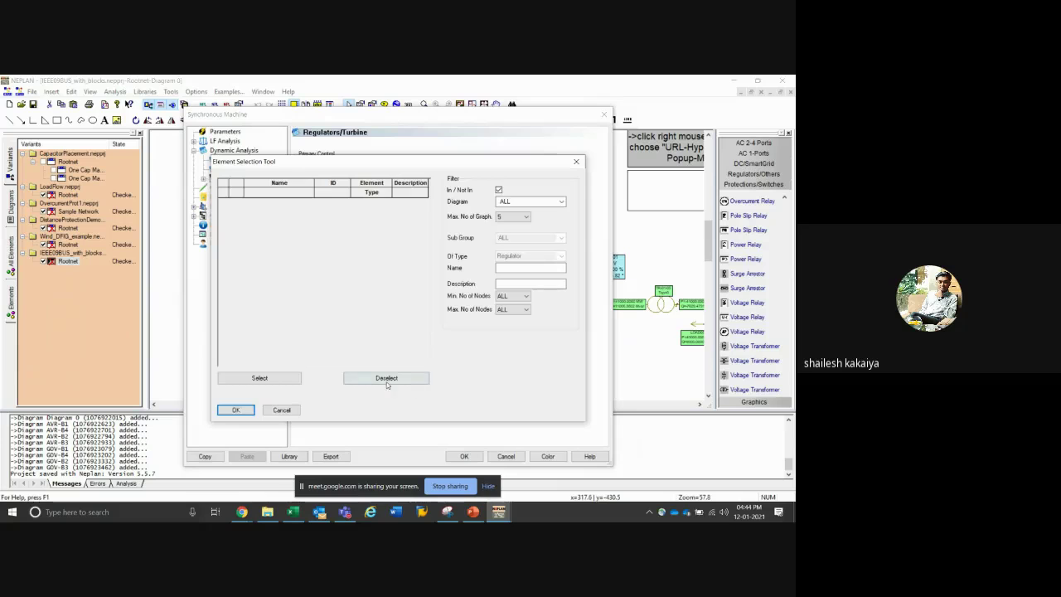
left_click(280, 409)
Create a voltage regulator of type Exciters for GEN01 and choose DEFAULT AVR (CONSTANT EFD) as its predefined controller
left_click(525, 170)
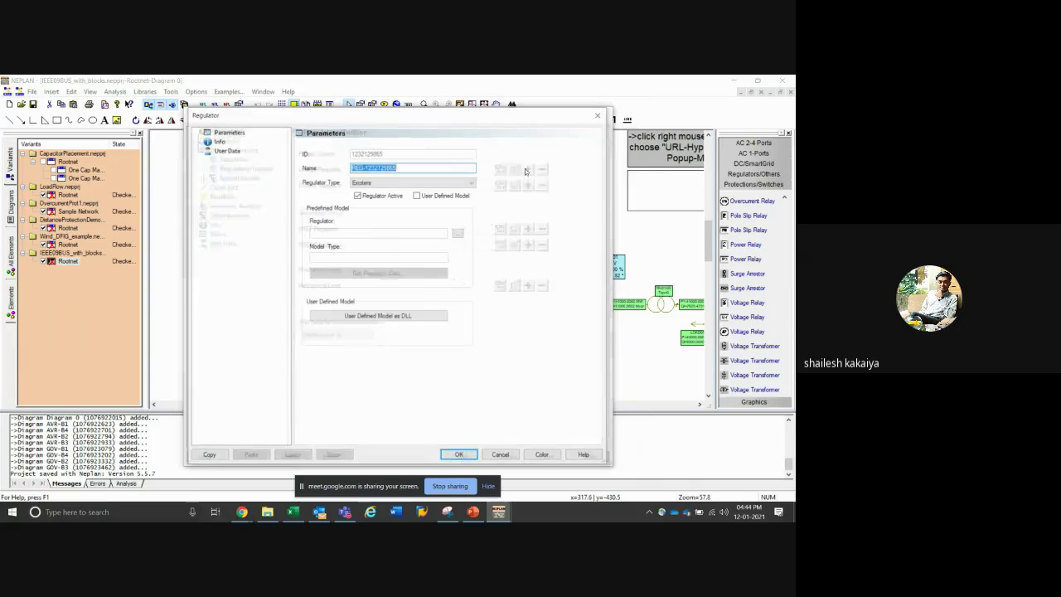
left_click(380, 182)
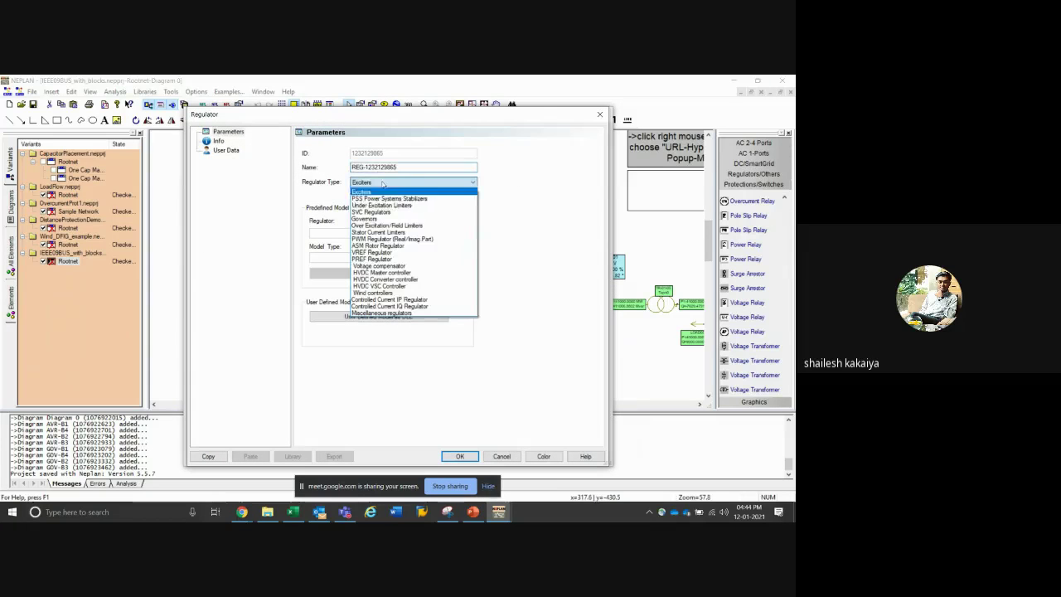
left_click(375, 189)
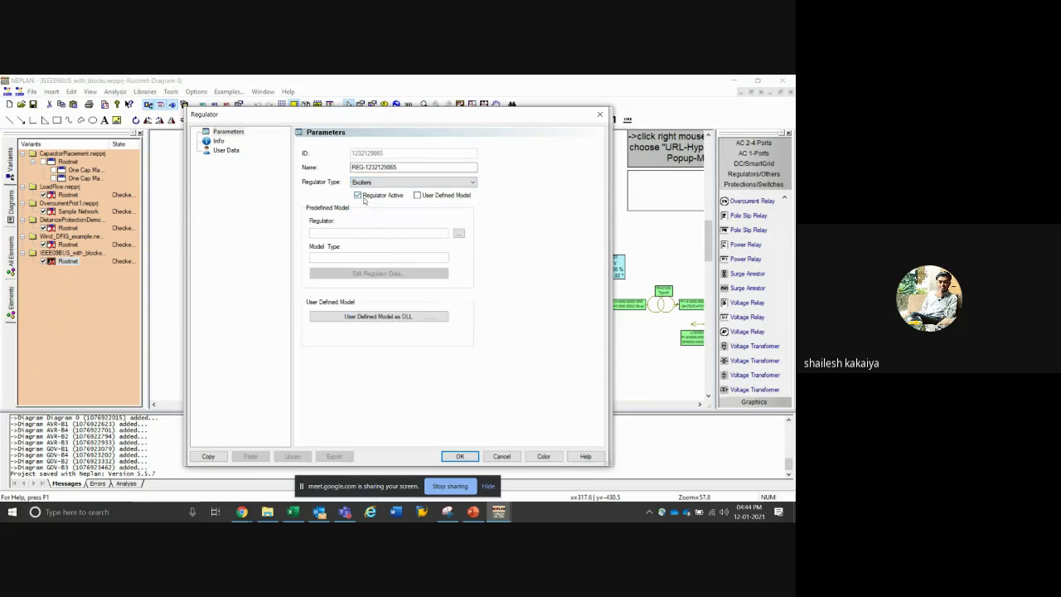
left_click(455, 237)
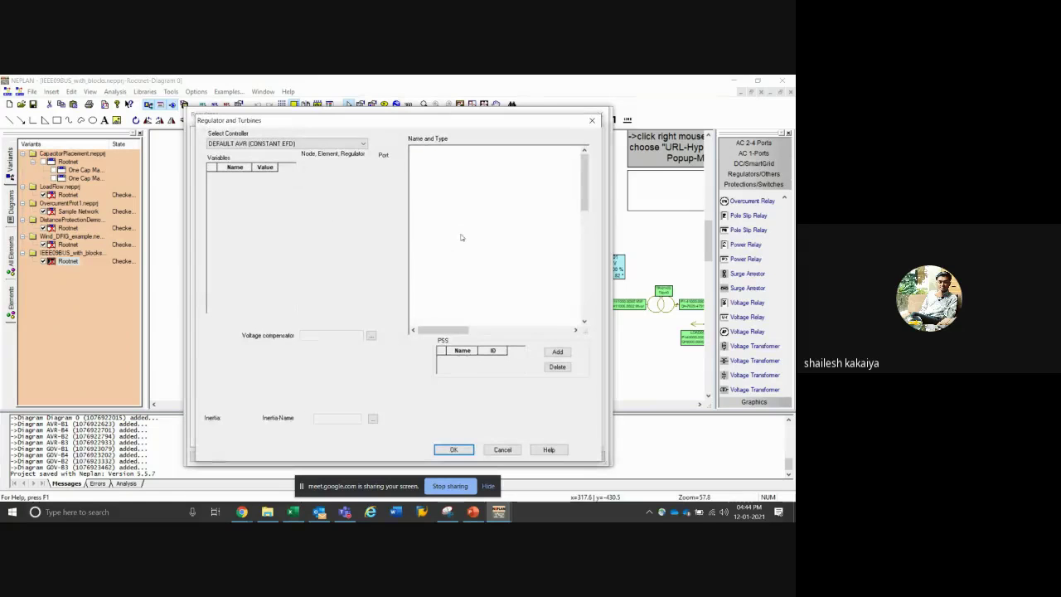
left_click(288, 145)
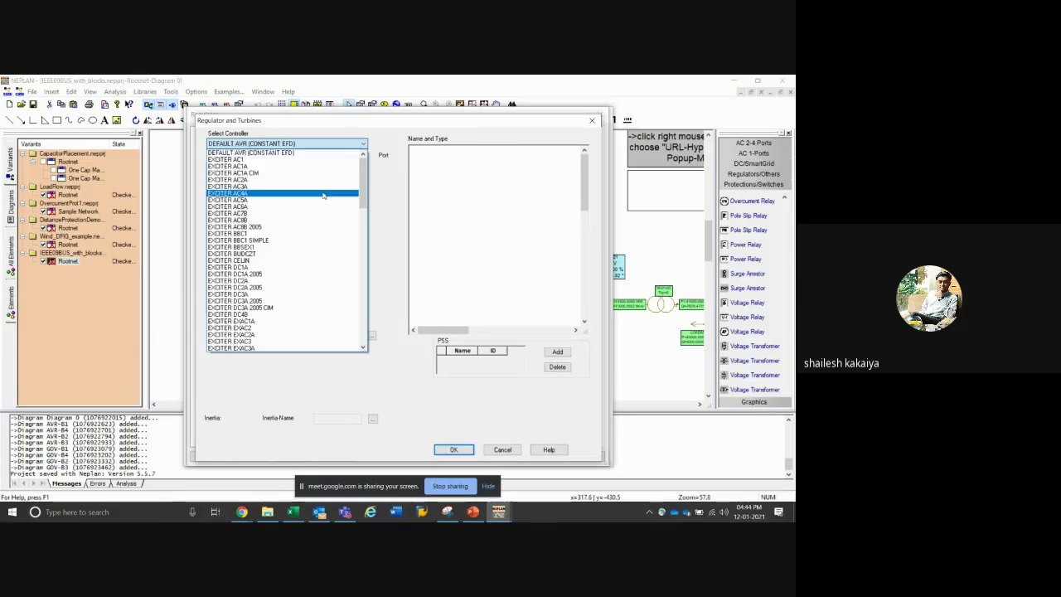
left_click(277, 153)
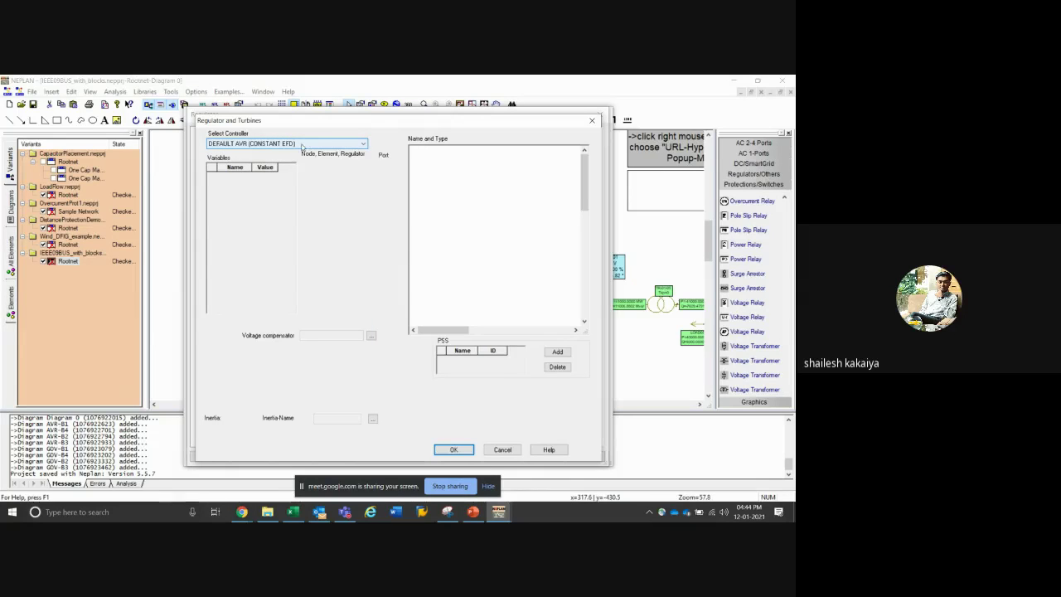
Try EXCITER AC1 before selecting EXCITER AC2A as the regulator's controller, and show the AC2A block diagram as an image
left_click(304, 146)
left_click(246, 161)
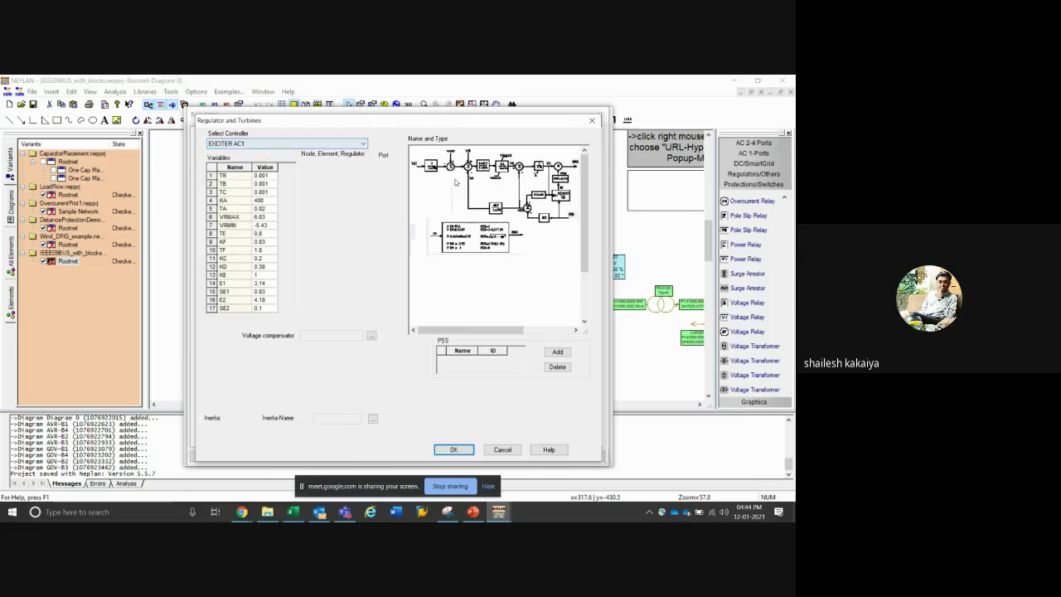
left_click(286, 144)
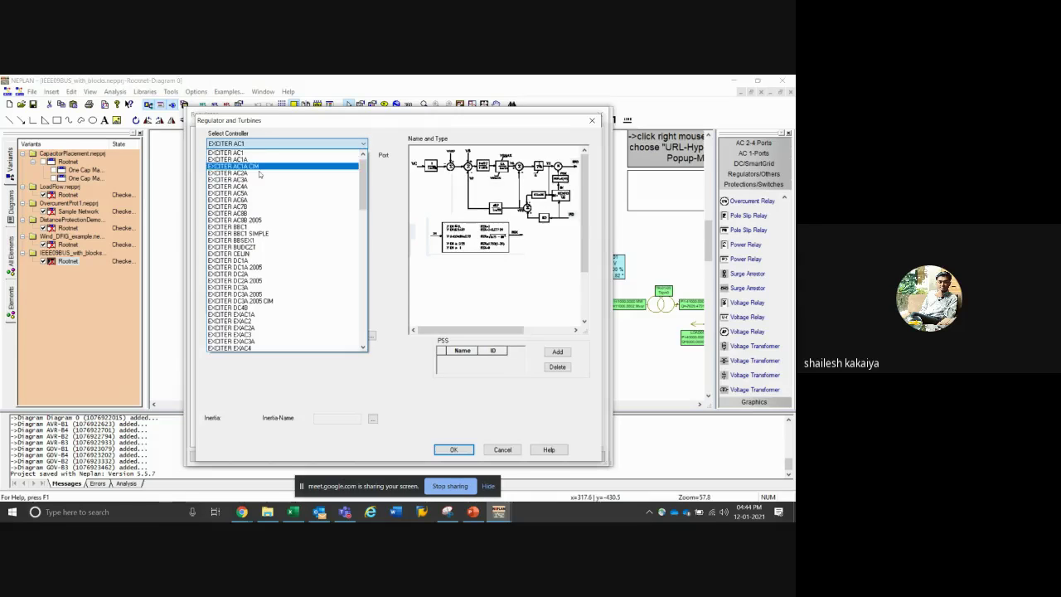
left_click(249, 170)
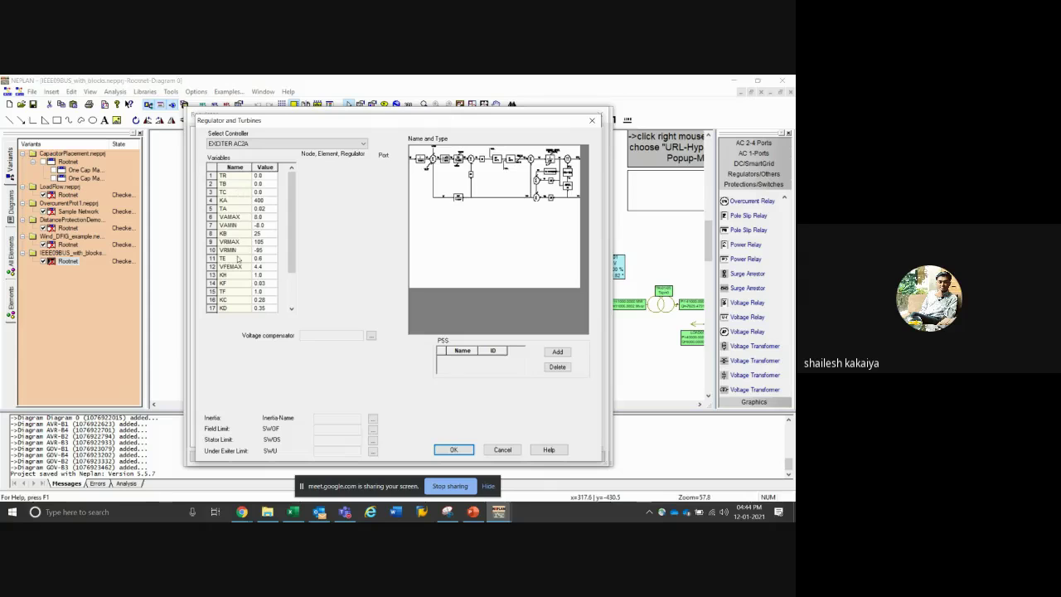
right_click(485, 241)
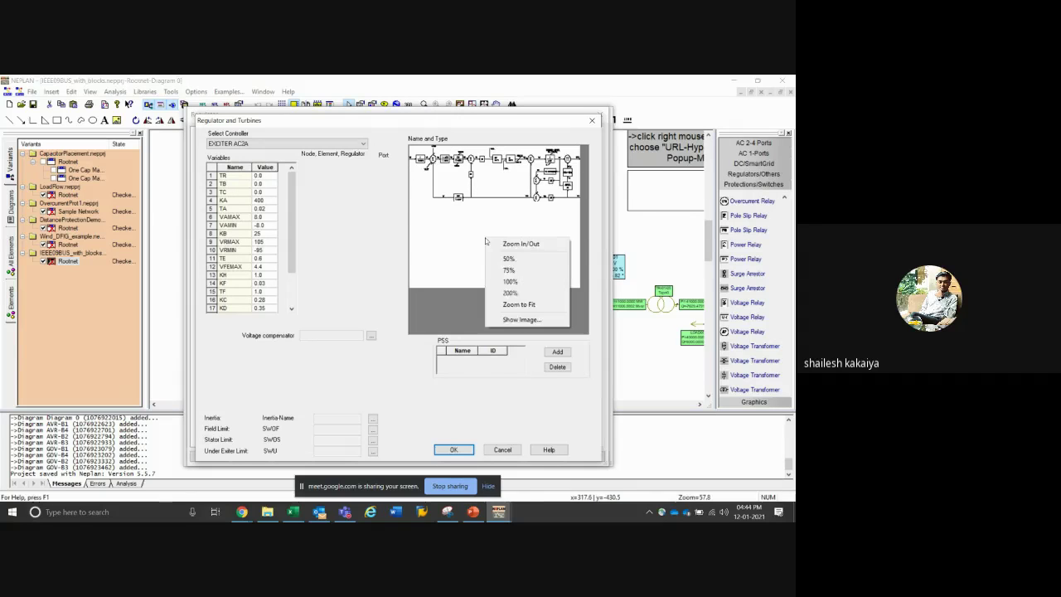
left_click(505, 321)
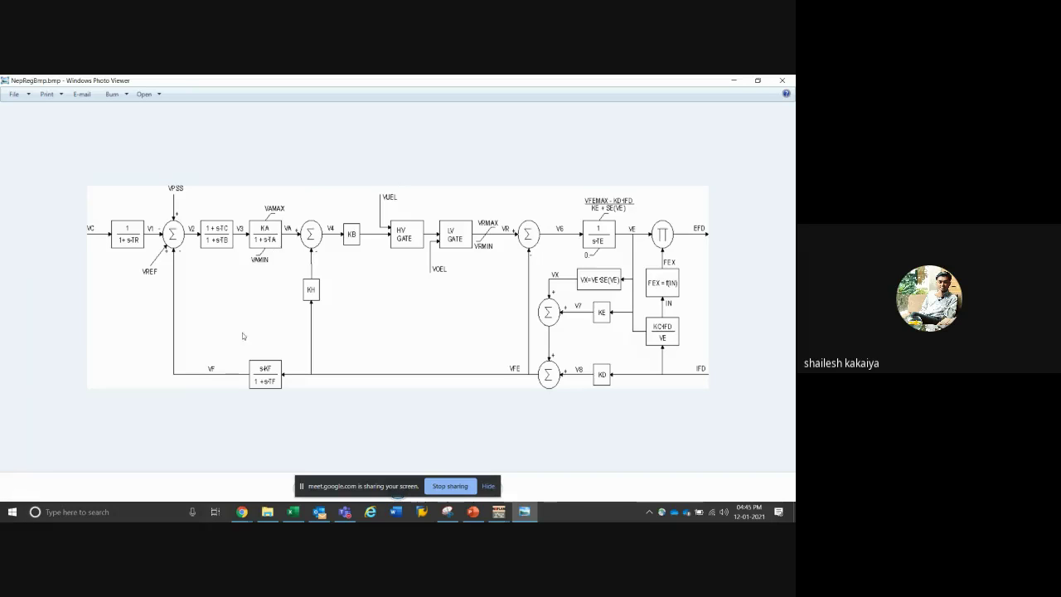
Close the AC2A block diagram image and copy the exciter's complete table of variable names and values
left_click(785, 82)
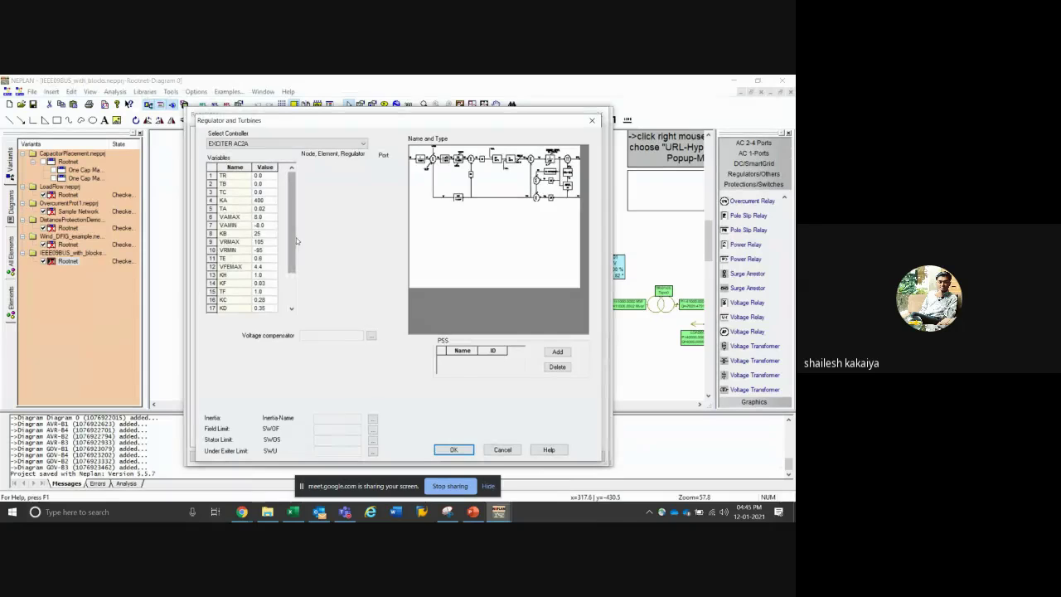
left_click_drag(295, 242, 294, 274)
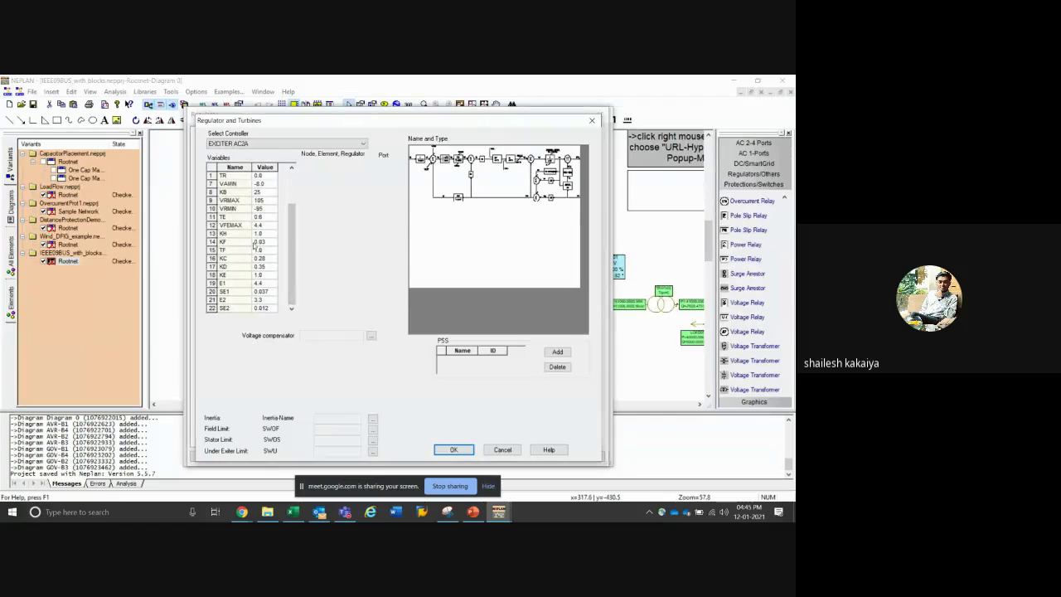
left_click(212, 167)
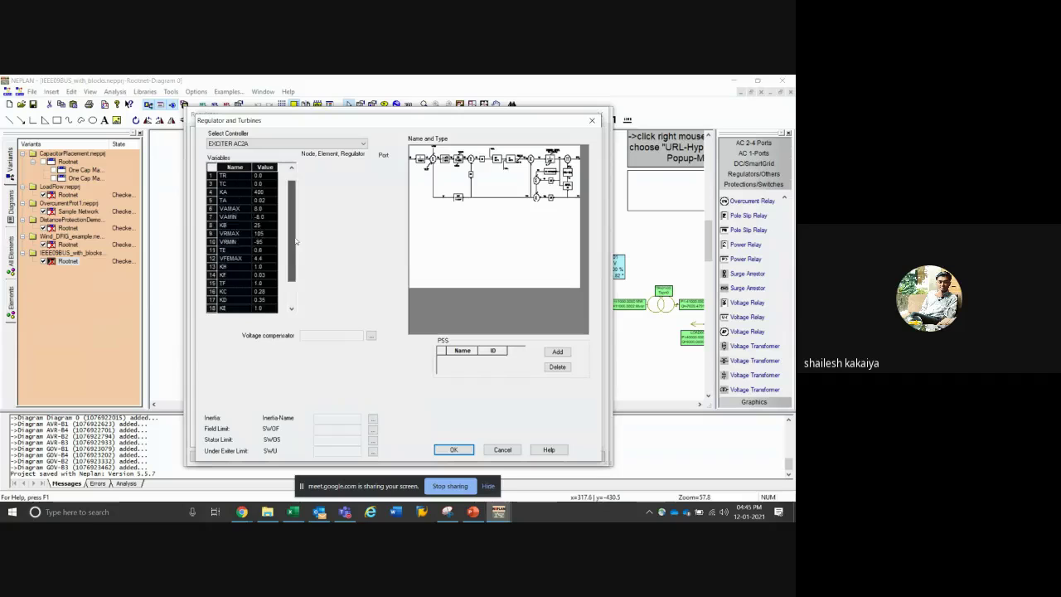
left_click_drag(292, 249, 291, 218)
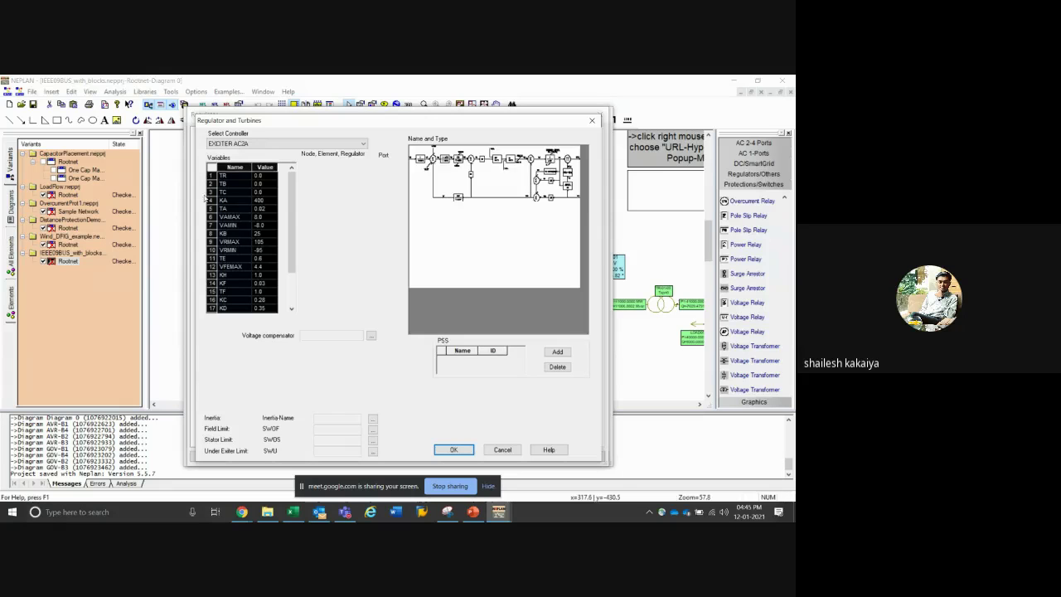
Switch to Word, create a blank document and paste the copied EXCITER AC2A variables into it
left_click(395, 511)
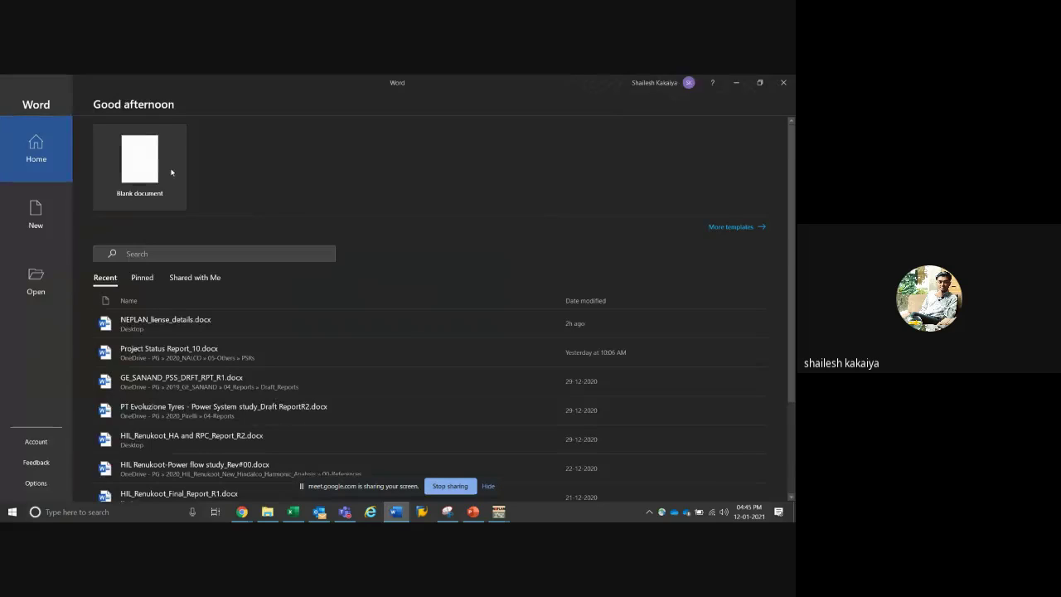
left_click(148, 155)
key("ctrl+v")
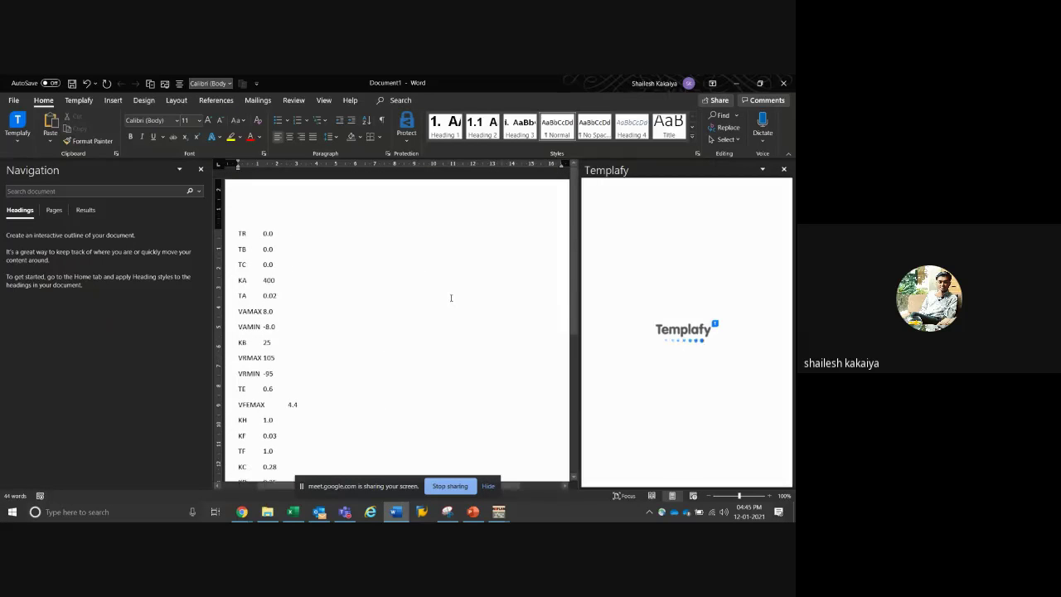
Undo the paste of the exciter variables and close the Templafy and Navigation panes to clear space around the page
key("ctrl+z")
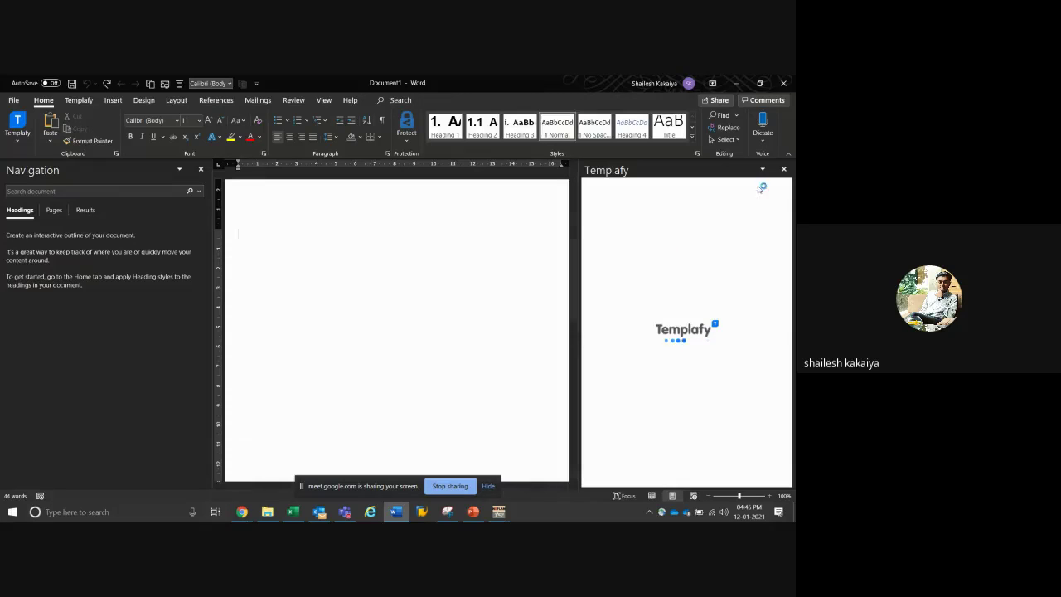
left_click(783, 169)
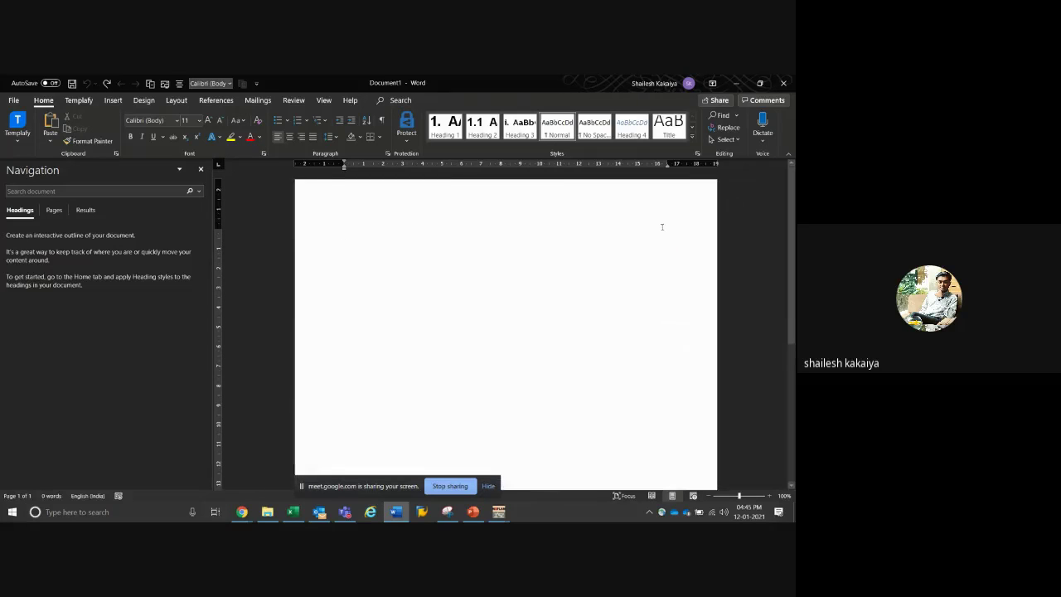
left_click(200, 169)
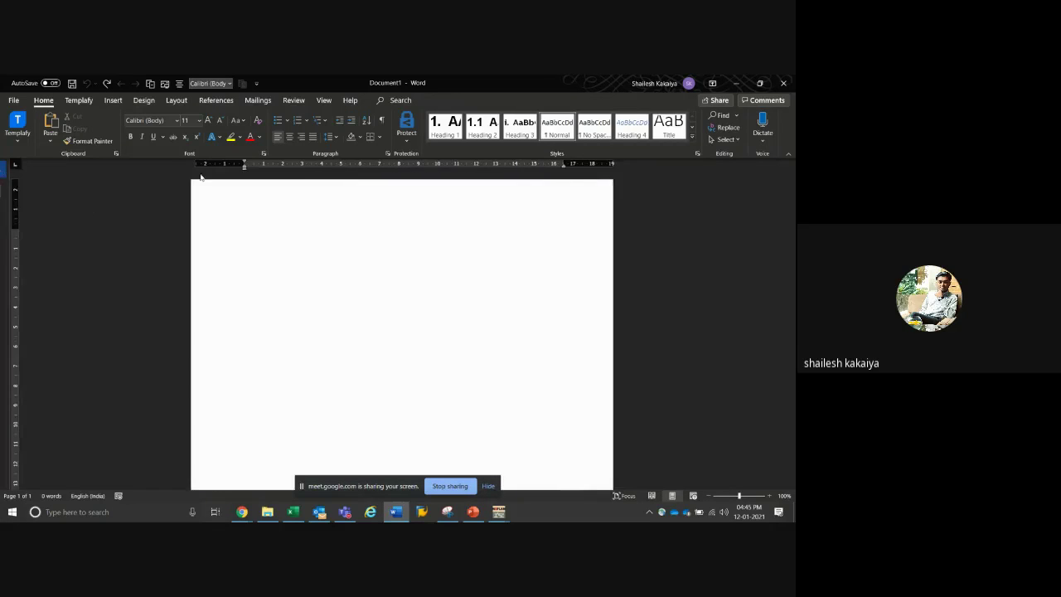
Paste the copied EXCITER AC2A variable names and values into a new blank Excel workbook, starting at cell A1
key("alt+Tab")
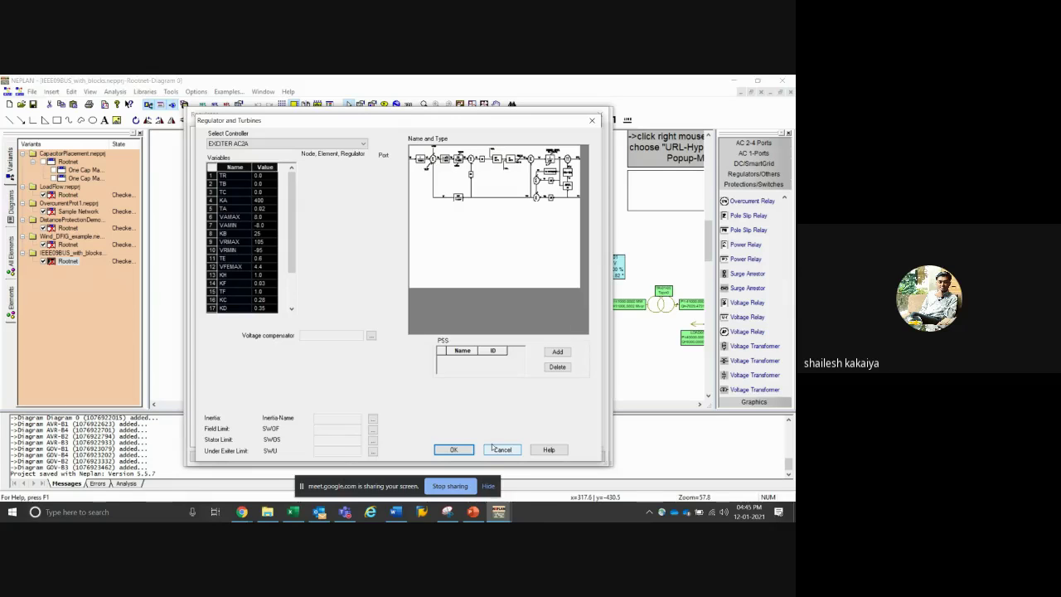
key("super+r")
type("e")
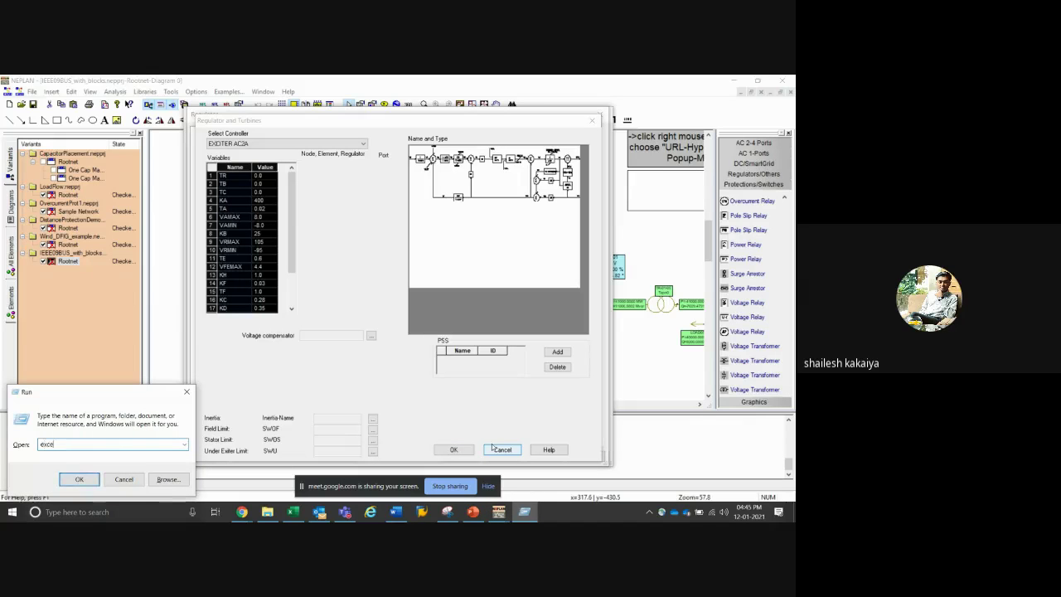
type("xcel")
key("Return")
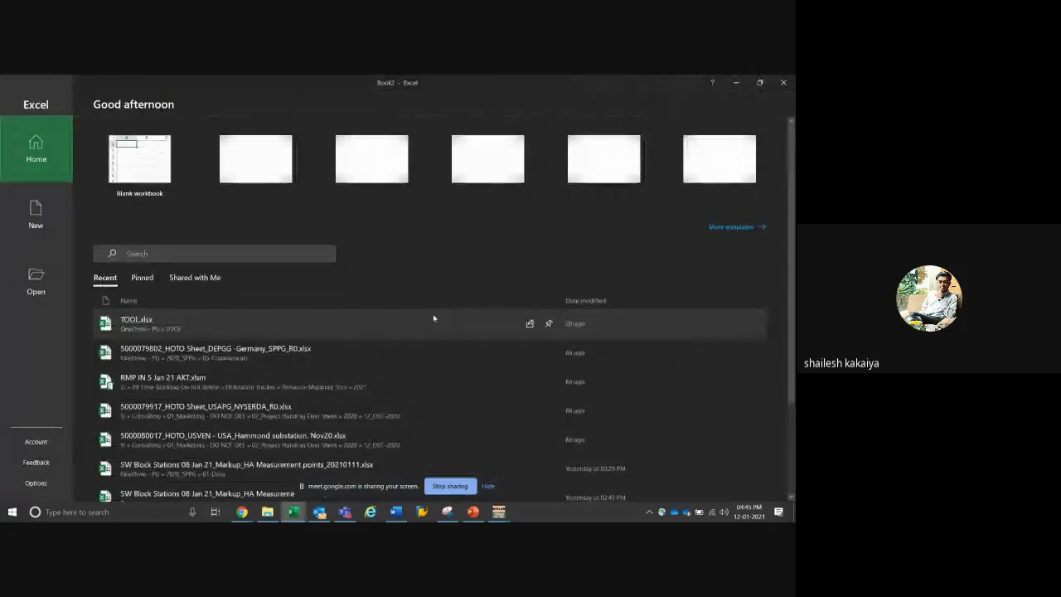
left_click(159, 161)
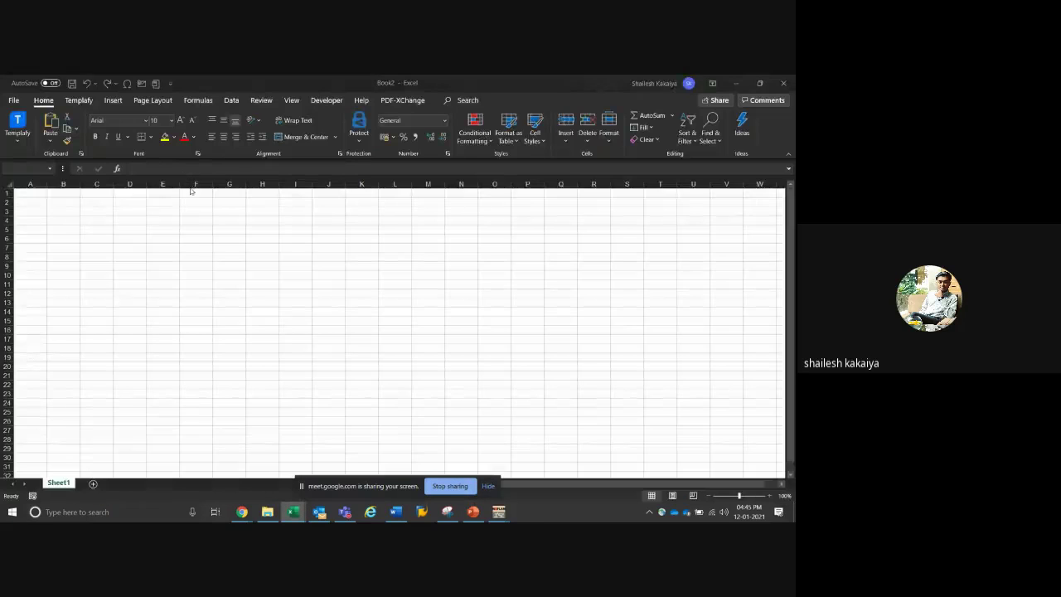
type("TR\t0 TB\t0 TC\t0 KA\t400 TA\t0.02 VAMAX\t8 VAMIN\t-8 KB\t25 VRMAX\t105 VRMIN\t-95 TE\t0.6 VFEMAX\t4.4 KH\t1 KF\t0.03 TF\t1 KC\t0.28 KD\t0.35 KE\t1 E1\t4.4 SE1\t0.037 E2\t3.3 SE2\t0.012")
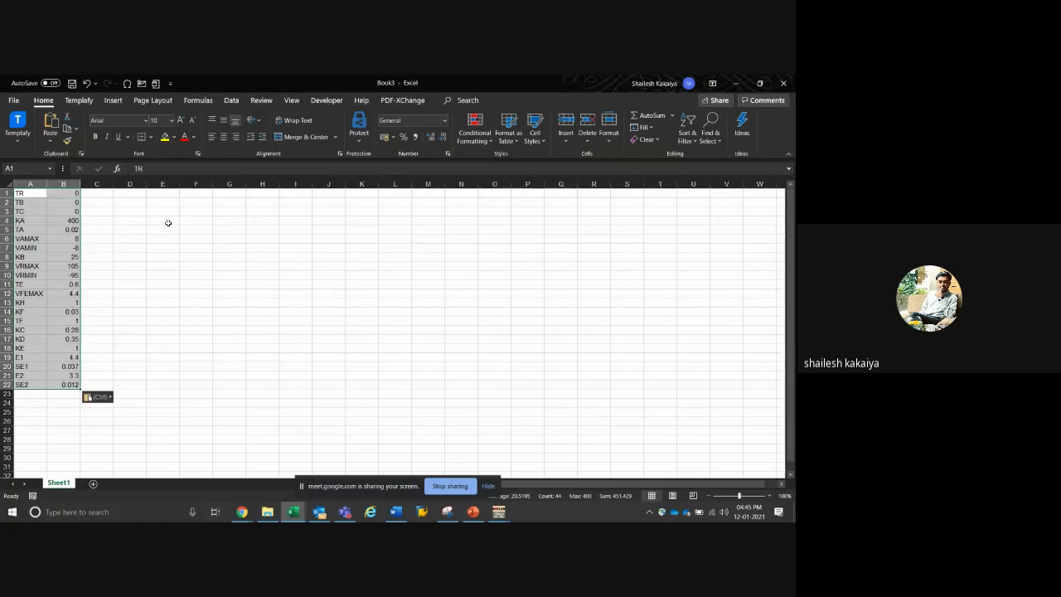
left_click(158, 259)
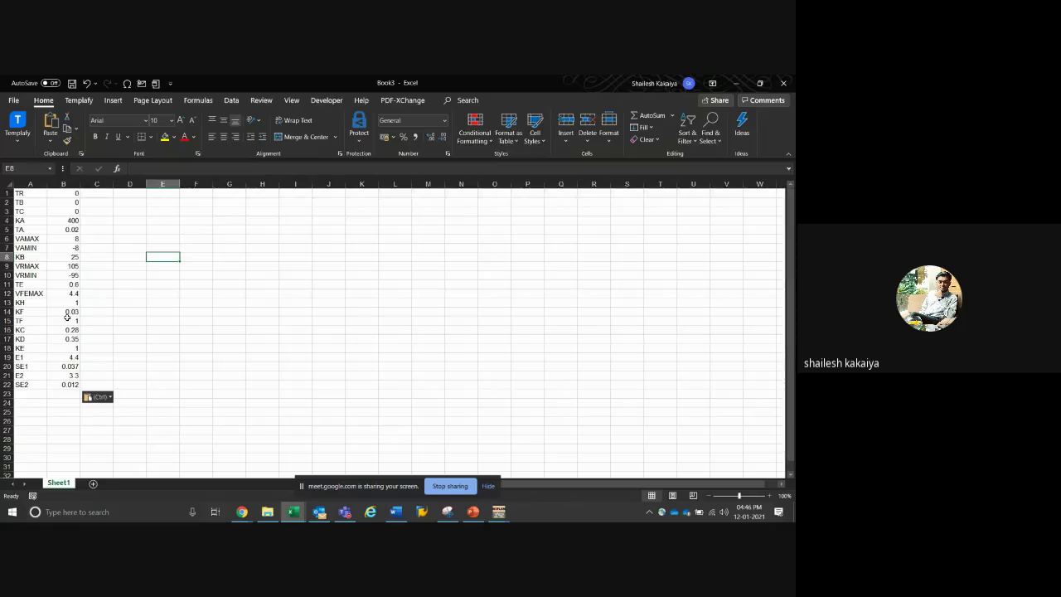
Switch back to NEPLAN and close the EXCITER AC2A controller window without applying it
left_click(498, 511)
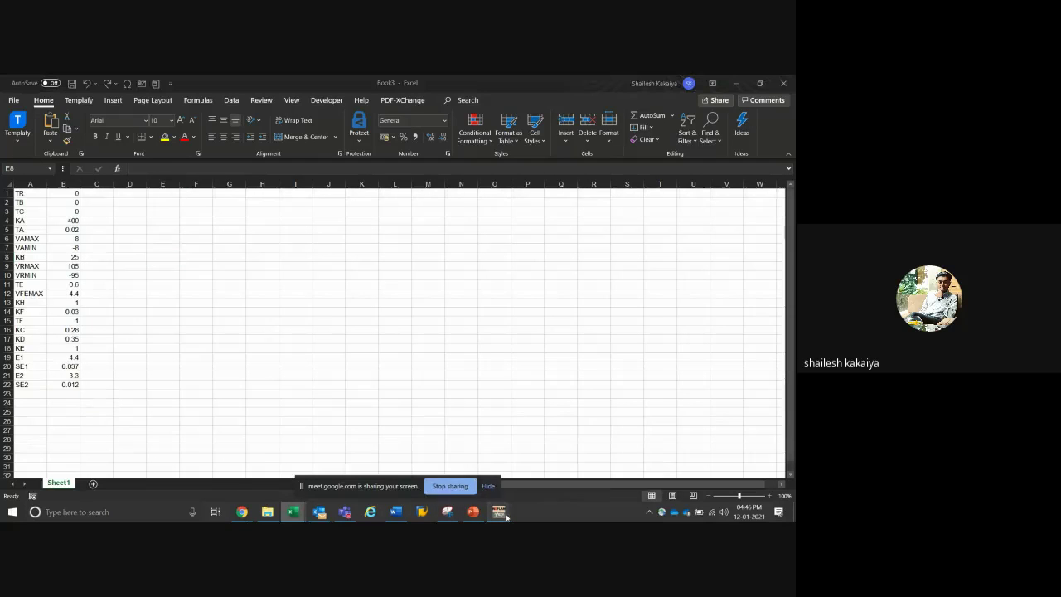
left_click(594, 465)
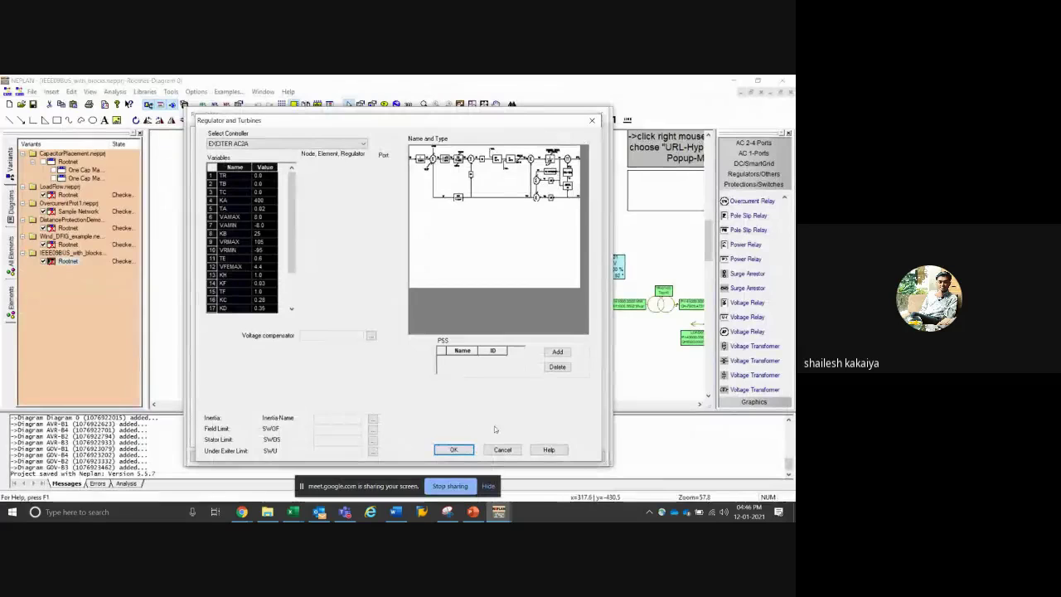
left_click(502, 449)
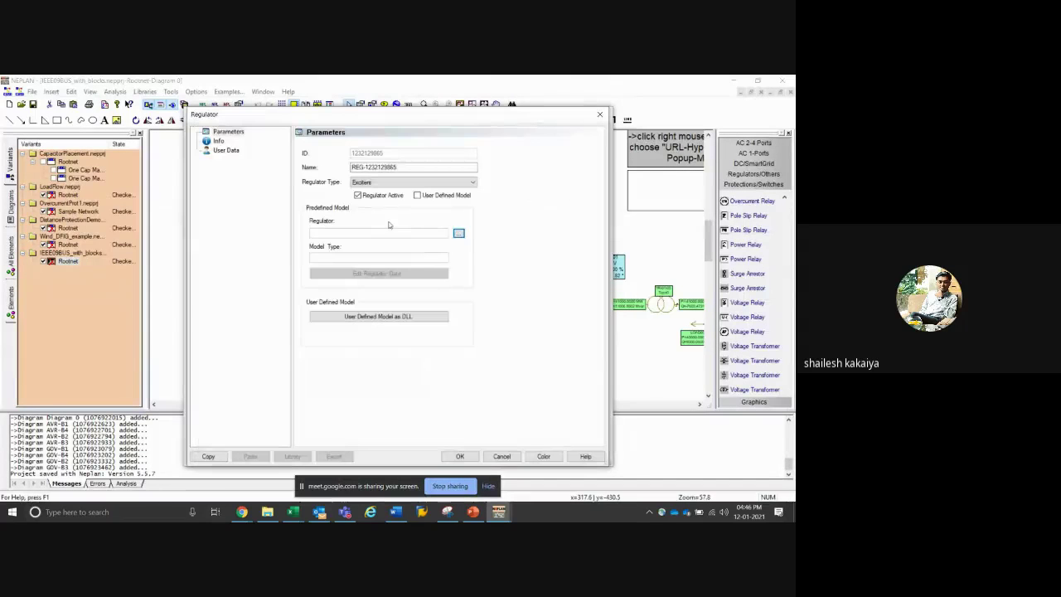
Set the regulator type to Governors and view the DEFAULT GOVERNOR (GATE=0) controller, leaving it unapplied
left_click(399, 183)
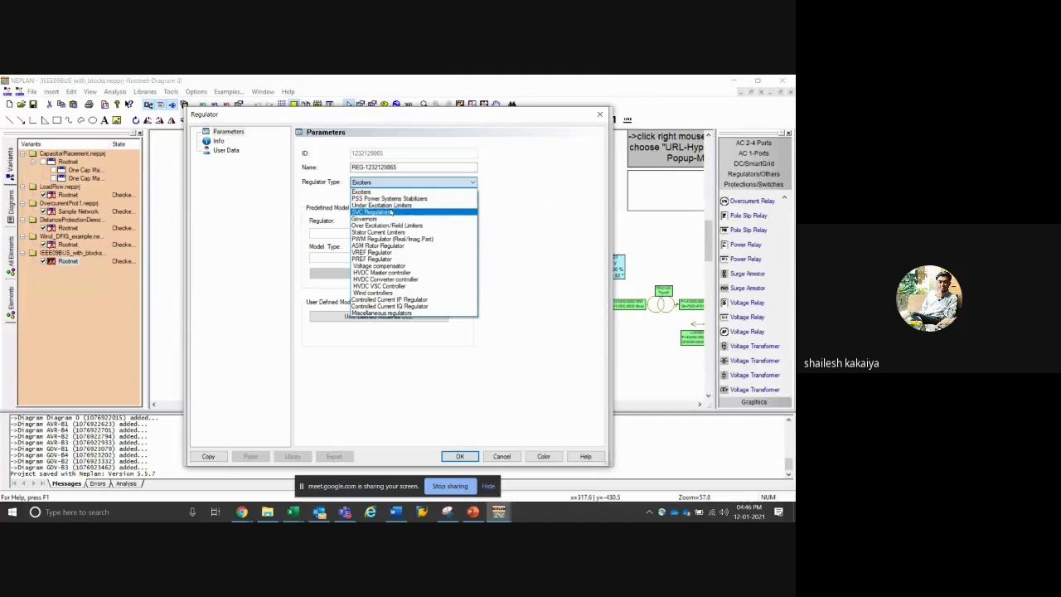
left_click(389, 219)
left_click(459, 235)
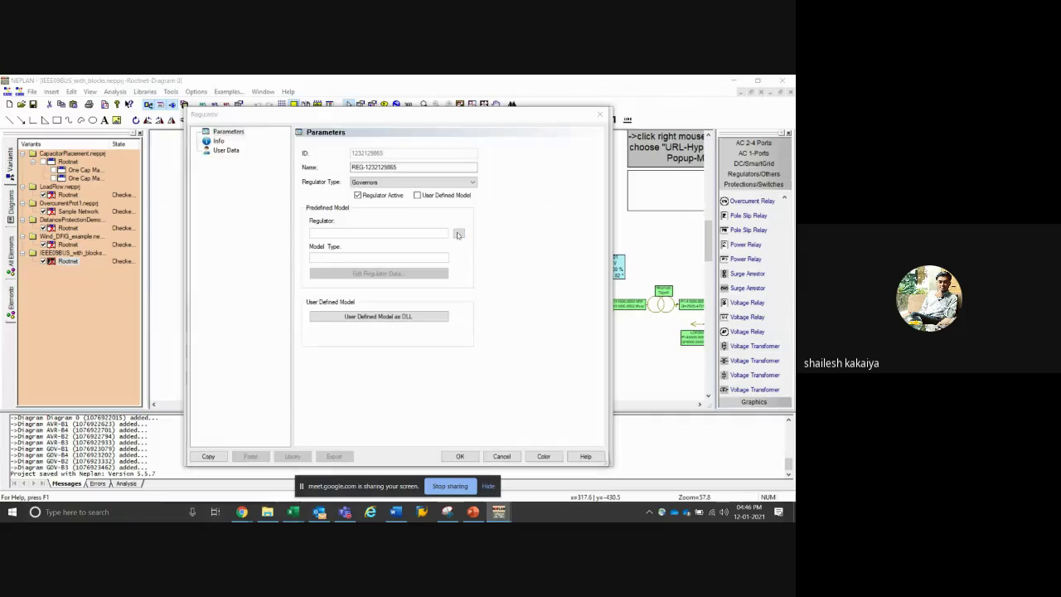
left_click(265, 144)
left_click(267, 174)
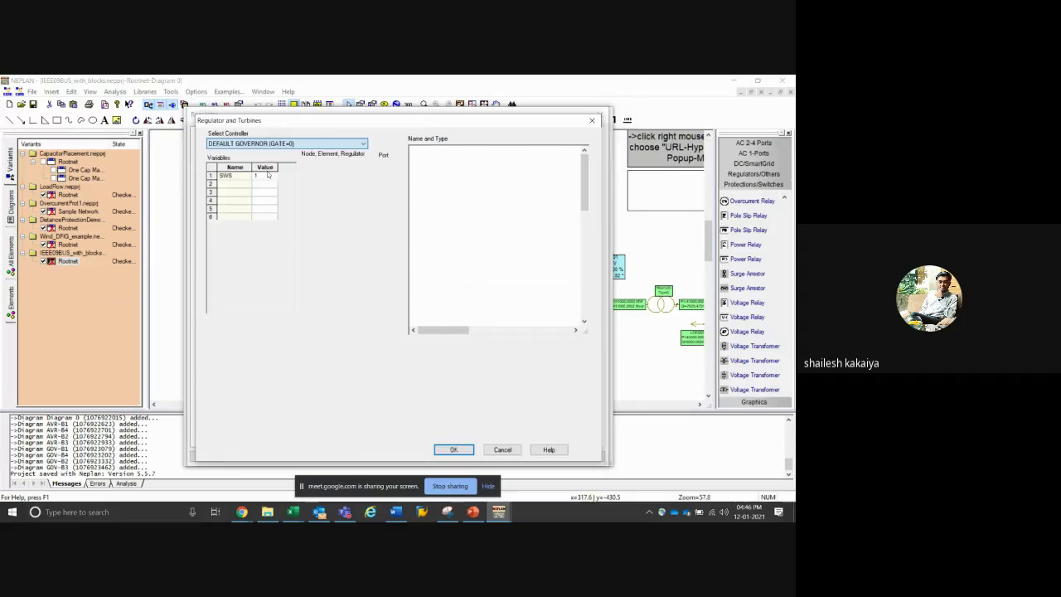
left_click(498, 452)
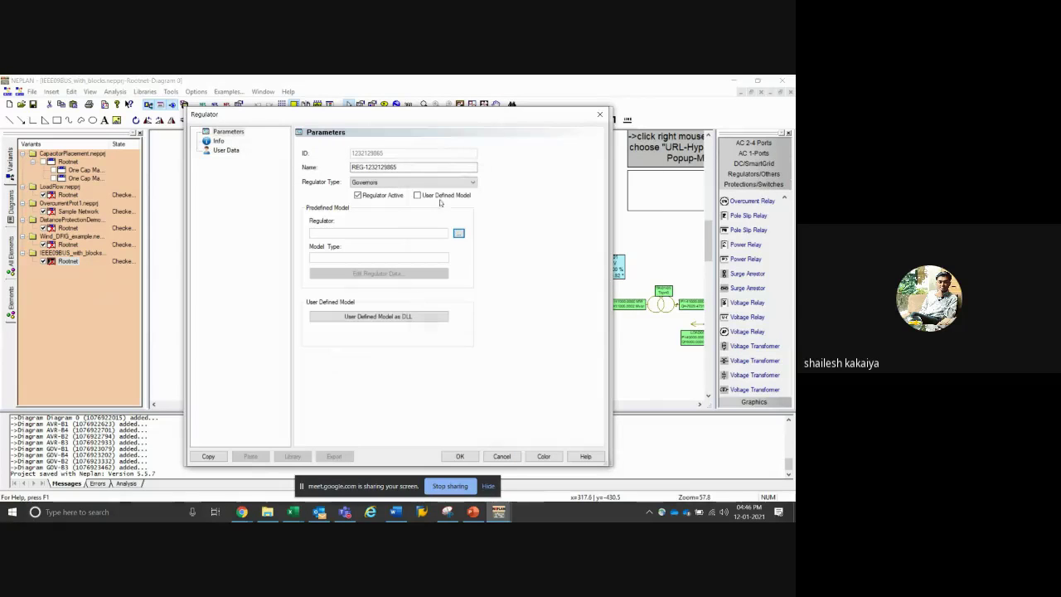
Inspect the PSS2B and STBSVC controllers for the PSS Power Systems Stabilizers type, then cancel out of the regulator and synchronous machine settings
left_click(448, 182)
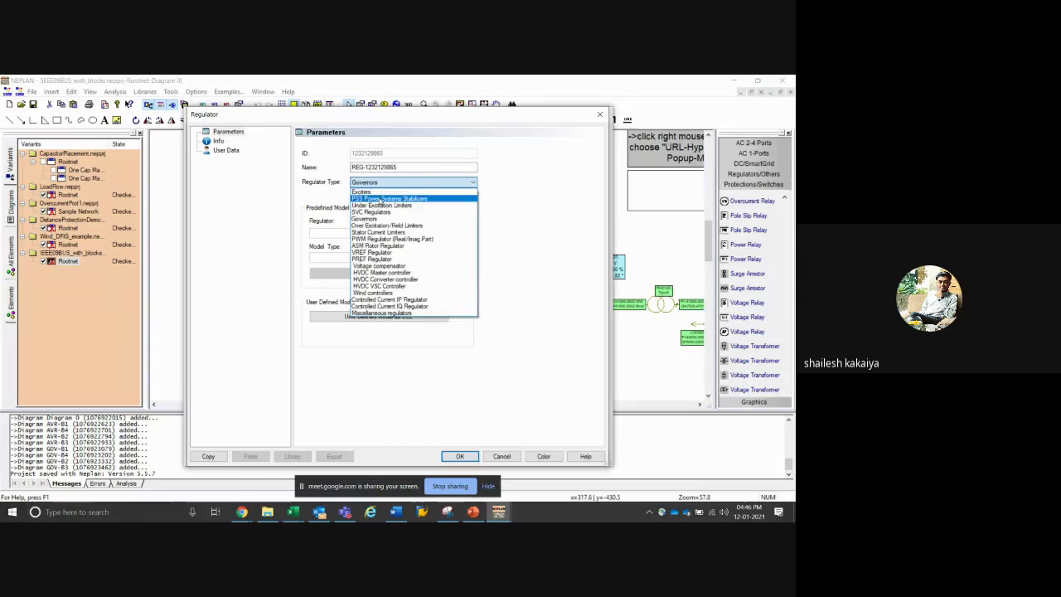
left_click(387, 199)
left_click(456, 235)
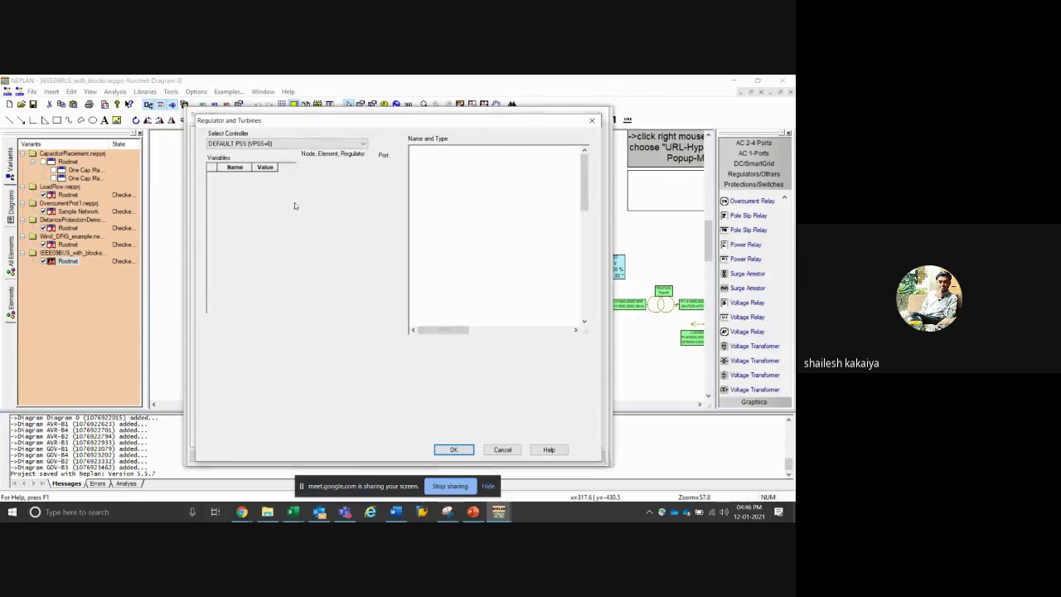
left_click(302, 145)
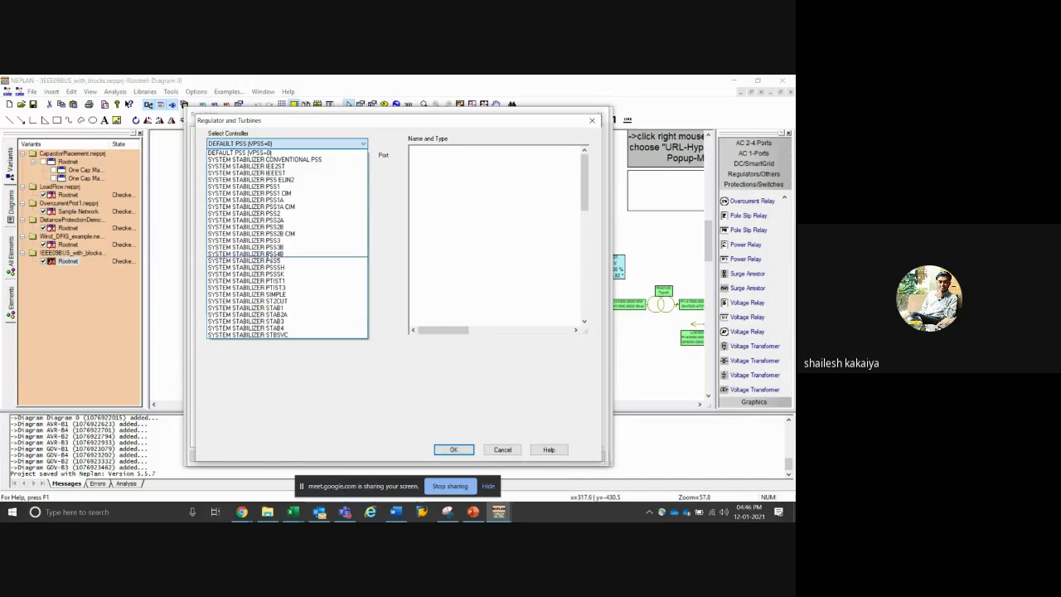
left_click(275, 226)
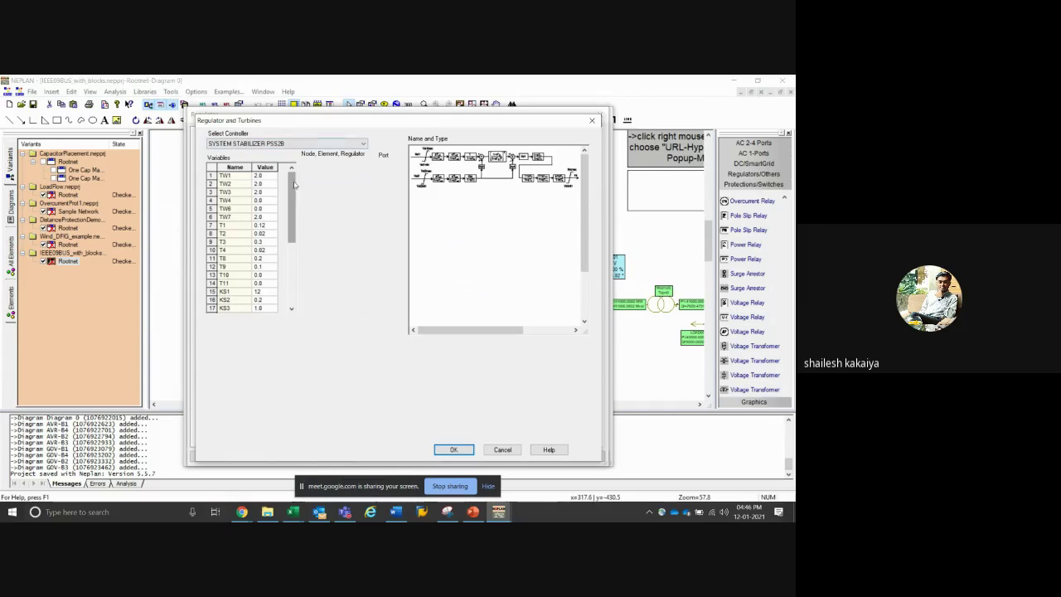
left_click(286, 143)
left_click(246, 334)
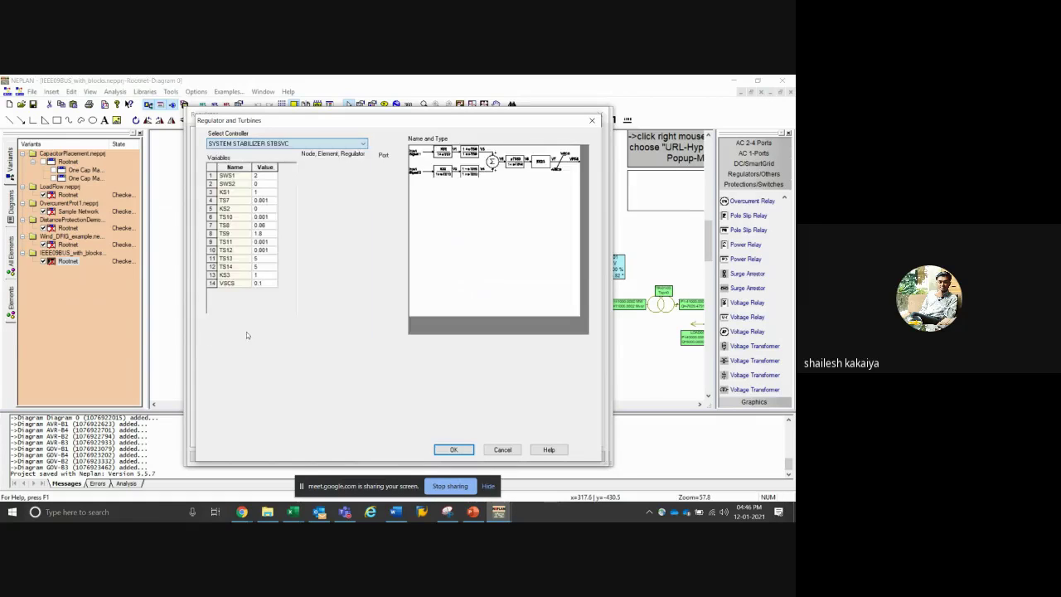
left_click(494, 452)
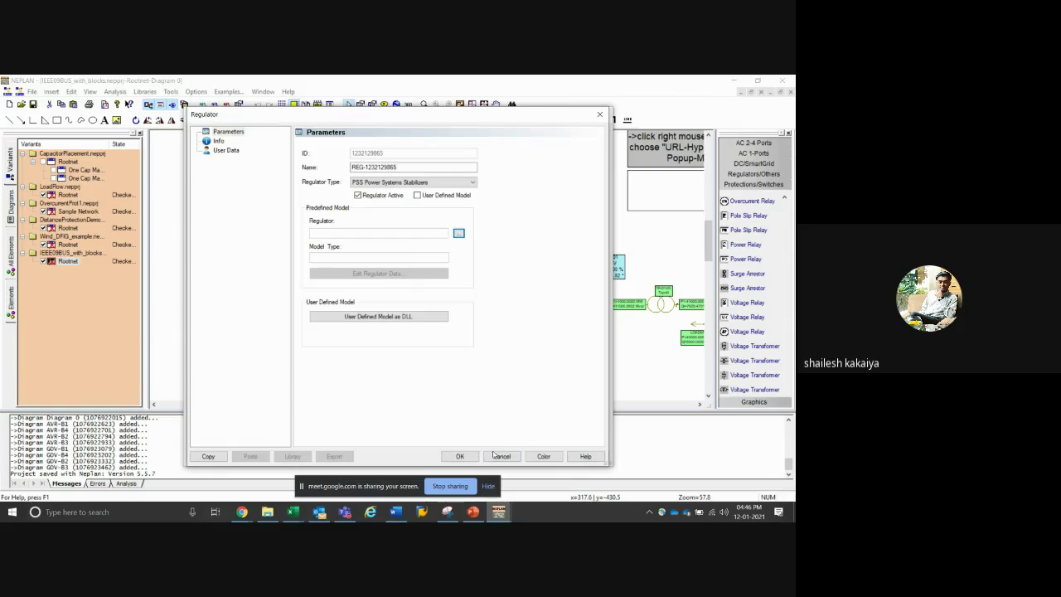
left_click(500, 456)
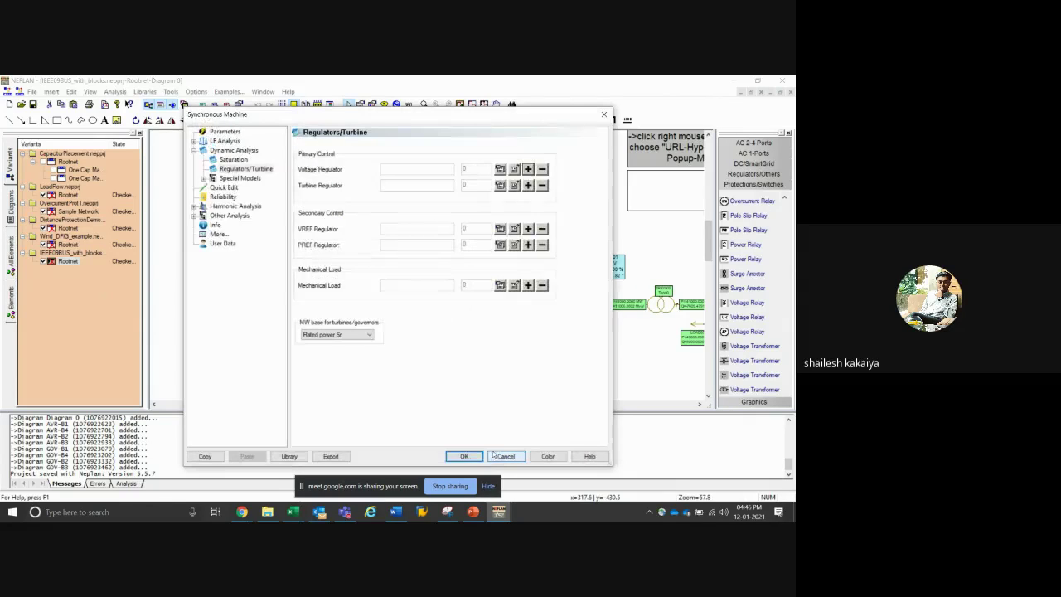
left_click(496, 457)
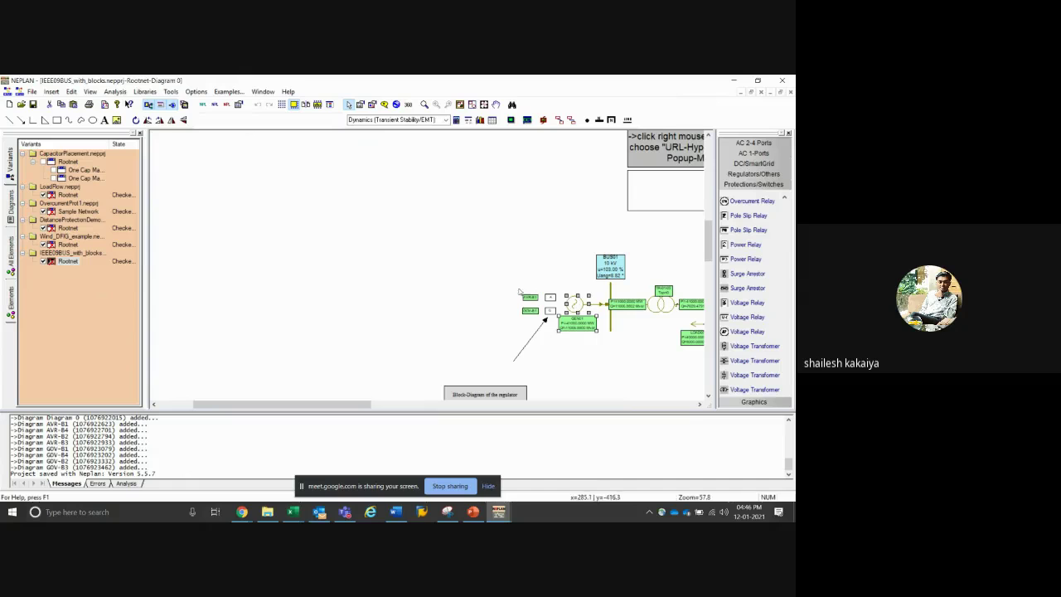
Browse the example projects for IEEE Test Systems, Wind Power Stations and other renewable energy dynamic simulations
left_click(226, 91)
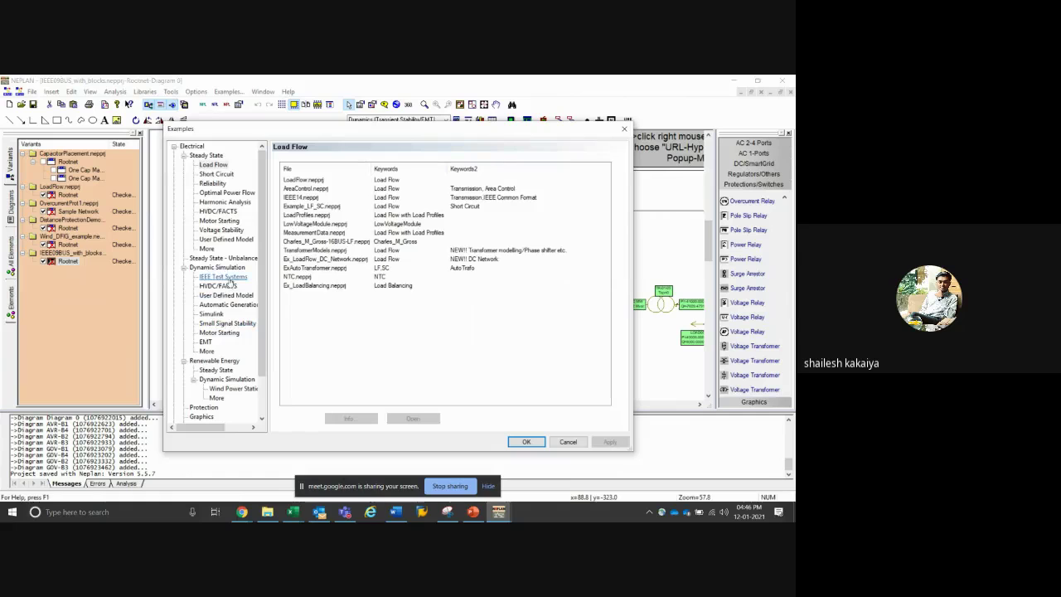
left_click(226, 277)
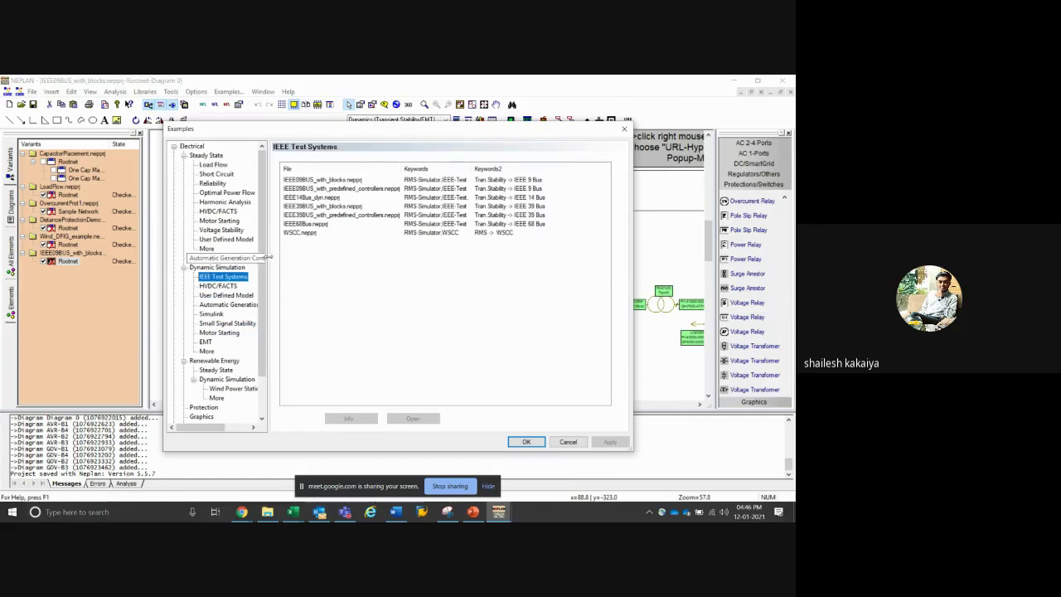
scroll(232, 340, "down", 2)
left_click(237, 342)
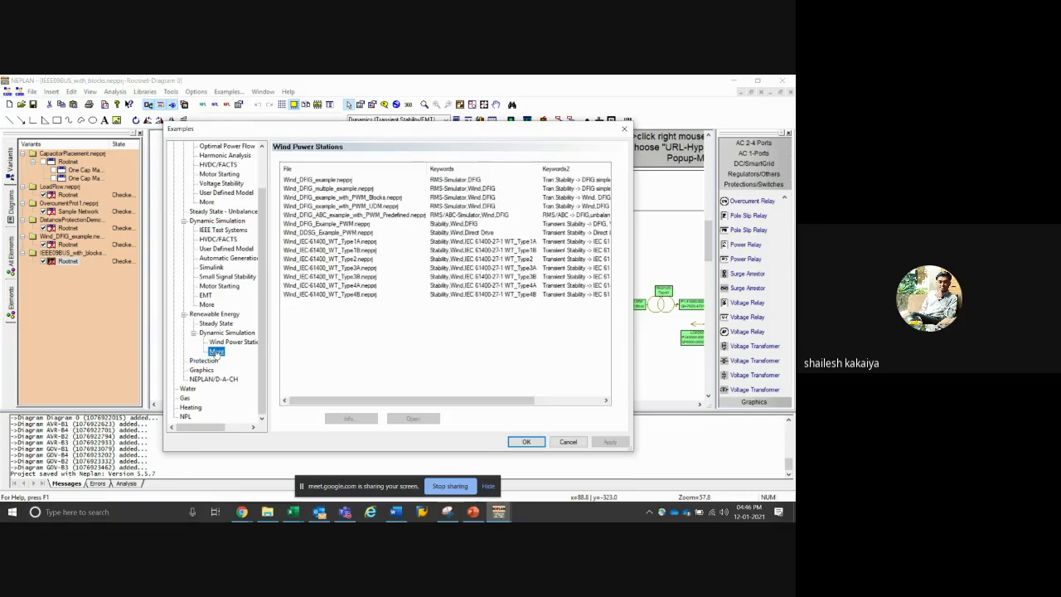
left_click(217, 351)
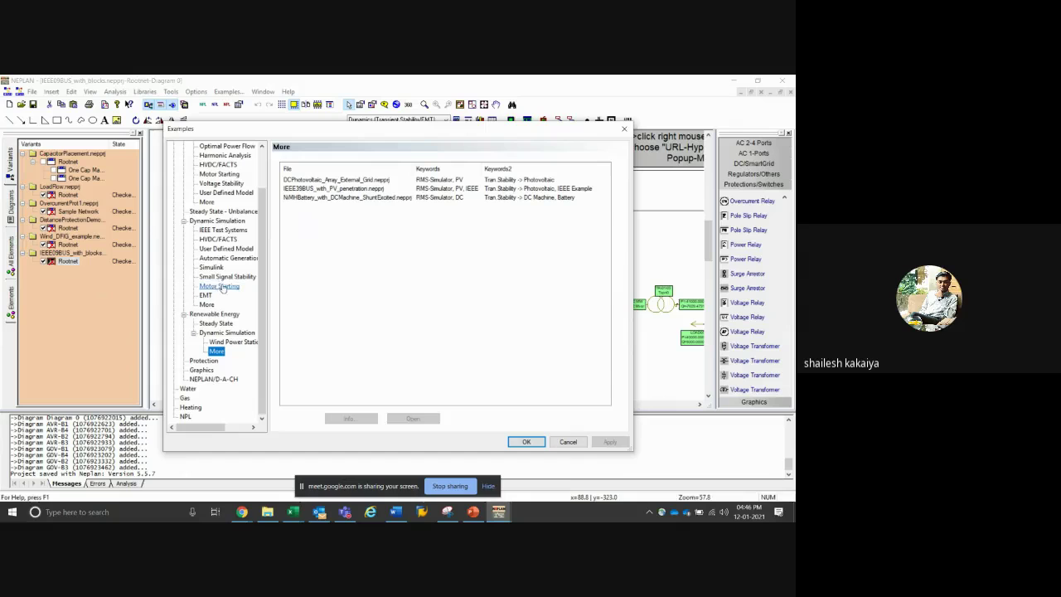
Examine the steady-state User Defined Model examples and the dynamic simulation examples, including IEEE Test Systems, HVDC/FACTS, Simulink, Motor Starting and More
left_click(227, 194)
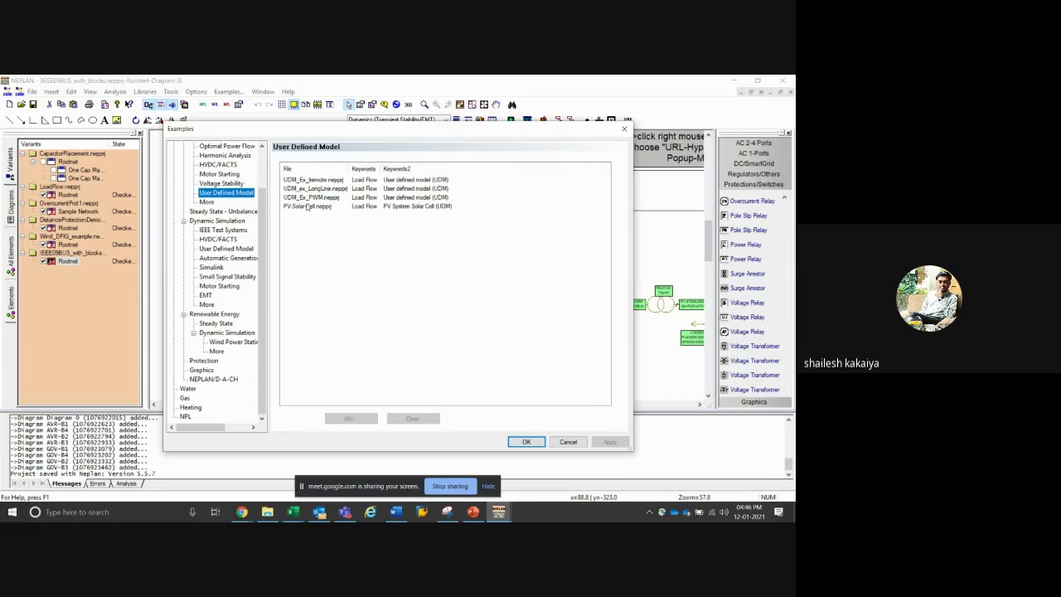
left_click(222, 229)
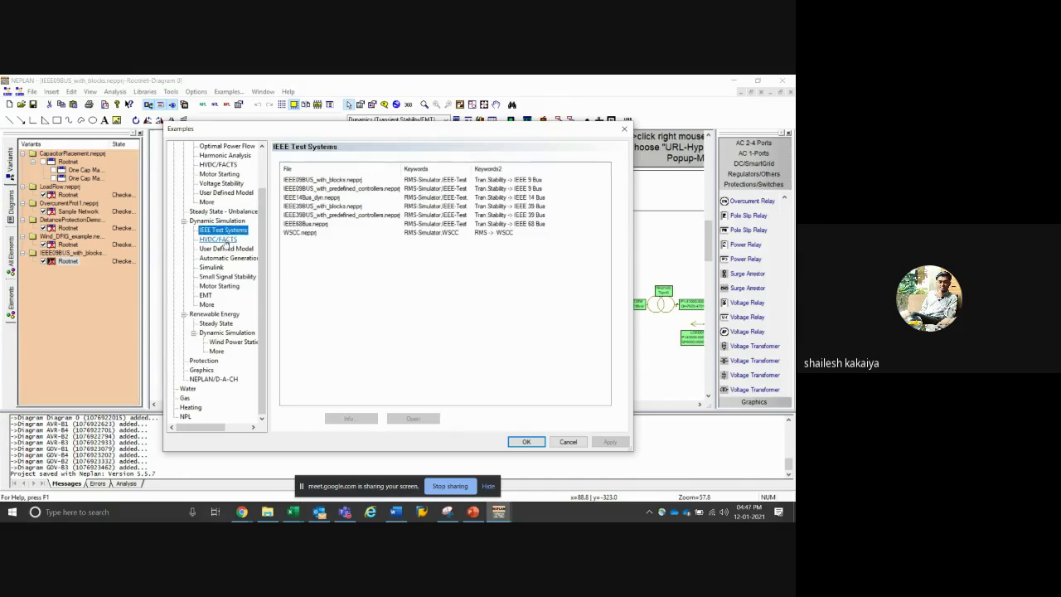
left_click(217, 239)
left_click(226, 250)
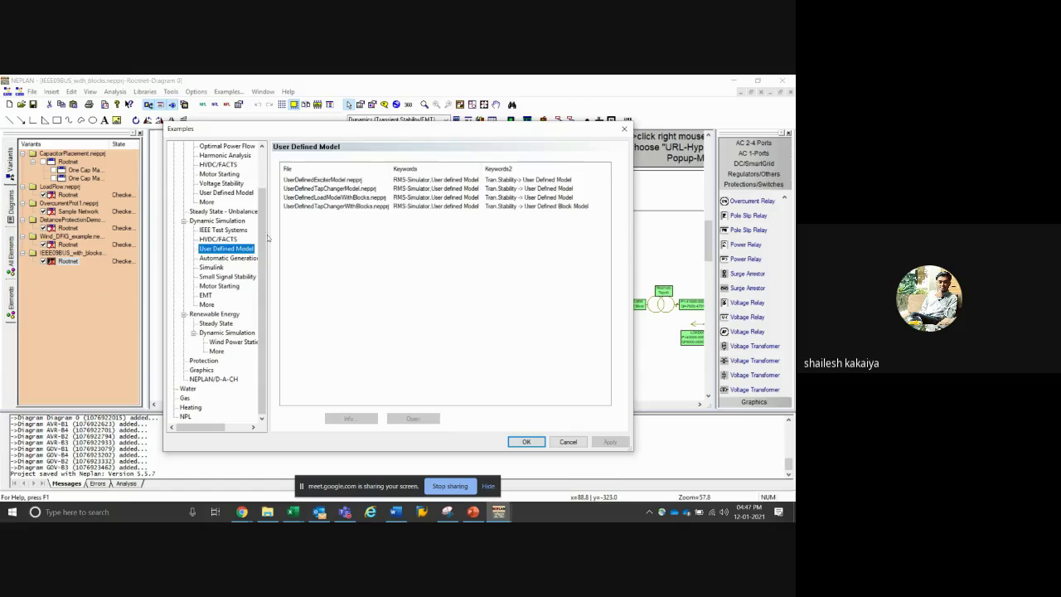
left_click(227, 258)
left_click(212, 267)
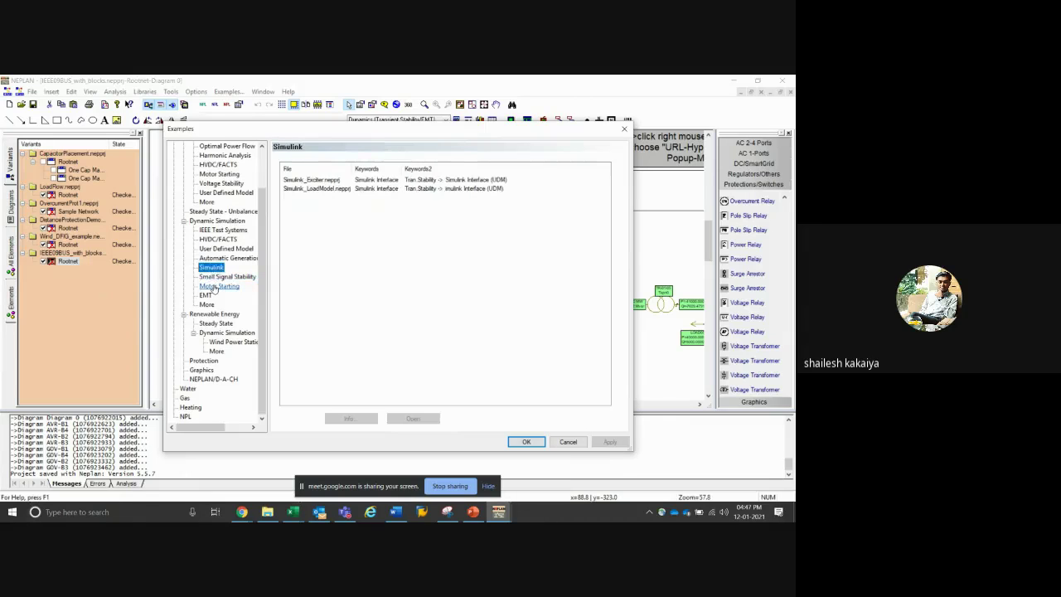
left_click(217, 286)
left_click(206, 305)
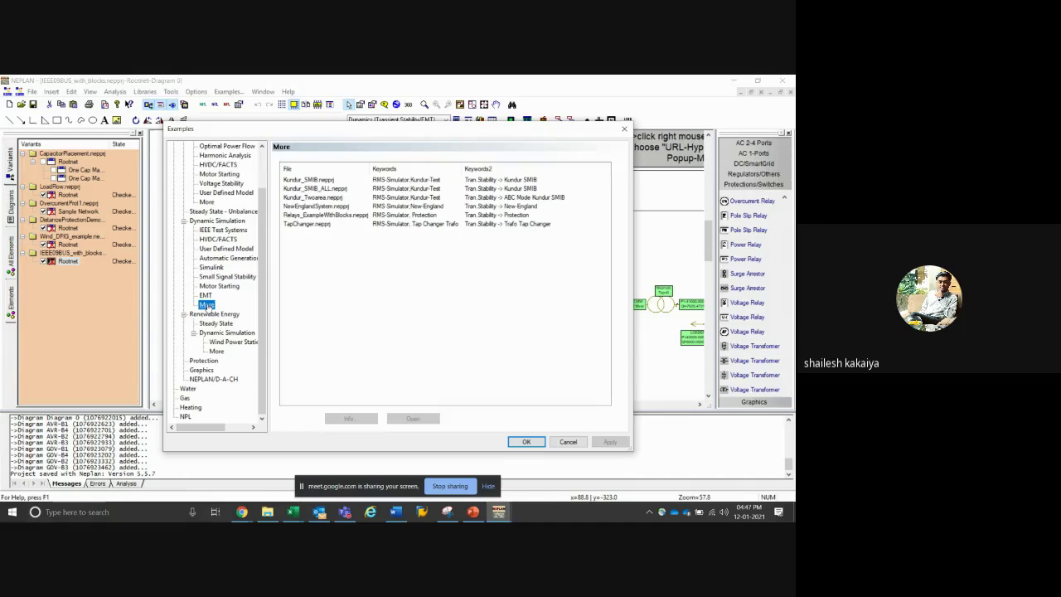
Open the EMT example Inrush_2W_Transformer.nepprj and display its network diagram from the NETWORK feeder to the transformer
left_click(206, 295)
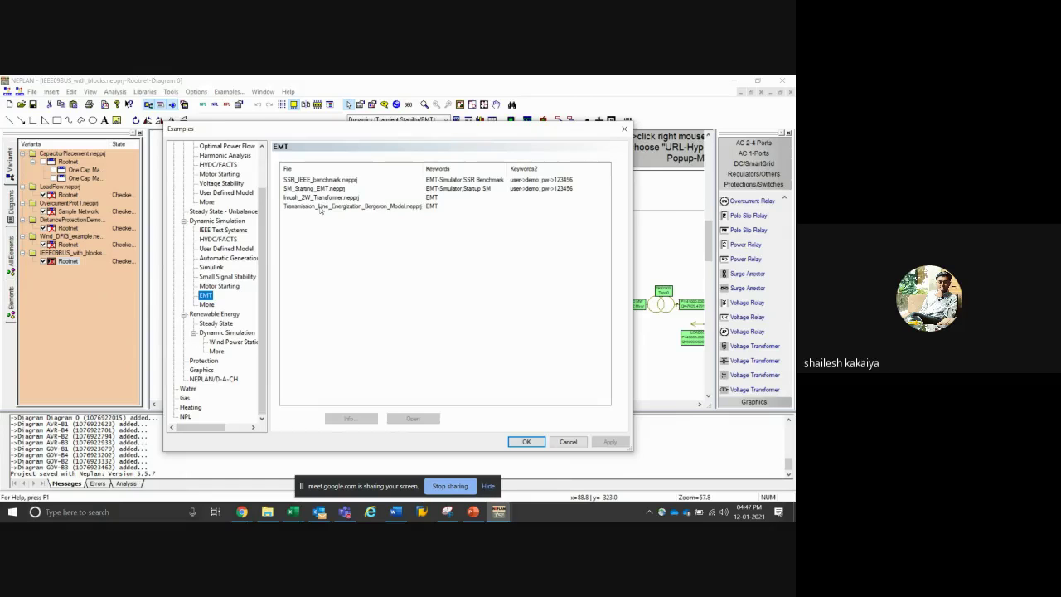
double_click(318, 199)
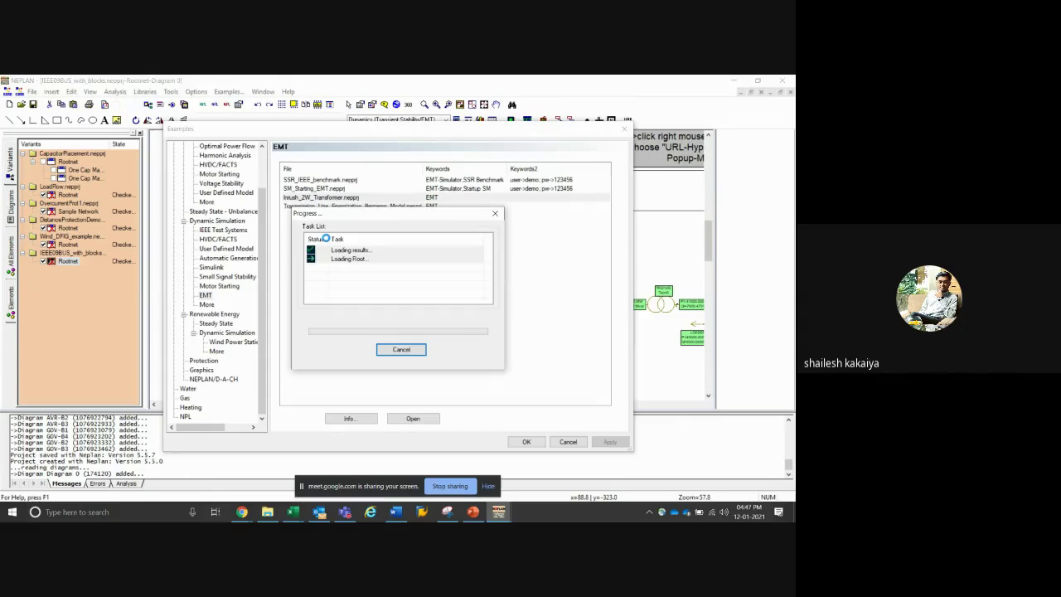
left_click(525, 442)
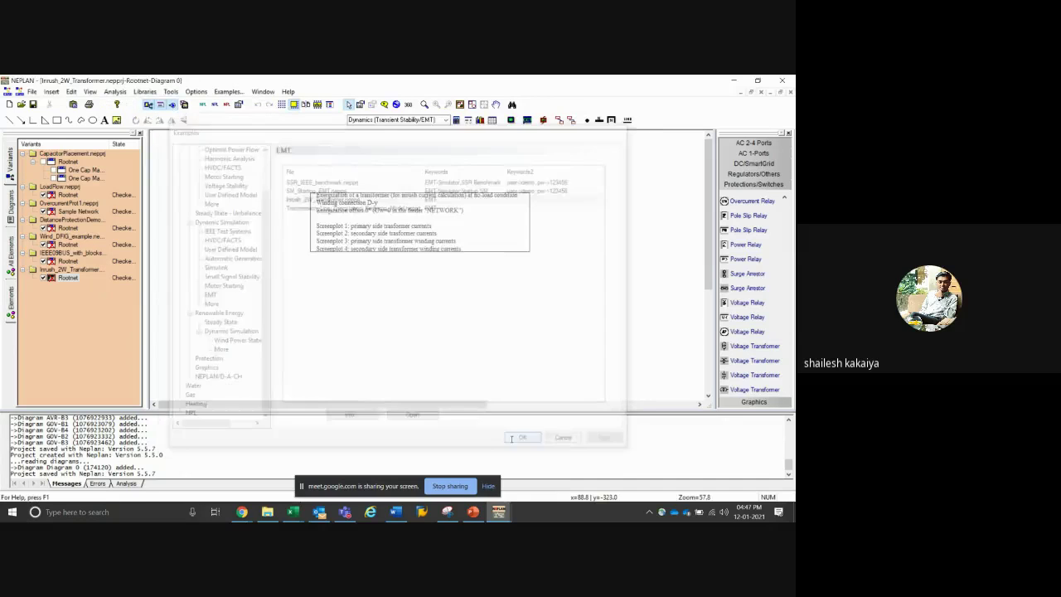
left_click(425, 104)
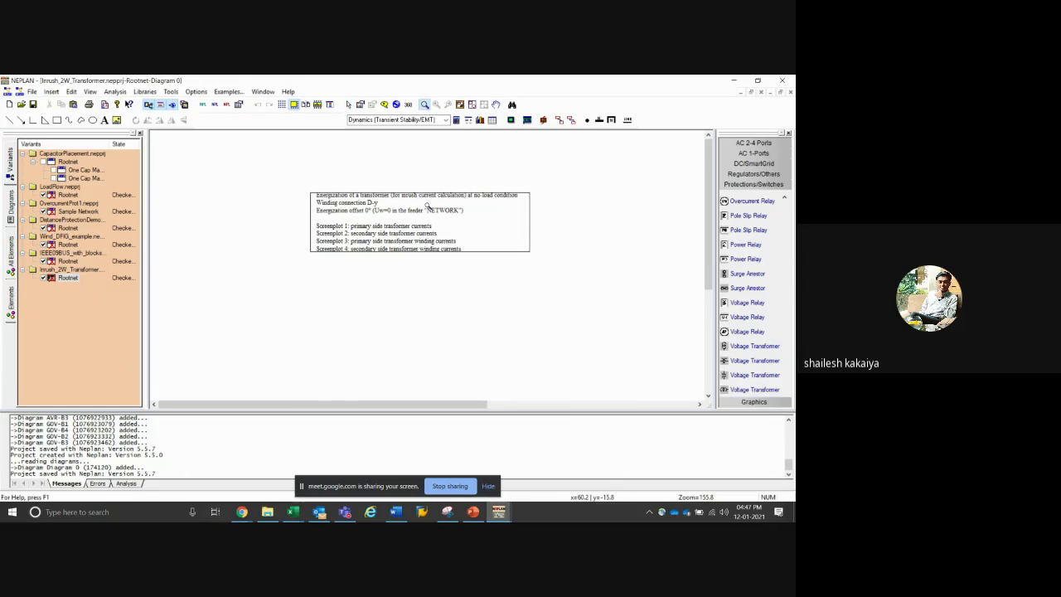
right_click(295, 218)
right_click(295, 218)
left_click_drag(196, 192, 462, 327)
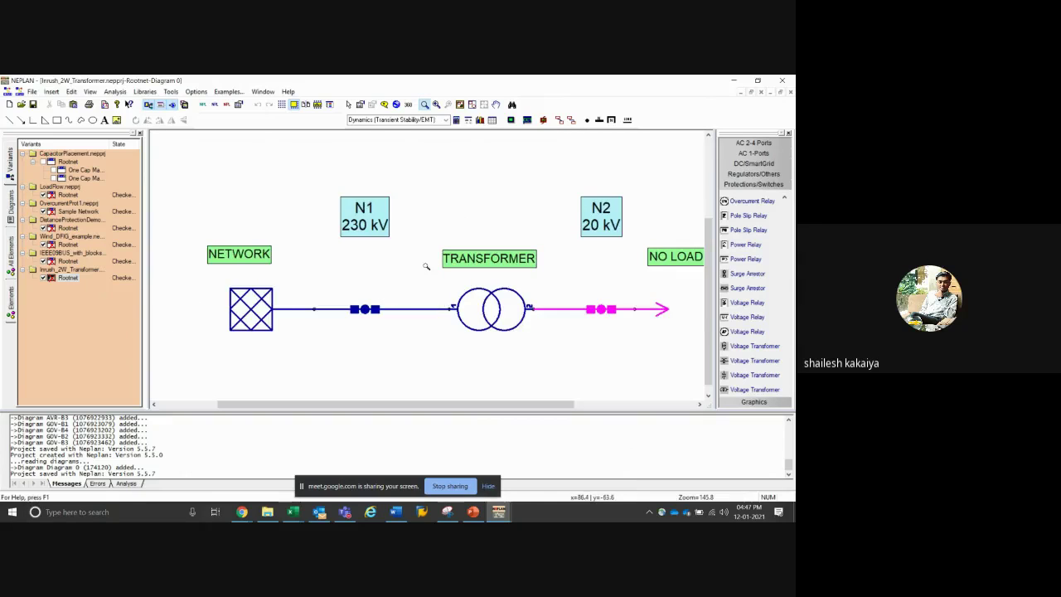
Inspect the parameters of the two-winding transformer between nodes N1 and N2, then close its settings
right_click(428, 266)
left_click(348, 104)
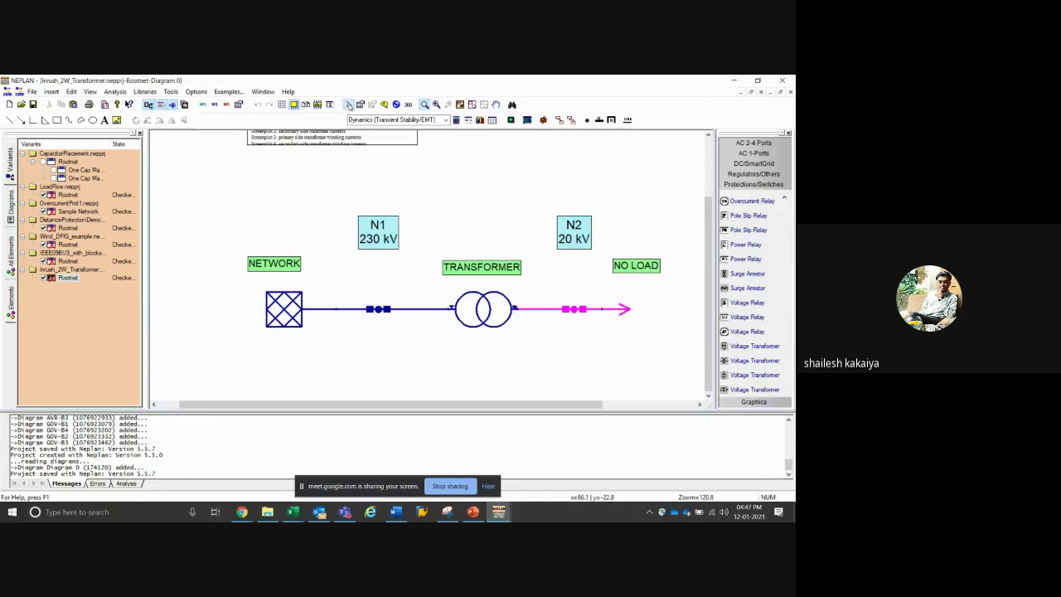
double_click(464, 305)
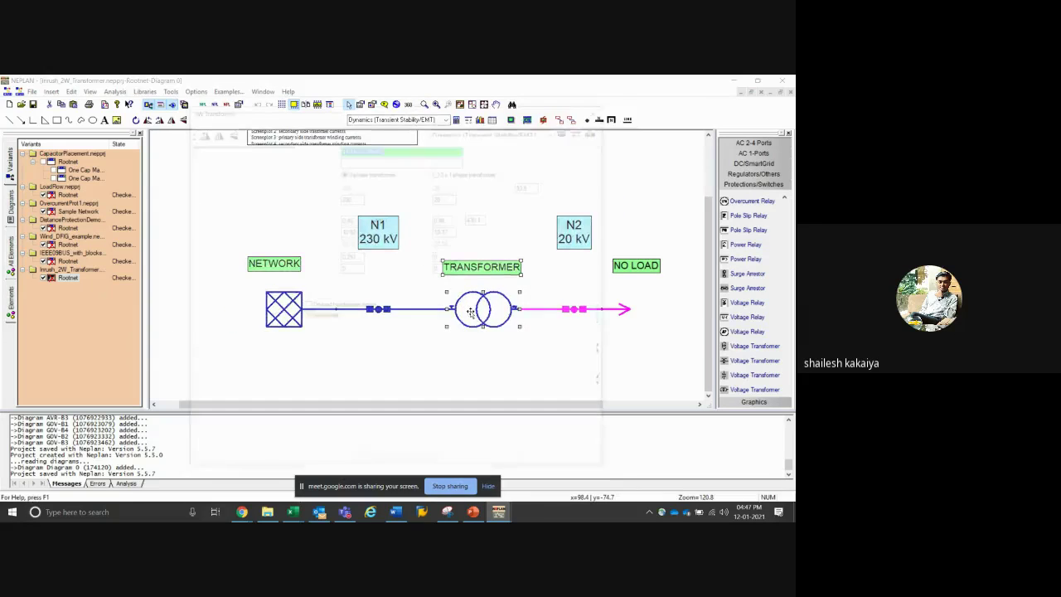
left_click(462, 463)
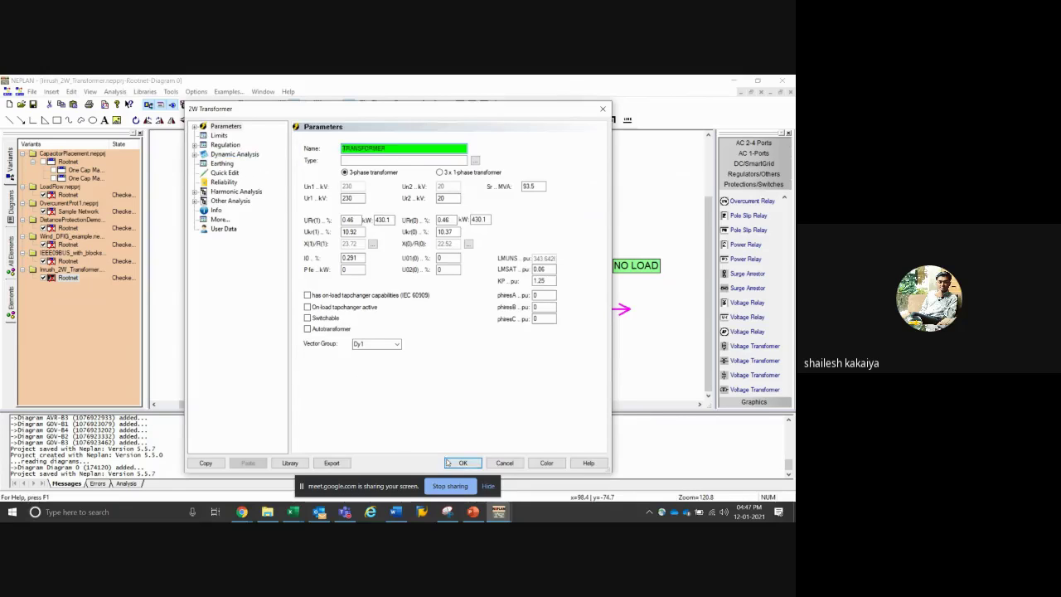
Review the dynamic analysis control parameters and run the EMT-ABC inrush simulation
left_click(456, 119)
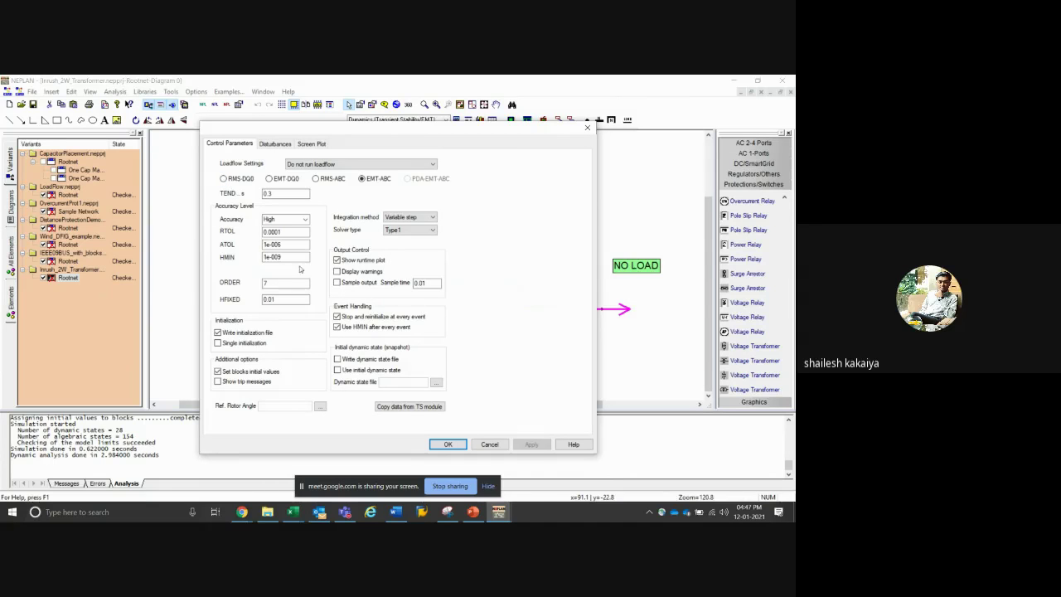
left_click(446, 444)
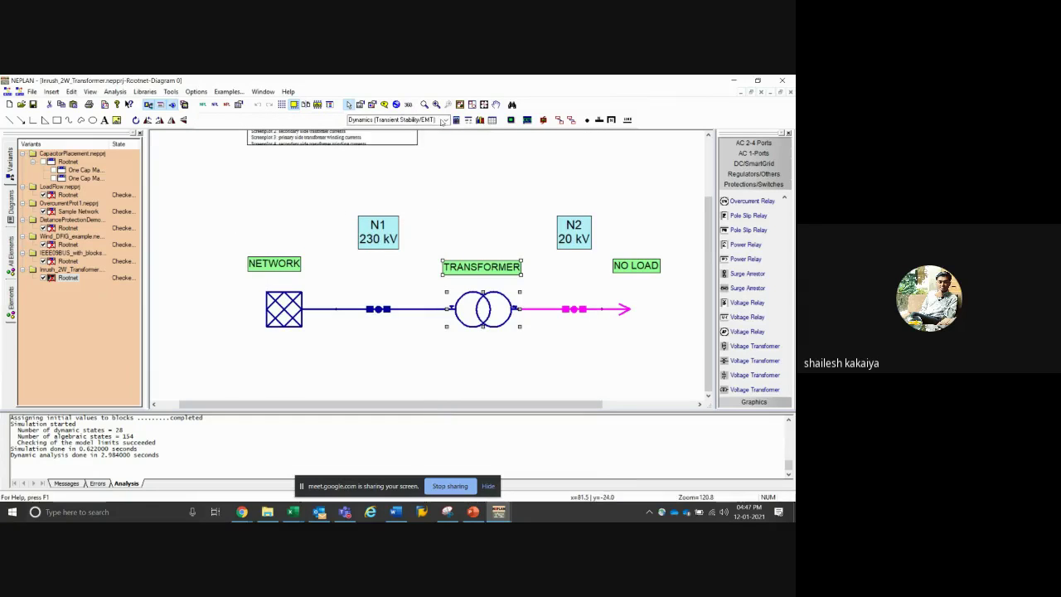
left_click(456, 120)
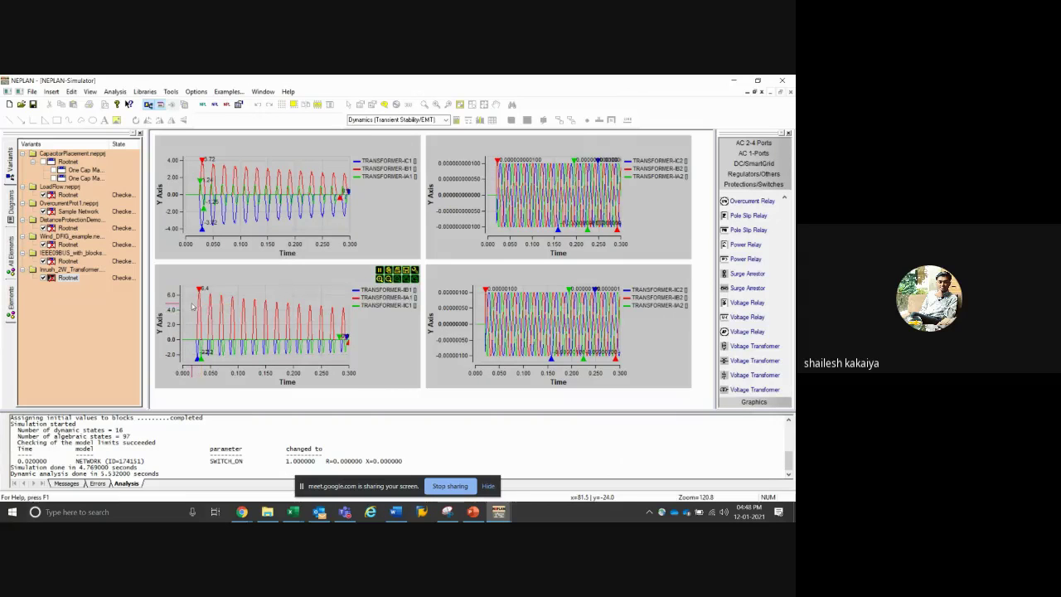
Examine the early inrush peaks in the primary-side transformer winding current plot, stop the simulator and close the simulation plots
left_click_drag(193, 305, 257, 362)
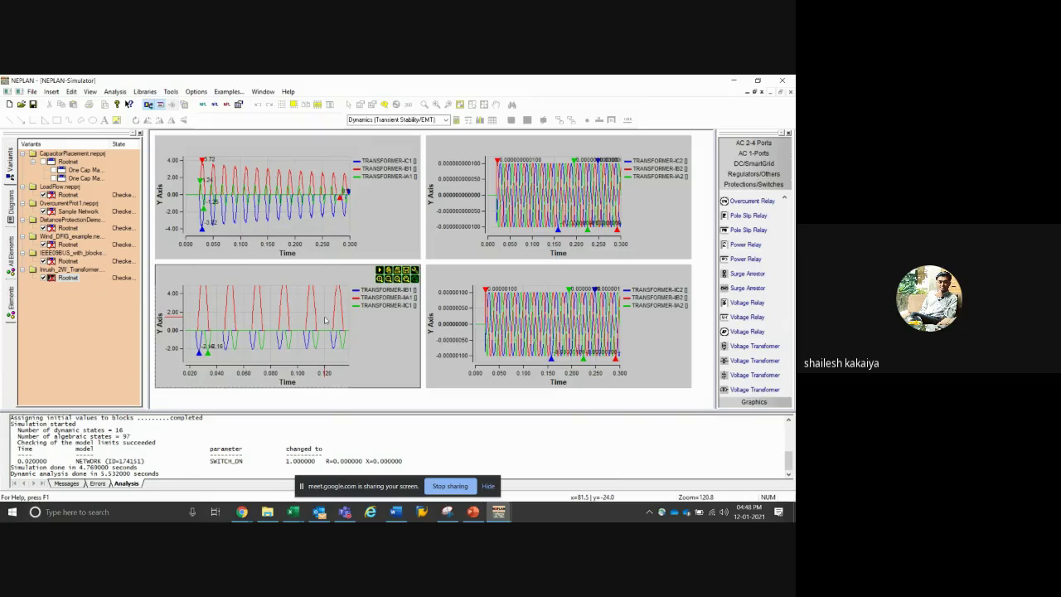
right_click(369, 330)
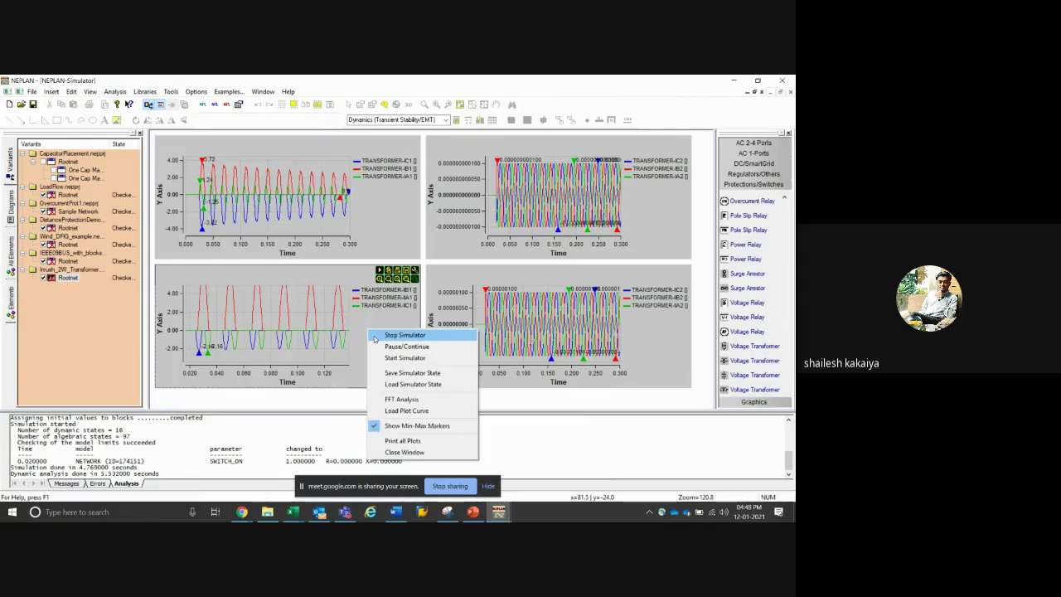
left_click(375, 335)
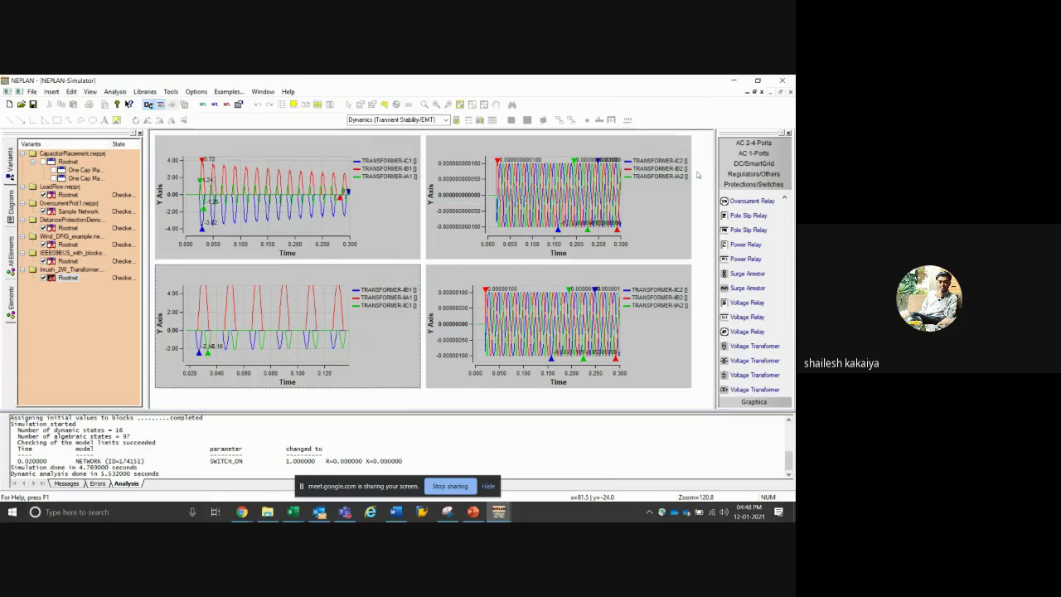
left_click(779, 91)
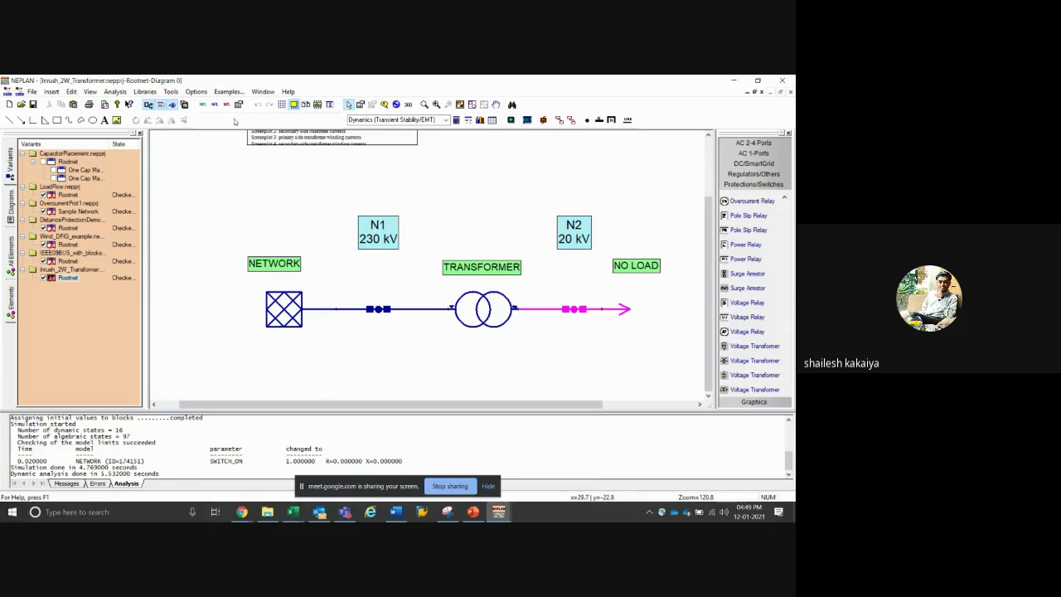
Review the data formats available for exporting the project
left_click(172, 92)
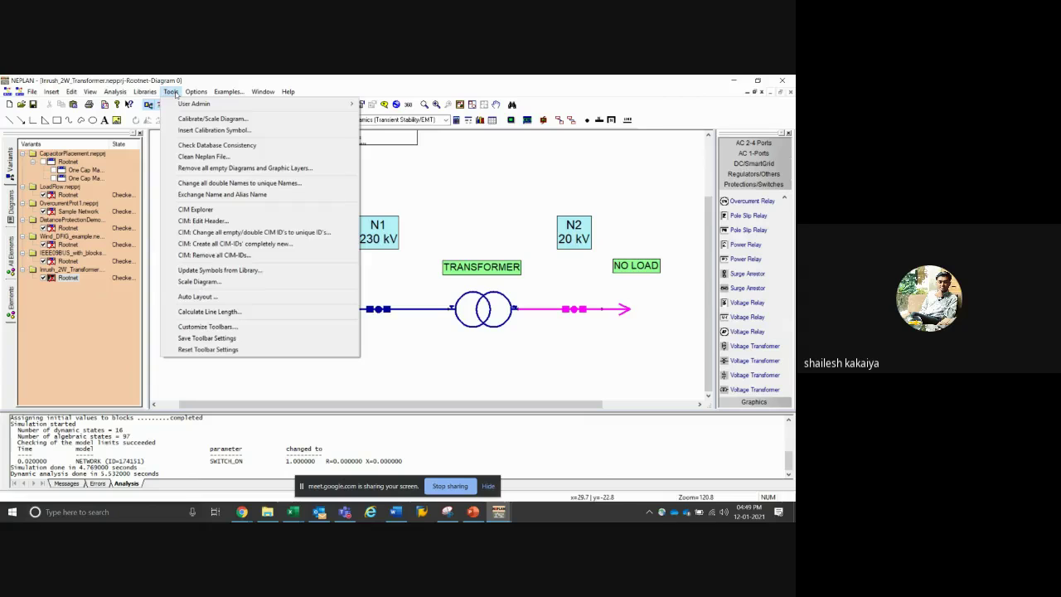
mouse_move(159, 93)
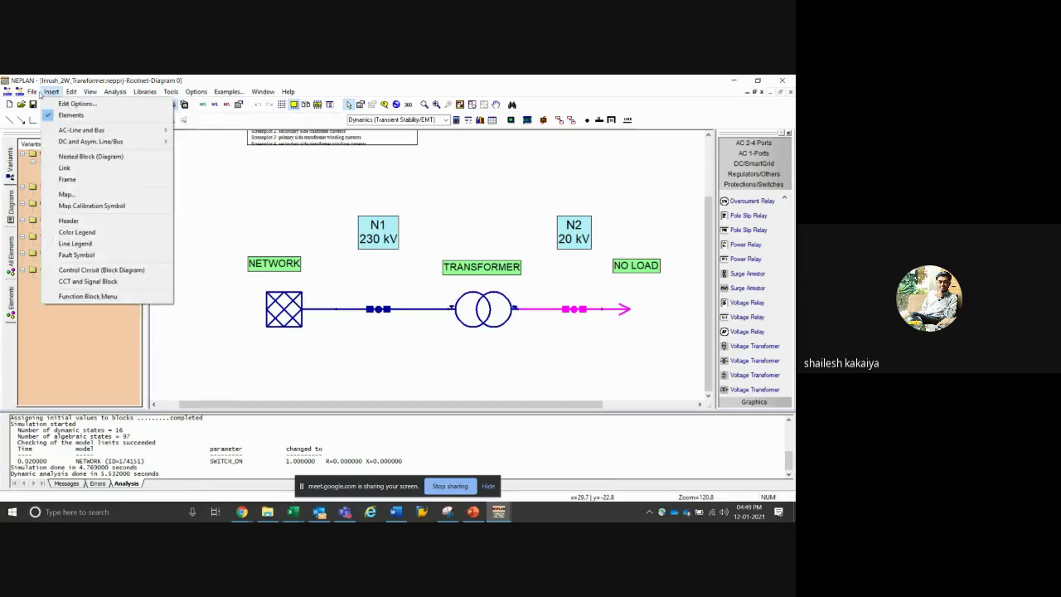
mouse_move(33, 92)
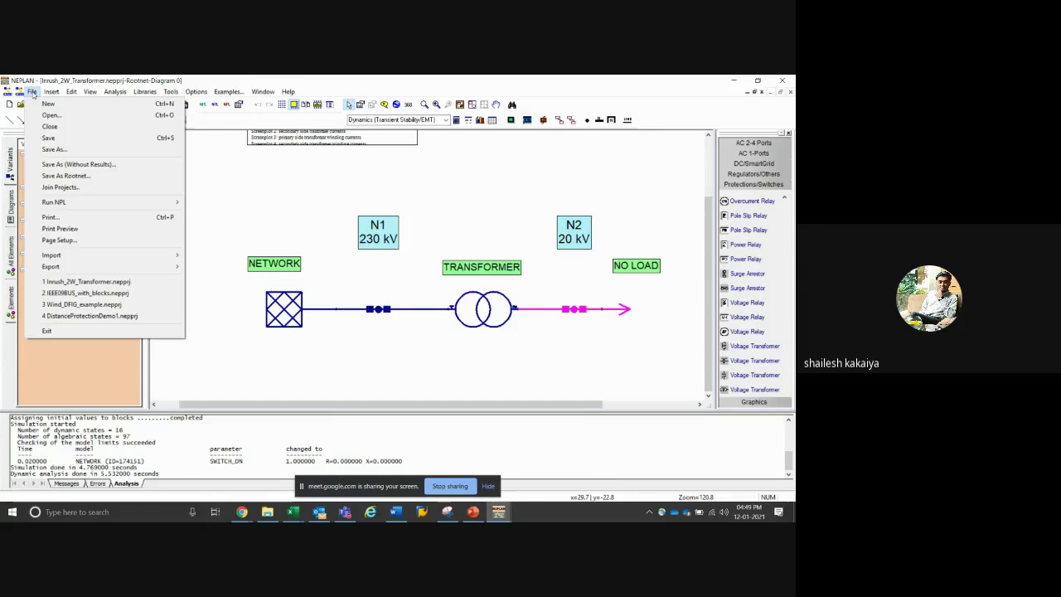
mouse_move(139, 269)
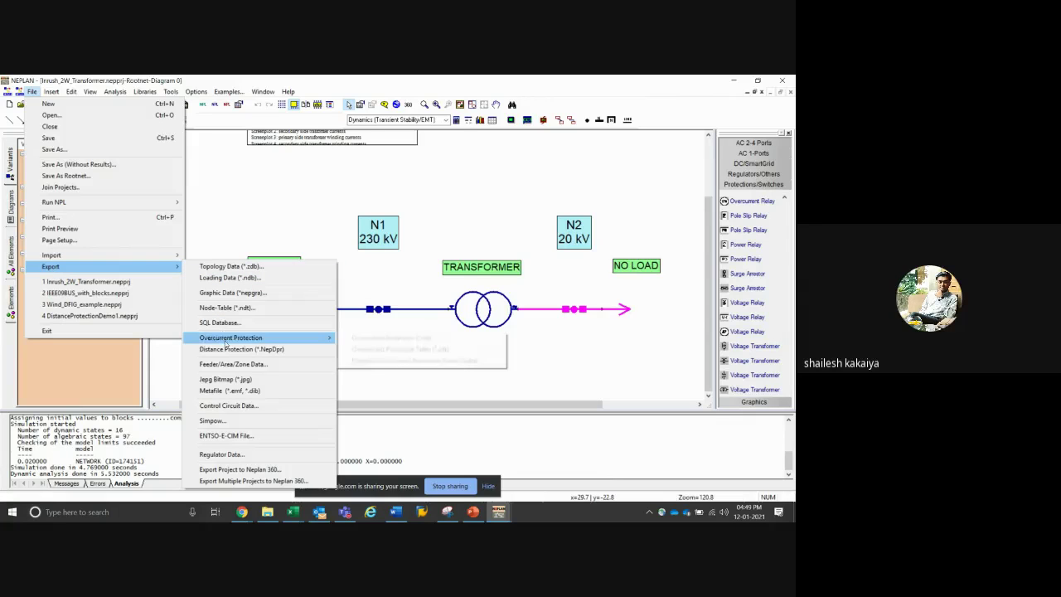
mouse_move(228, 337)
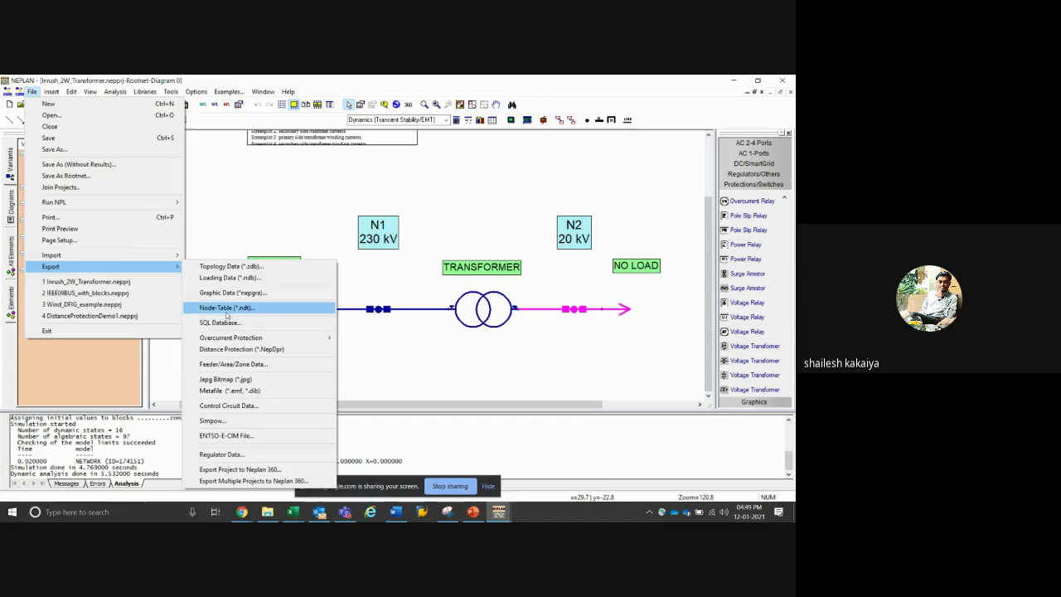
Review the import formats and the PSS/E import settings for power flow, sequence and dynamic data files, then cancel the import
mouse_move(170, 255)
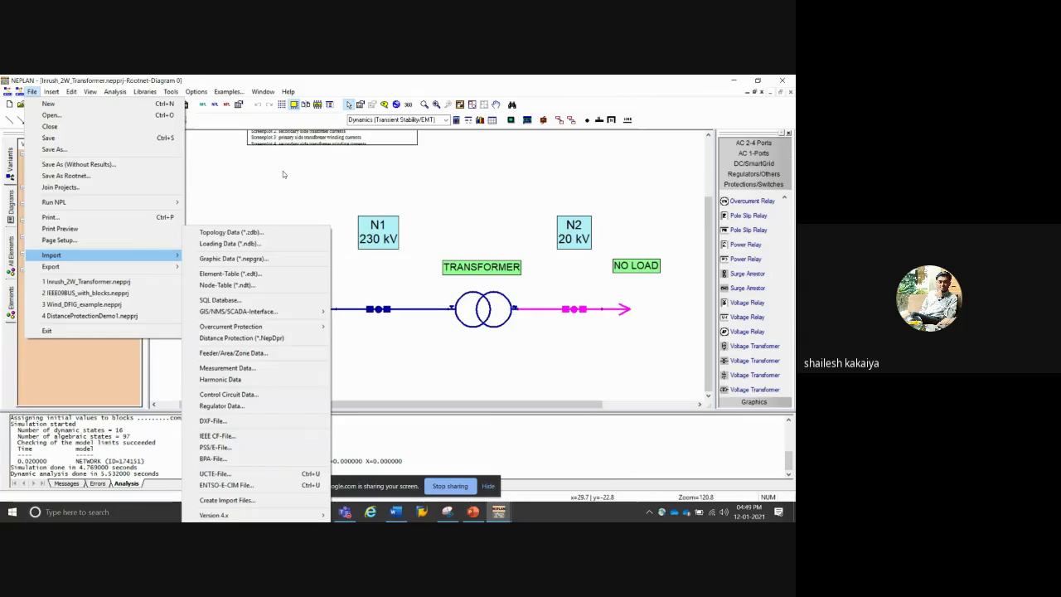
left_click(217, 446)
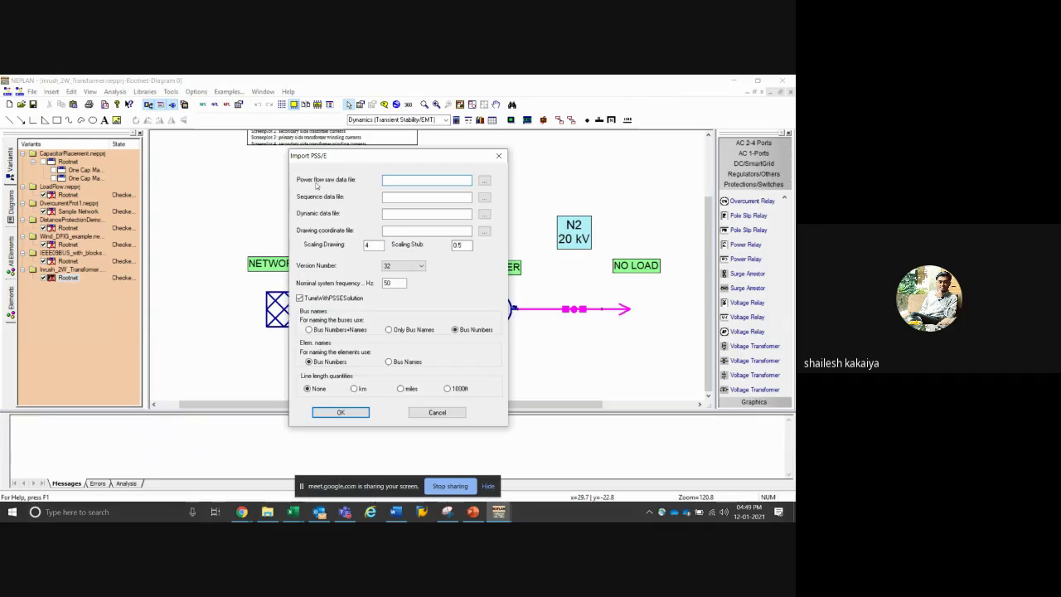
key("Tab")
key("Tab")
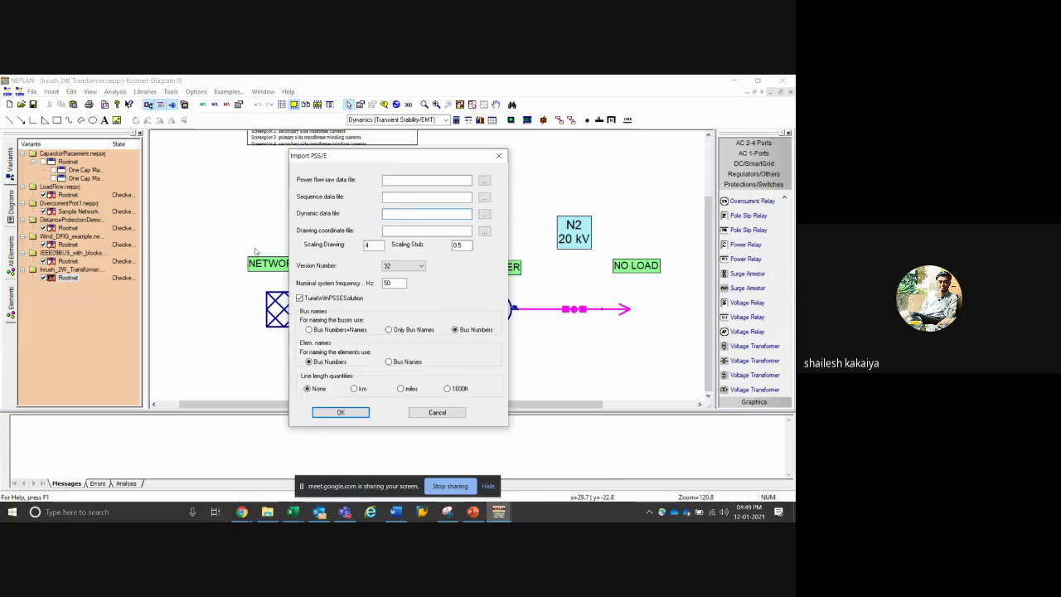
left_click(436, 412)
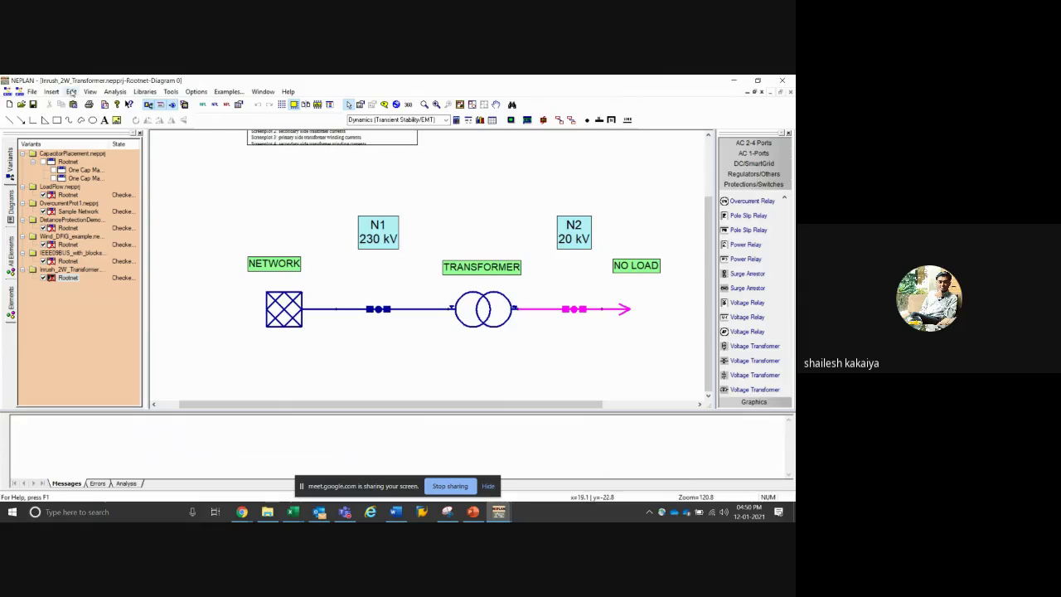
left_click(71, 92)
left_click(71, 92)
left_click(32, 92)
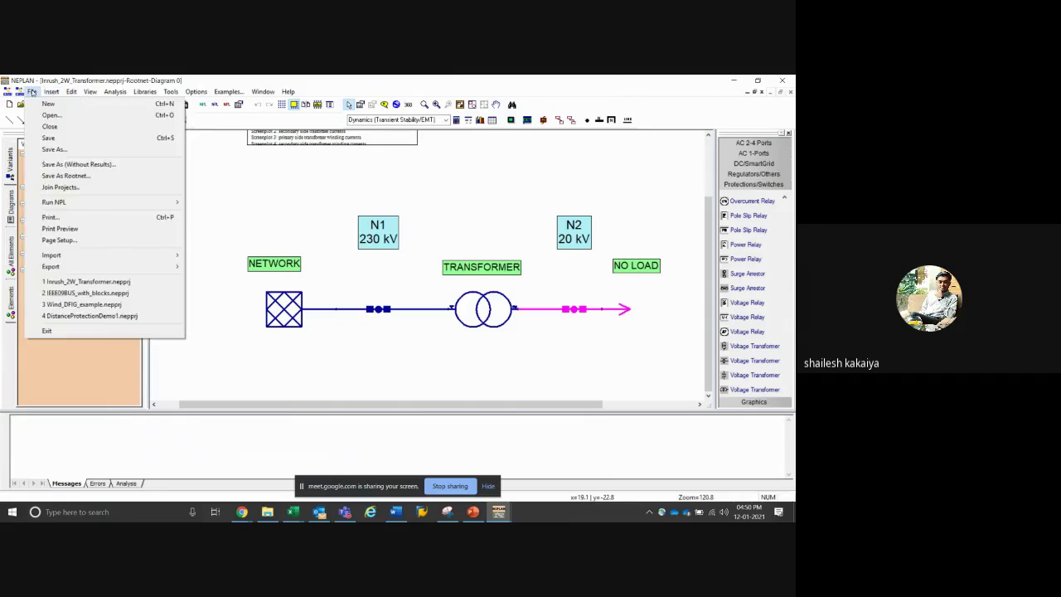
mouse_move(107, 255)
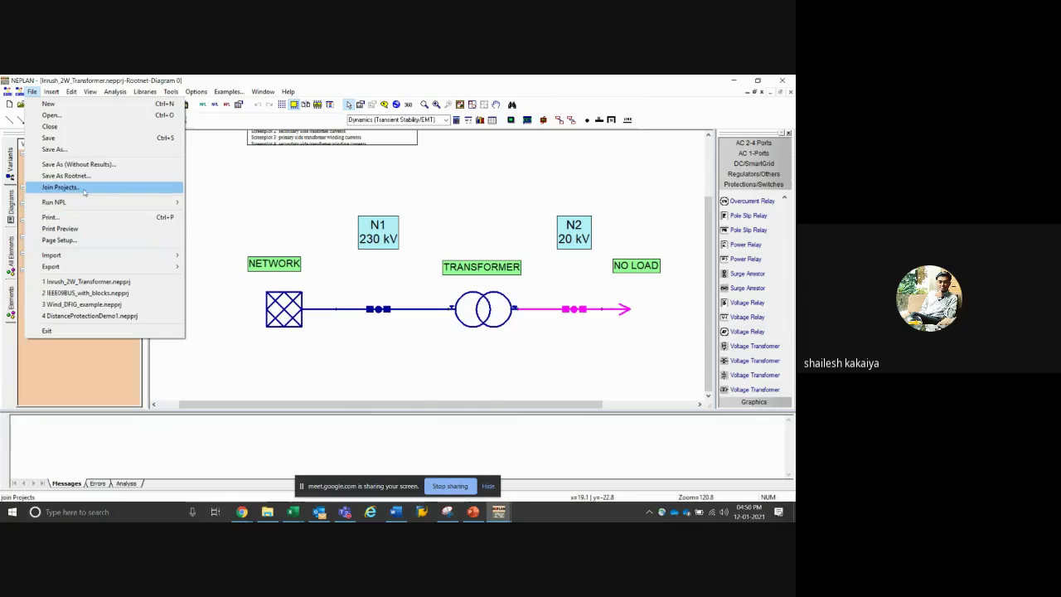
left_click(224, 174)
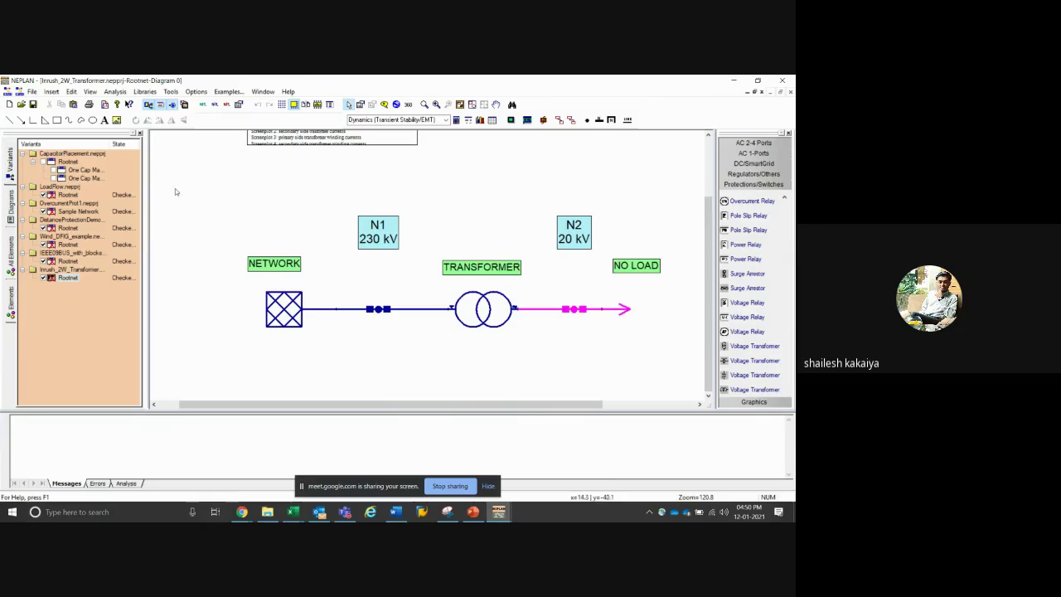
left_click(197, 92)
left_click(206, 94)
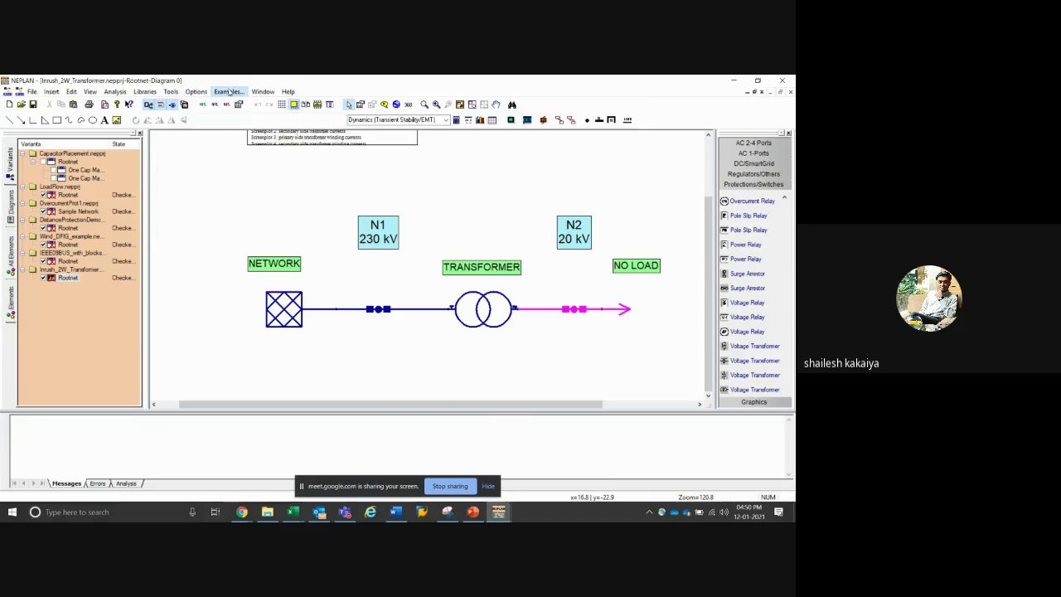
left_click(171, 92)
mouse_move(90, 92)
left_click(373, 184)
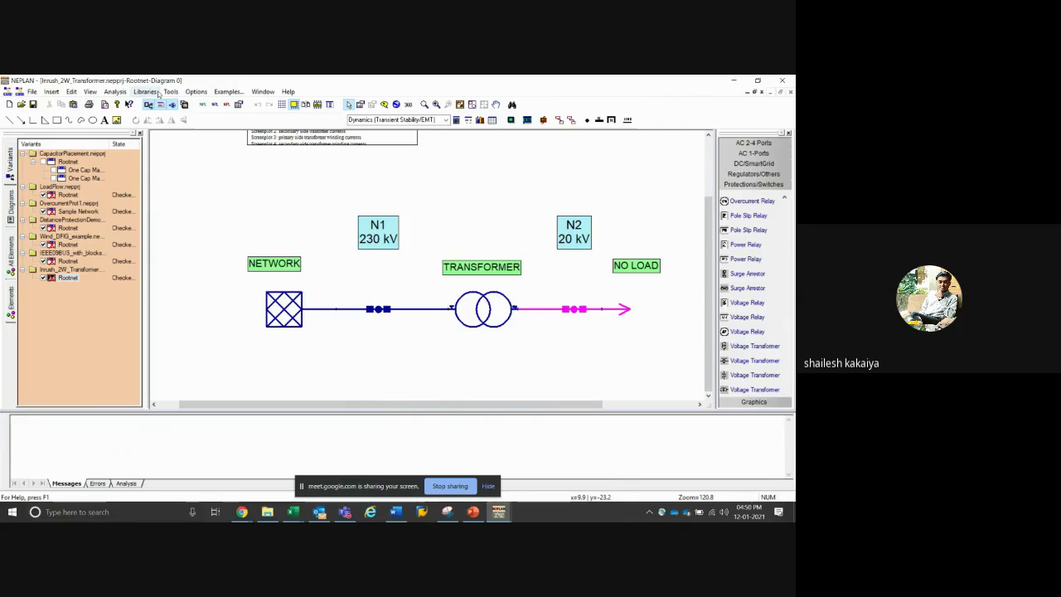
Bring up the steady-state Load Flow example LoadFlow.nepprj and display its Rootnet network diagram
left_click(222, 92)
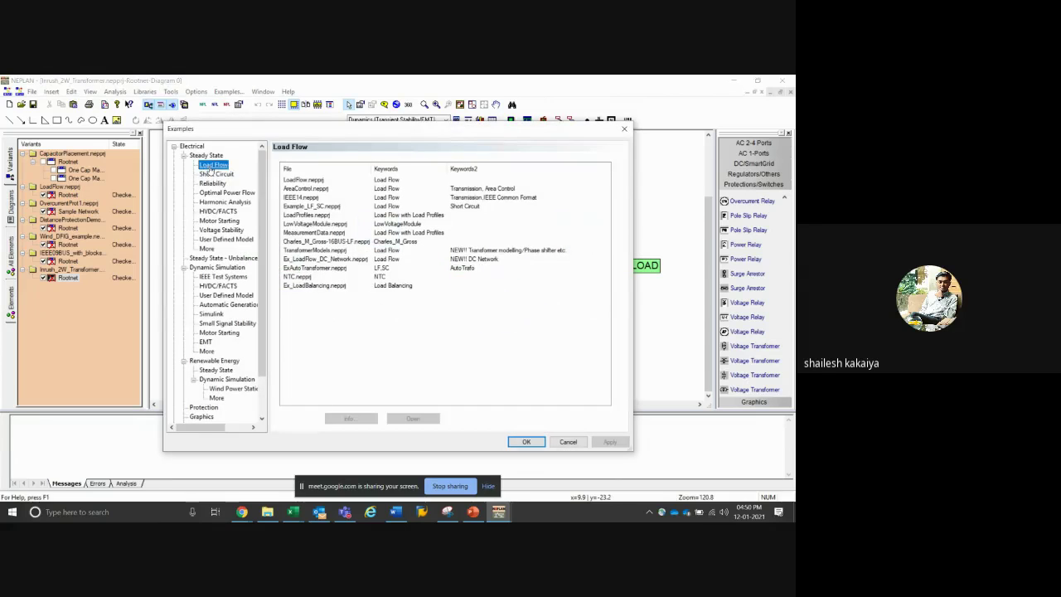
double_click(307, 179)
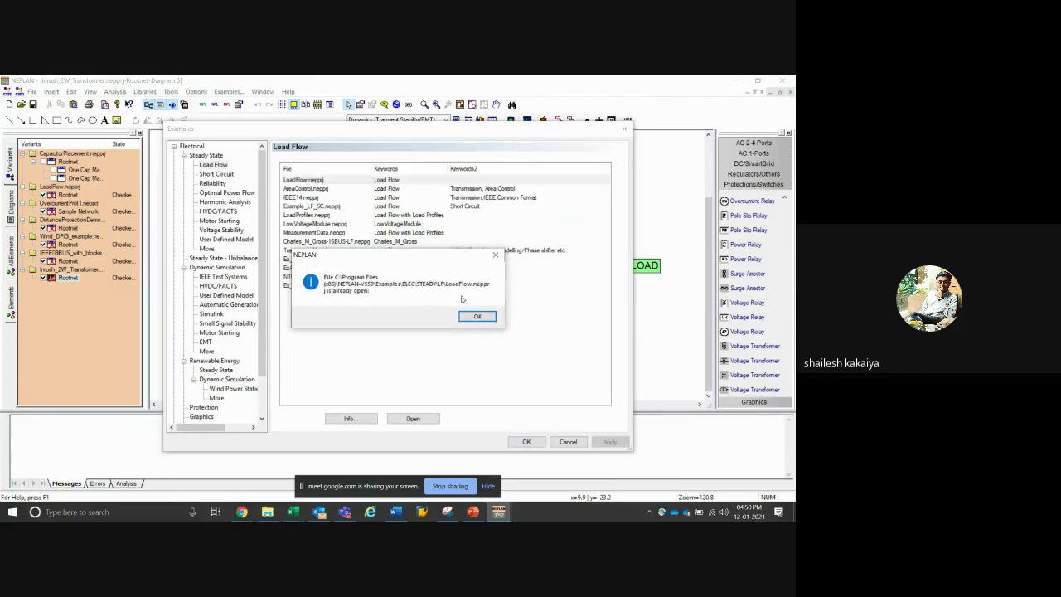
left_click(487, 317)
left_click(528, 443)
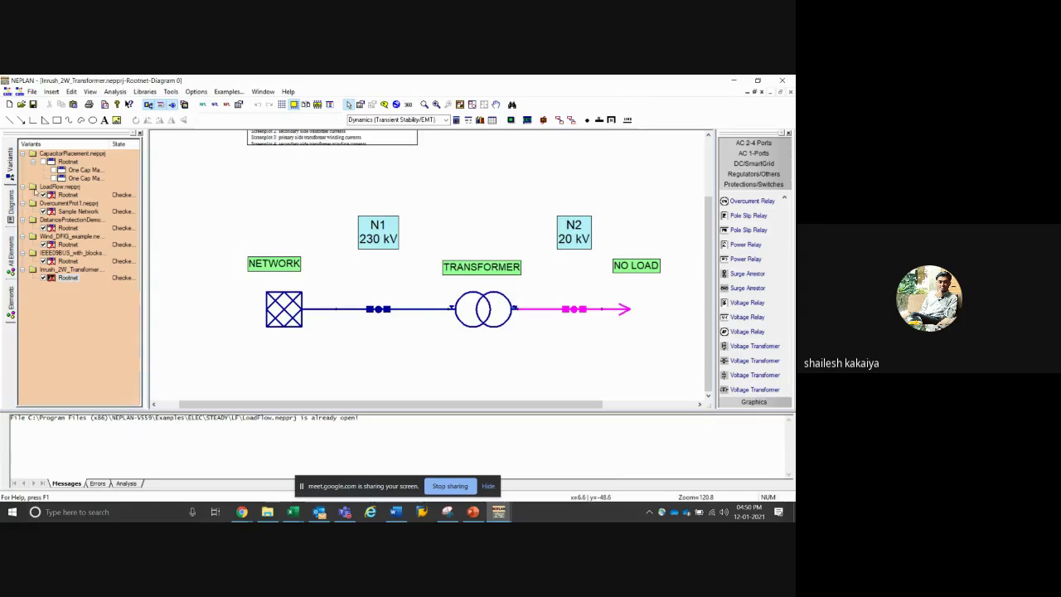
left_click(263, 91)
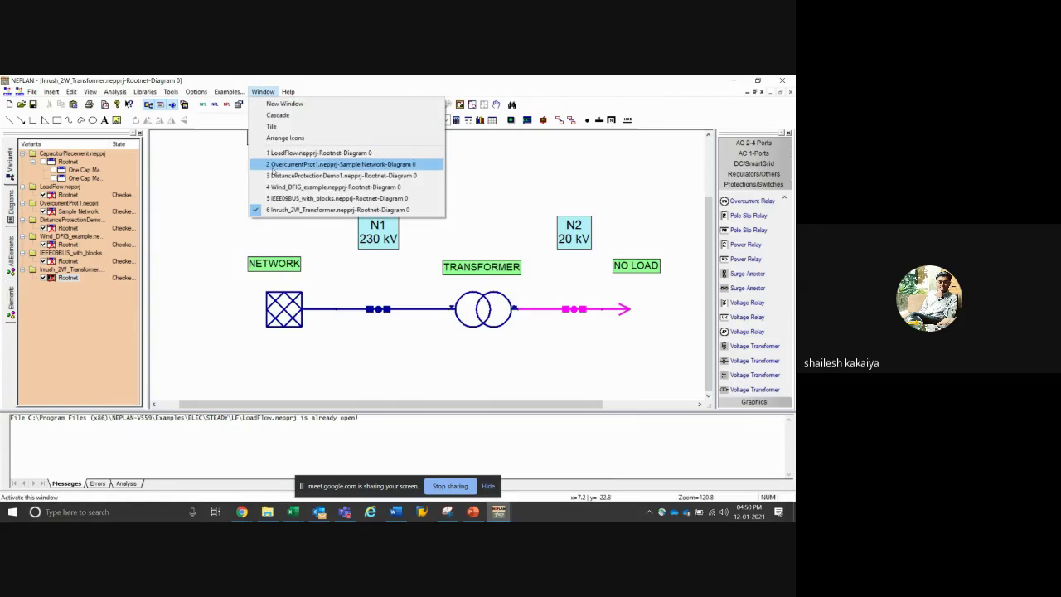
left_click(285, 152)
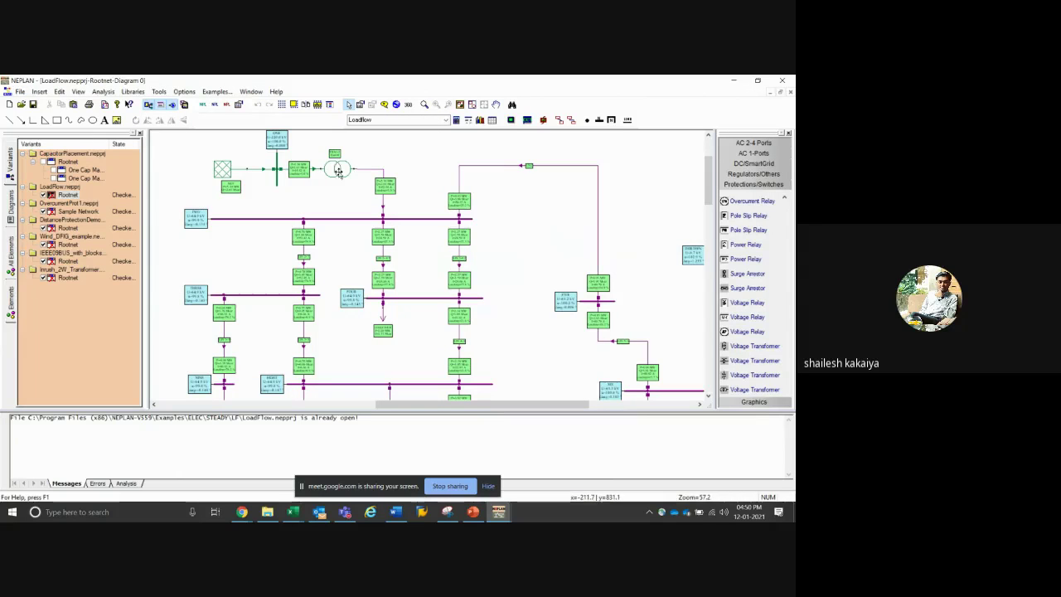
Run the load flow calculation and examine the results on the network diagram around the generator at node THIRTEEN
left_click(455, 122)
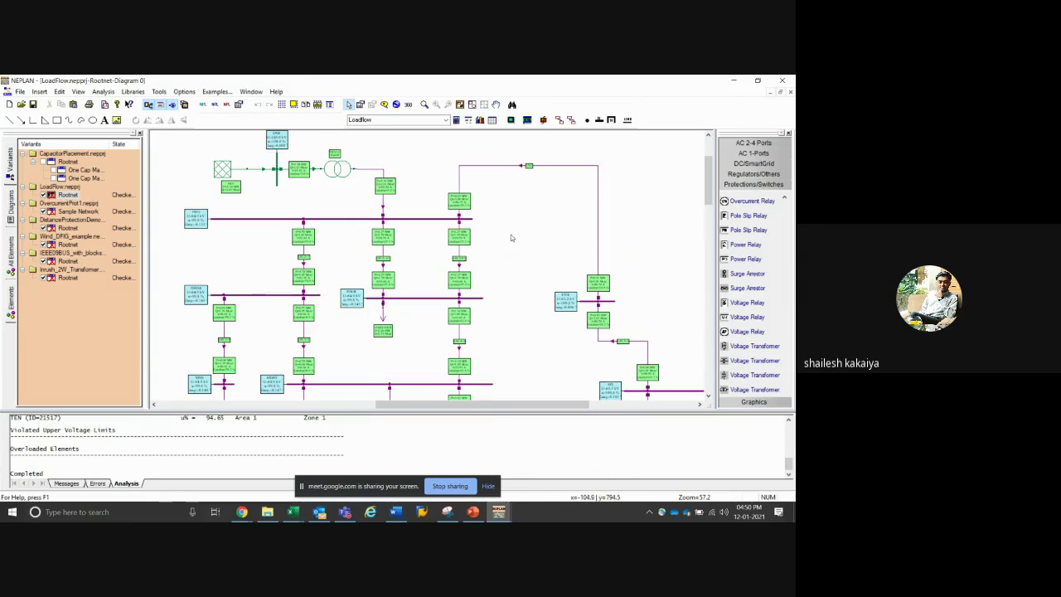
scroll(518, 217, "down", 3)
key("z")
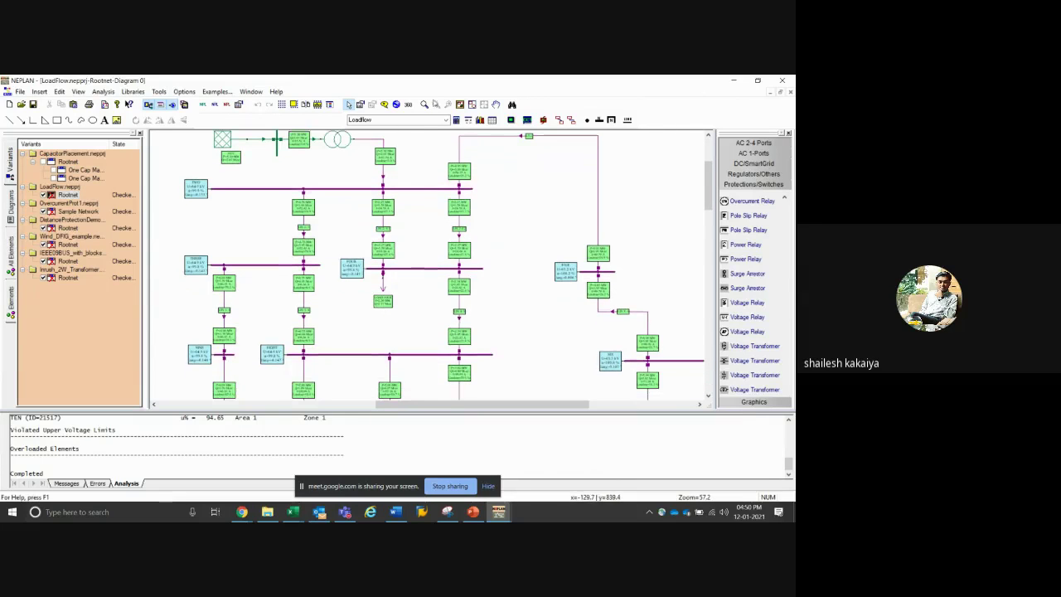
left_click_drag(427, 164, 493, 260)
right_click(428, 266)
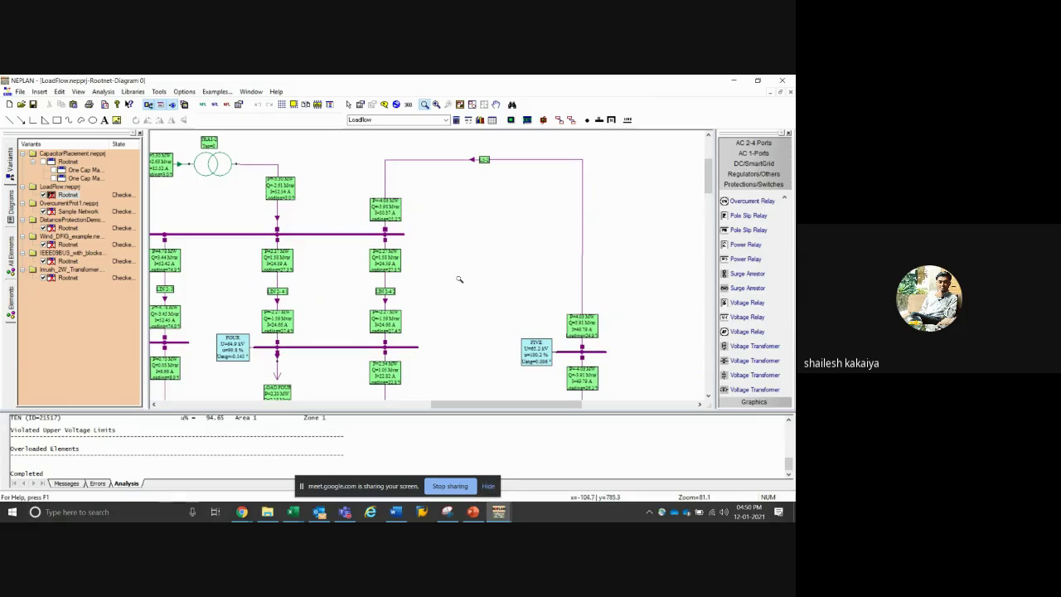
scroll(429, 279, "down", 3)
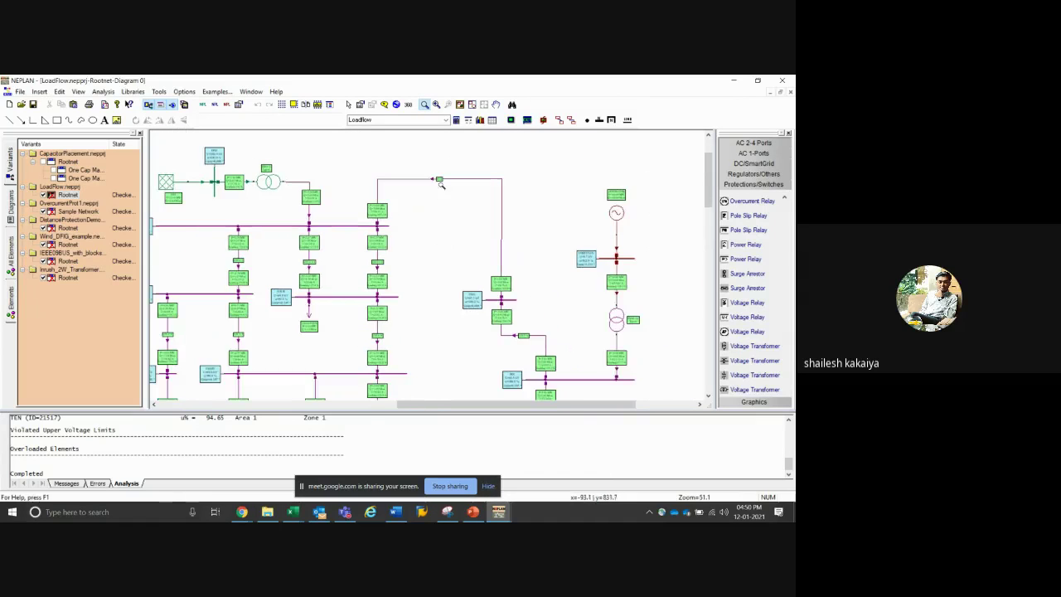
left_click_drag(540, 180, 614, 291)
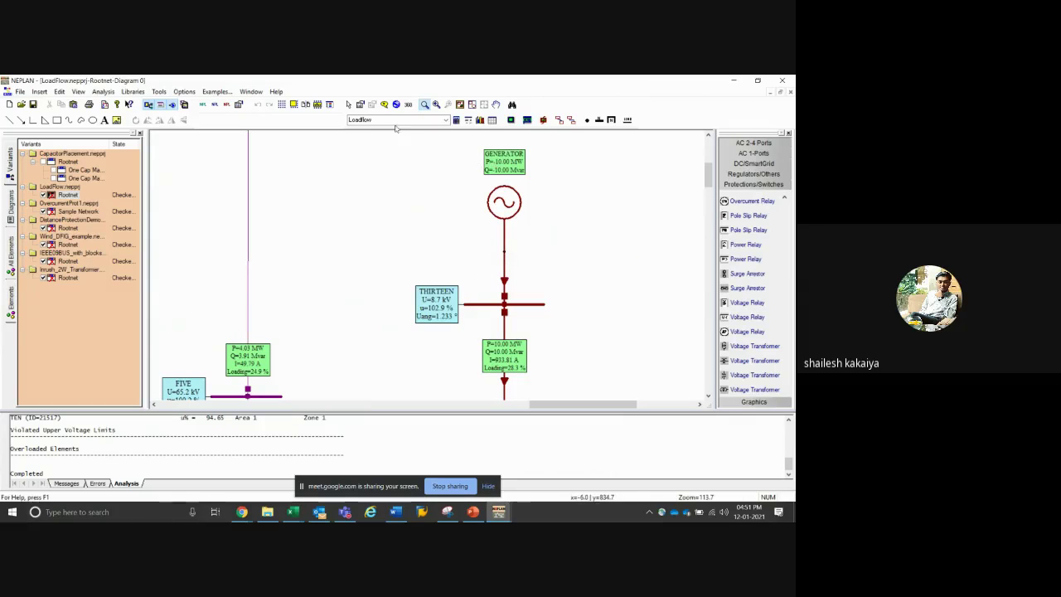
left_click(348, 105)
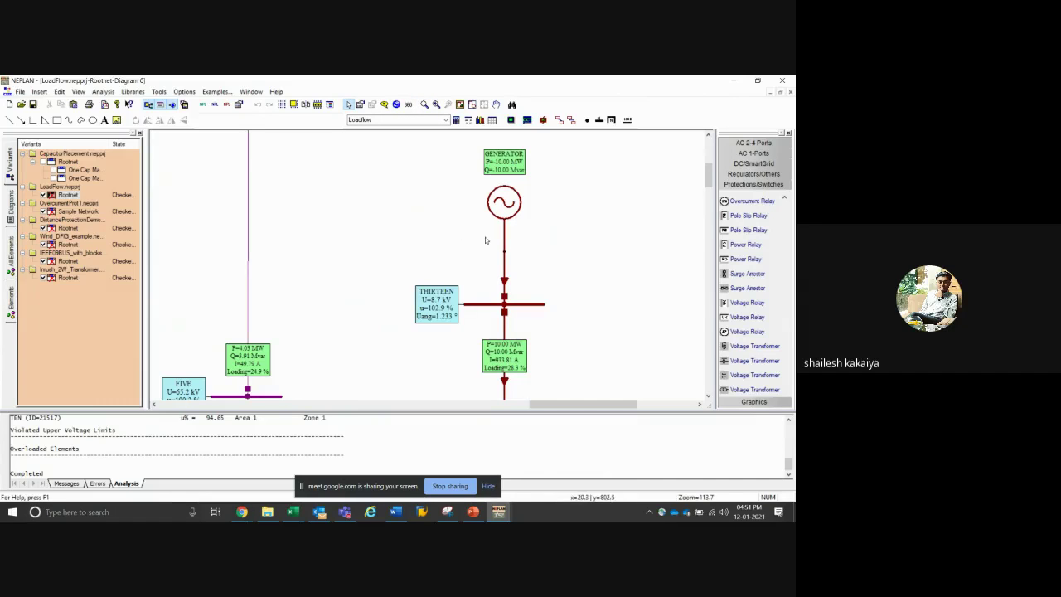
Start the flow animation on the LoadFlow network diagram with the whole network in view
scroll(403, 231, "down", 1)
left_click(425, 104)
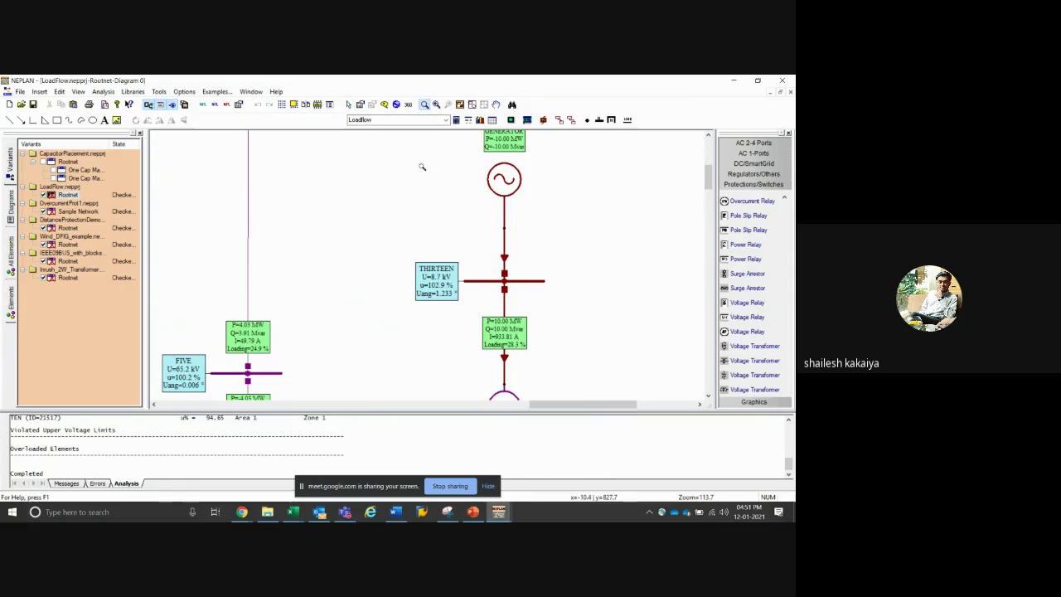
right_click(430, 298)
right_click(430, 299)
right_click(504, 267)
right_click(506, 265)
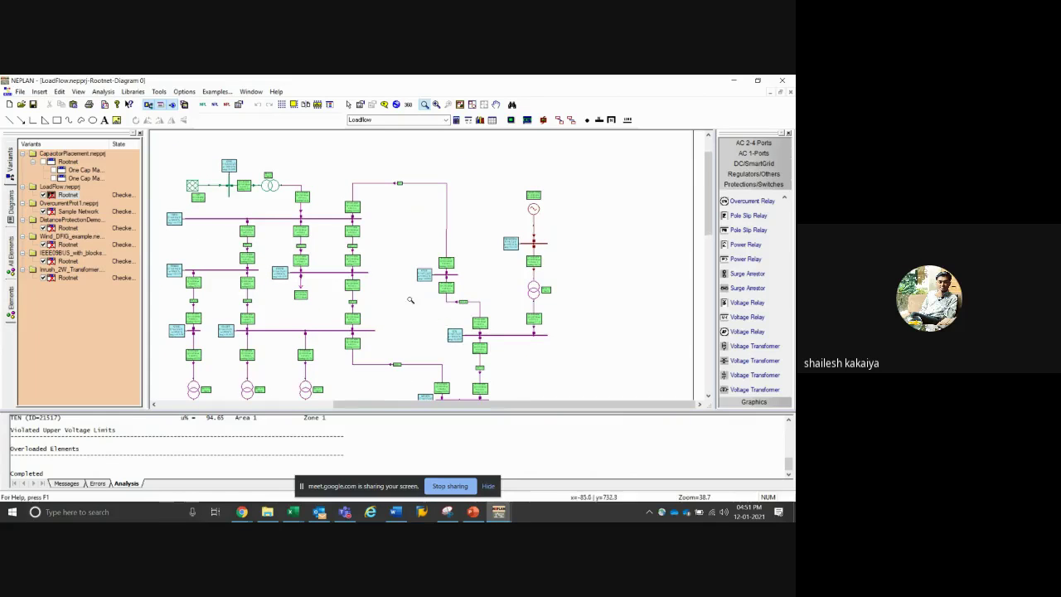
scroll(498, 257, "down", 3)
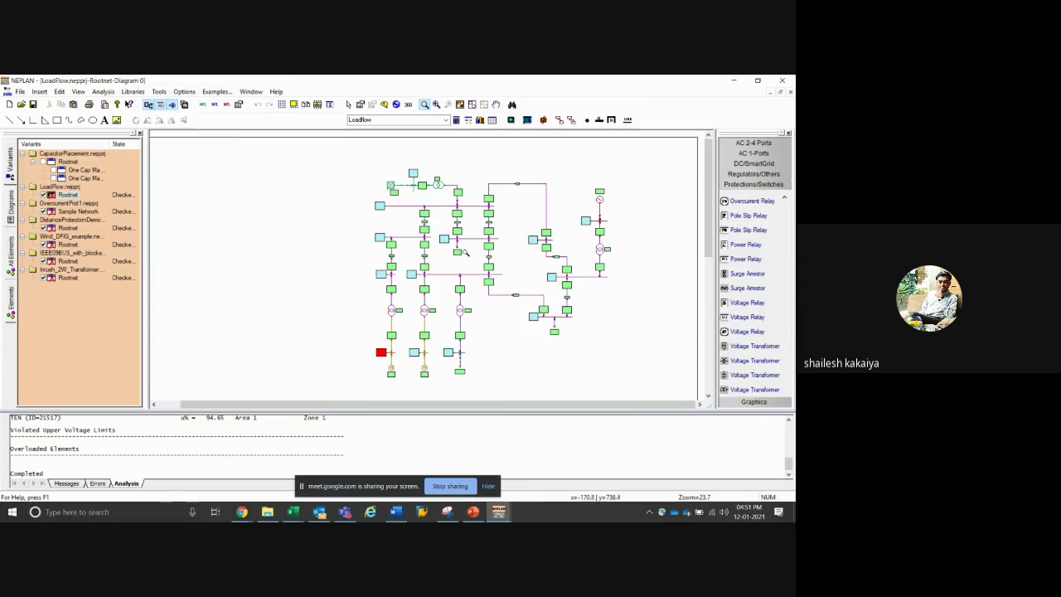
scroll(575, 336, "up", 2)
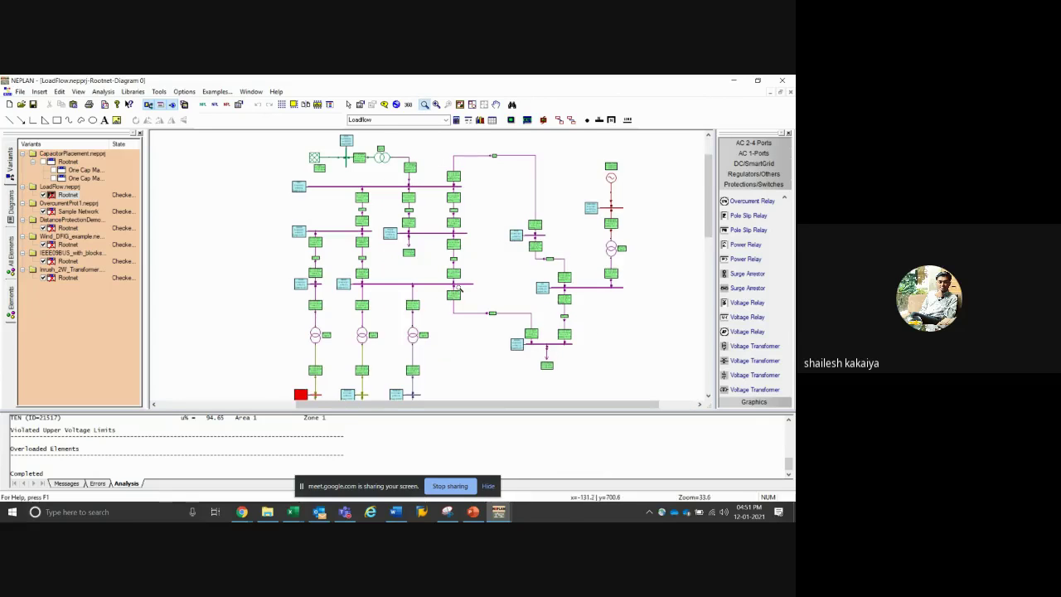
left_click(78, 91)
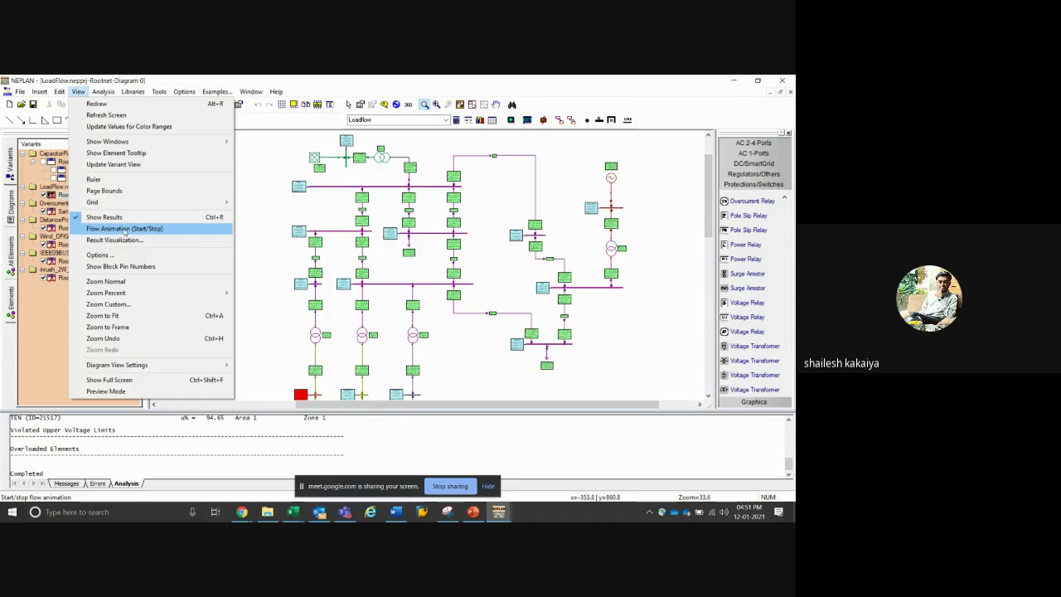
left_click(125, 230)
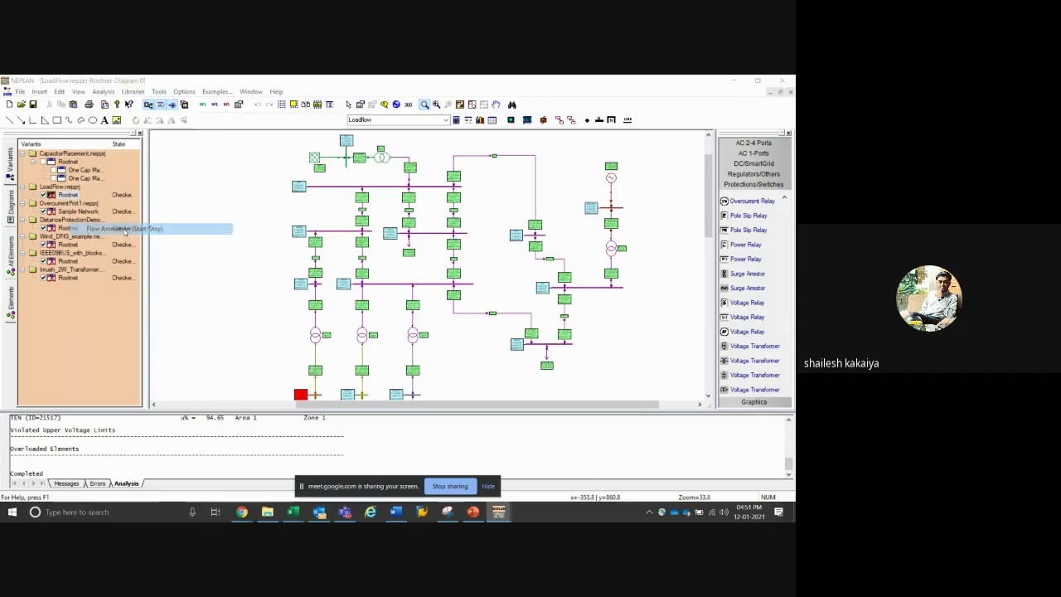
left_click(438, 316)
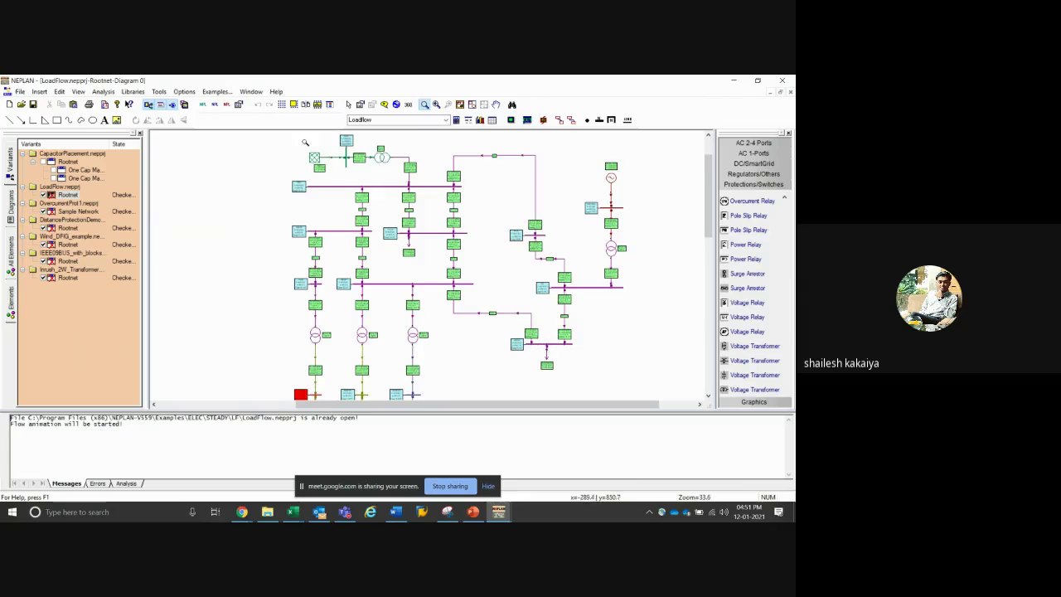
Examine the animated flow around the NET feeder and review the diagram's flow arrow setting for P or Q
left_click_drag(303, 141, 380, 197)
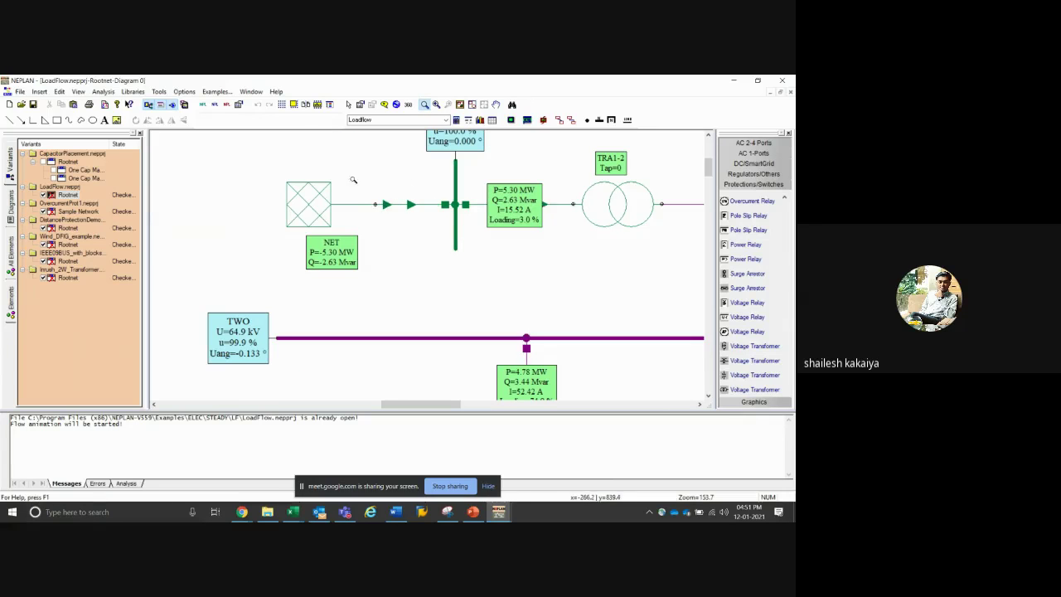
left_click(349, 104)
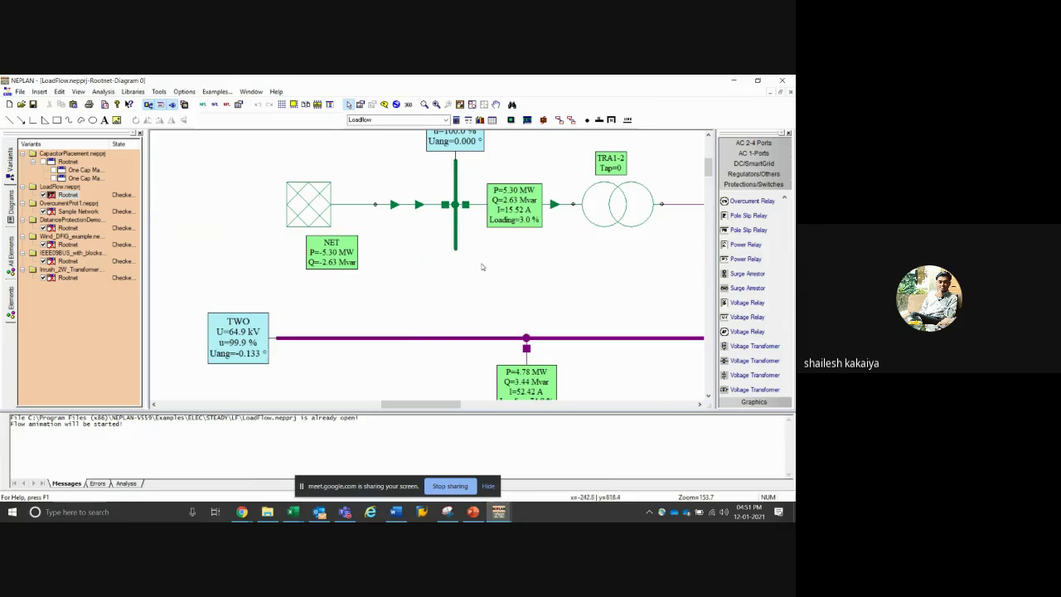
double_click(442, 289)
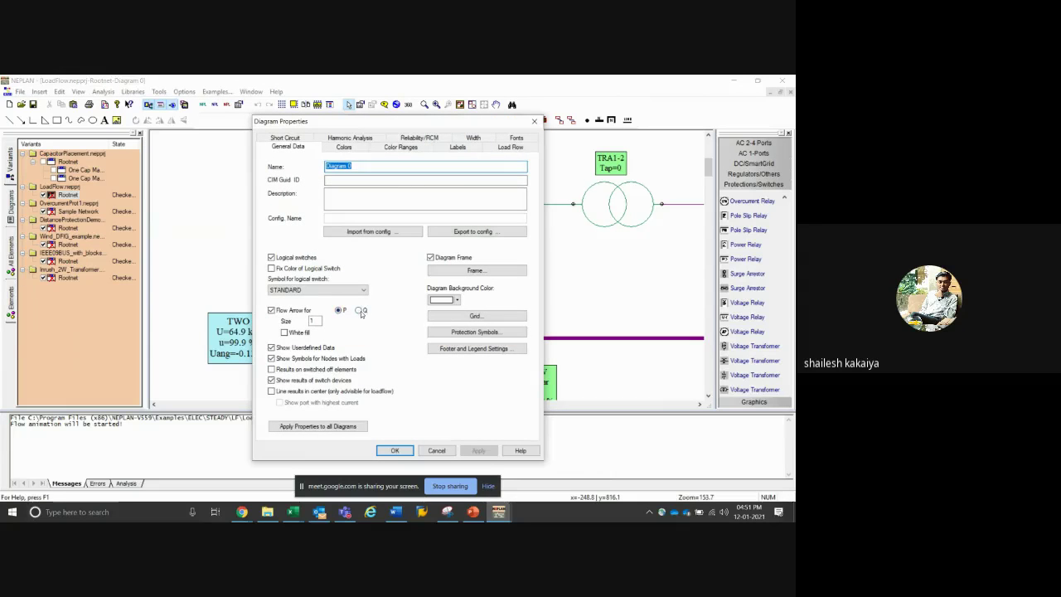
left_click(394, 450)
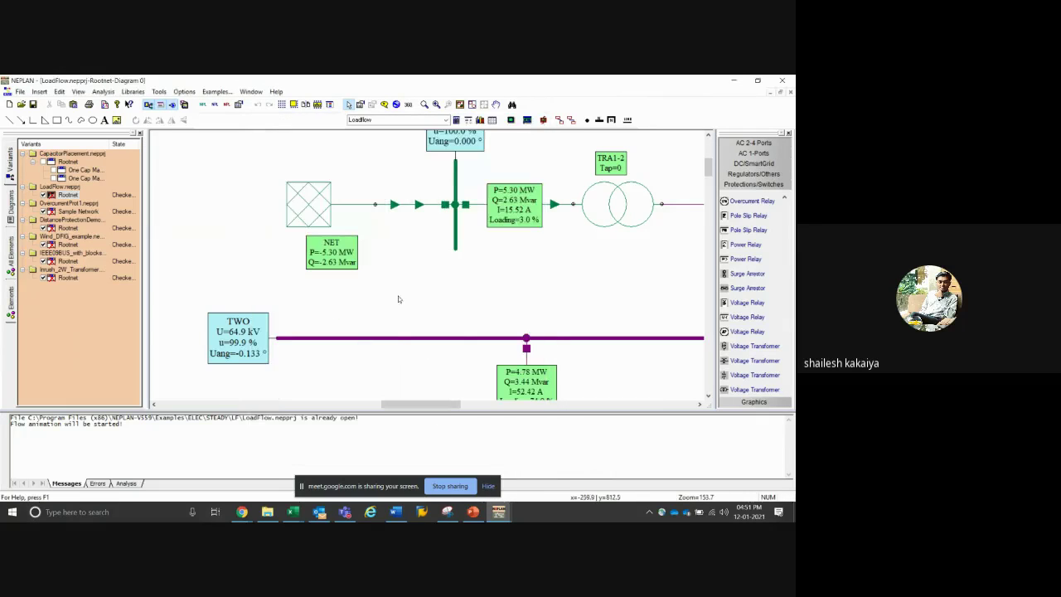
Stop the flow animation on the network diagram
left_click(424, 104)
scroll(447, 282, "down", 2)
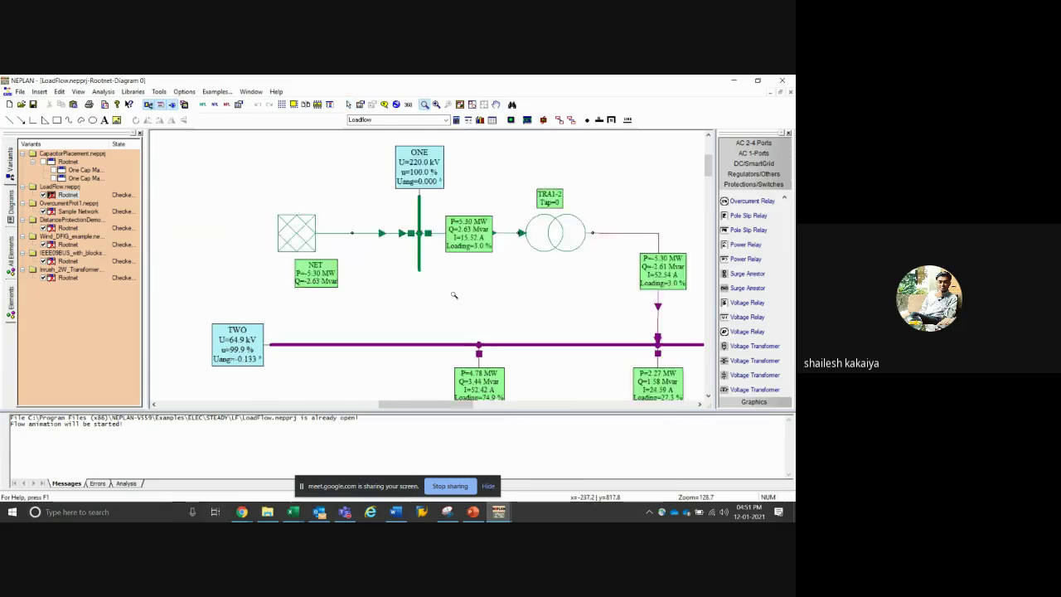
scroll(430, 265, "down", 4)
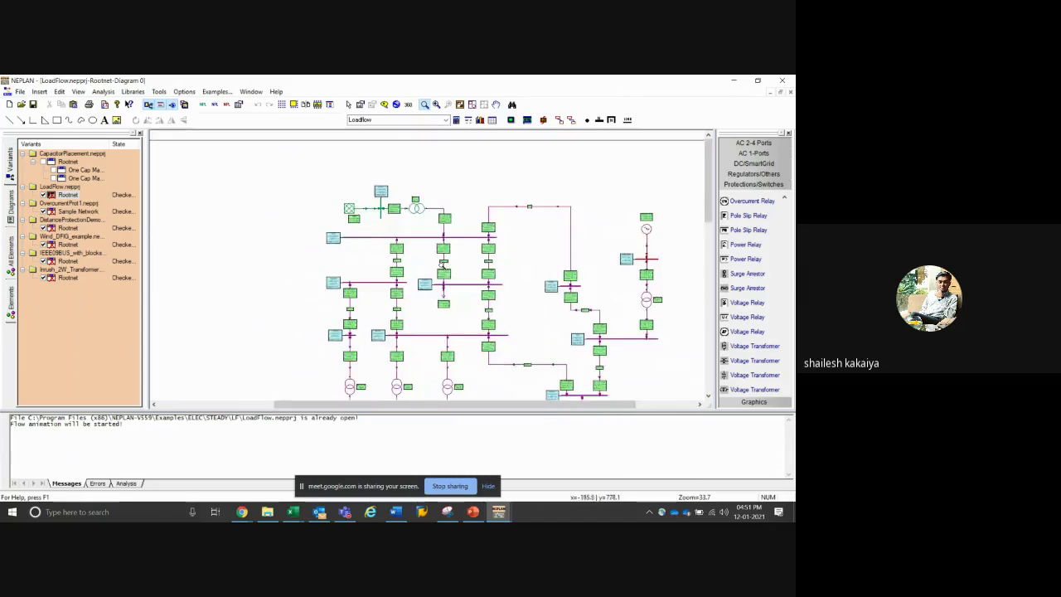
scroll(457, 262, "down", 1)
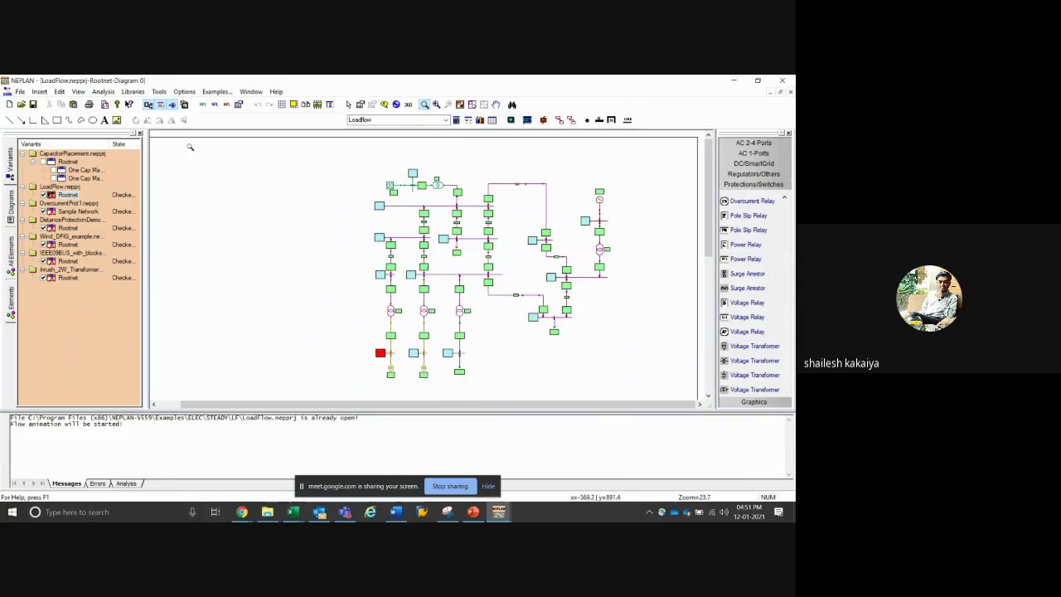
left_click(60, 91)
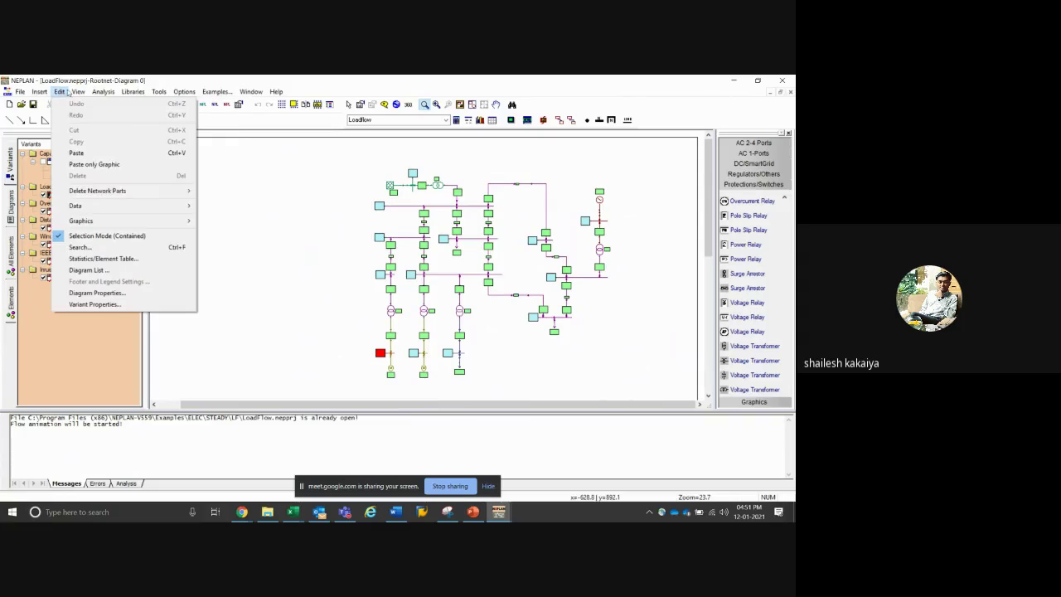
mouse_move(79, 92)
left_click(100, 229)
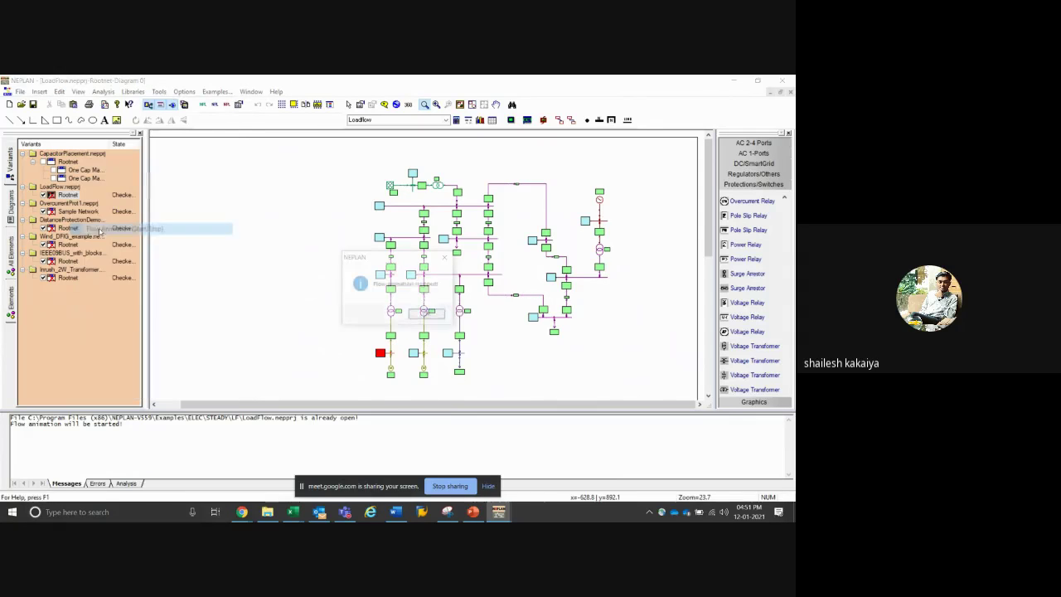
left_click(426, 312)
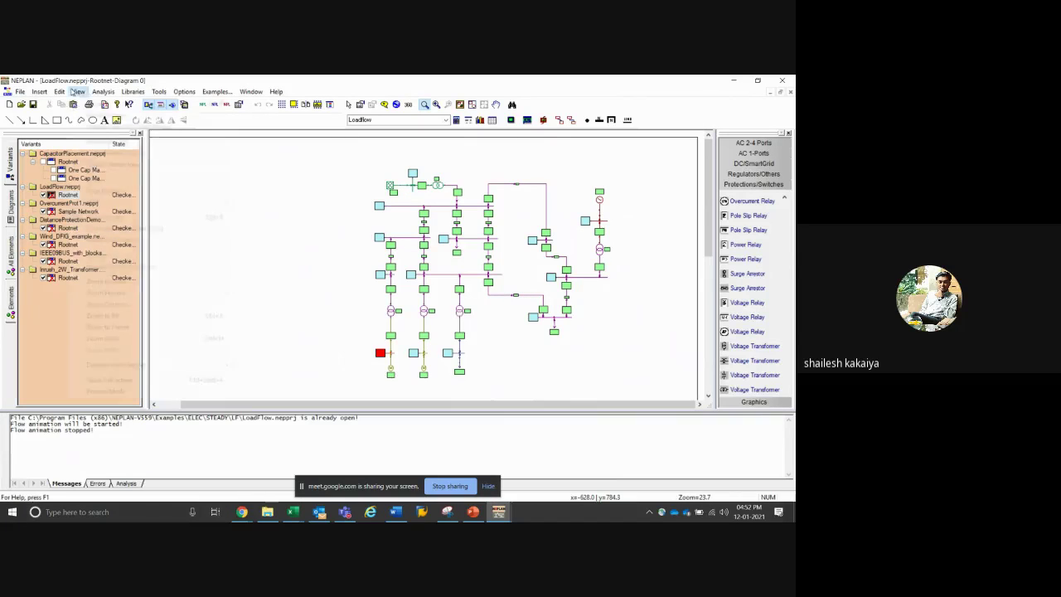
Turn on the background result visualization of the diagram, using the variable Loadflow Node: u%
left_click(78, 92)
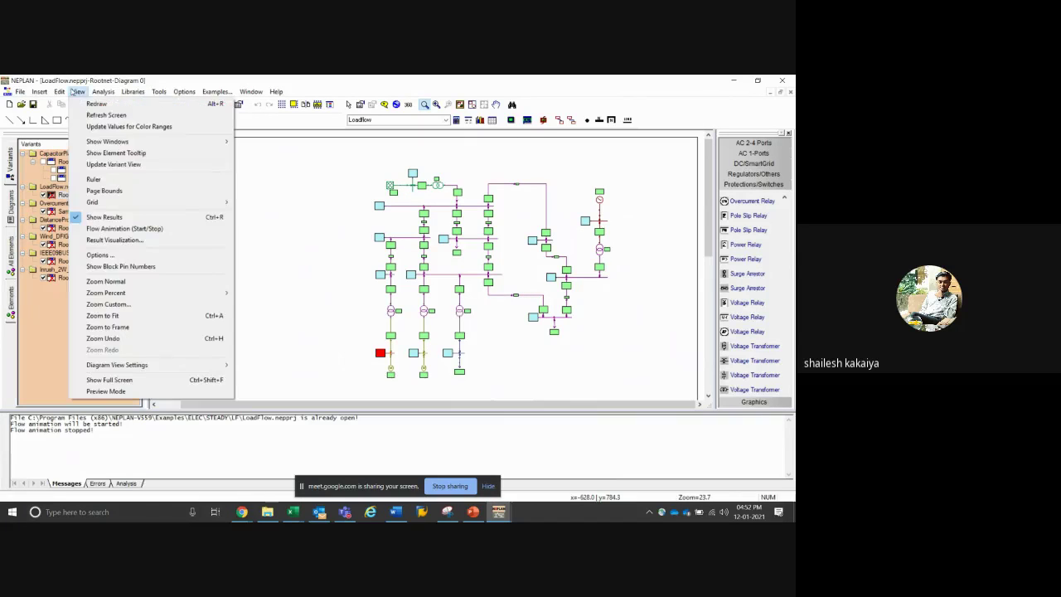
left_click(131, 241)
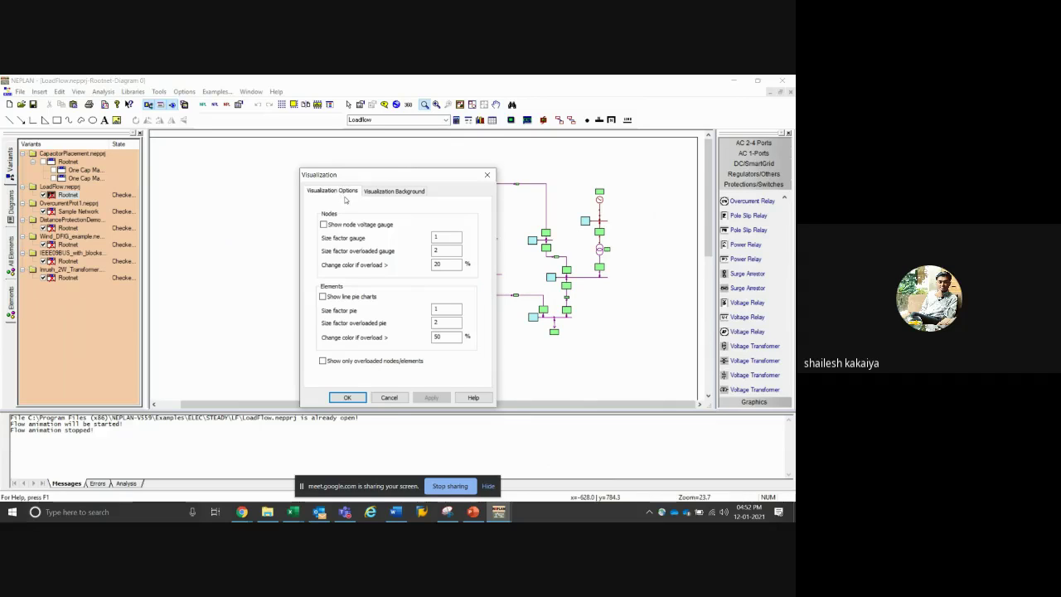
left_click(393, 192)
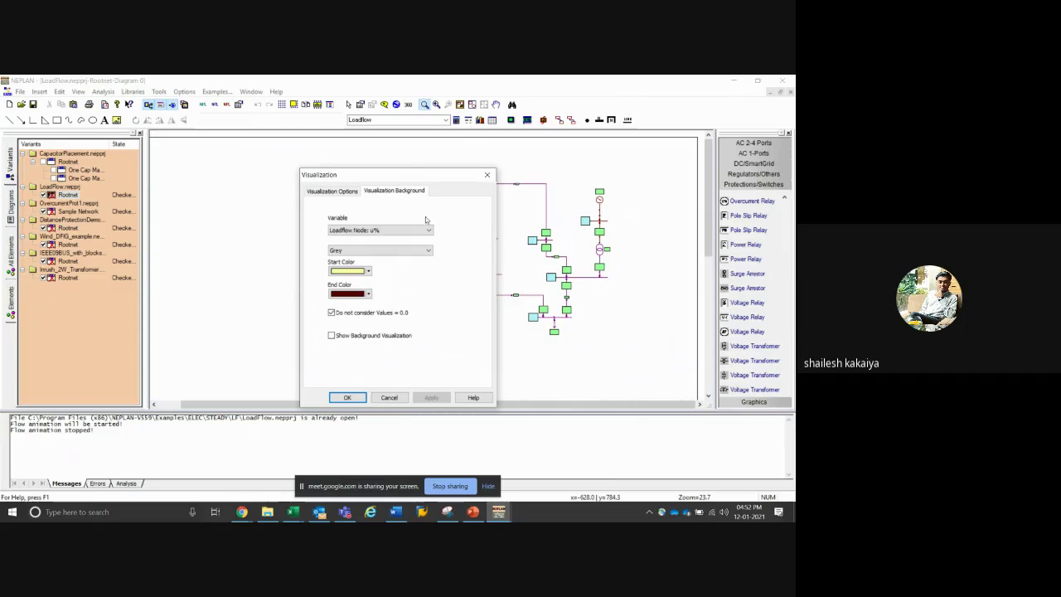
left_click(407, 231)
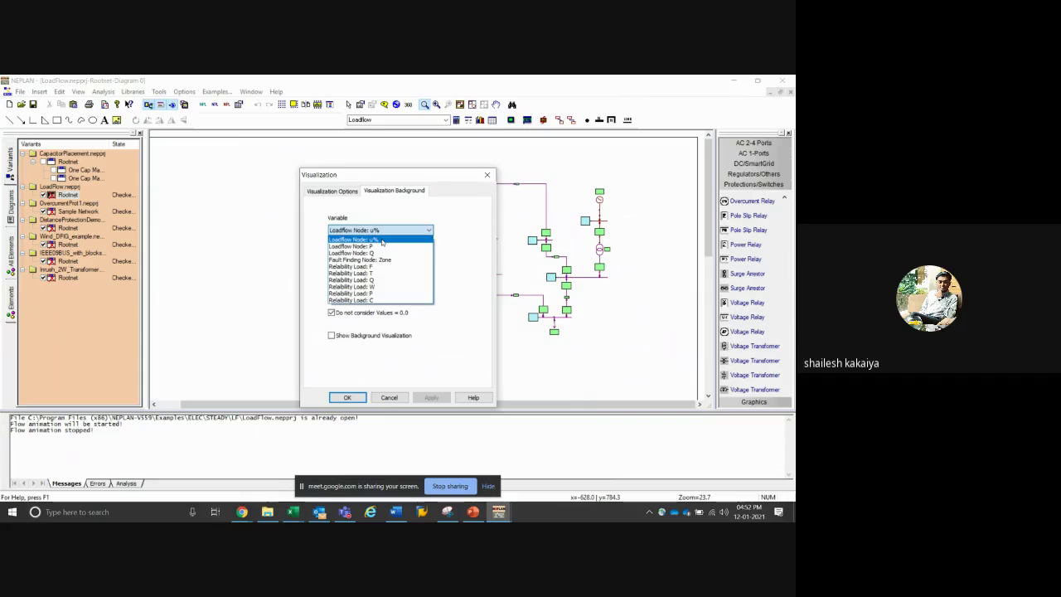
left_click(373, 268)
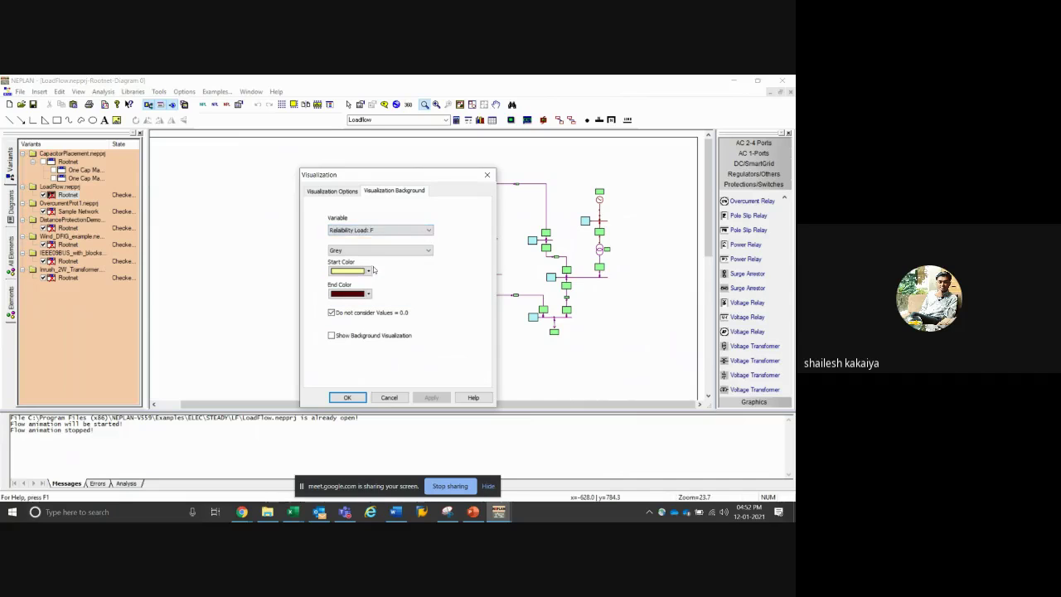
left_click(377, 230)
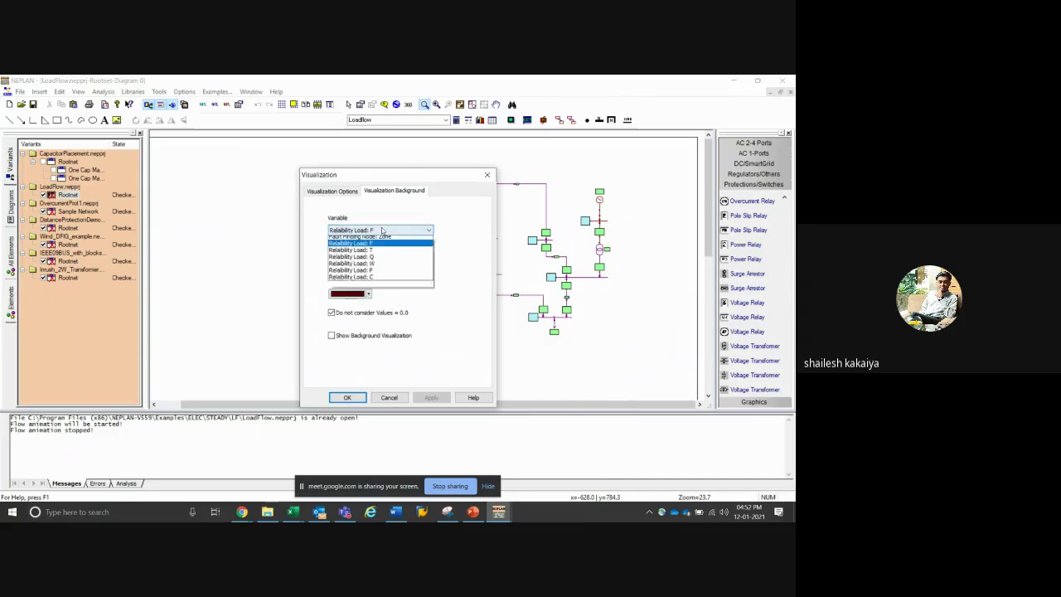
left_click(376, 240)
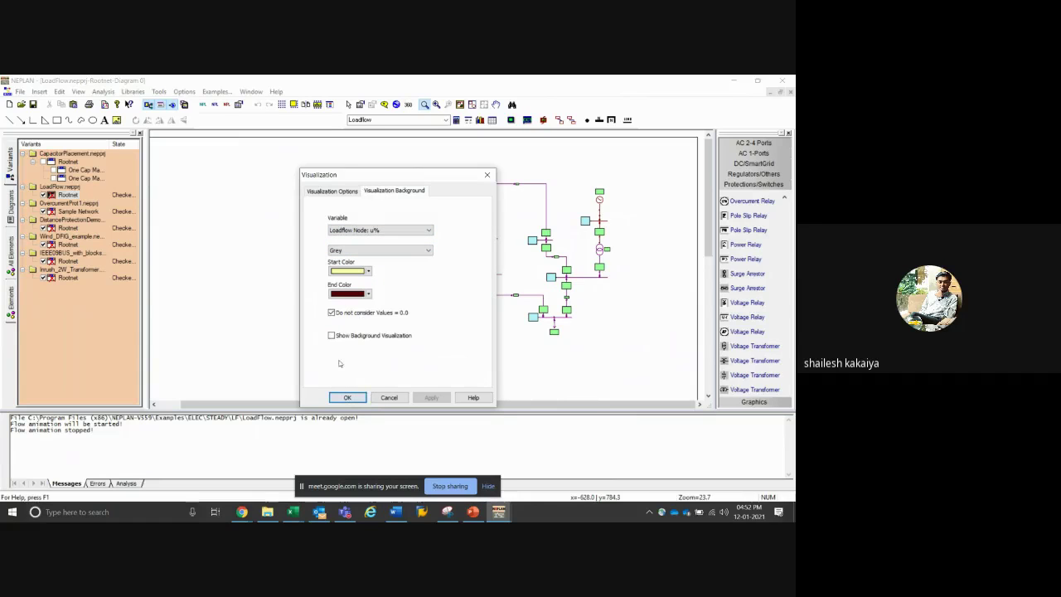
left_click(331, 336)
left_click(348, 397)
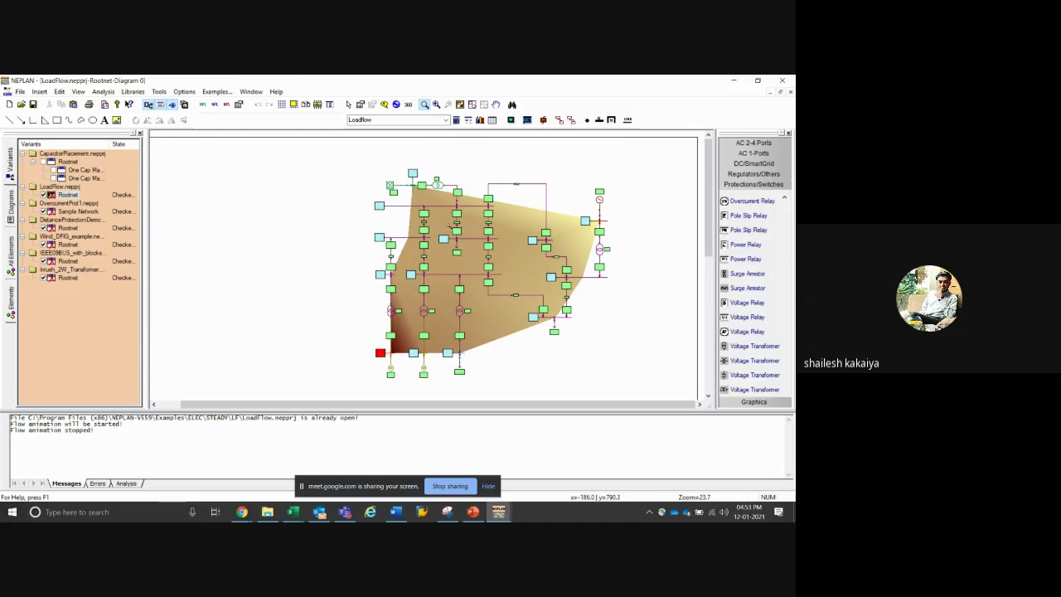
Turn off the background visualization and show node voltage gauges and line pie charts for overloaded nodes and elements only
left_click(96, 92)
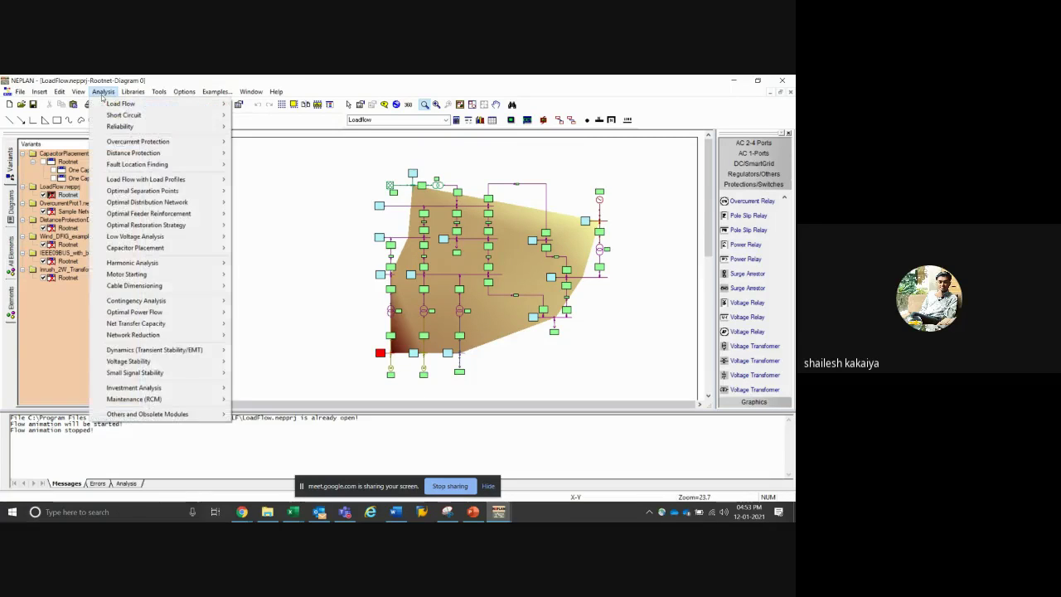
mouse_move(78, 91)
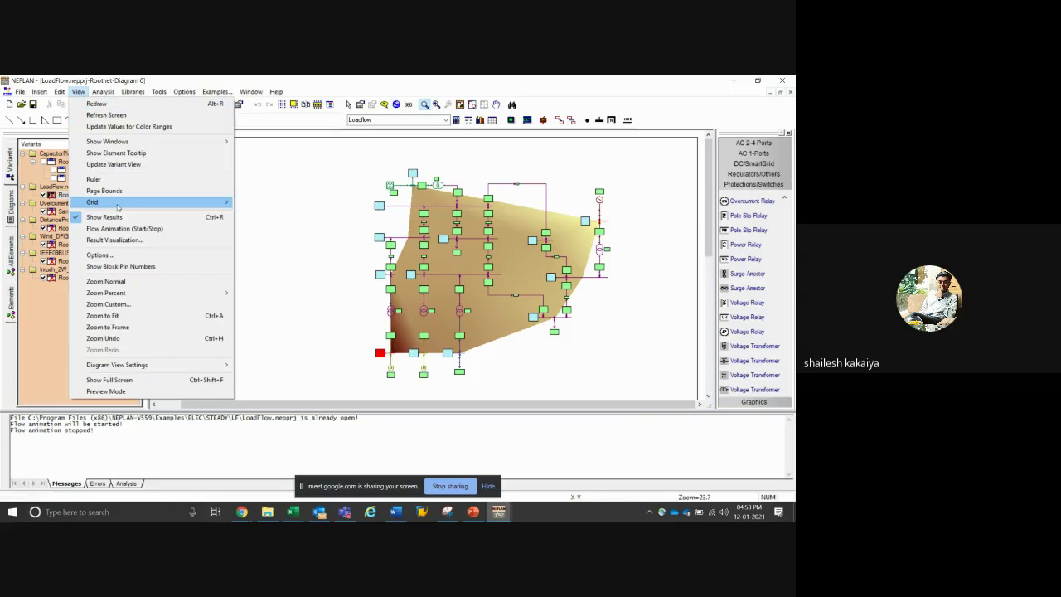
mouse_move(119, 205)
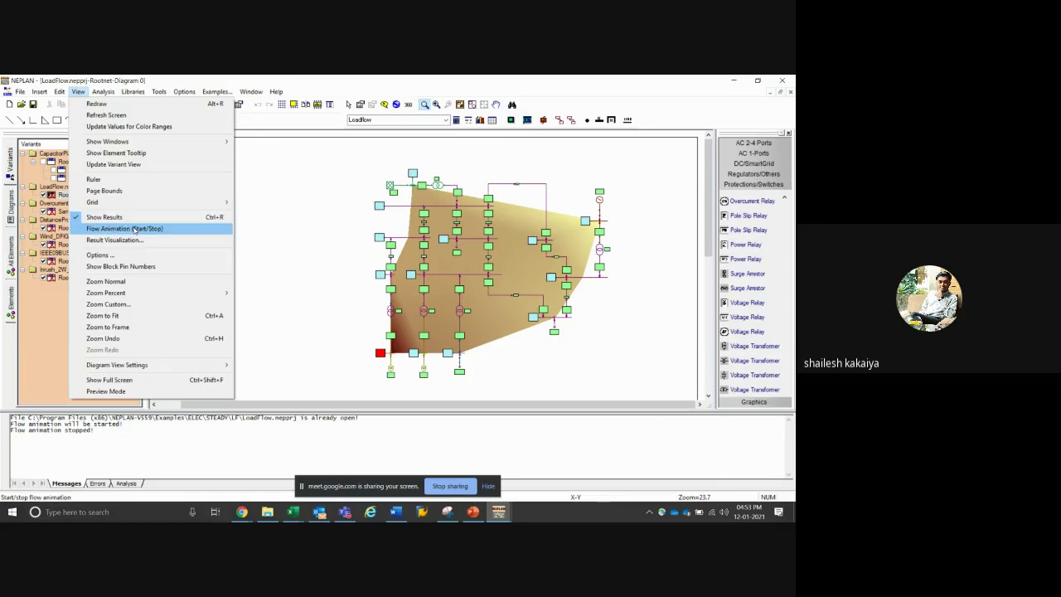
left_click(124, 240)
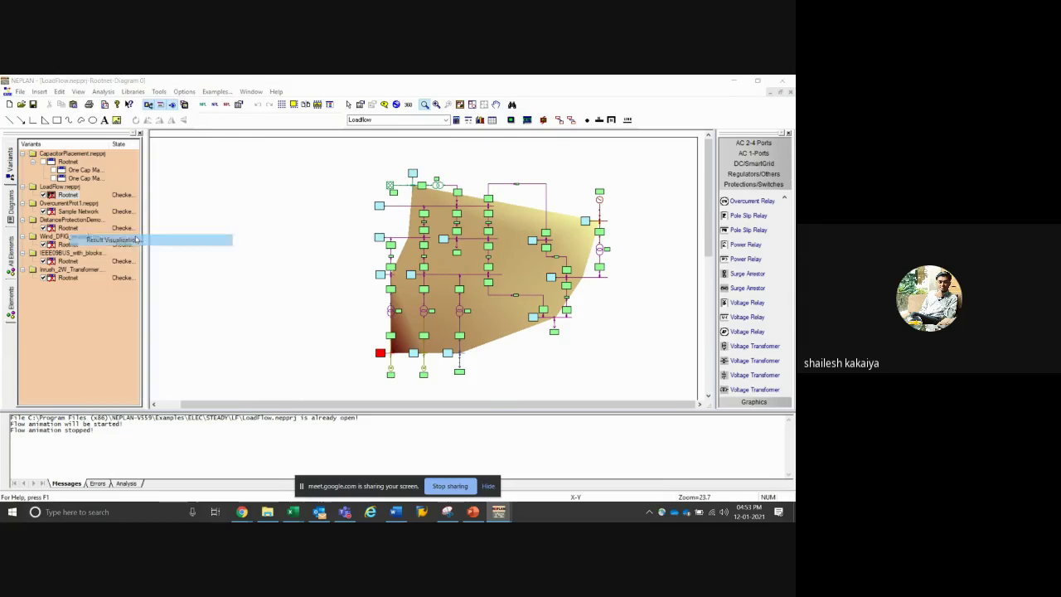
left_click(394, 191)
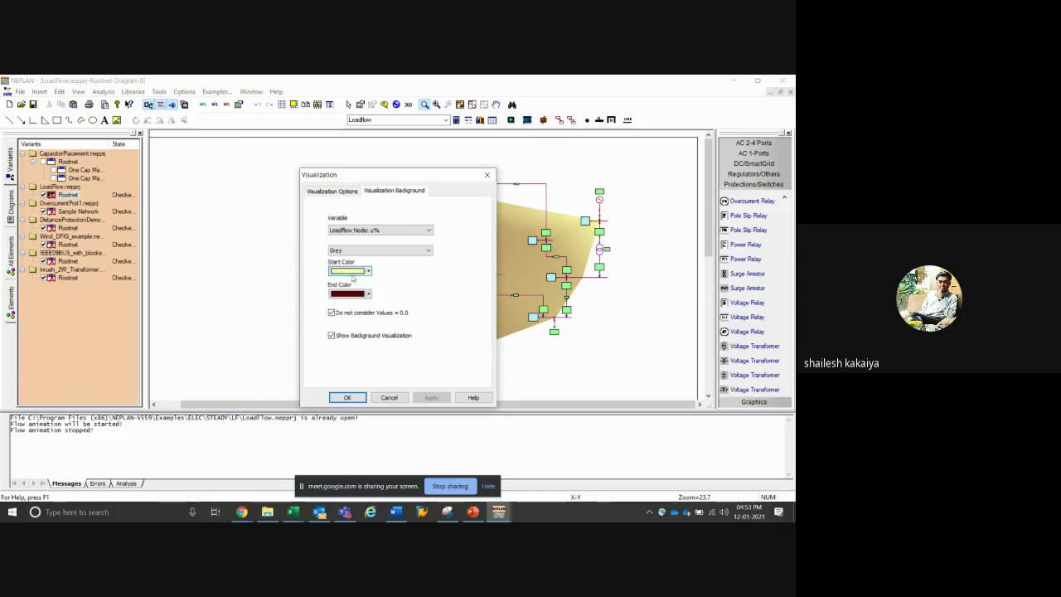
left_click(332, 313)
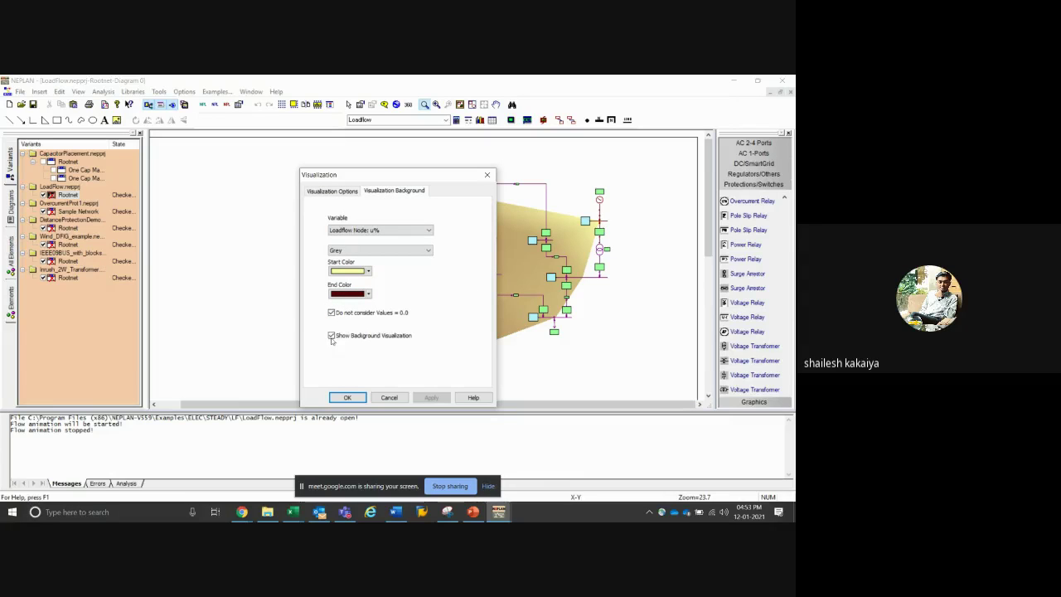
left_click(333, 191)
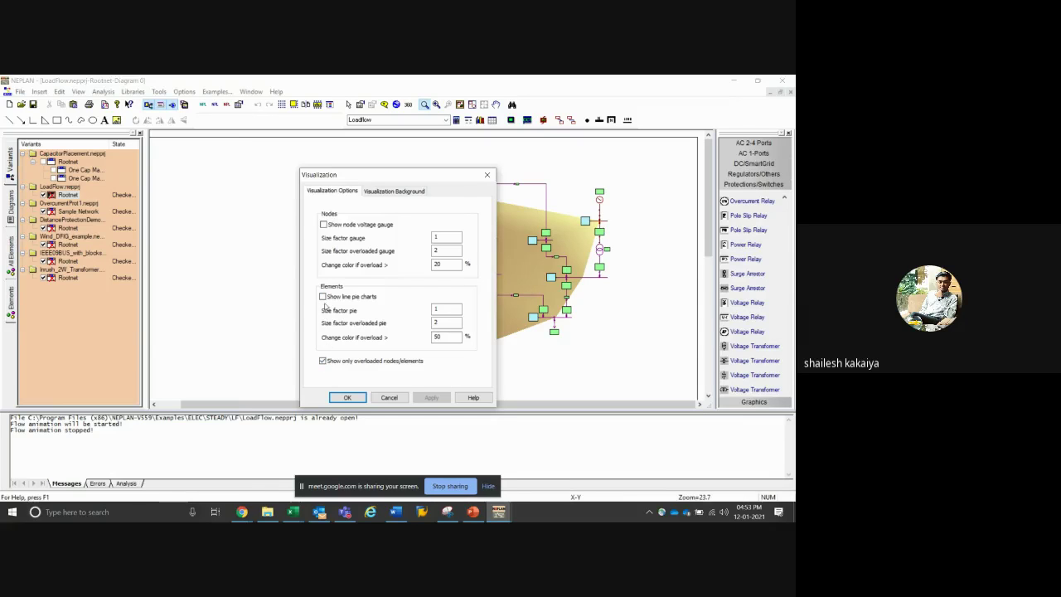
left_click(324, 225)
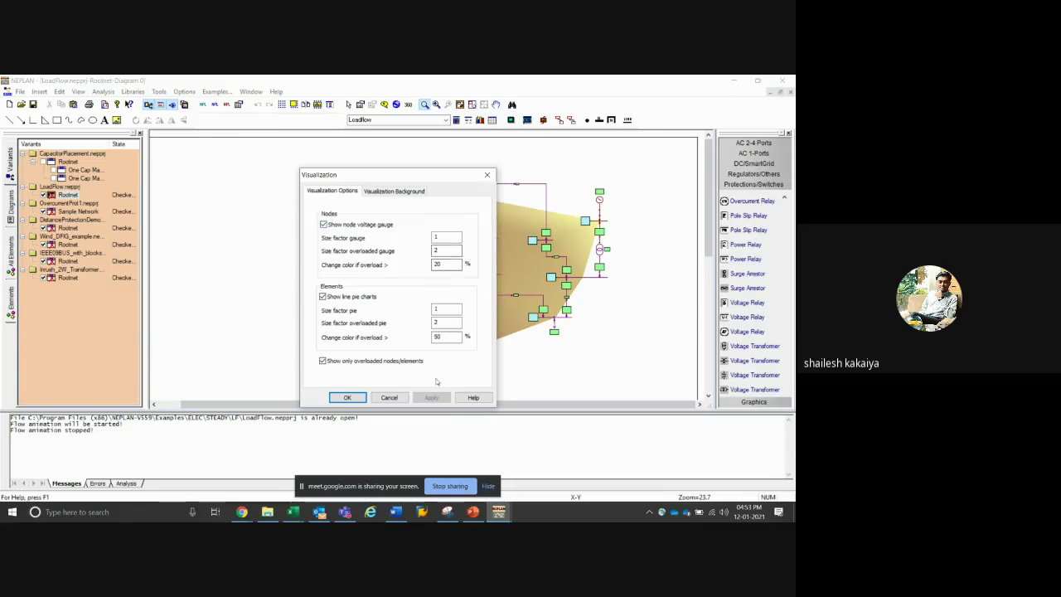
left_click(348, 398)
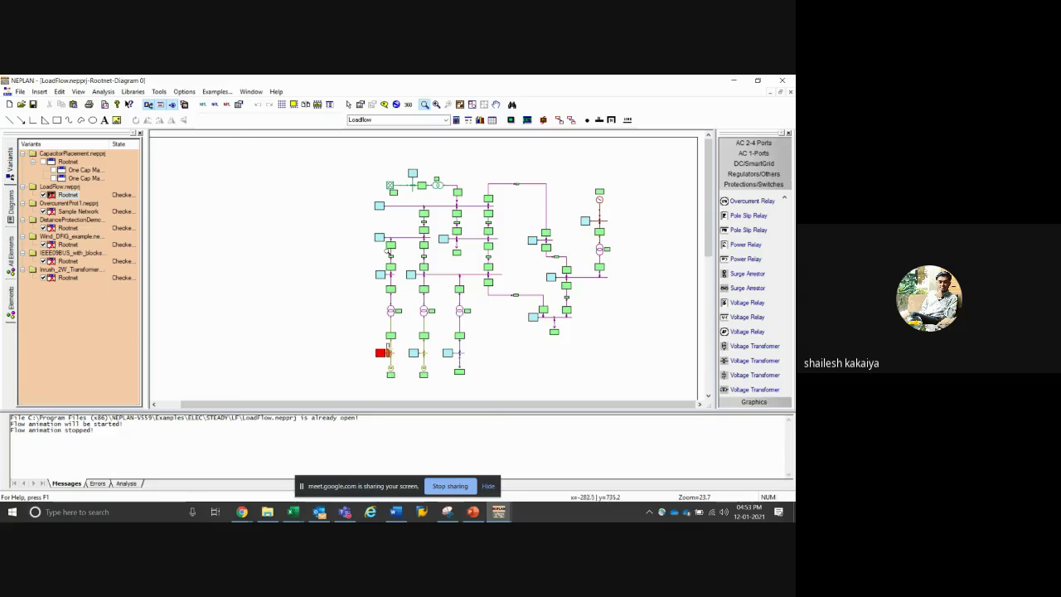
Examine the load flow results at nodes NINE and EIGHT on the network diagram
left_click_drag(366, 232, 455, 339)
scroll(336, 201, "up", 3)
scroll(403, 279, "up", 3)
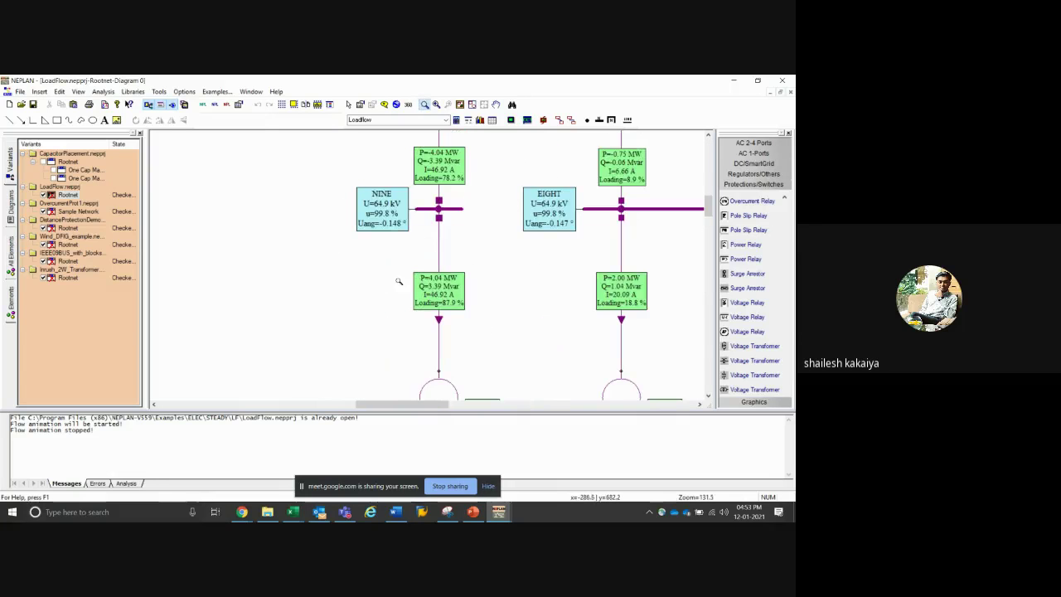
left_click(348, 104)
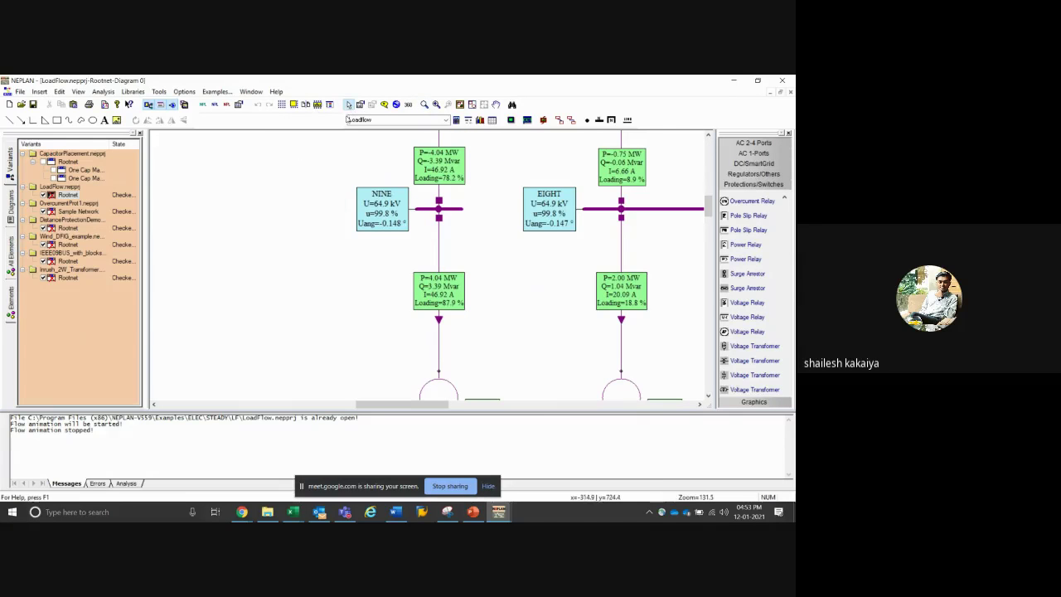
double_click(273, 237)
left_click(534, 121)
Review the result visualization settings for the background, node voltage gauges and line pie charts
left_click(77, 92)
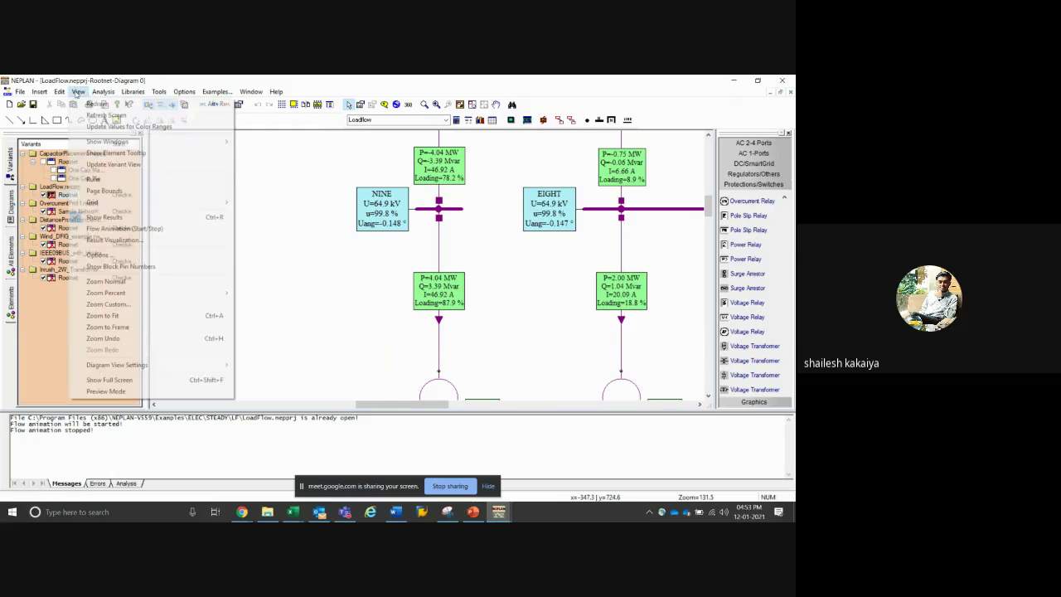
left_click(125, 241)
left_click(390, 190)
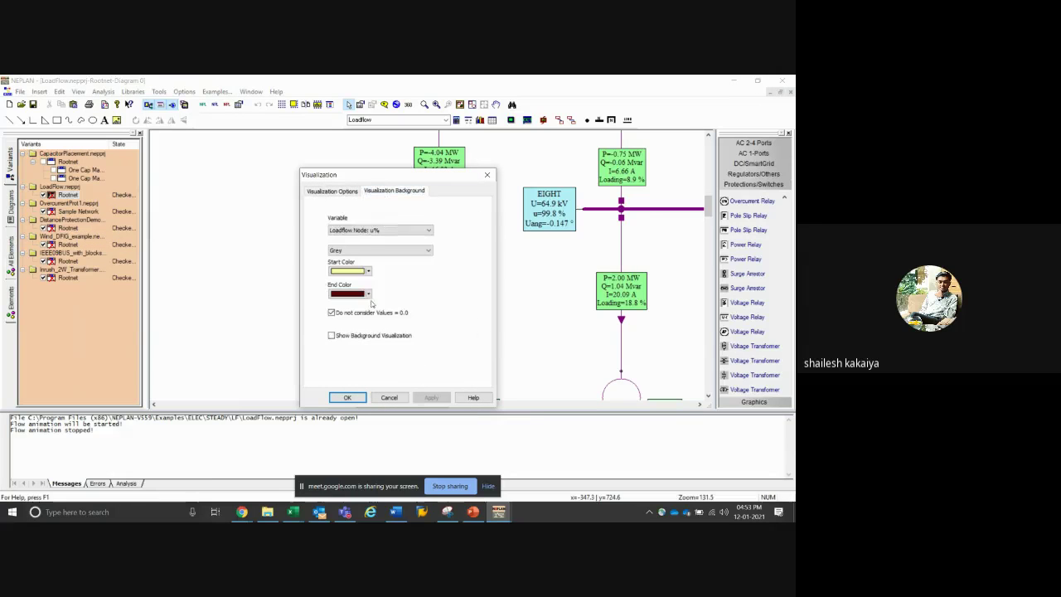
left_click(332, 191)
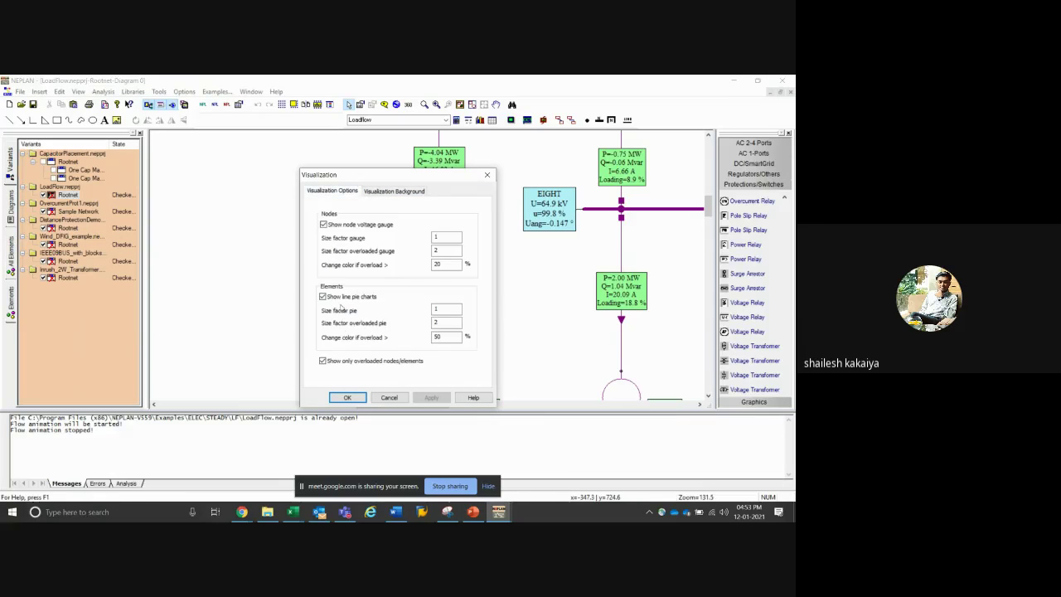
left_click(354, 397)
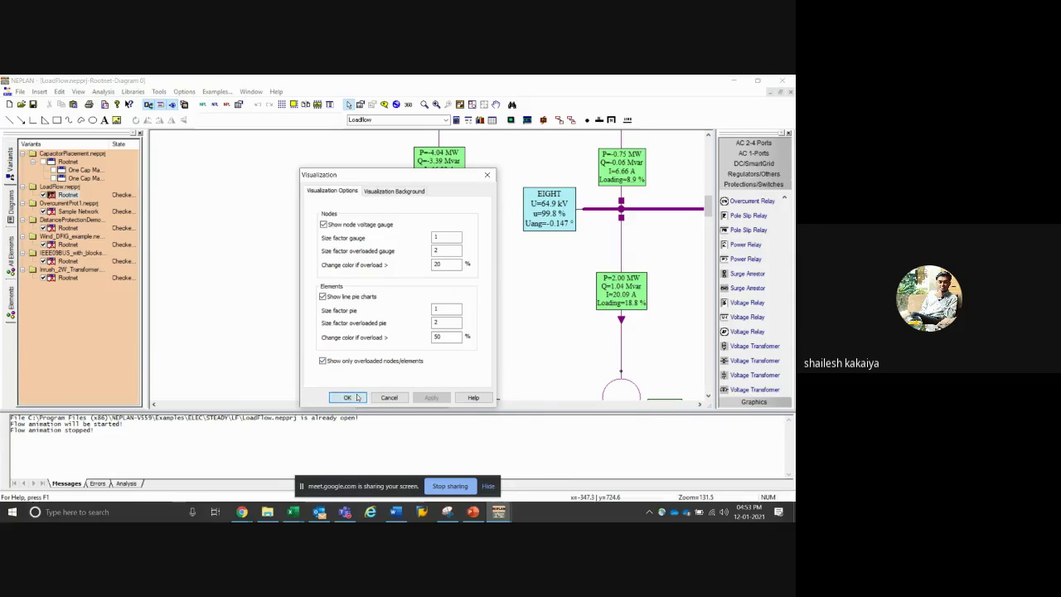
right_click(264, 192)
left_click(207, 152)
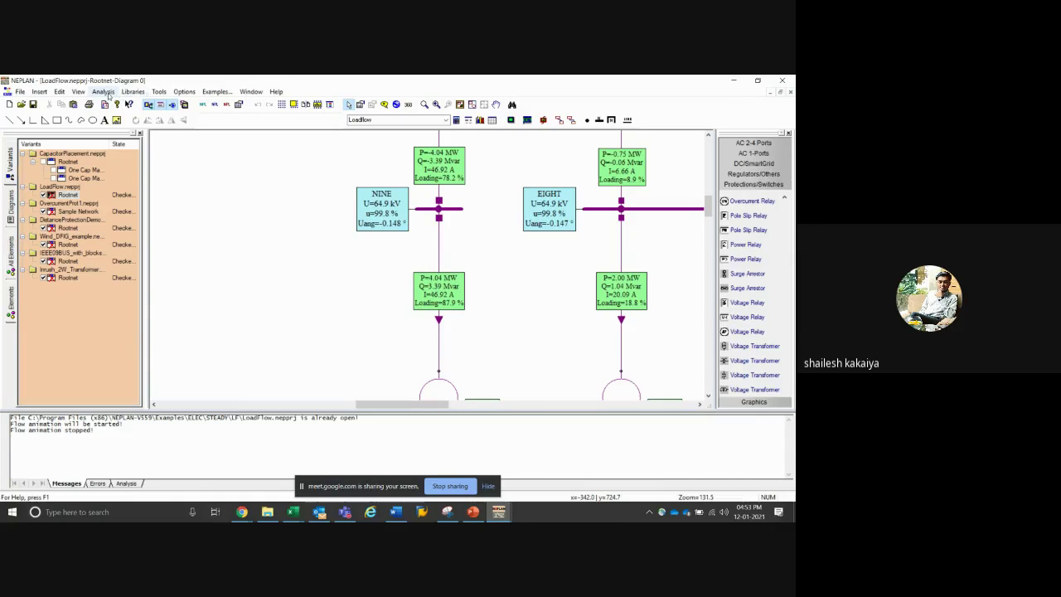
Show the node voltage gauges and line pie charts for all nodes and elements instead of only overloaded ones
left_click(77, 91)
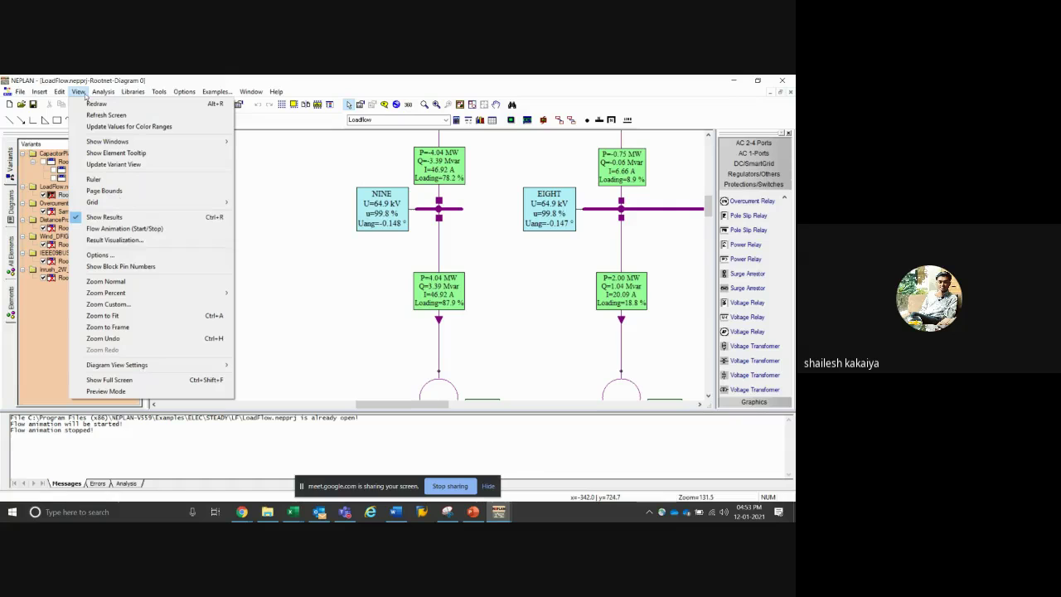
left_click(129, 240)
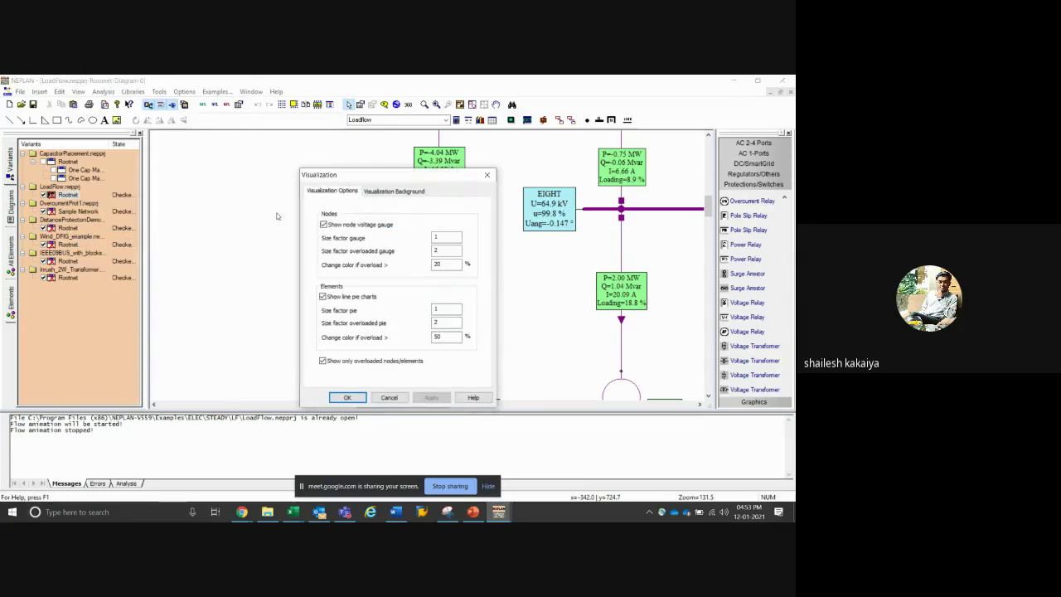
left_click(388, 191)
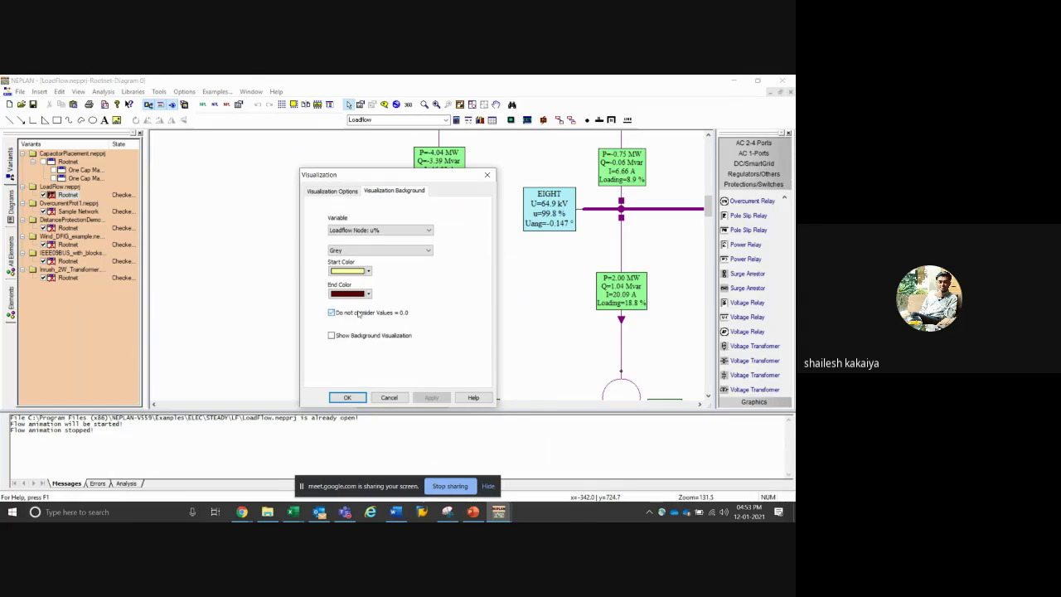
left_click(338, 191)
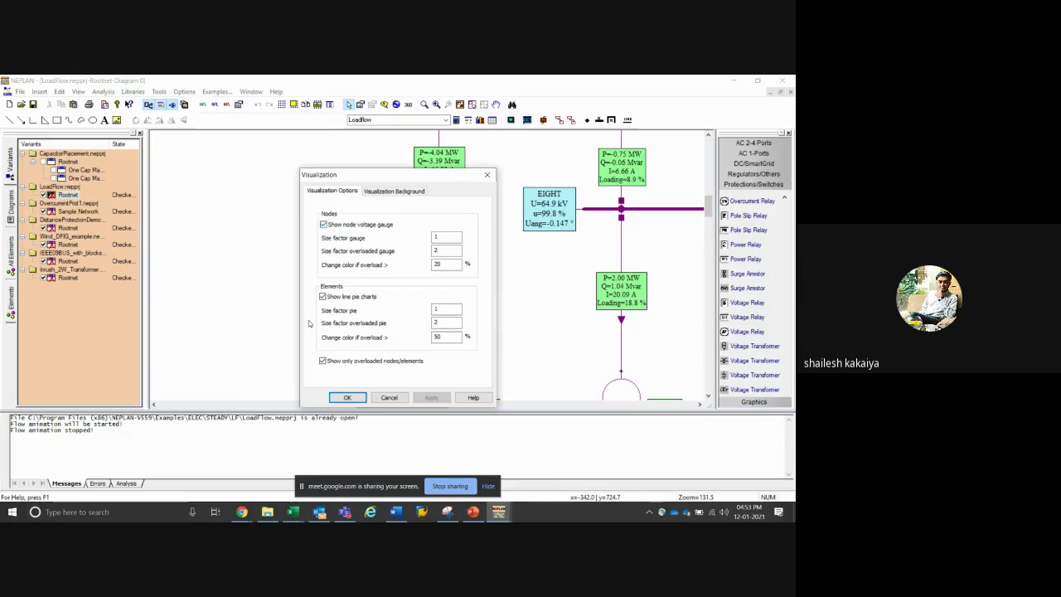
left_click(348, 397)
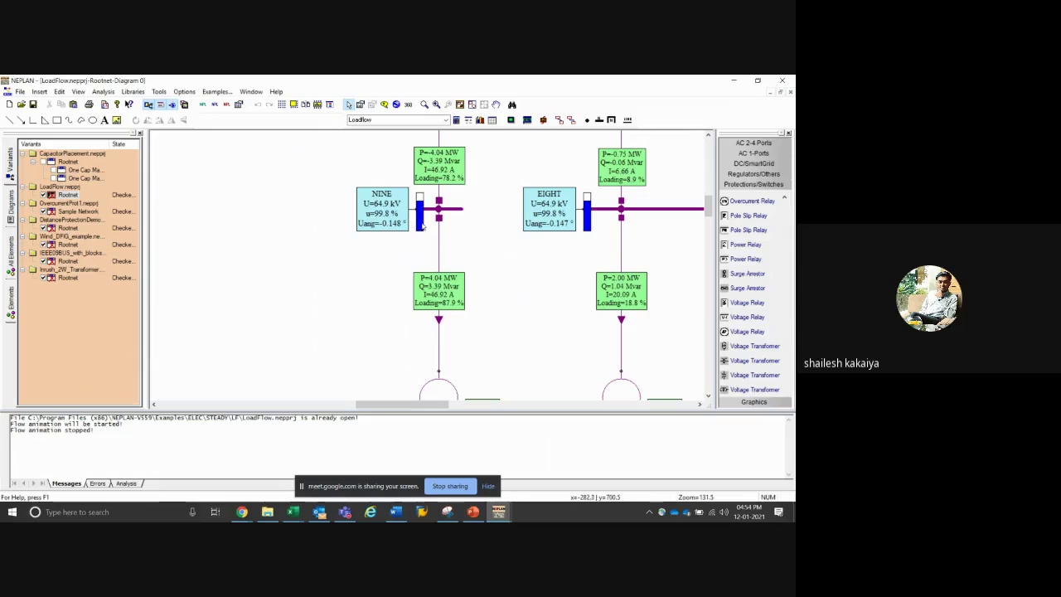
Move node NINE's result box away from its busbar and examine the pie charts on the surrounding lines
left_click_drag(397, 216, 359, 213)
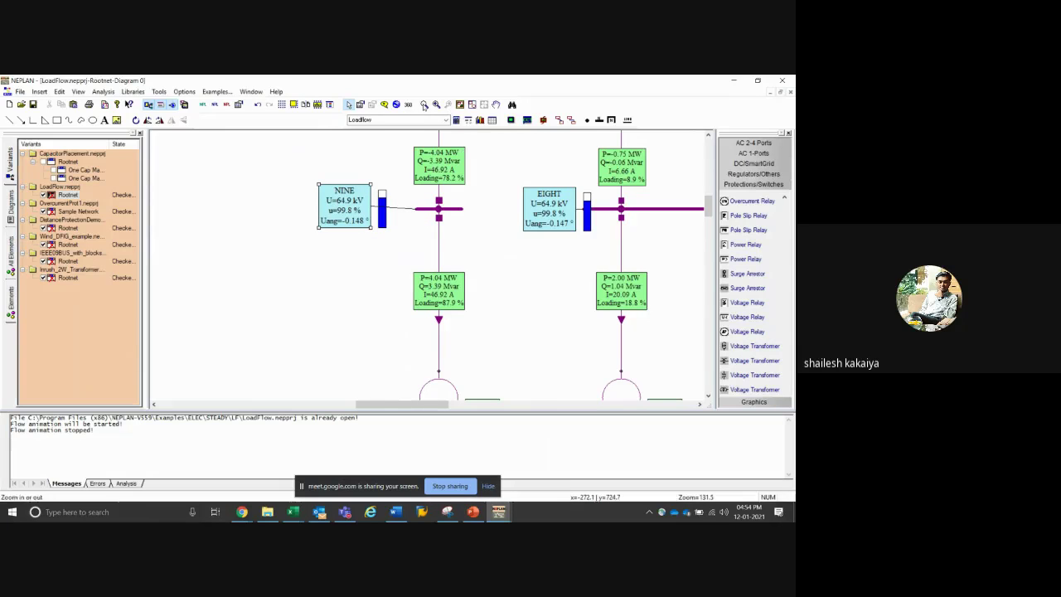
left_click(424, 105)
scroll(428, 190, "down", 1)
scroll(441, 178, "down", 1)
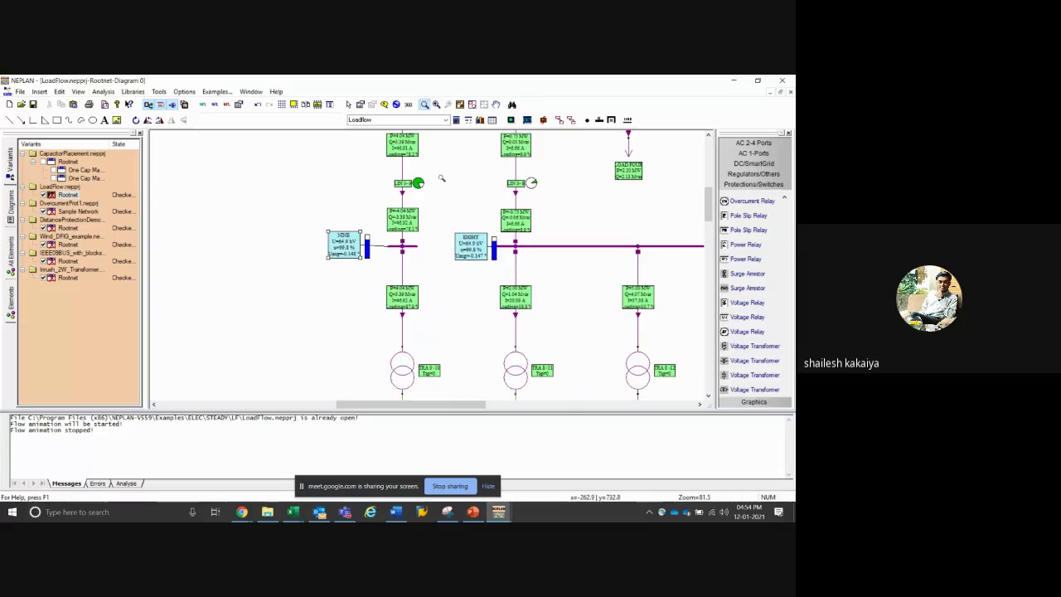
scroll(458, 197, "down", 1)
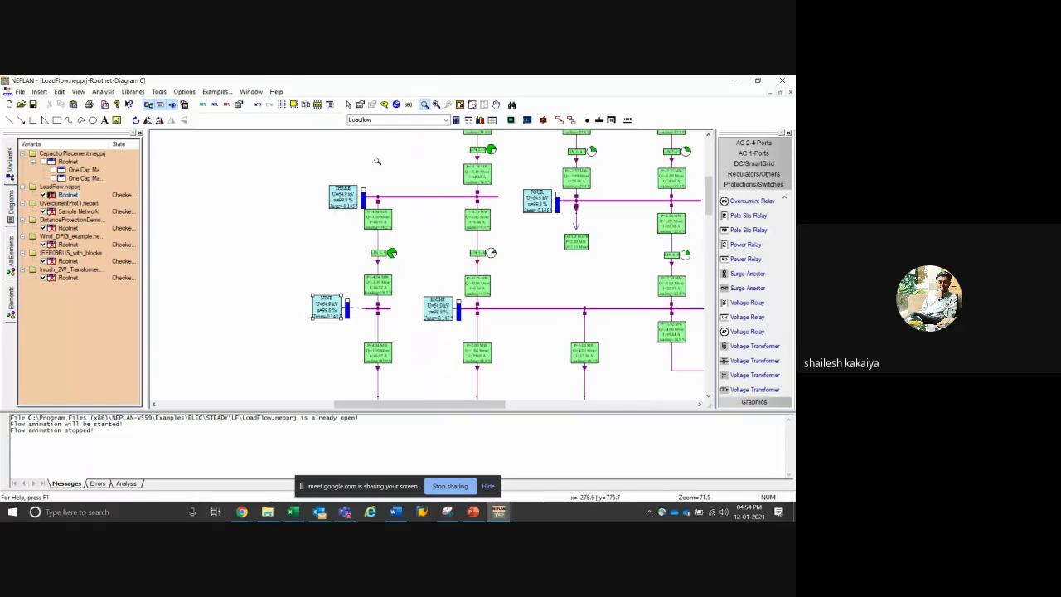
Turn off Show results in the diagram's load flow properties, leaving the labels shown
left_click(349, 104)
double_click(406, 234)
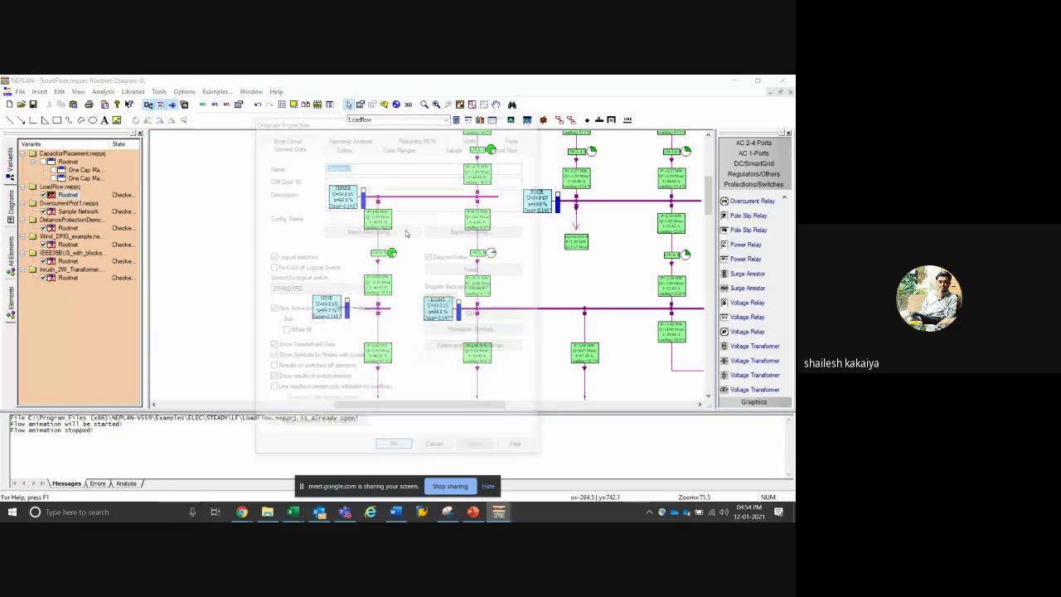
left_click(510, 147)
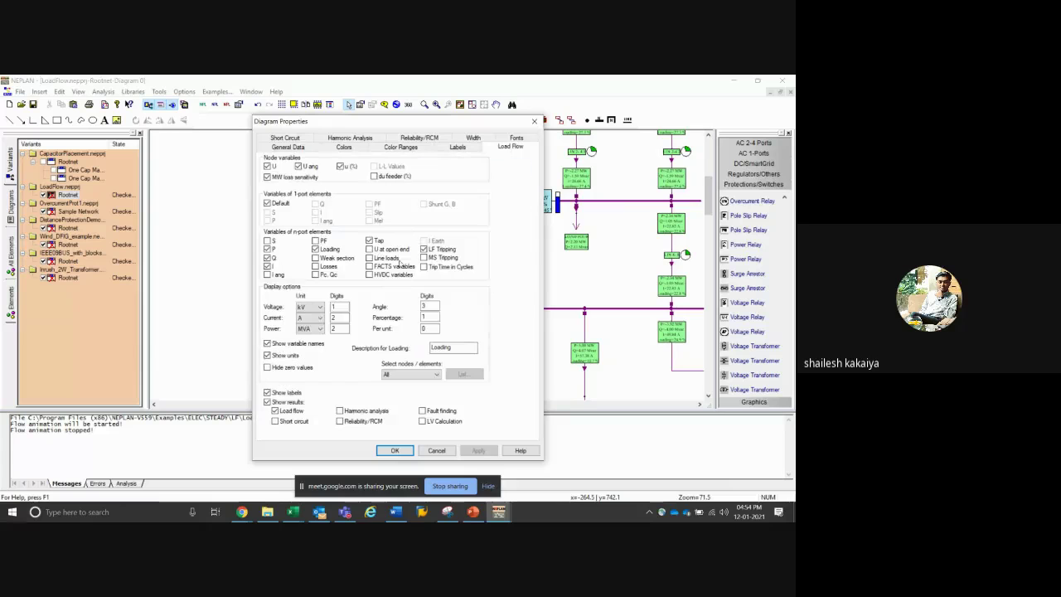
left_click(287, 403)
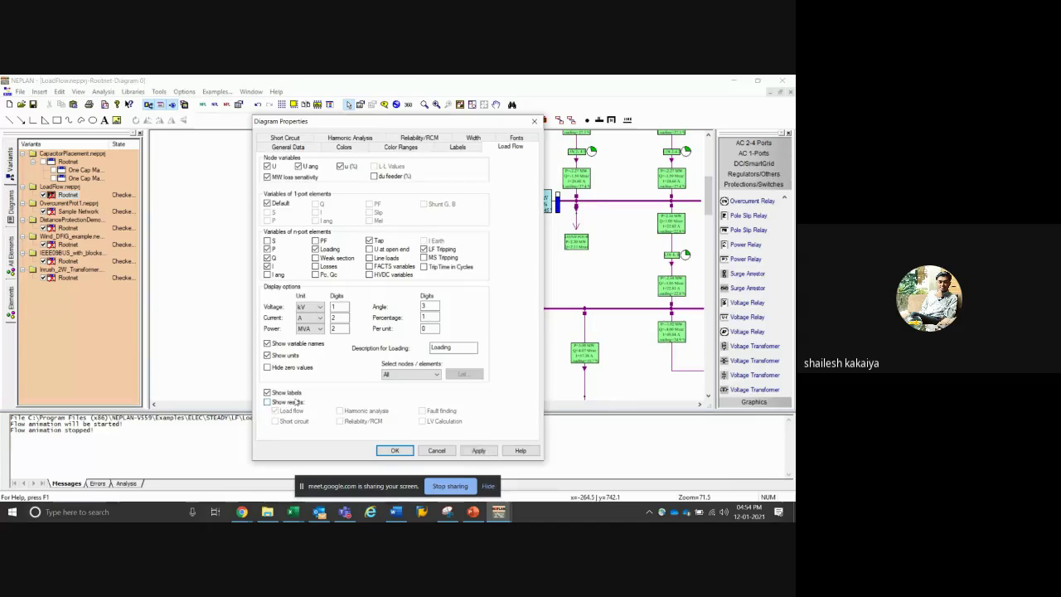
left_click(395, 450)
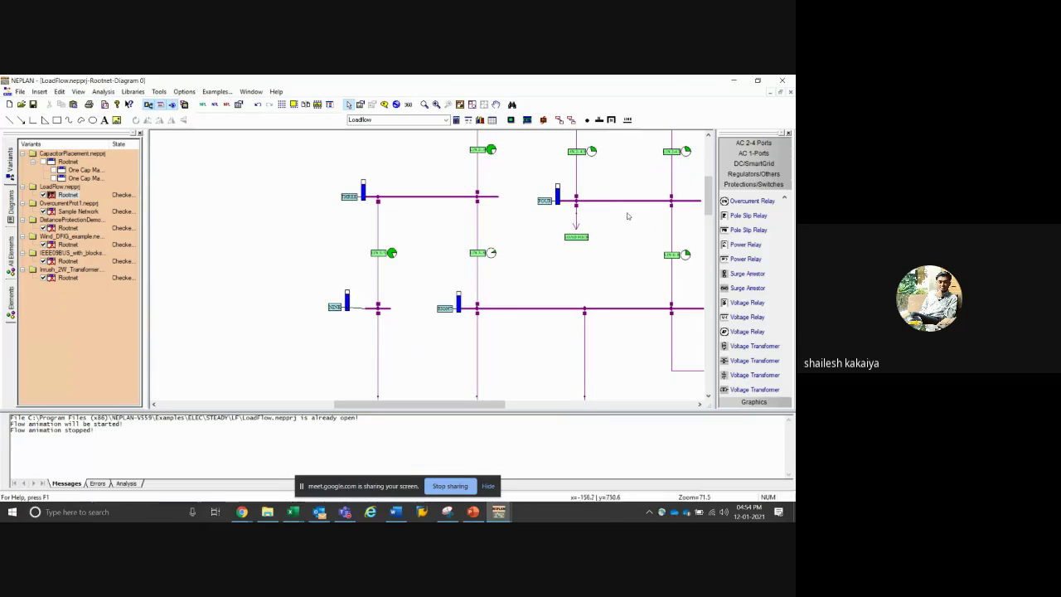
Examine the voltage gauges and line pie charts across the whole network, including the gauge at node TEN
left_click(424, 104)
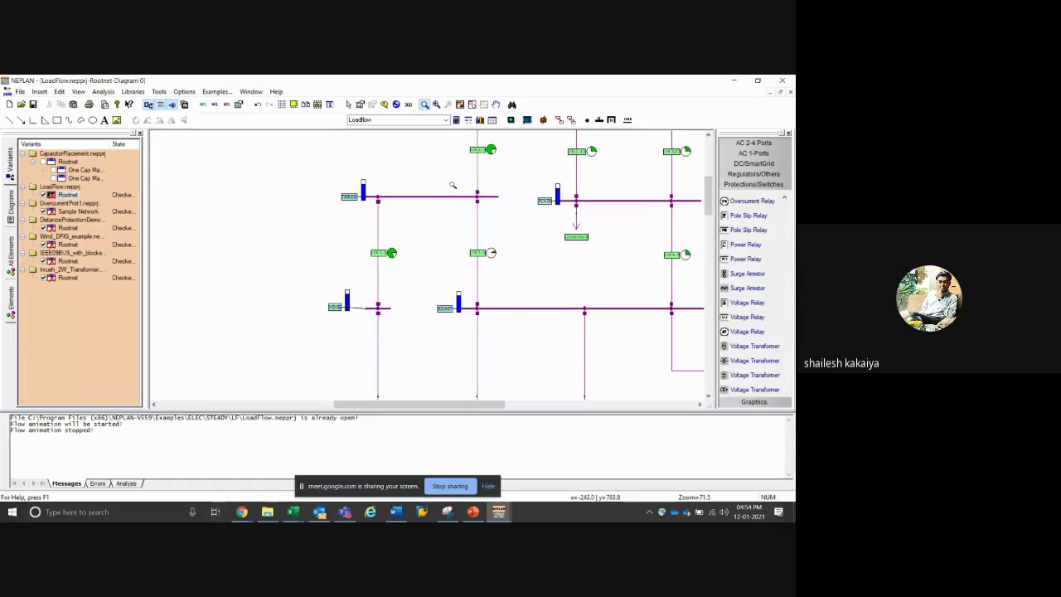
left_click(453, 182)
left_click(490, 254)
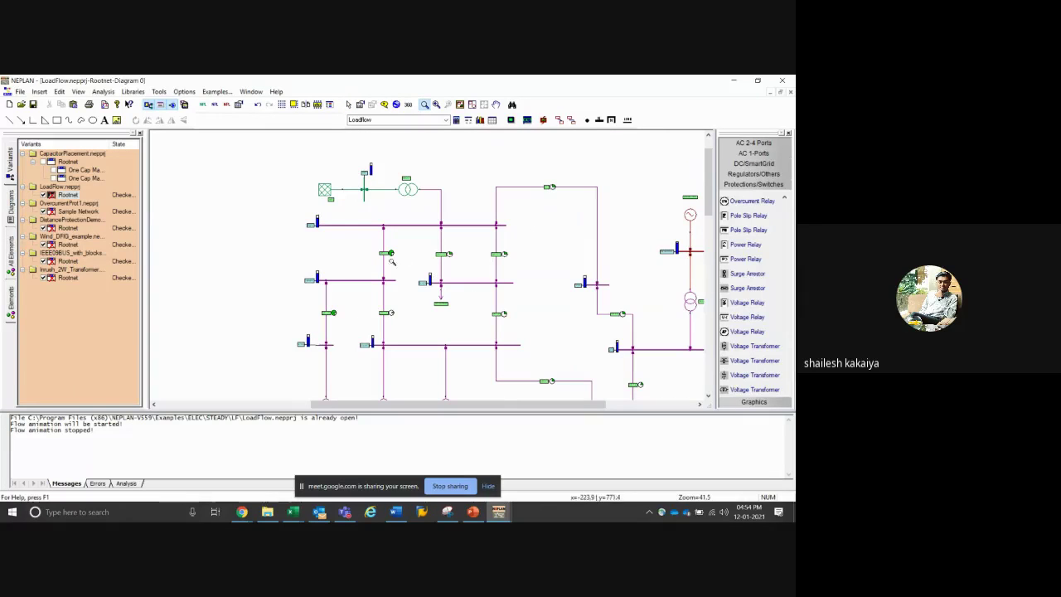
left_click(572, 340)
left_click(328, 346)
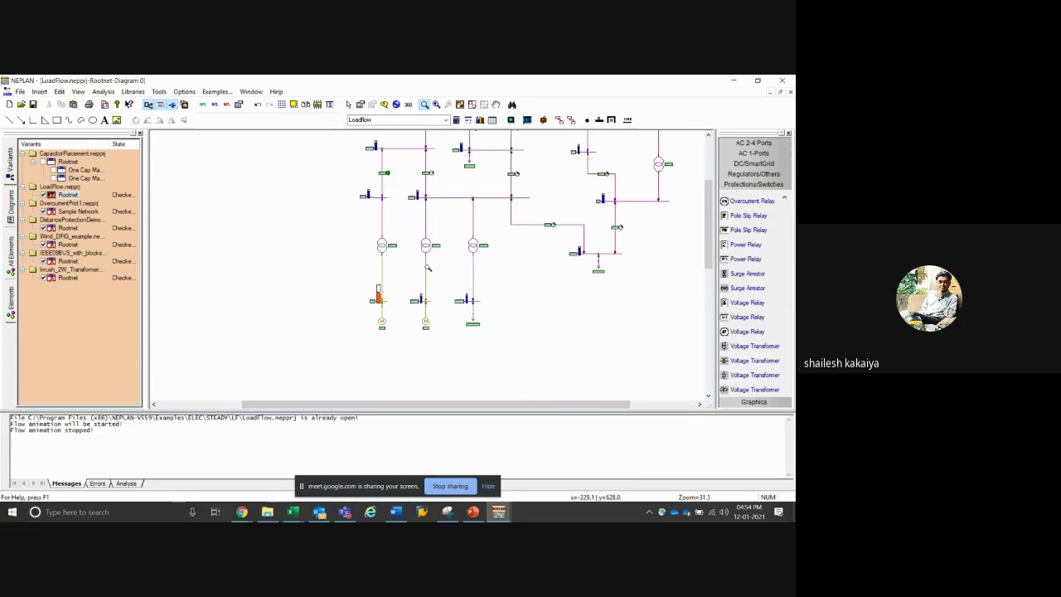
left_click(519, 232)
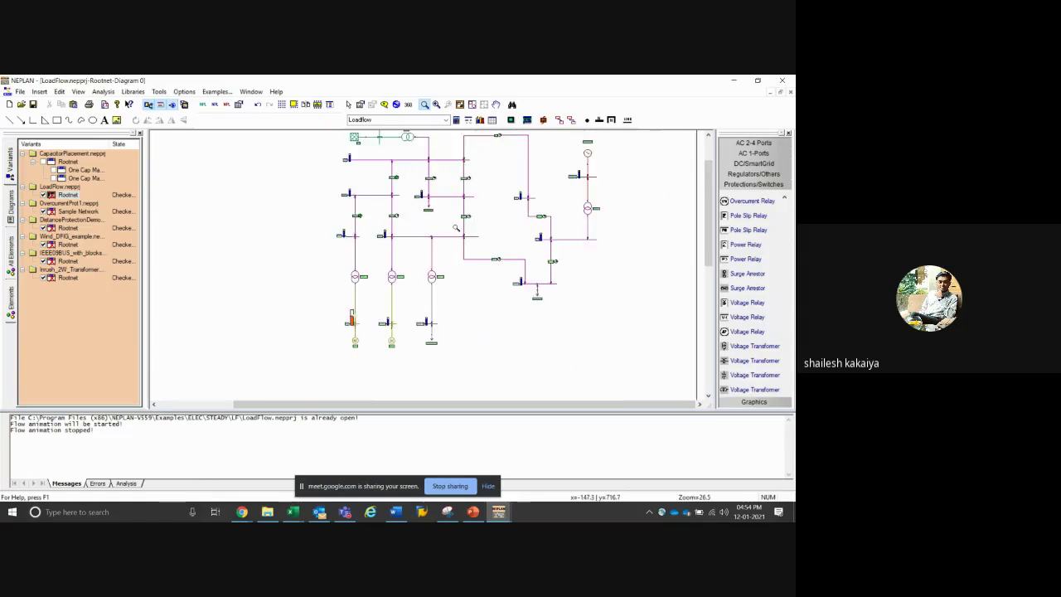
left_click(520, 232)
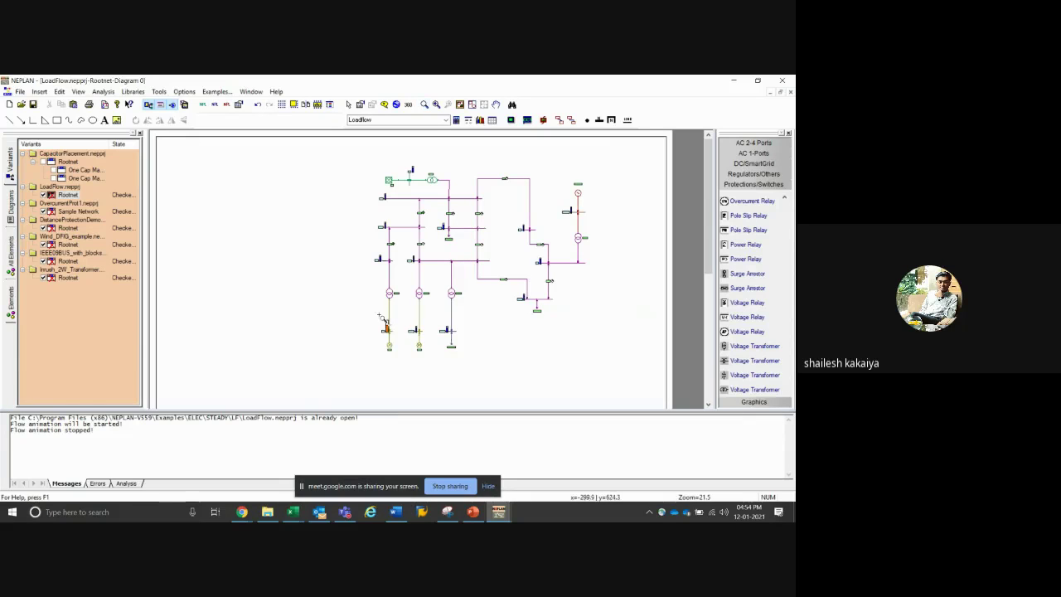
left_click_drag(384, 315, 418, 355)
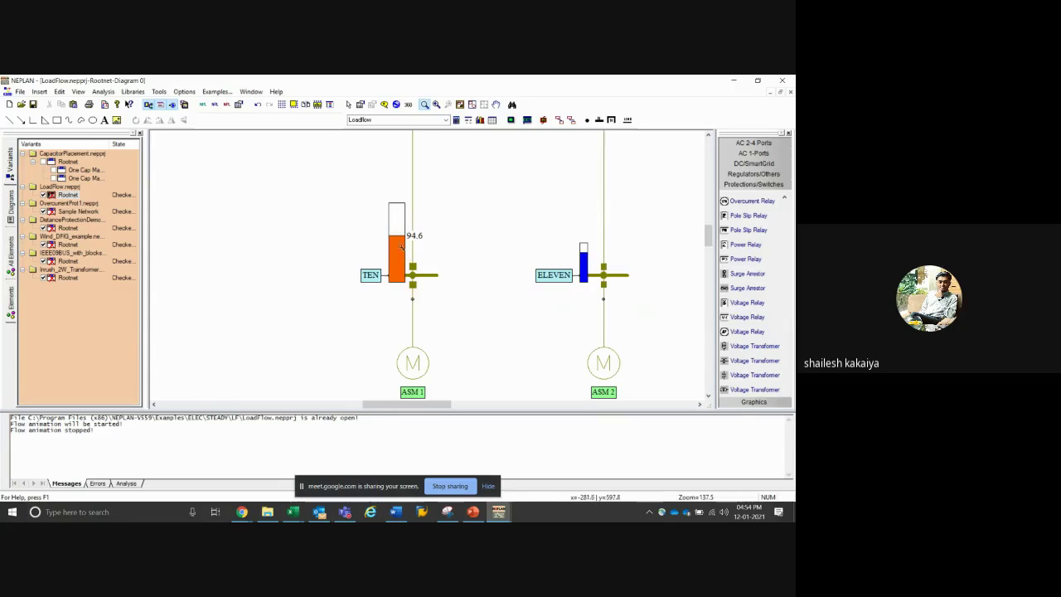
scroll(431, 261, "down", 5)
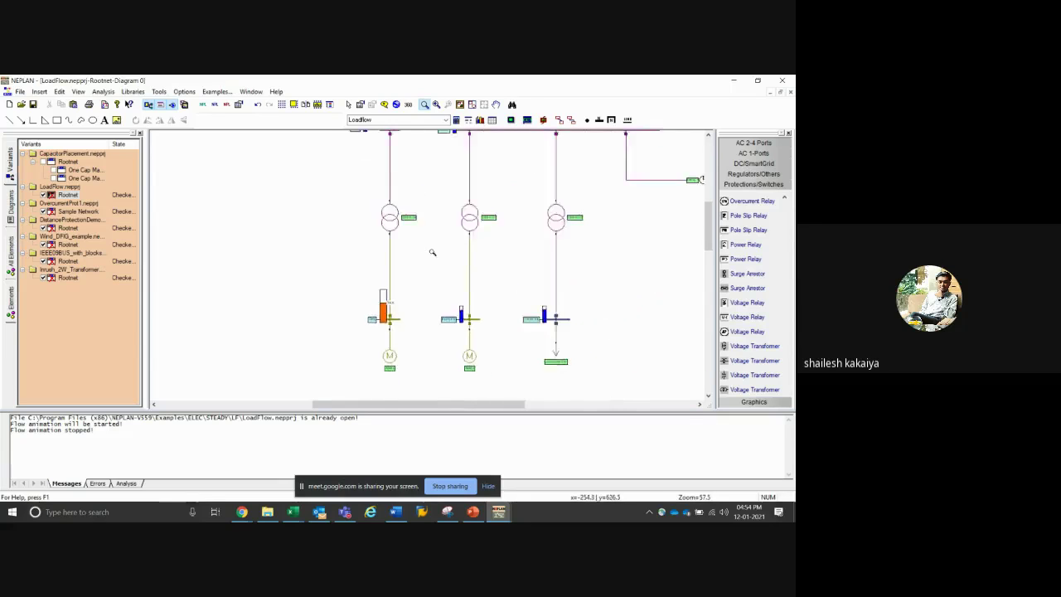
scroll(428, 265, "down", 4)
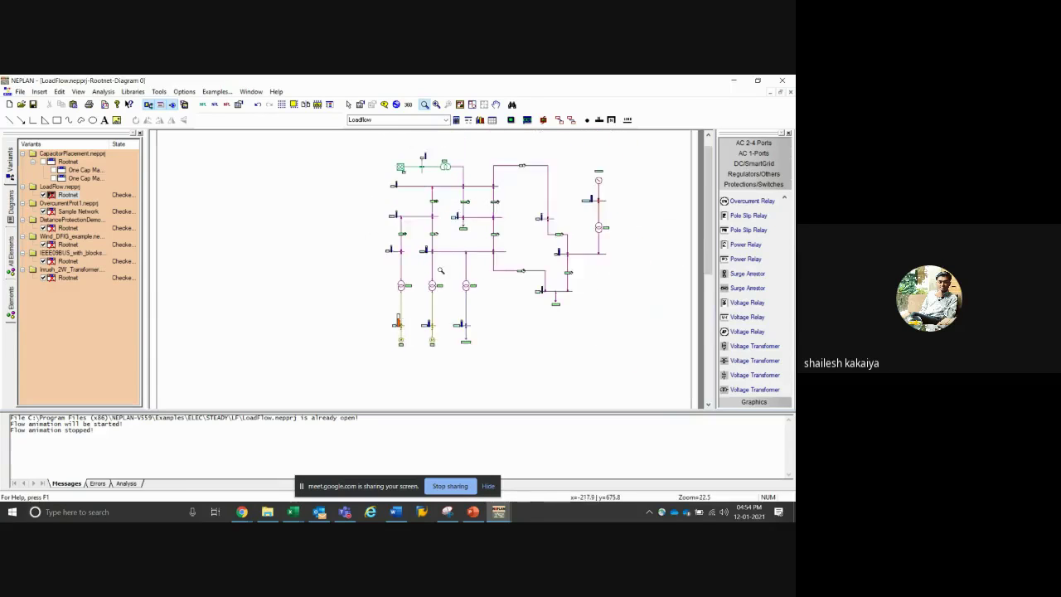
left_click_drag(322, 160, 377, 242)
Review the available analysis modules and make Harmonic Analysis the active one
left_click(103, 91)
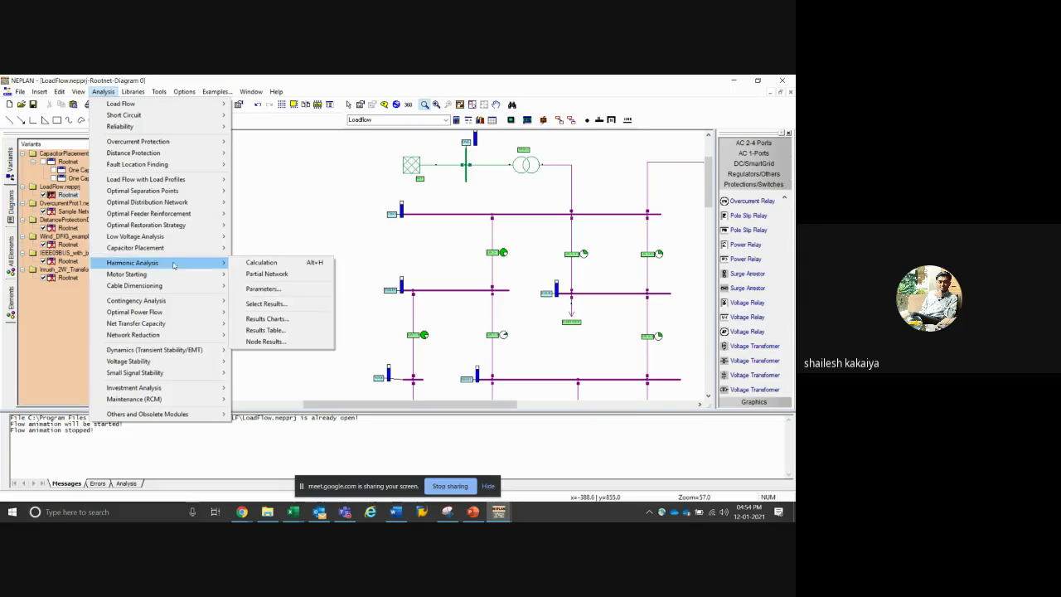
mouse_move(217, 248)
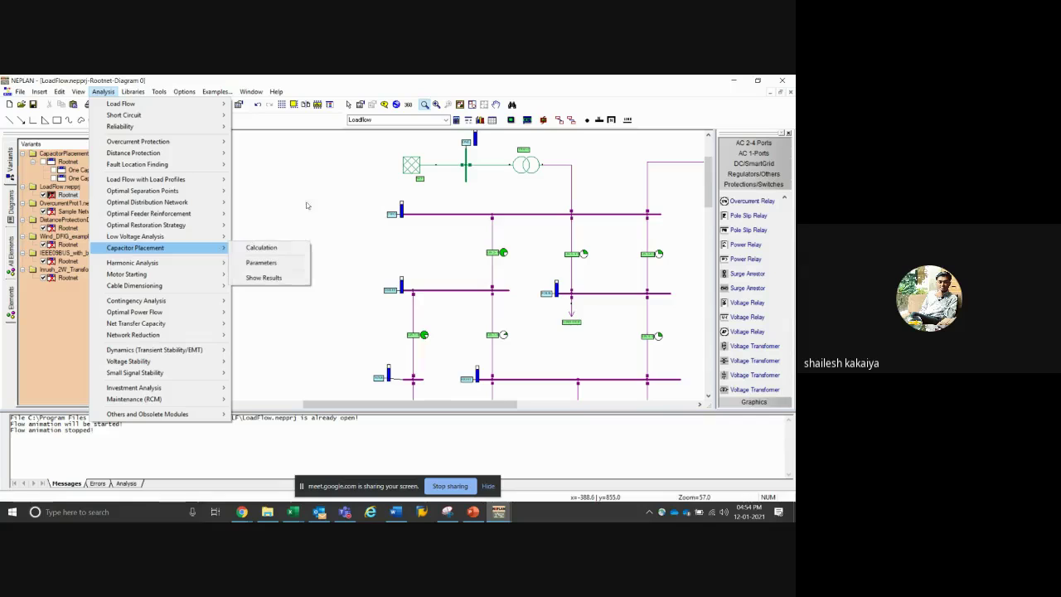
left_click(442, 121)
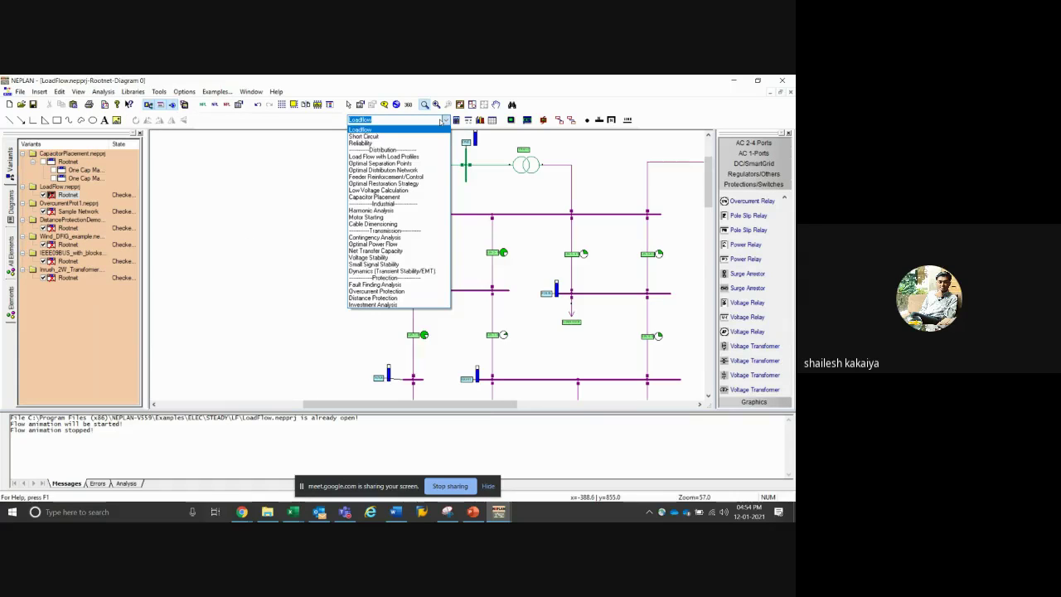
left_click(444, 119)
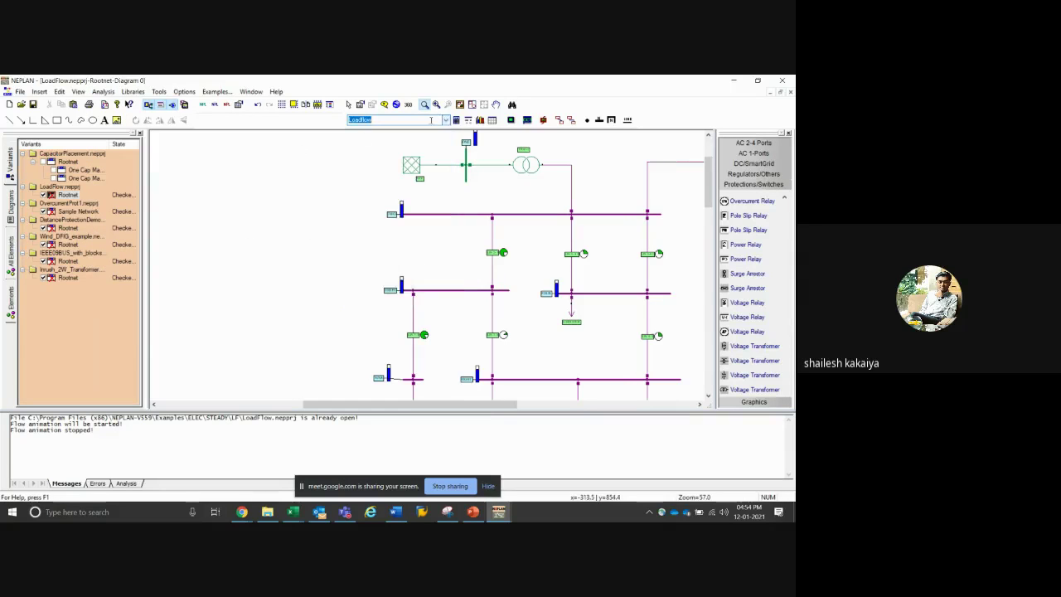
left_click(446, 121)
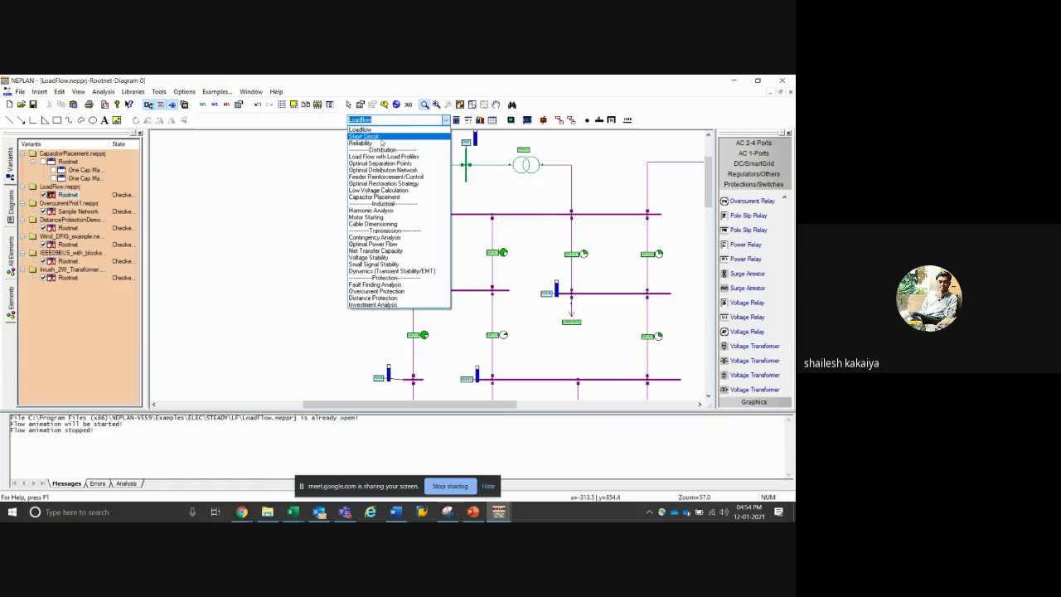
left_click(361, 210)
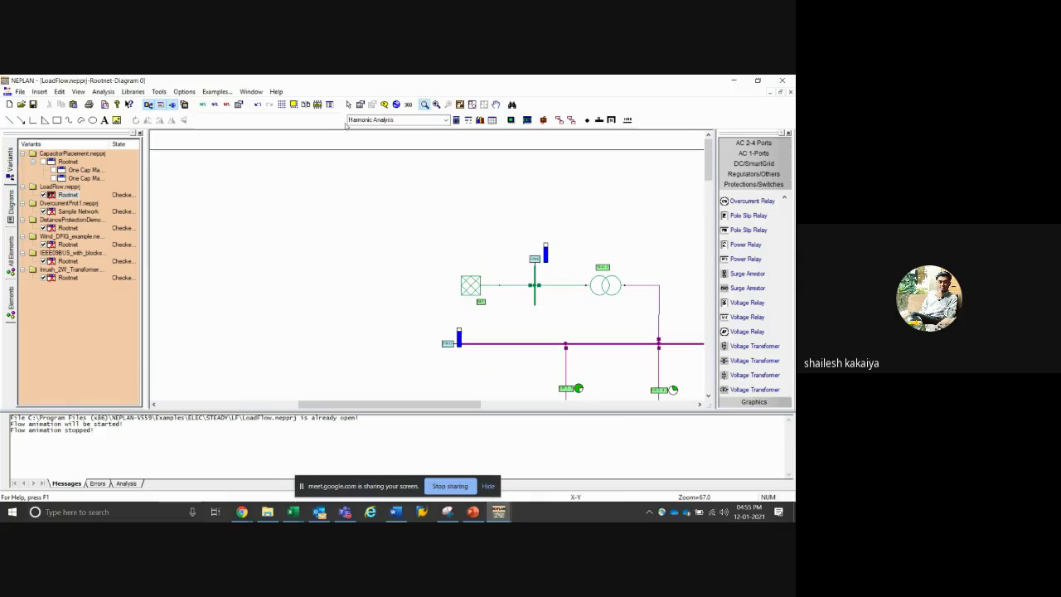
Review the Harmonic Analysis parameters, covering frequency scanning, harmonic level calculation and the network modeling options
left_click(348, 105)
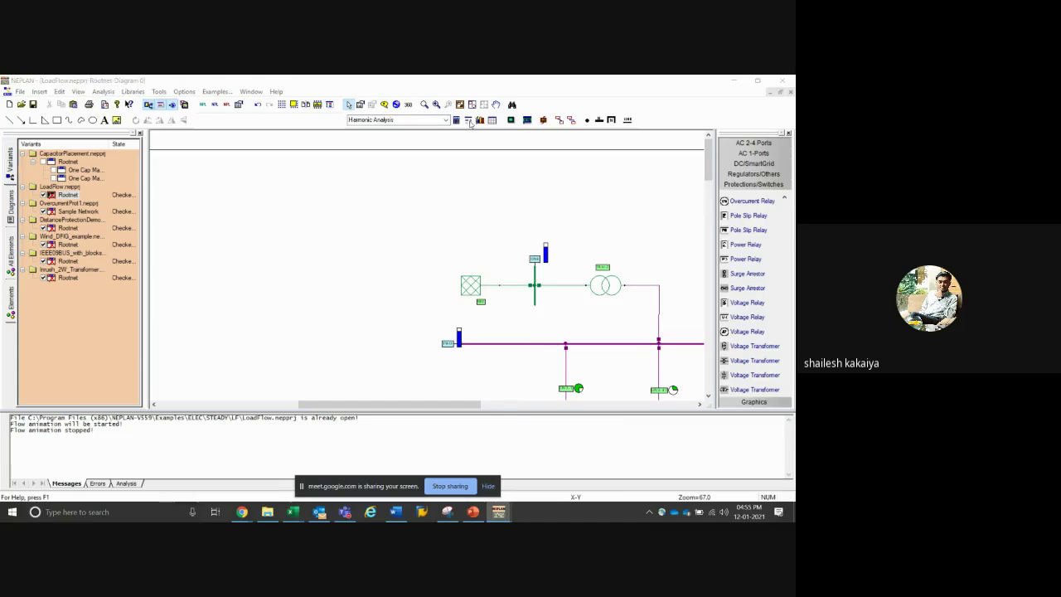
left_click(456, 121)
left_click(378, 247)
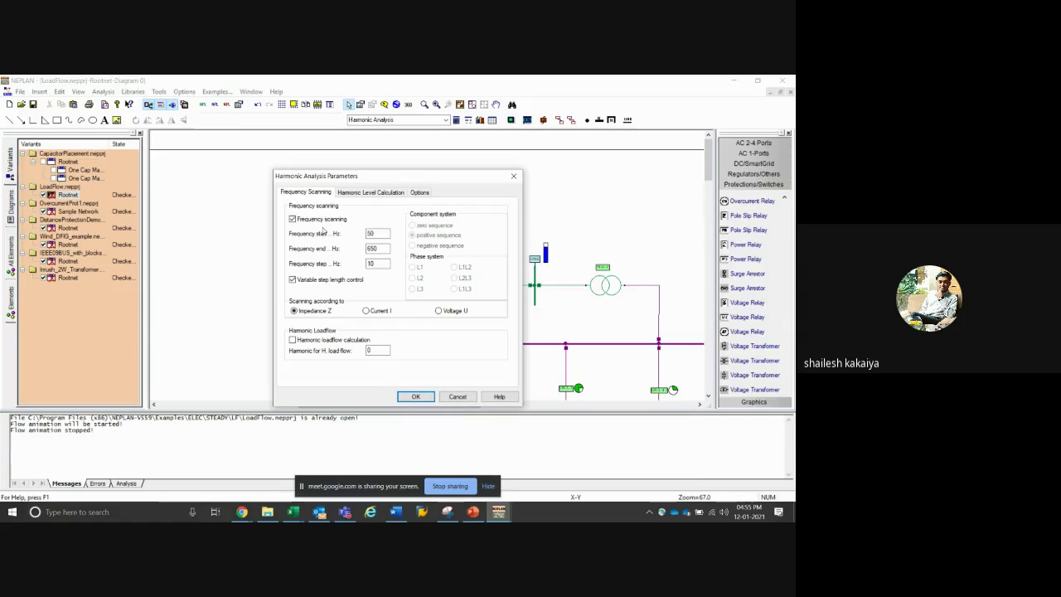
left_click(380, 193)
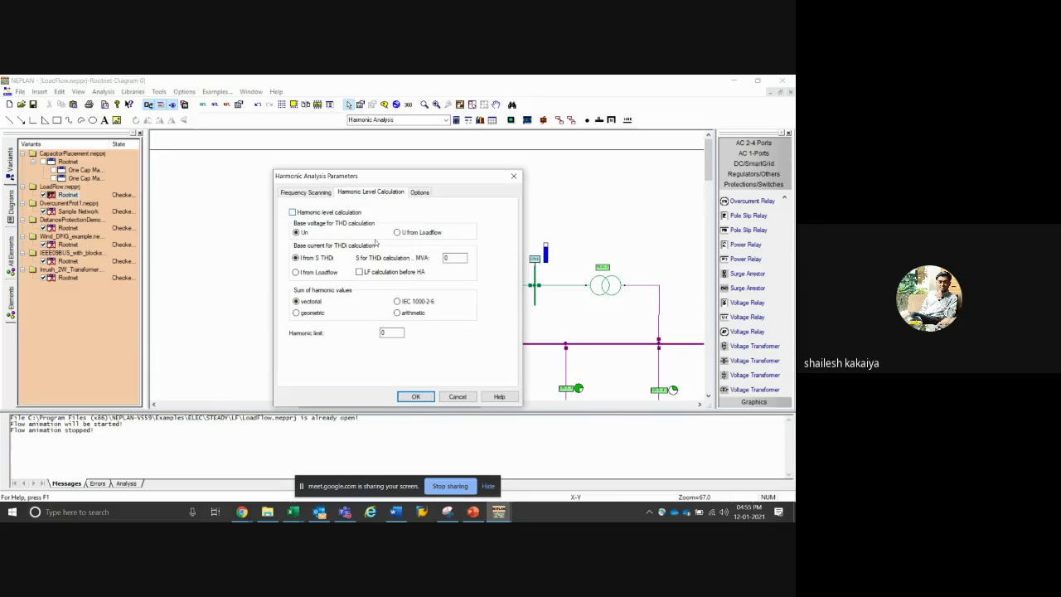
left_click(418, 194)
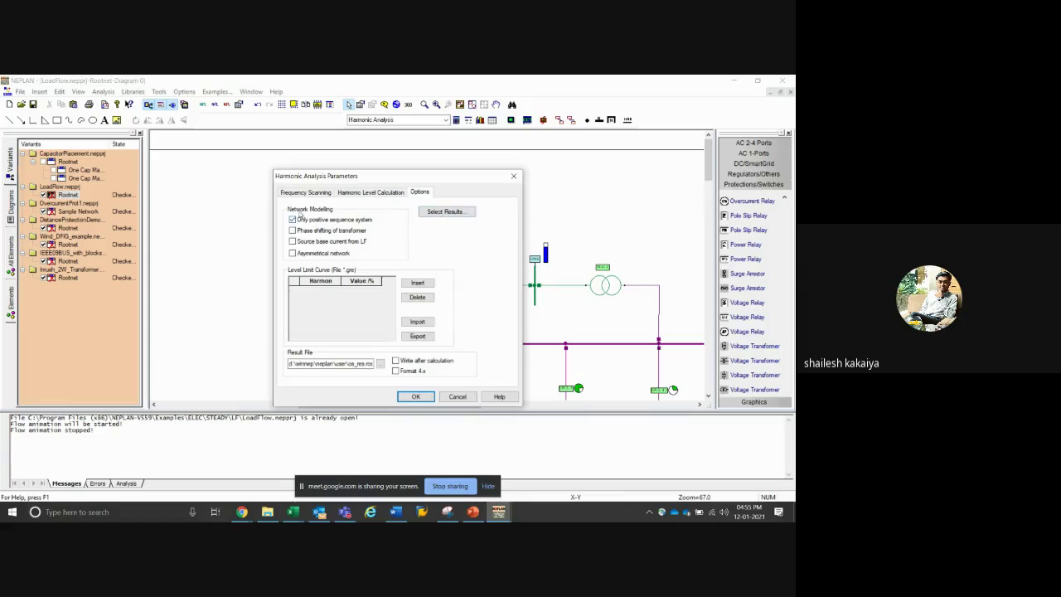
Try selecting all nodes for the harmonic analysis results, and discard the selection along with the analysis parameters
left_click(454, 212)
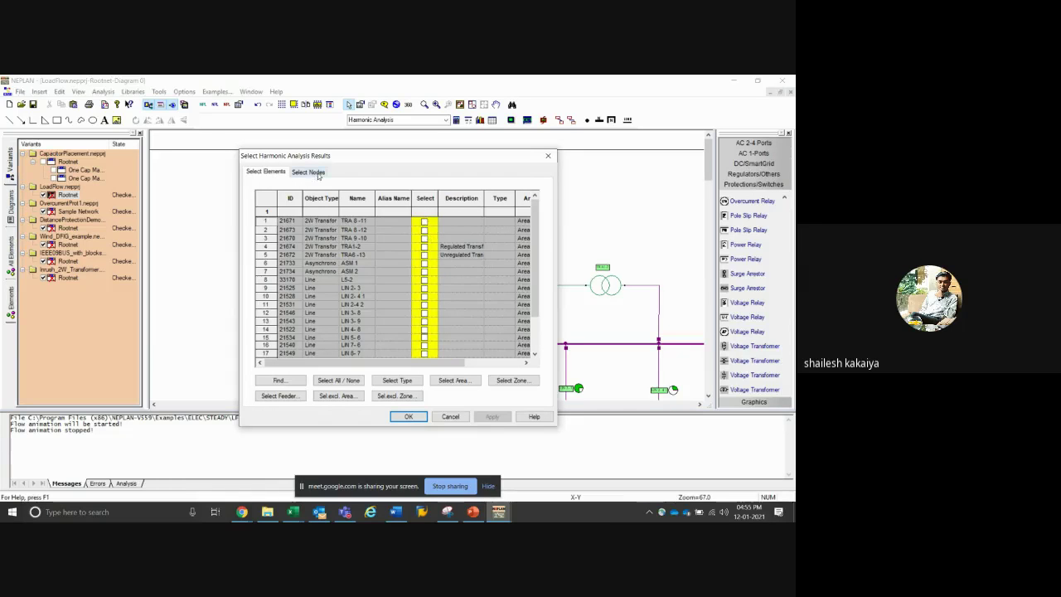
left_click(319, 173)
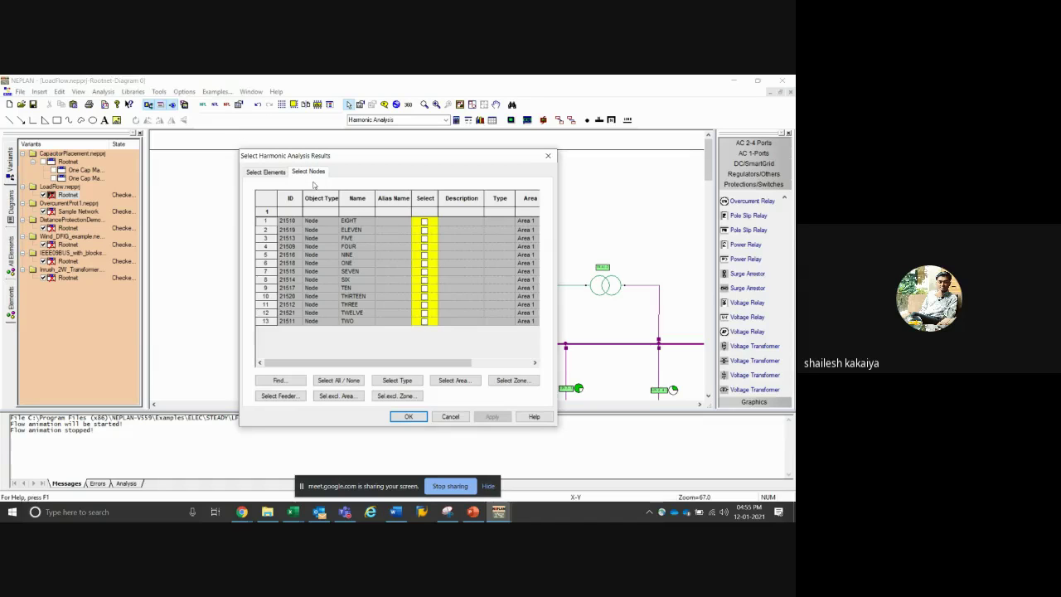
left_click(342, 380)
left_click(344, 380)
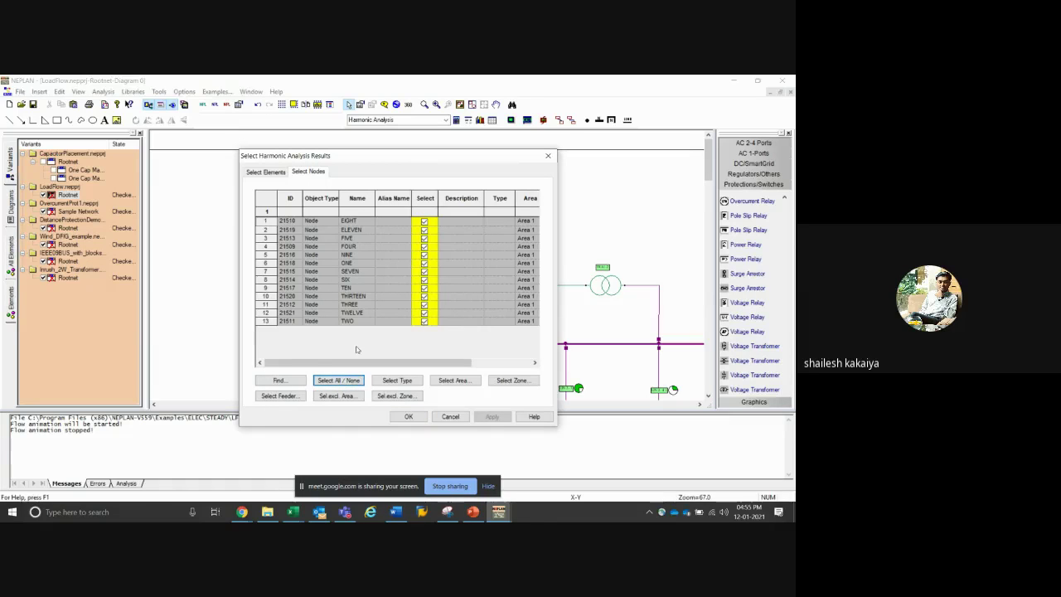
left_click(451, 417)
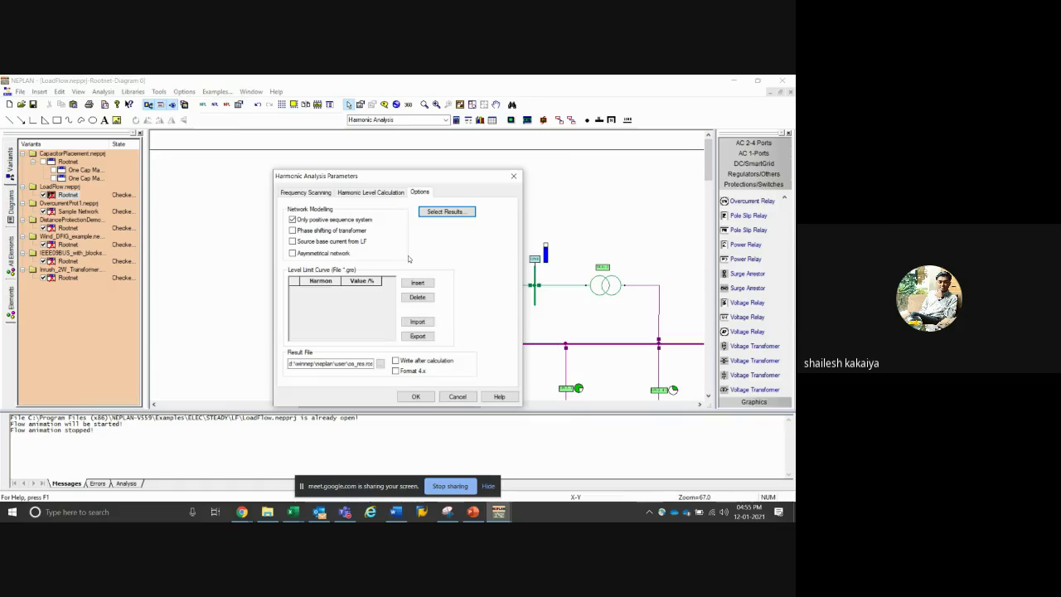
left_click(458, 396)
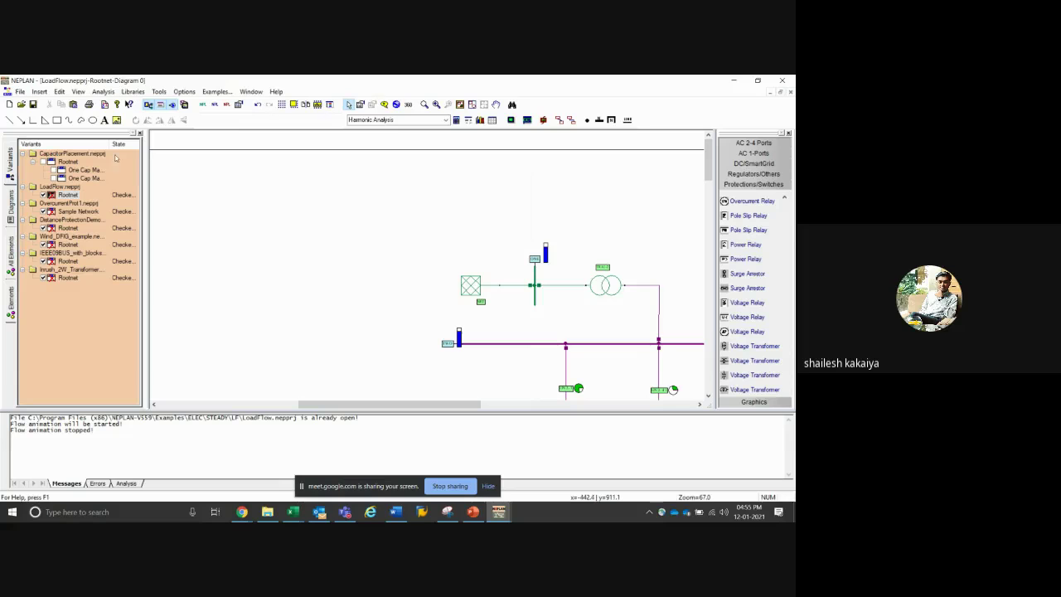
Open the bundled steady-state harmonic analysis example HarmonicAnalysis.nepprj
left_click(217, 91)
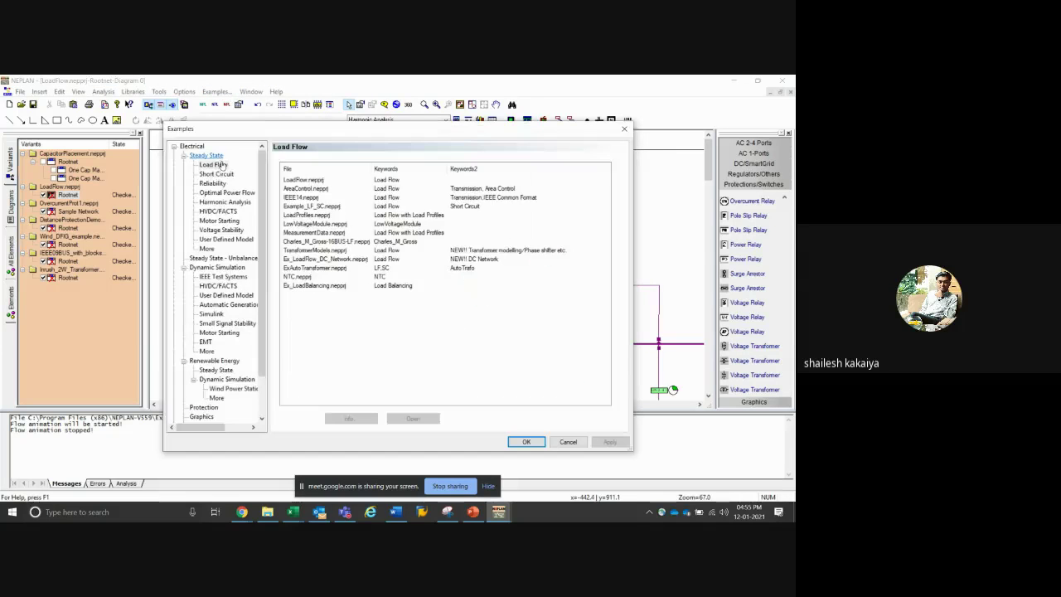
left_click(224, 203)
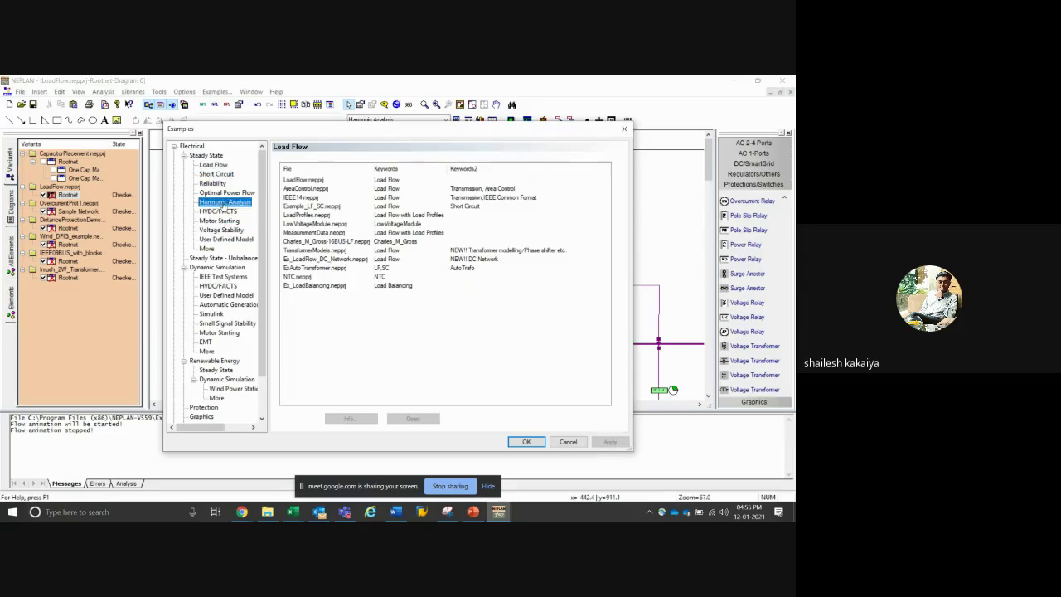
double_click(318, 181)
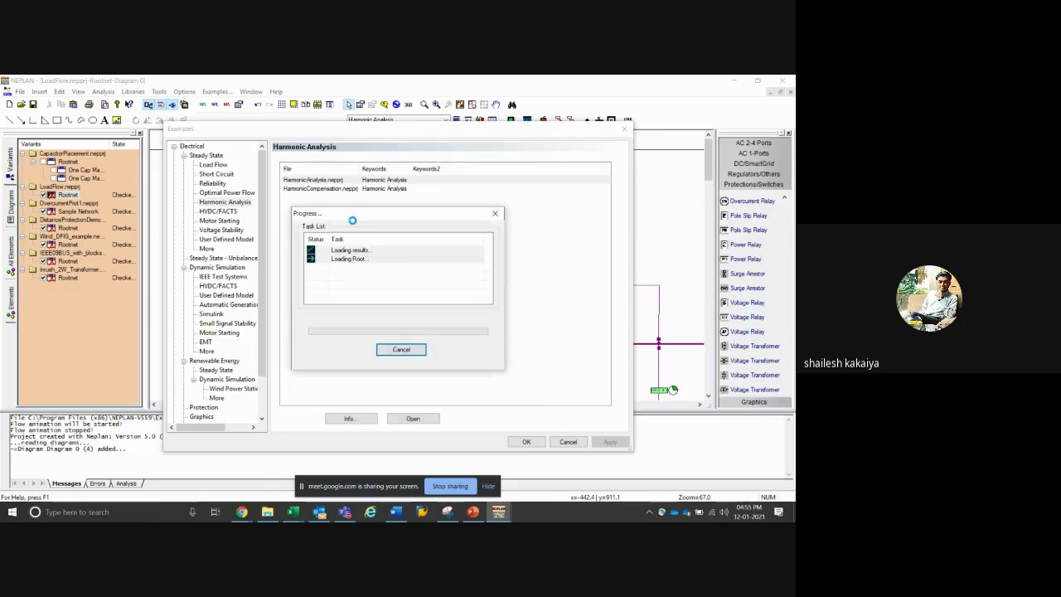
left_click(526, 441)
scroll(538, 255, "down", 3)
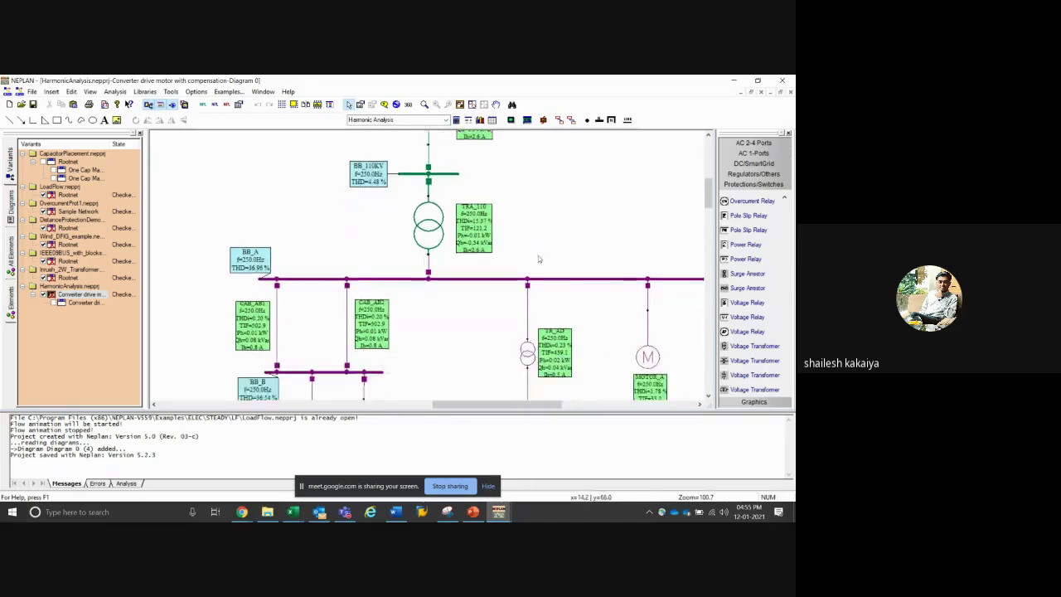
Examine the harmonic source table in MOTOR_A's harmonic analysis data
double_click(647, 324)
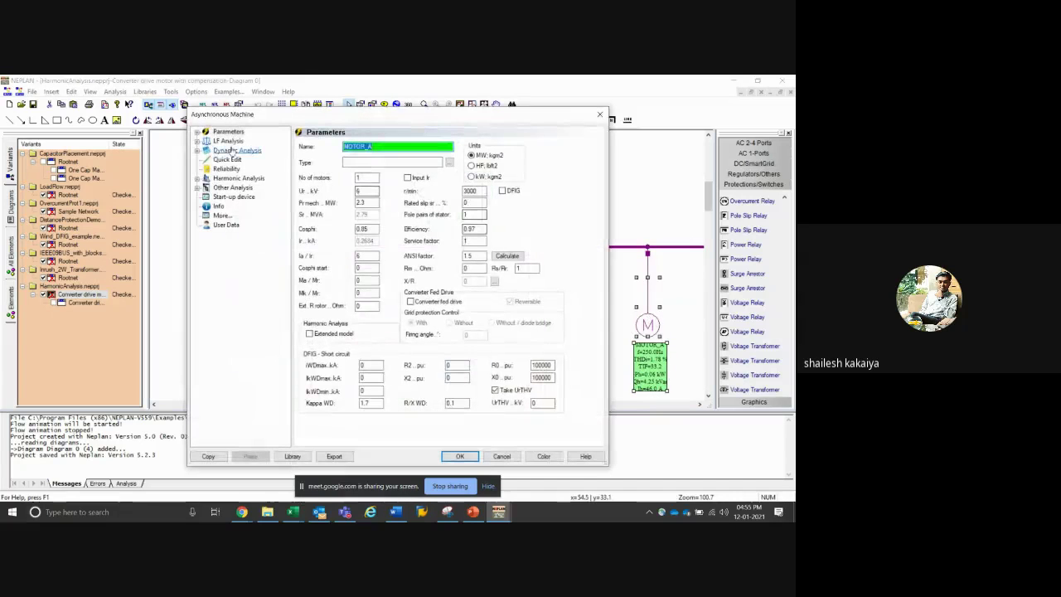
left_click(242, 180)
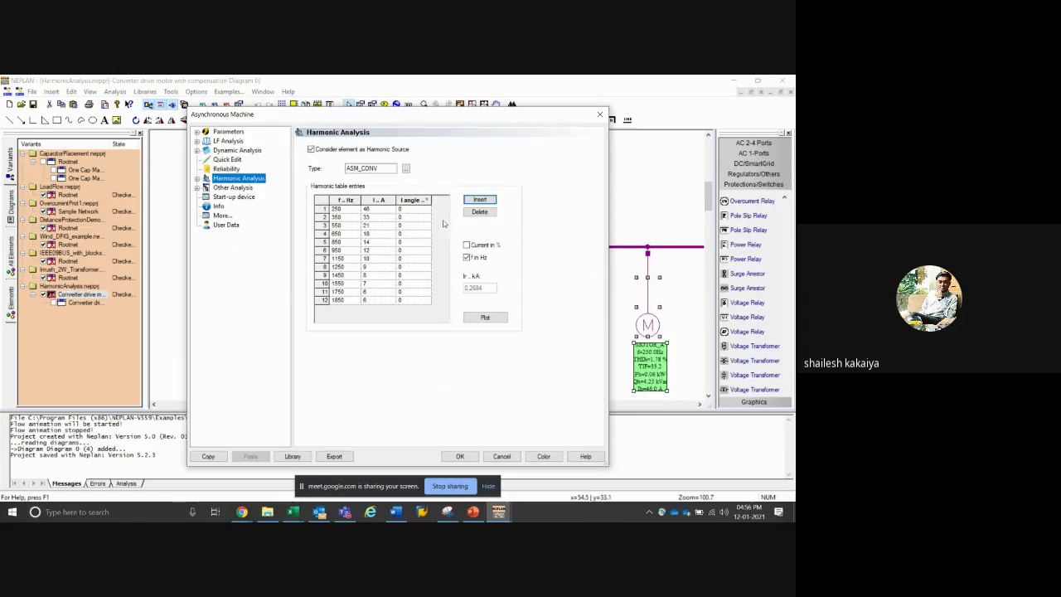
left_click(600, 114)
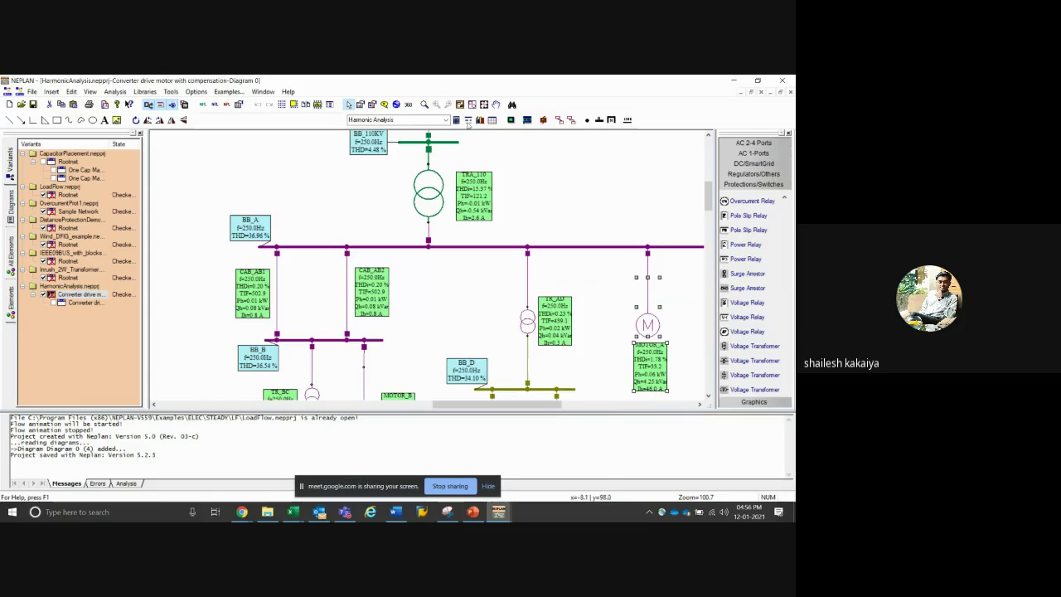
Plot the current waveform of MOTOR_A from its harmonic table entries
left_click(424, 105)
scroll(482, 252, "down", 3)
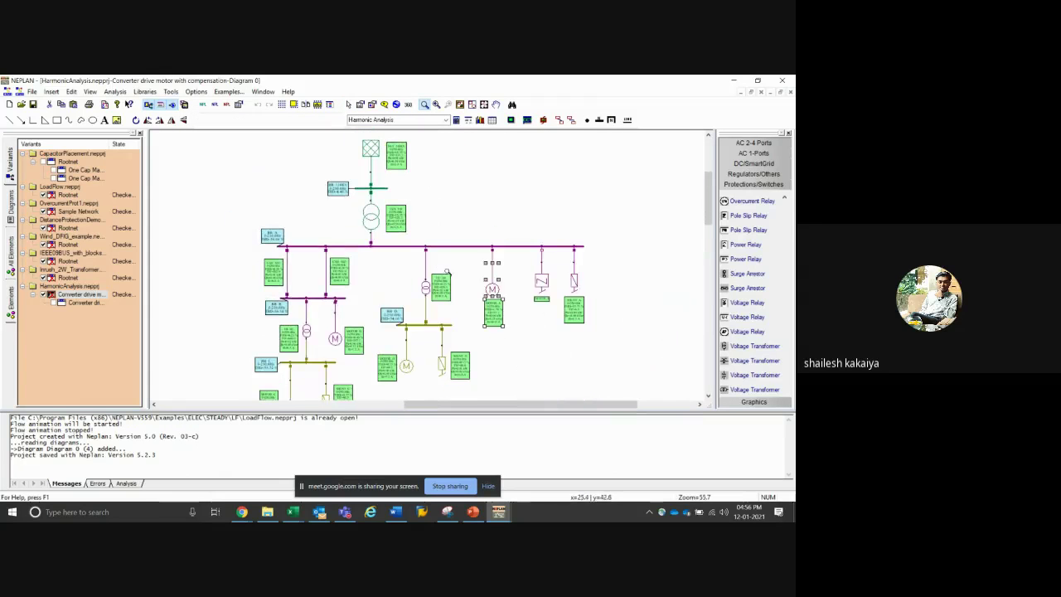
left_click_drag(482, 252, 560, 325)
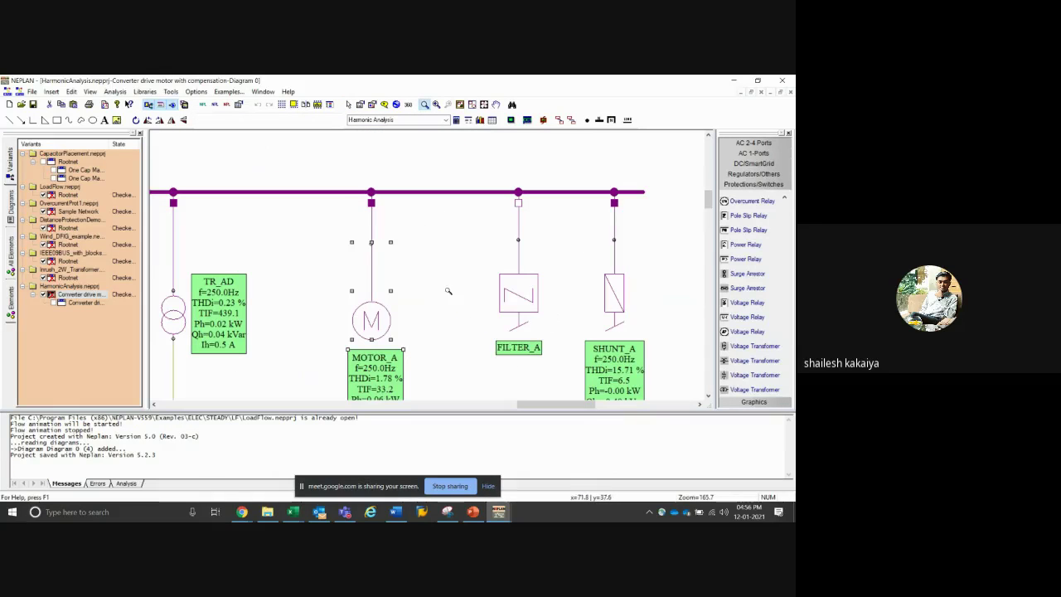
left_click(349, 104)
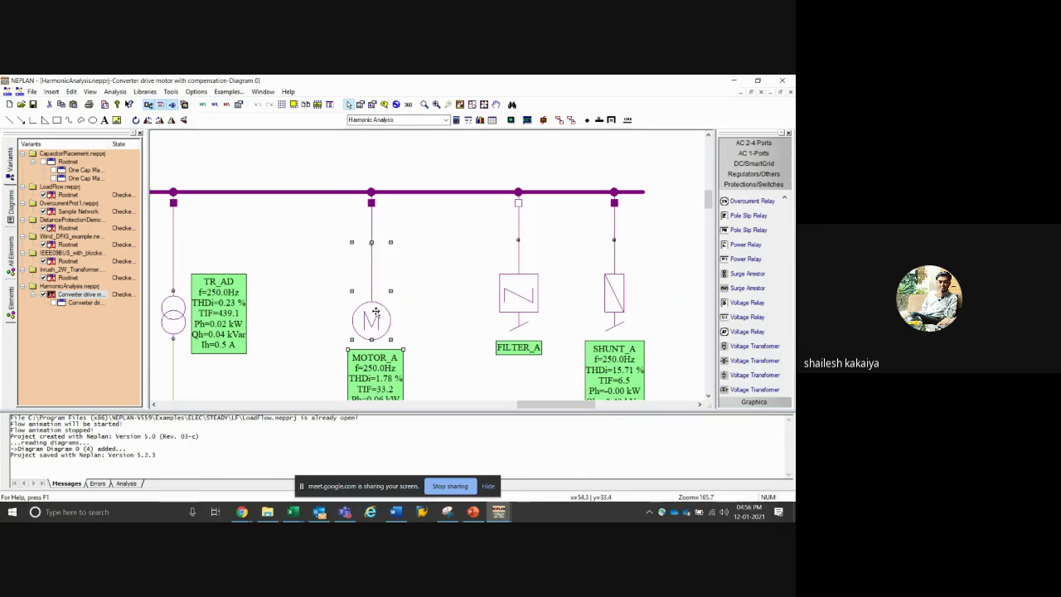
double_click(375, 319)
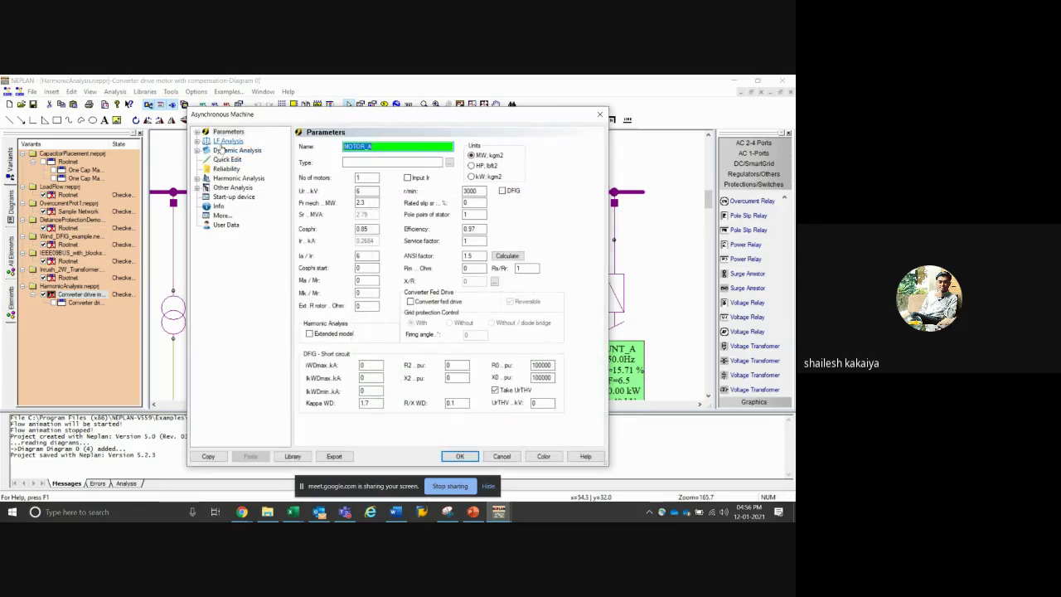
left_click(239, 178)
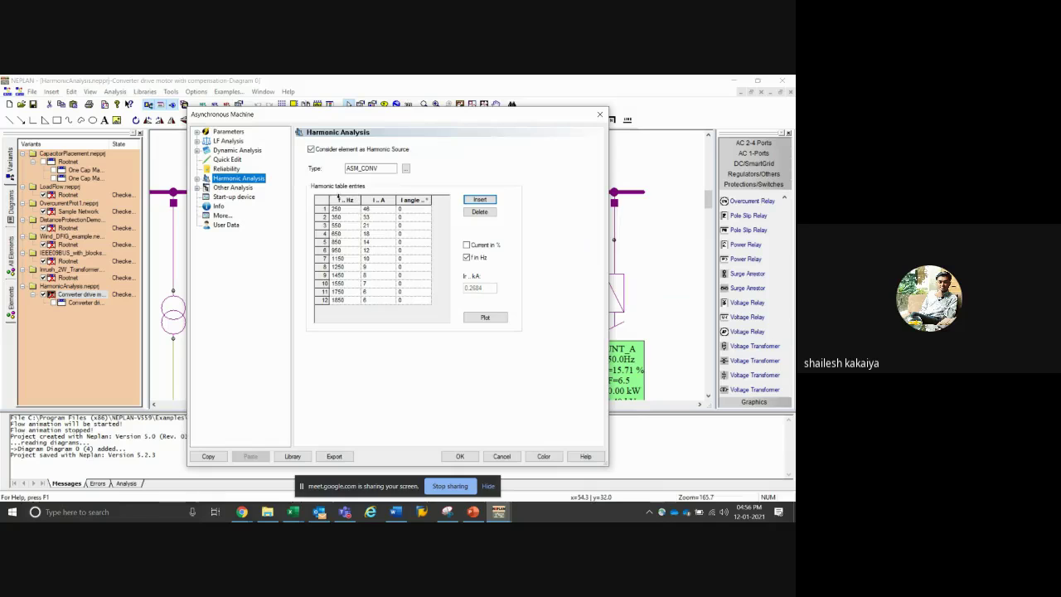
left_click(345, 200)
left_click(485, 317)
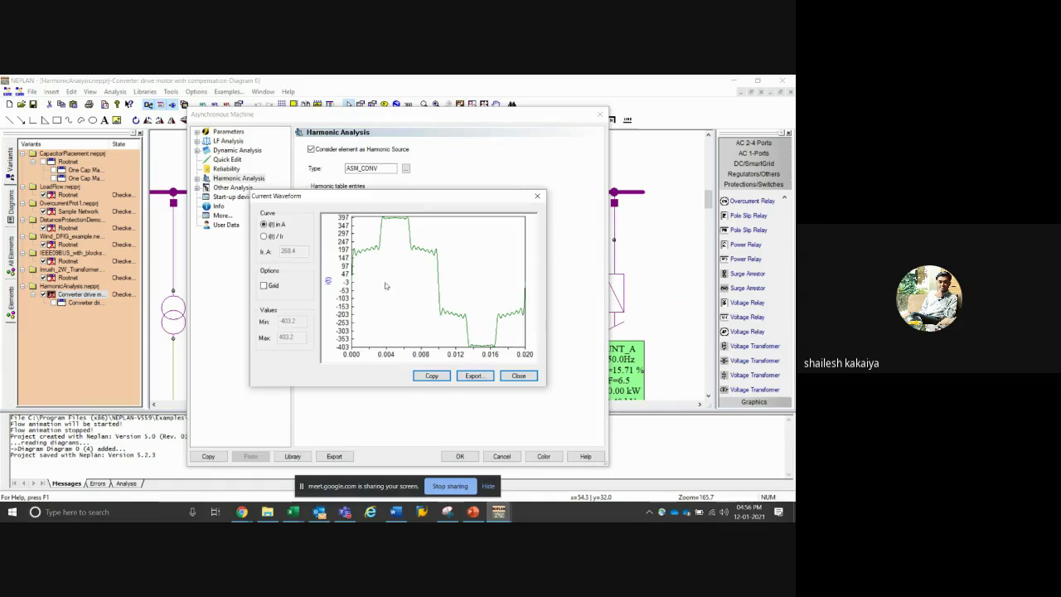
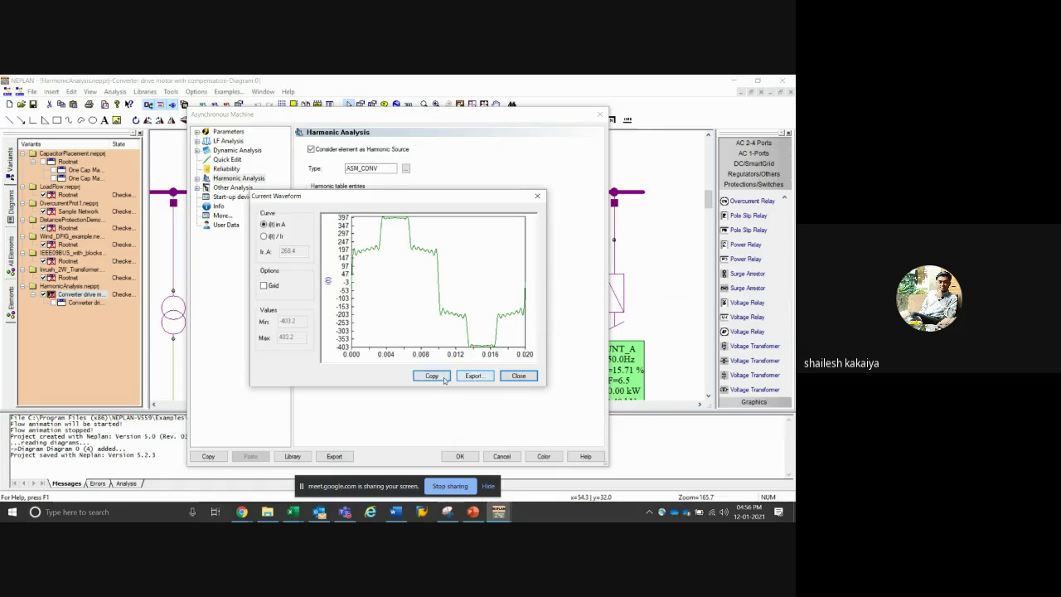
Copy the current waveform plot, switch to Word and paste it into the blank document
left_click(396, 512)
key("ctrl+v")
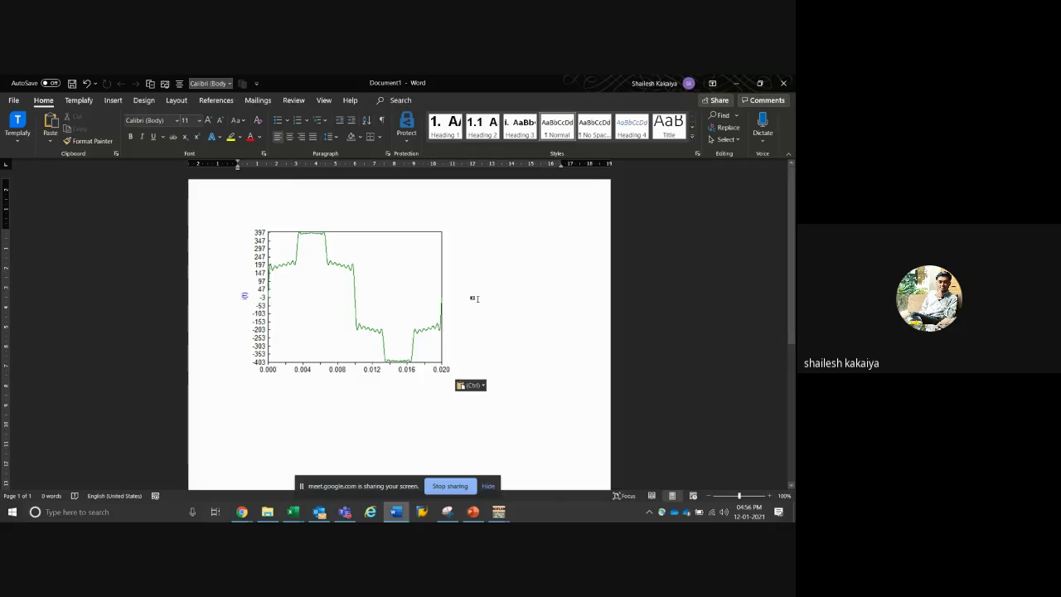
left_click(396, 327)
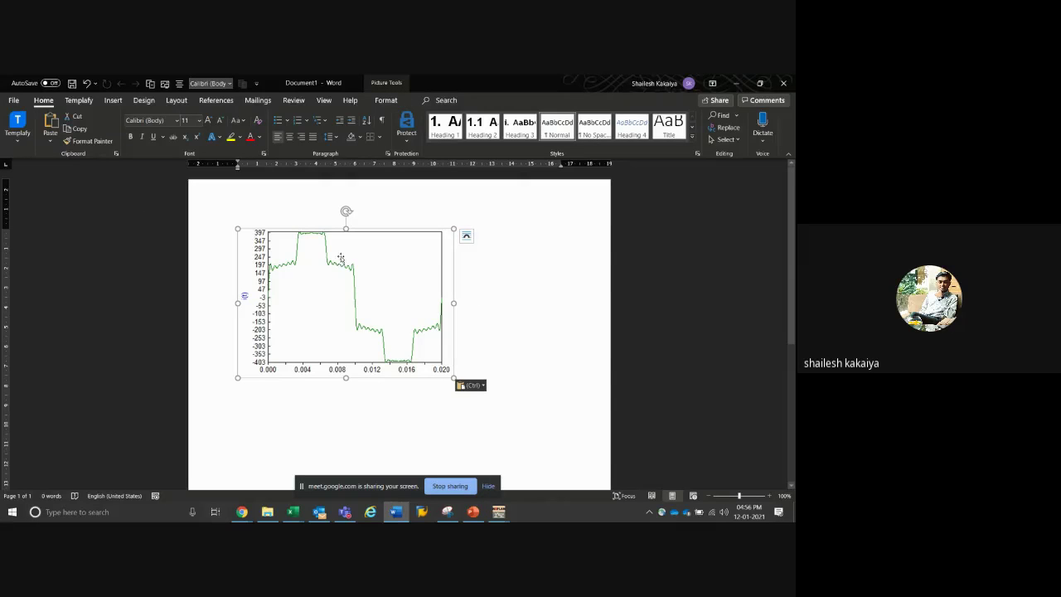
Switch back to NEPLAN, display the grid on MOTOR_A's waveform plot, and close the plot and the motor's data
key("alt+Tab")
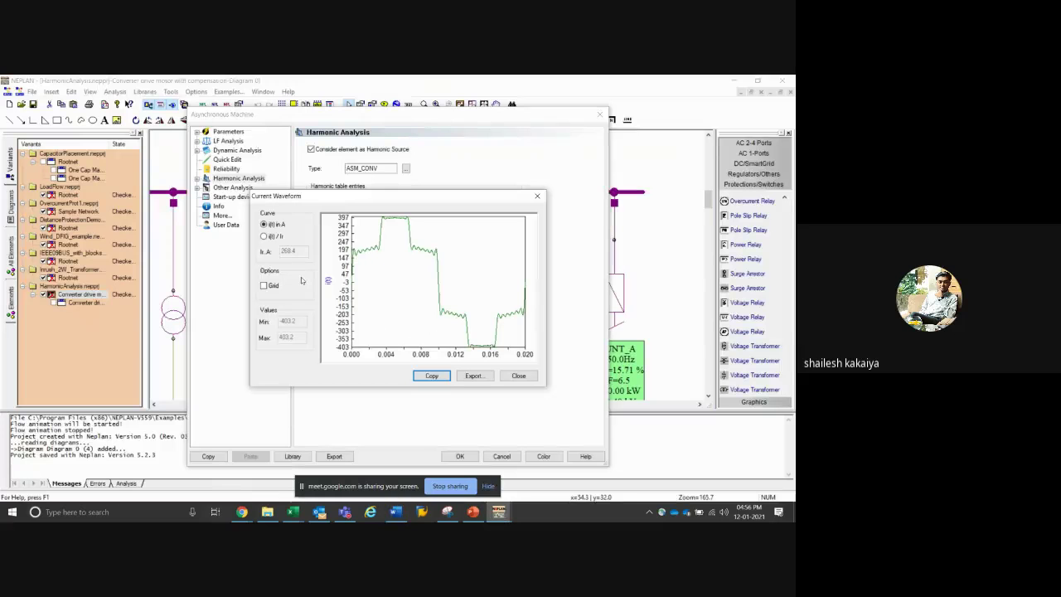
left_click(264, 286)
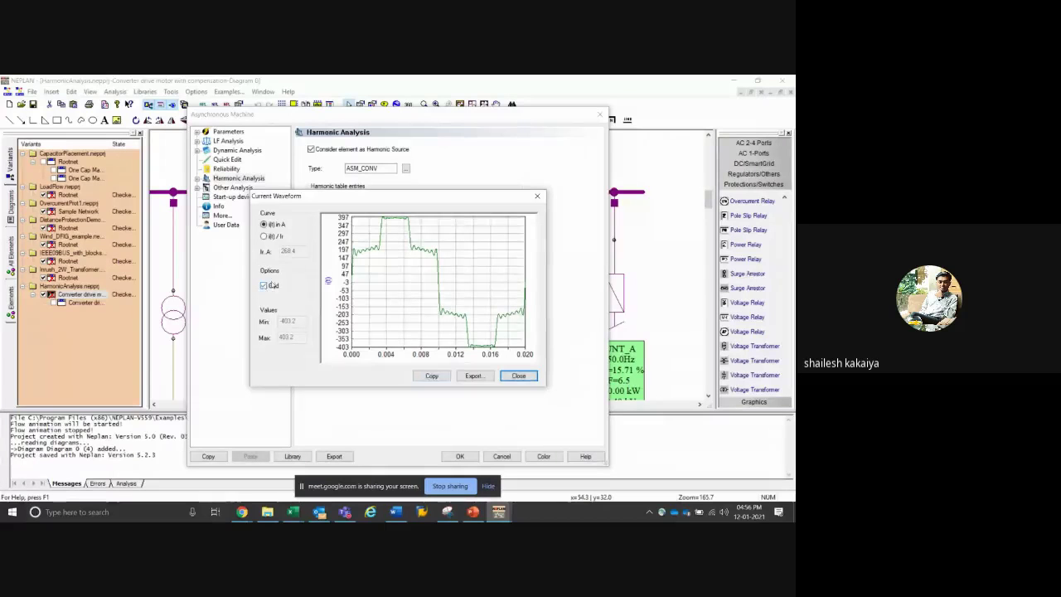
left_click(518, 377)
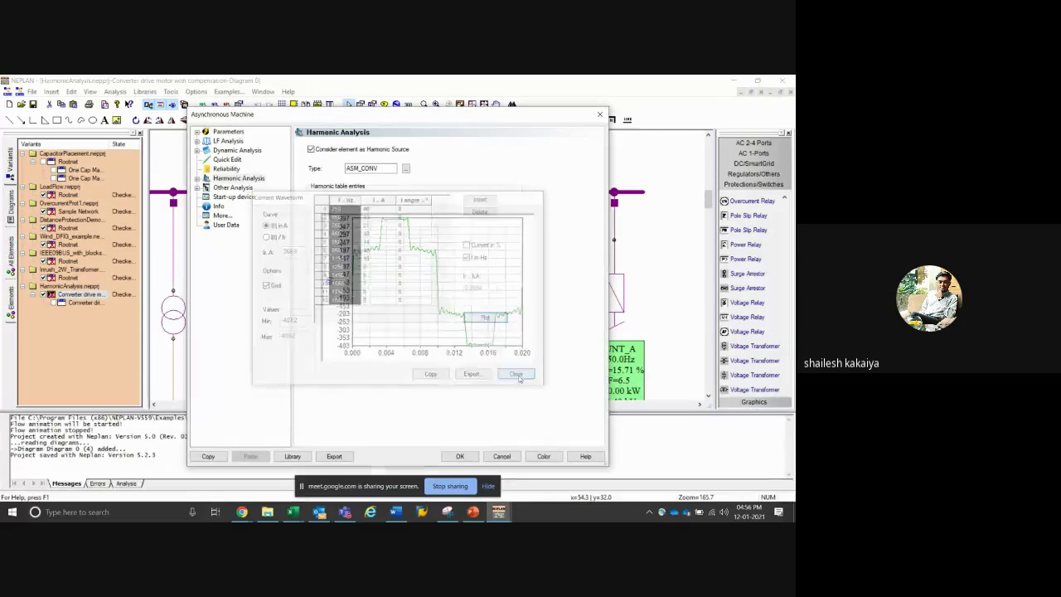
left_click(474, 457)
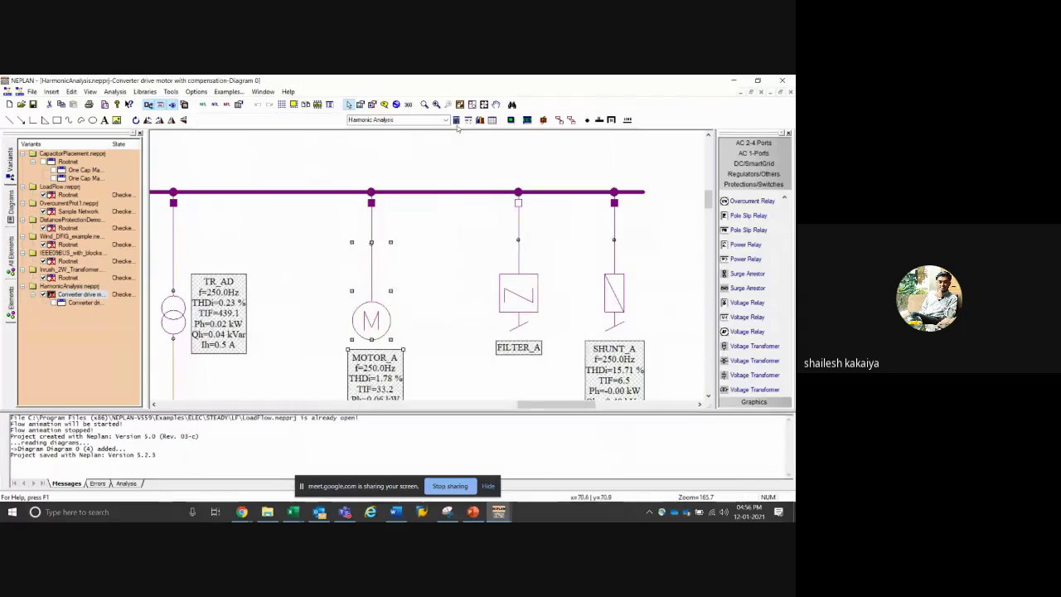
Open the parameters of FILTER_A and set its frequency f0 to 204 Hz
double_click(507, 279)
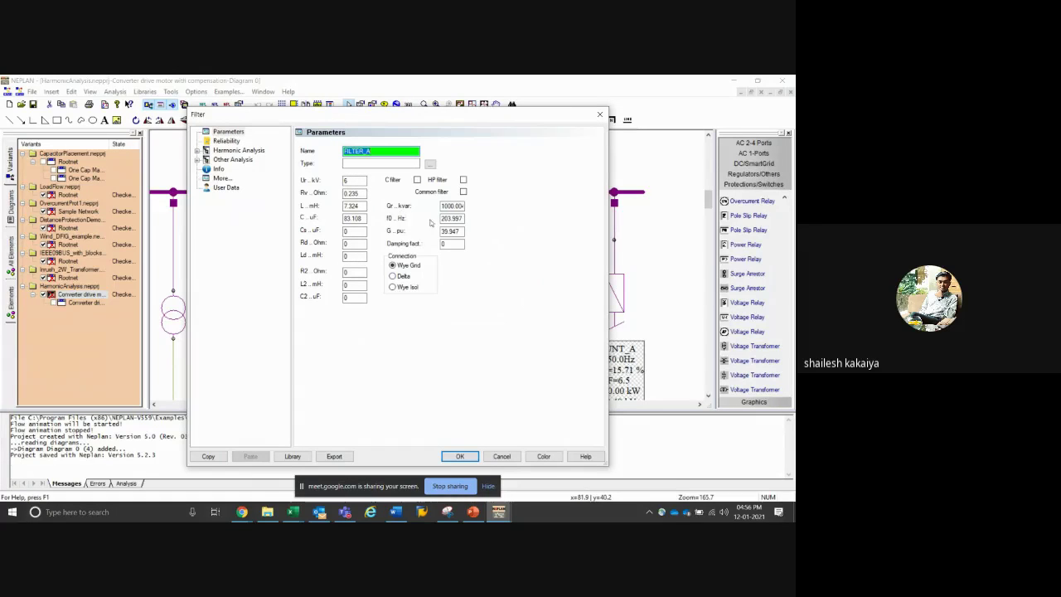
left_click(449, 218)
double_click(451, 218)
type("264")
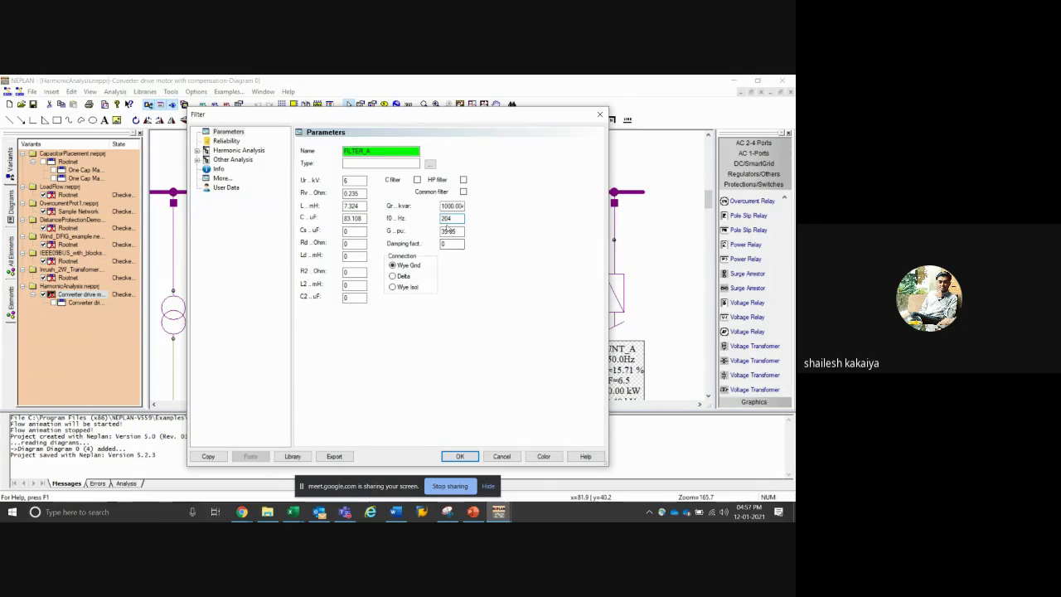
left_click(356, 193)
Set FILTER_A's frequency f0 to 250 Hz, check the recalculated filter values, and accept the parameters
double_click(448, 218)
type("250")
left_click(354, 218)
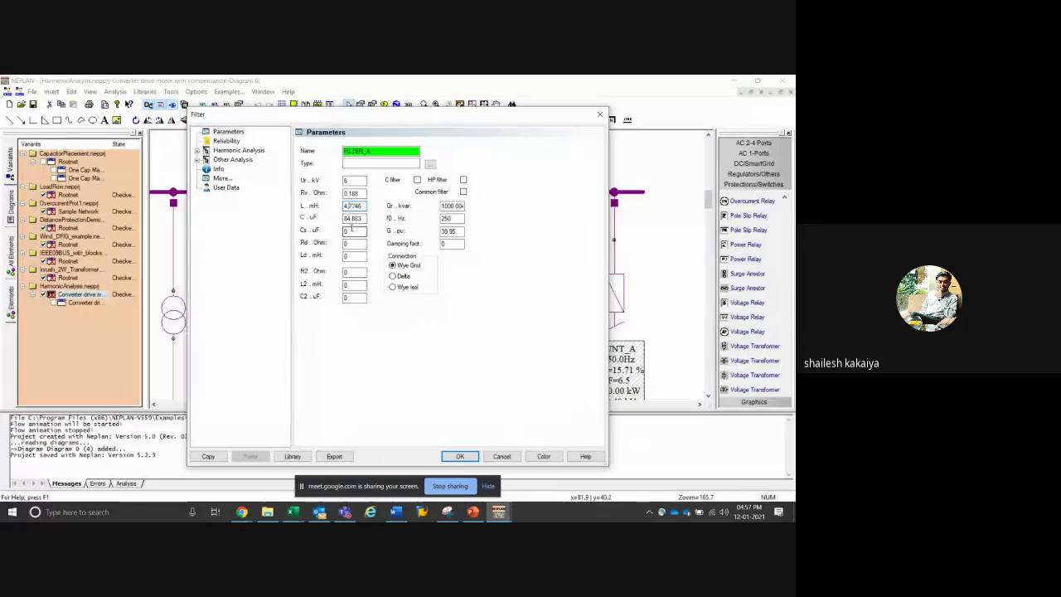
left_click(442, 208)
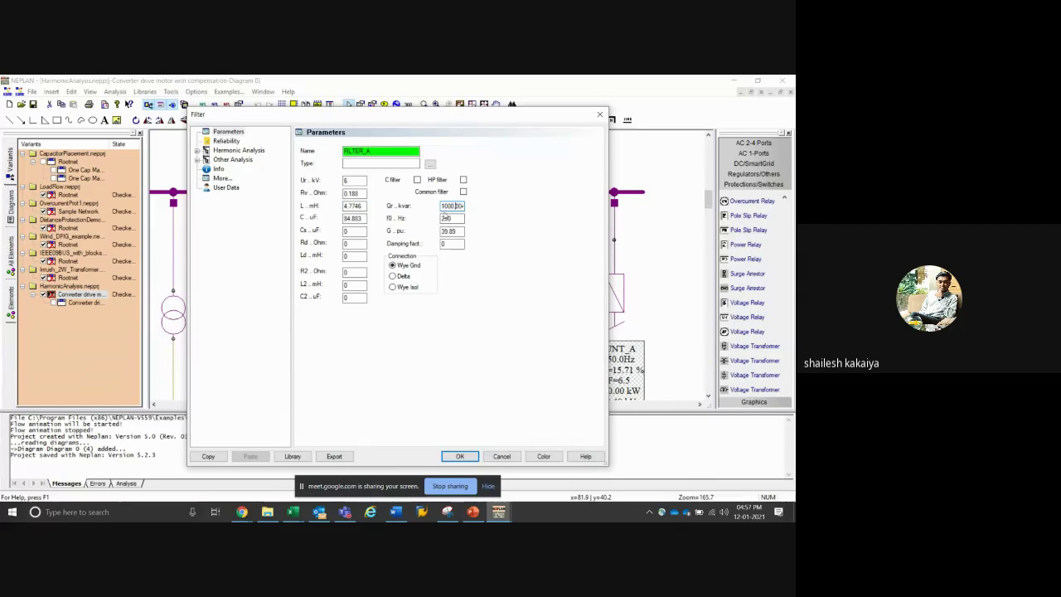
left_click(469, 456)
left_click(446, 296)
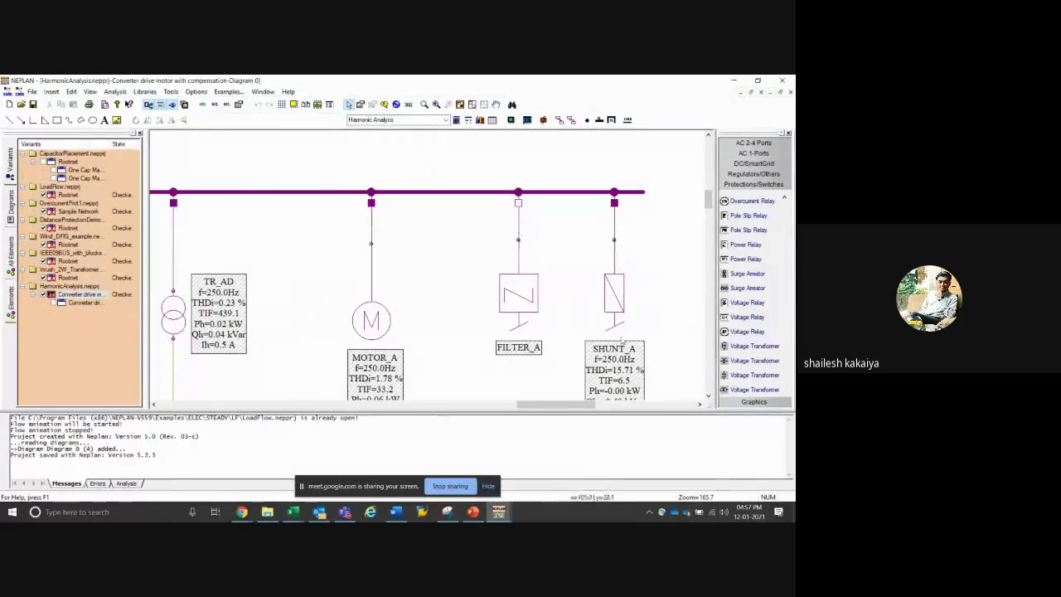
Open the parameters of SHUNT_A, look through the available control modes, and close them without changes
double_click(610, 298)
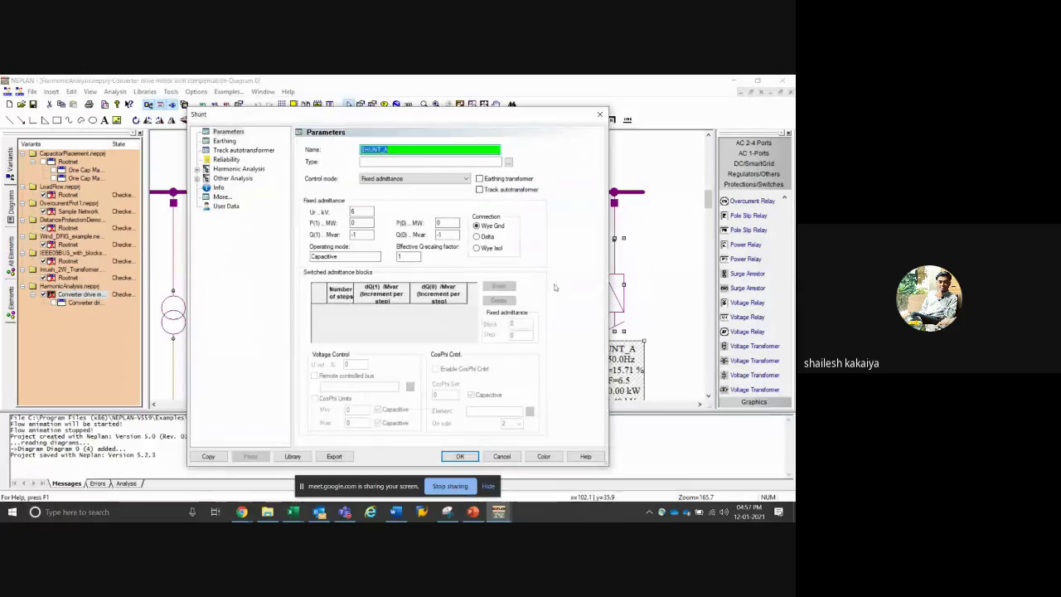
left_click(438, 179)
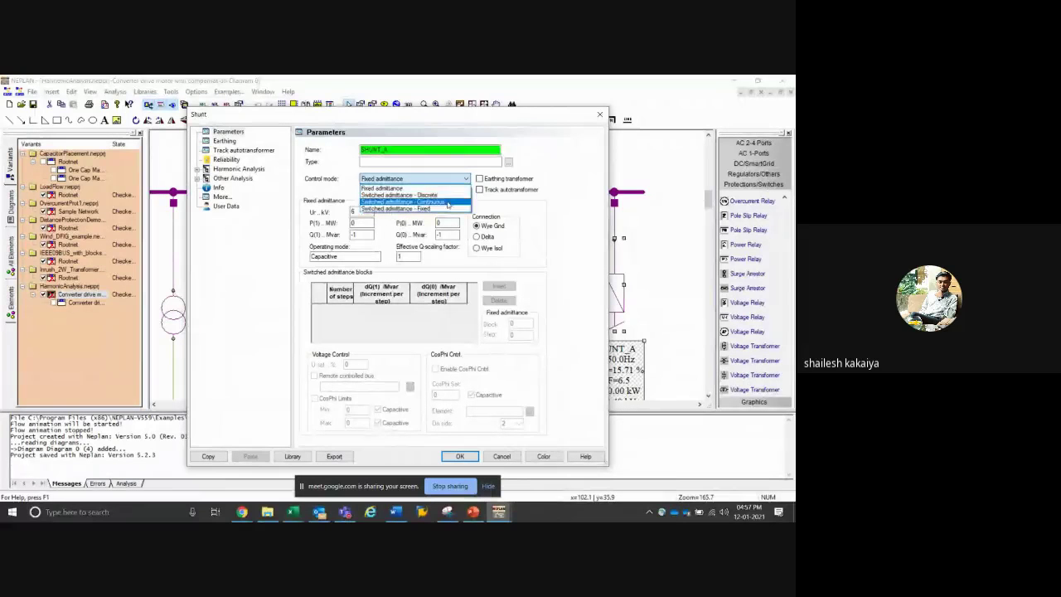
left_click(502, 456)
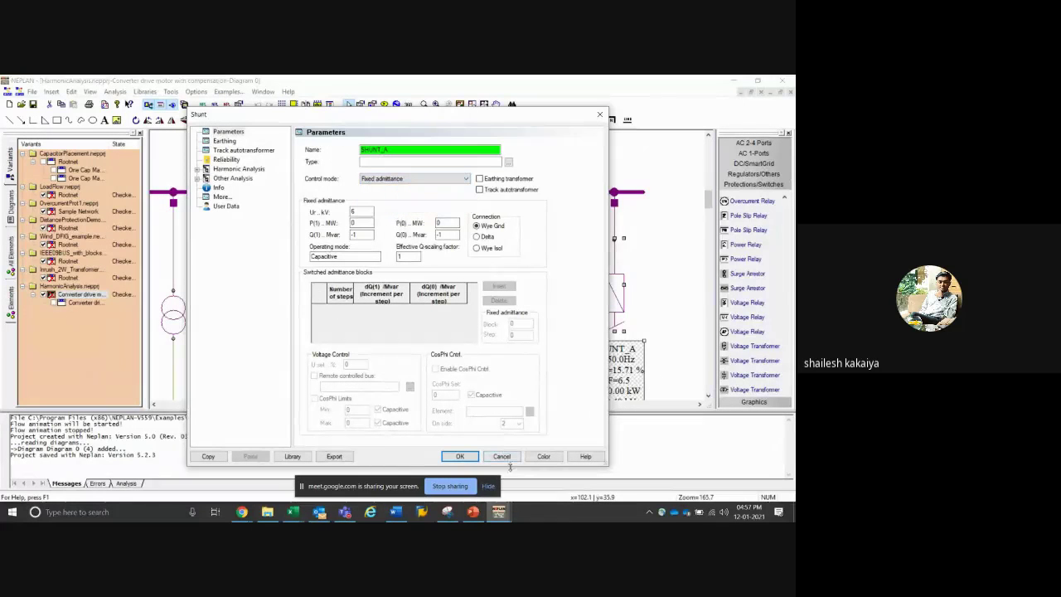
left_click(503, 456)
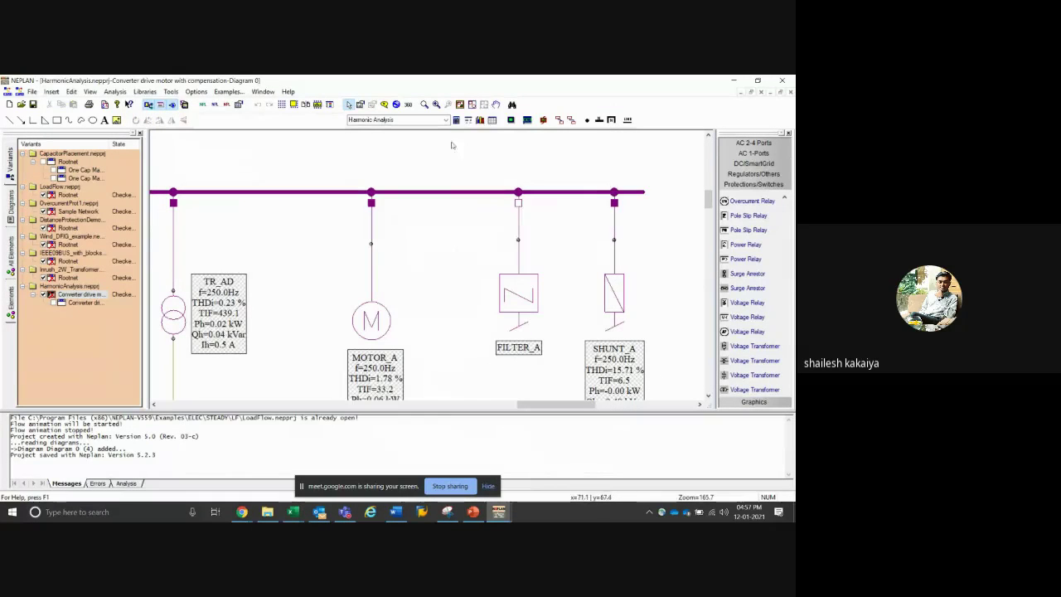
Switch the analysis module to Investment Analysis, then view MOTOR_A's parameters and close them without changes
left_click(446, 120)
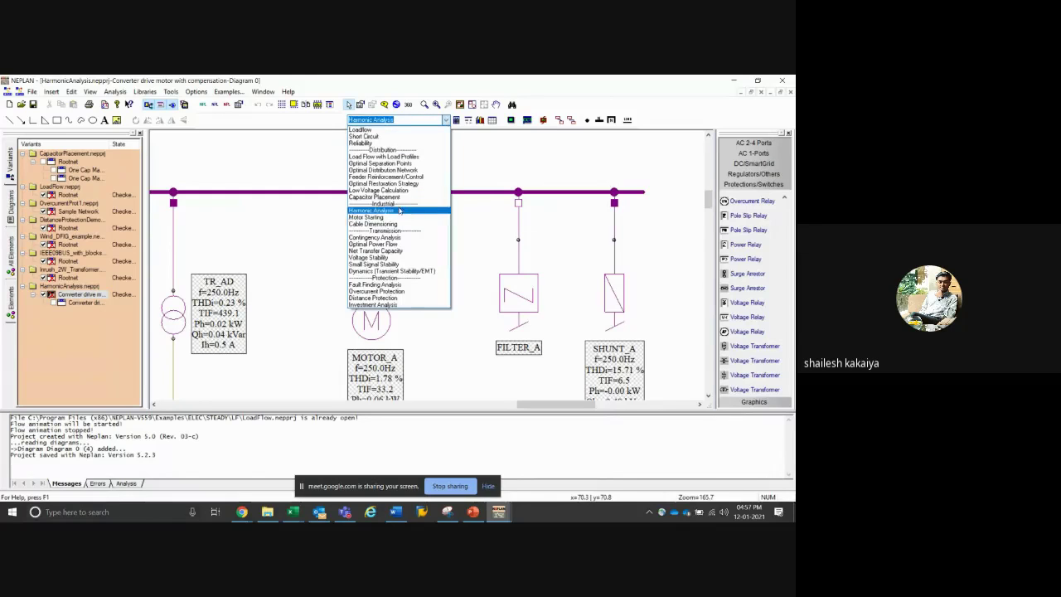
left_click(387, 305)
left_click(432, 146)
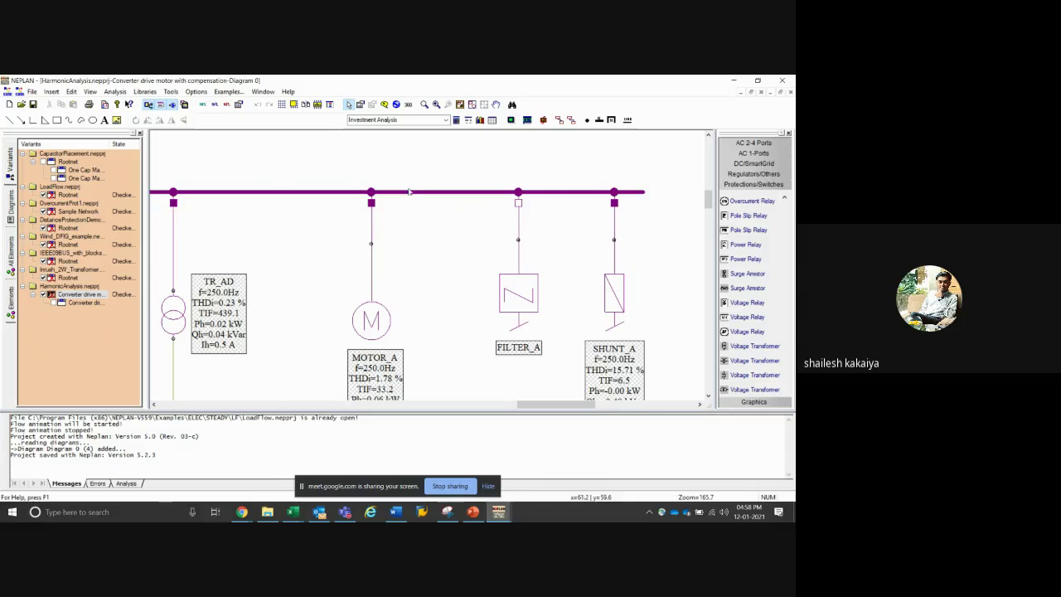
double_click(377, 320)
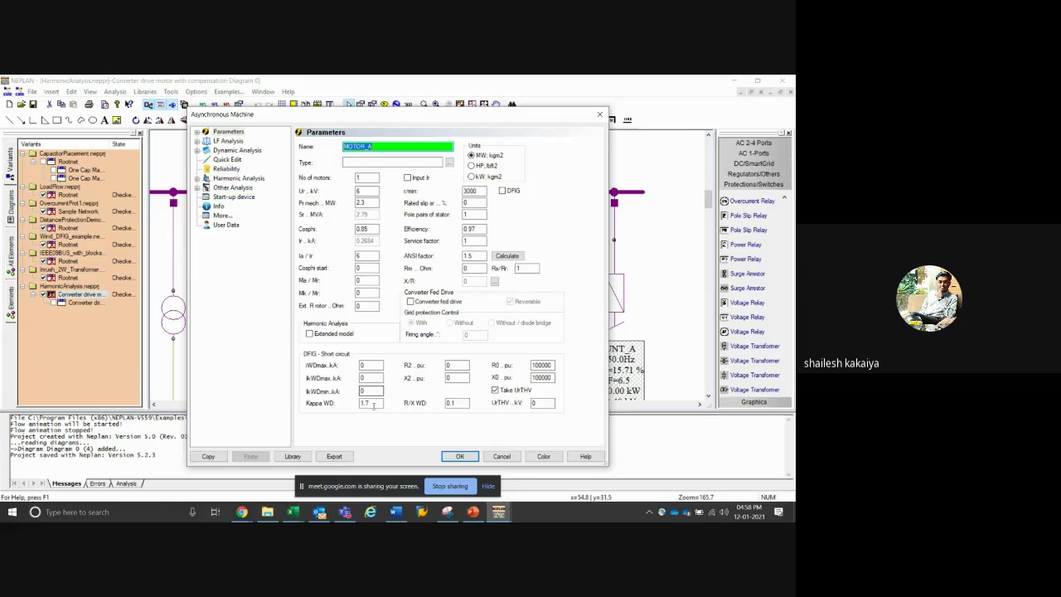
left_click(497, 455)
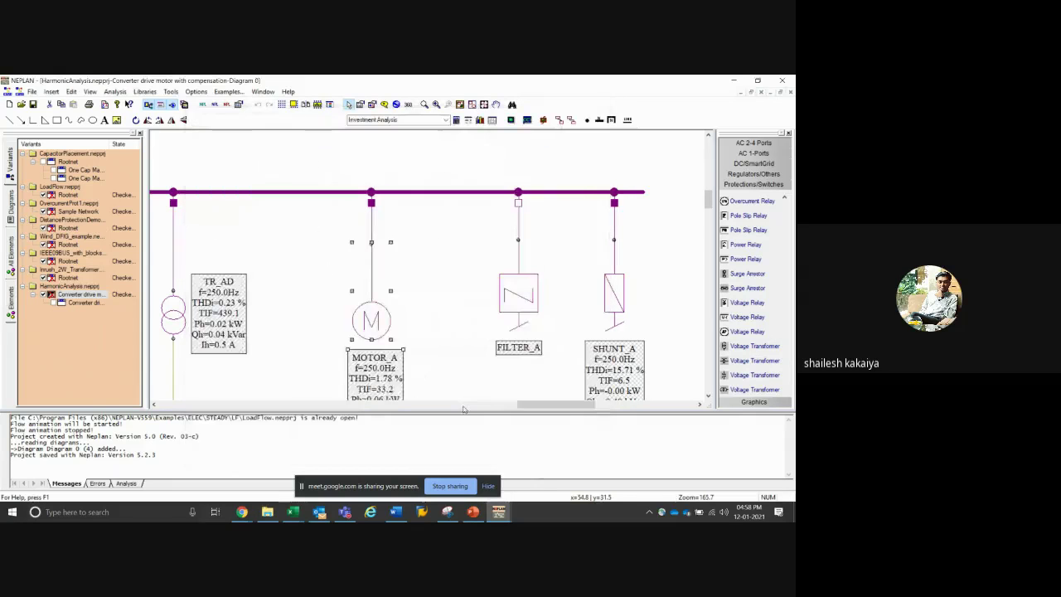
Open the investment data of busbar BB_A and examine its year and sum of investment entries
double_click(426, 194)
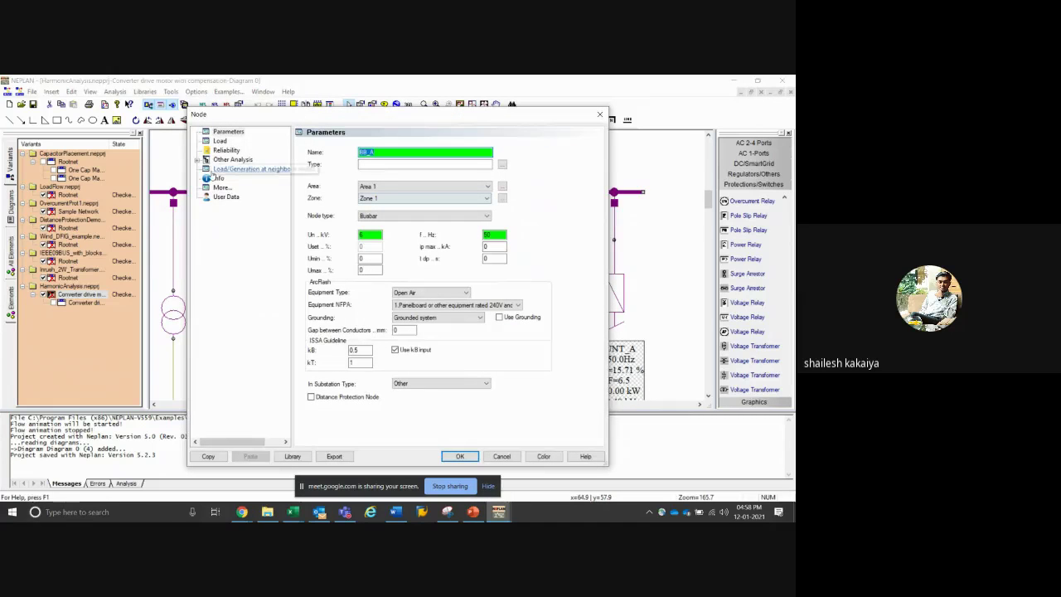
left_click(219, 177)
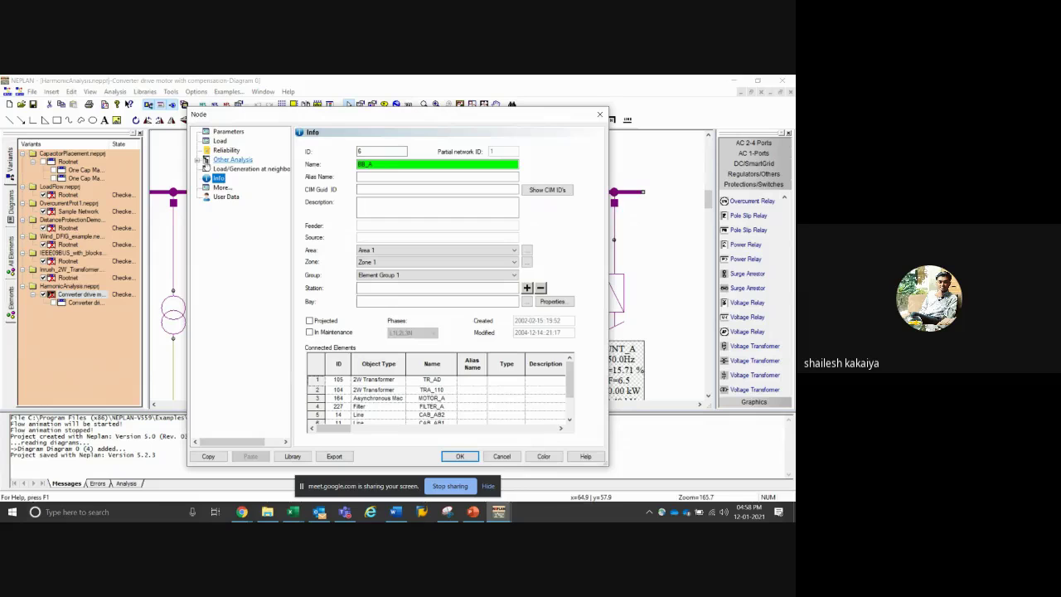
left_click(198, 160)
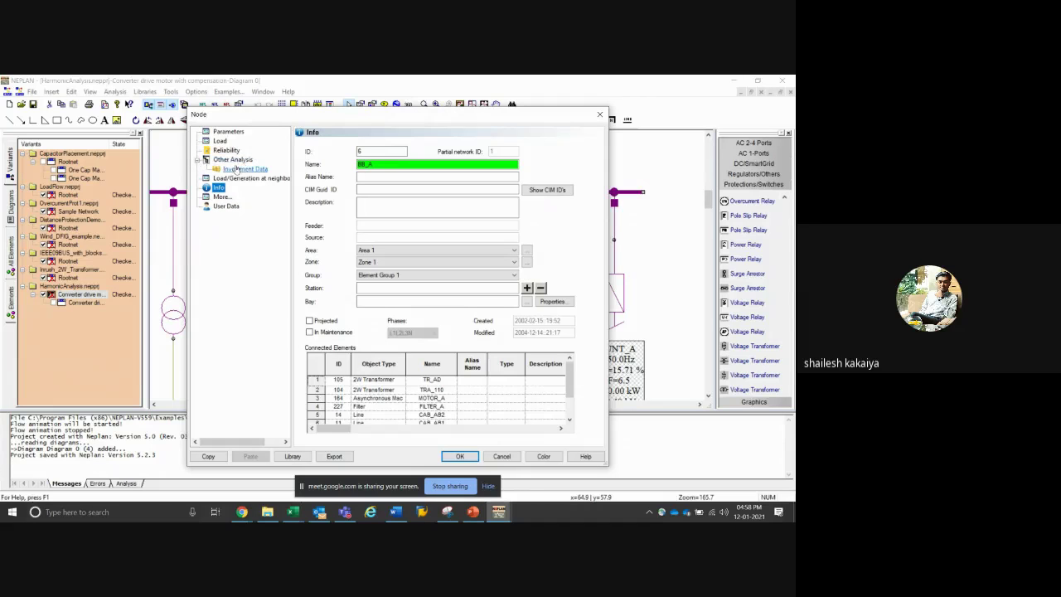
left_click(248, 170)
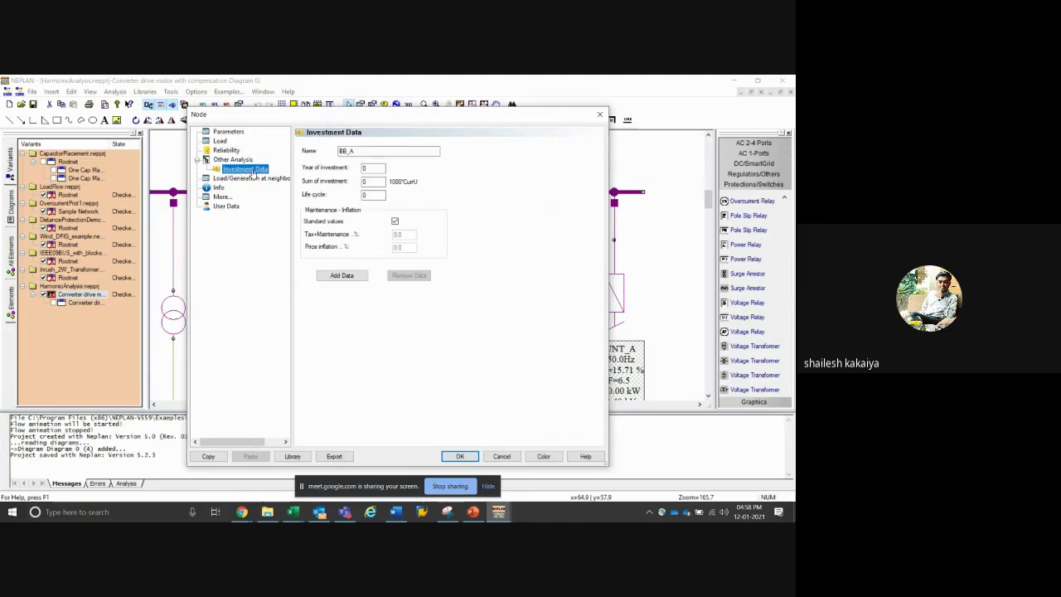
left_click(371, 168)
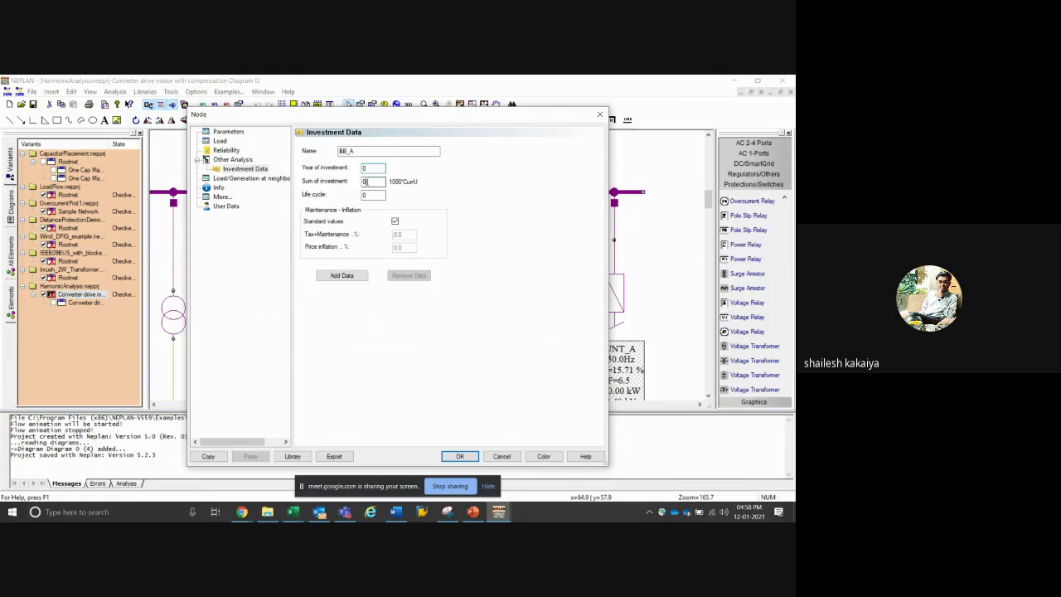
left_click(365, 181)
Turn off the standard maintenance and inflation values for busbar BB_A and accept the node data
left_click(394, 221)
left_click(394, 221)
key("Tab")
key("Tab")
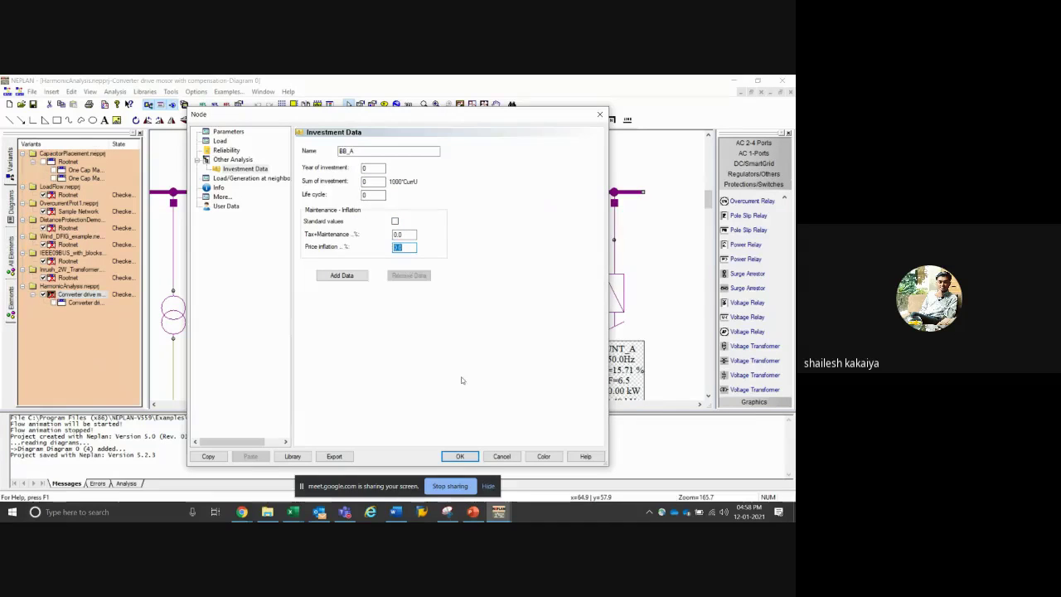
key("Return")
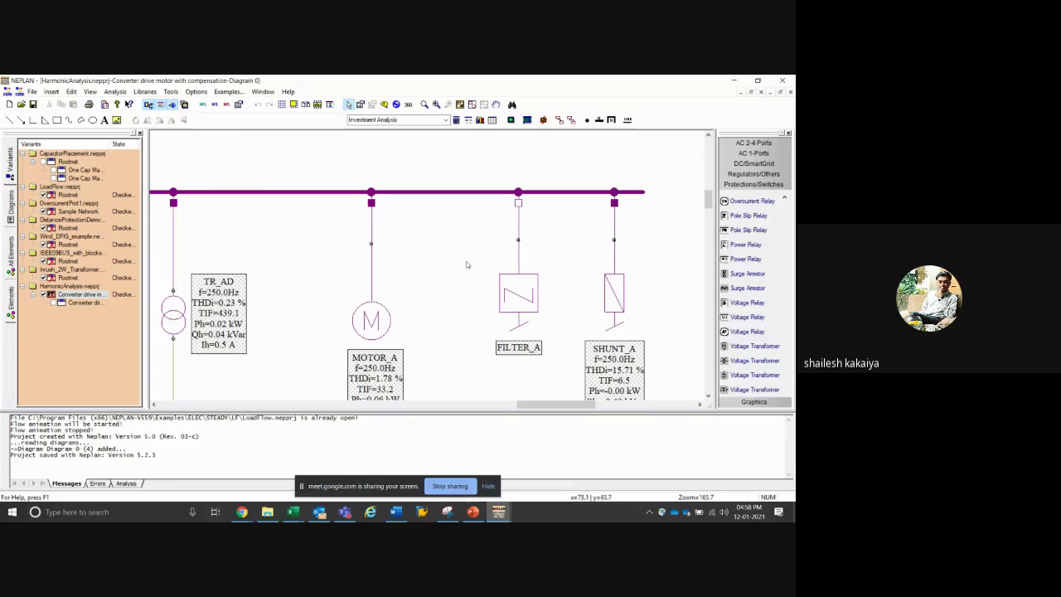
Open the Investment Analysis parameters and examine the currency, base year, planning period, interest rate and cost entries
left_click(467, 122)
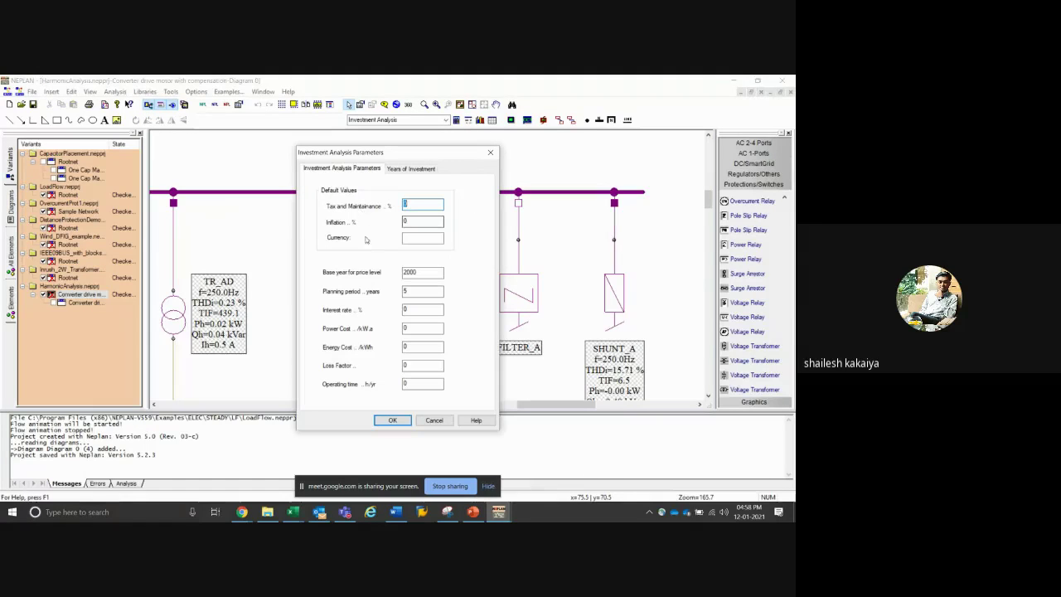
left_click(406, 240)
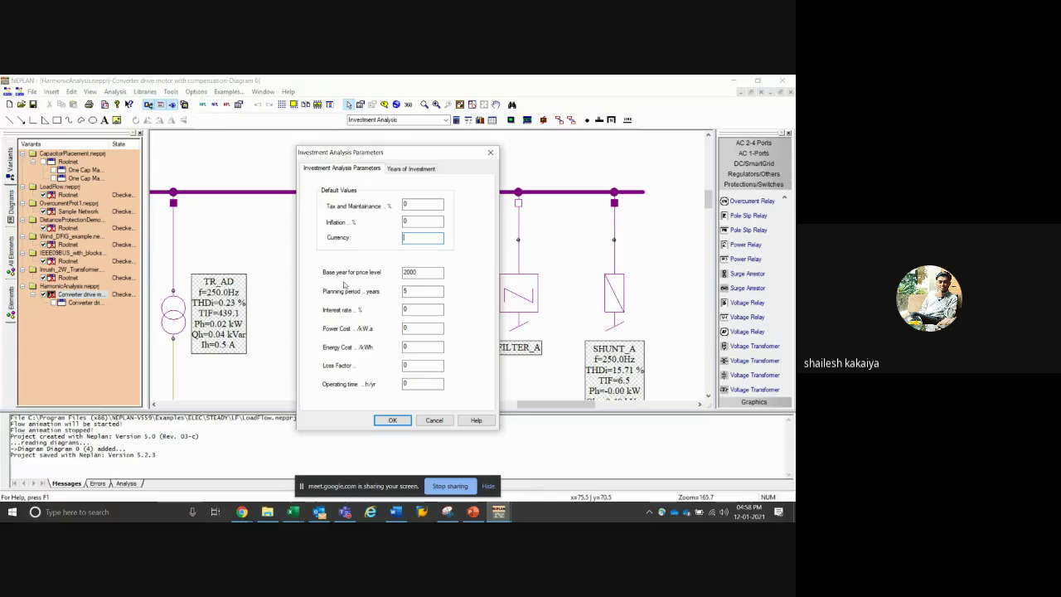
key("Tab")
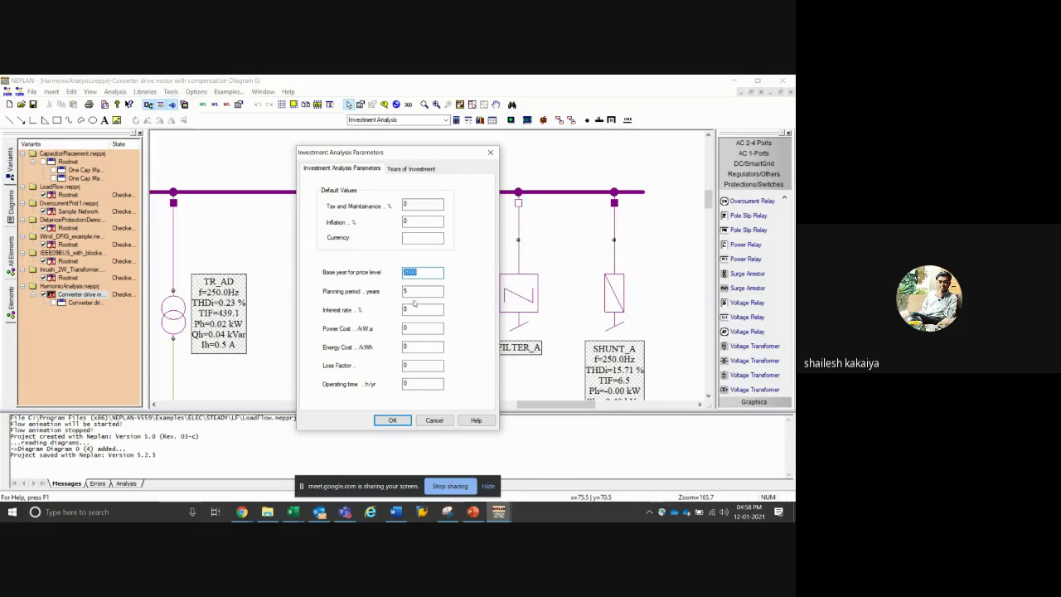
key("Tab")
key("Tab")
key("Tab")
key("Tab")
key("shift+Tab")
key("Tab")
key("Tab")
Check which variants can be assigned to years of investment, then cancel the Investment Analysis parameters
left_click(401, 170)
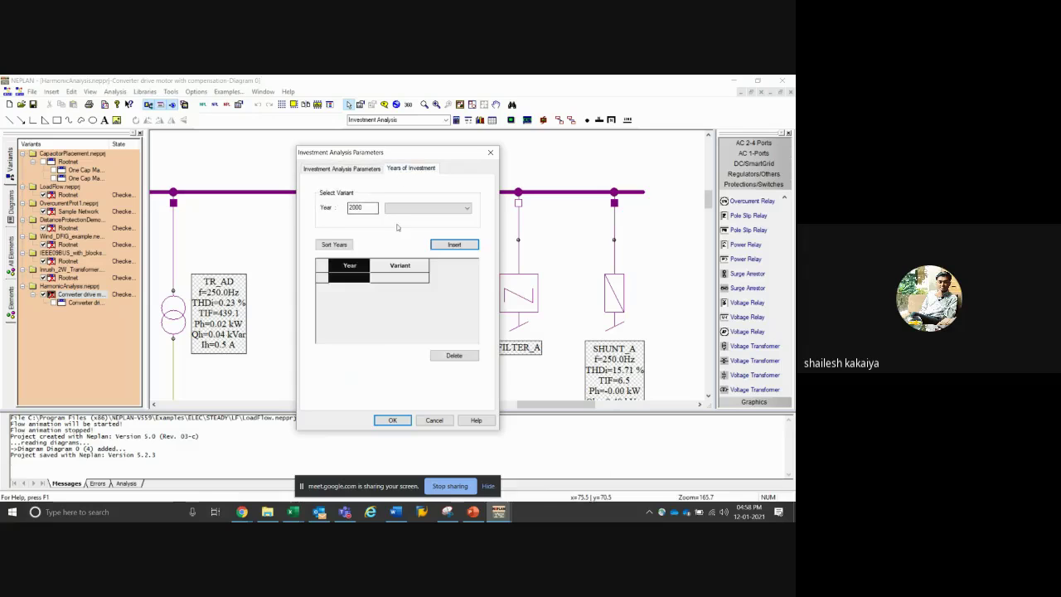
left_click(414, 207)
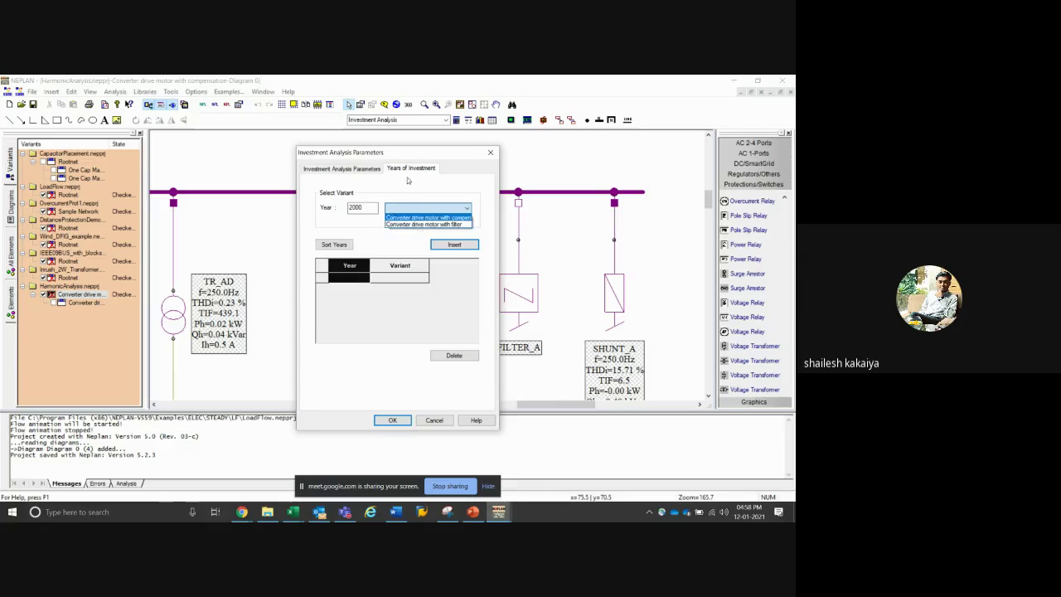
left_click(409, 189)
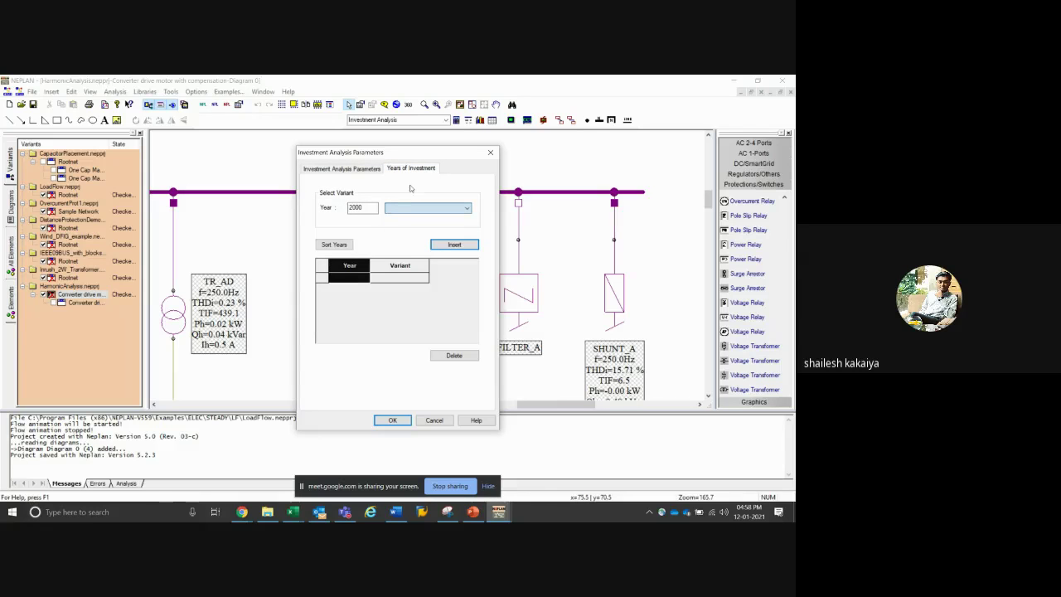
left_click(417, 420)
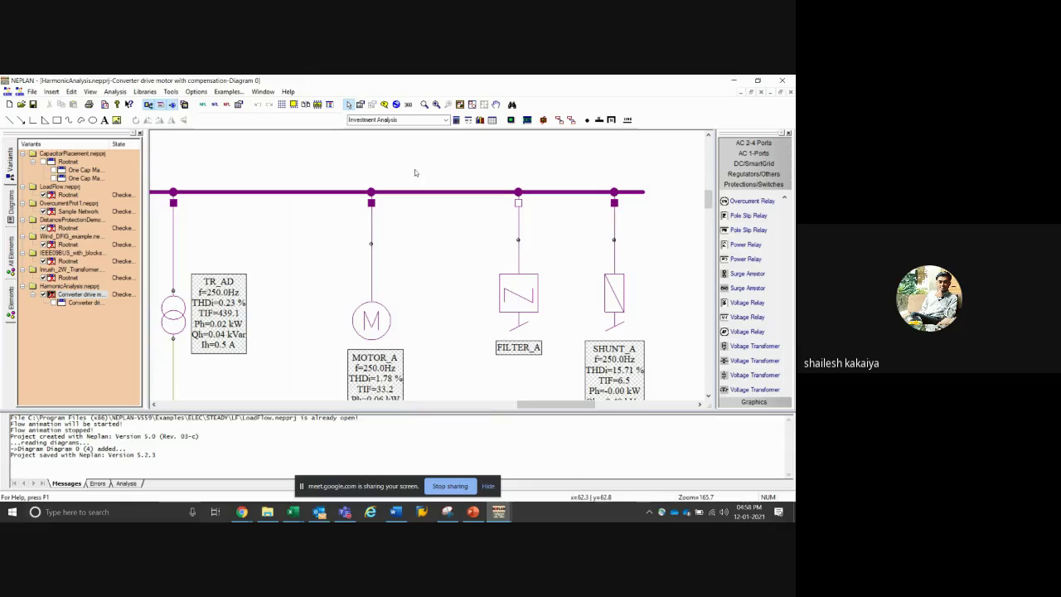
Activate the Rootnet variant of the CapacitorPlacement project and display its diagram
left_click(424, 105)
scroll(433, 296, "down", 5)
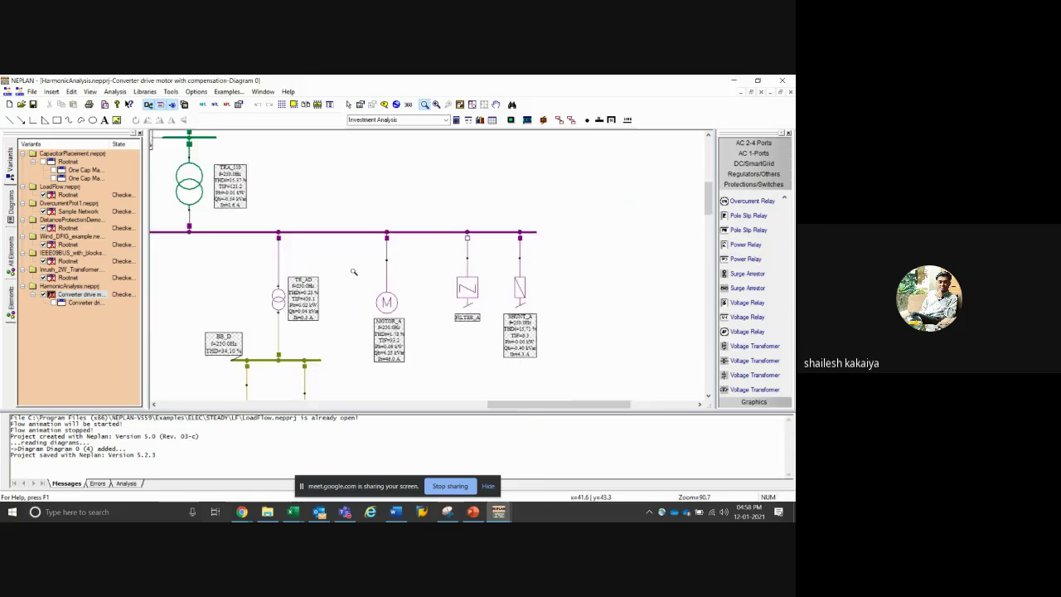
scroll(427, 265, "down", 1)
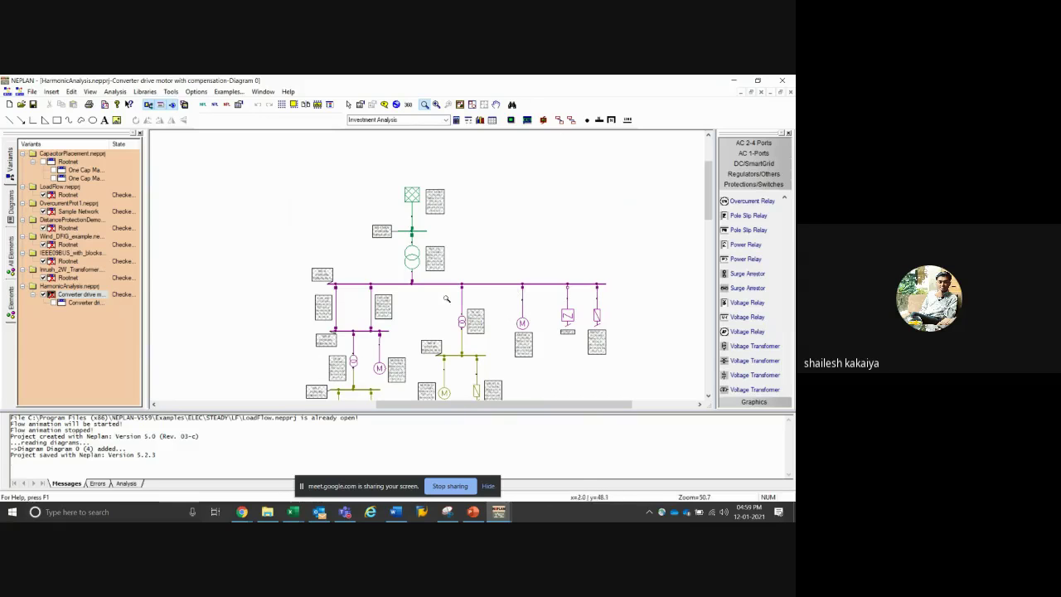
scroll(479, 334, "down", 1)
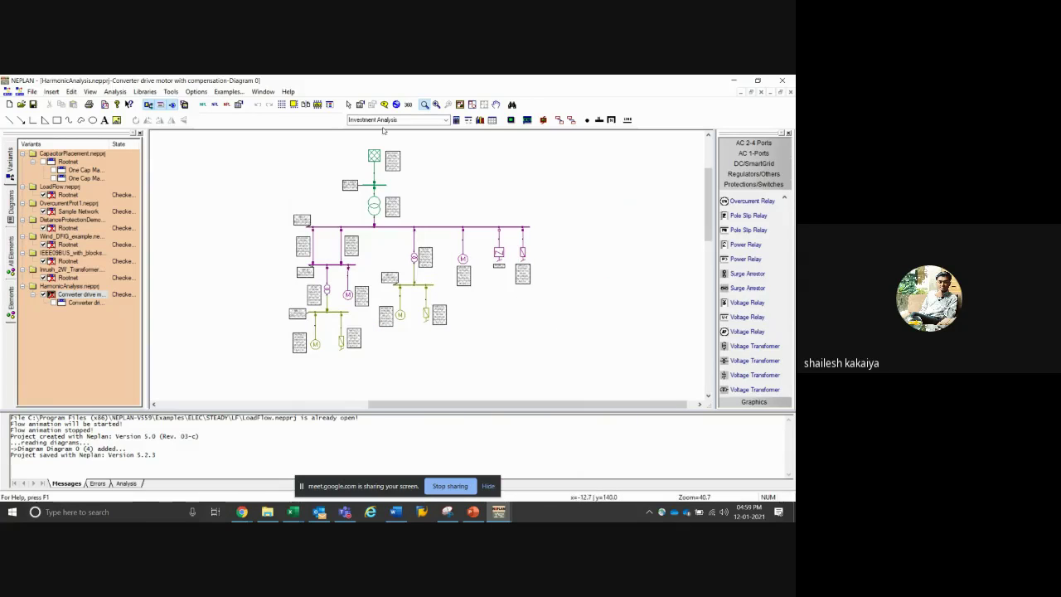
left_click(349, 104)
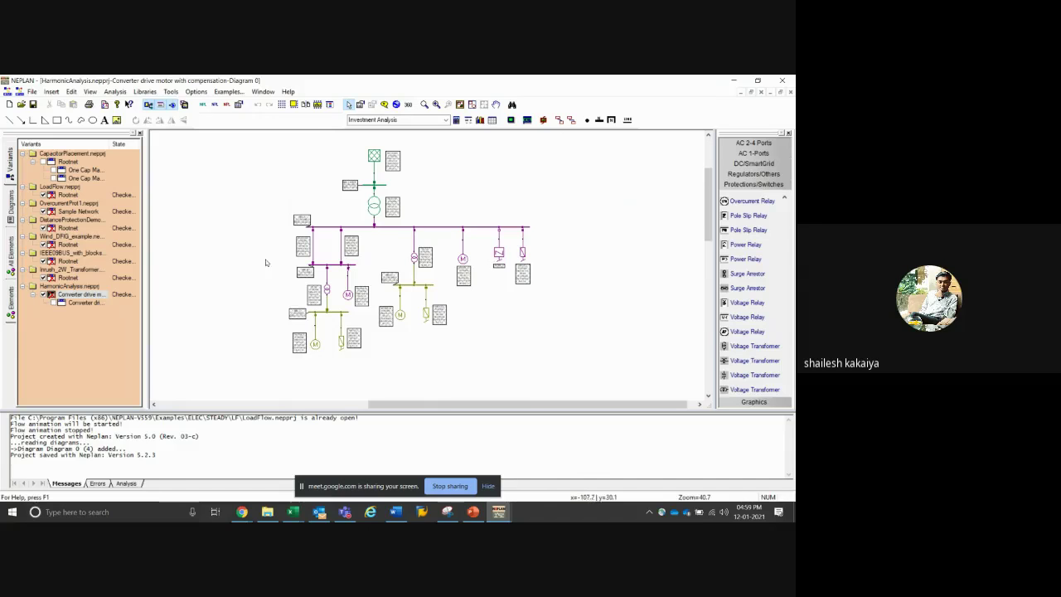
left_click(262, 91)
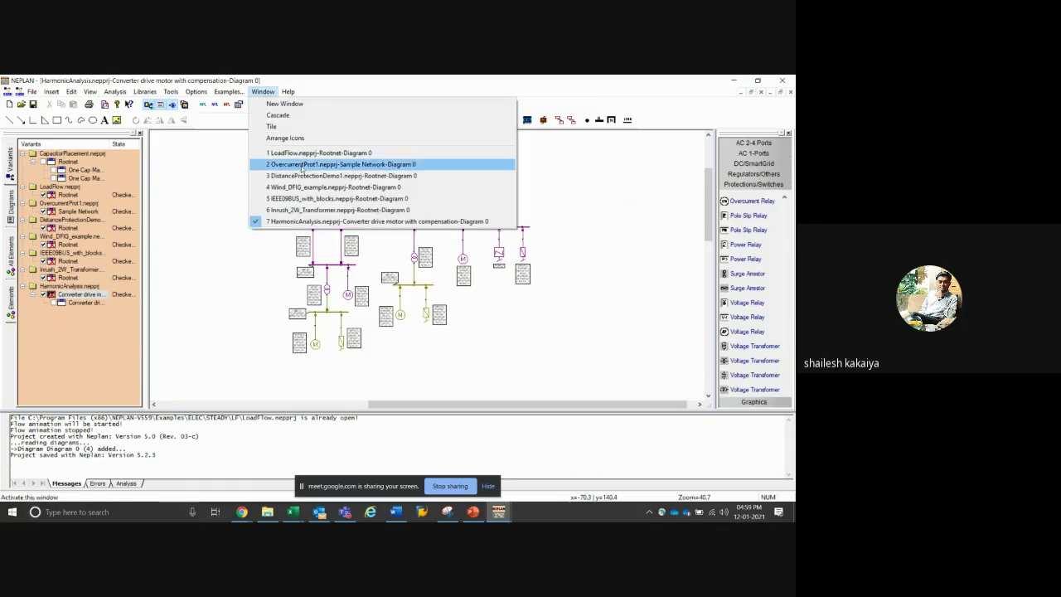
left_click(46, 156)
left_click(45, 156)
double_click(44, 162)
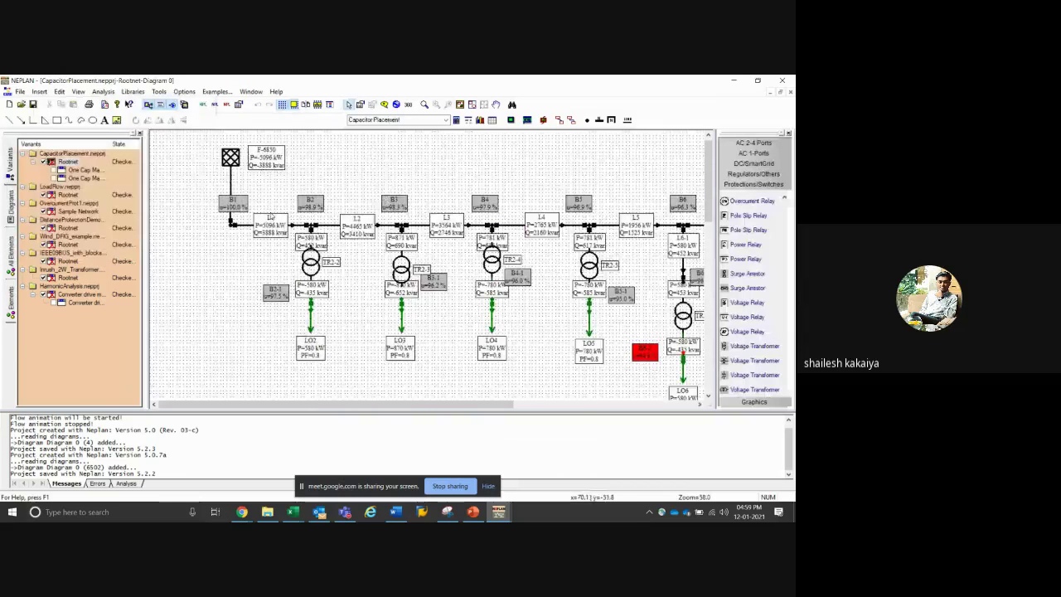
View the investment data of line L2 in the CapacitorPlacement network and cancel without changes
scroll(269, 216, "down", 4)
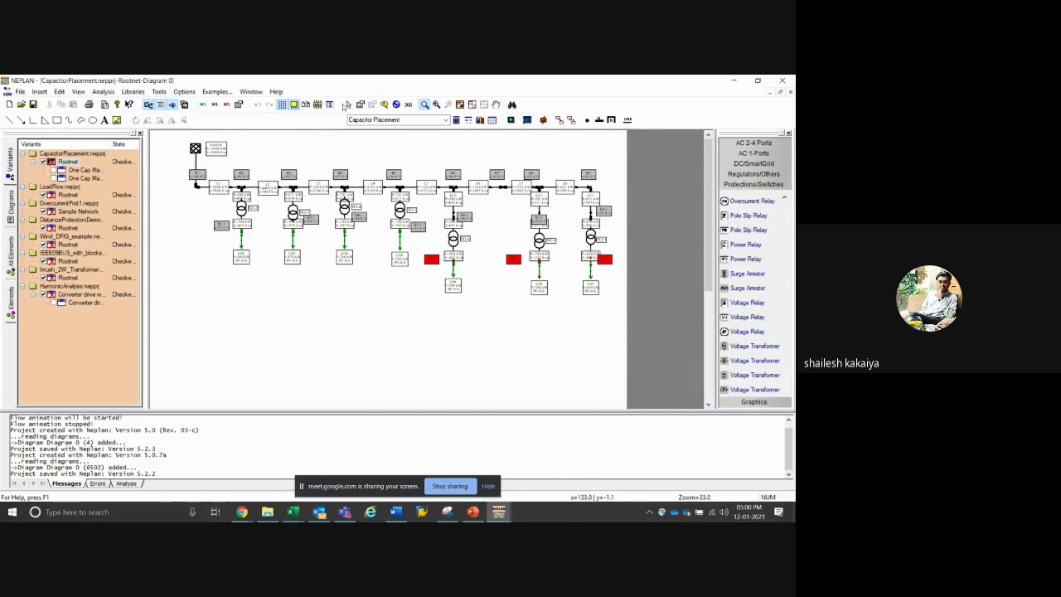
double_click(263, 190)
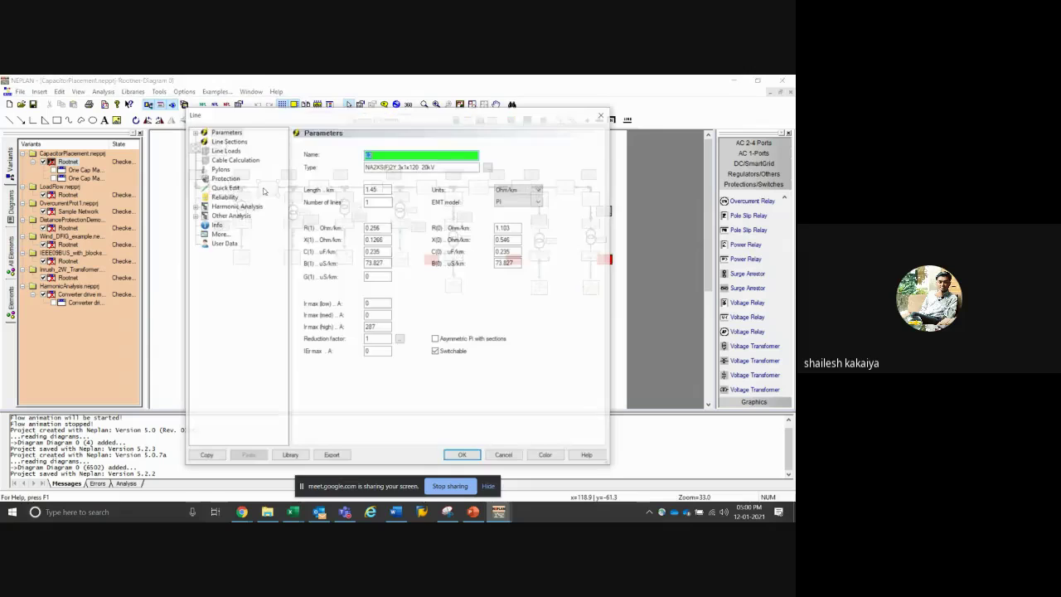
left_click(193, 215)
left_click(240, 224)
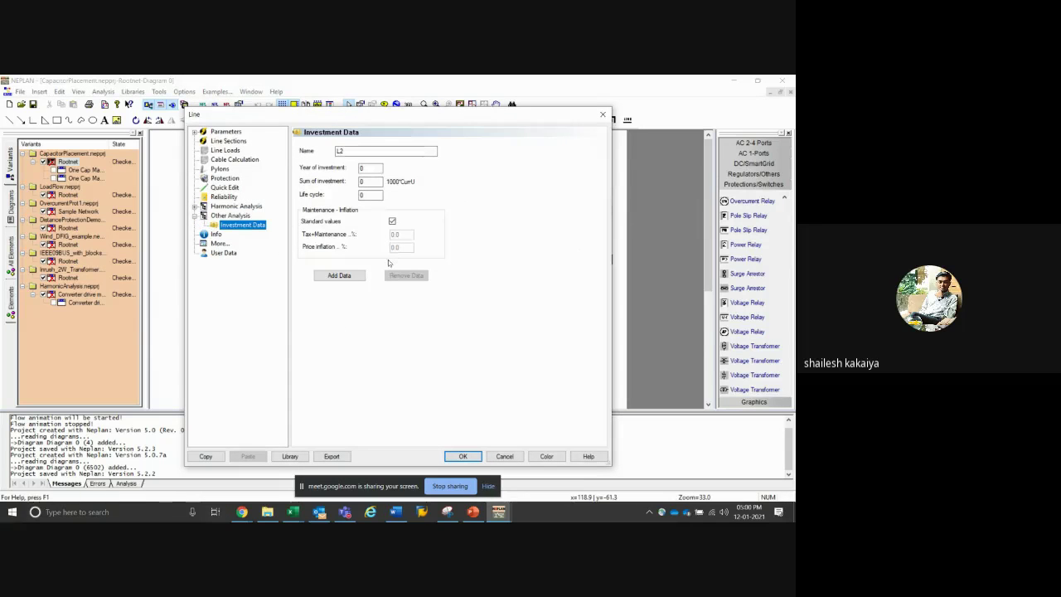
double_click(366, 182)
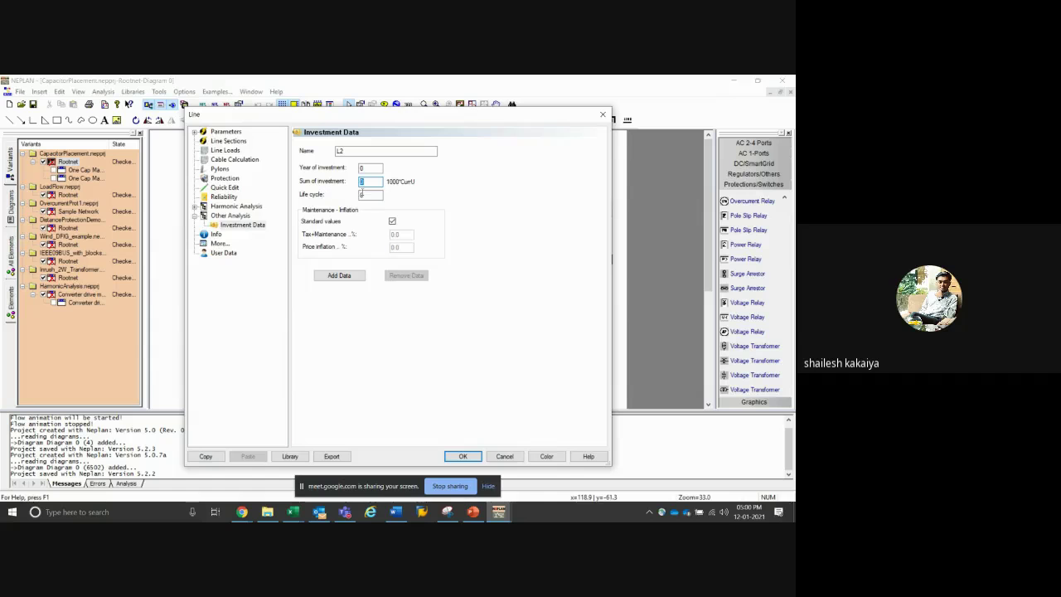
key("shift+Tab")
left_click(502, 456)
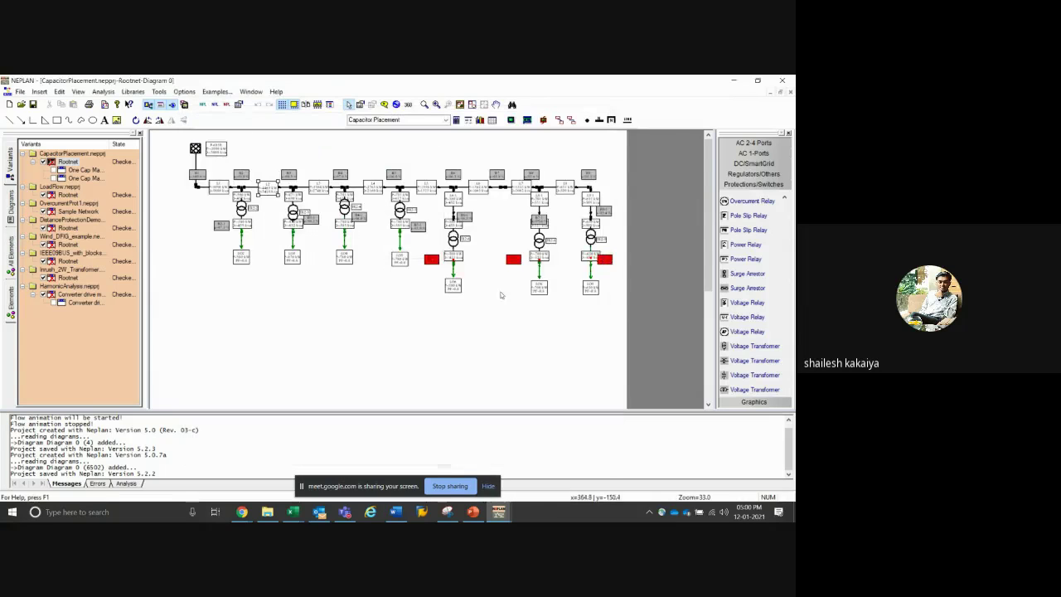
View the Capacitor Placement parameters for the CapacitorPlacement network, close them unchanged and check the list of analysis modules
left_click(469, 119)
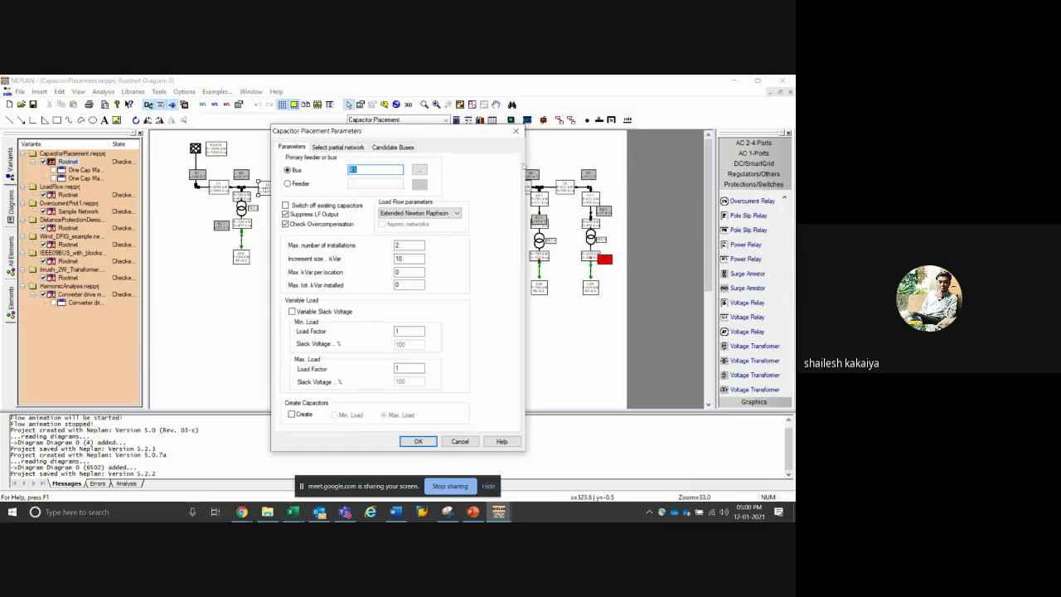
left_click(514, 132)
left_click(446, 120)
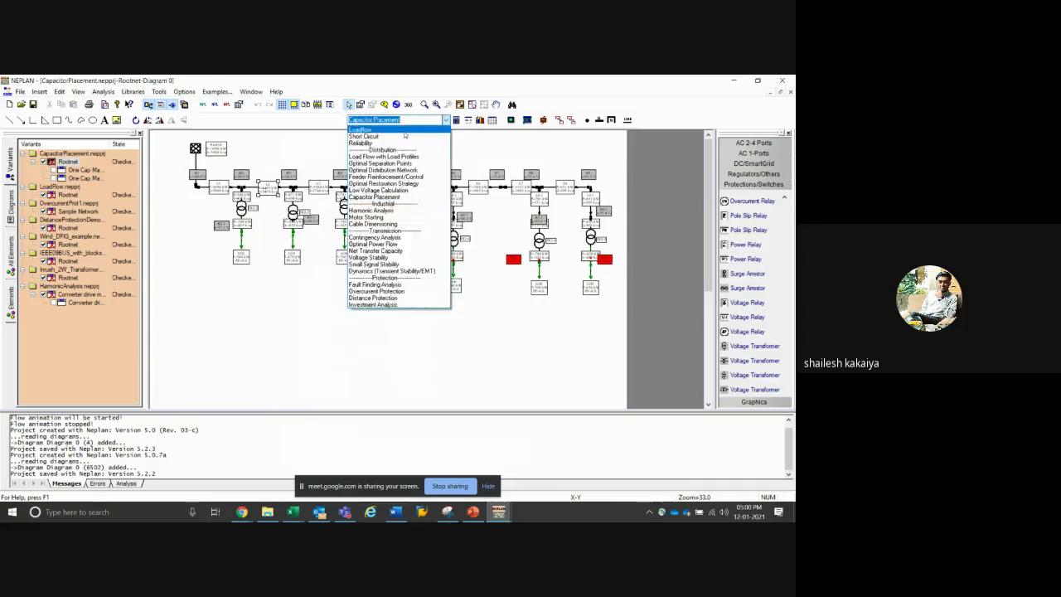
left_click(496, 148)
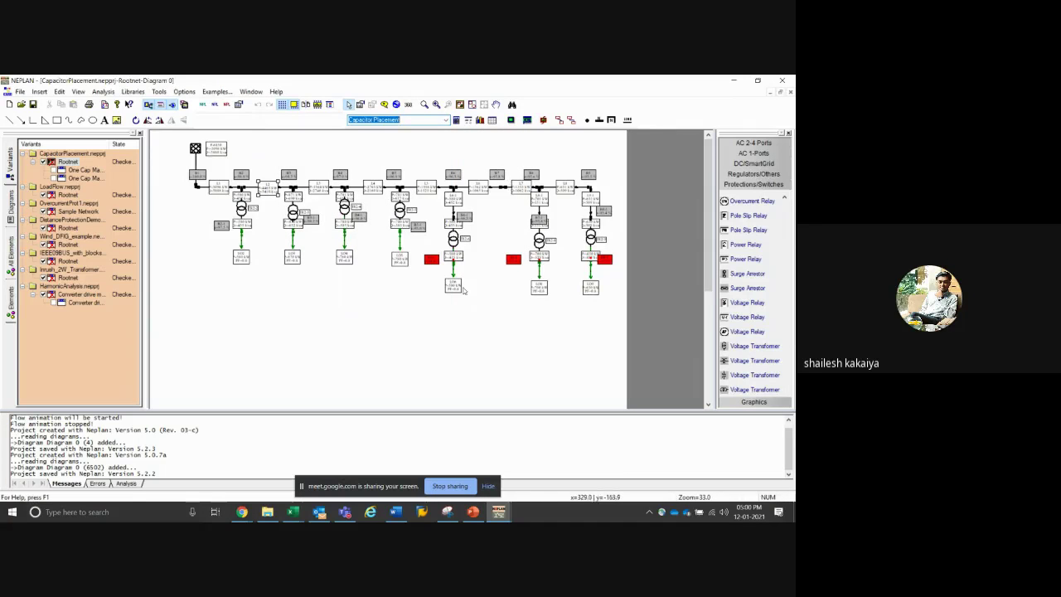
Set the active analysis module to Investment Analysis for the CapacitorPlacement network and check its parameters
left_click(445, 121)
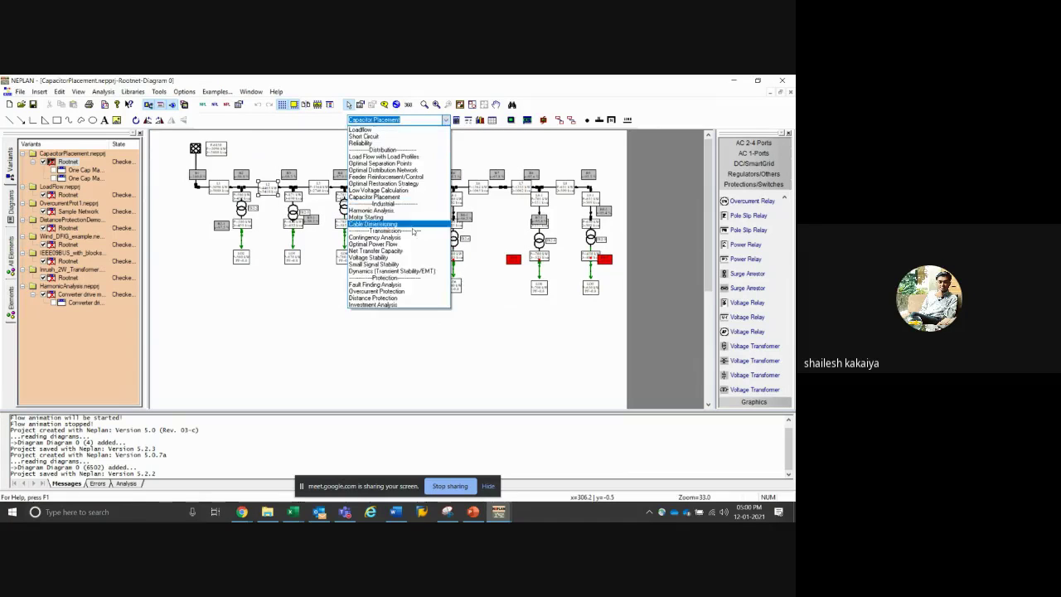
left_click(399, 305)
left_click(469, 120)
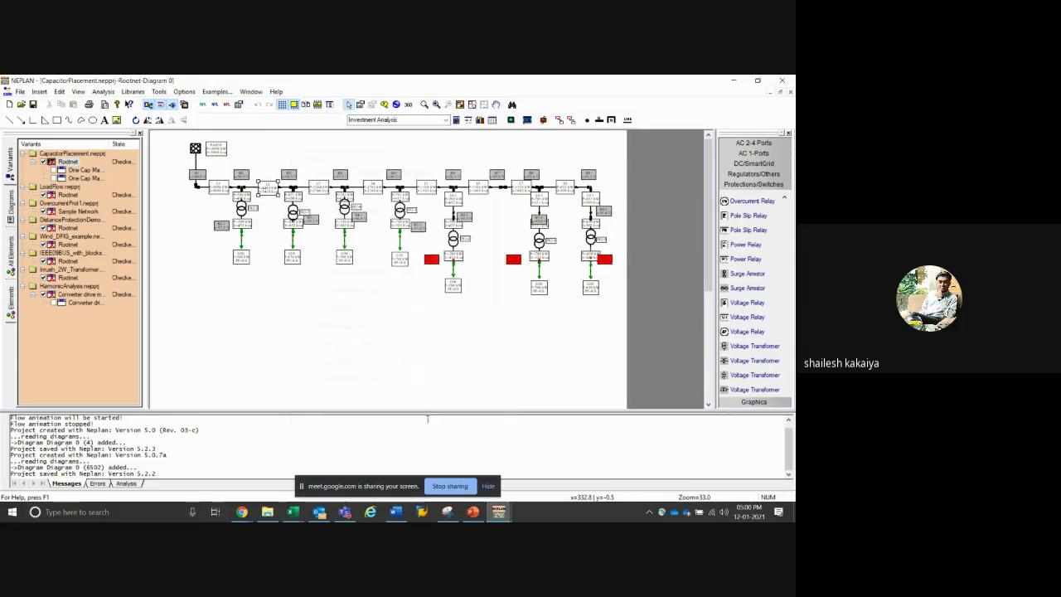
left_click(393, 421)
Load the bundled InvestmentAnalysis.nepprj example from the additional steady-state electrical examples and close the example browser
left_click(217, 91)
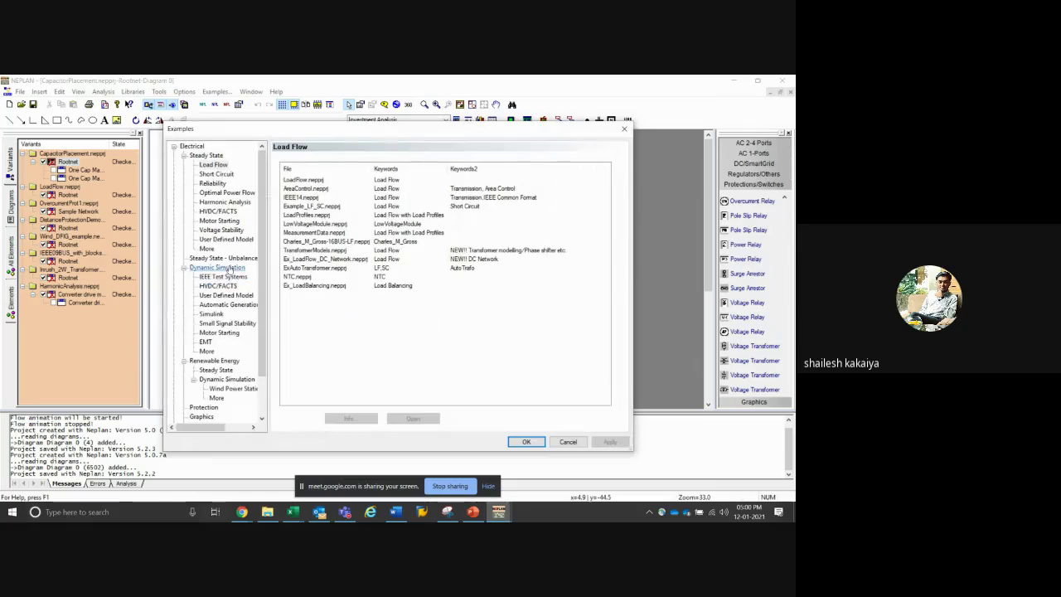
left_click(209, 249)
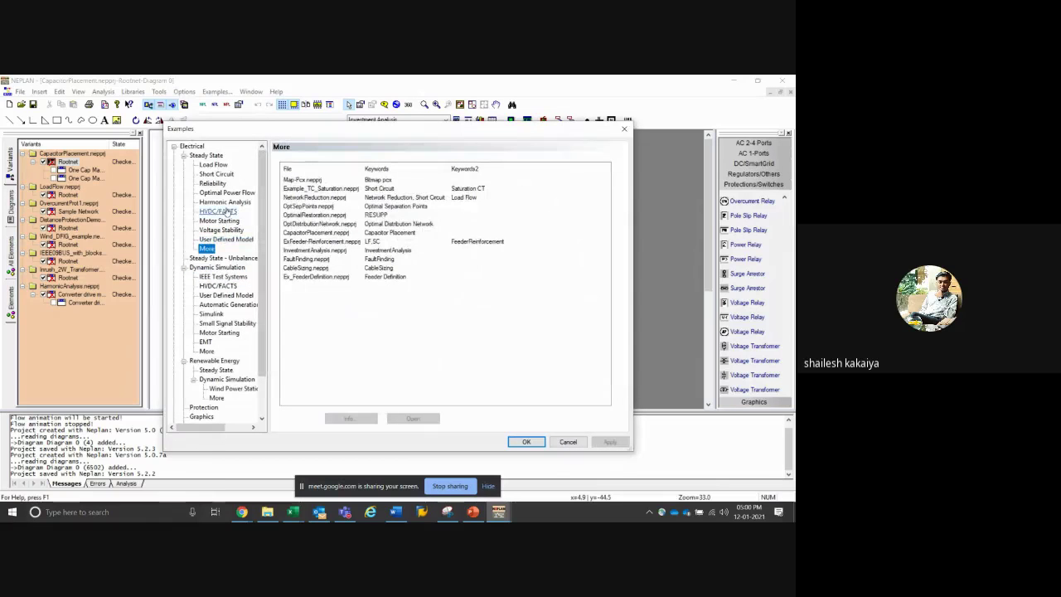
scroll(225, 203, "down", 2)
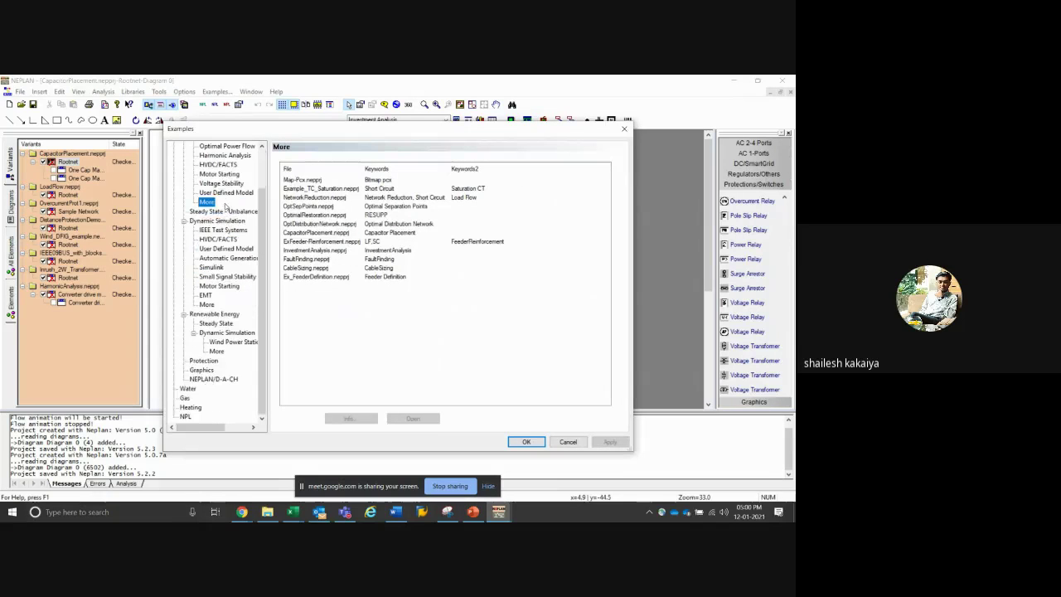
left_click(206, 305)
scroll(207, 273, "up", 1)
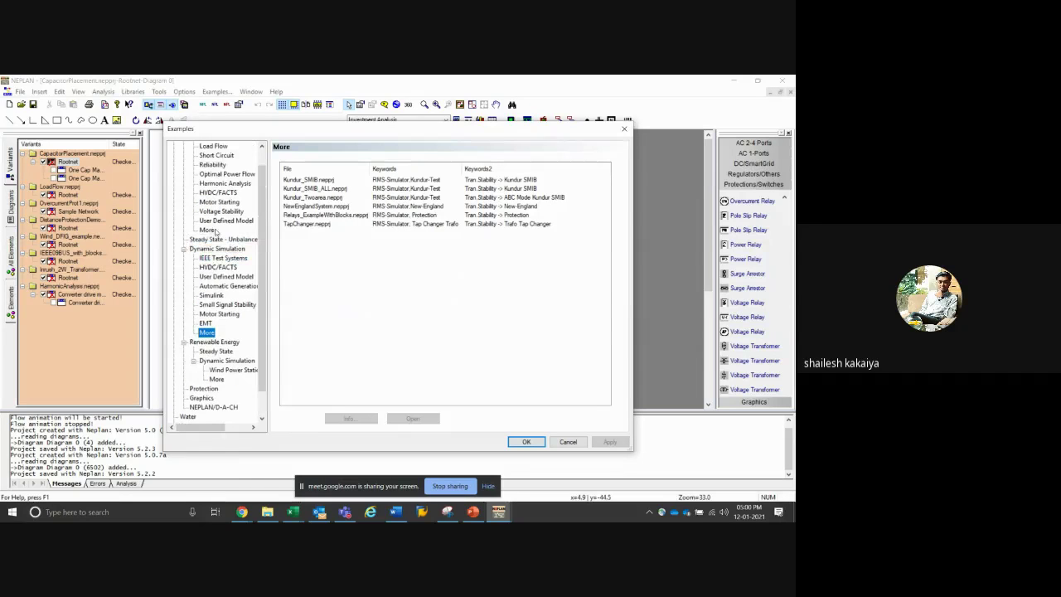
left_click(208, 231)
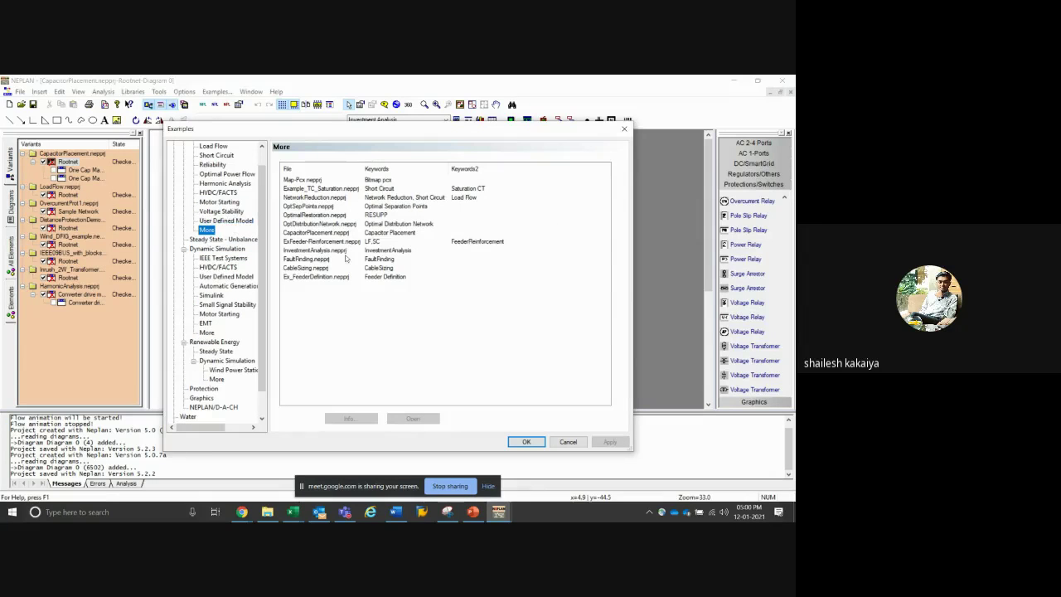
double_click(344, 250)
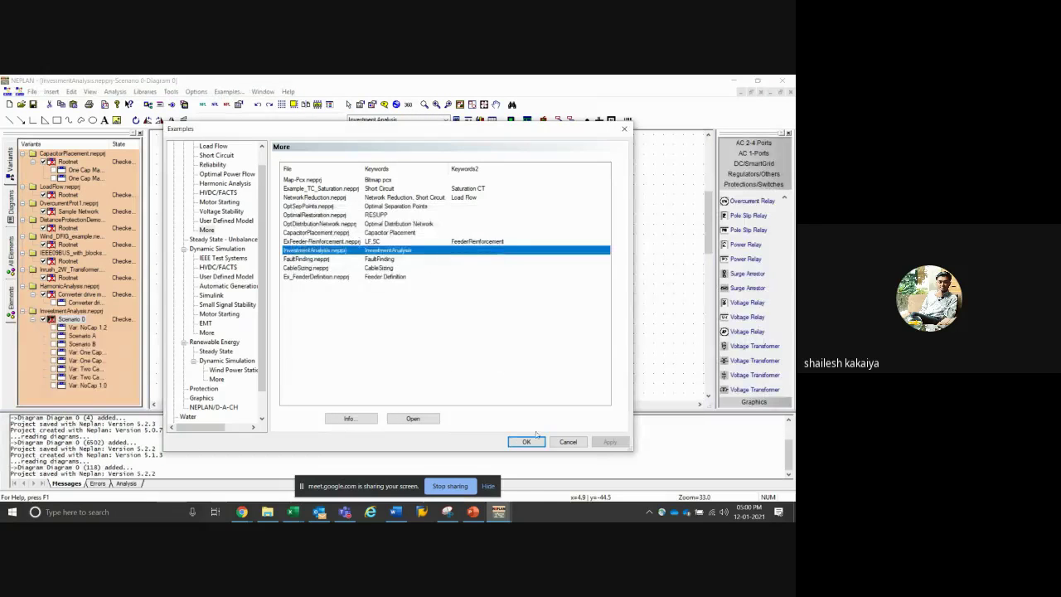
left_click(539, 436)
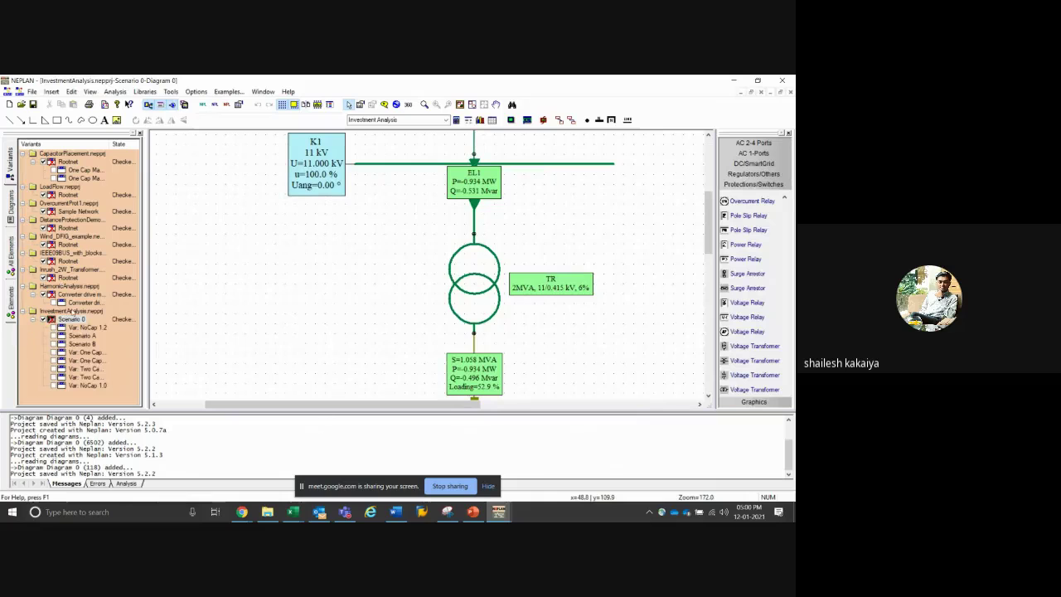
Widen the variant tree and look through the scenarios and capacitor variants under the InvestmentAnalysis project, ending on Scenario 0
left_click_drag(145, 309, 251, 308)
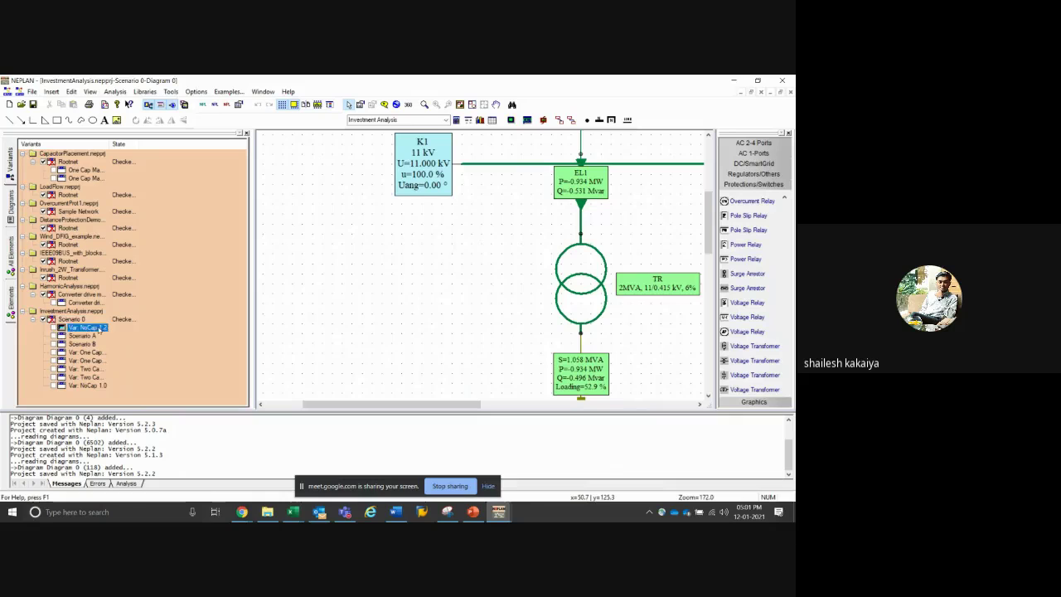
left_click(90, 337)
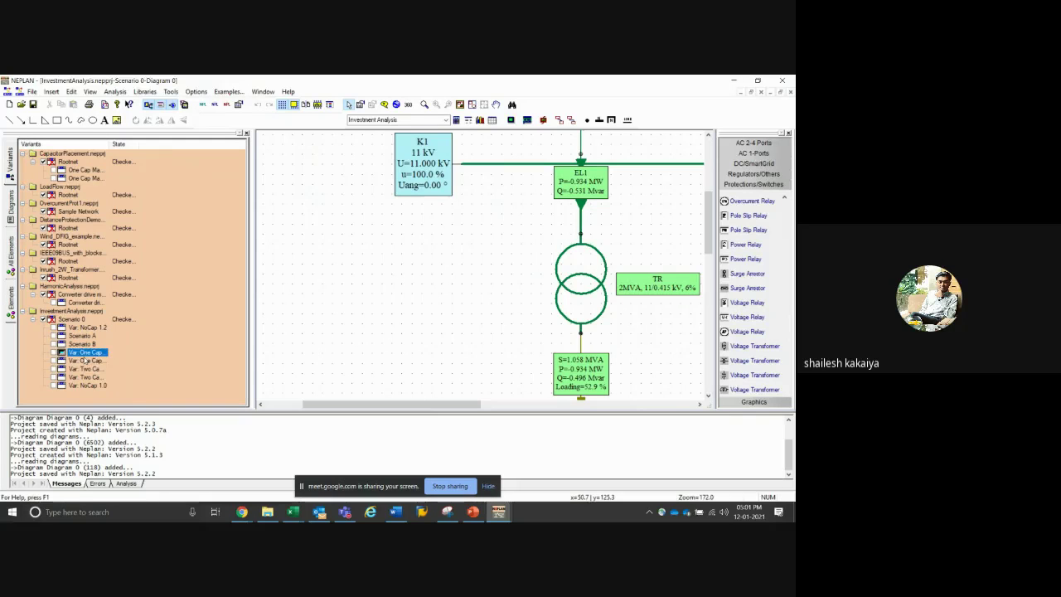
left_click(87, 360)
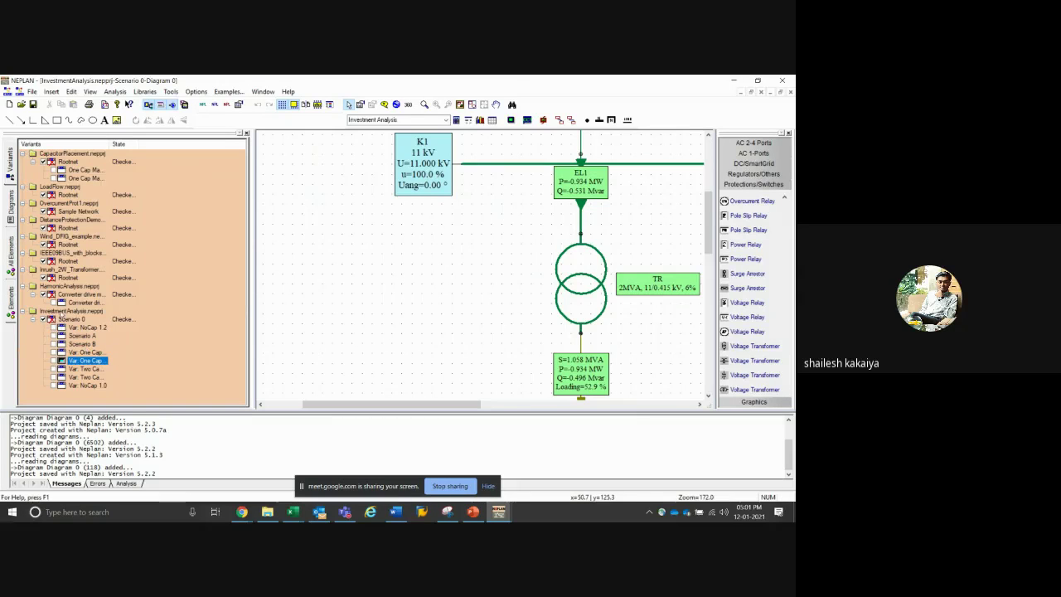
left_click(61, 312)
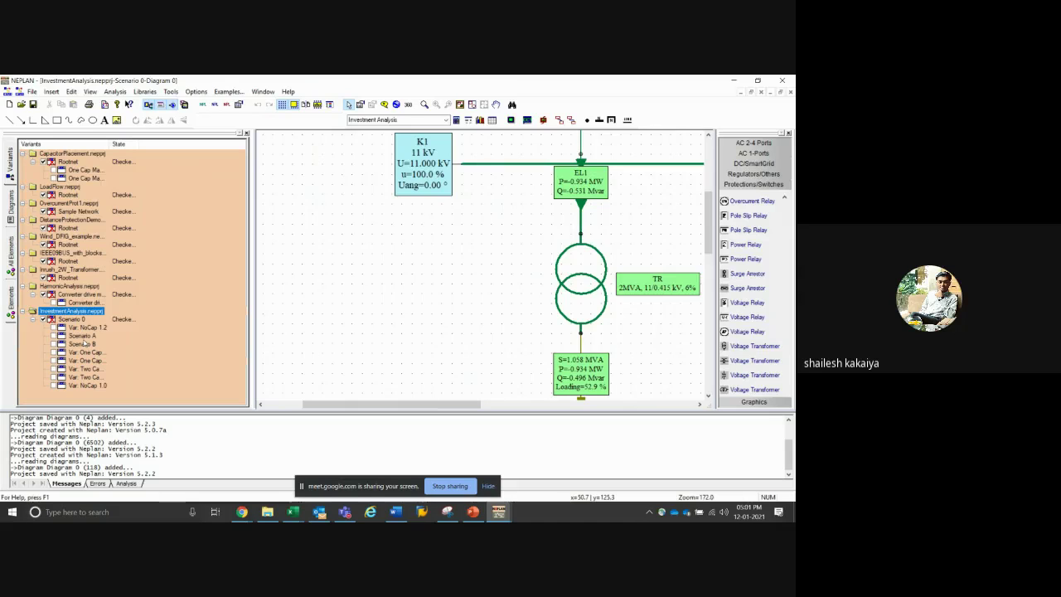
left_click(71, 319)
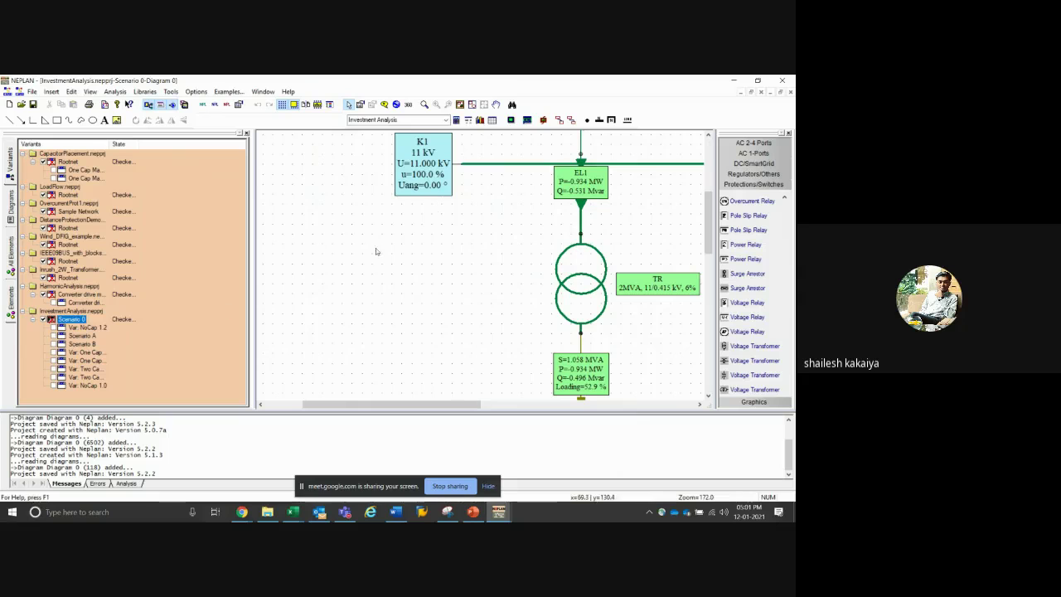
Examine the Scenario 0 network diagram, including the capacitors and loads at nodes K3 and K4
scroll(463, 199, "down", 8)
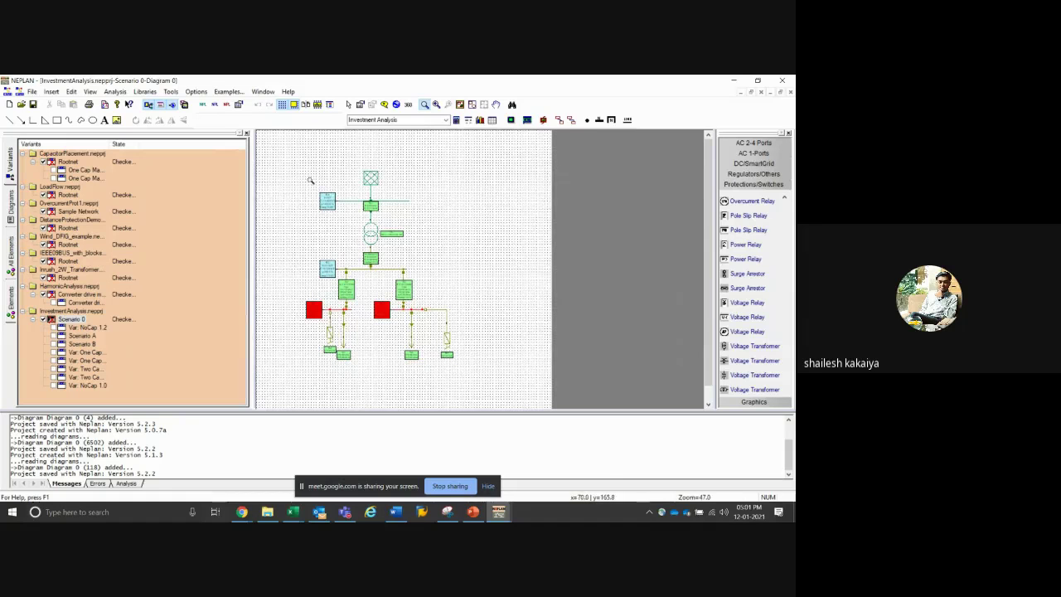
left_click_drag(300, 284, 386, 369)
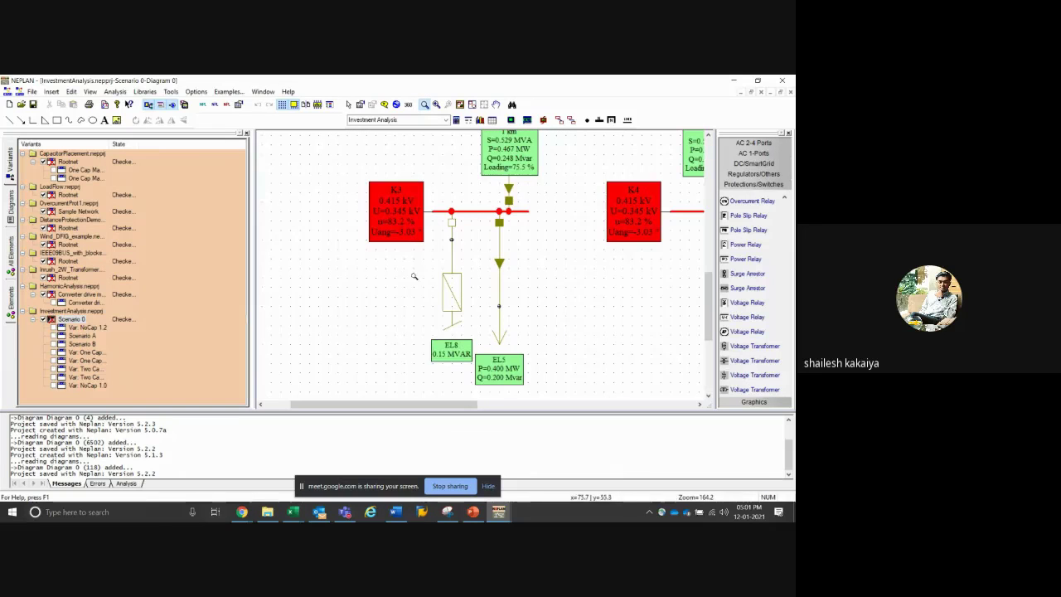
scroll(583, 265, "down", 2)
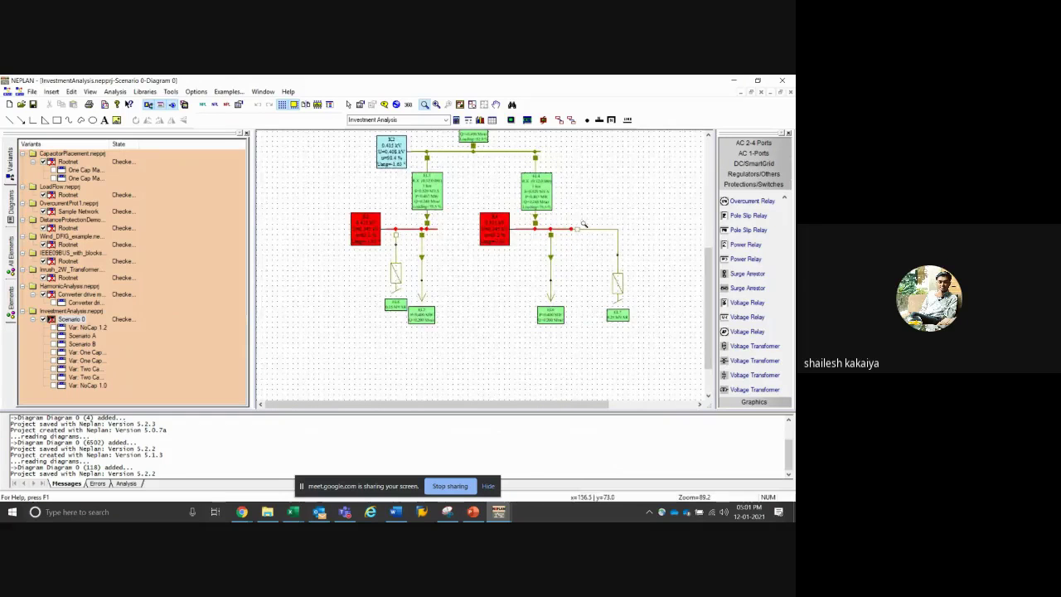
scroll(457, 249, "down", 2)
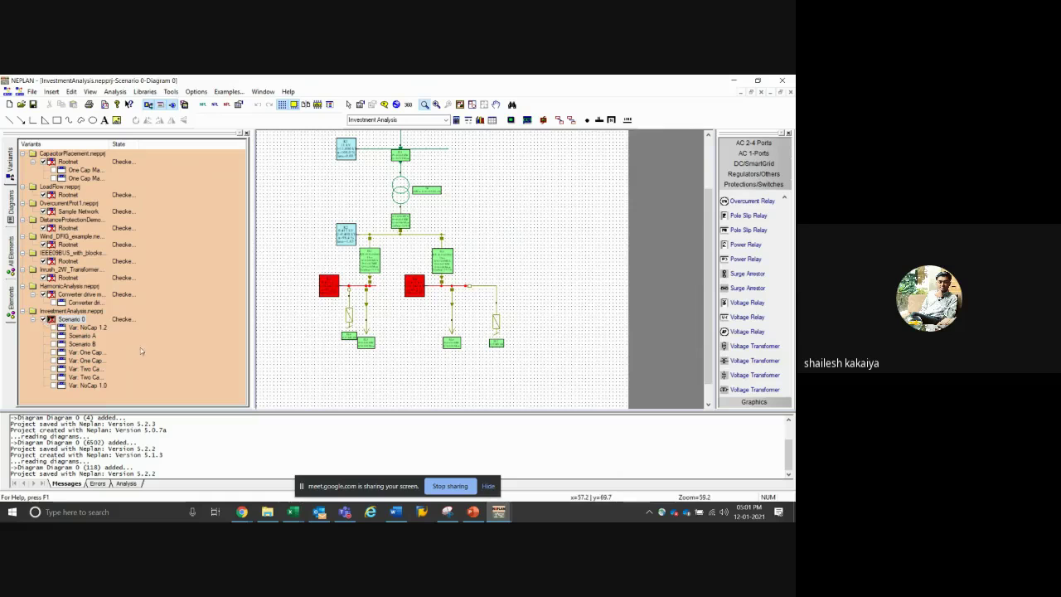
Activate the variant NoCap 1.2 without saving changes to Scenario 0, and examine the load flow results around nodes K3 and K4
left_click(51, 327)
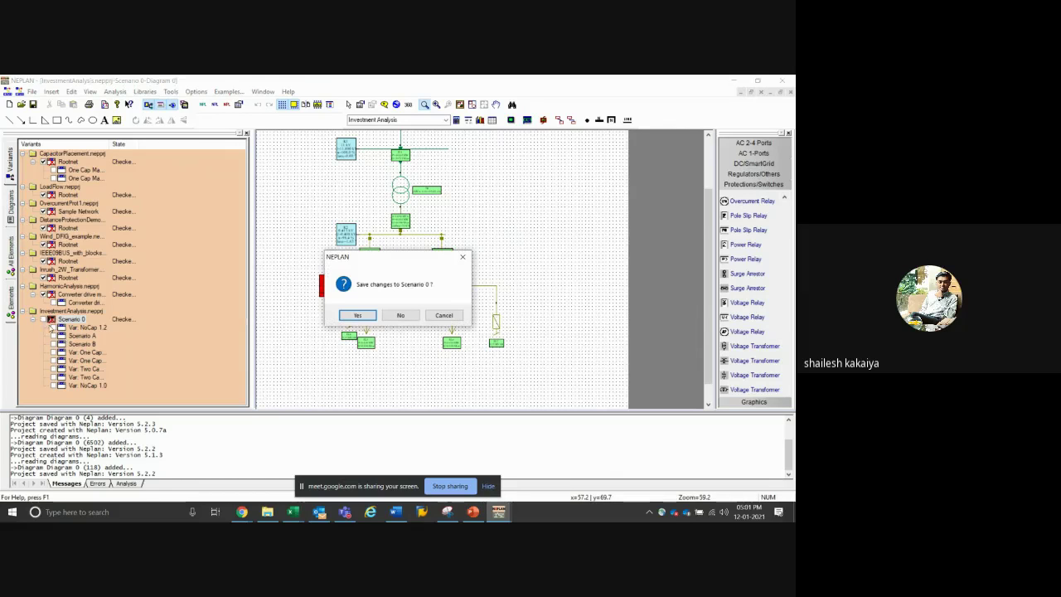
left_click(395, 316)
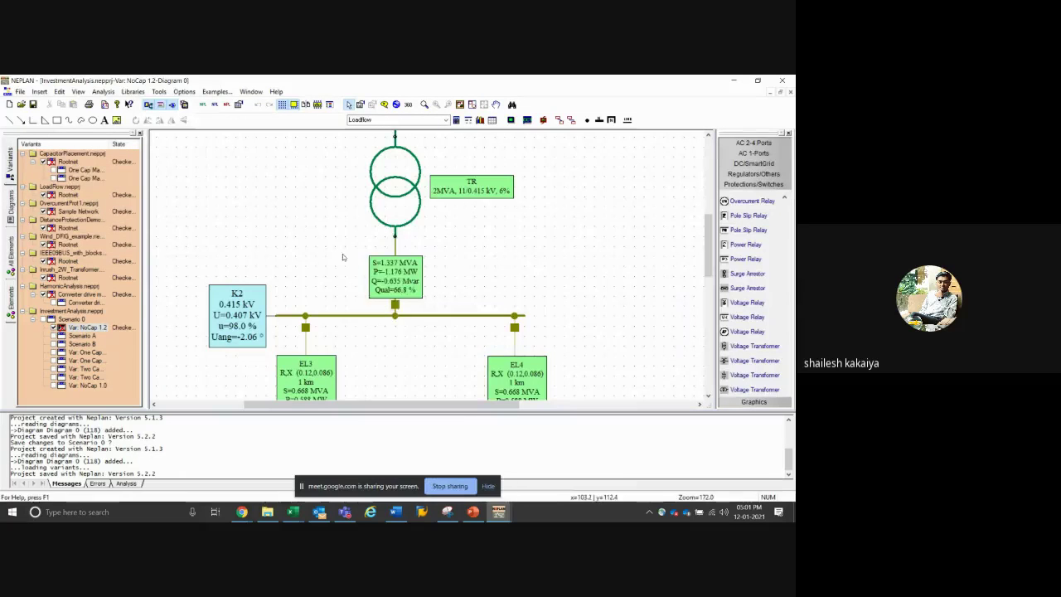
right_click(342, 257)
left_click(441, 341)
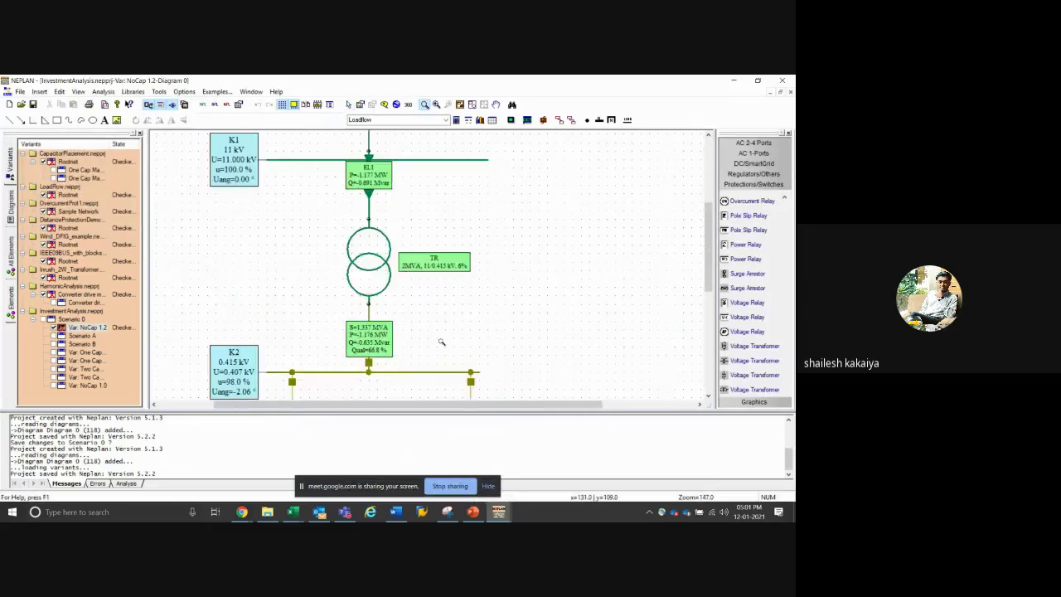
scroll(441, 341, "down", 5)
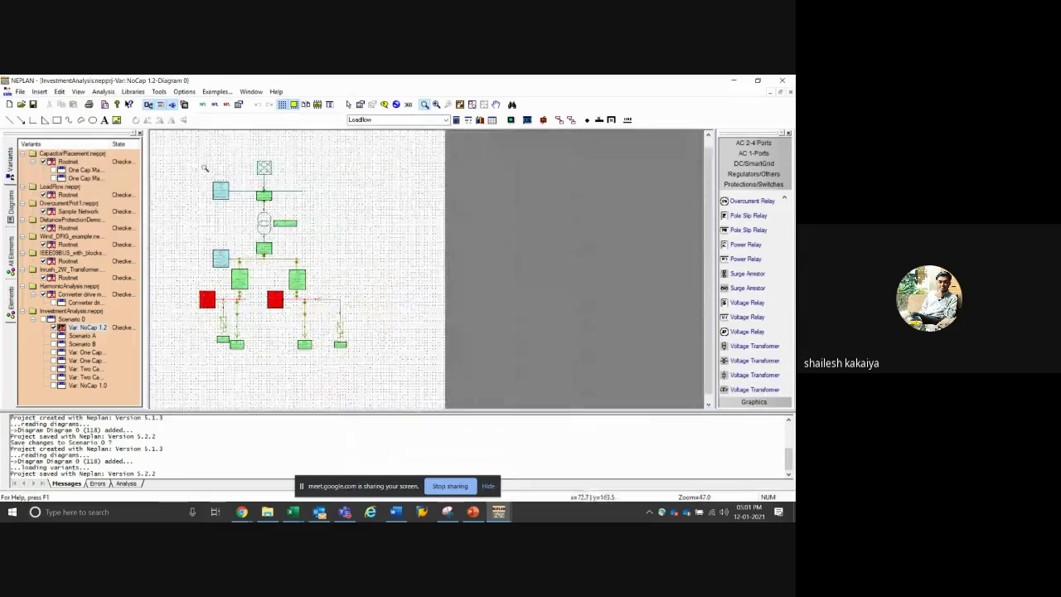
scroll(331, 327, "up", 3)
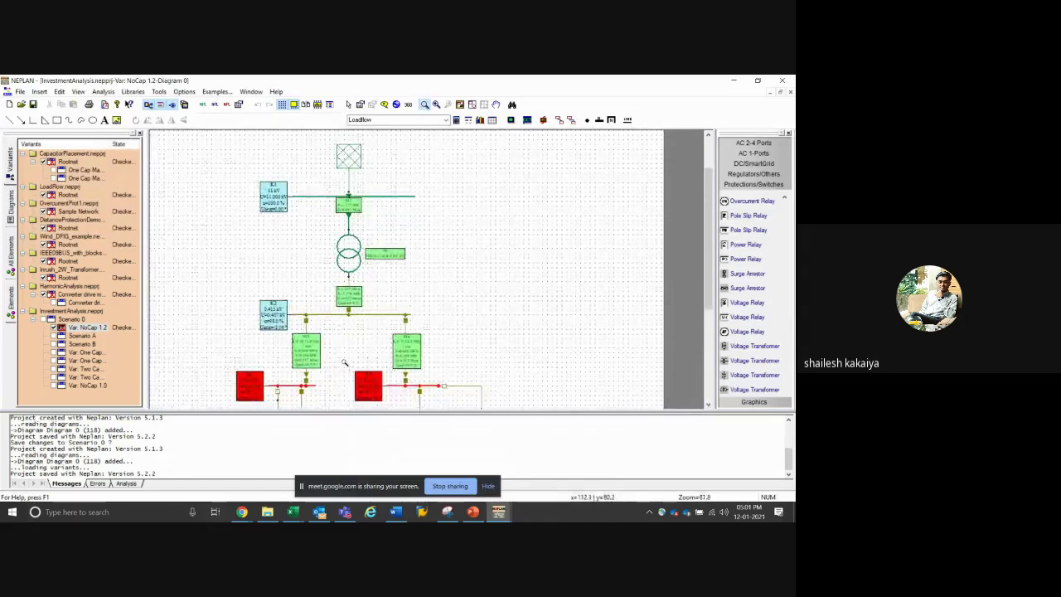
scroll(344, 362, "up", 5)
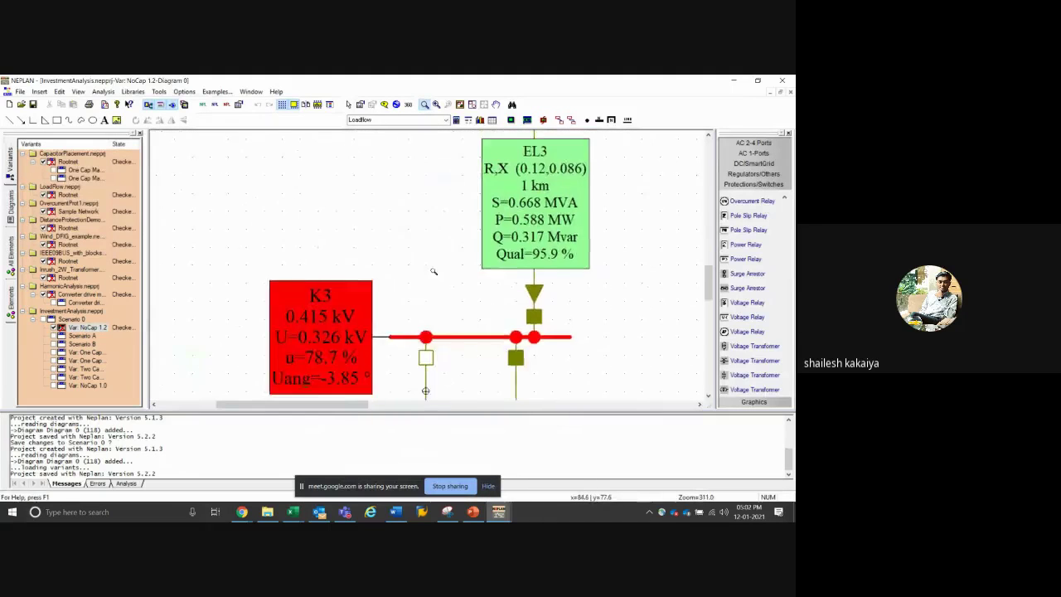
scroll(432, 271, "down", 1)
scroll(430, 268, "down", 2)
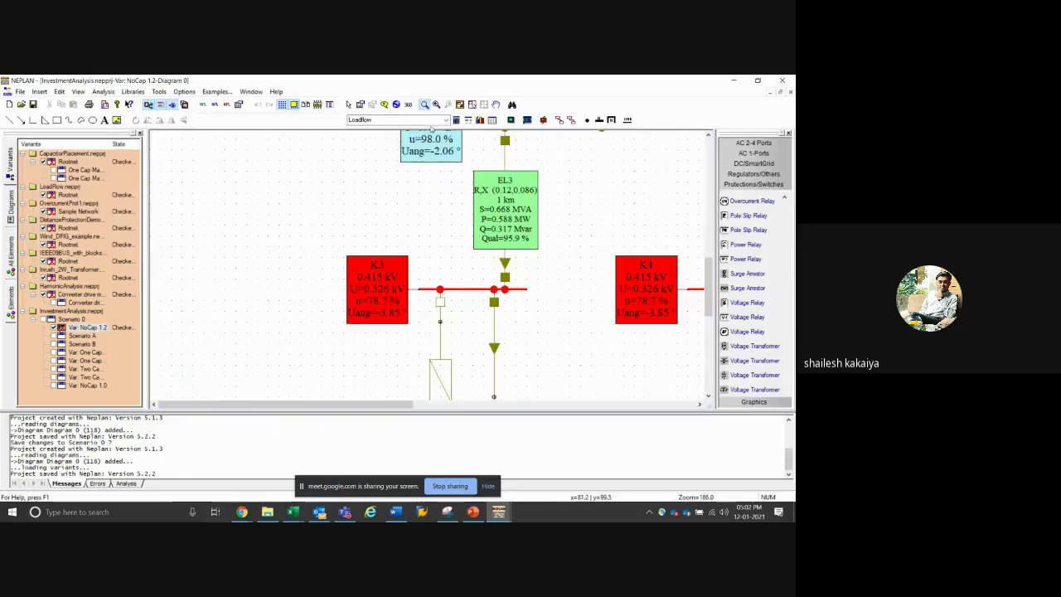
Switch NoCap 1.2 to Investment Analysis, unload that variant without saving, and reactivate Scenario 0 of the InvestmentAnalysis project
left_click(398, 120)
left_click(373, 304)
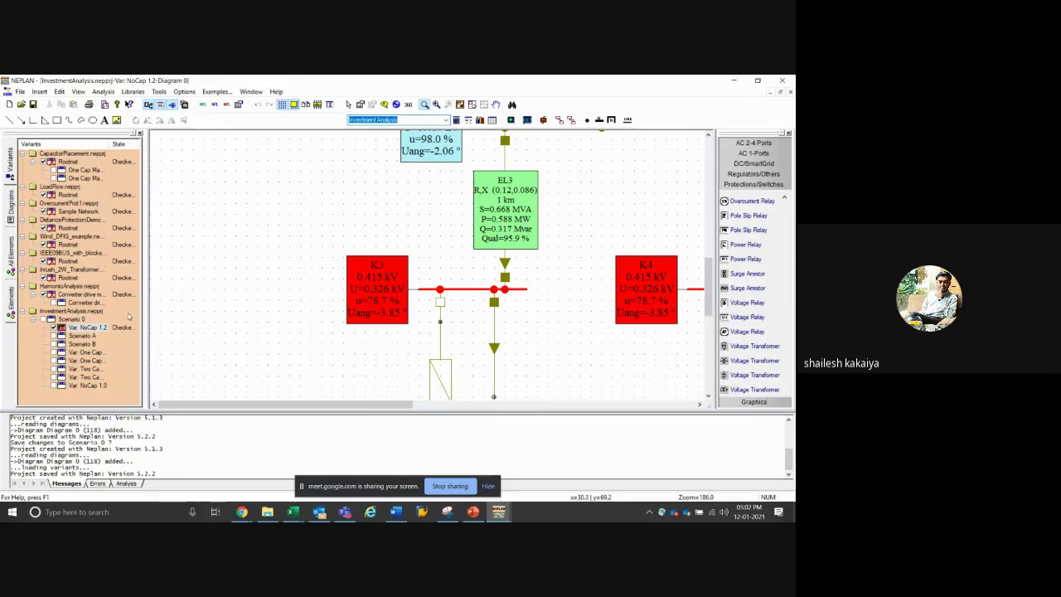
left_click(52, 329)
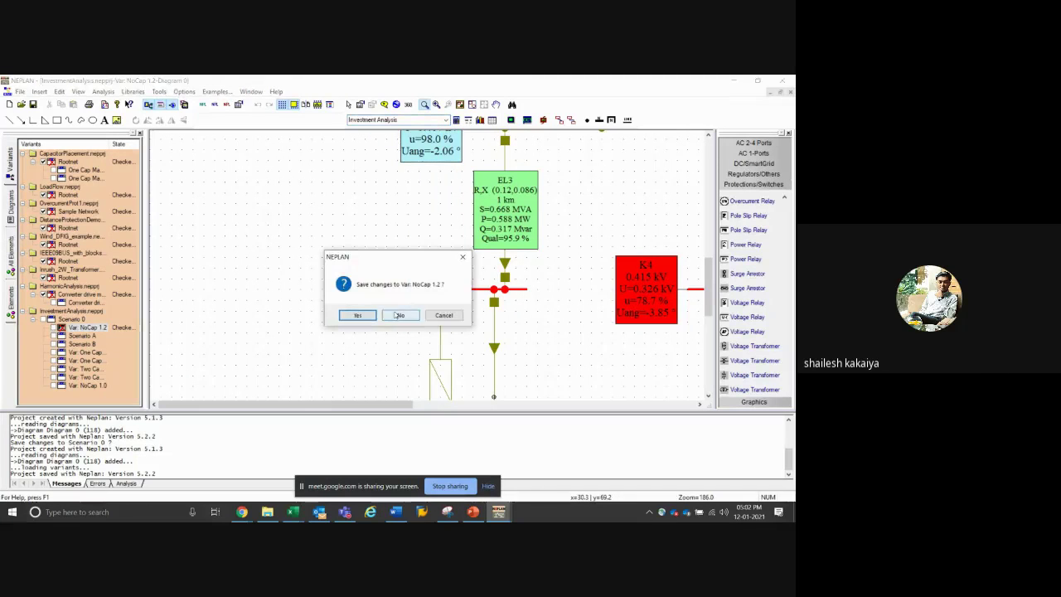
left_click(402, 314)
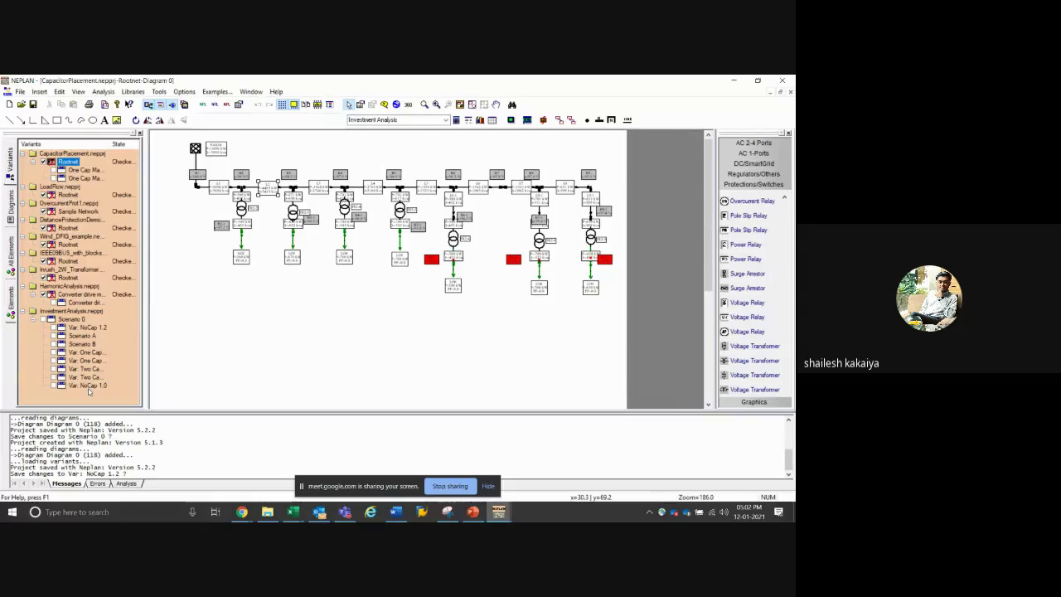
left_click(88, 386)
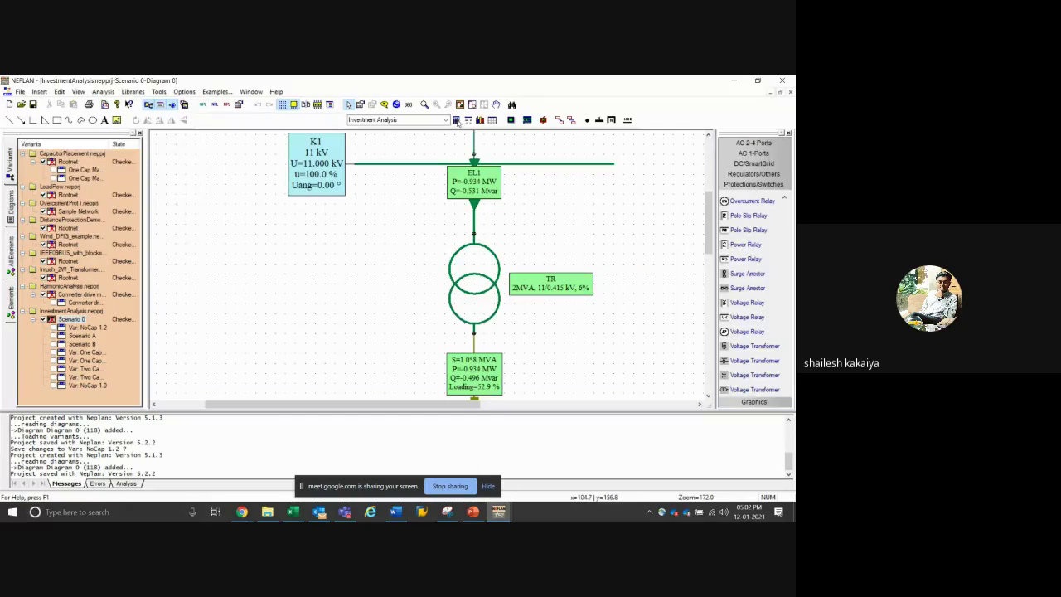
Run the Investment Analysis calculation on Scenario 0 with its existing parameters and open the scenario comparison for the results
left_click(456, 121)
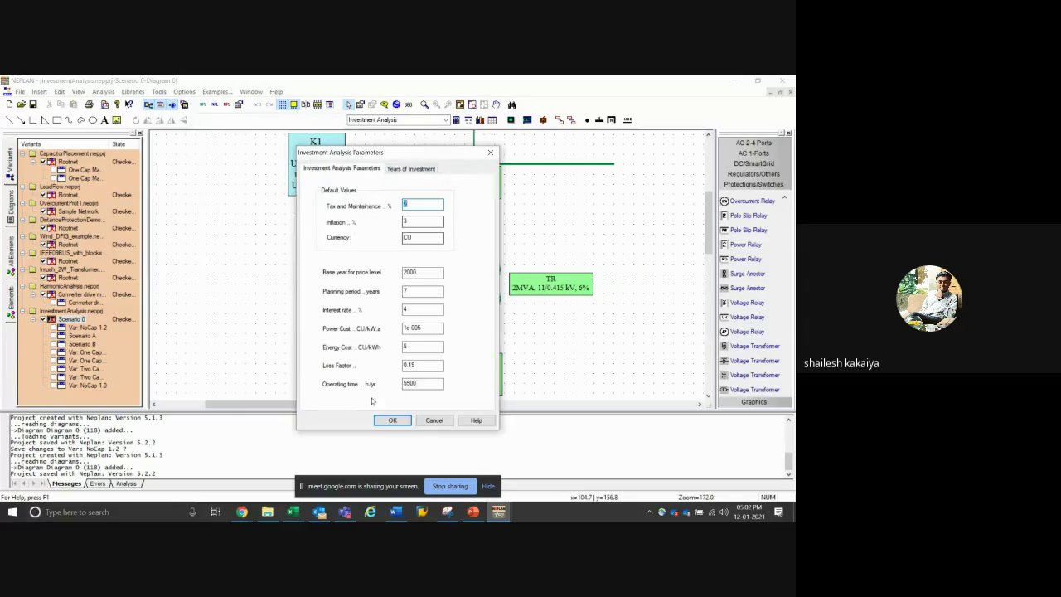
left_click(392, 420)
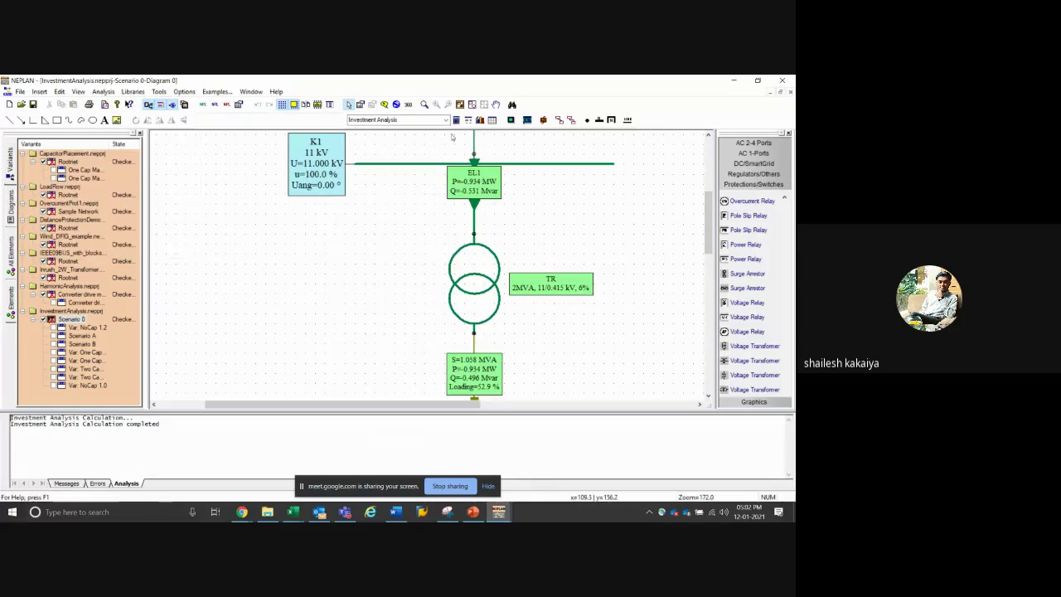
left_click(527, 120)
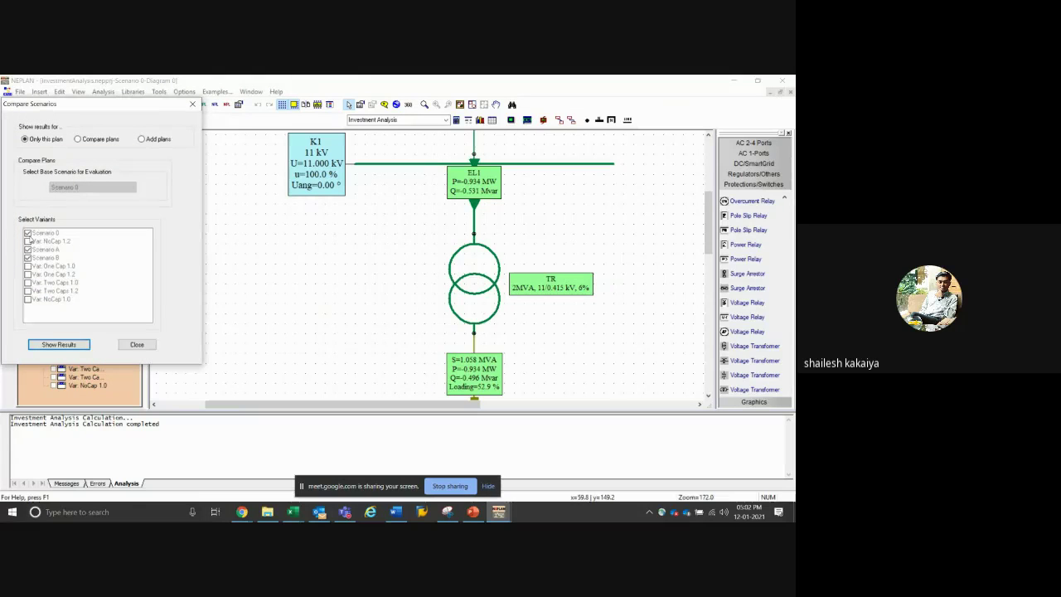
Compare the plans of Scenario 0, Scenario A and Scenario B with Scenario 0 as the base, and show the results
left_click(78, 139)
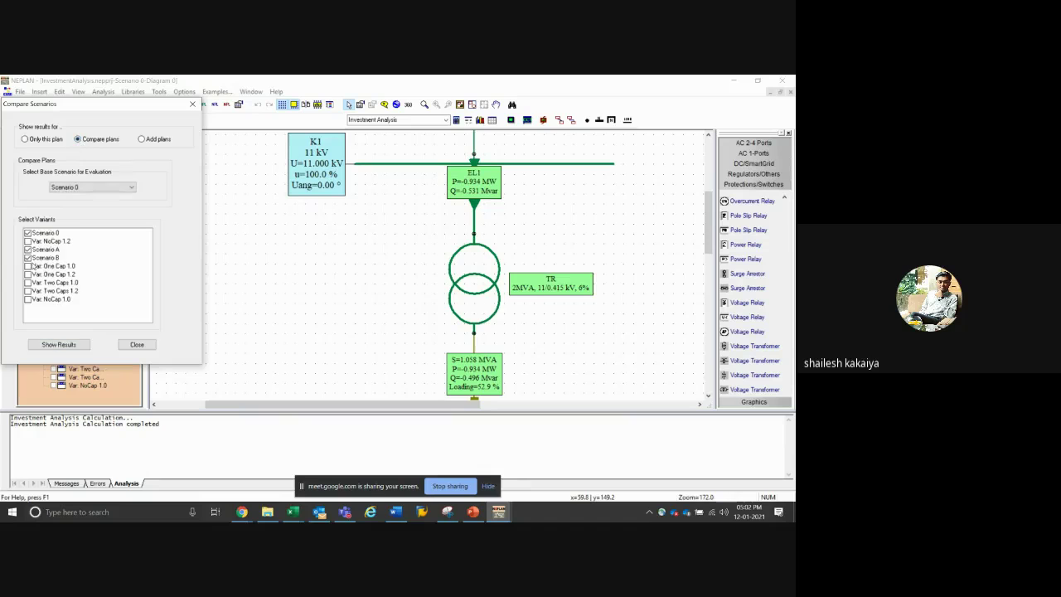
left_click_drag(135, 104, 199, 100)
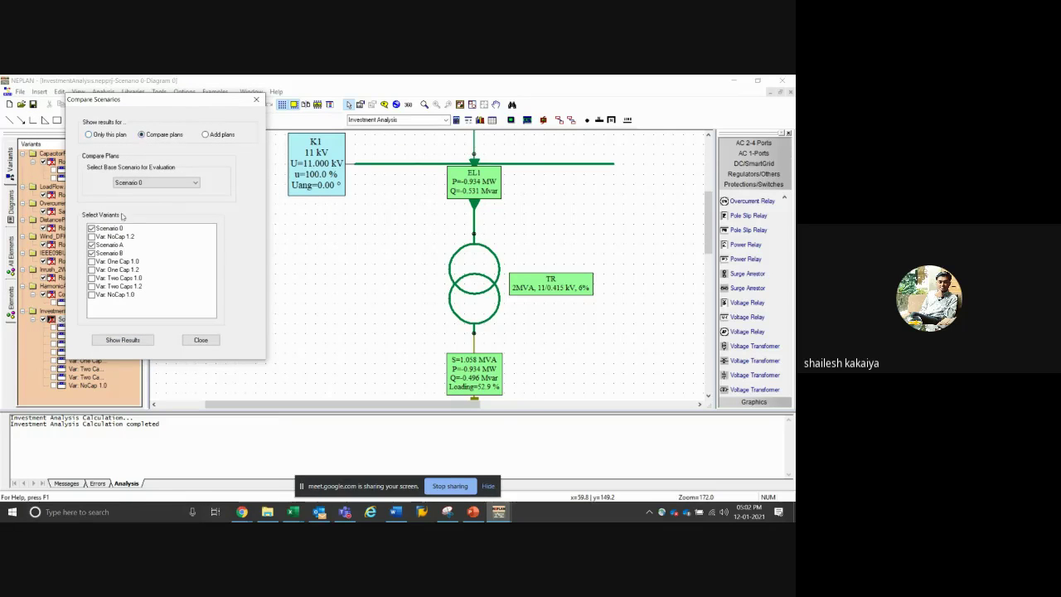
left_click(117, 340)
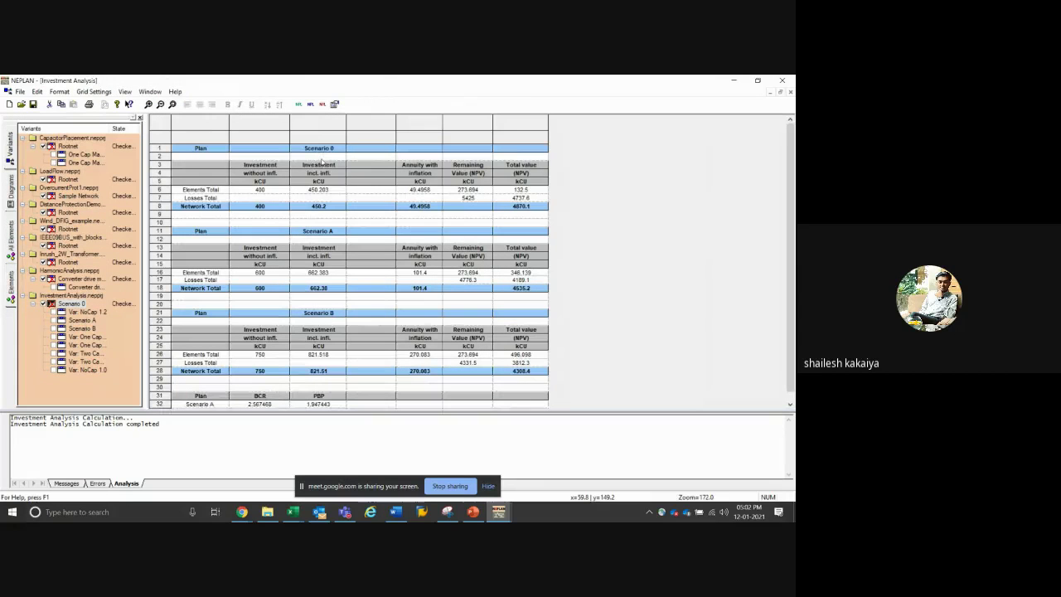
Examine the investment totals in the comparison and the BCR and PBP values of Scenarios A and B, closing the results table when finished
left_click(264, 192)
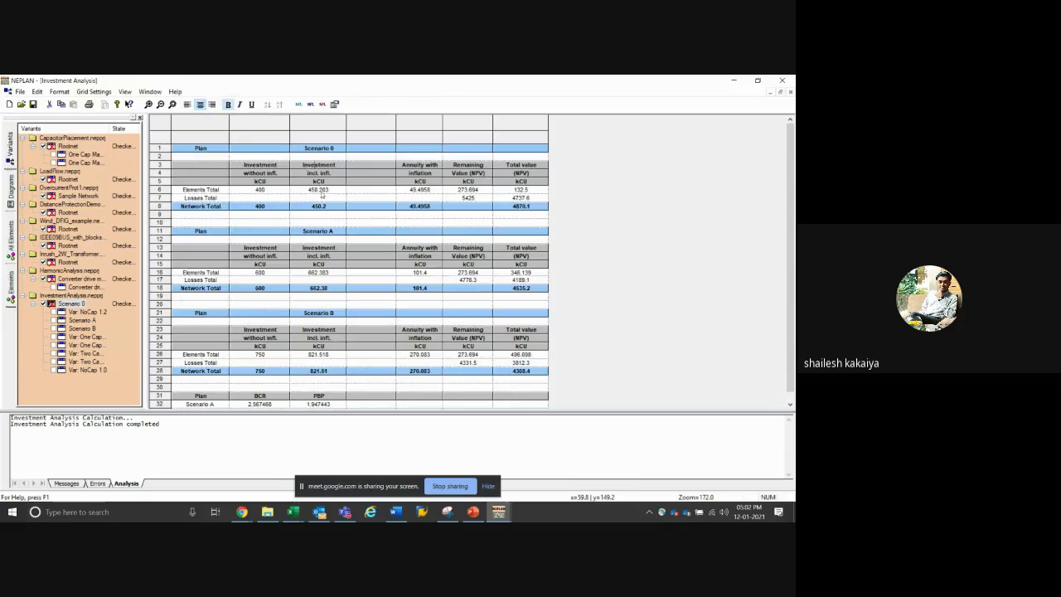
left_click(284, 192)
scroll(221, 239, "down", 1)
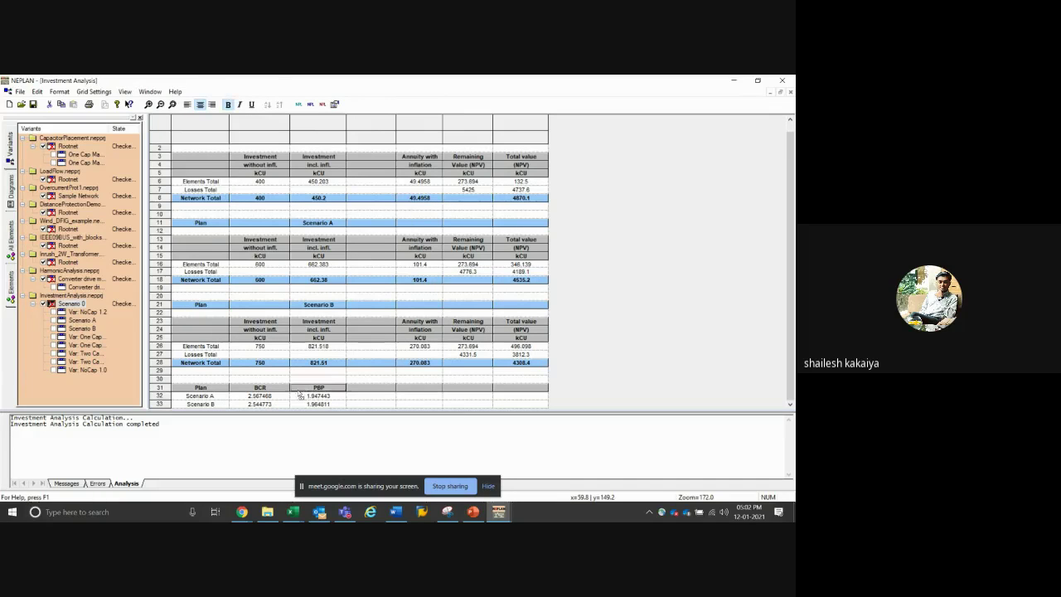
left_click(276, 390)
left_click(276, 396)
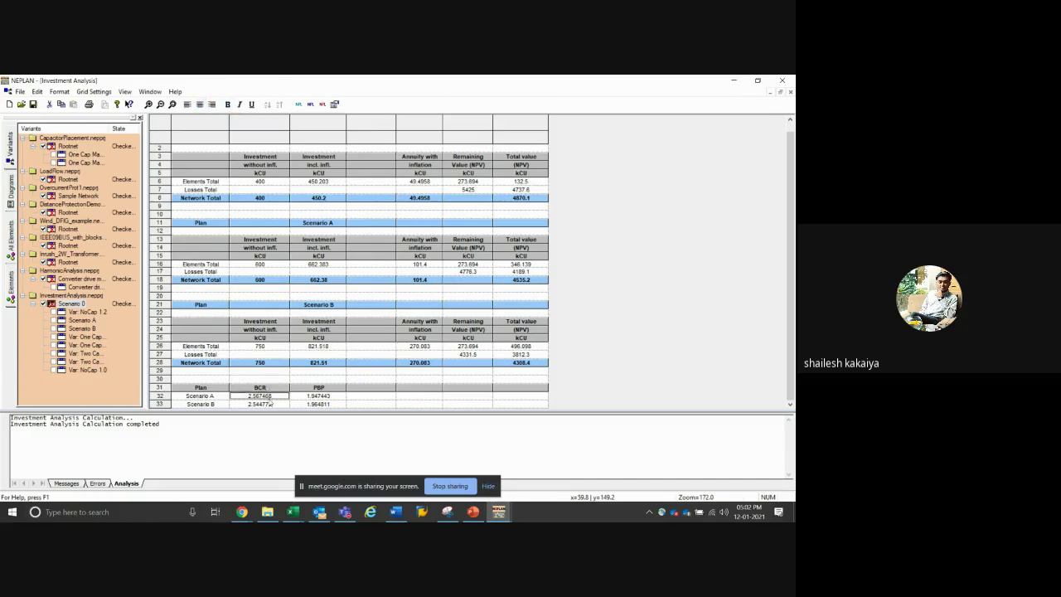
left_click_drag(211, 392, 210, 403)
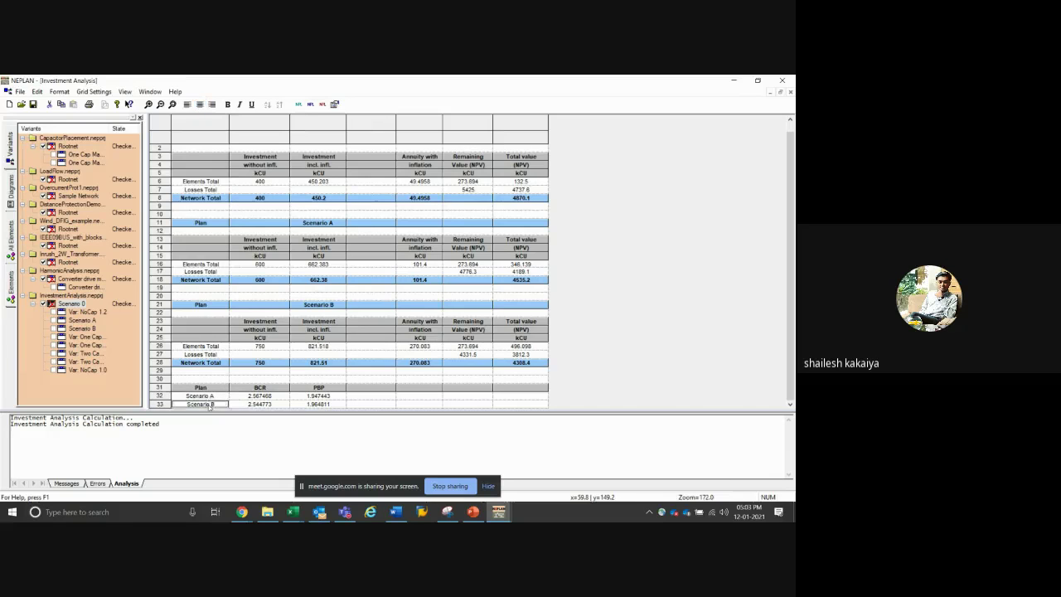
left_click(211, 398)
left_click(257, 397)
left_click(302, 398)
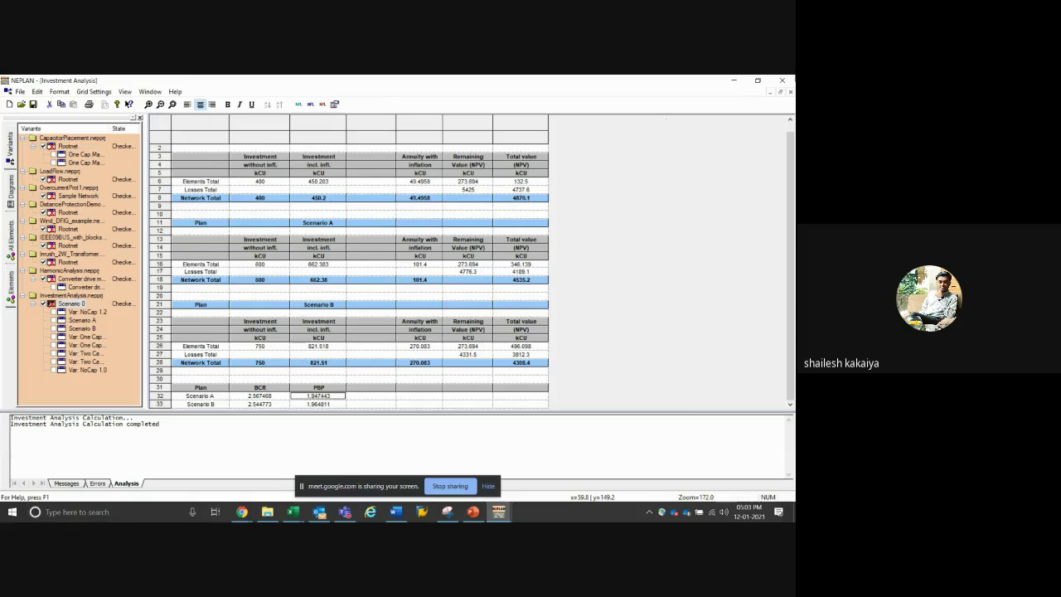
left_click(790, 92)
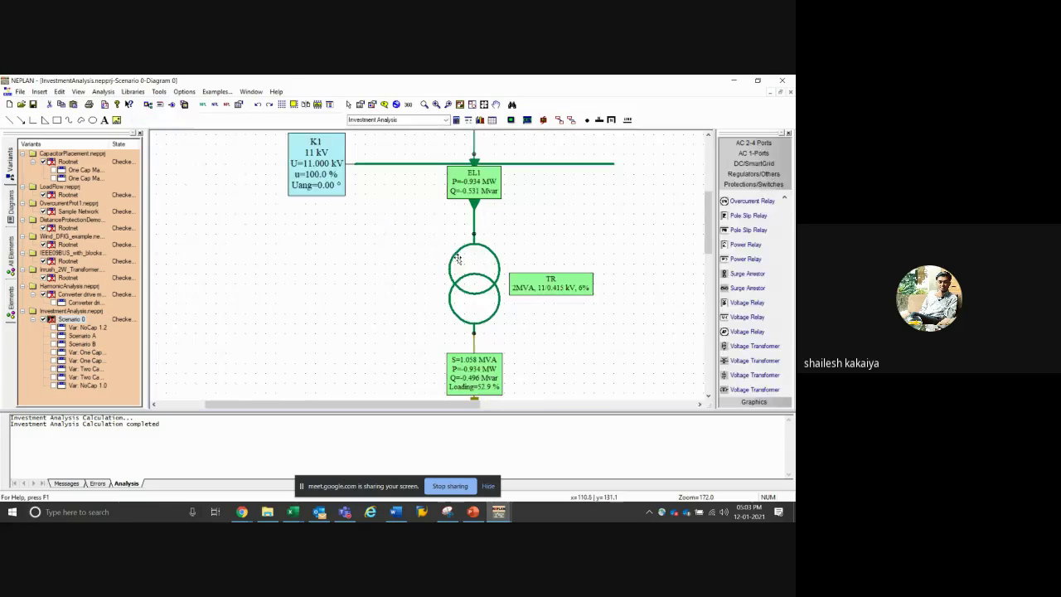
left_click(144, 93)
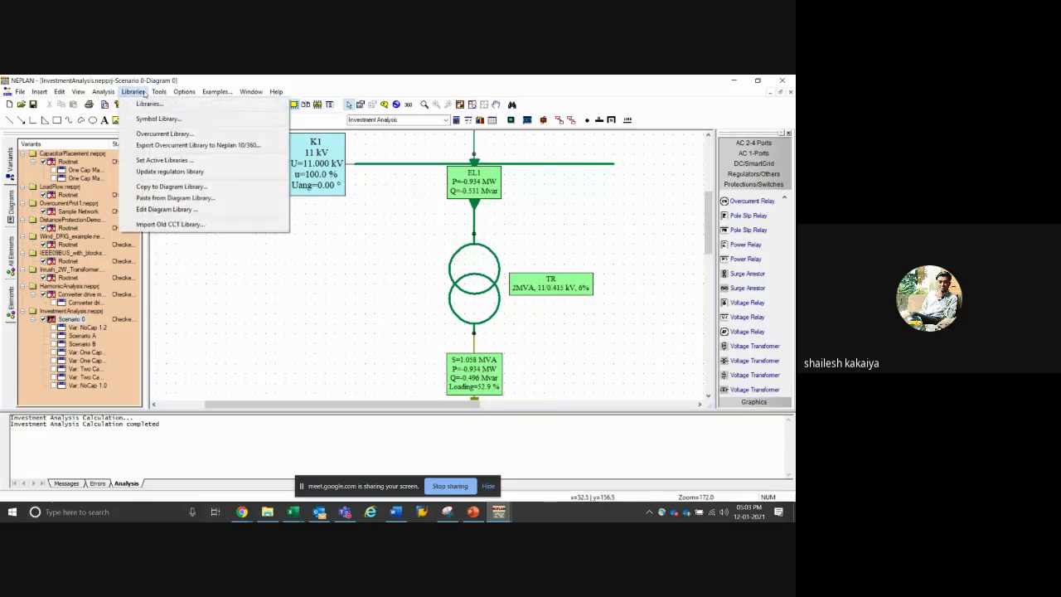
mouse_move(95, 97)
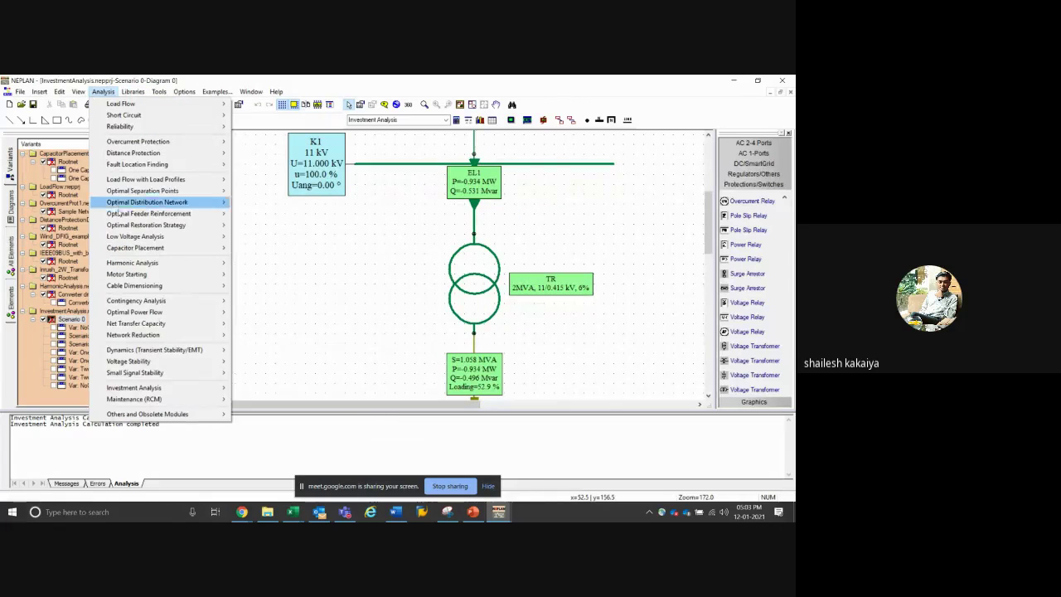
mouse_move(174, 365)
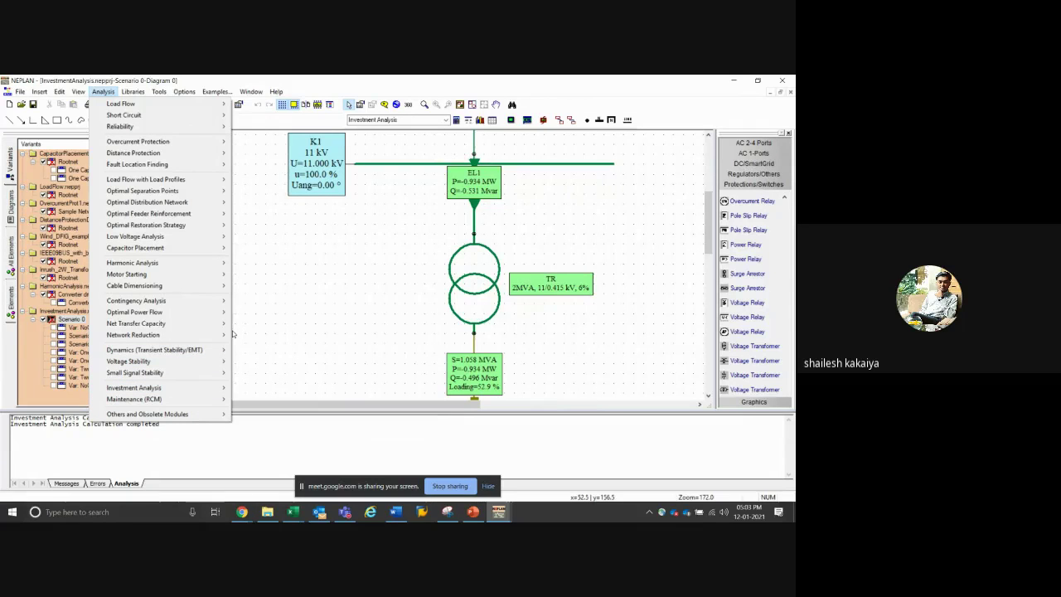
mouse_move(225, 334)
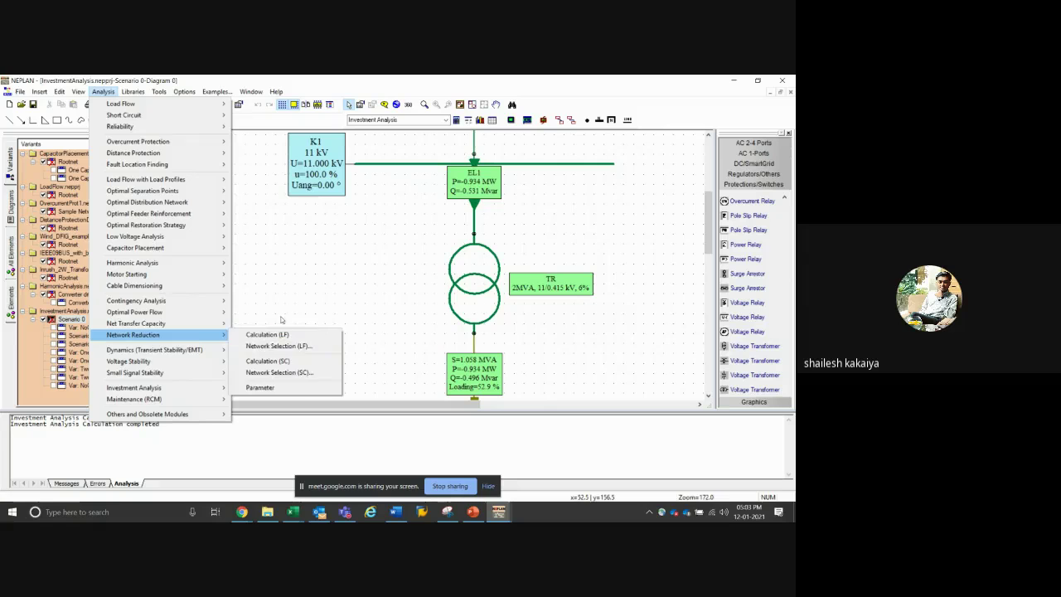
left_click(302, 262)
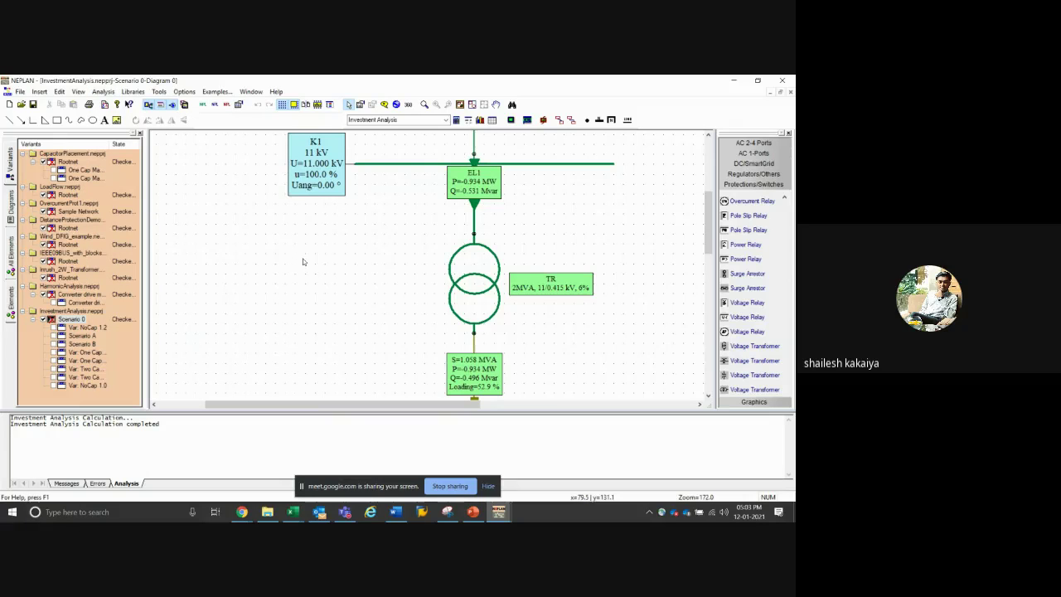
double_click(380, 228)
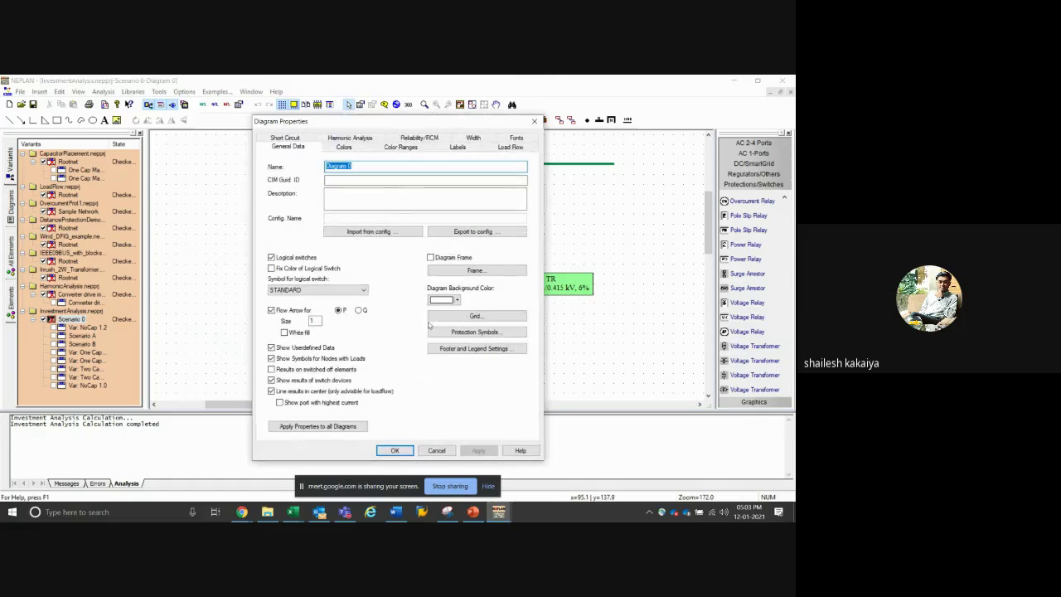
left_click(437, 450)
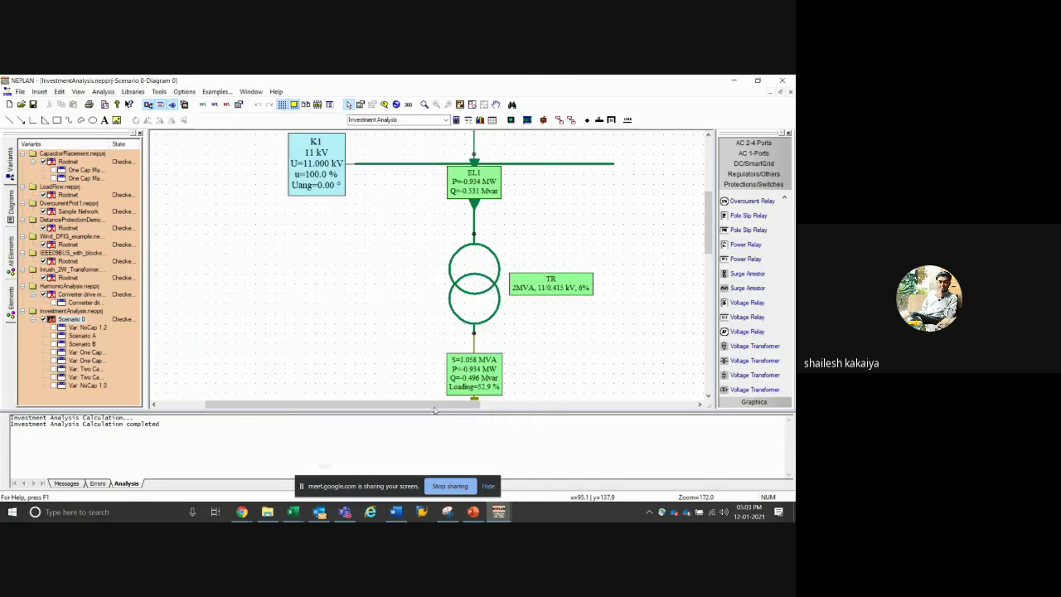
Open the properties of transformer TR and look through its Parameters, Limits, Earthing, Quick Edit, Reliability and Harmonic Analysis pages
double_click(473, 288)
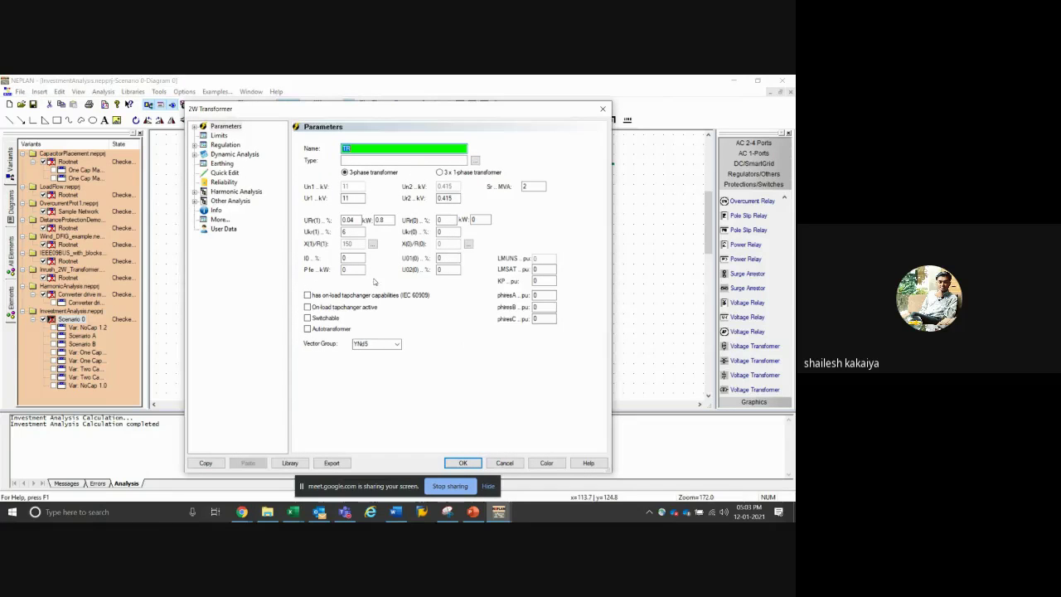
left_click(602, 111)
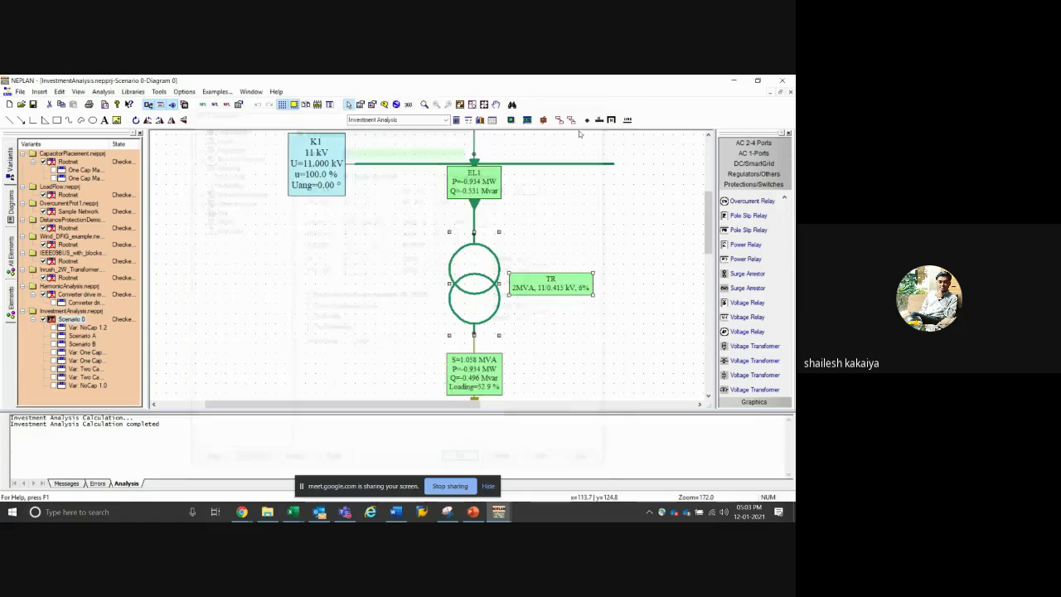
double_click(487, 253)
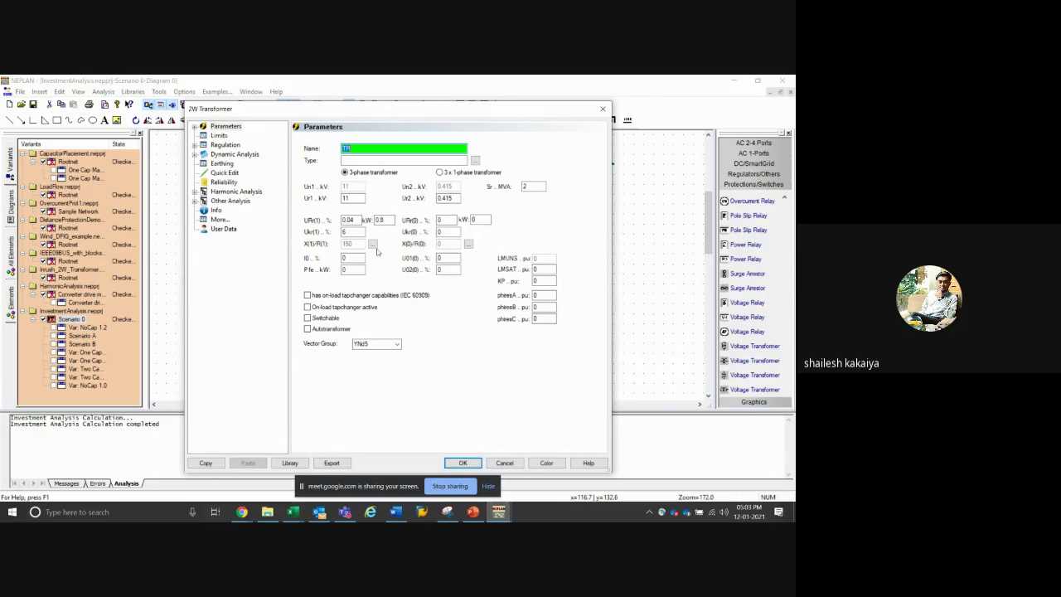
left_click(219, 136)
left_click(224, 164)
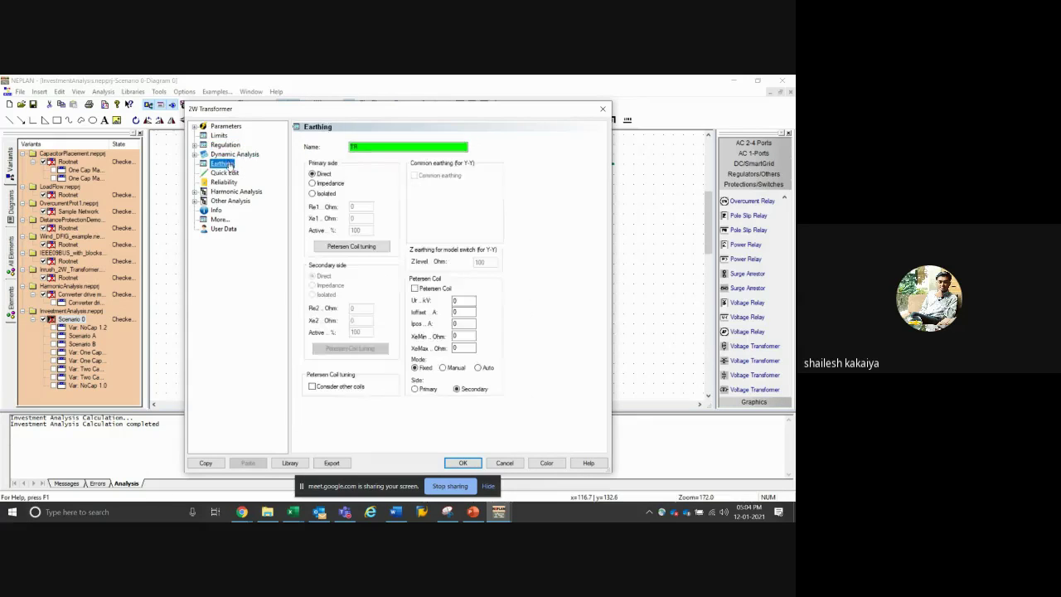
left_click(223, 181)
left_click(232, 191)
left_click(223, 174)
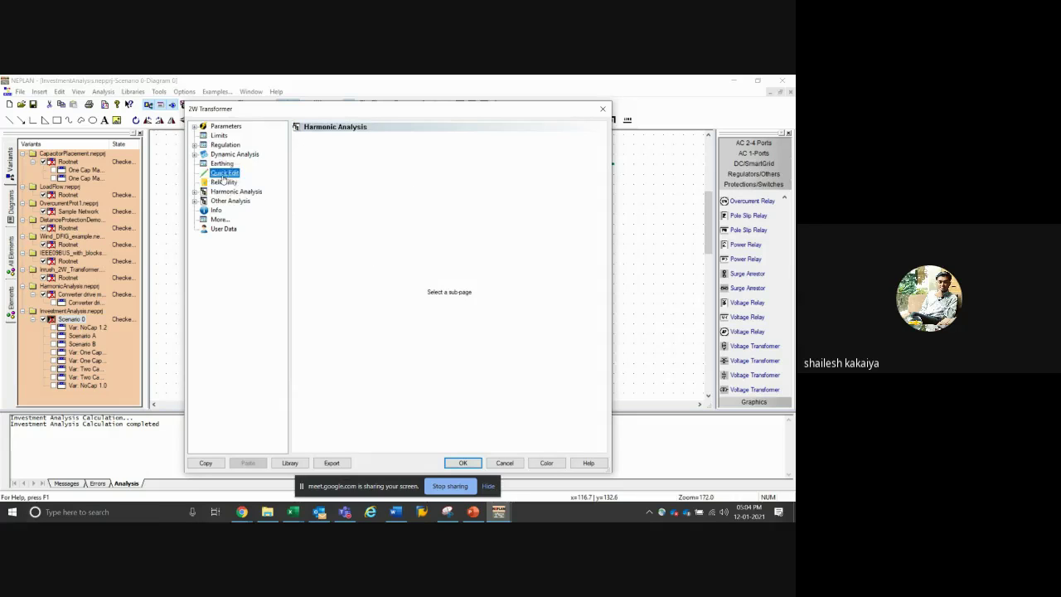
left_click(223, 181)
left_click(231, 193)
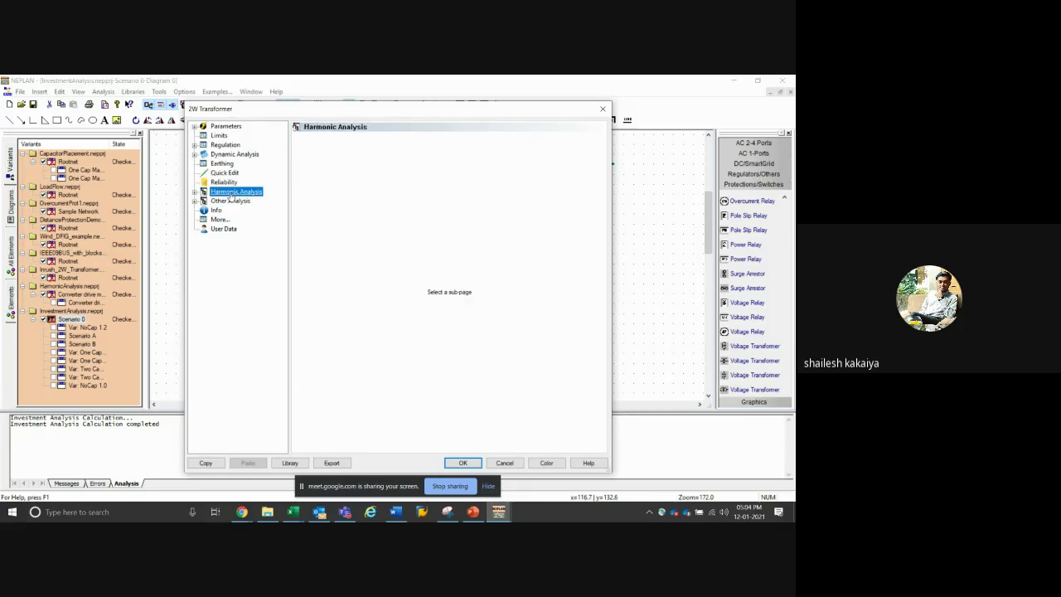
left_click(222, 127)
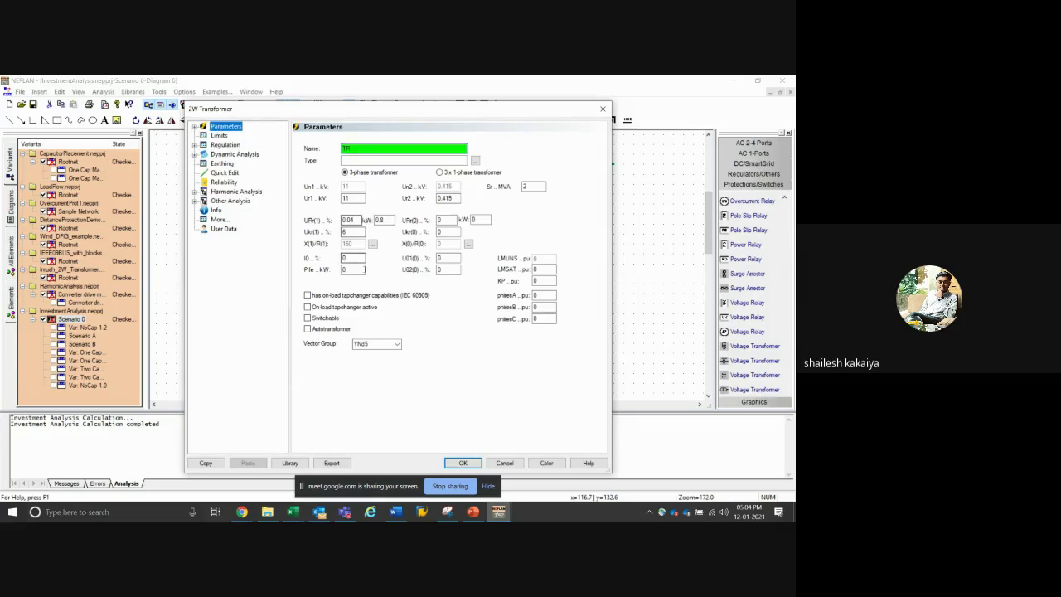
Color the transformer's data fields by the Short Circuit Data criterion with a red fill
left_click(546, 463)
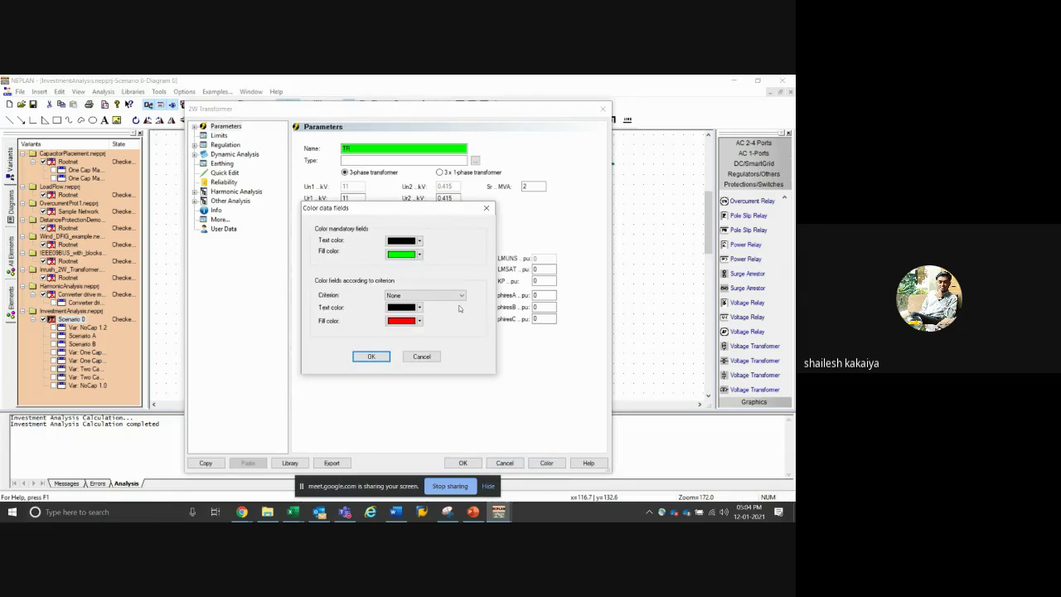
left_click(450, 296)
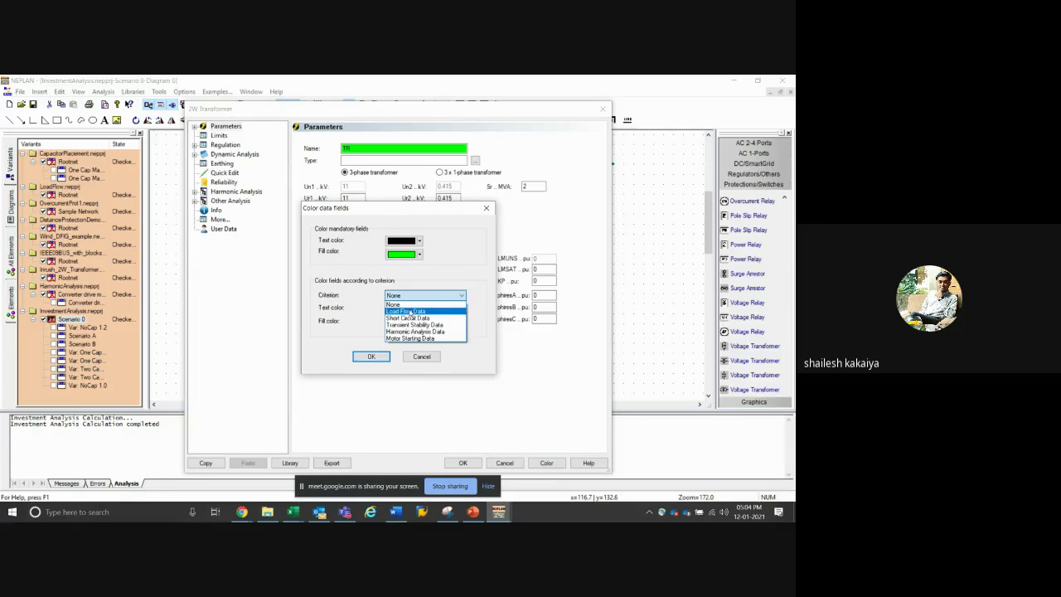
left_click(409, 311)
left_click(447, 296)
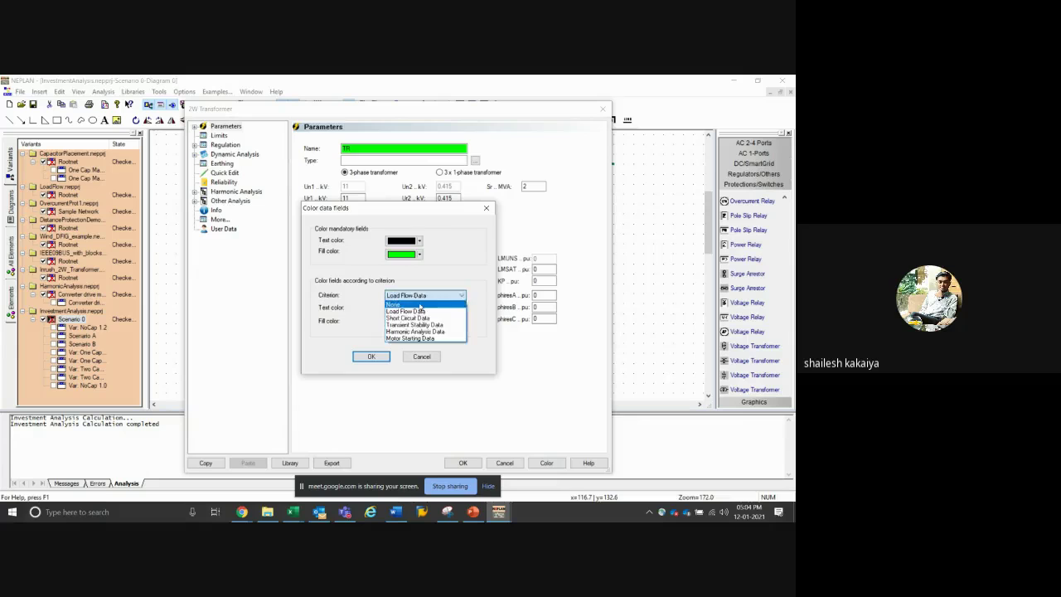
left_click(416, 318)
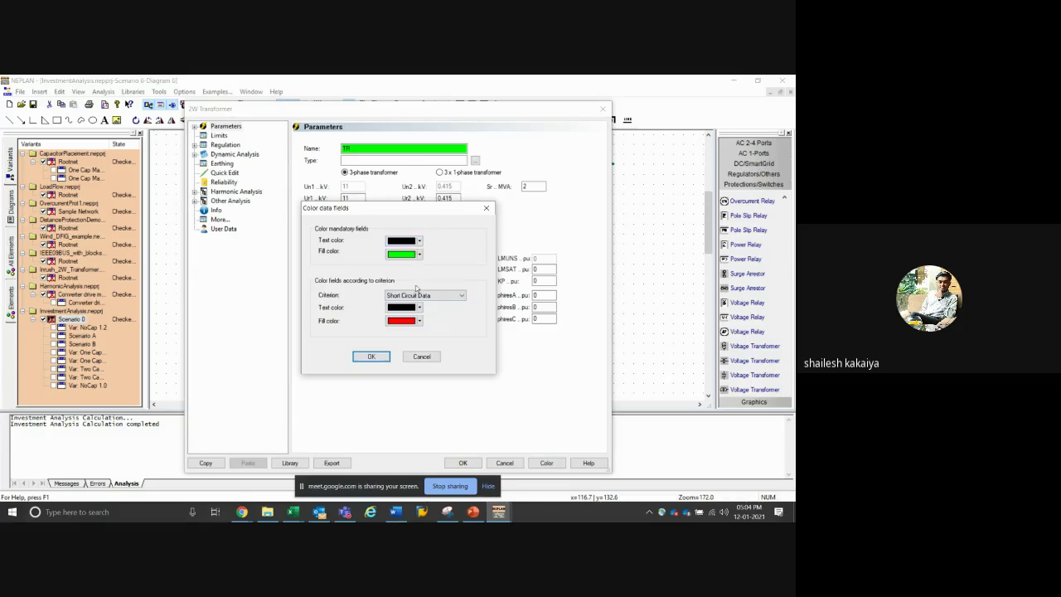
left_click(419, 320)
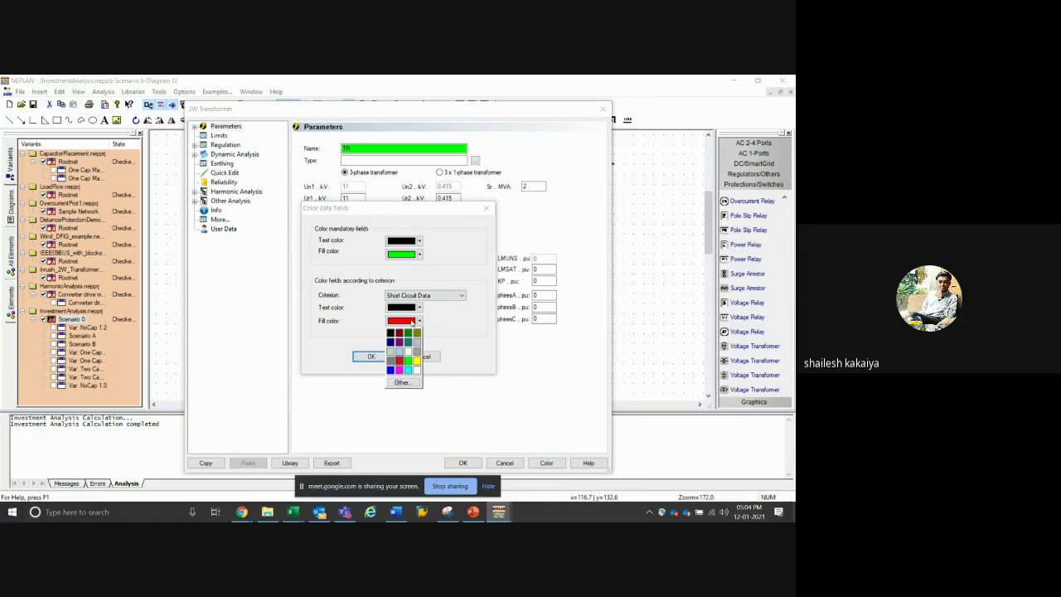
left_click(399, 360)
left_click(355, 355)
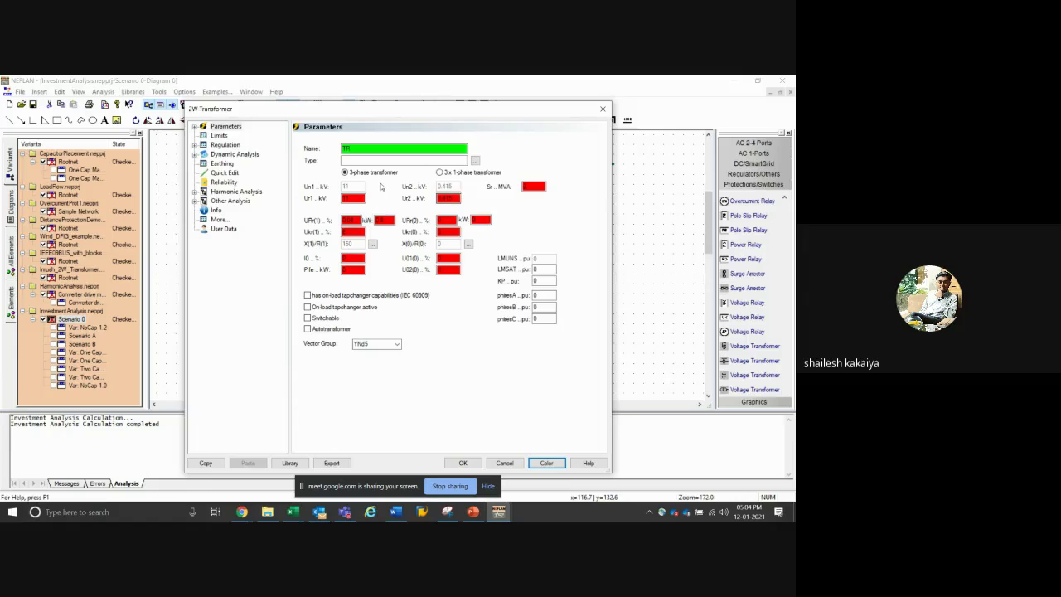
Examine which fields are highlighted on the transformer's Limits, Regulation and Dynamic Analysis pages, including Predefined Regulator and Special Models
left_click(219, 136)
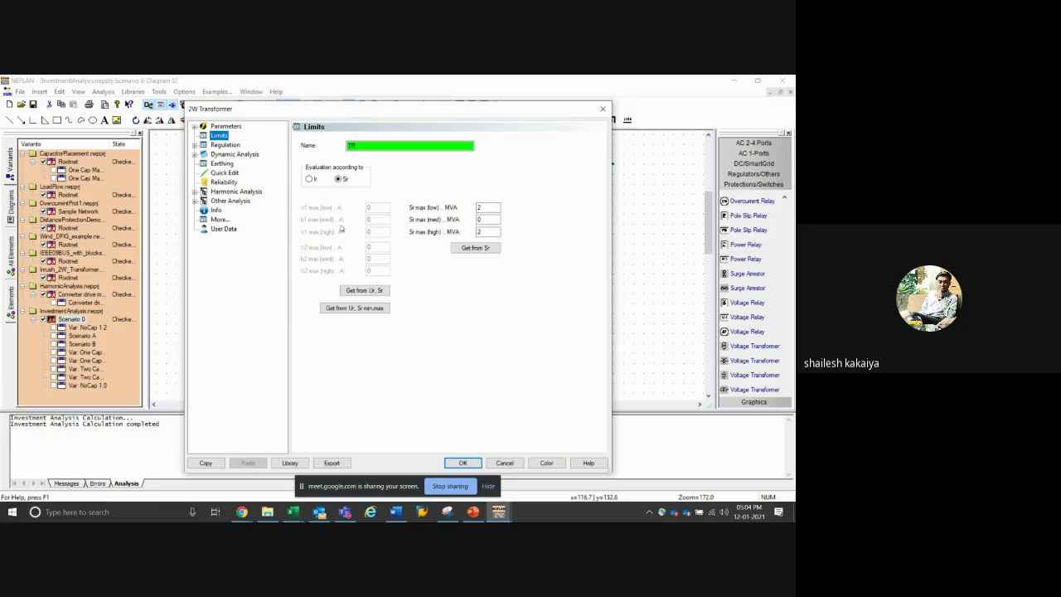
left_click(226, 145)
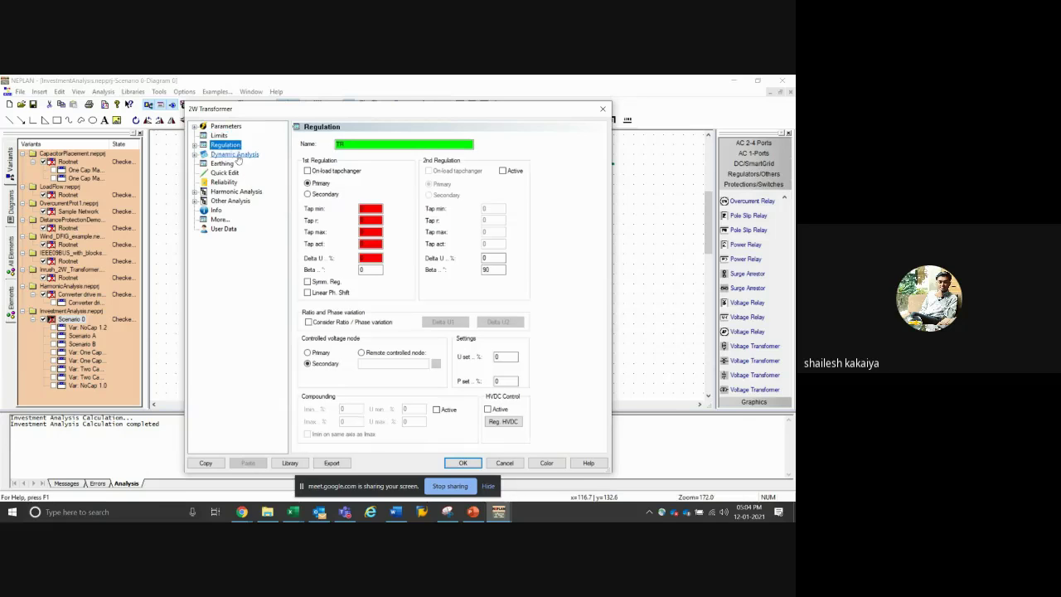
left_click(374, 244)
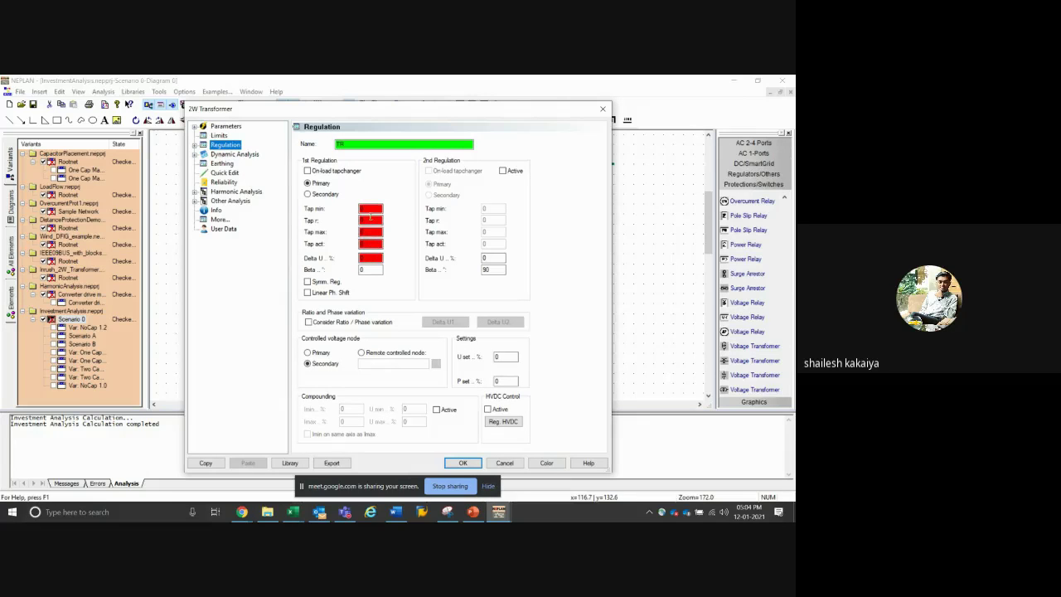
left_click(373, 208)
left_click(235, 154)
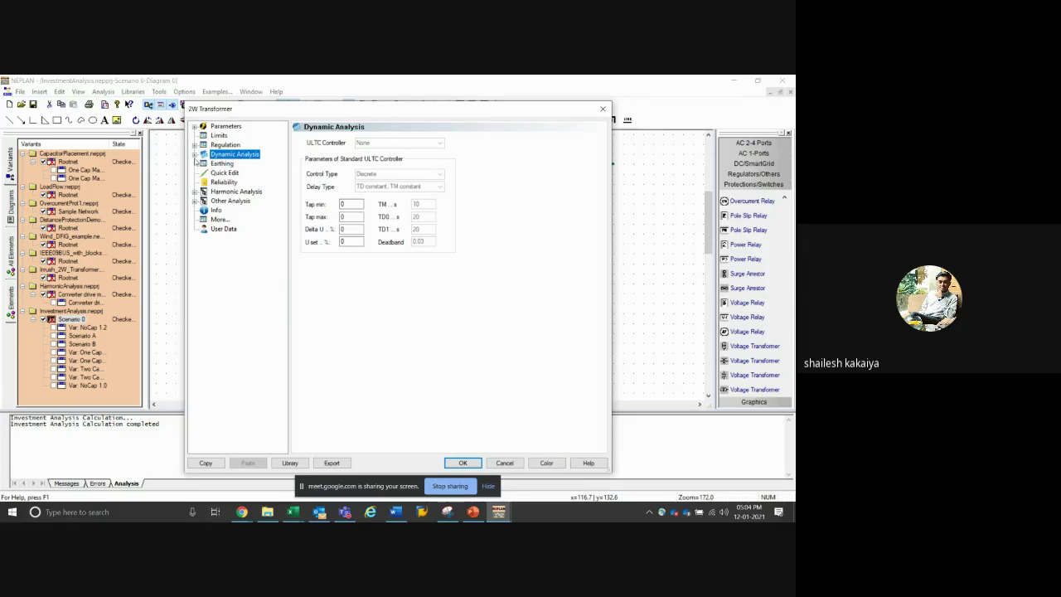
left_click(194, 154)
left_click(240, 164)
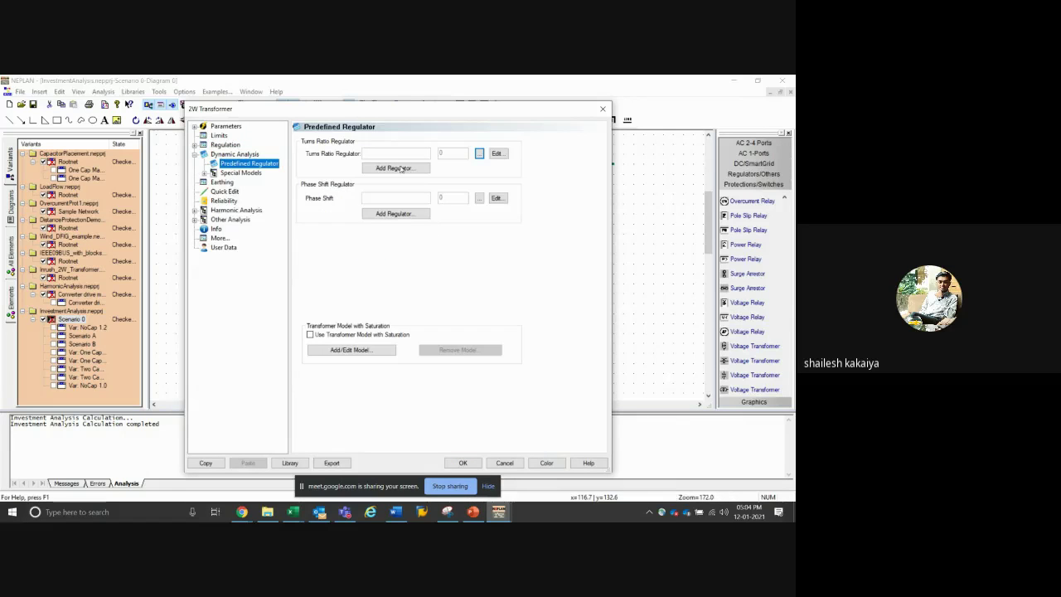
left_click(240, 172)
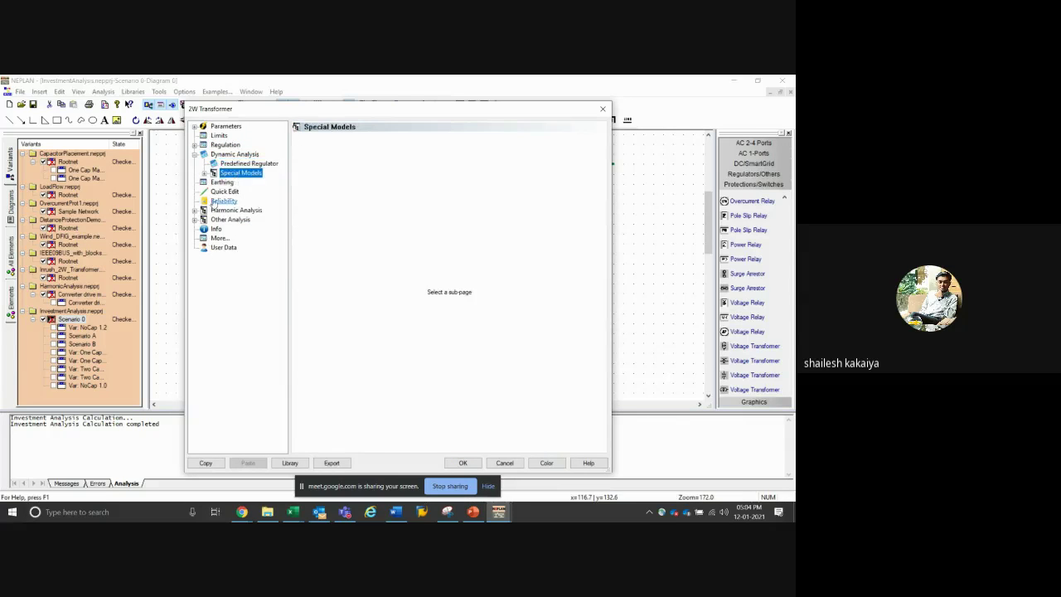
Examine the transformer's vector group options and the highlighted fields on its Regulation page, closing the properties without changes
left_click(220, 127)
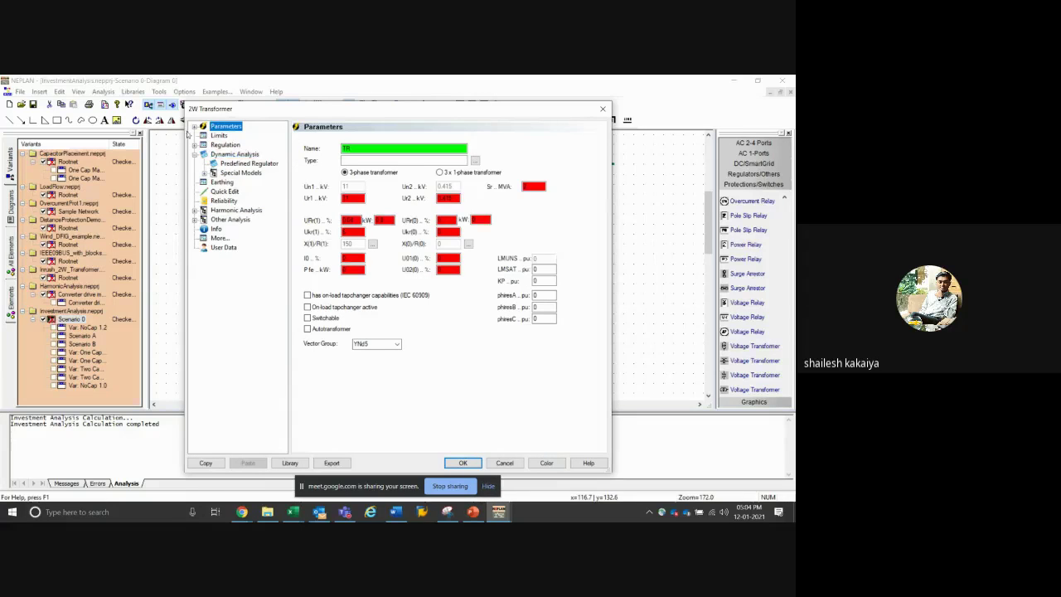
left_click(397, 344)
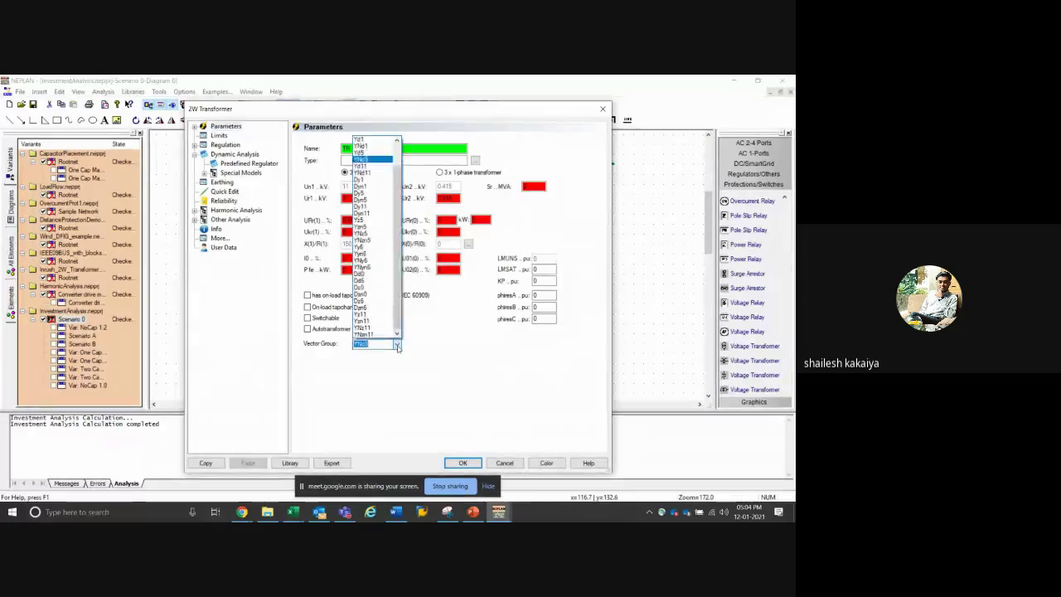
scroll(389, 286, "up", 1)
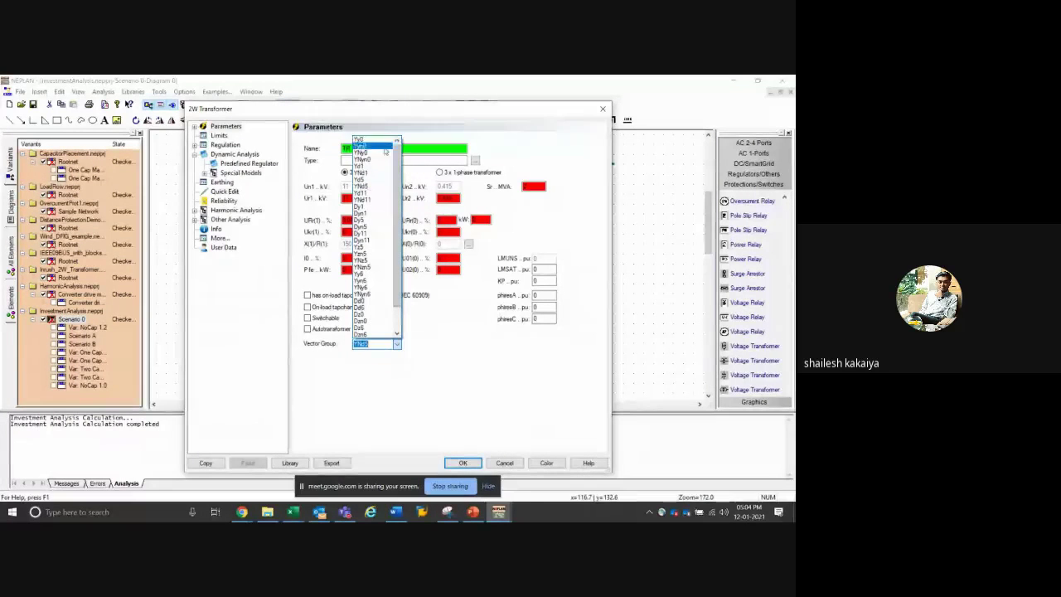
scroll(392, 314, "down", 2)
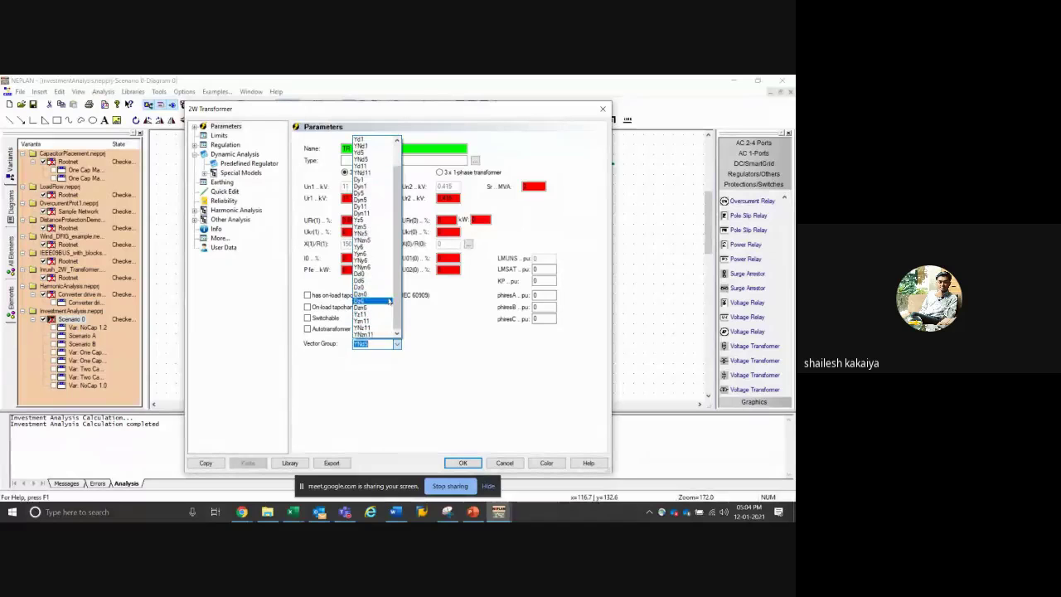
left_click(503, 350)
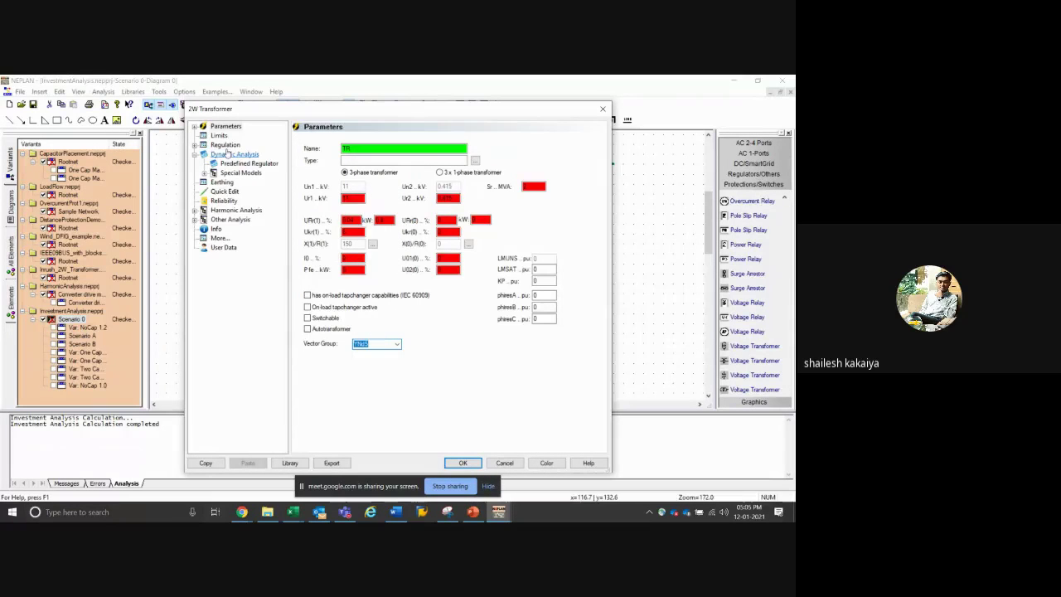
left_click(226, 146)
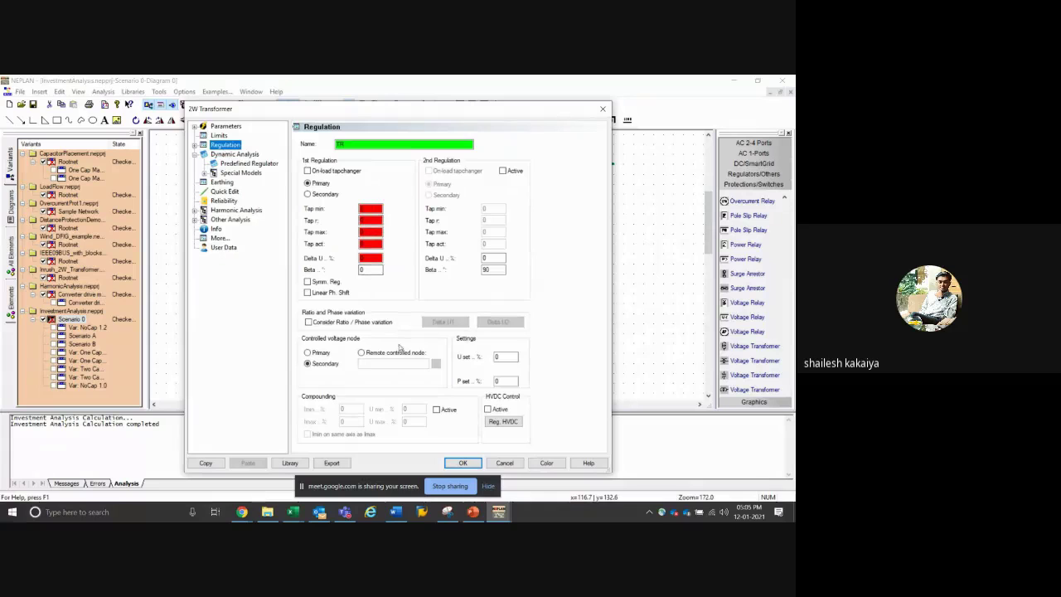
left_click(505, 463)
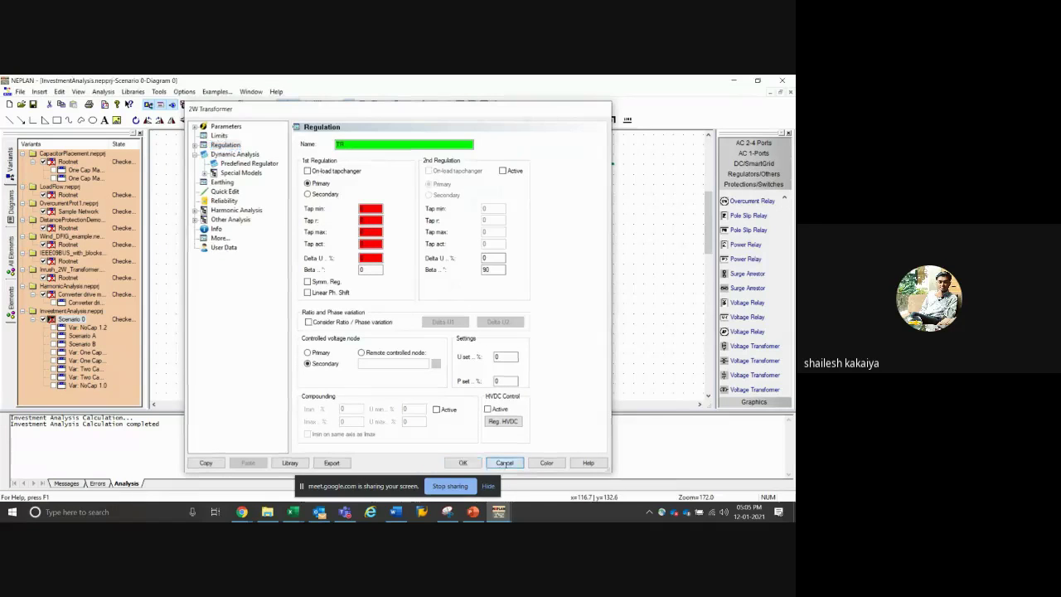
left_click(410, 294)
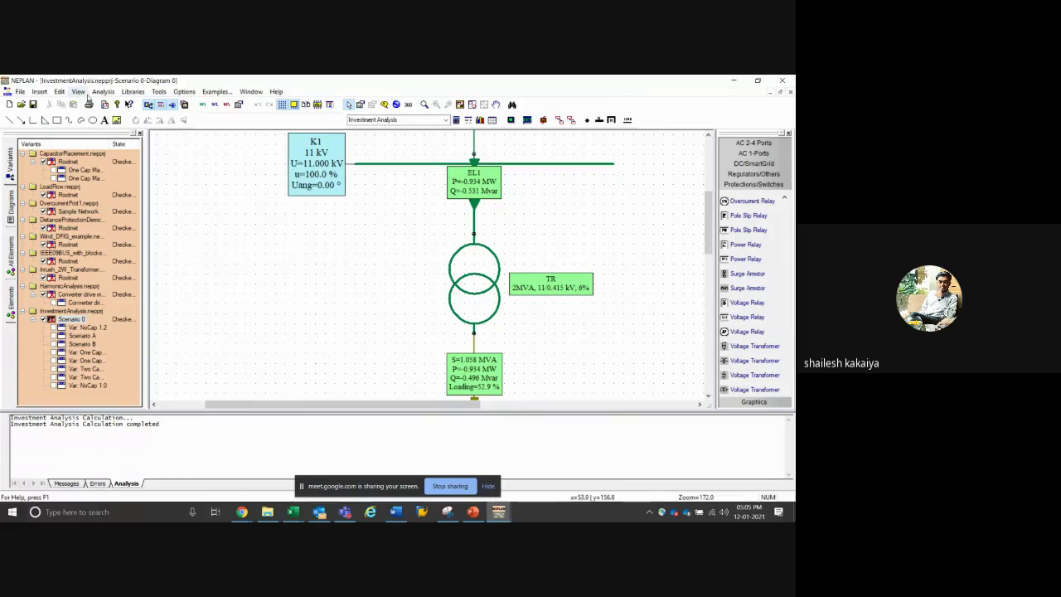
left_click(79, 91)
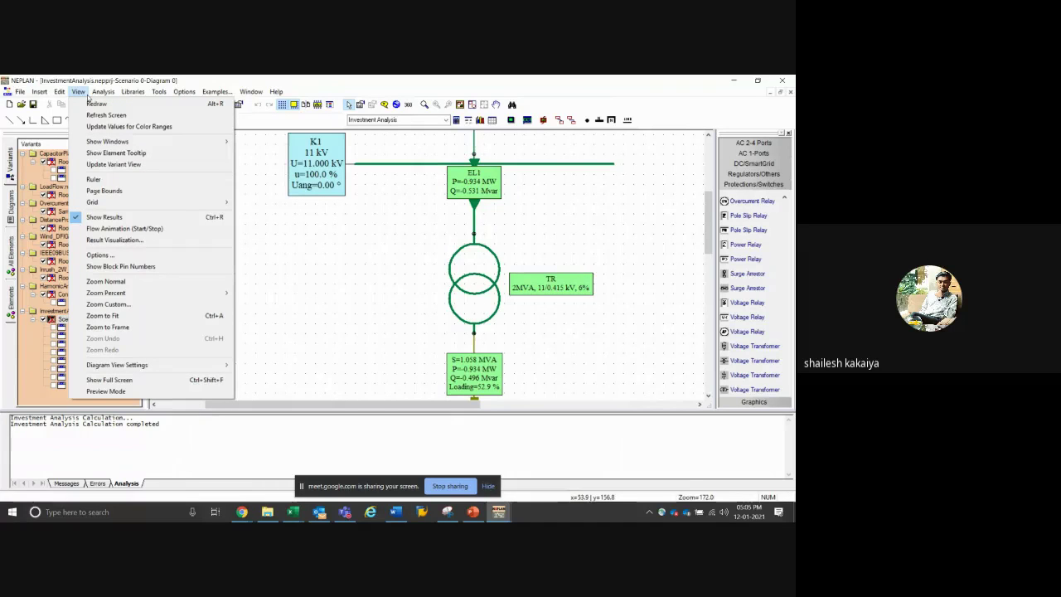
mouse_move(96, 94)
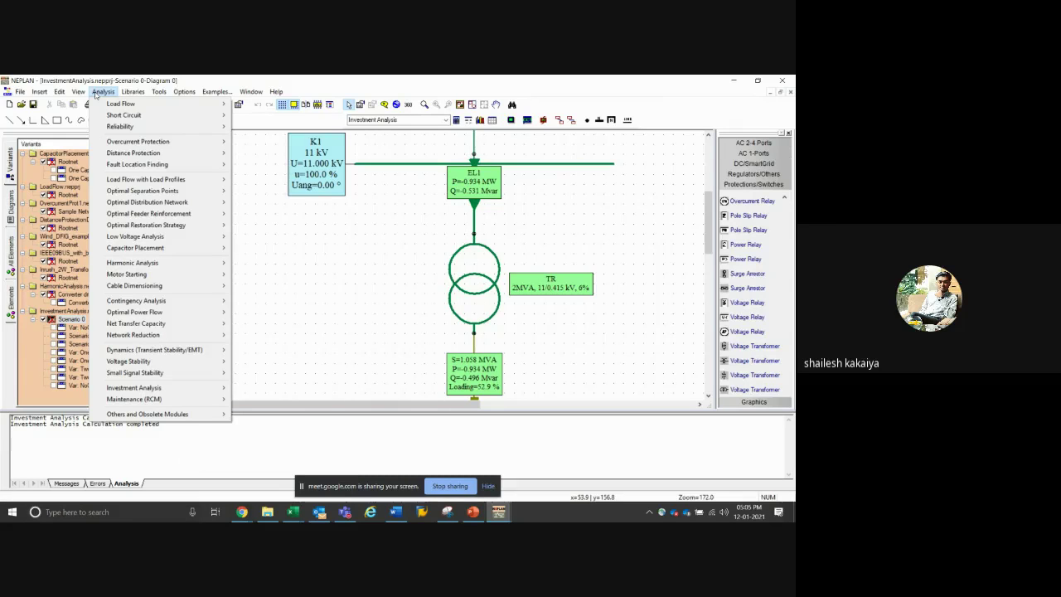
left_click(259, 155)
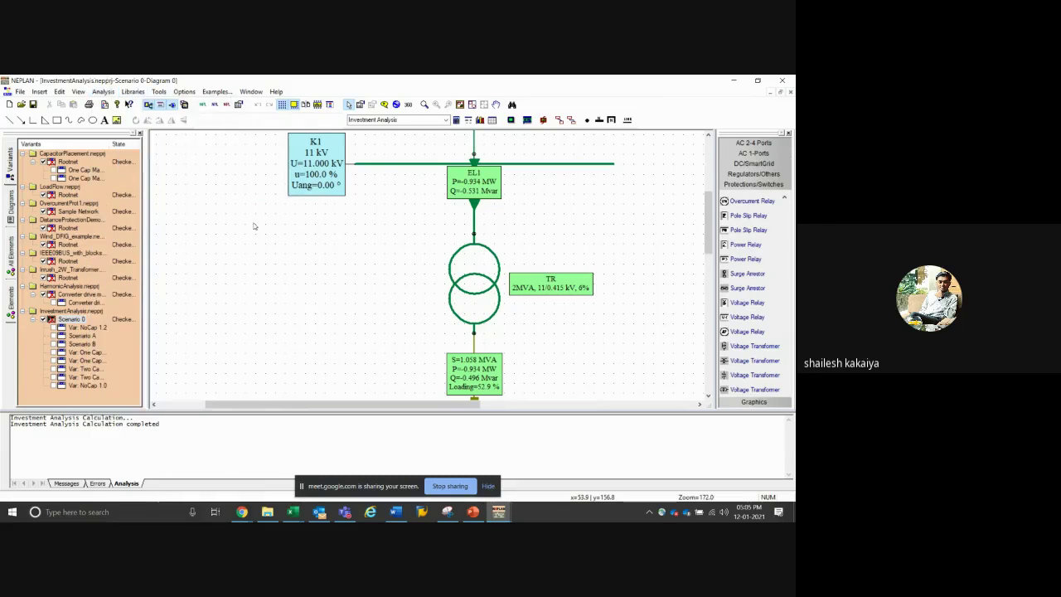
Zoom out of the Scenario 0 diagram until the whole network fits in view
left_click(424, 105)
scroll(428, 292, "down", 1)
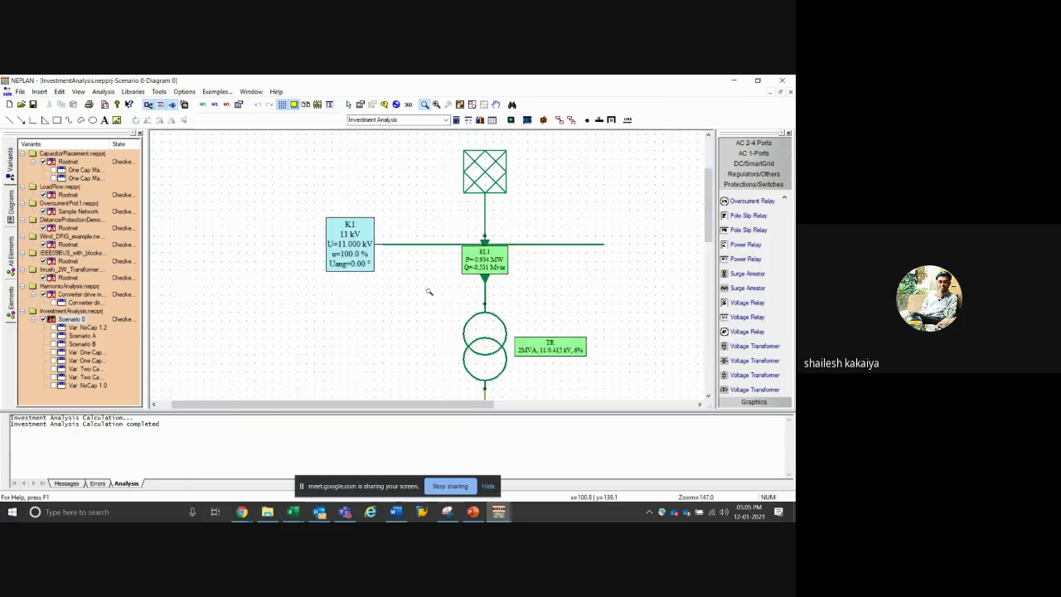
scroll(389, 282, "down", 2)
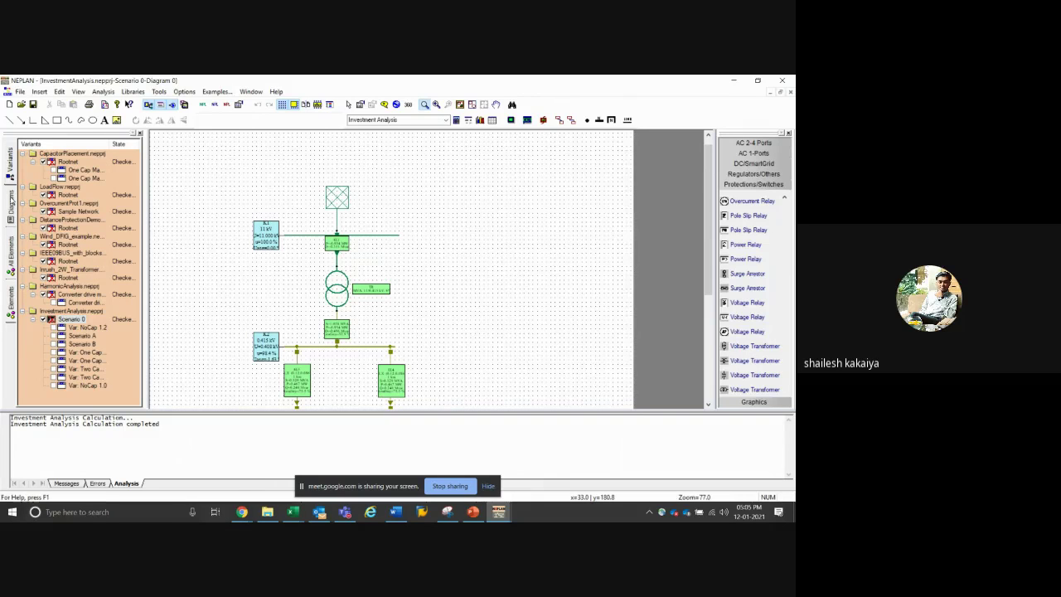
scroll(201, 226, "down", 1)
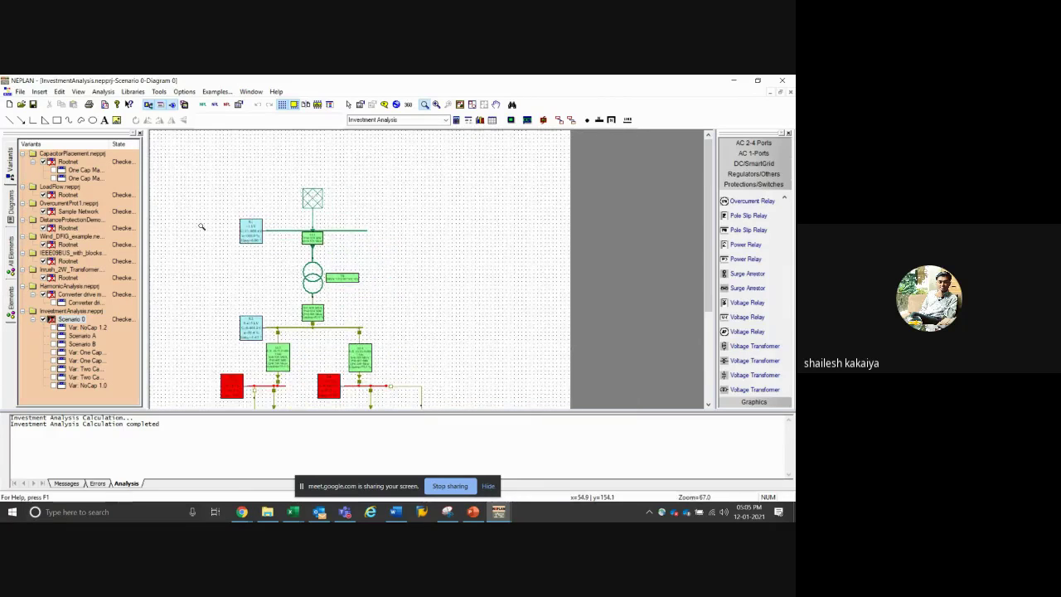
scroll(200, 225, "down", 2)
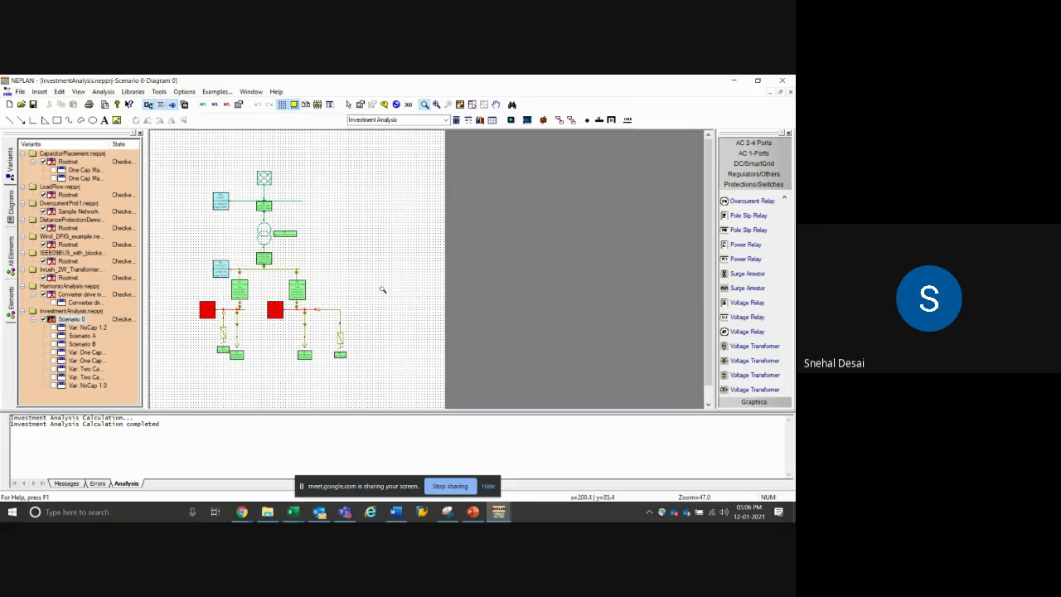
Look through the DC/SmartGrid elements in the symbol library, from flywheels and batteries to photovoltaic sources and DC loads
left_click(754, 174)
left_click(757, 165)
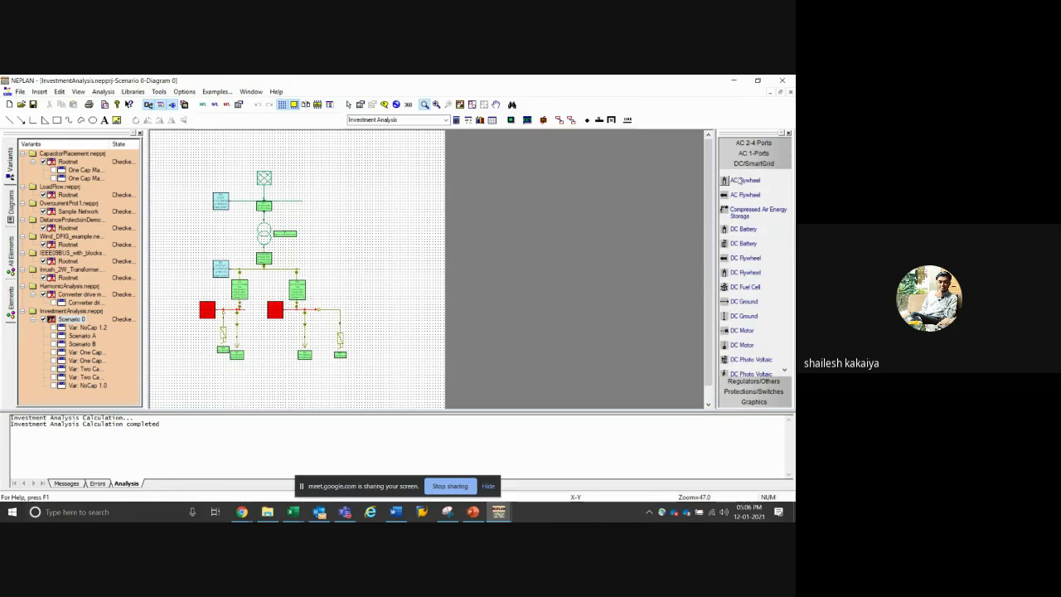
scroll(750, 203, "down", 1)
scroll(751, 203, "down", 1)
scroll(753, 201, "down", 1)
scroll(754, 203, "down", 2)
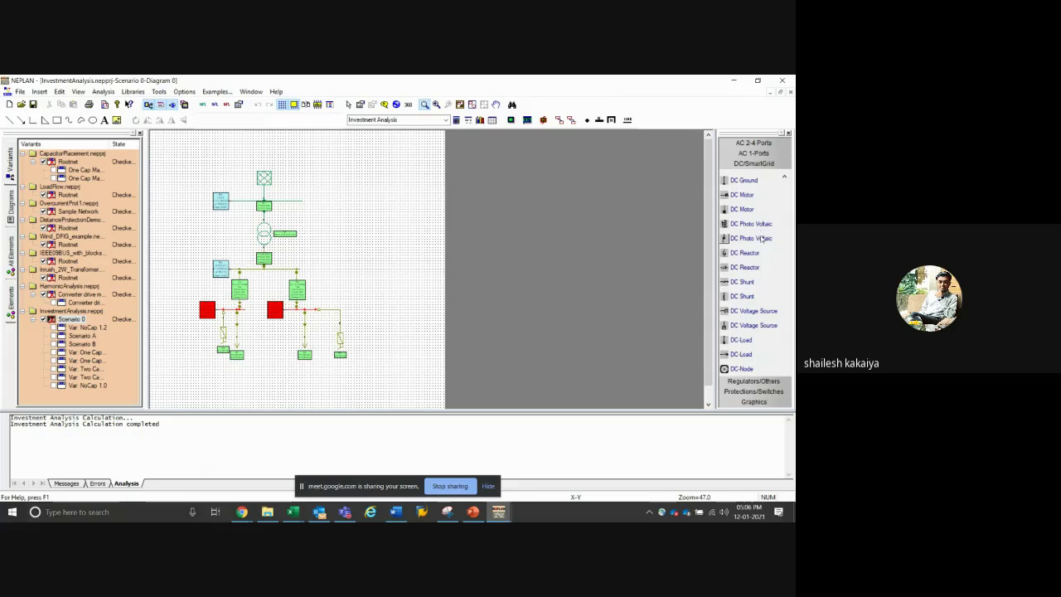
Start inserting a Disperse Generation element from the AC 1-Ports library and look at its available generation types
left_click(755, 156)
scroll(754, 212, "down", 2)
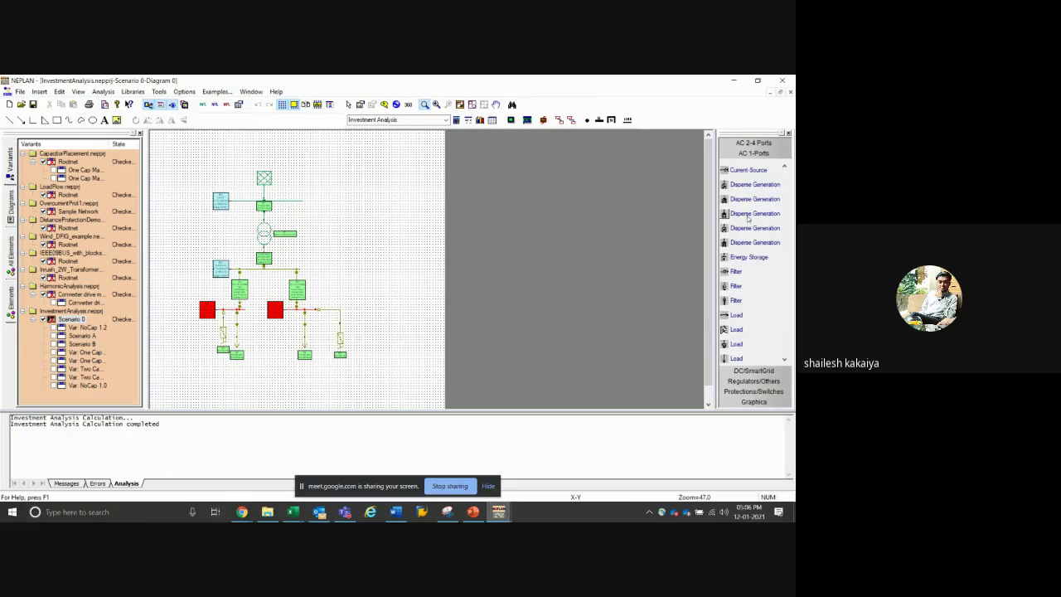
left_click_drag(741, 204, 416, 228)
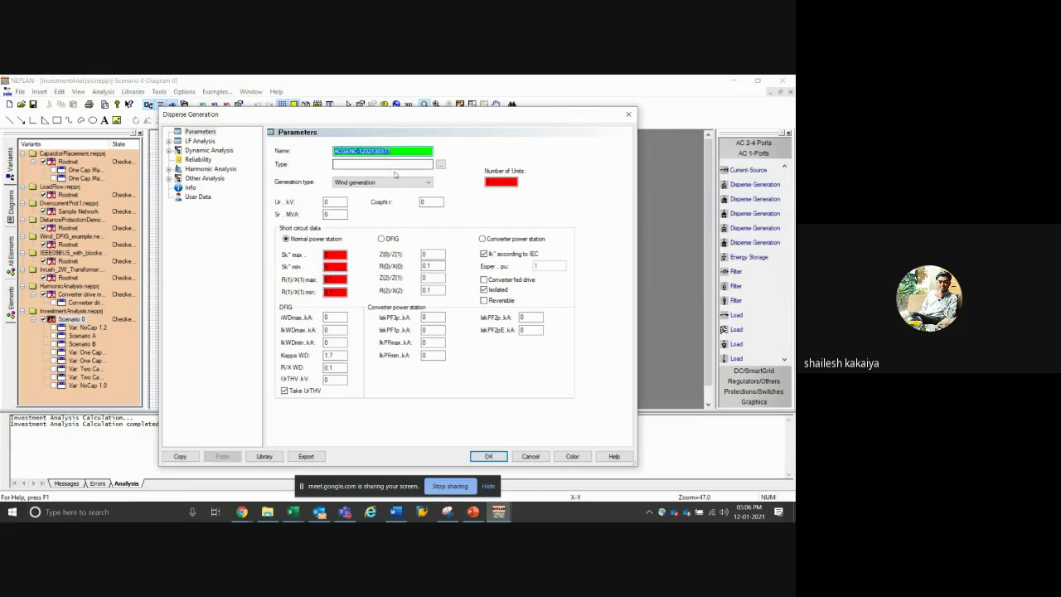
left_click(396, 181)
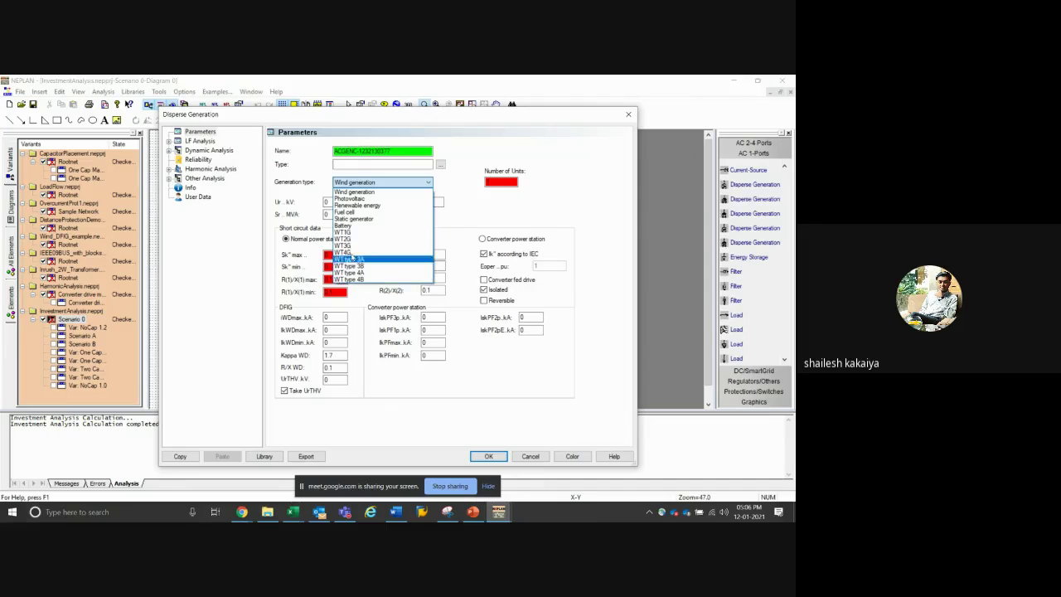
Examine the disperse generator's LF Analysis, IEC WT genset data and WTG controllers pages, including the WT E controller selection, then cancel the element
left_click(221, 144)
left_click(211, 143)
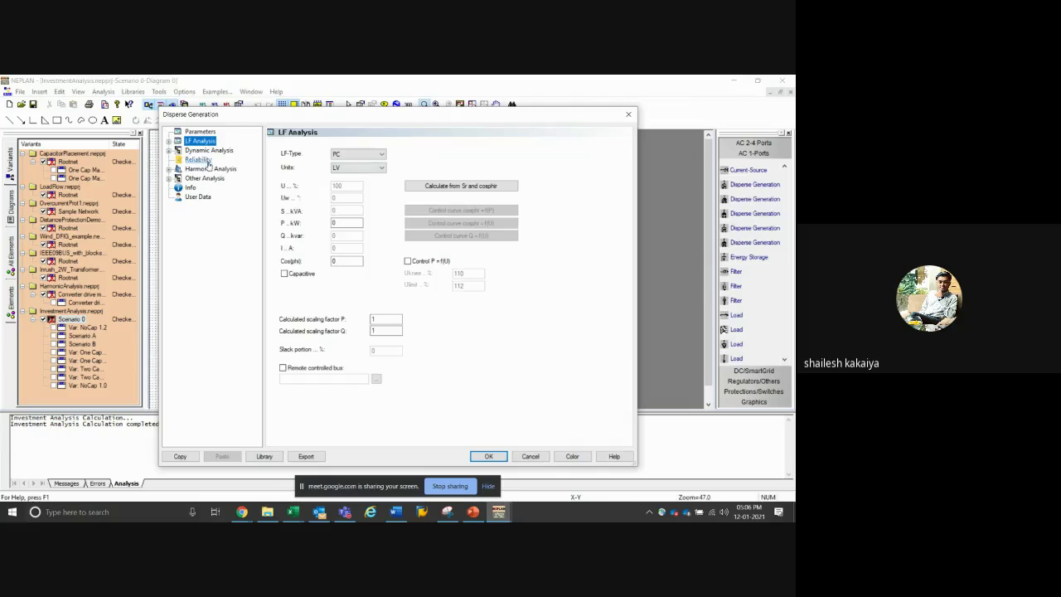
left_click(207, 150)
double_click(207, 151)
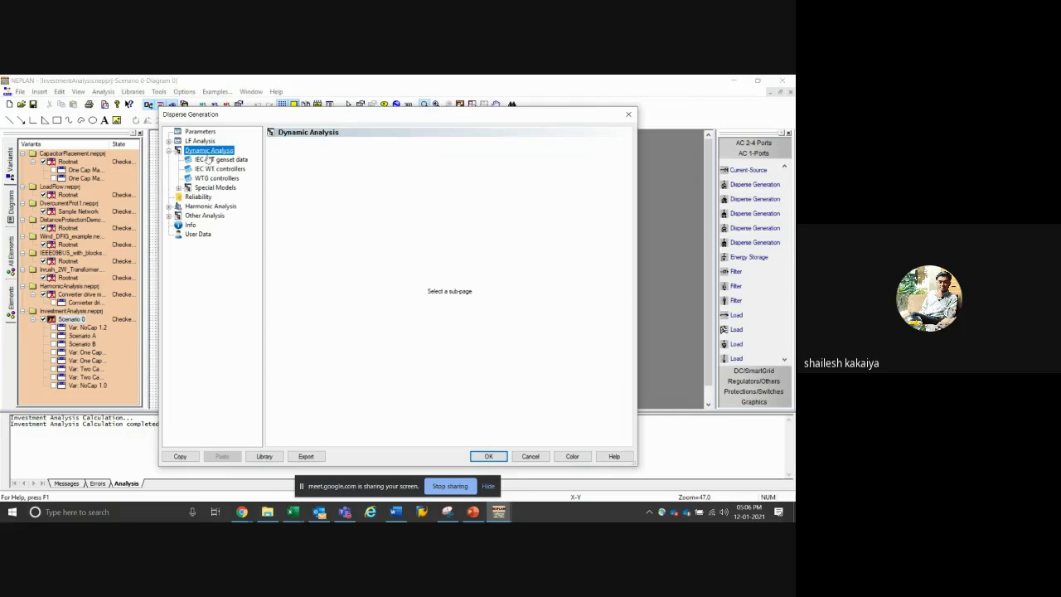
left_click(207, 159)
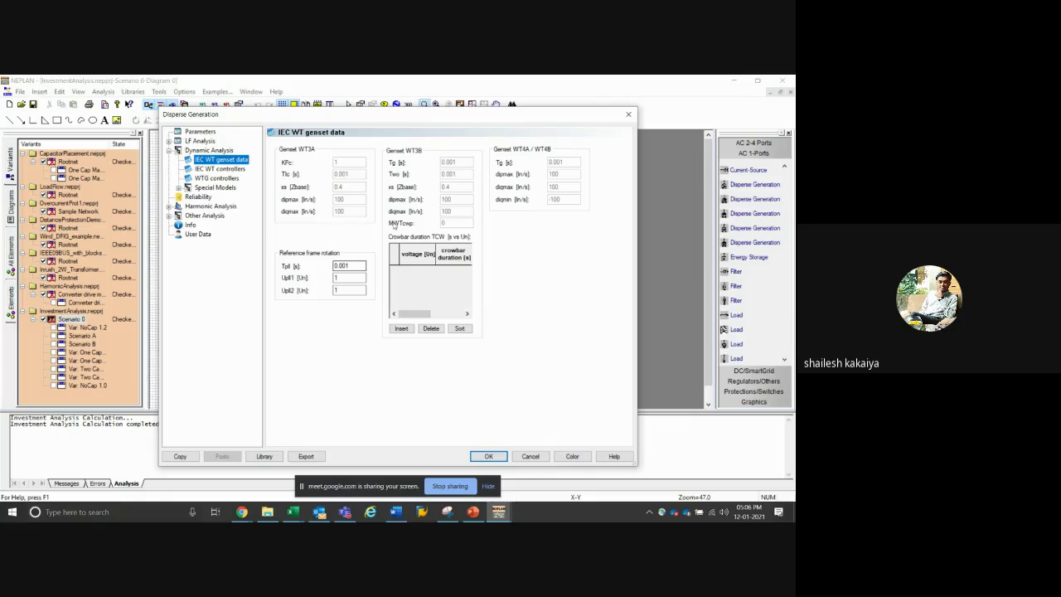
left_click(217, 178)
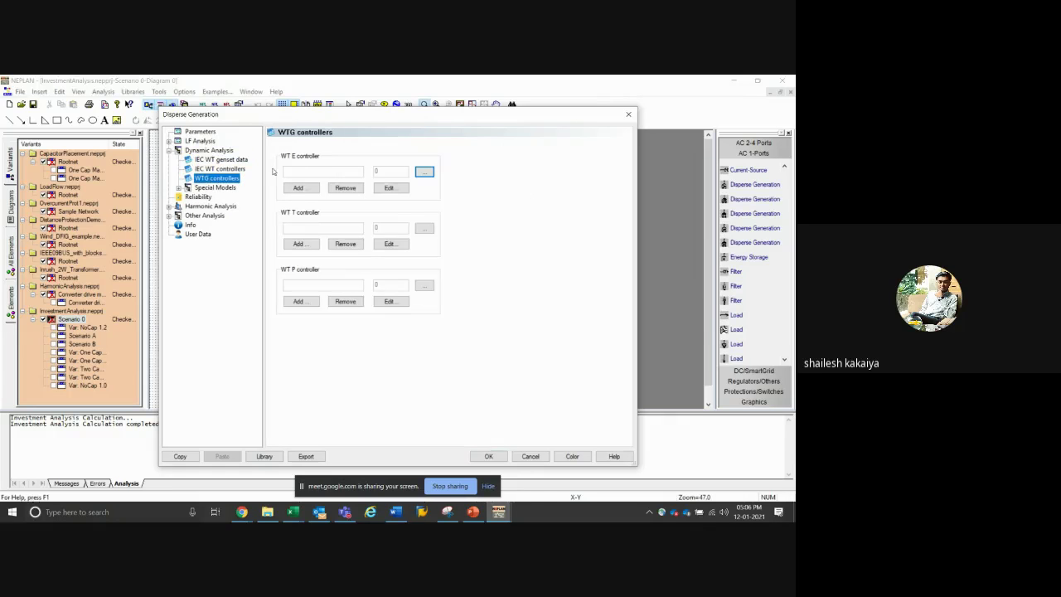
left_click(425, 171)
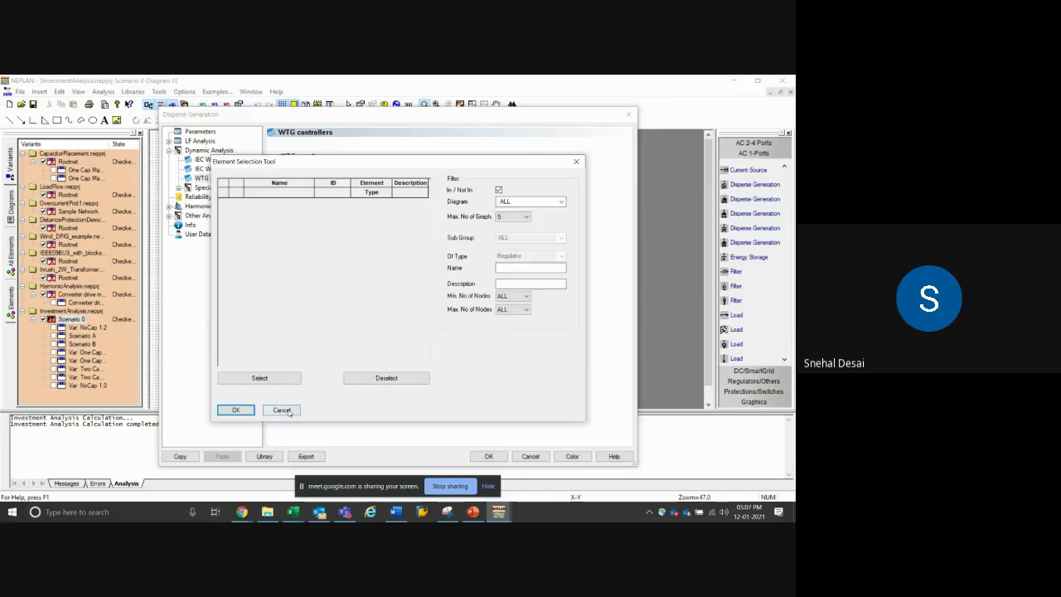
left_click(282, 410)
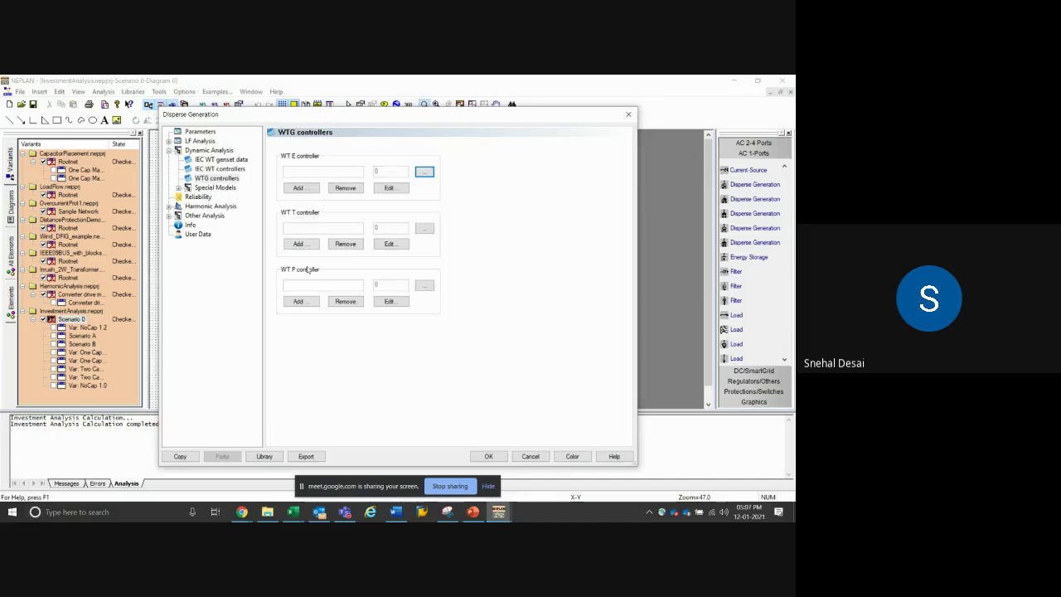
left_click(530, 456)
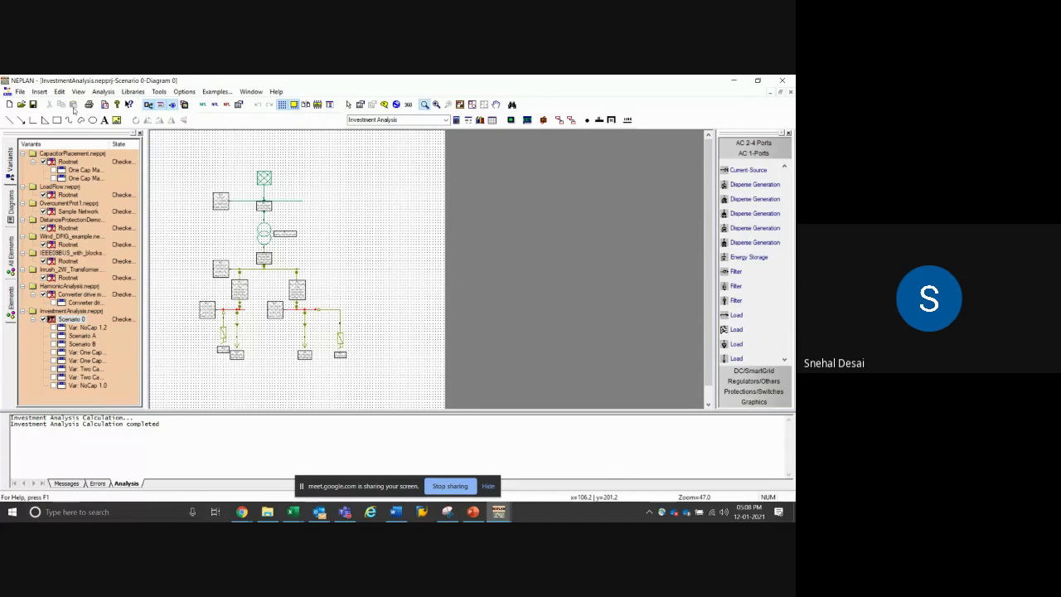
Browse the bundled Renewable Energy examples, covering Steady State, Wind Power Stations and the other dynamic simulations
left_click(217, 91)
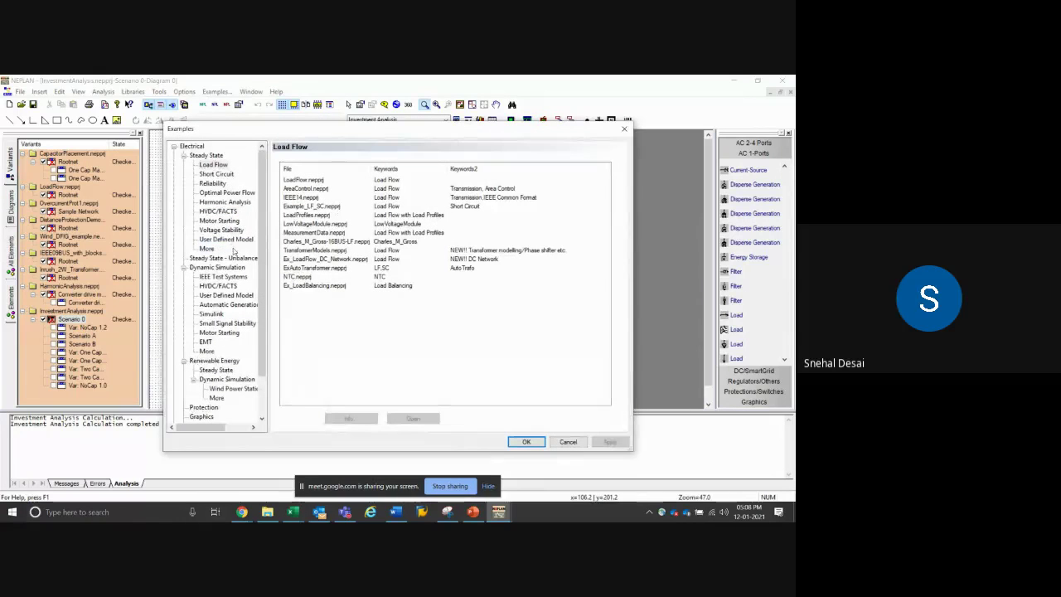
scroll(233, 251, "down", 2)
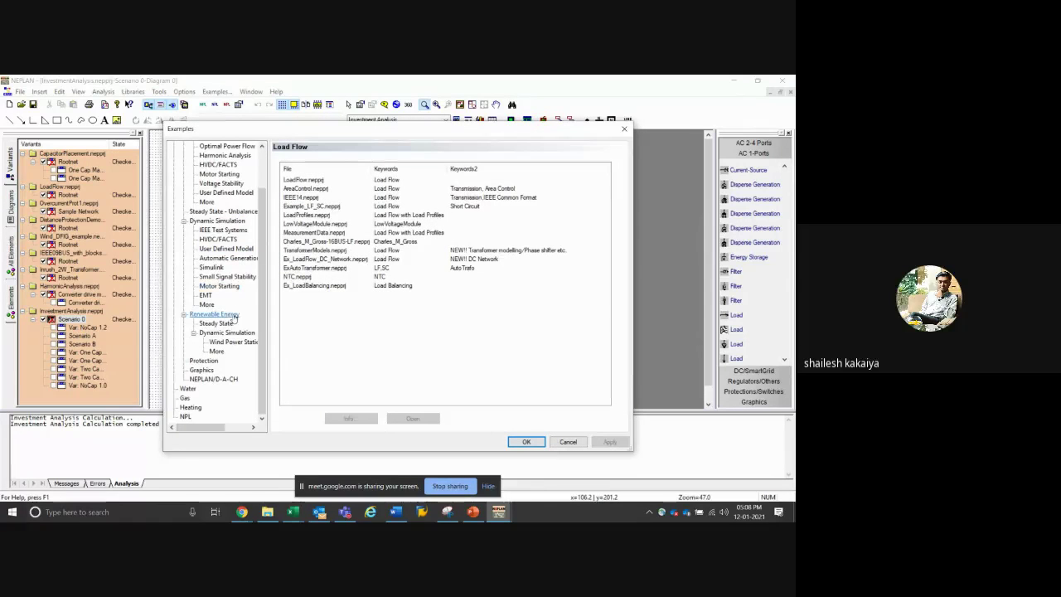
left_click(216, 351)
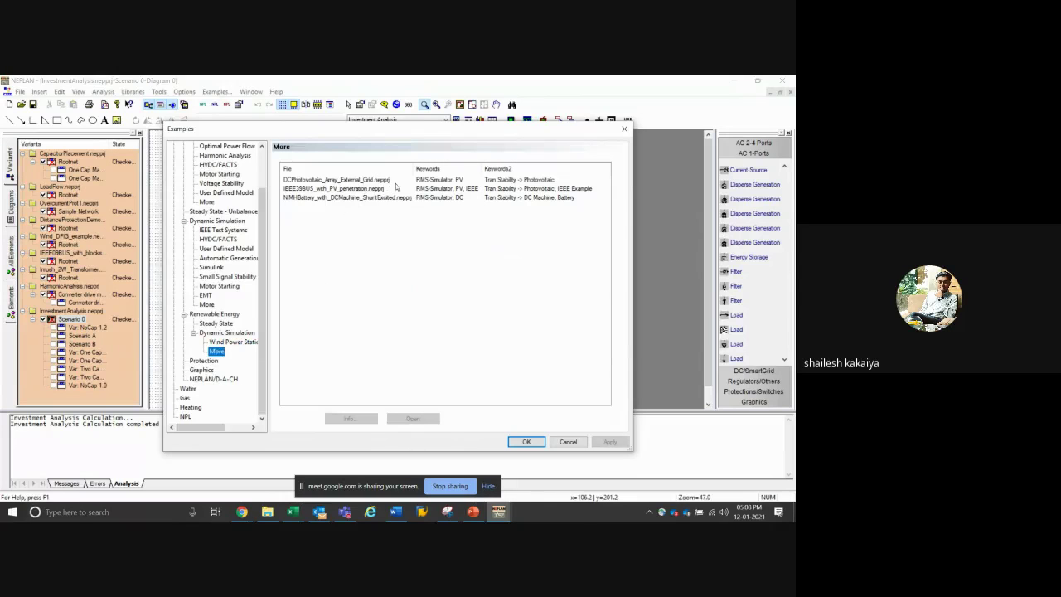
left_click(230, 341)
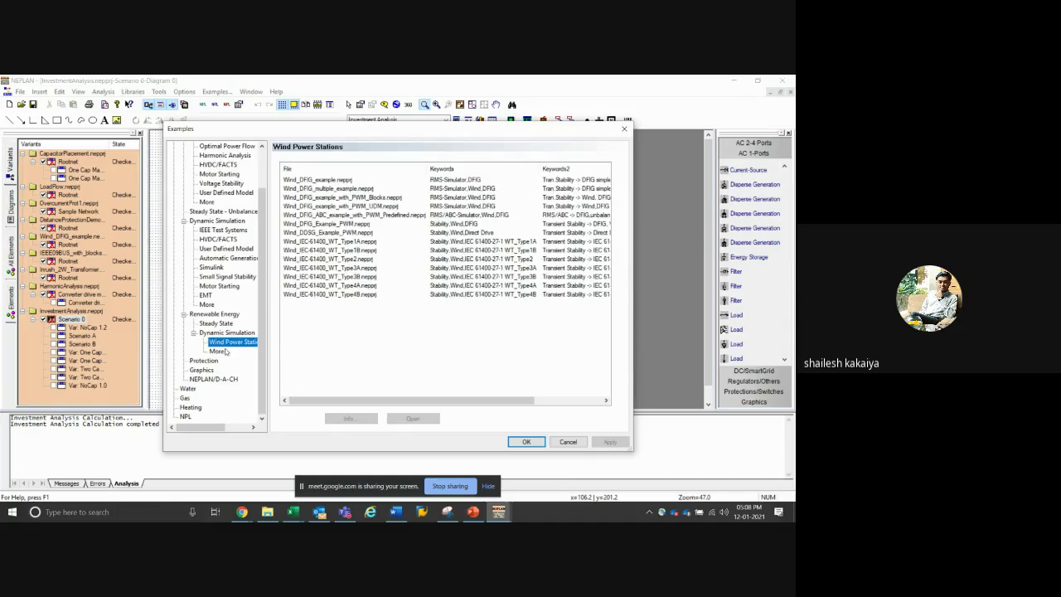
left_click(217, 351)
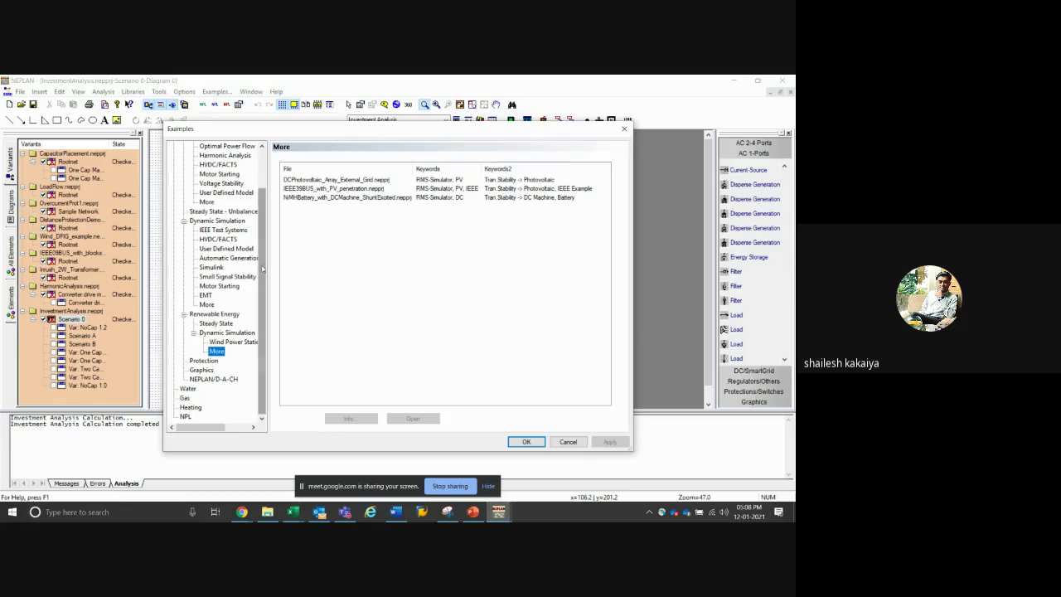
left_click(218, 164)
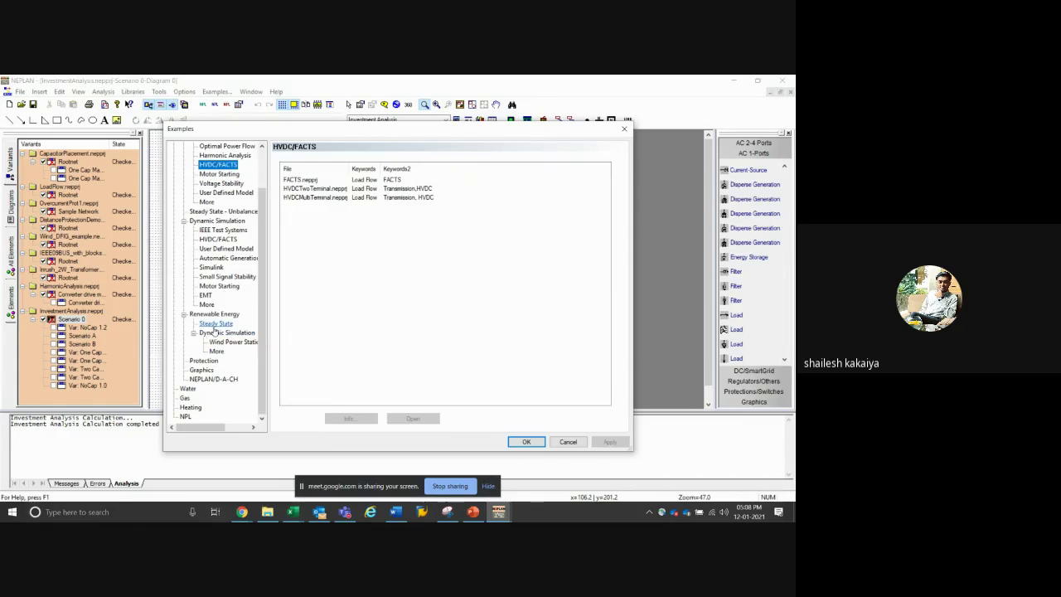
left_click(214, 325)
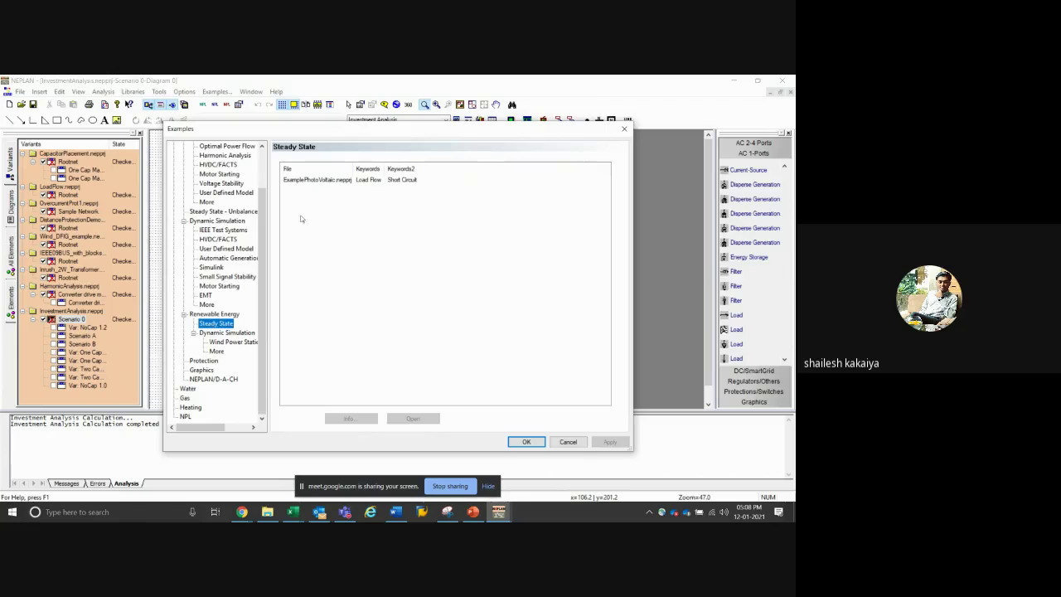
Open the IEEE39BUS_with_PV_penetration example from the additional renewable dynamic simulation examples and close the example list
left_click(216, 351)
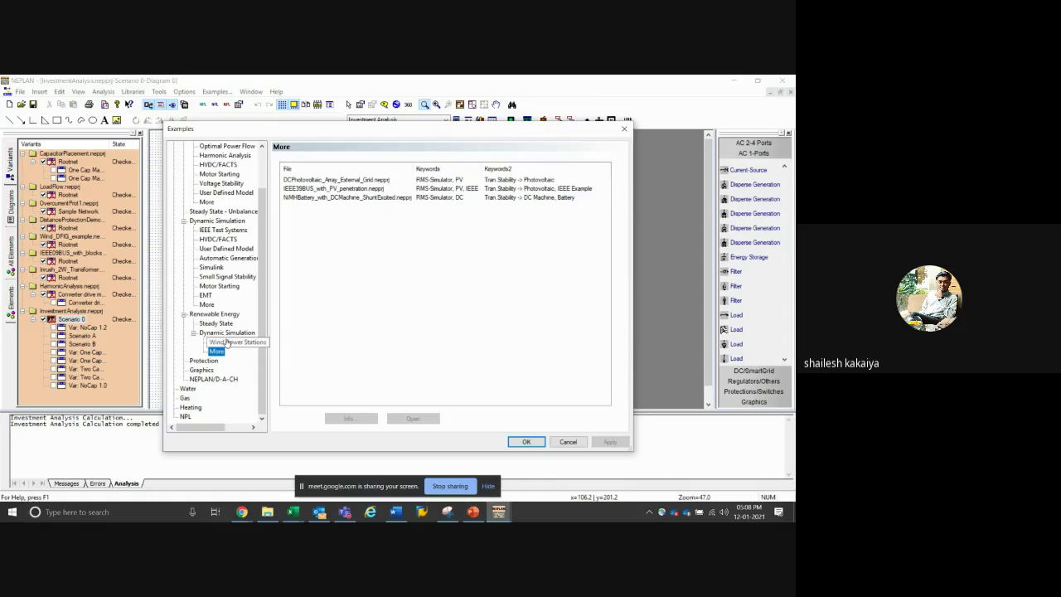
double_click(336, 188)
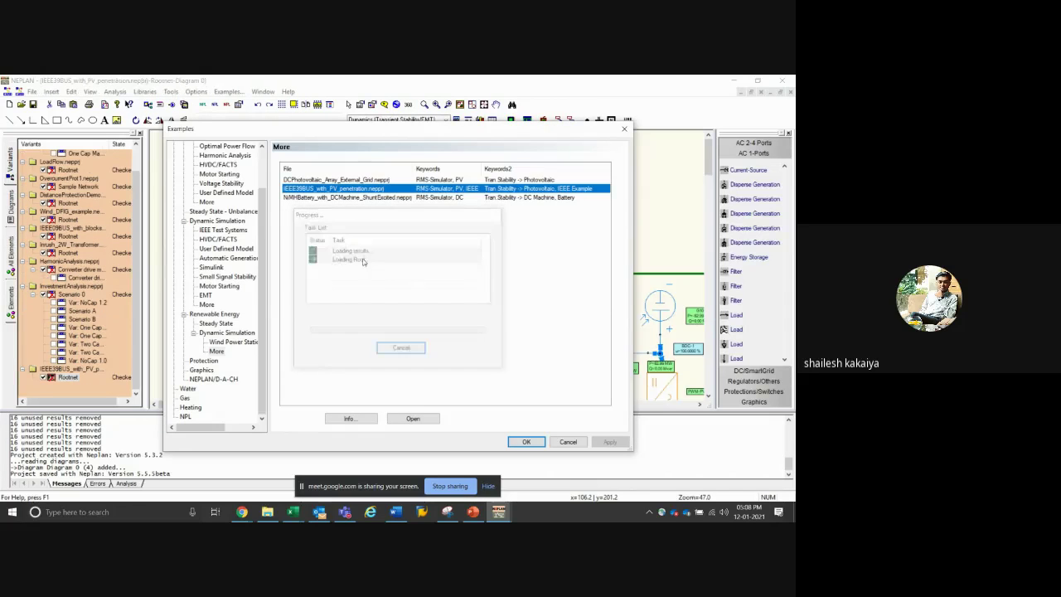
left_click(523, 442)
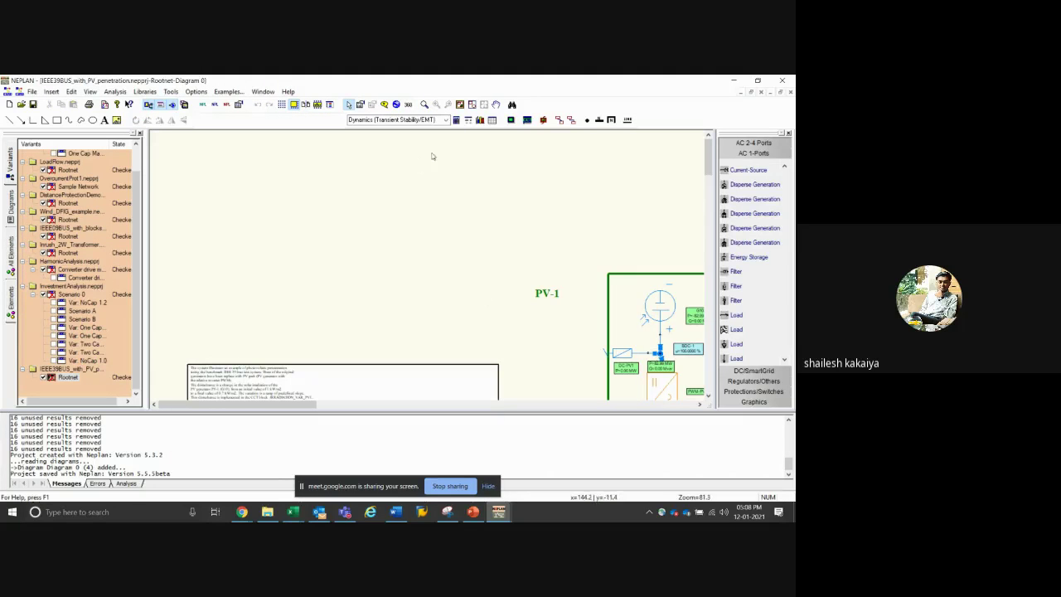
Inspect the PV-1 block close up and check the parameters of its DC node BDC-1 without changing them
left_click(424, 104)
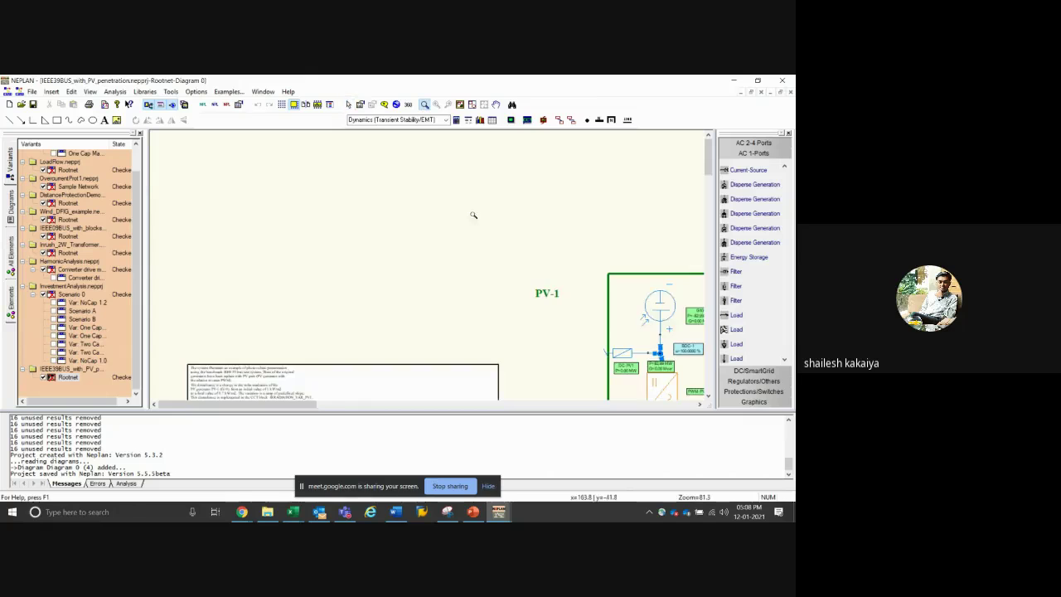
scroll(473, 216, "down", 5)
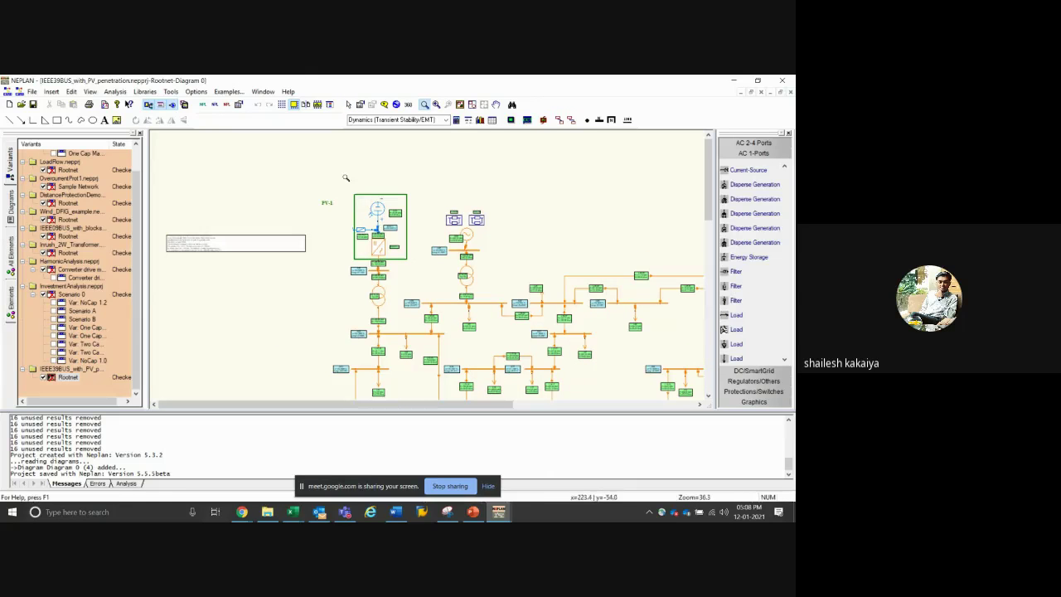
left_click_drag(337, 171, 464, 280)
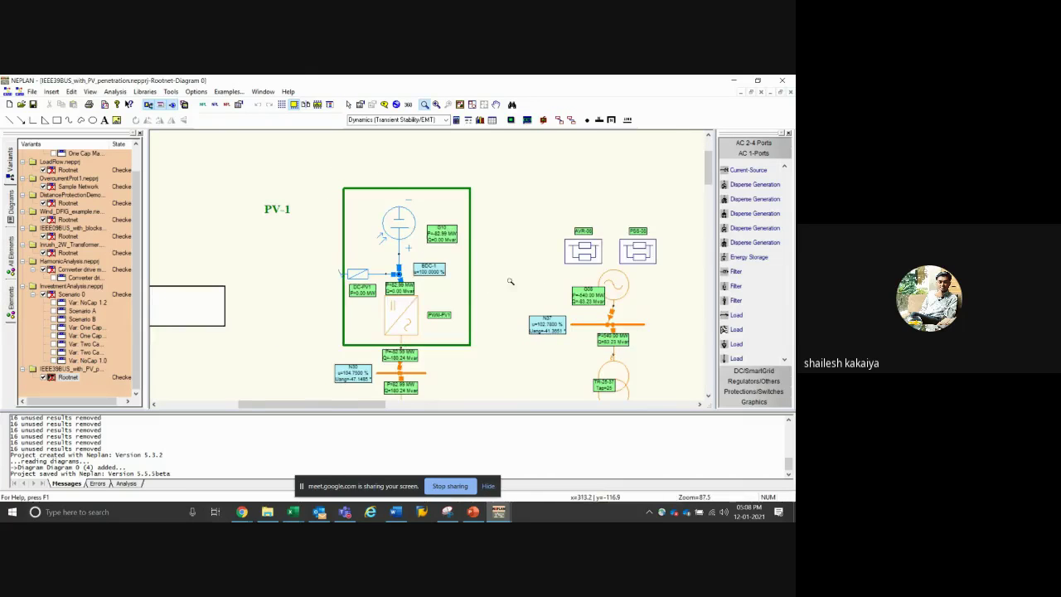
scroll(481, 277, "down", 1)
left_click_drag(233, 175, 422, 339)
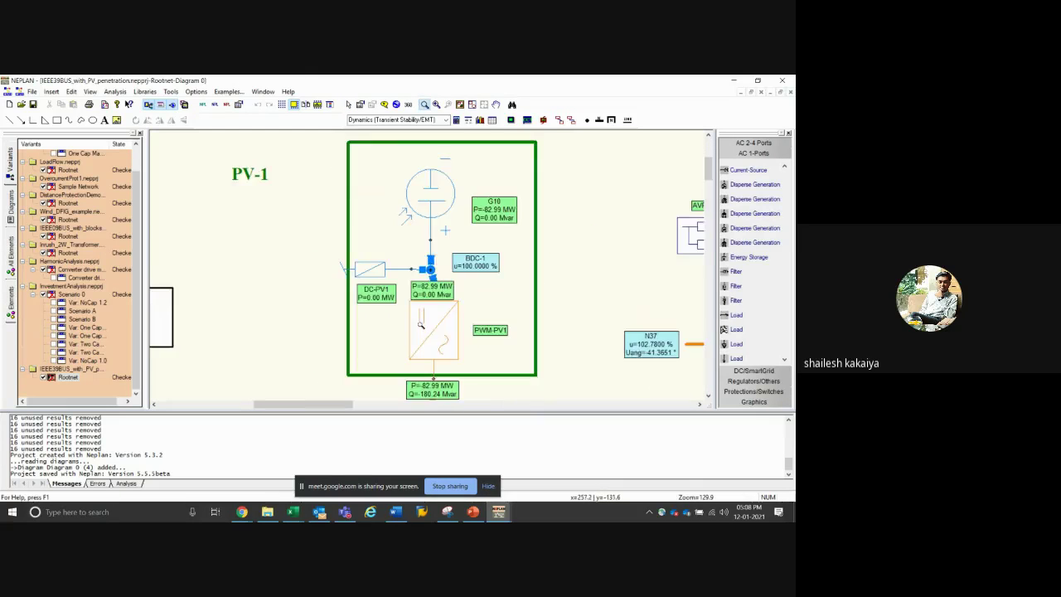
left_click(349, 105)
double_click(430, 269)
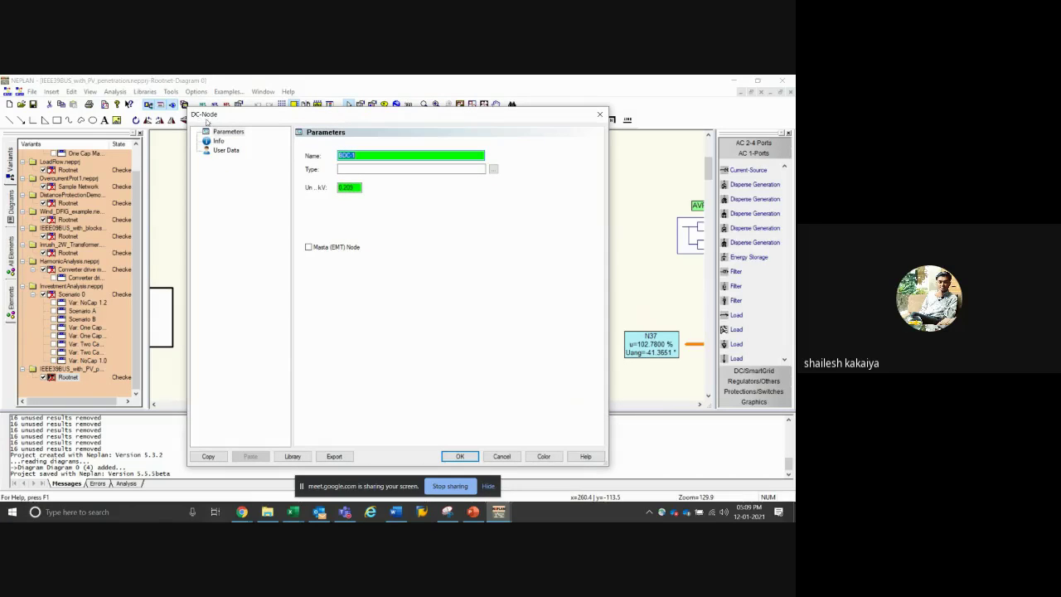
left_click(502, 457)
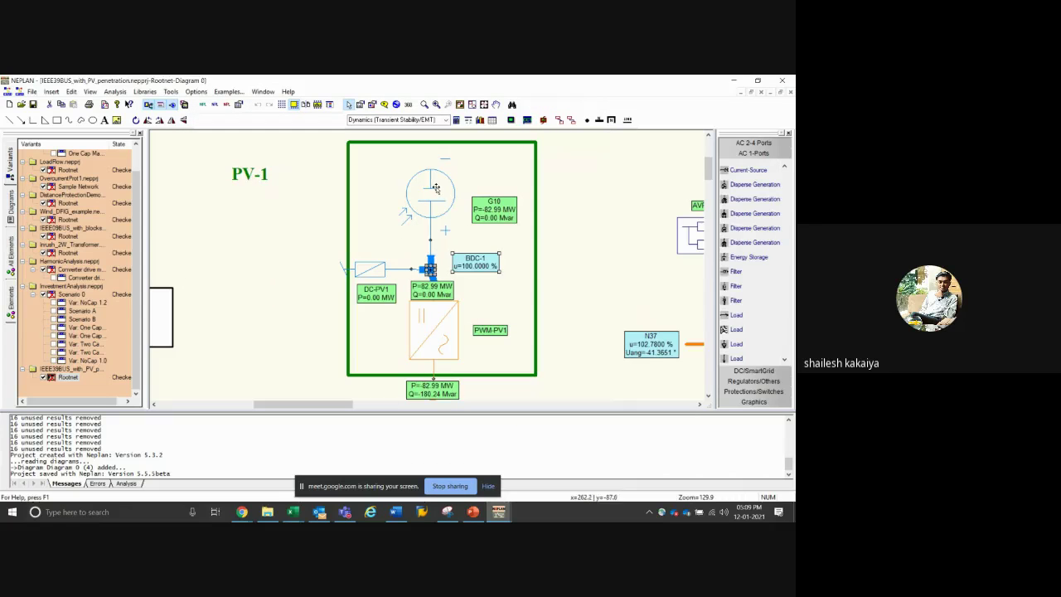
Check the parameters and dynamic analysis entries of the DC photovoltaic source G10, leaving them unchanged
left_click(435, 189)
double_click(427, 203)
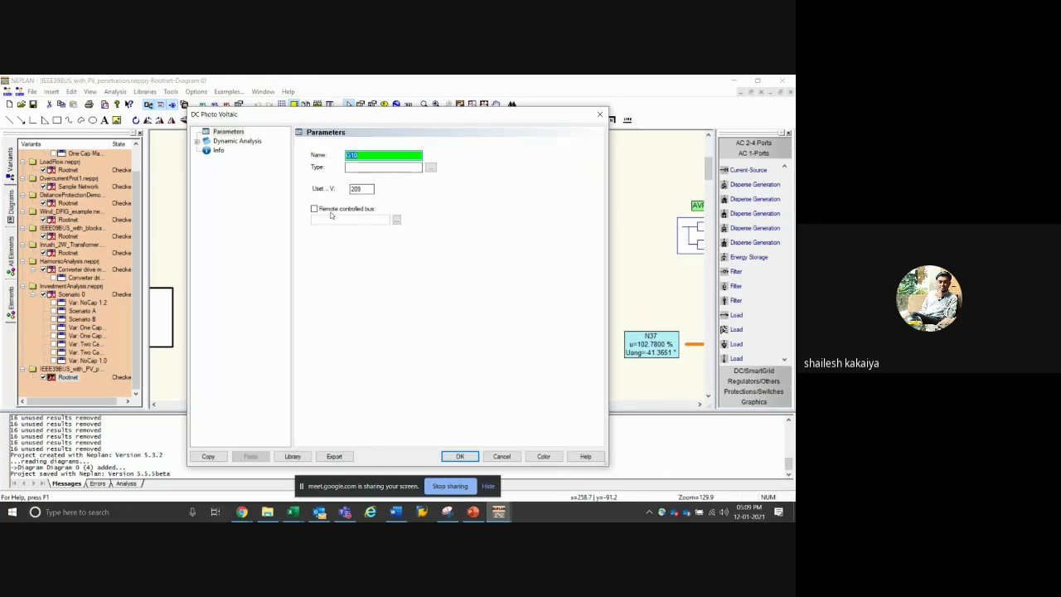
left_click(198, 141)
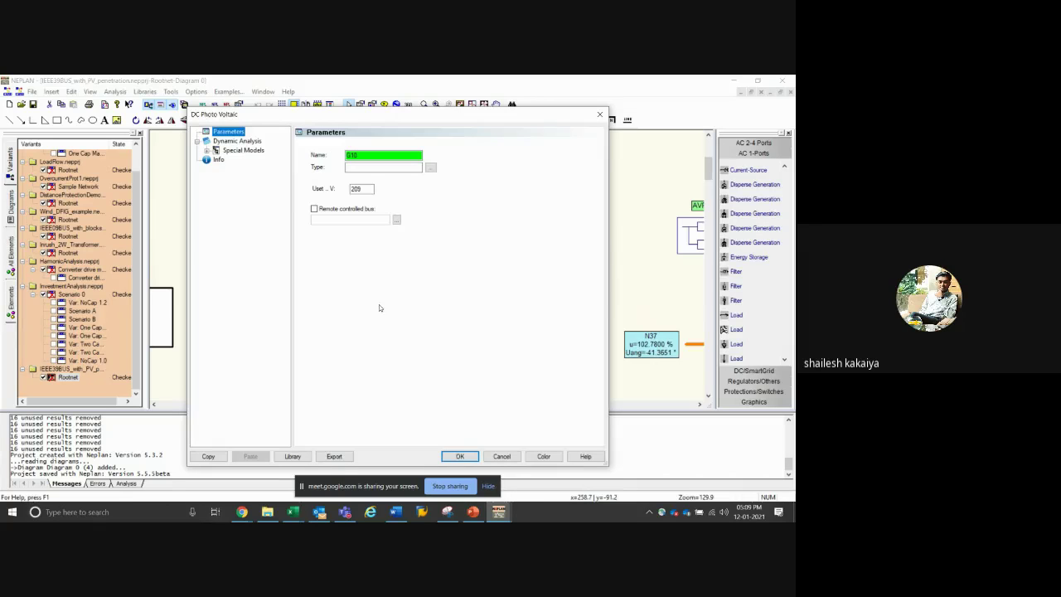
left_click(501, 456)
Review the parameters of the PWM-PV1 converter and its AC busbar N30, leaving both unchanged
scroll(450, 292, "down", 3)
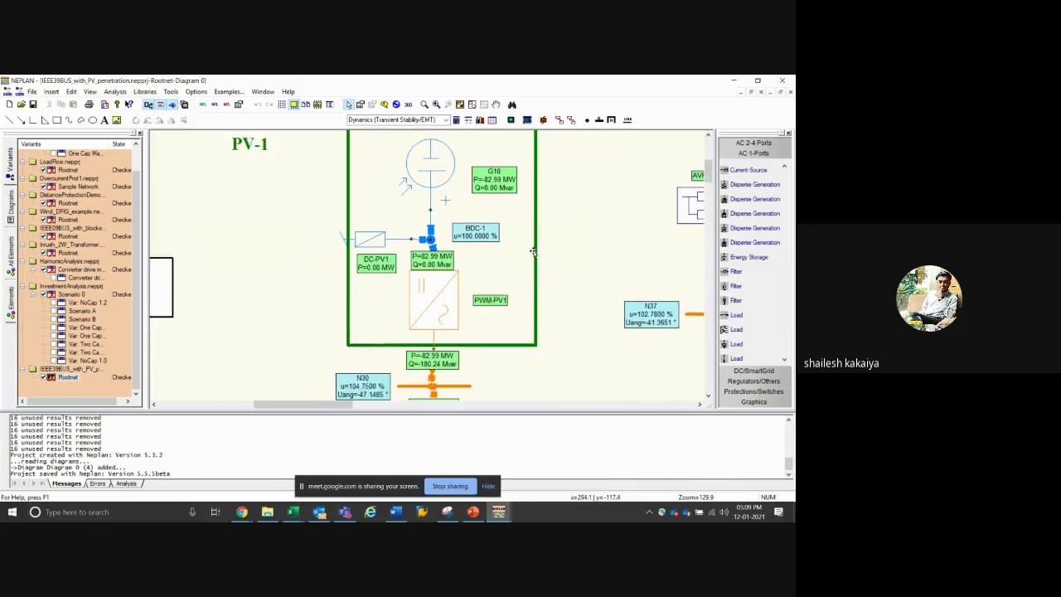
double_click(451, 291)
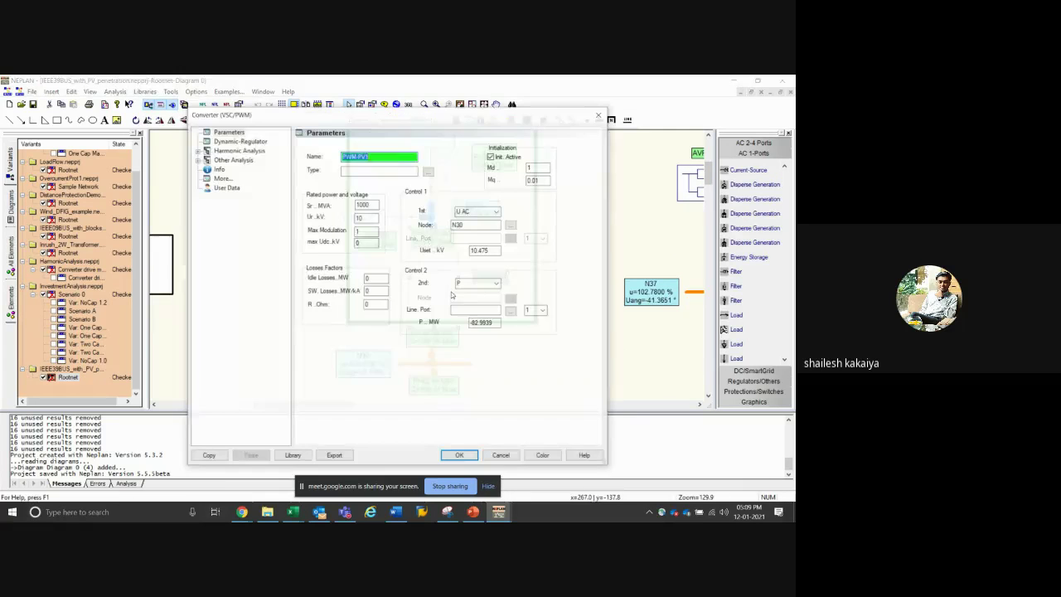
left_click(228, 131)
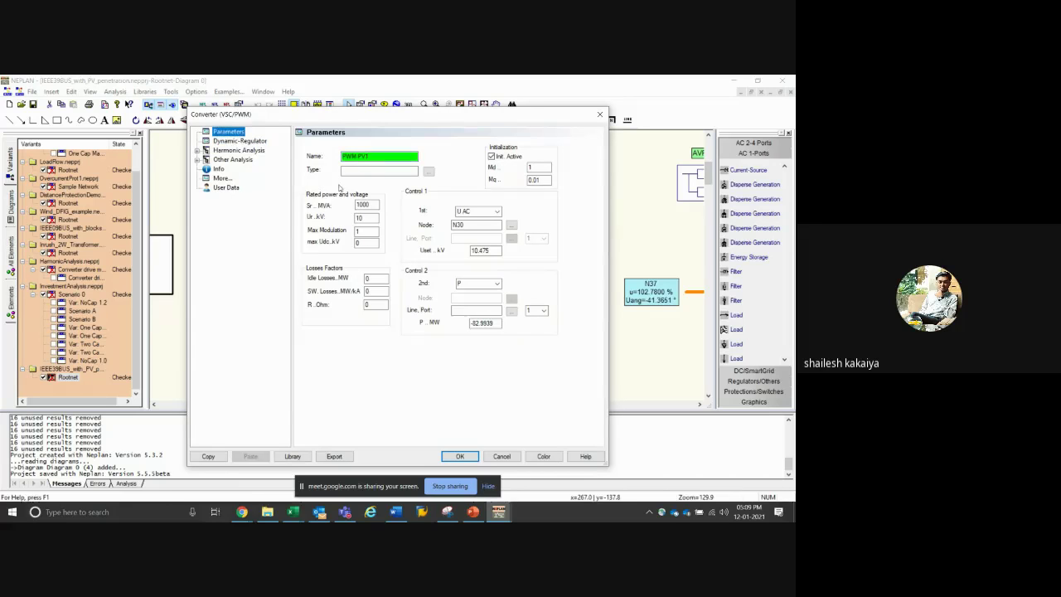
left_click(502, 456)
scroll(569, 308, "down", 3)
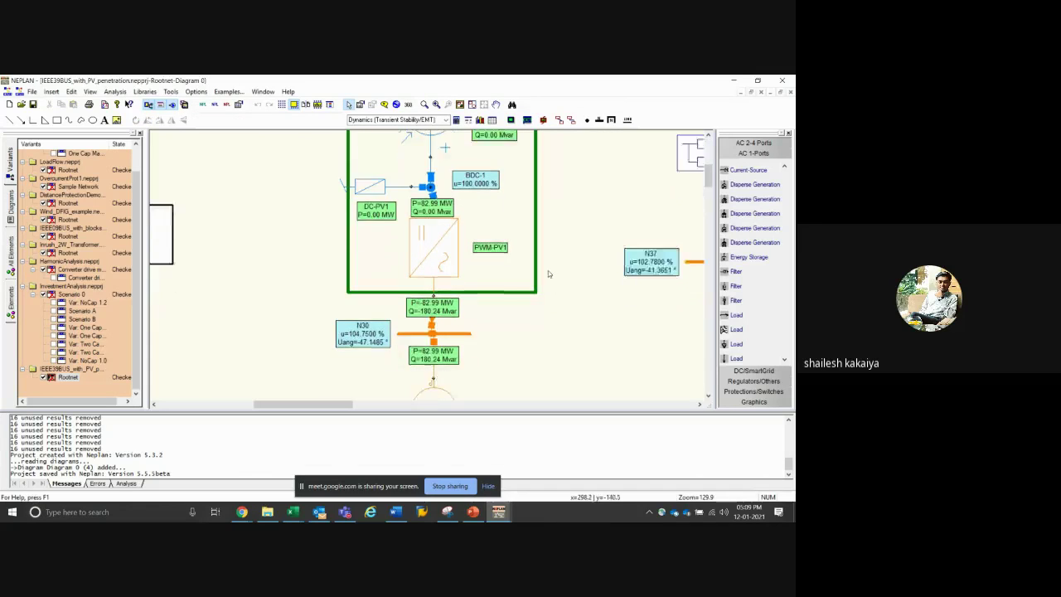
double_click(404, 282)
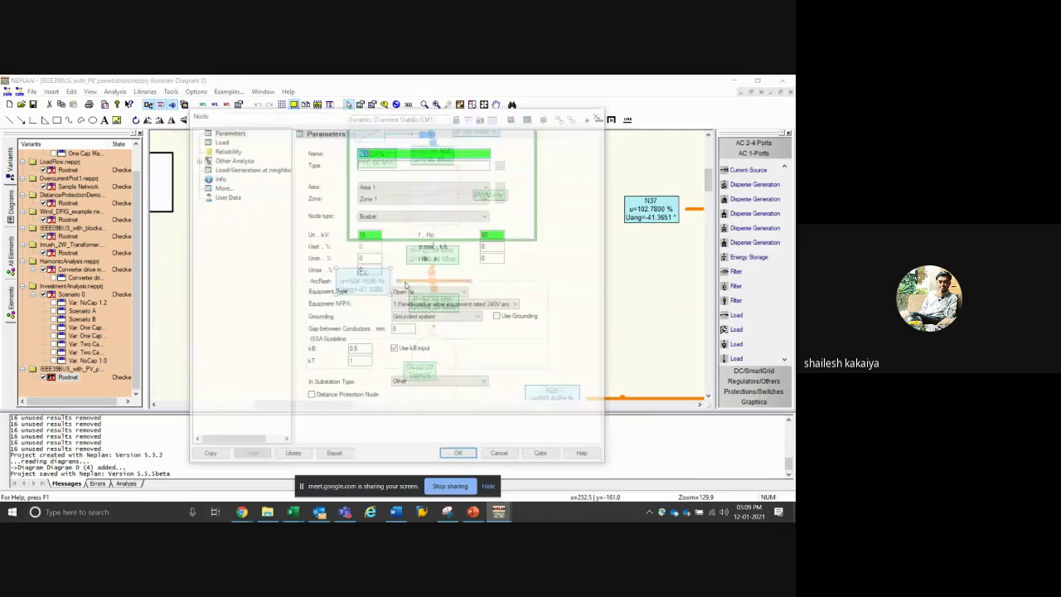
left_click(502, 456)
Zoom out from PV-1 to survey the IEEE 39-bus network and where its PV blocks connect
left_click(423, 104)
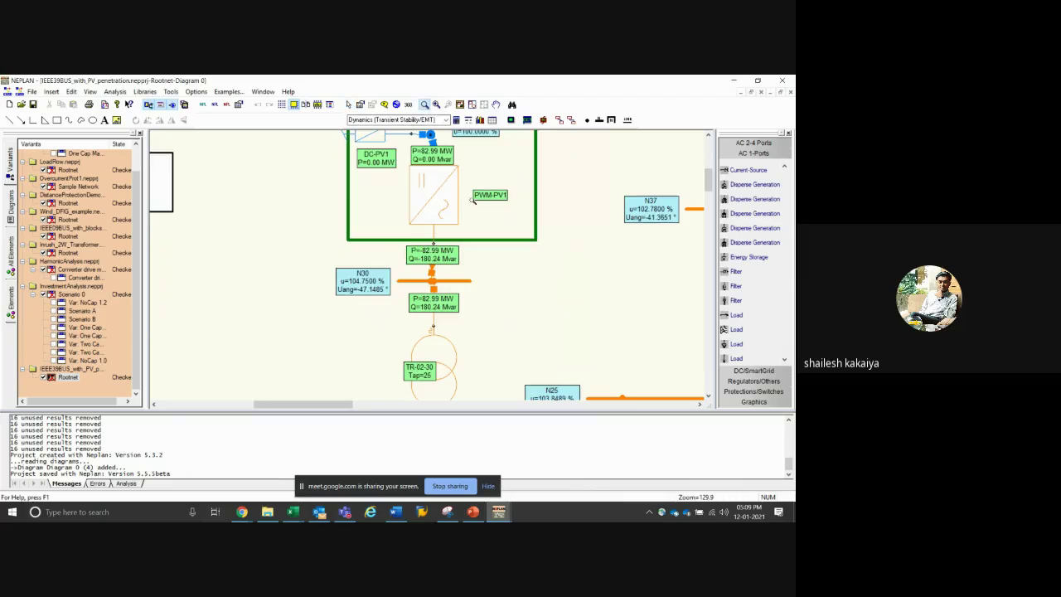
scroll(432, 281, "down", 2)
scroll(408, 231, "down", 1)
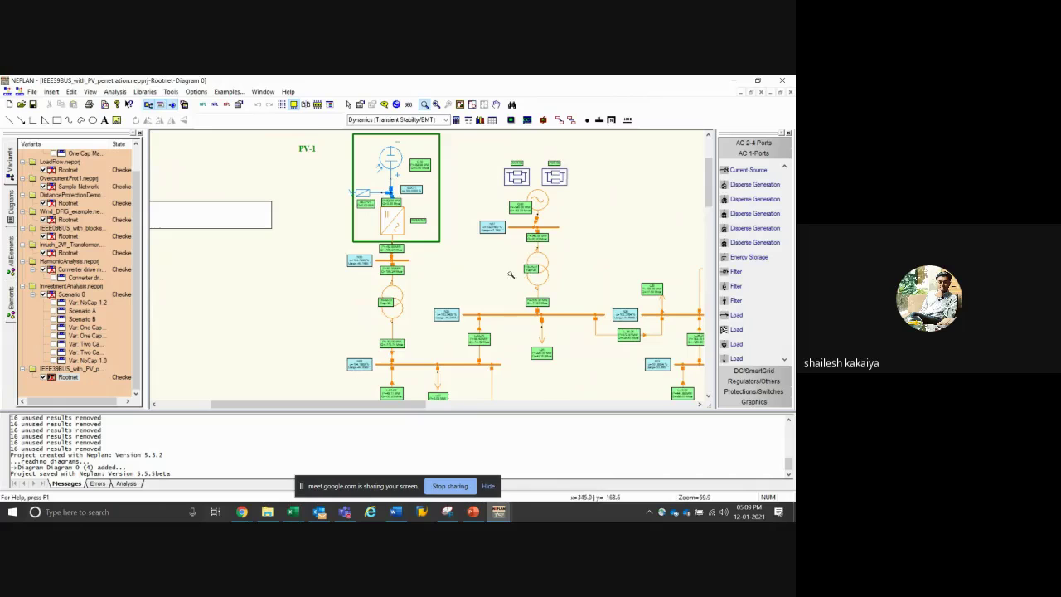
scroll(432, 273, "down", 1)
scroll(432, 272, "down", 1)
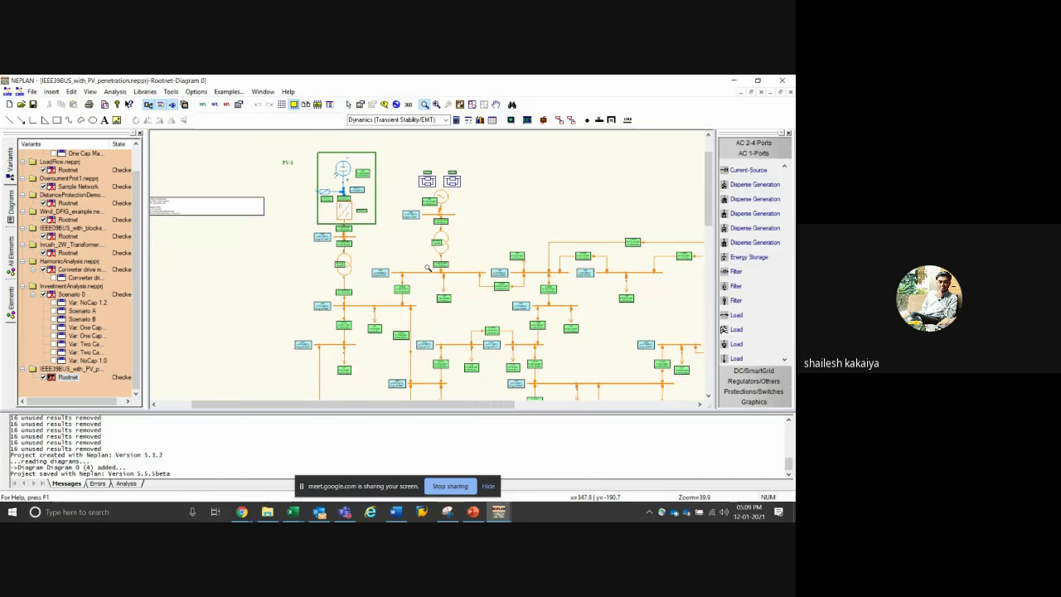
scroll(286, 170, "down", 1)
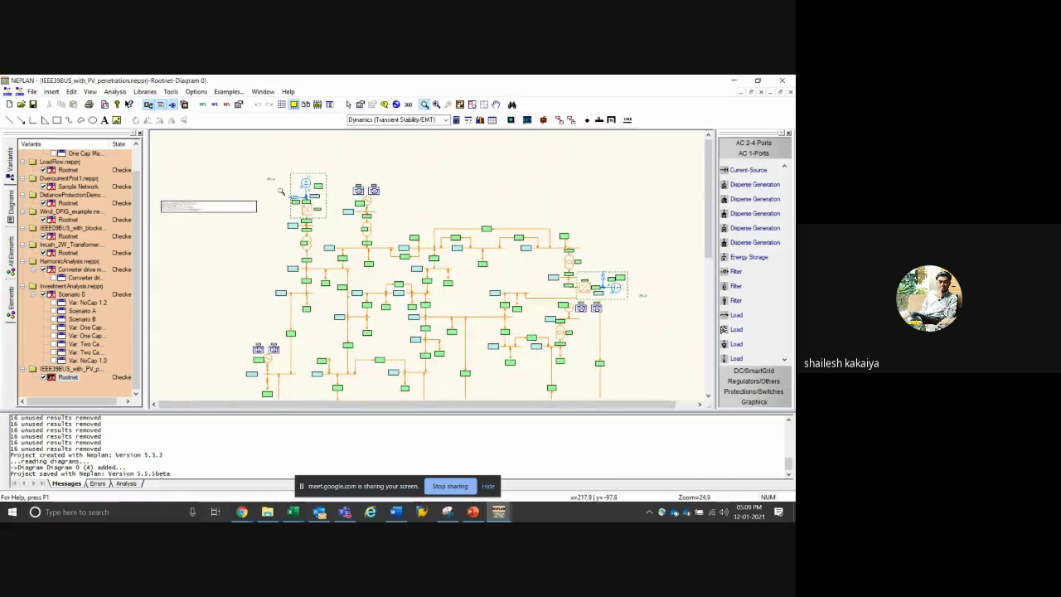
scroll(305, 222, "down", 1)
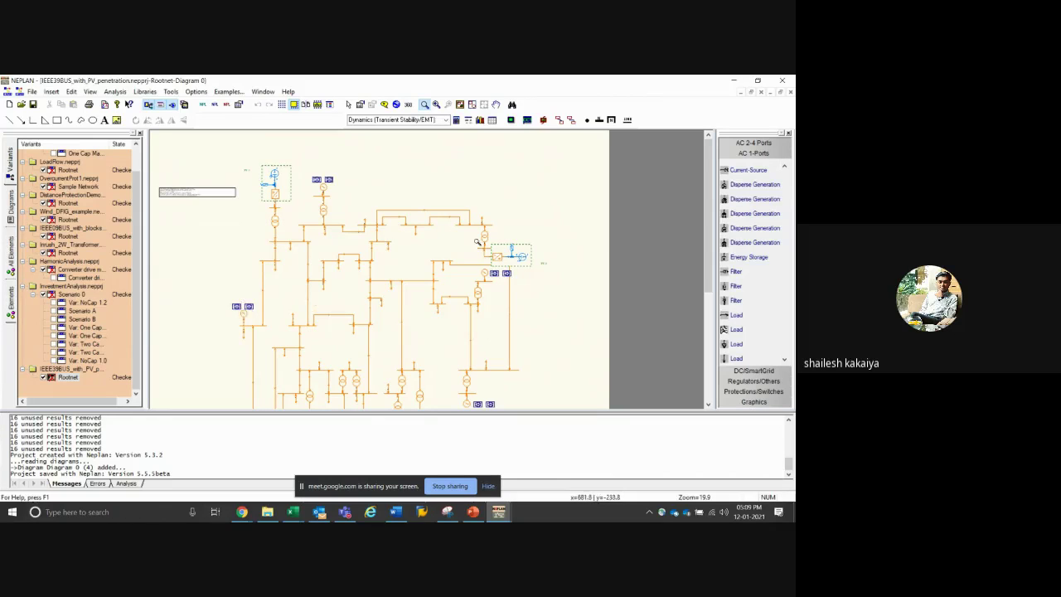
Examine the PV-3 block with its converter, DC node and photovoltaic source, and its connection to the surrounding network
left_click_drag(485, 228, 537, 281)
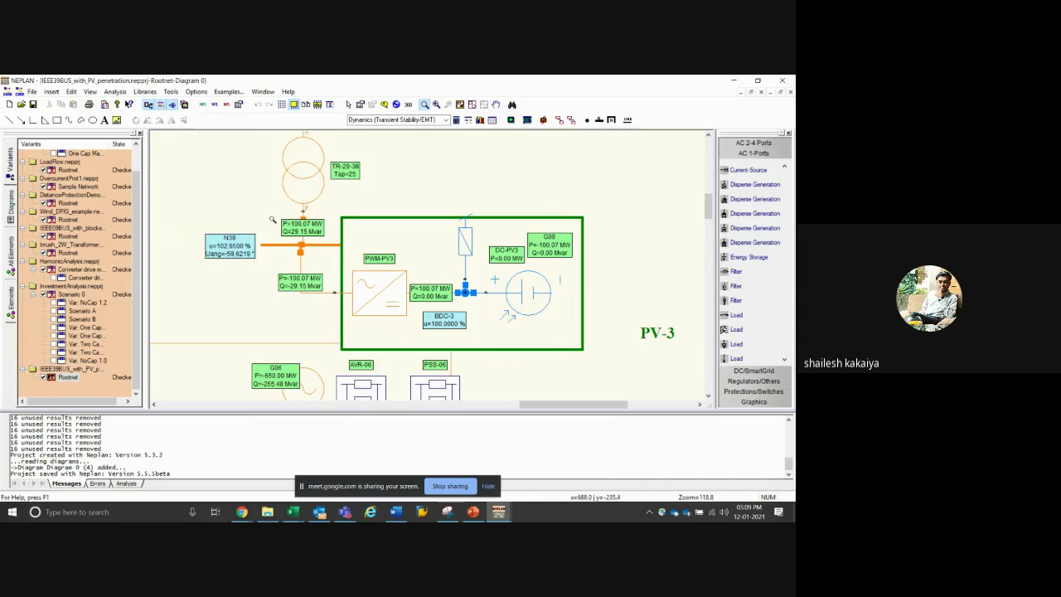
scroll(273, 222, "down", 3)
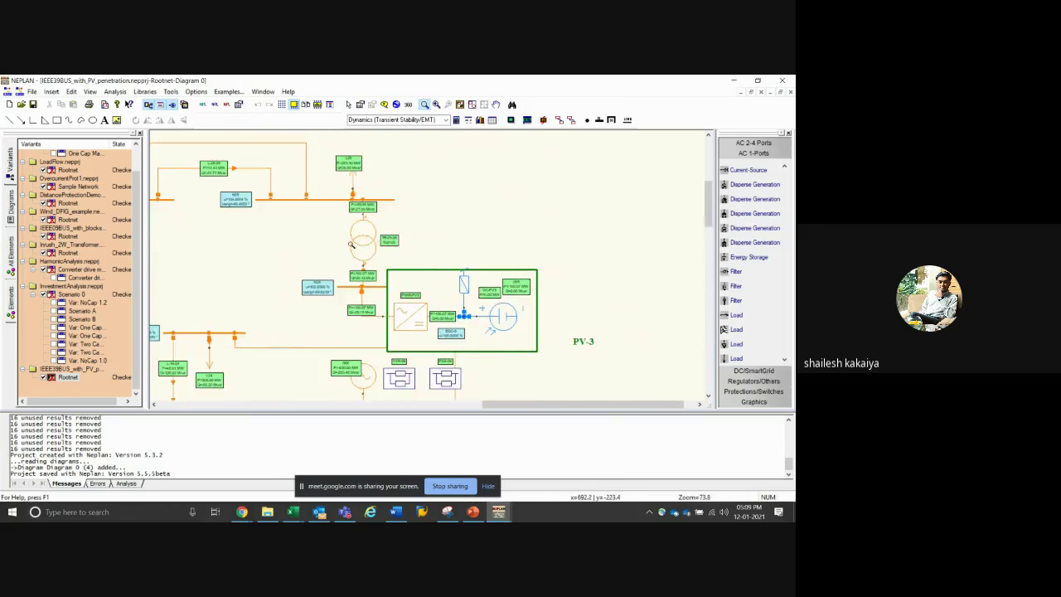
scroll(508, 353, "down", 1)
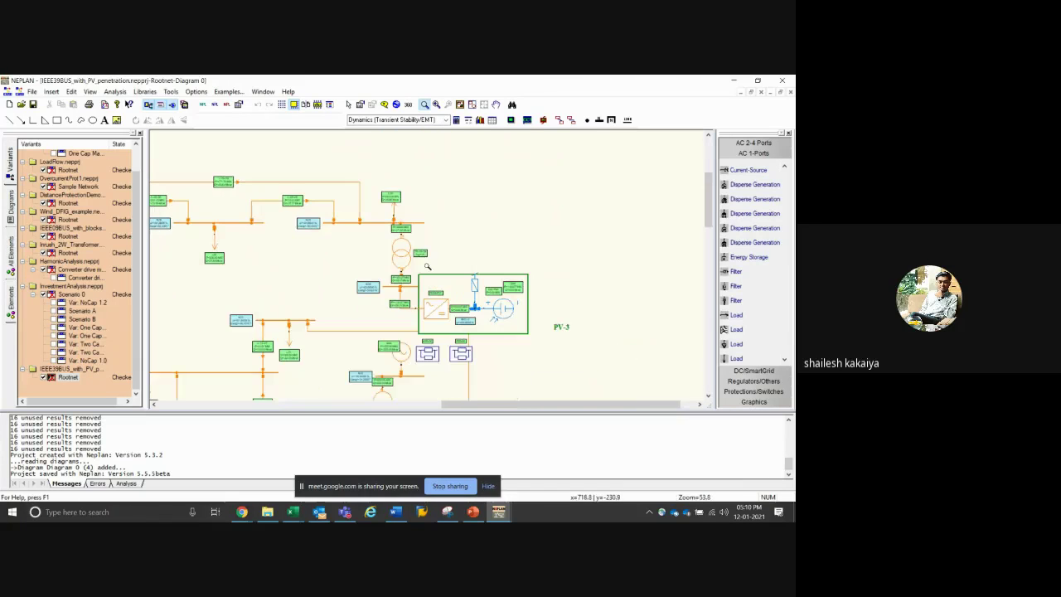
scroll(446, 267, "down", 1)
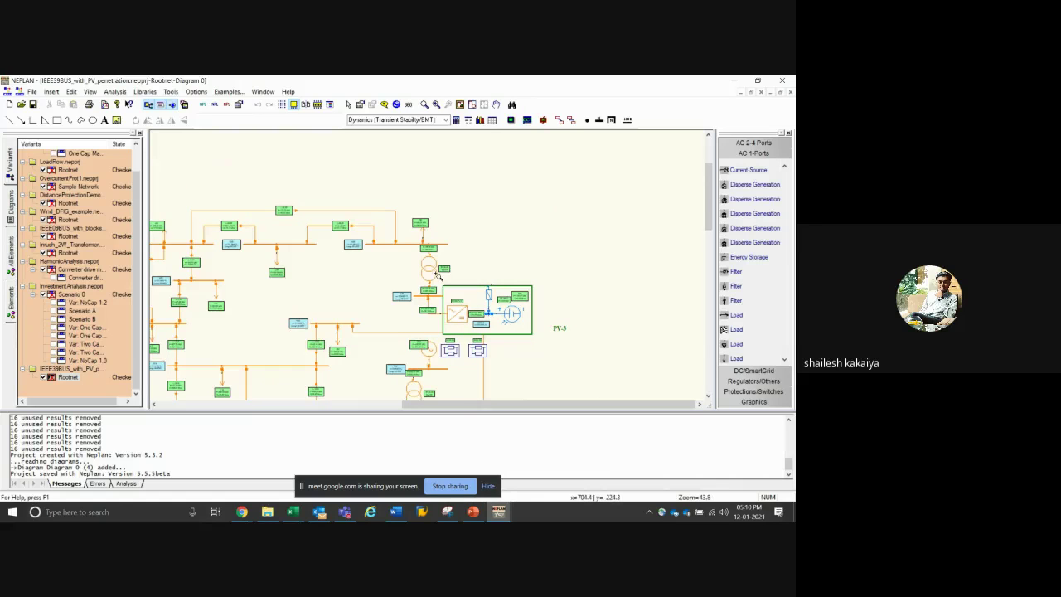
left_click_drag(440, 276, 522, 351)
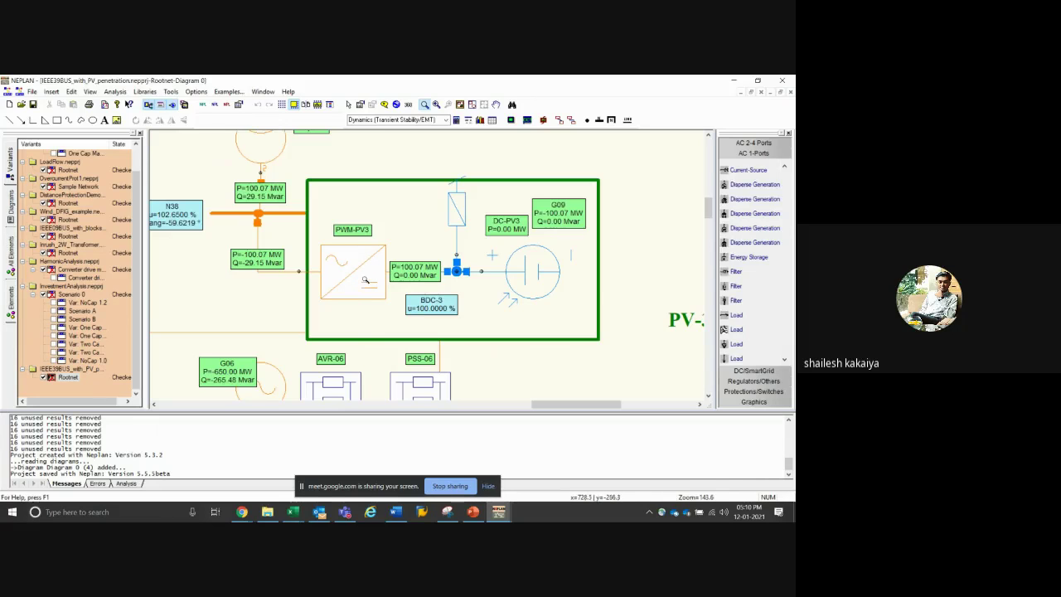
scroll(401, 258, "down", 3)
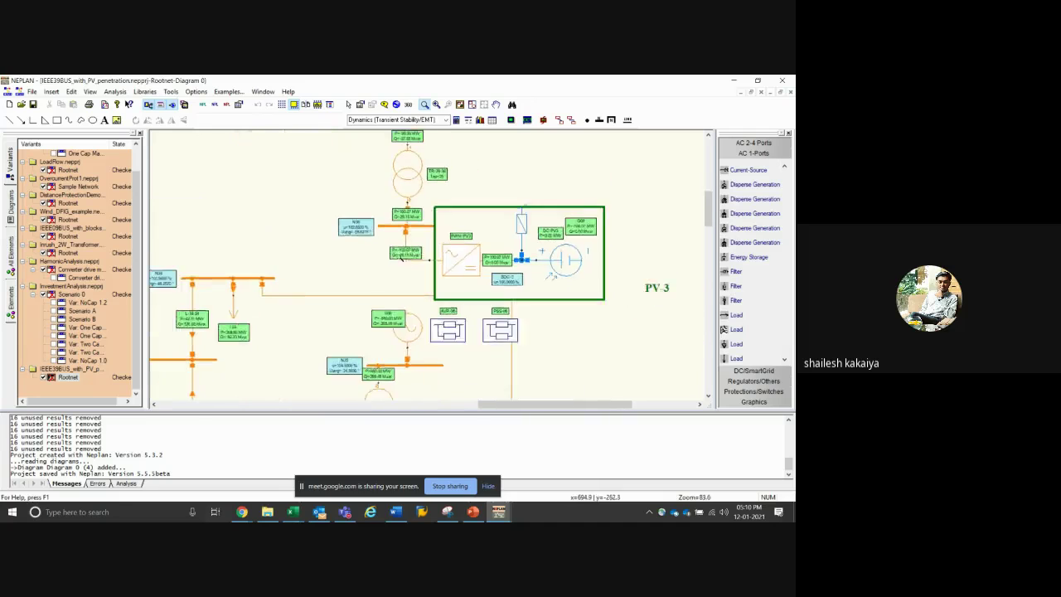
scroll(401, 258, "down", 3)
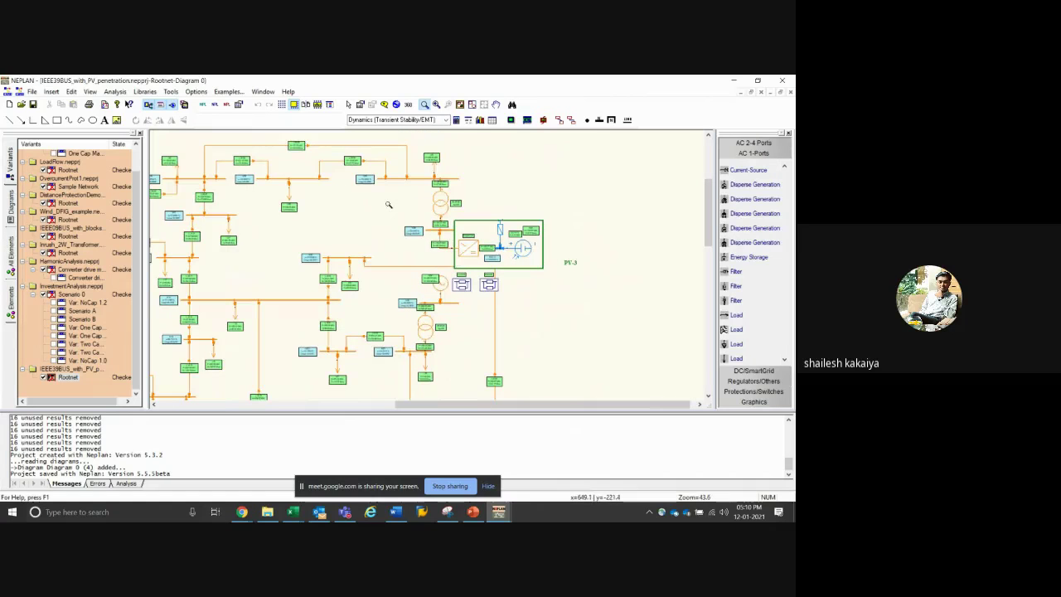
Examine the PV-2 block with its PWM-PV2 converter and DC node BDC-2, and its connection to the surrounding IEEE 39-bus network
scroll(428, 265, "down", 3)
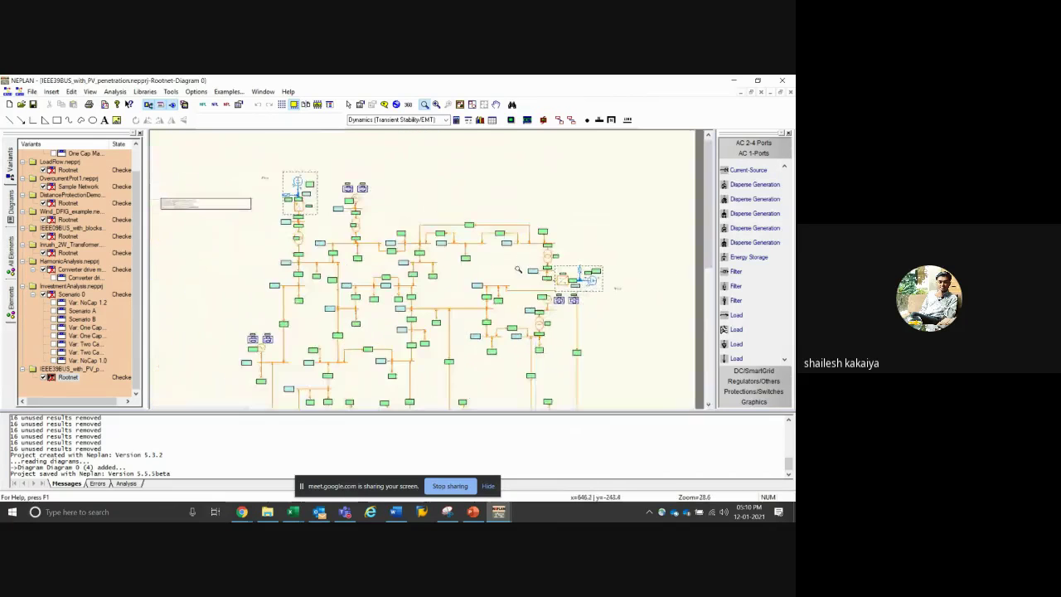
scroll(419, 274, "down", 2)
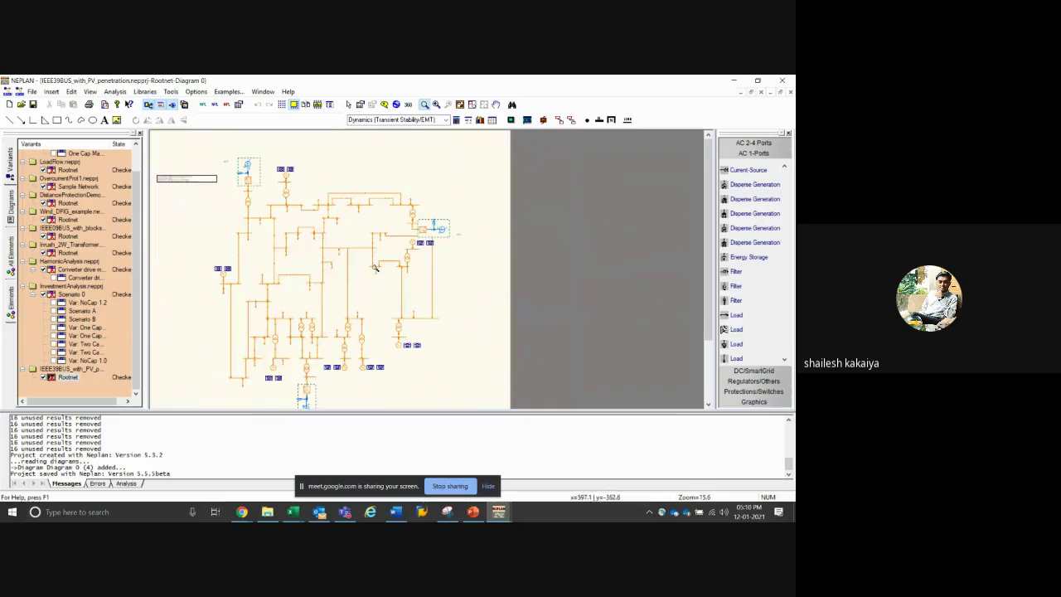
scroll(282, 324, "up", 2)
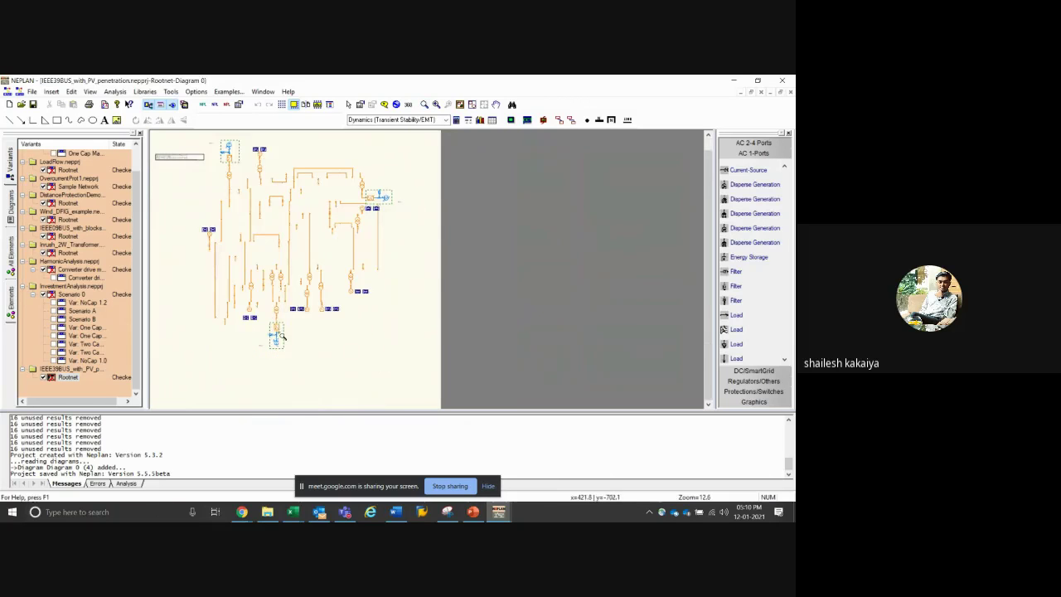
left_click_drag(267, 318, 290, 345)
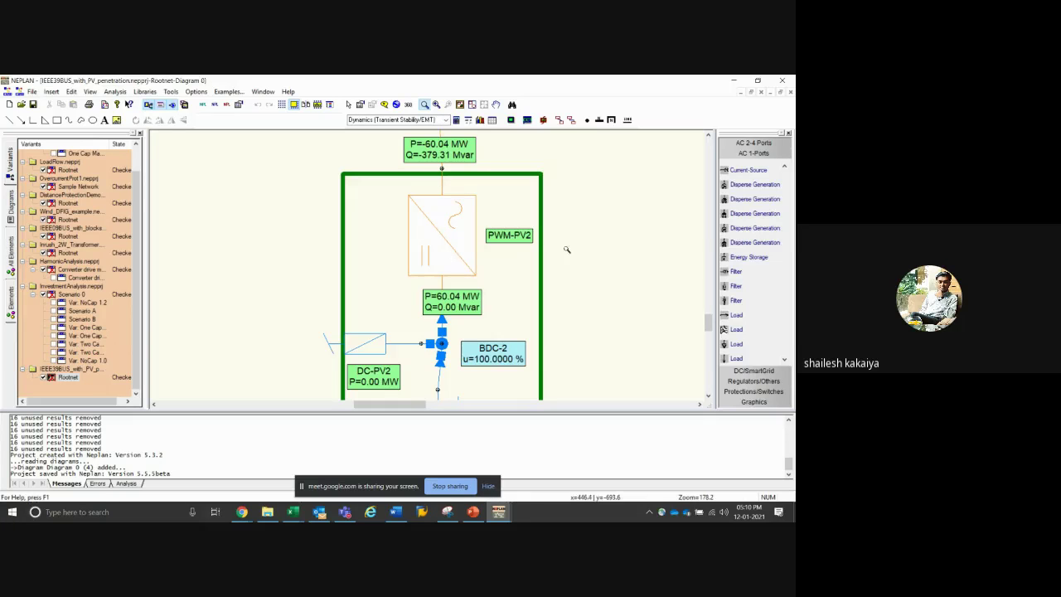
scroll(420, 265, "down", 2)
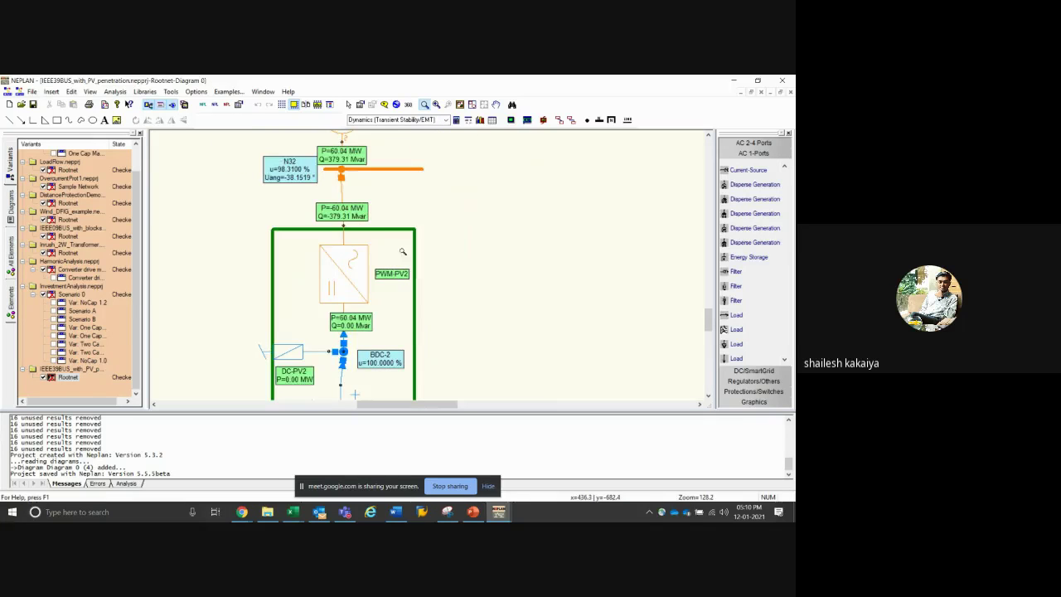
scroll(427, 266, "down", 4)
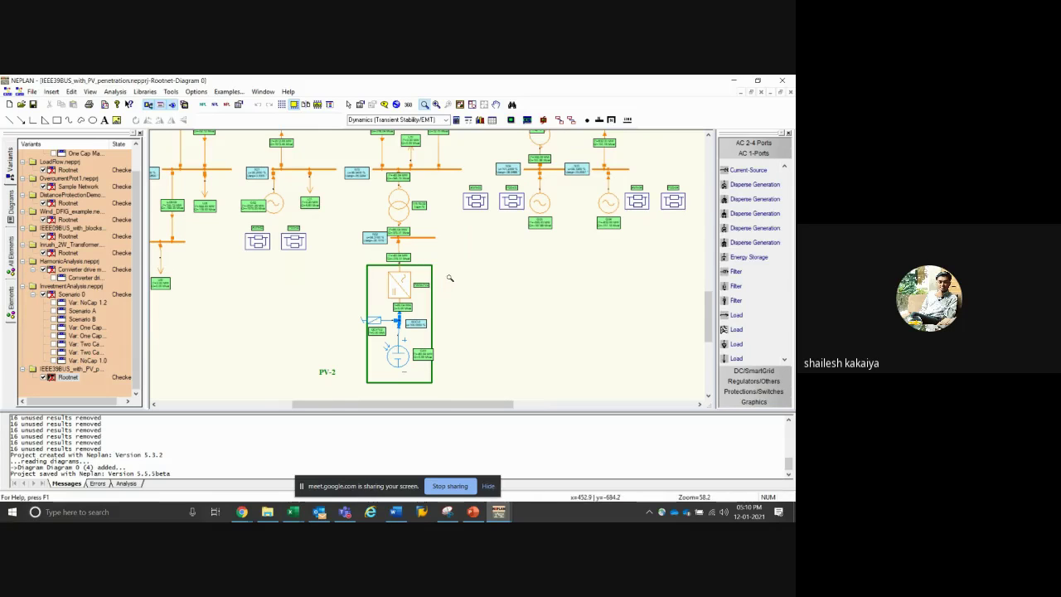
scroll(427, 266, "down", 1)
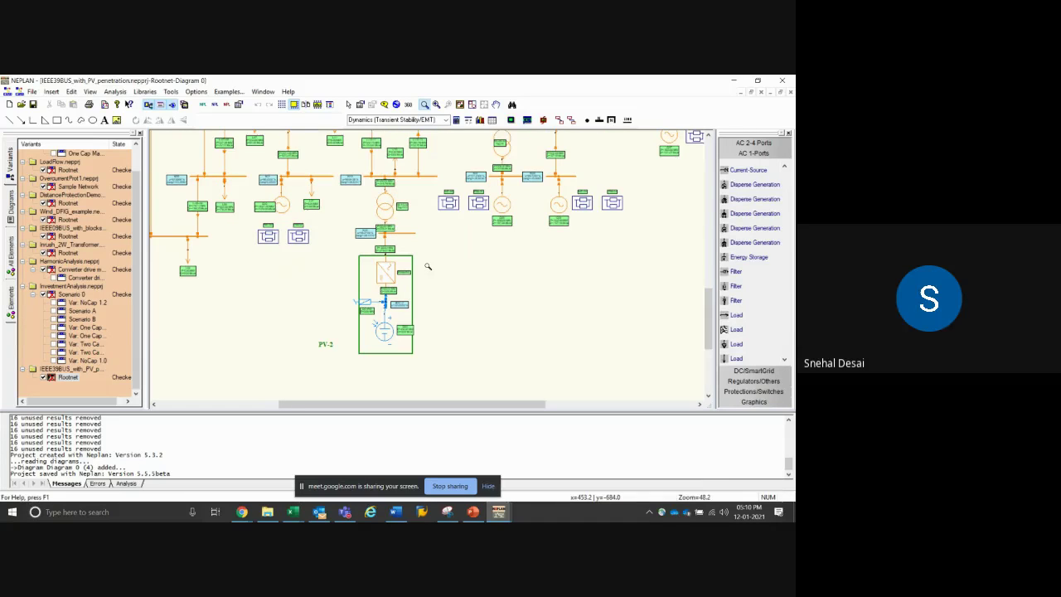
scroll(427, 266, "down", 2)
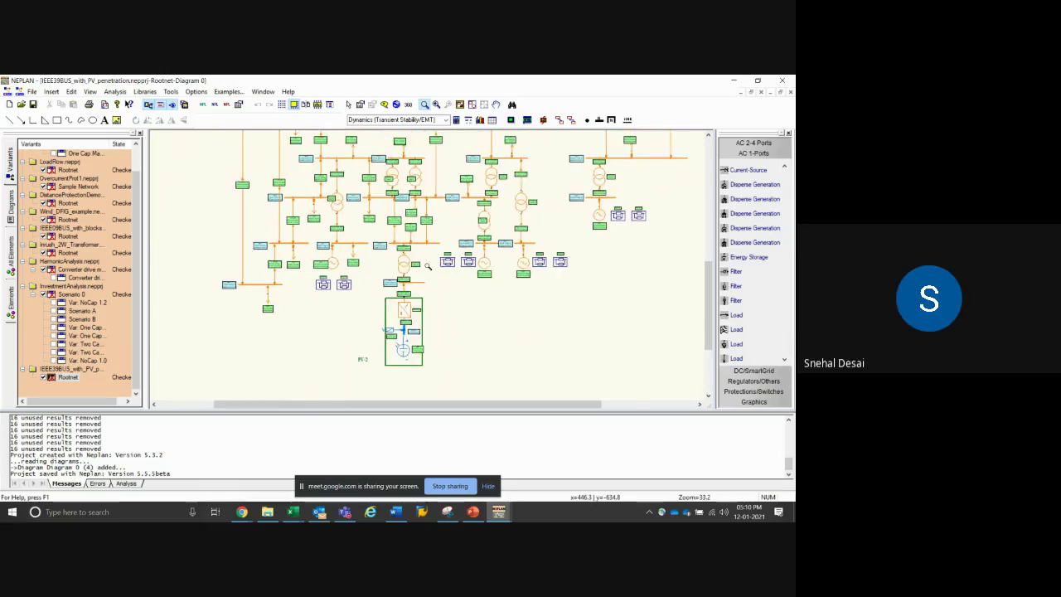
scroll(428, 266, "down", 1)
scroll(428, 266, "down", 3)
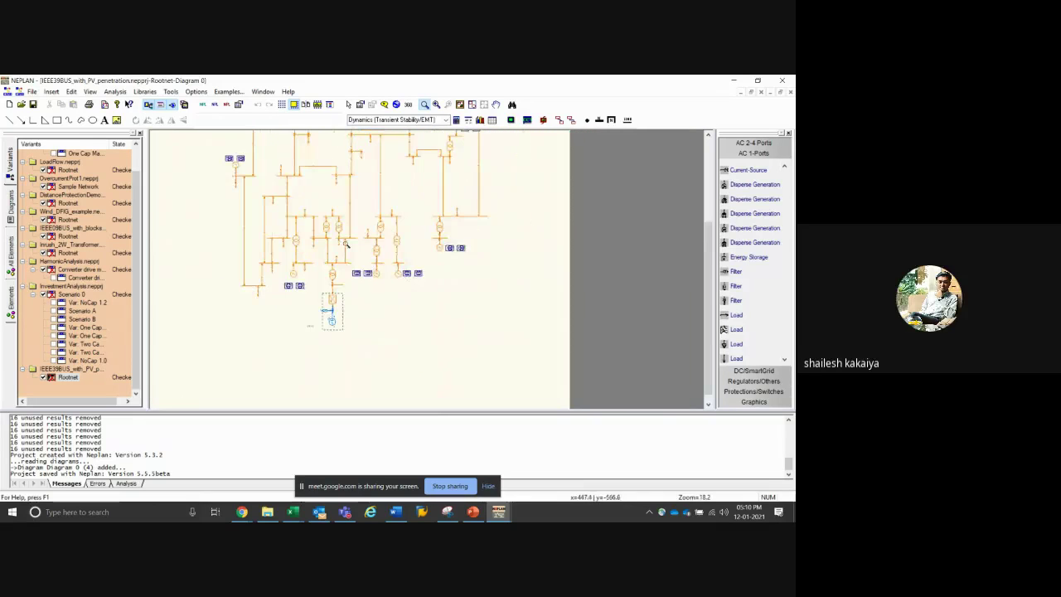
scroll(313, 271, "down", 1)
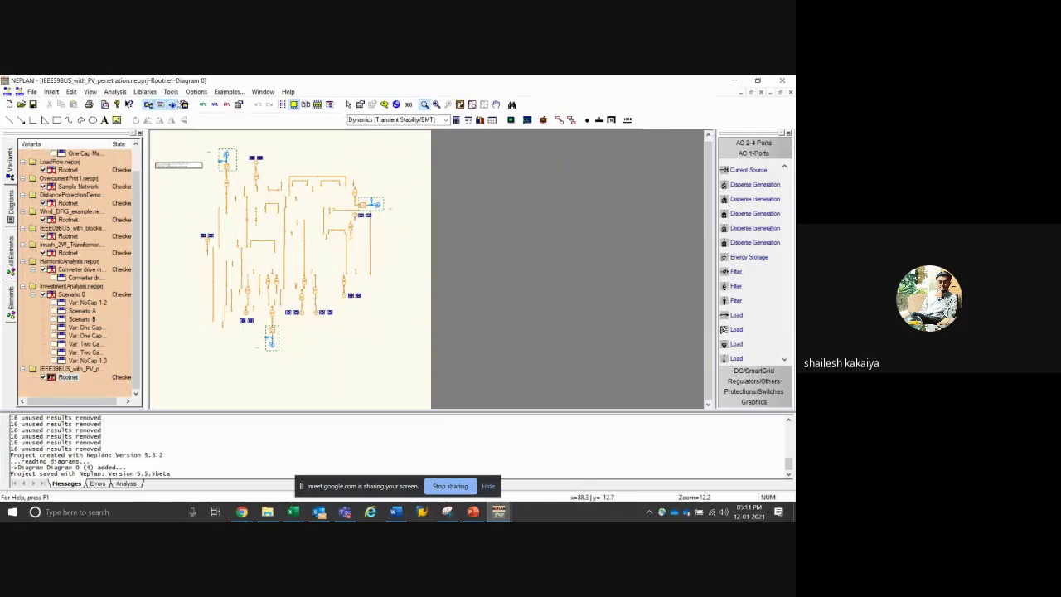
left_click(190, 93)
mouse_move(179, 93)
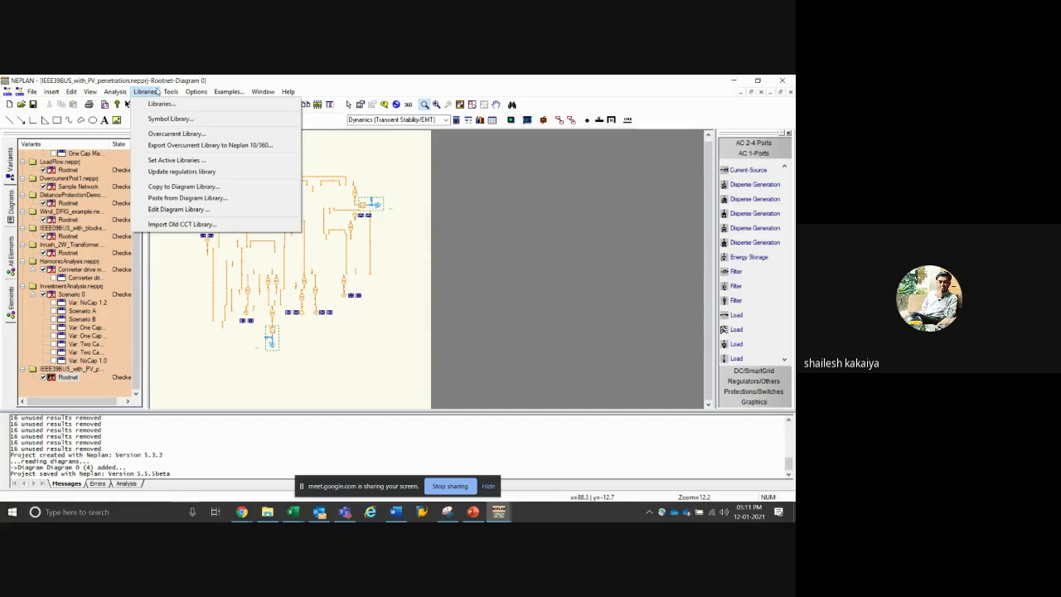
mouse_move(118, 91)
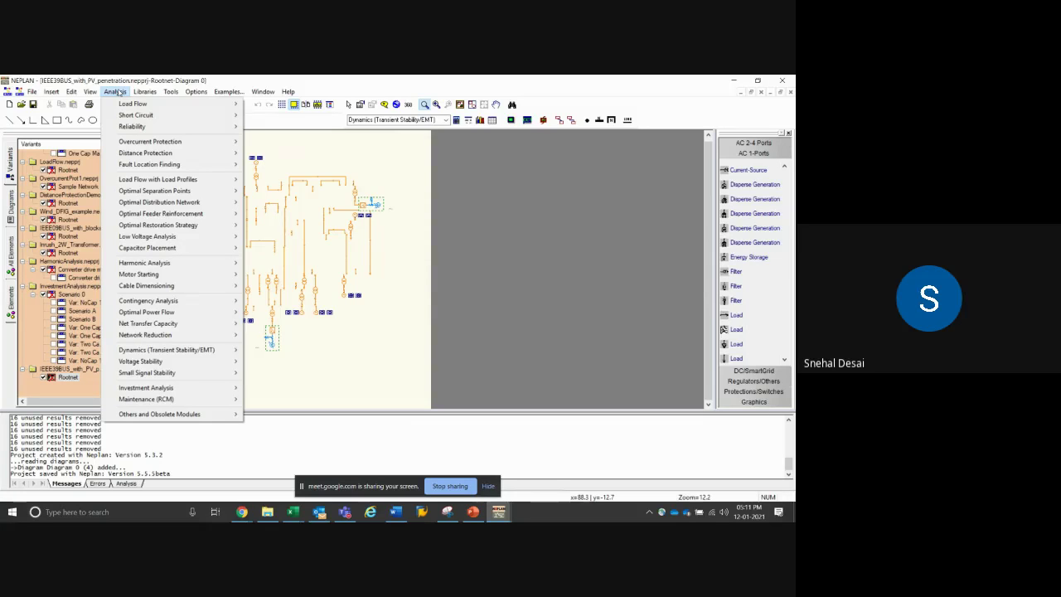
left_click(308, 140)
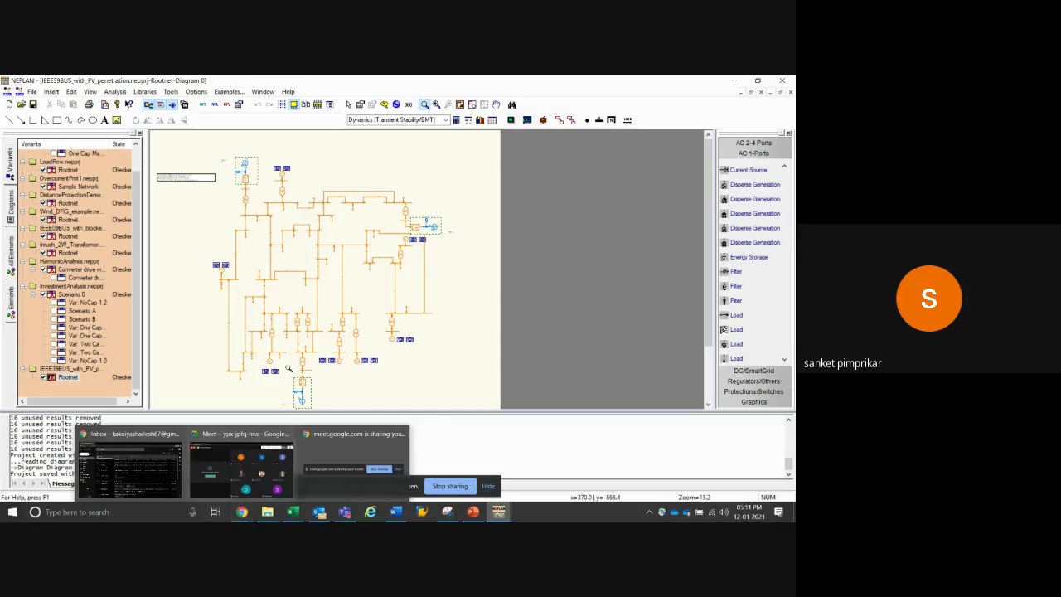
Switch to the Google Meet call and toggle the microphone to talk with the participants
left_click(241, 511)
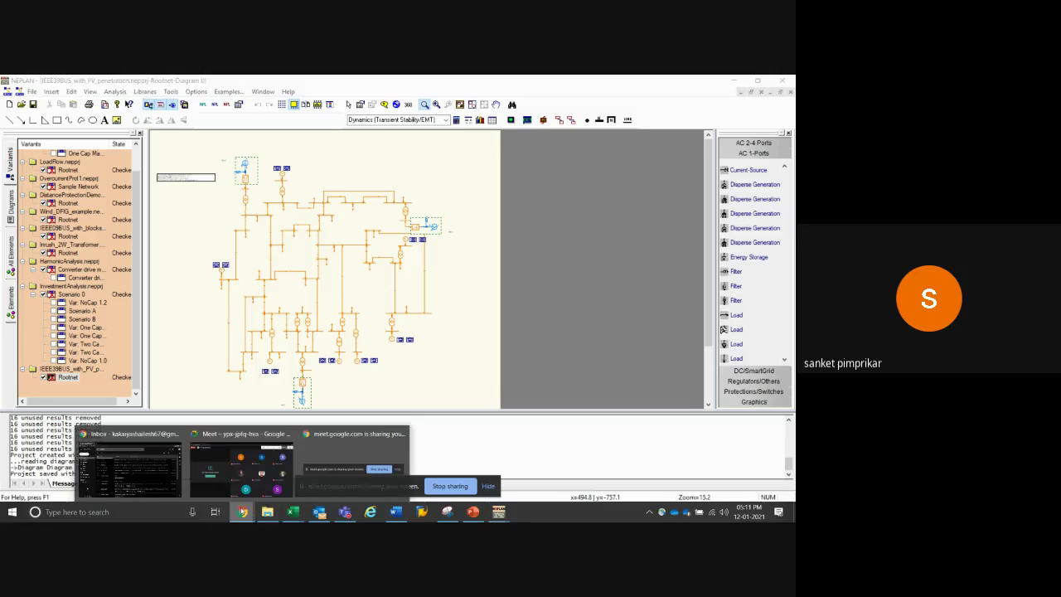
left_click(241, 473)
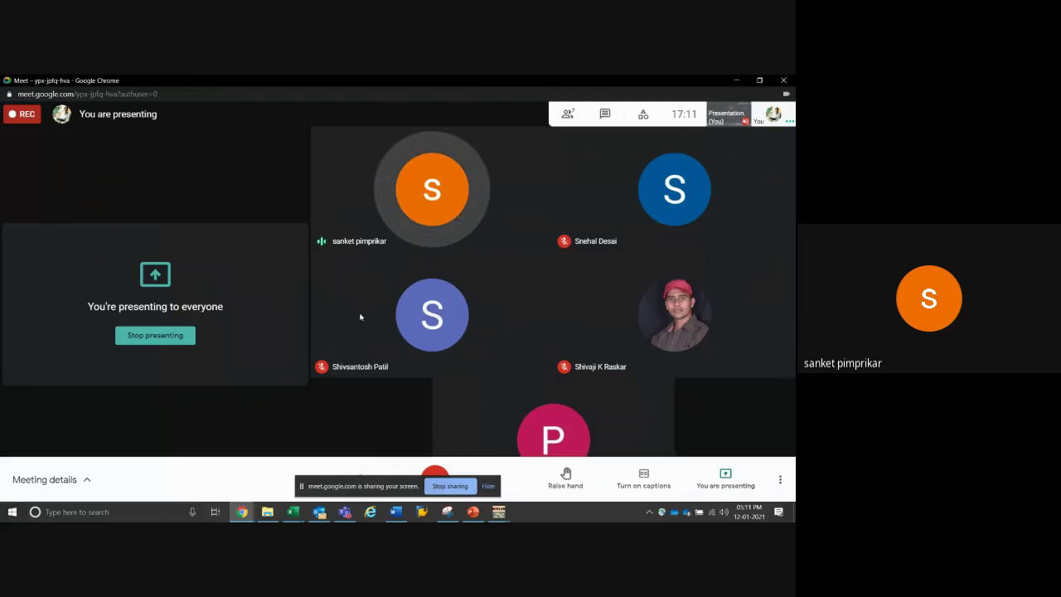
left_click(367, 472)
left_click(367, 472)
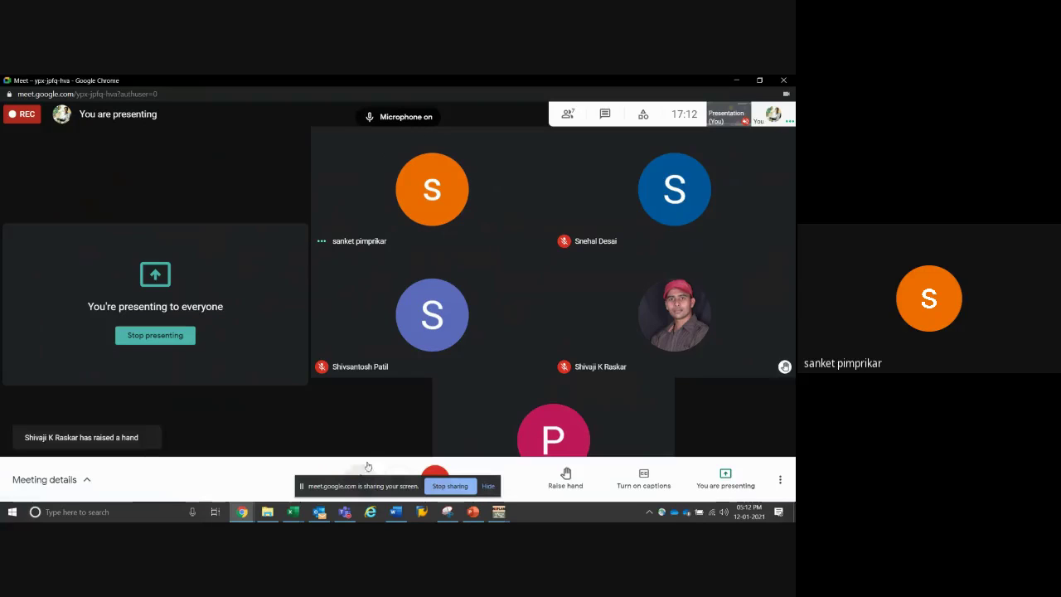
mouse_move(454, 289)
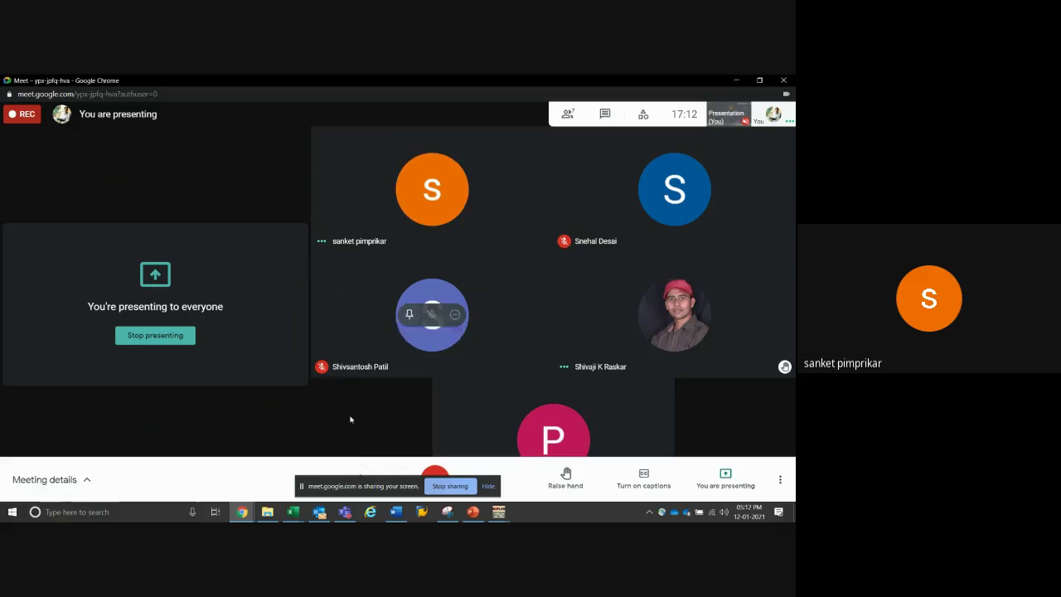
left_click(360, 475)
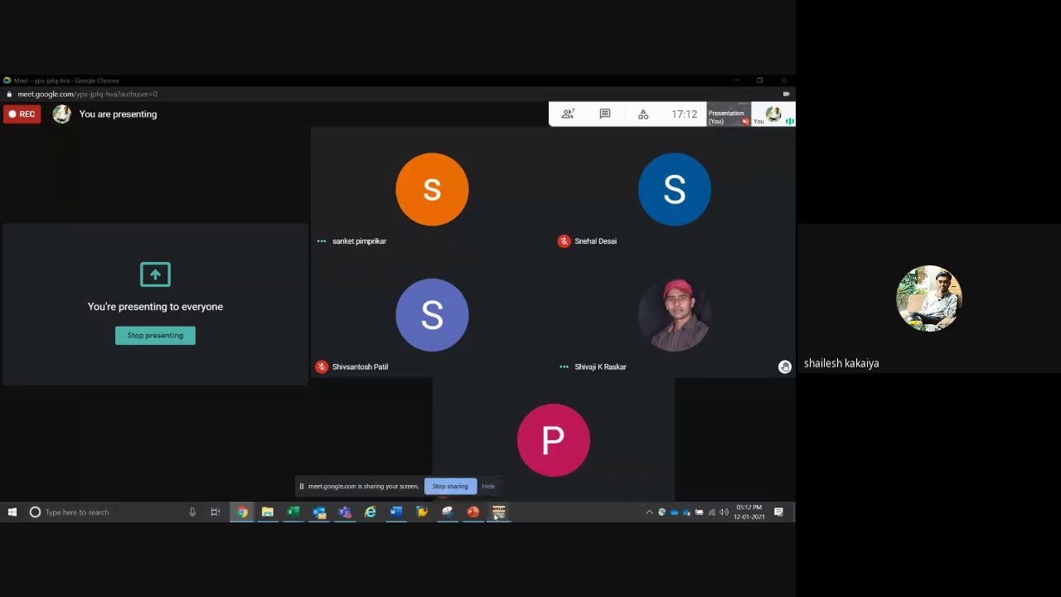
Switch back to NEPLAN and bring up the Rootnet diagram of DistanceProtectionDemo1
mouse_move(498, 511)
left_click(464, 463)
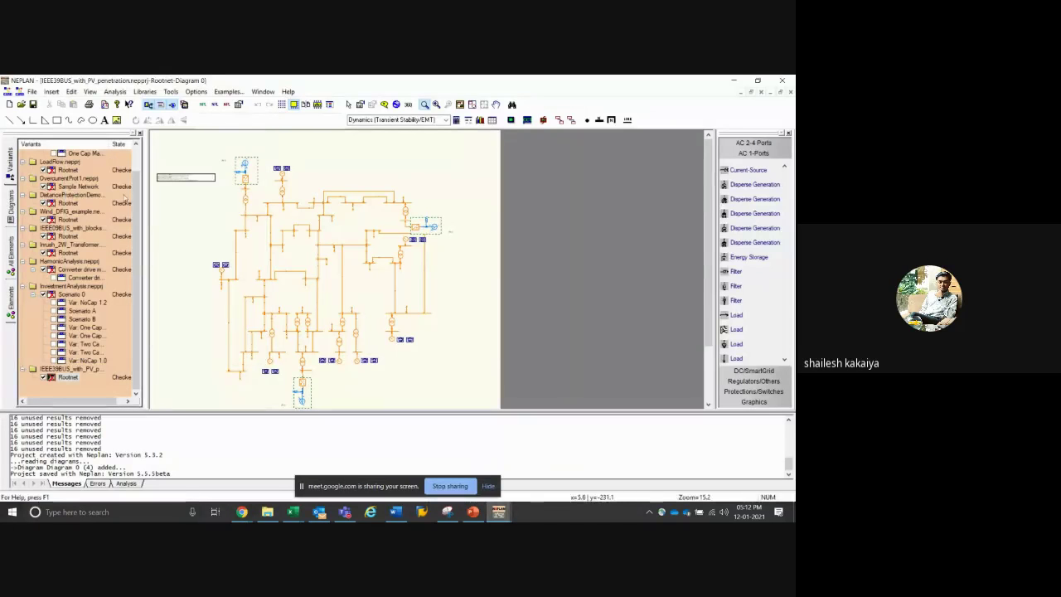
scroll(116, 189, "up", 1)
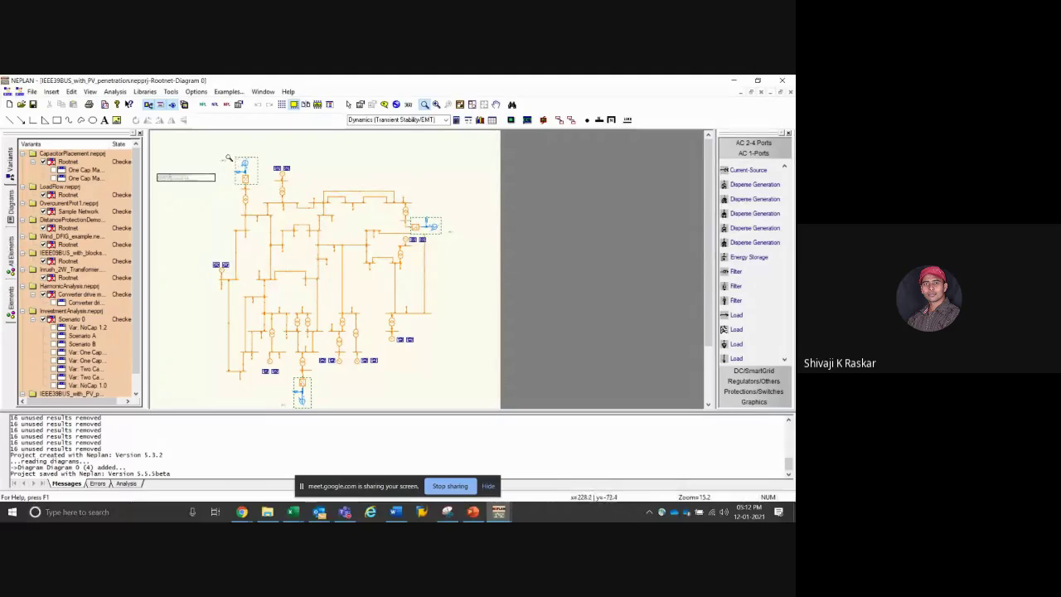
left_click(228, 92)
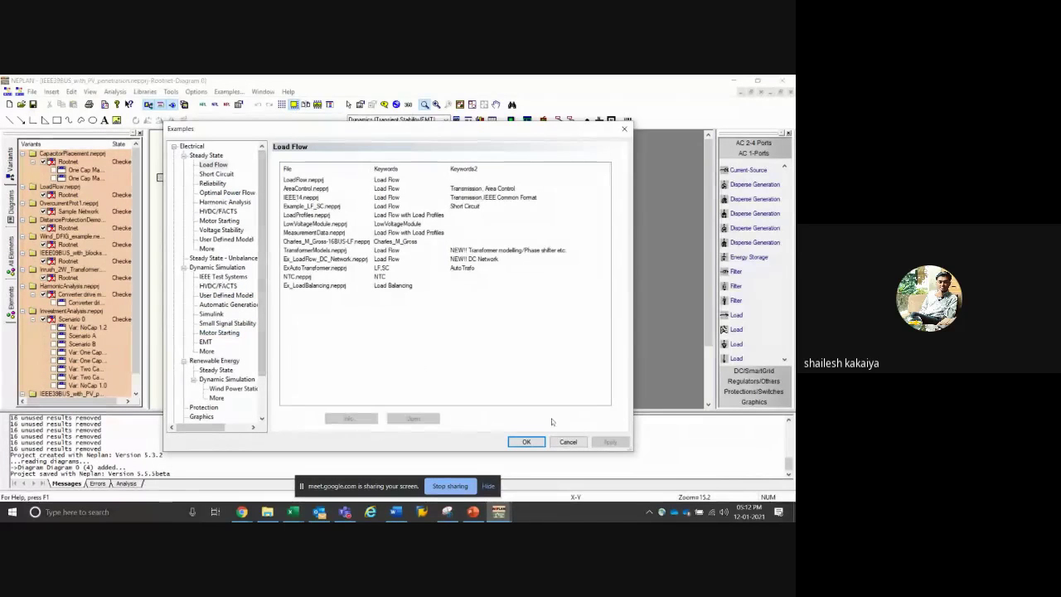
left_click(568, 442)
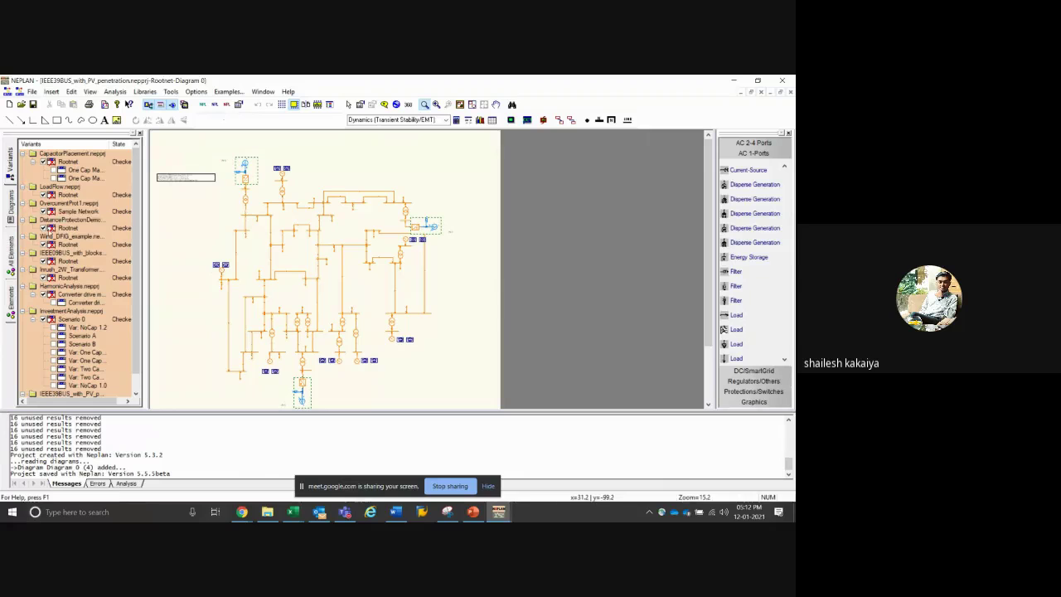
left_click(259, 95)
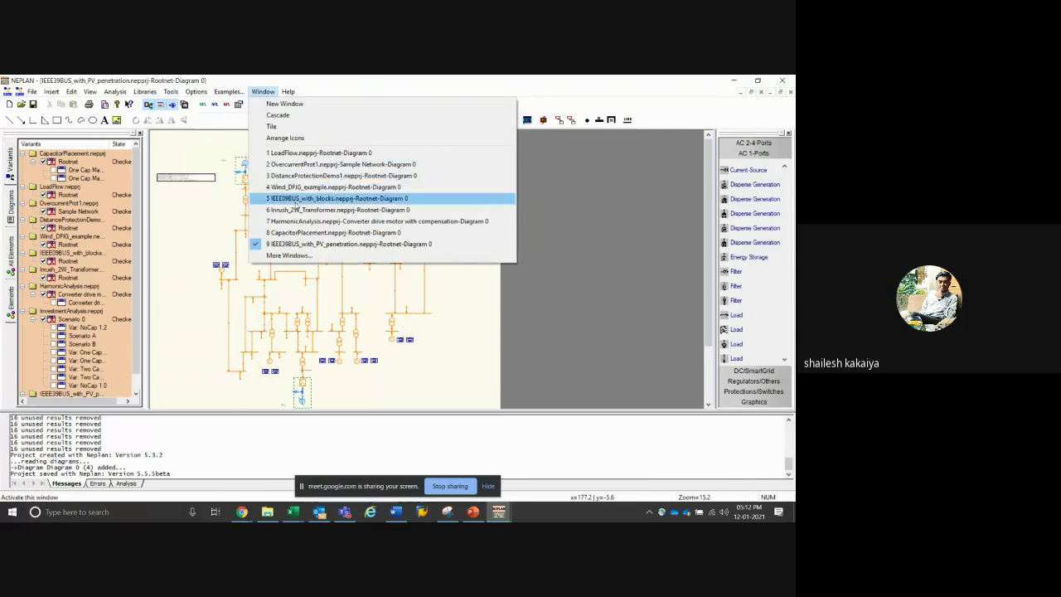
left_click(309, 179)
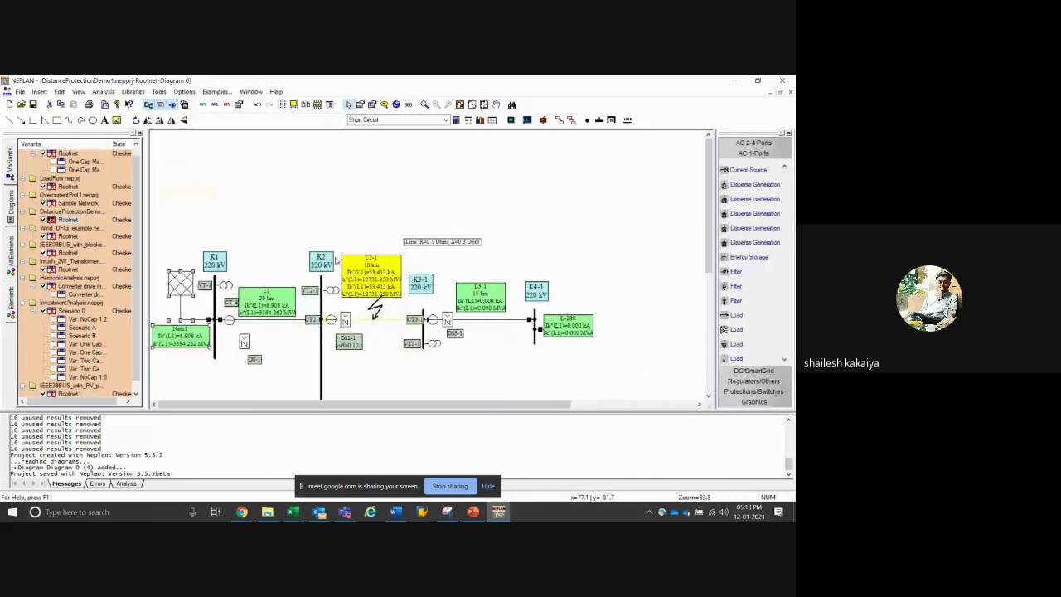
Open the distance relay DS-1 beside line L1 and check its characteristic setting options, keeping Circle
left_click(383, 362)
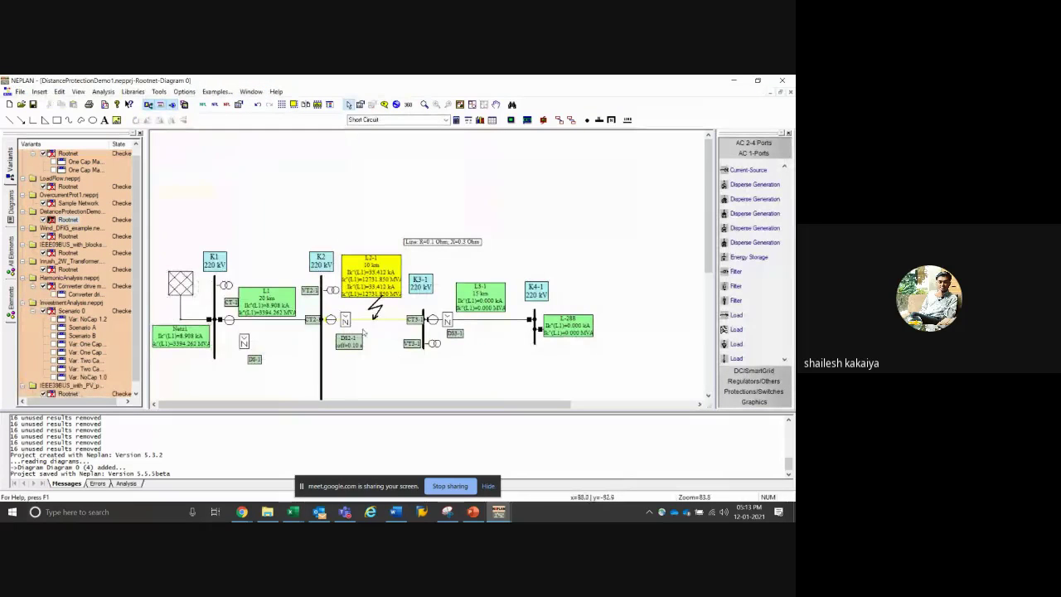
left_click(424, 104)
left_click(269, 346)
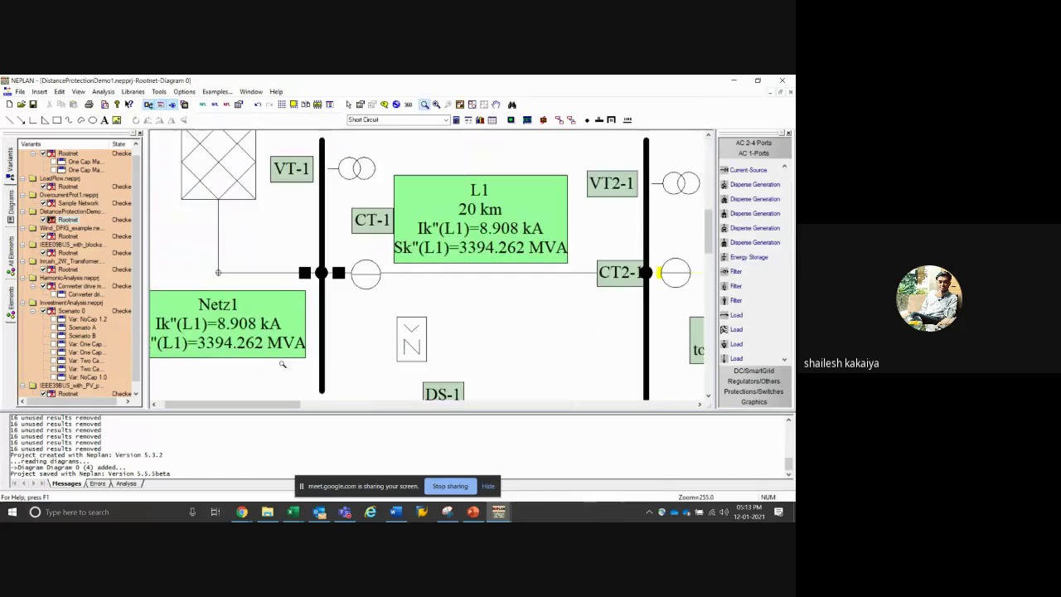
right_click(330, 266)
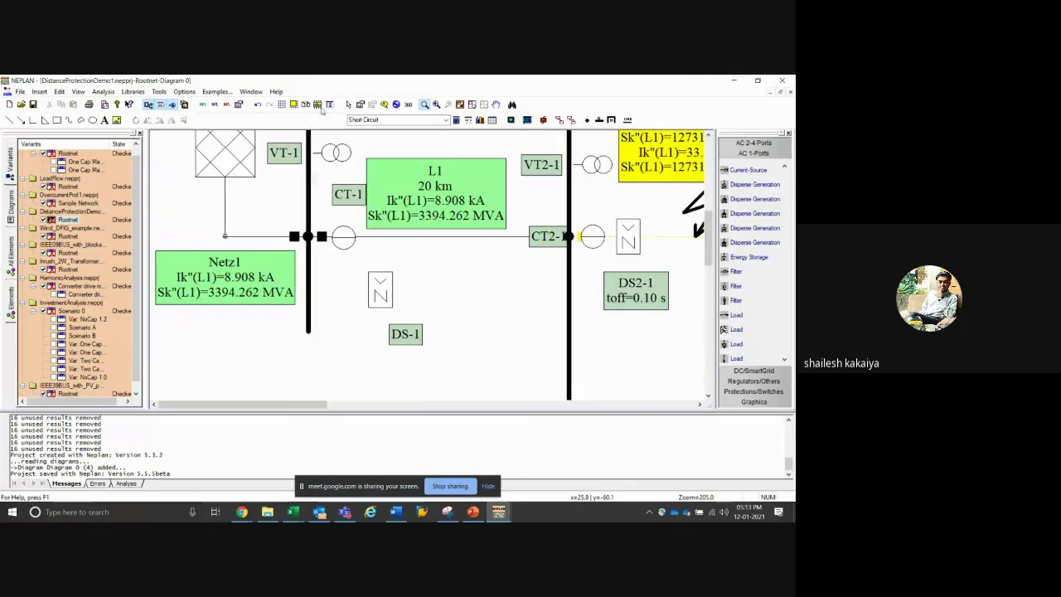
left_click(349, 104)
double_click(380, 292)
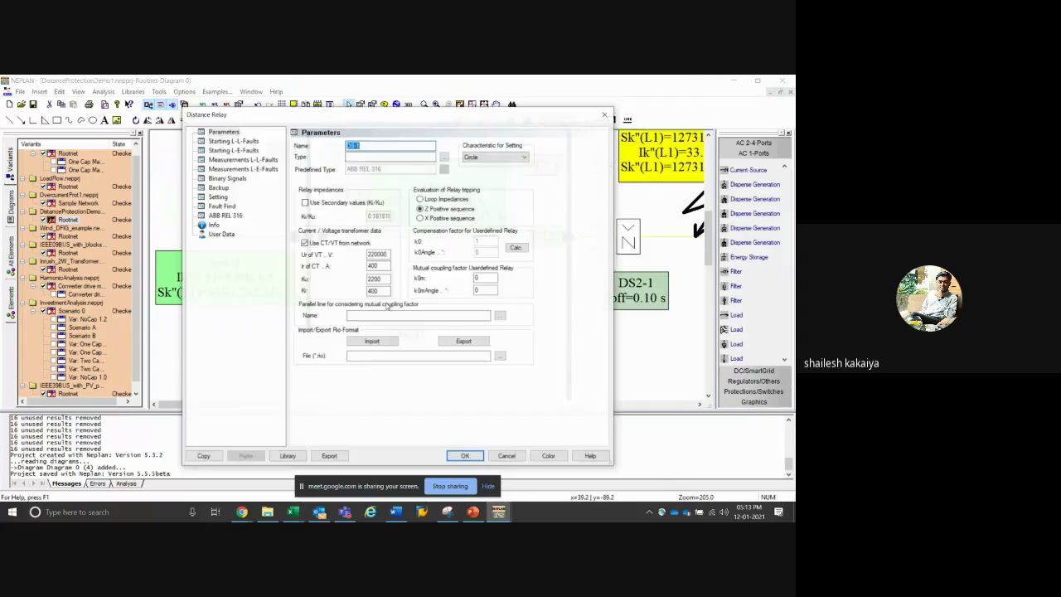
left_click(477, 157)
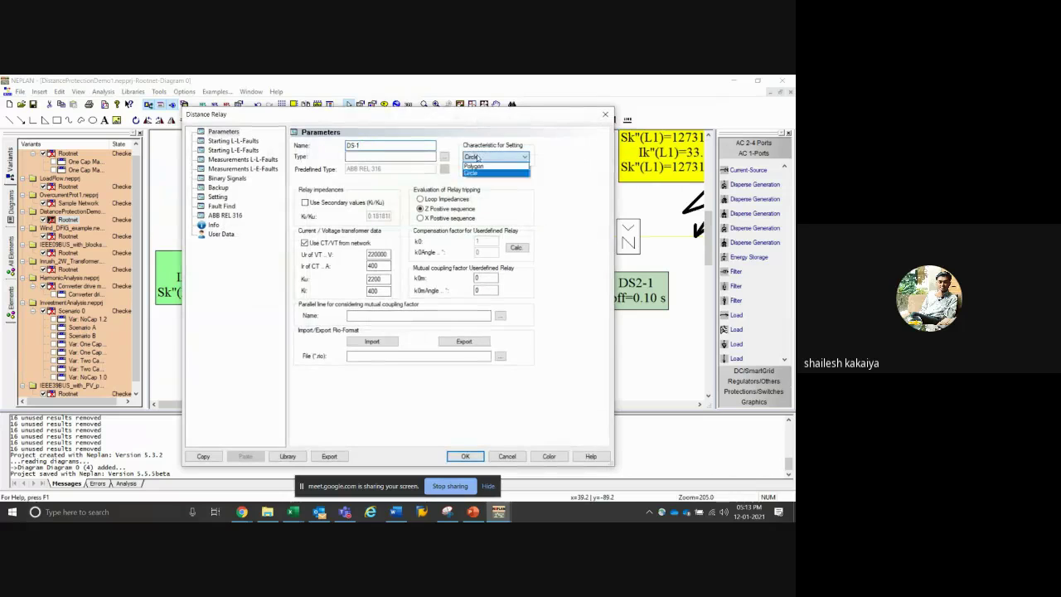
left_click(214, 149)
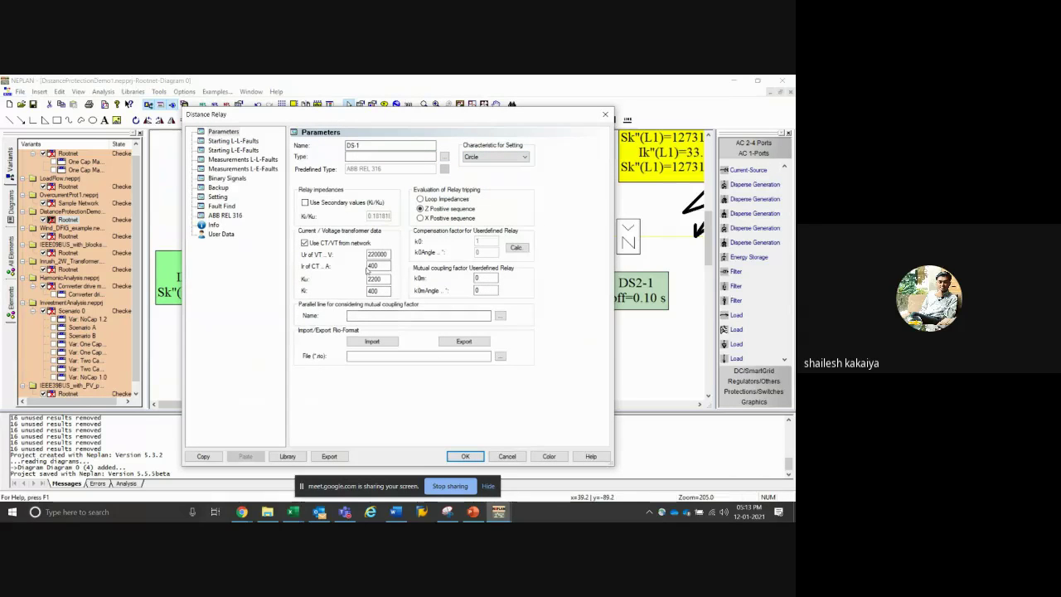
Open the impedance characteristics for starting on L-L faults and set the nondirectional pickup zone's direction to Forward
left_click(232, 141)
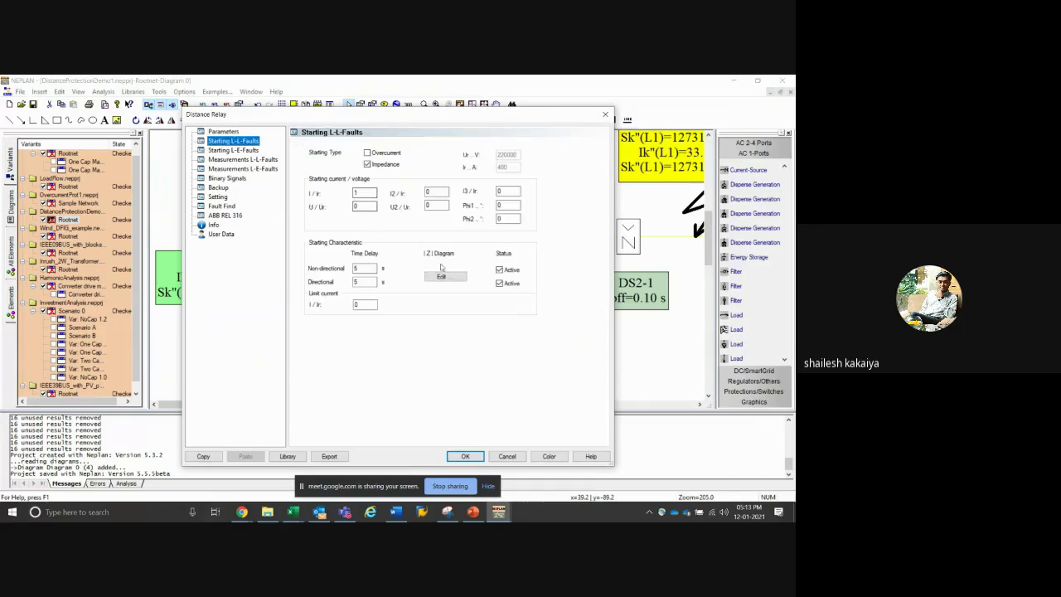
left_click(441, 276)
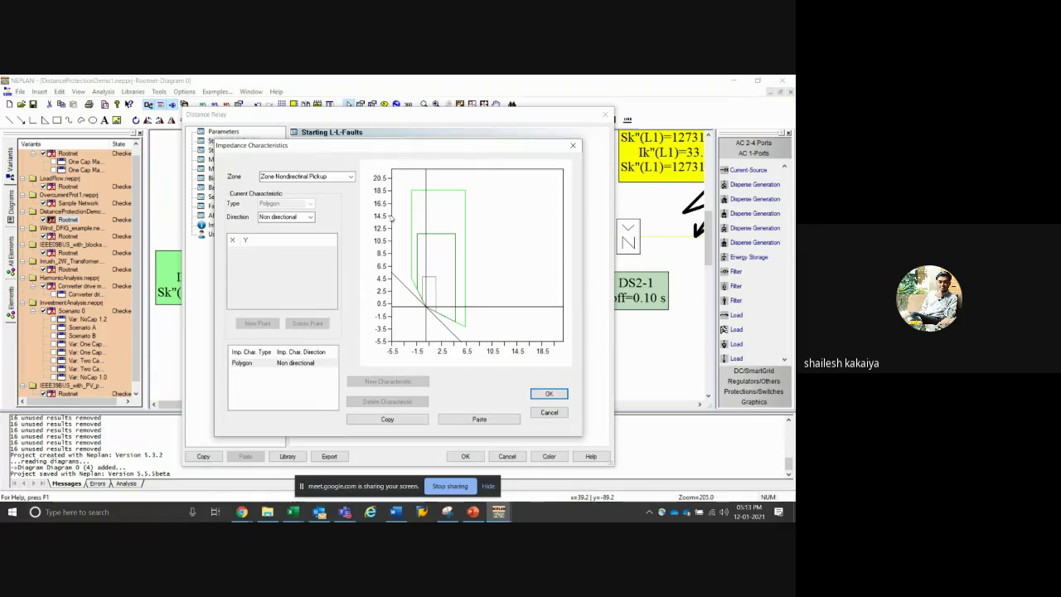
left_click(310, 217)
left_click(288, 235)
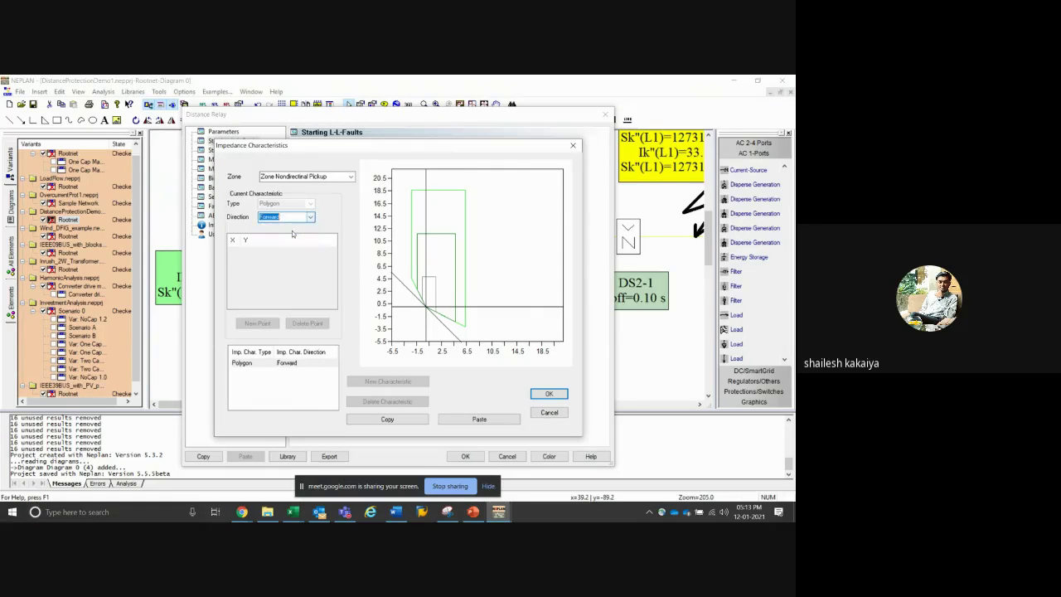
Examine the impedance characteristics of Zone 1 and Zone 2 for relay DS-1
left_click(340, 177)
left_click(338, 192)
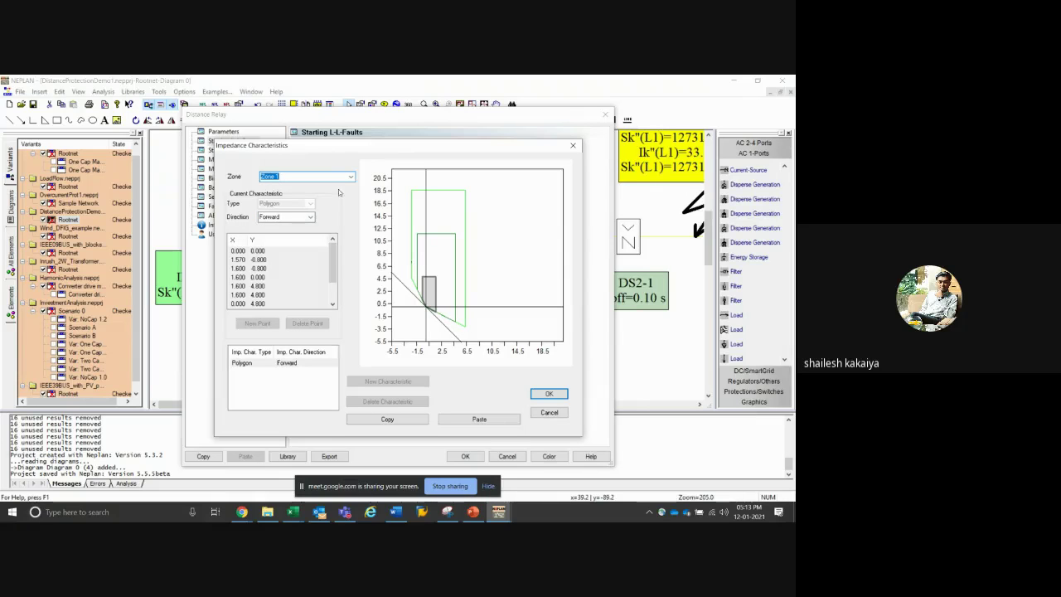
left_click(351, 178)
left_click(332, 201)
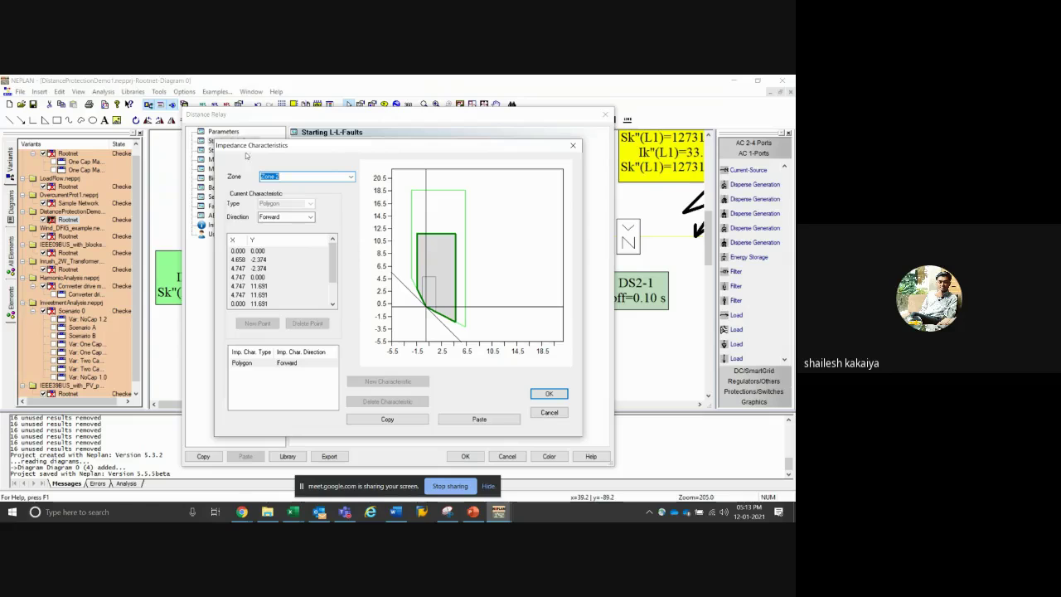
Examine the impedance characteristics of the nondirectional pickup zone, the directional pickup zone and Zone 1
left_click(351, 177)
left_click(339, 187)
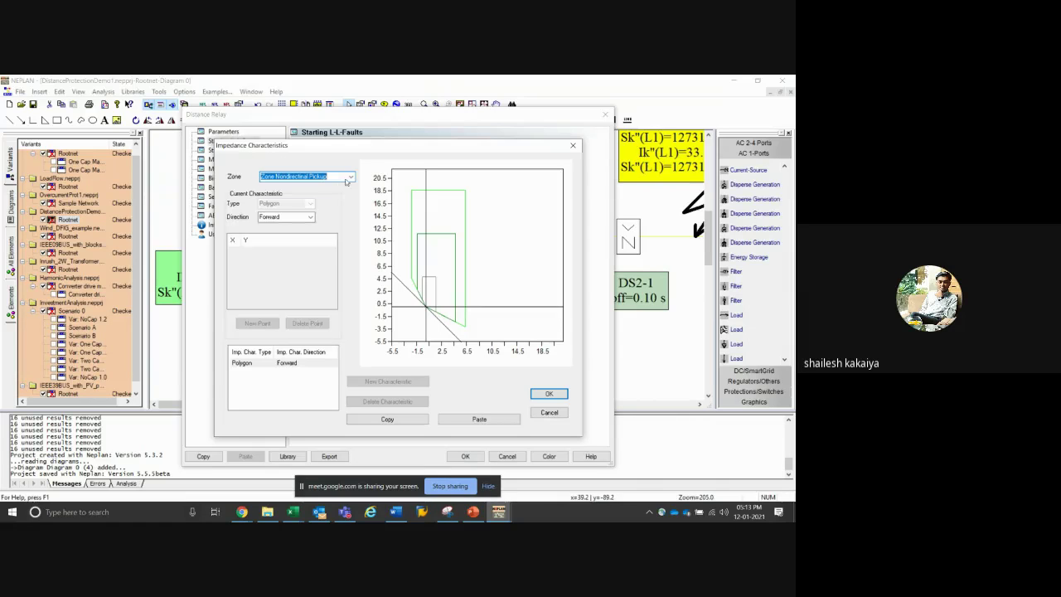
left_click(348, 177)
left_click(316, 193)
left_click(352, 178)
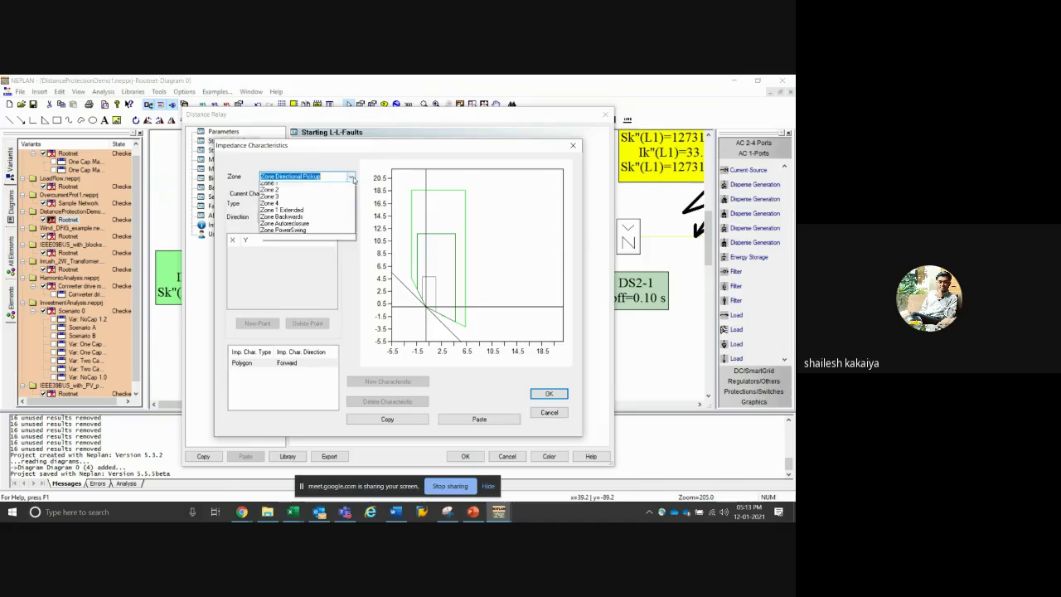
left_click(304, 199)
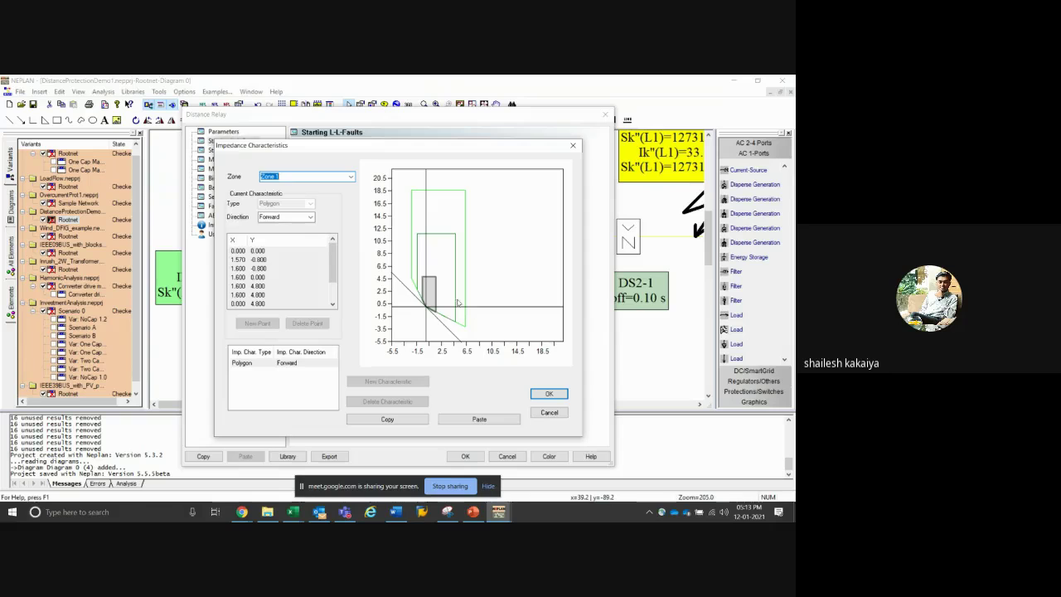
Cancel the impedance characteristics and the distance relay settings of DS-1, and clear the selection in the diagram
left_click(536, 414)
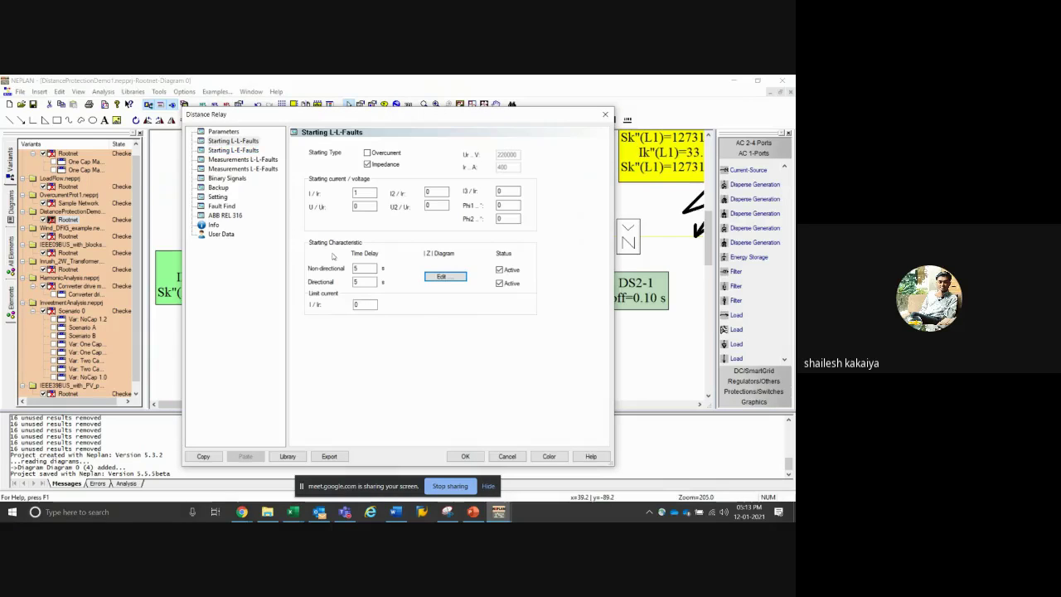
left_click(506, 456)
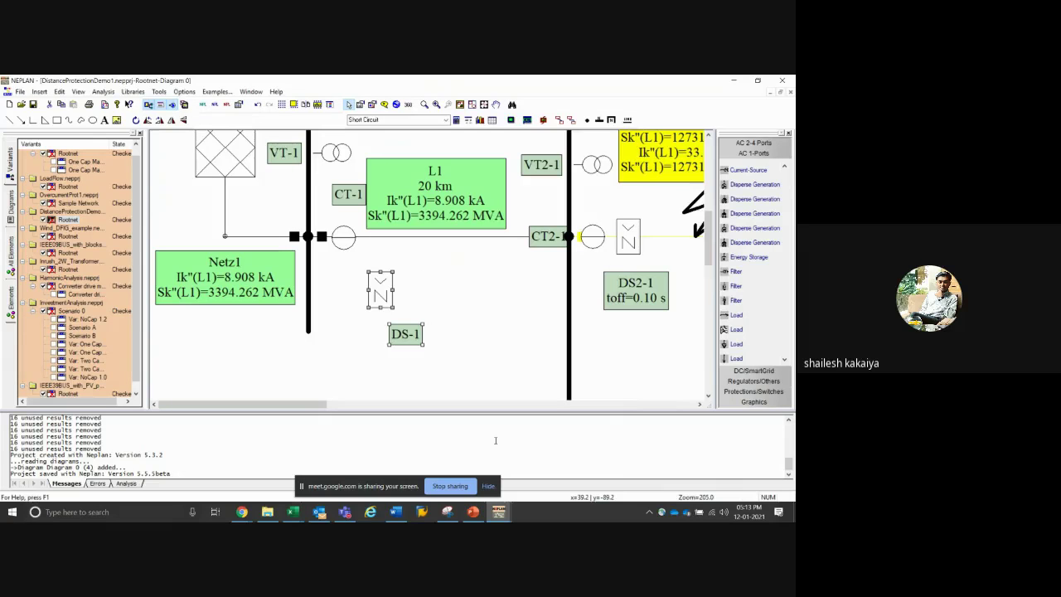
left_click(456, 344)
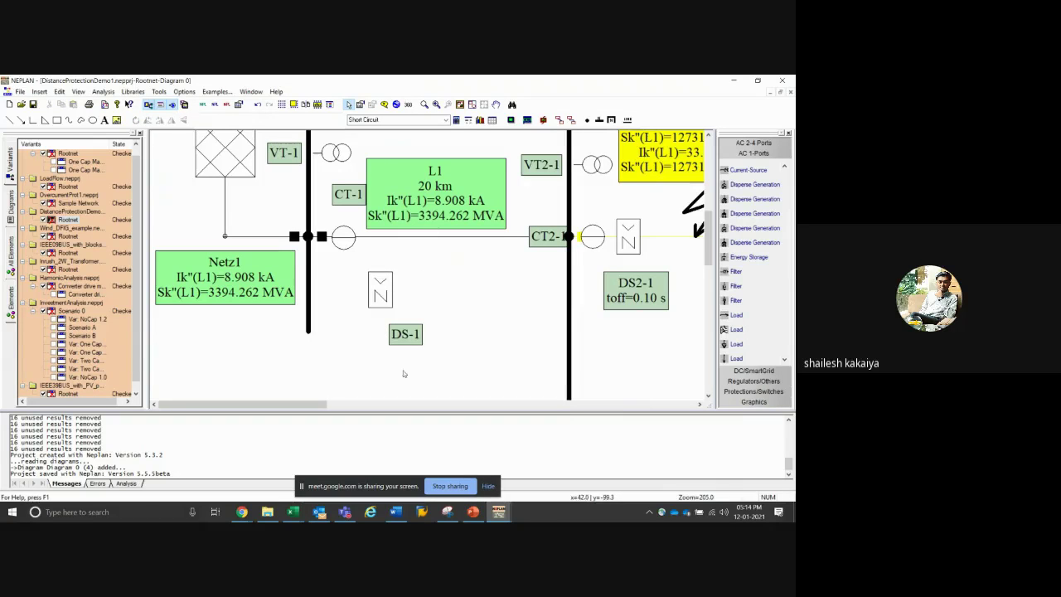
Zoom out to view the whole DistanceProtectionDemo1 network diagram
left_click(425, 105)
scroll(428, 169, "down", 3)
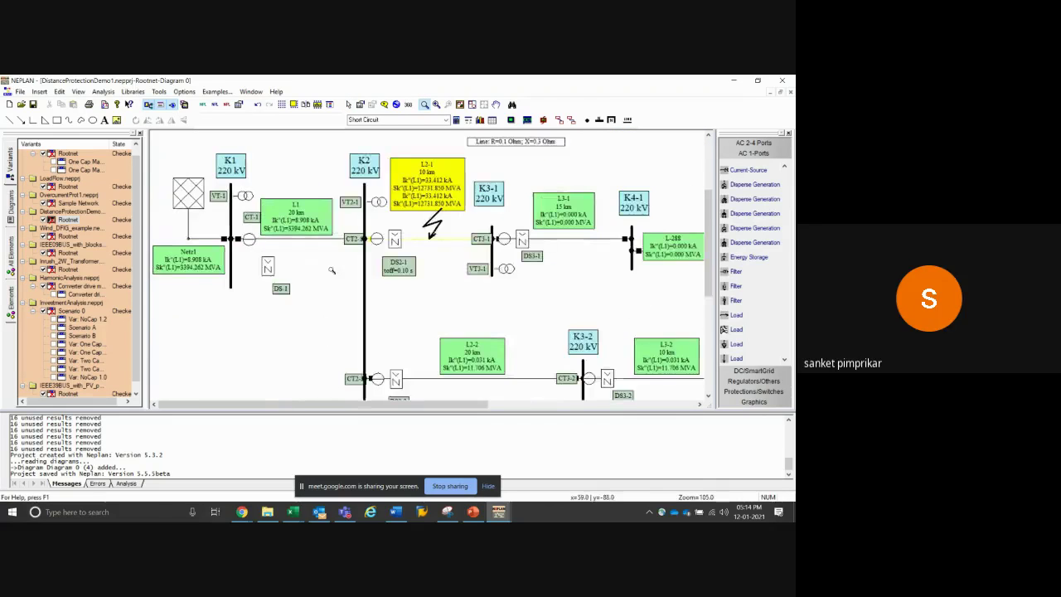
scroll(290, 273, "down", 1)
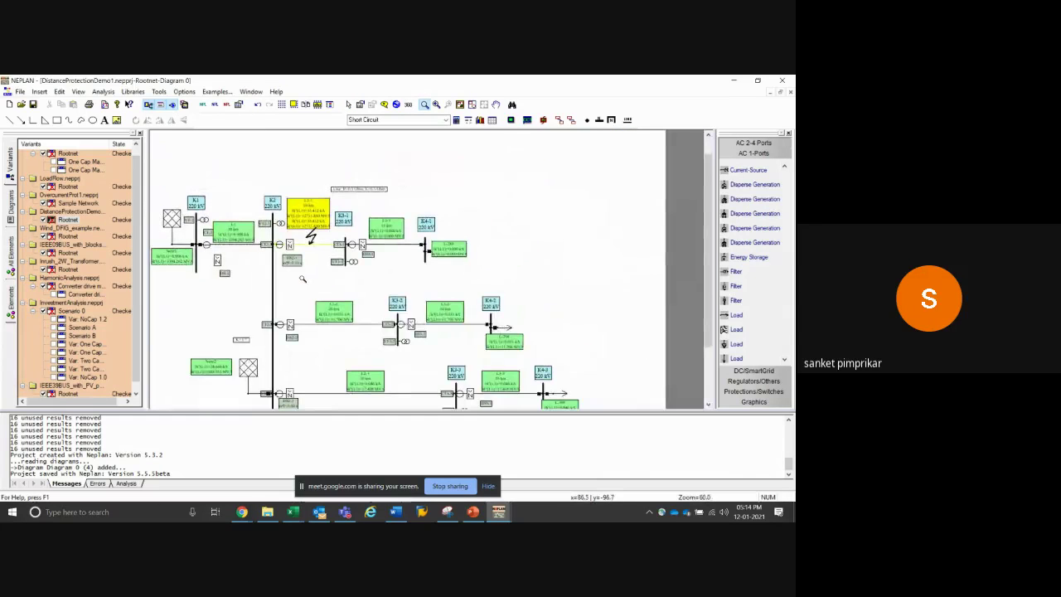
scroll(317, 291, "down", 1)
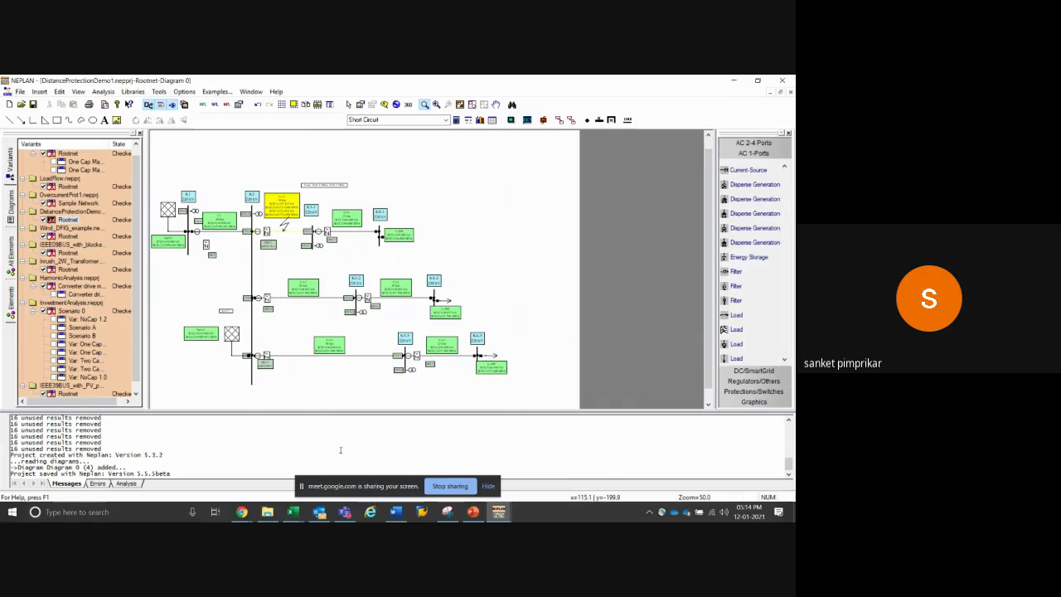
left_click(346, 509)
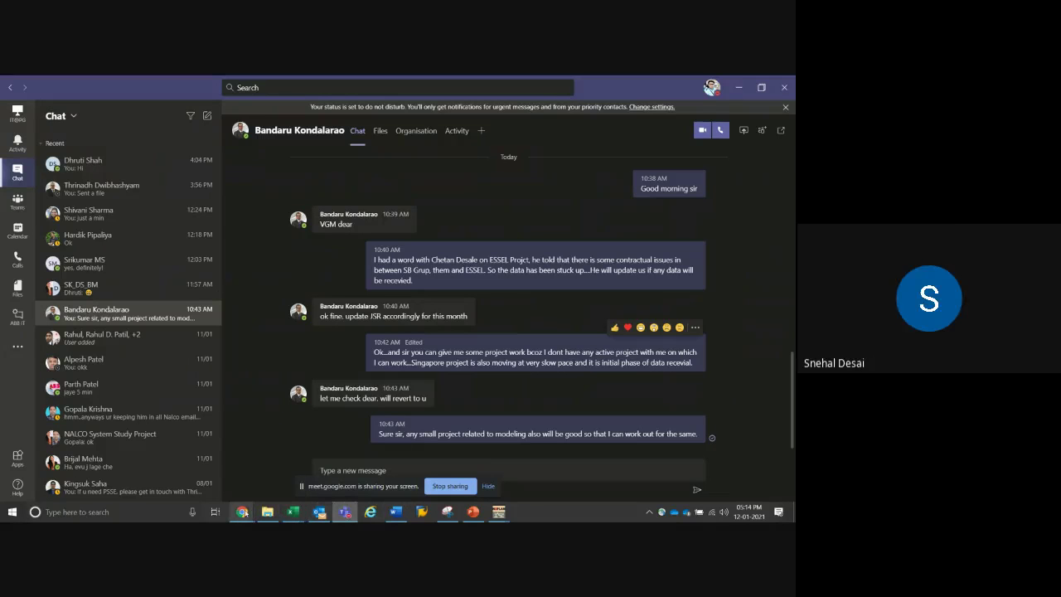
left_click(353, 464)
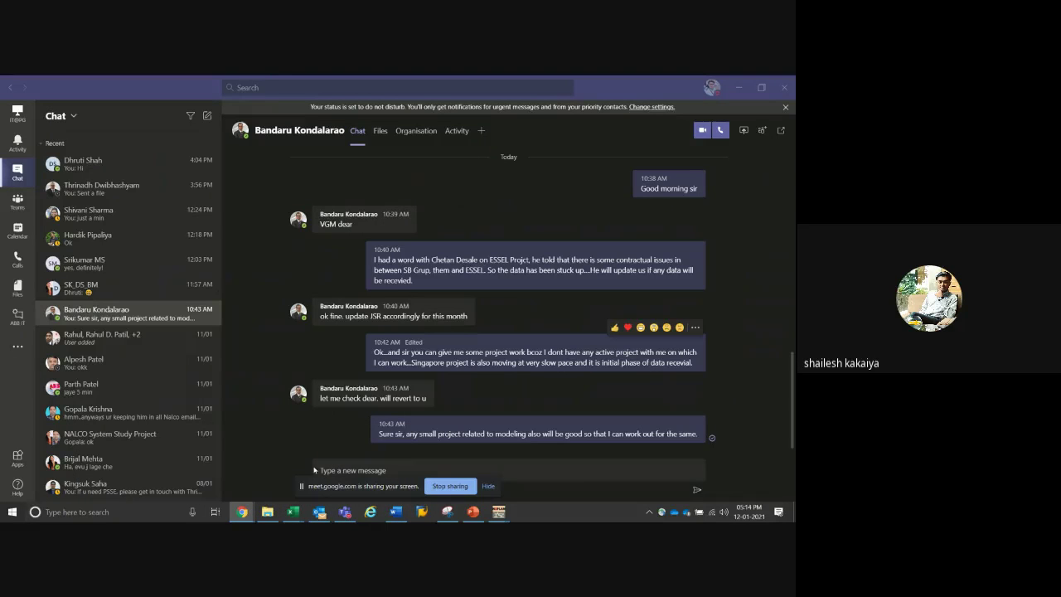
left_click(736, 88)
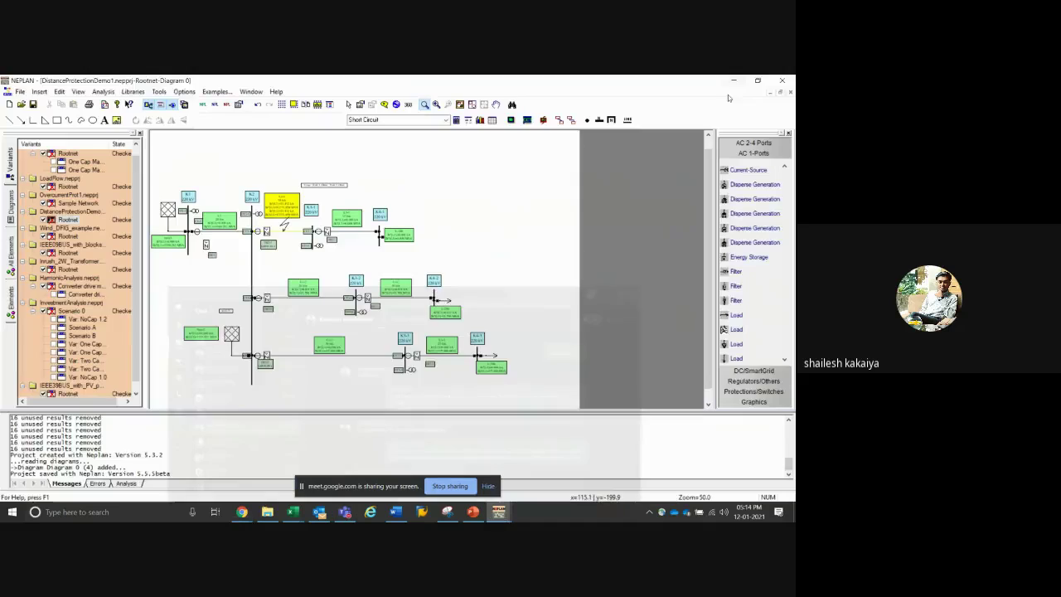
Switch to the Google Meet window in Chrome and stop sharing the screen
mouse_move(252, 513)
left_click(247, 469)
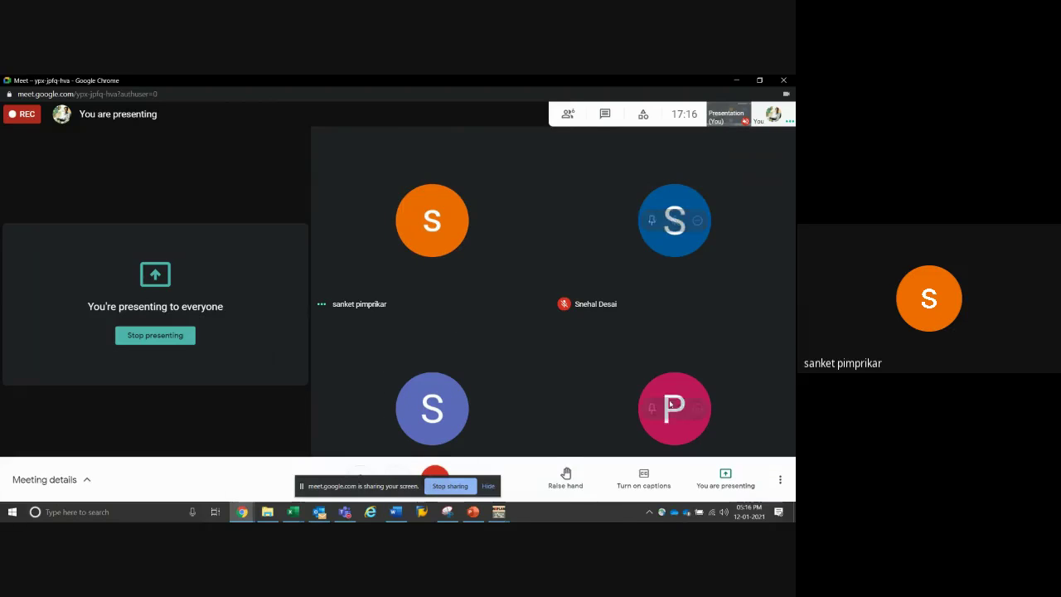
left_click(452, 486)
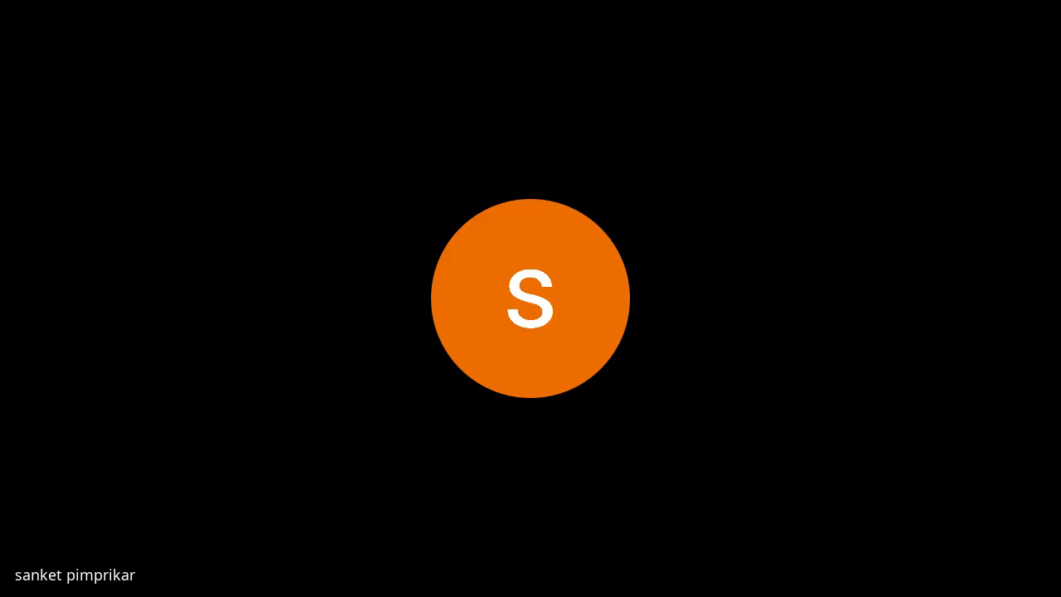